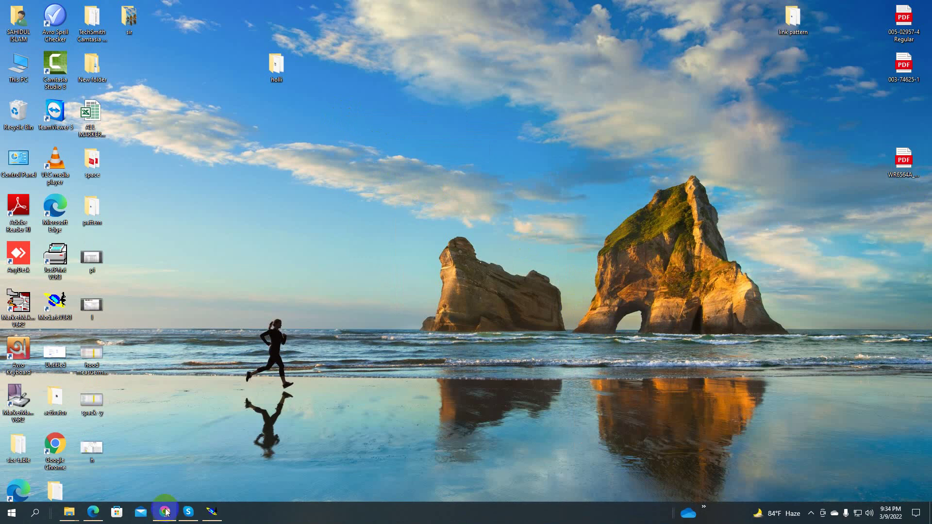
Review the measurement sketch and graded size specifications for style WR6564A in the PDF open in Edge.
left_click(101, 513)
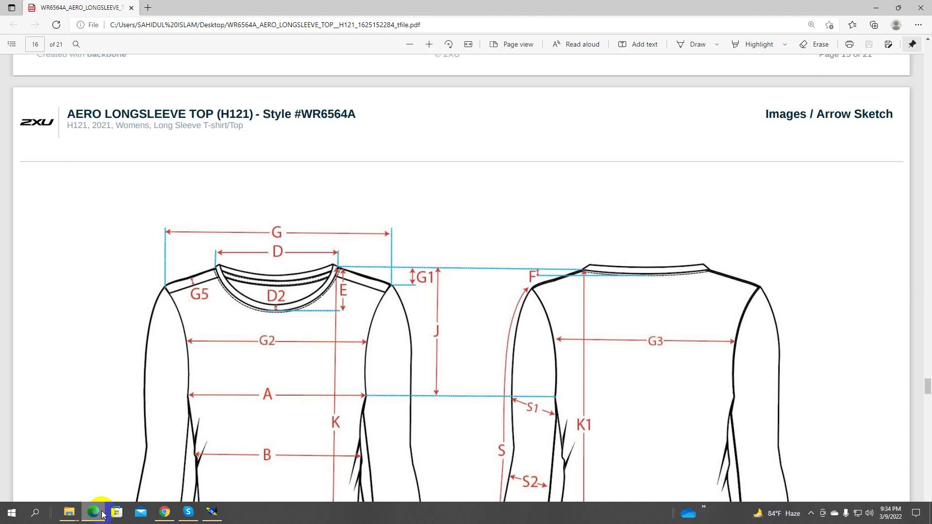
scroll(485, 313, "down", 1)
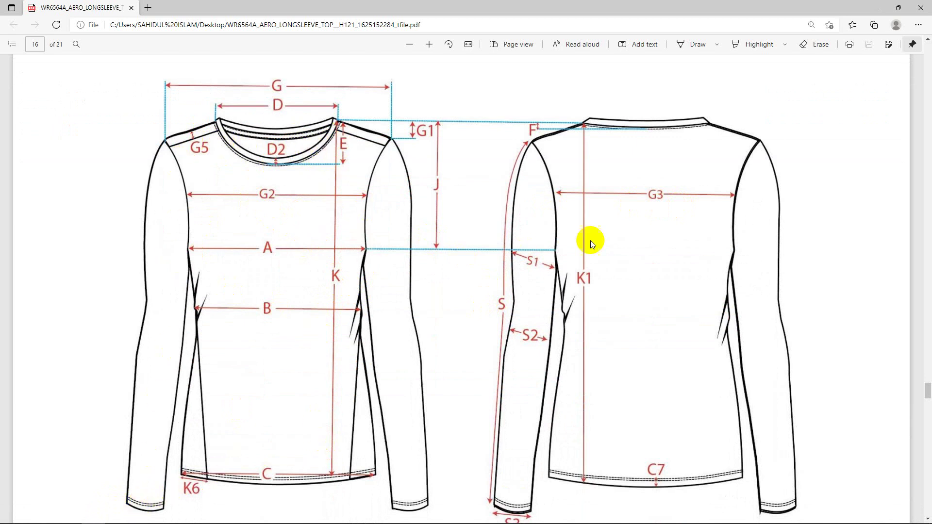
scroll(357, 319, "down", 9)
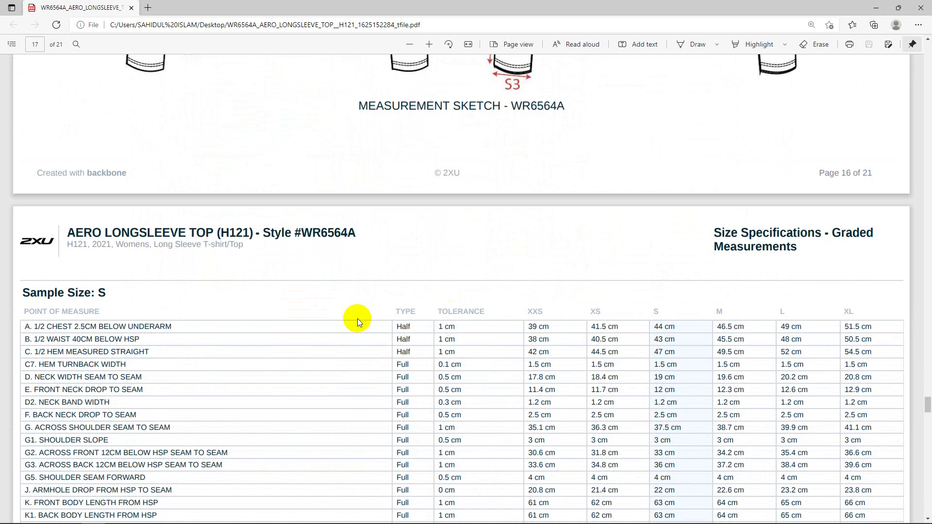
scroll(357, 318, "down", 3)
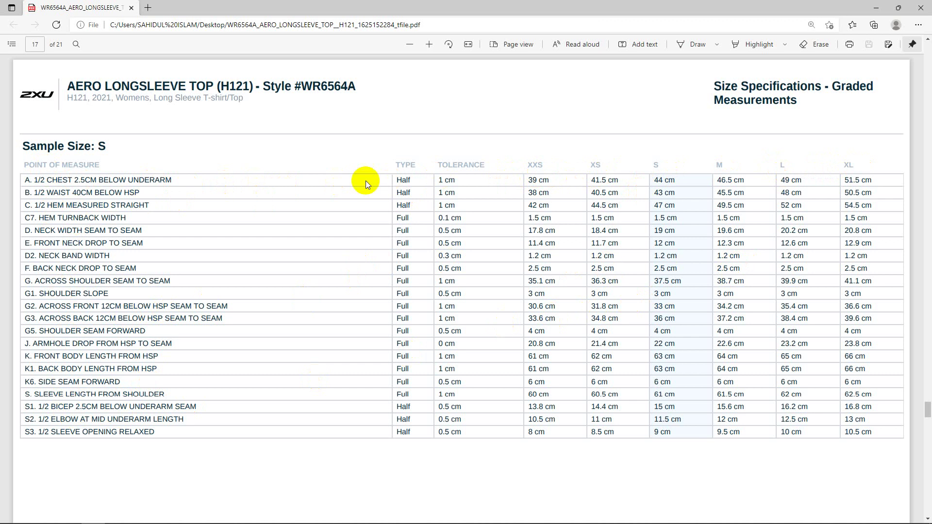
left_click(870, 7)
right_click(470, 173)
left_click(503, 202)
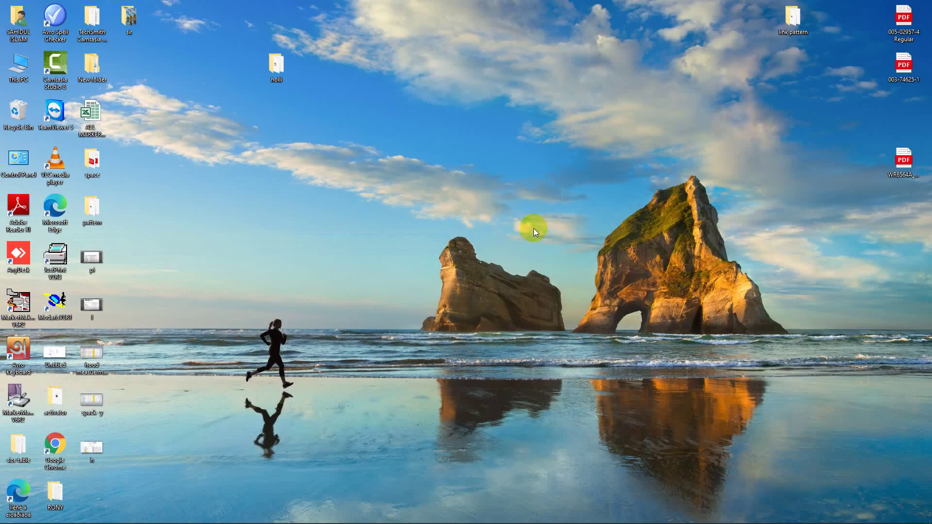
right_click(534, 232)
left_click(522, 228)
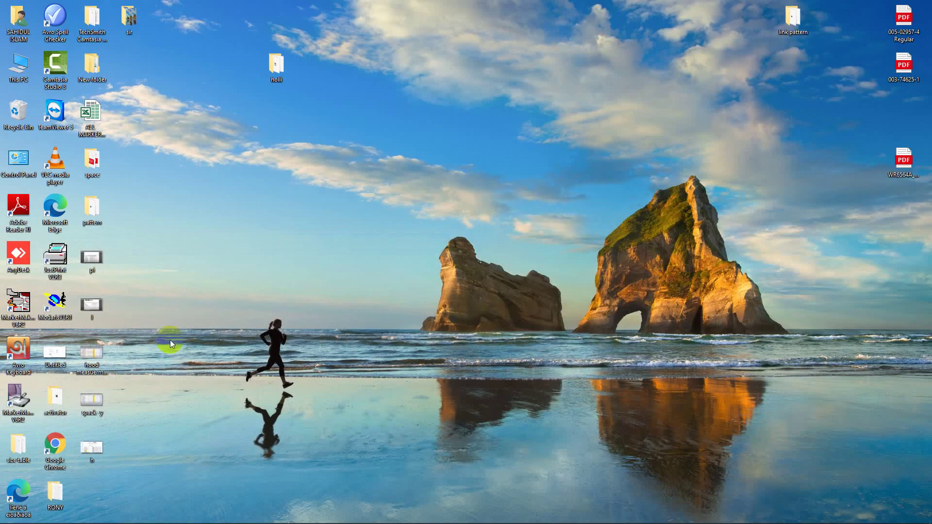
Launch Modaris V8R1 from the desktop and create a new model named ner.
double_click(69, 304)
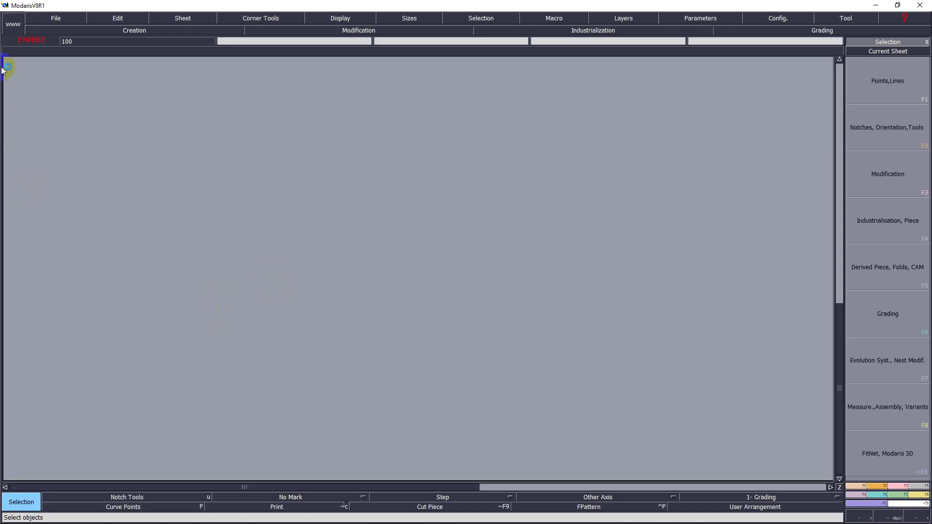
left_click(52, 21)
left_click(51, 31)
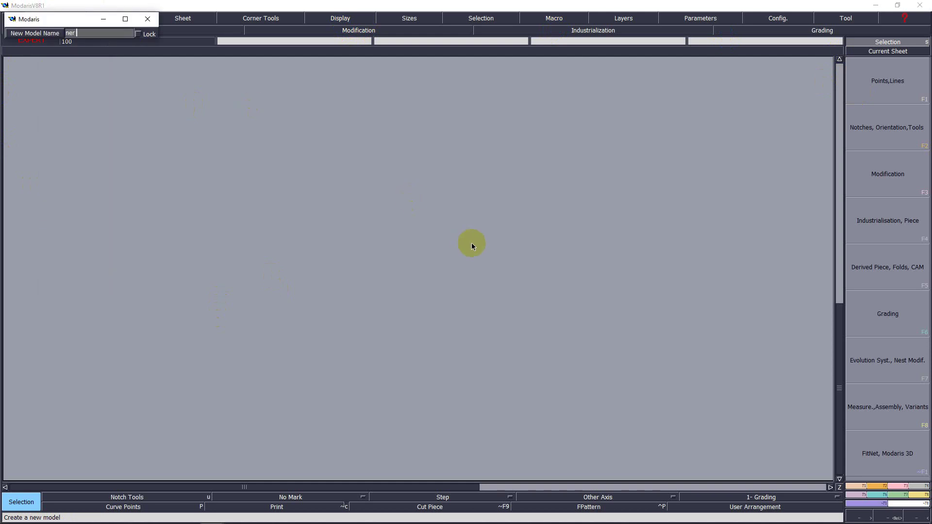
type("ner")
key("Return")
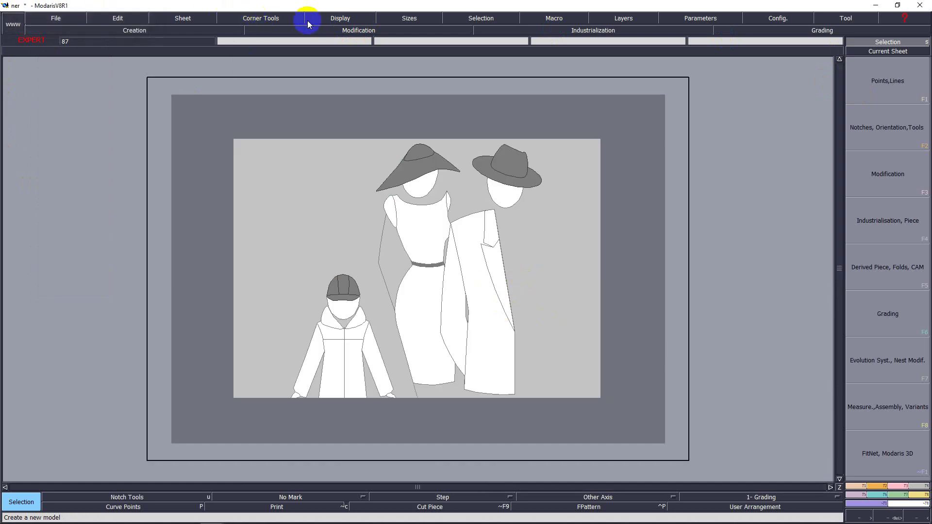
left_click(346, 20)
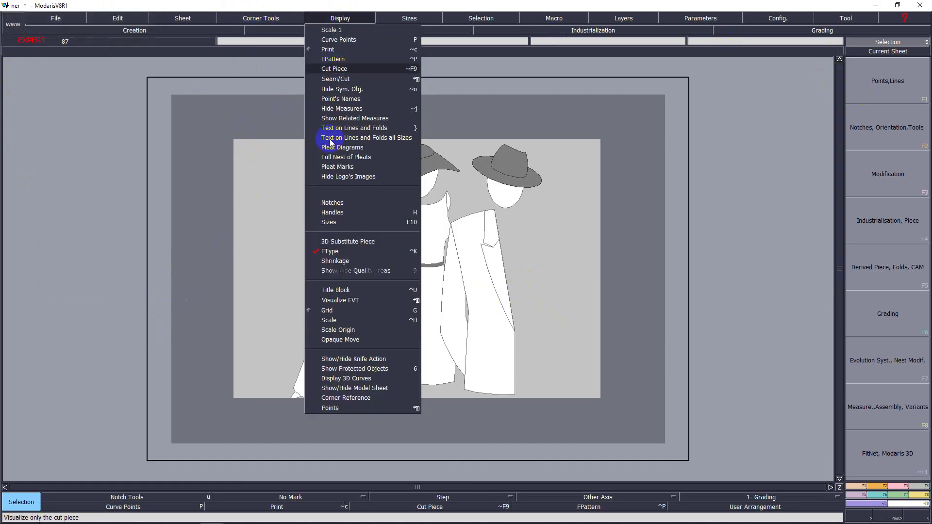
left_click(329, 218)
left_click(342, 20)
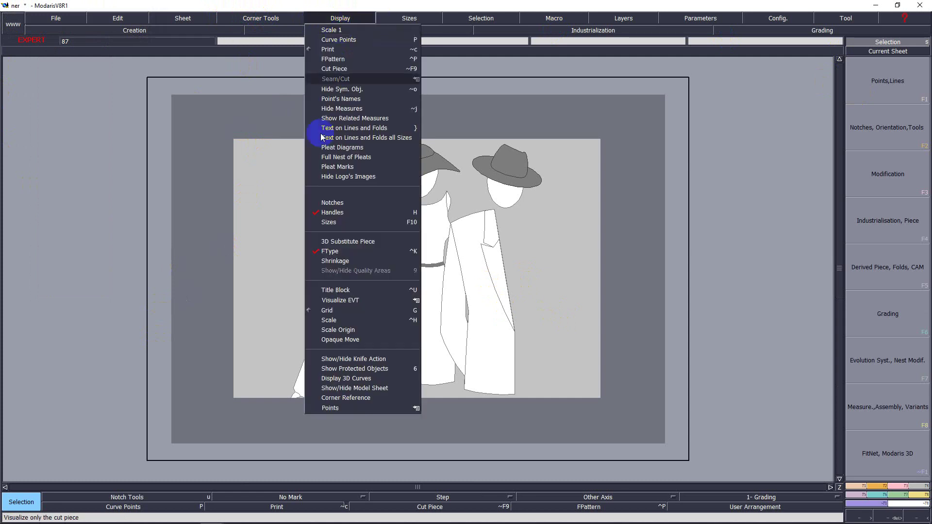
left_click(329, 213)
Turn on the display of sizes and the title block for the model.
left_click(339, 18)
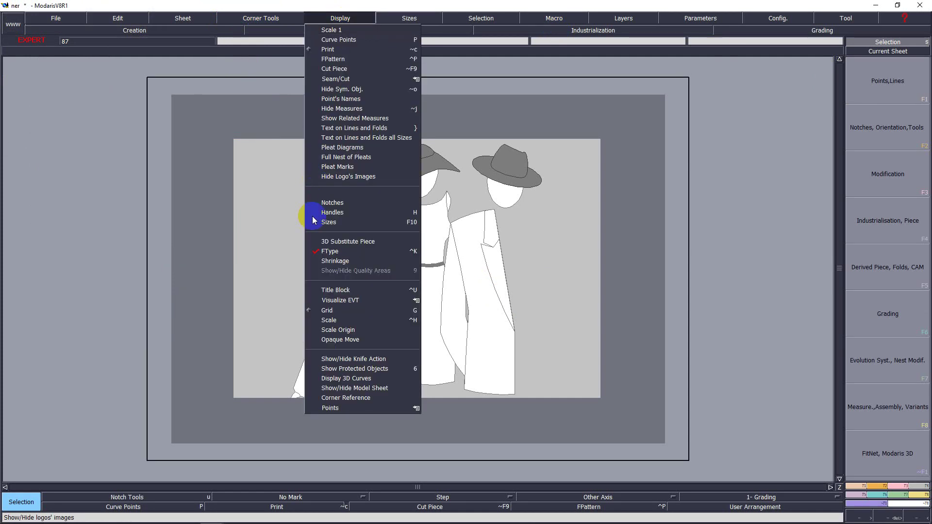
left_click(326, 225)
left_click(331, 18)
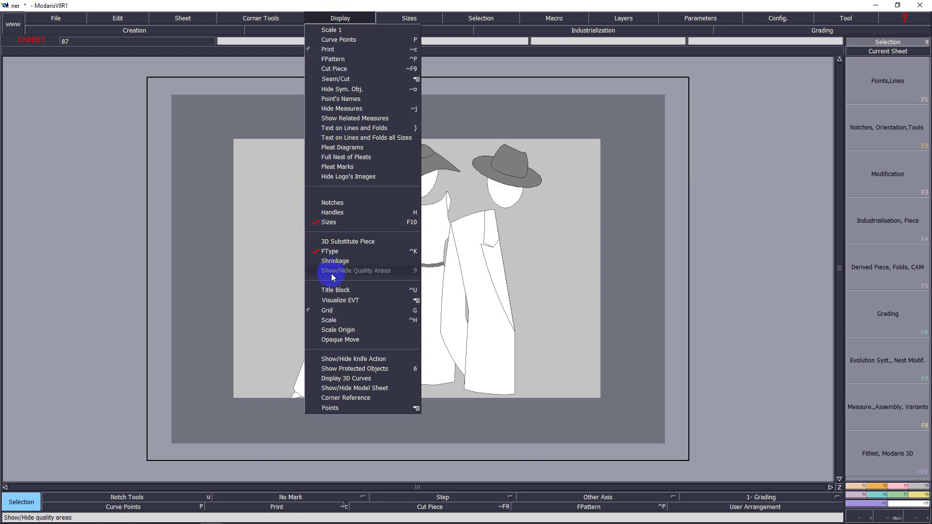
left_click(330, 290)
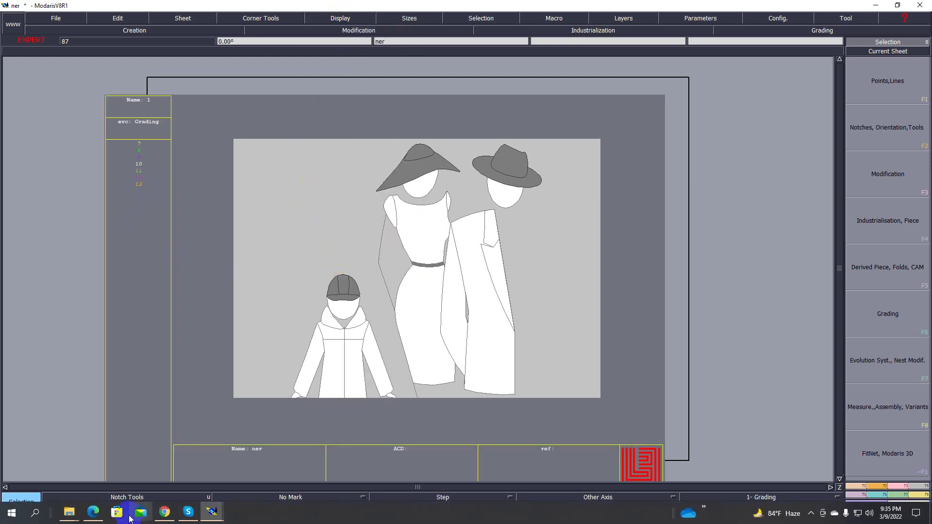
Check the size range in the specification PDF, and import the XS TO XL B M size table into the Modaris model.
left_click(96, 513)
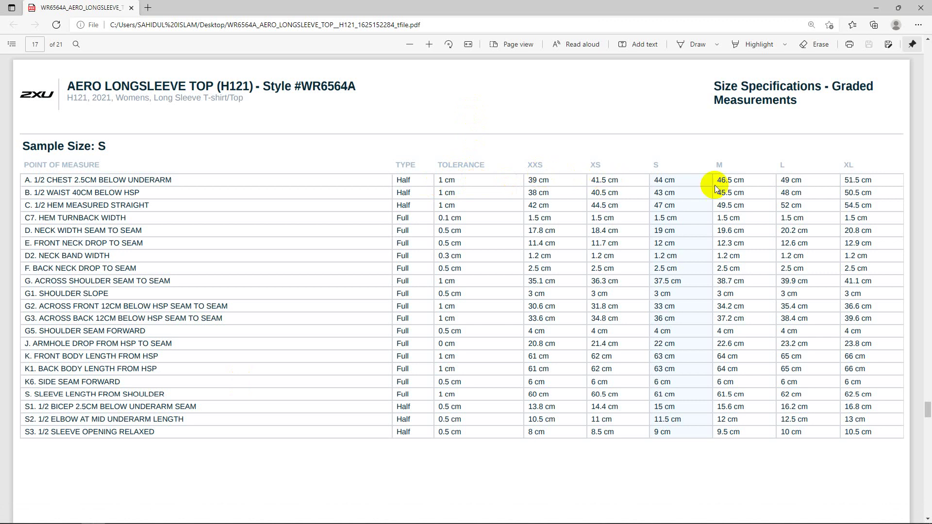
left_click(876, 9)
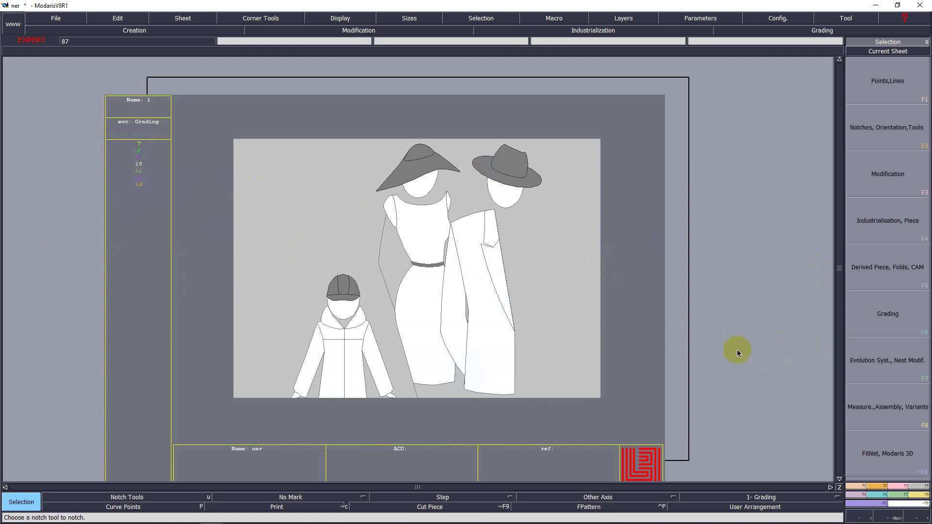
left_click(923, 372)
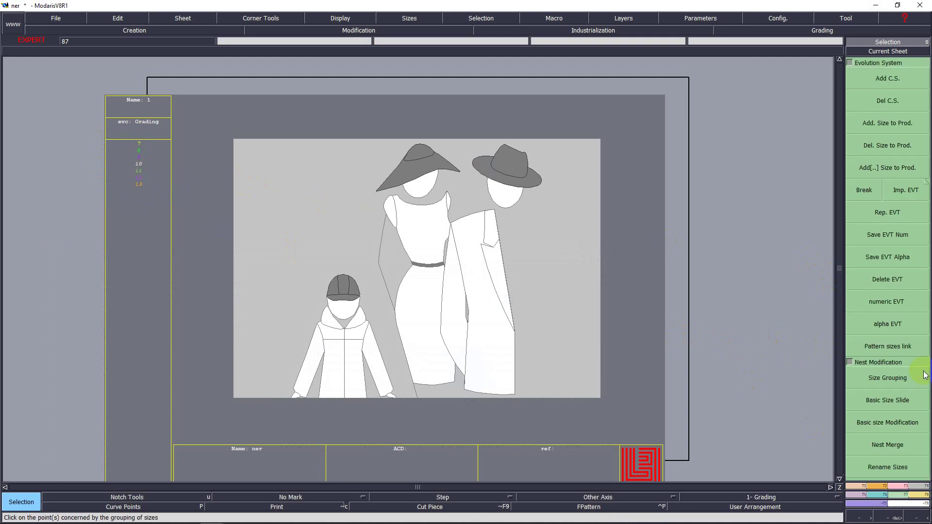
left_click(911, 195)
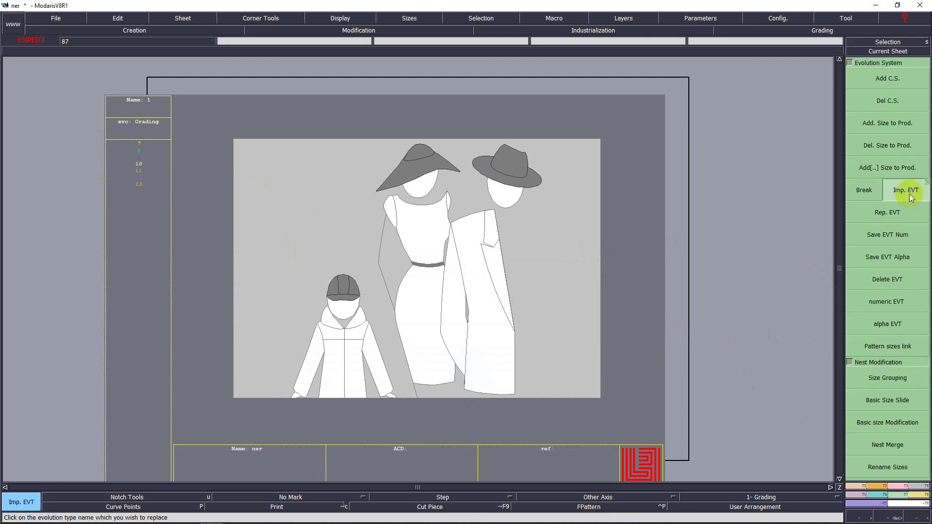
left_click(150, 190)
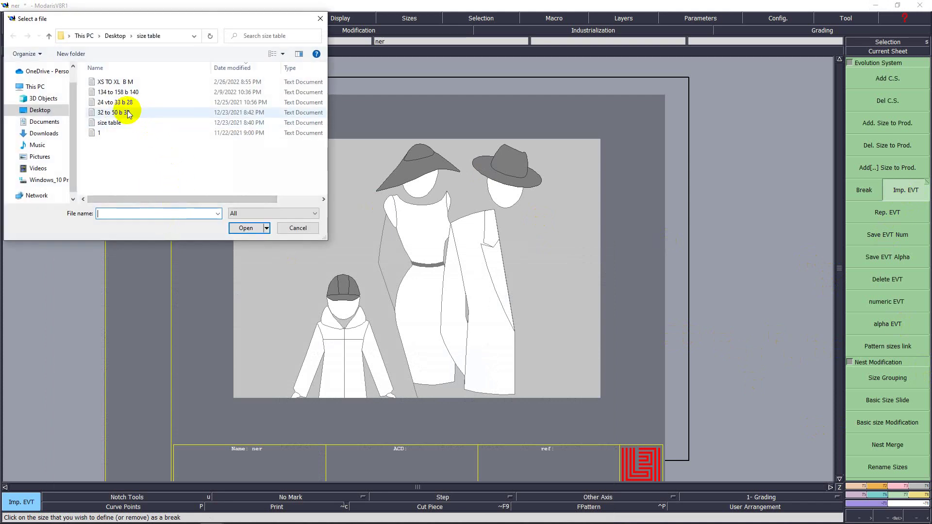
left_click(111, 83)
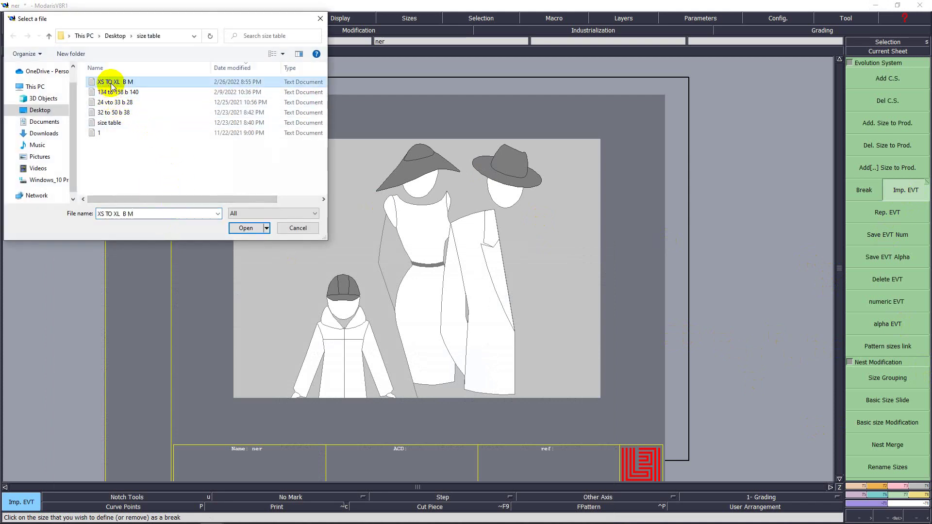
double_click(111, 83)
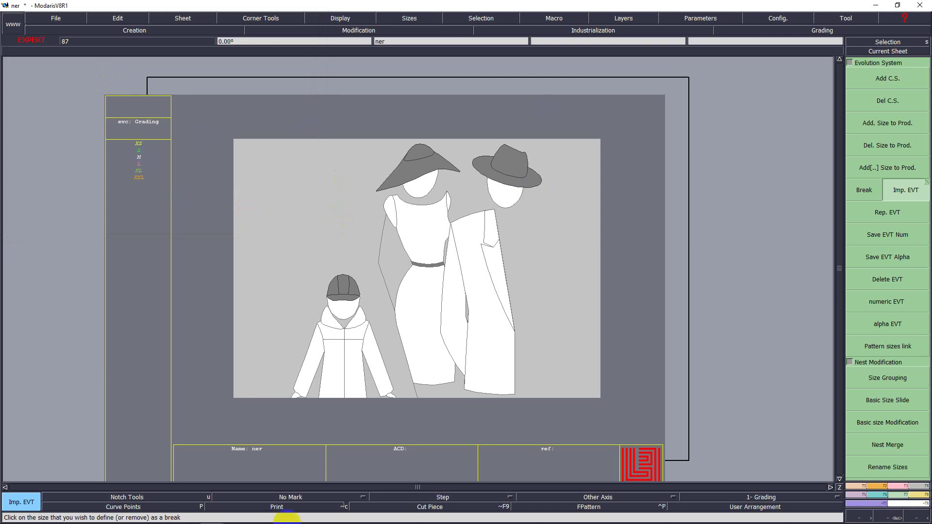
Compare the model's imported sizes with the size columns in the specification PDF, and return to the desktop.
mouse_move(227, 516)
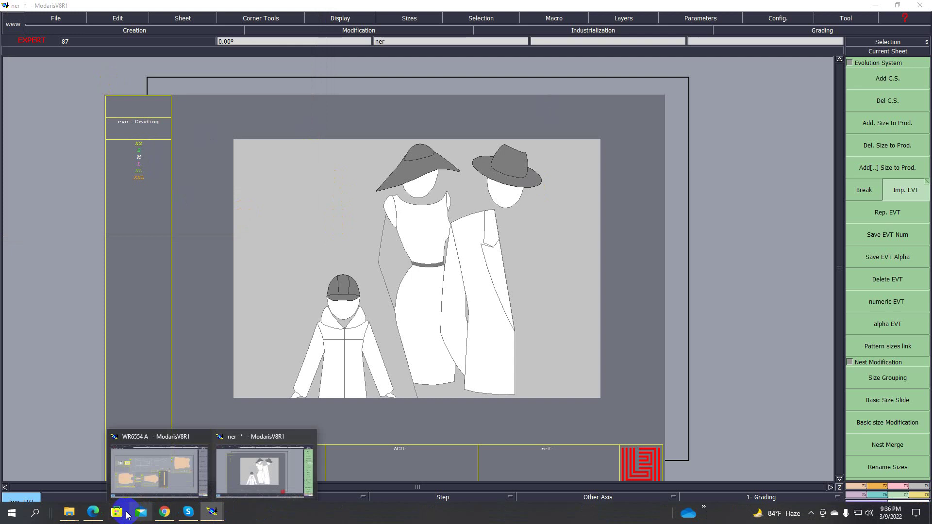
left_click(93, 513)
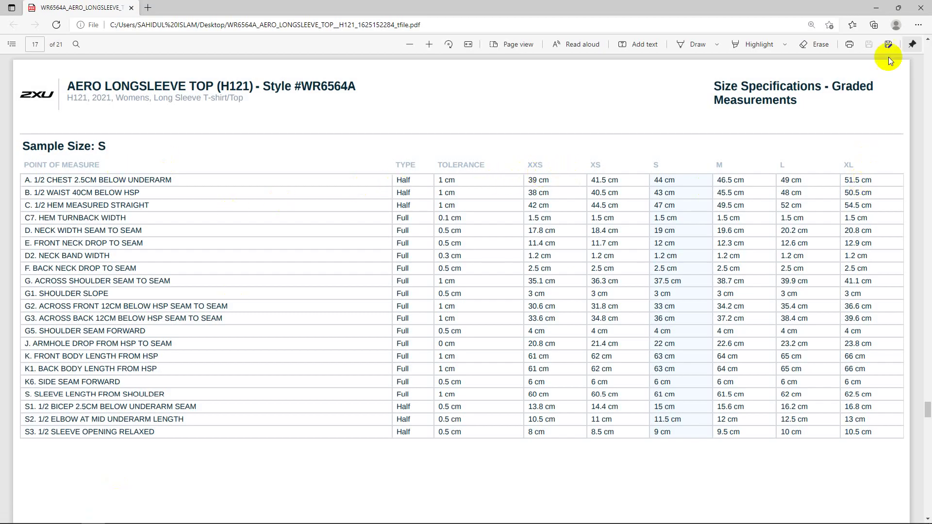
left_click(877, 7)
left_click(879, 4)
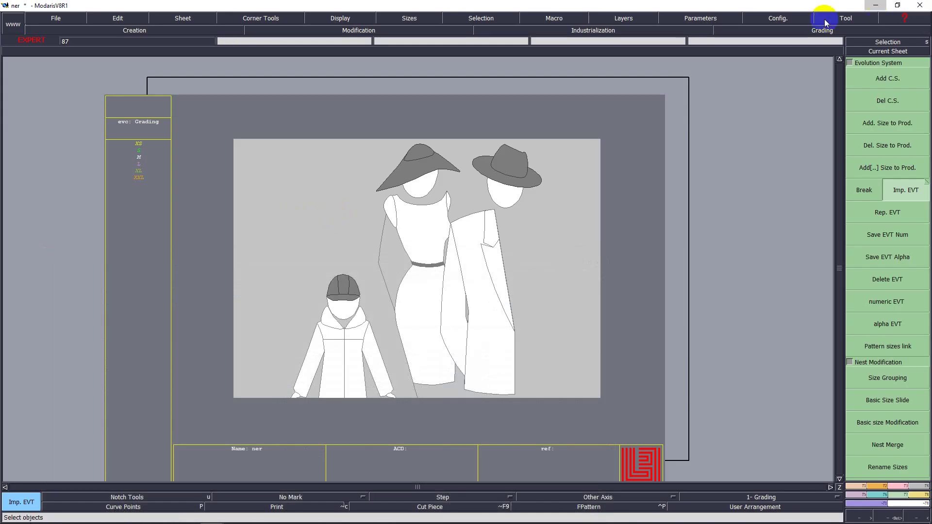
right_click(378, 183)
left_click(414, 211)
left_click(444, 238)
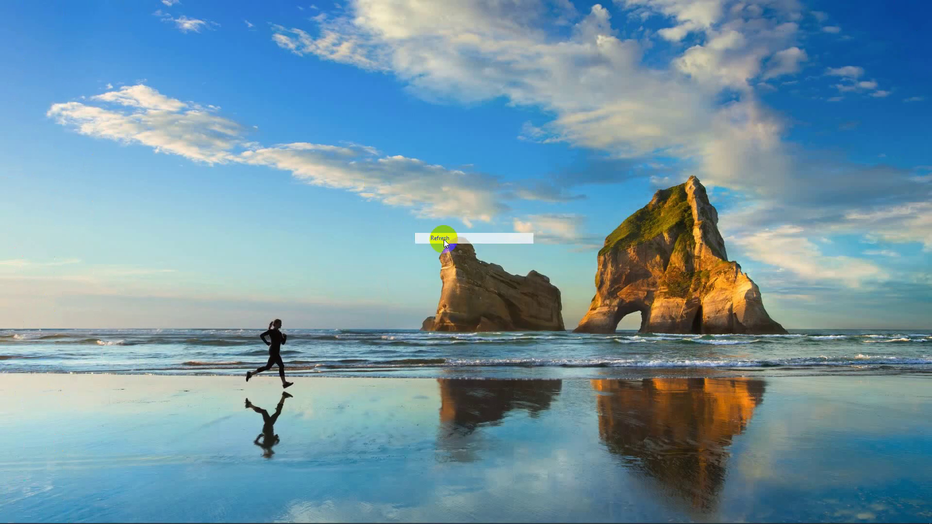
right_click(444, 239)
left_click(471, 266)
right_click(473, 268)
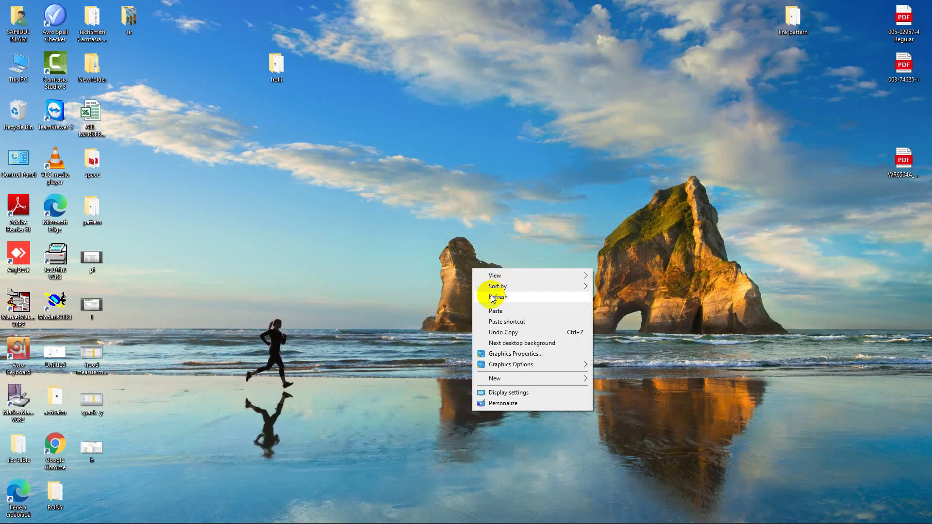
left_click(494, 296)
right_click(491, 294)
left_click(532, 323)
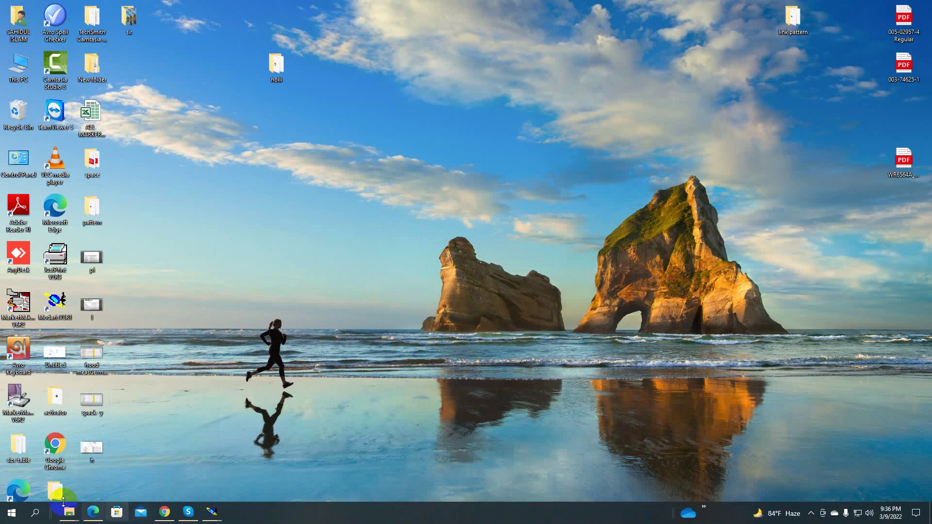
Open Notepad and write an alpha size list with XXS, XS, S, M, L and XL on separate lines.
left_click(35, 515)
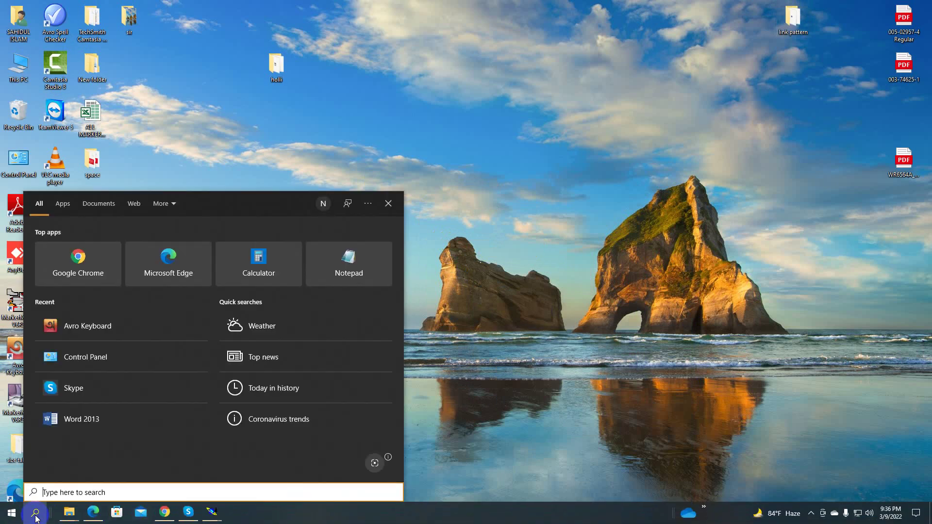
left_click(334, 262)
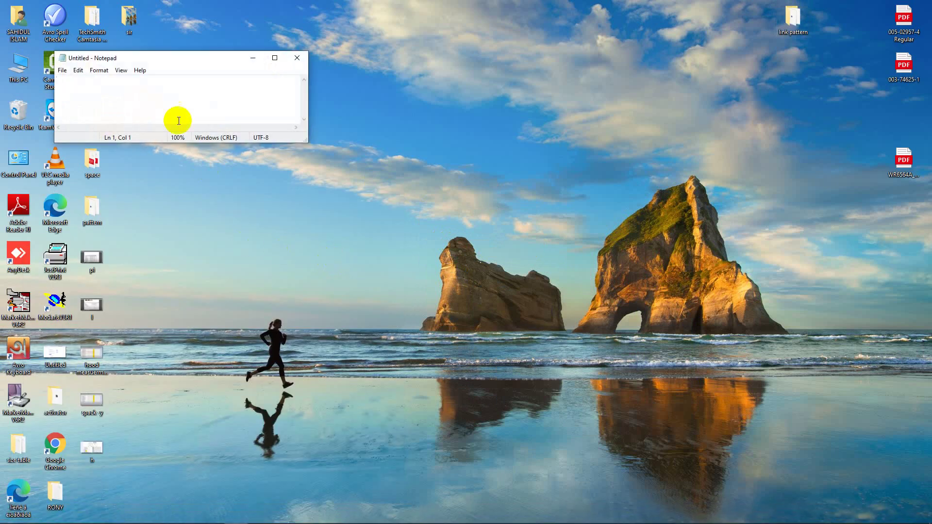
left_click(275, 58)
type("alpha")
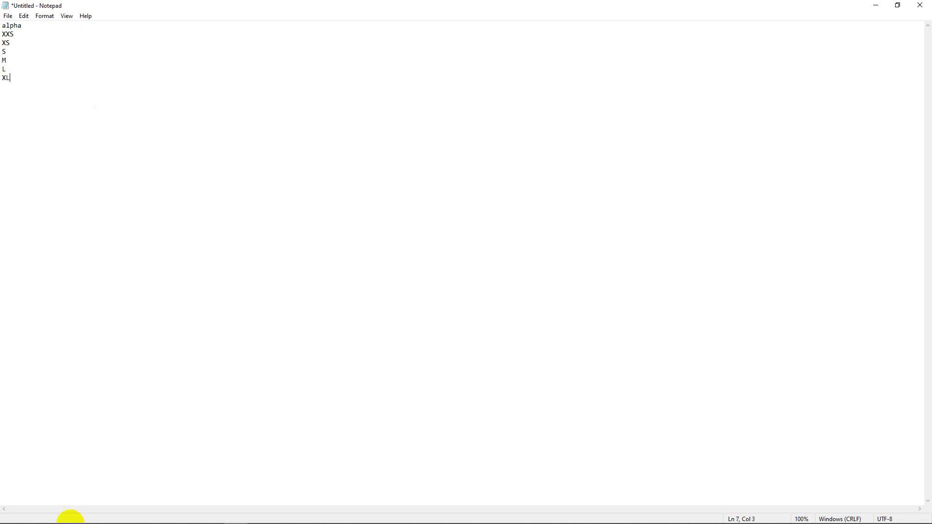
Check the sample size in the specification PDF, and mark S as the base size in the list with a leading asterisk.
left_click(94, 511)
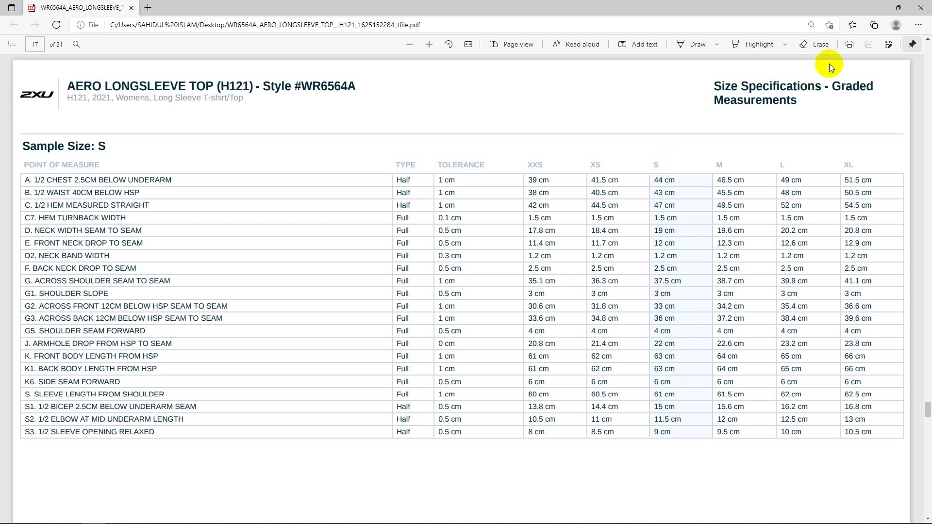
left_click(877, 7)
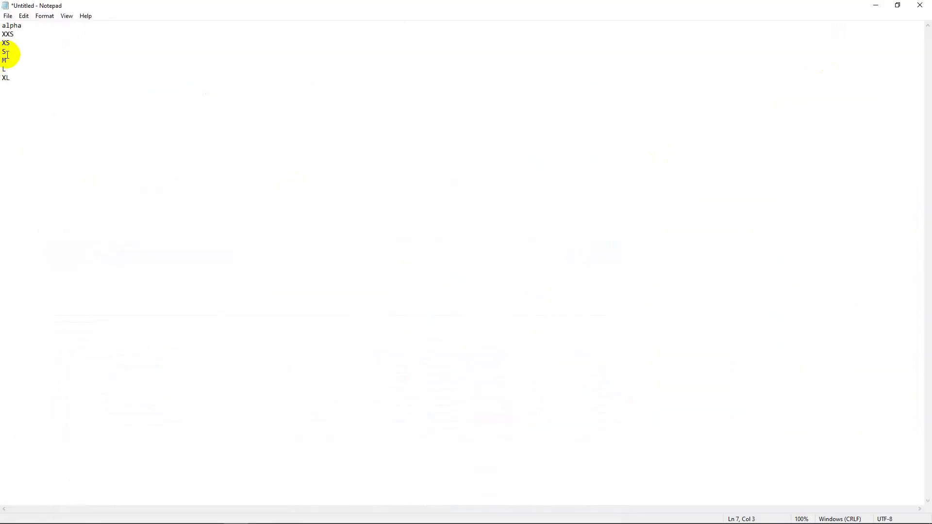
left_click(7, 54)
key("Home")
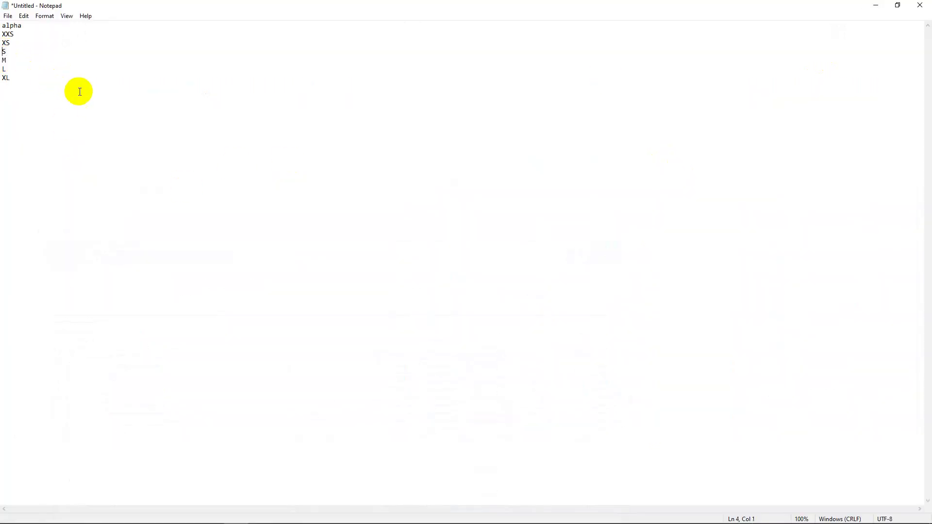
type("*")
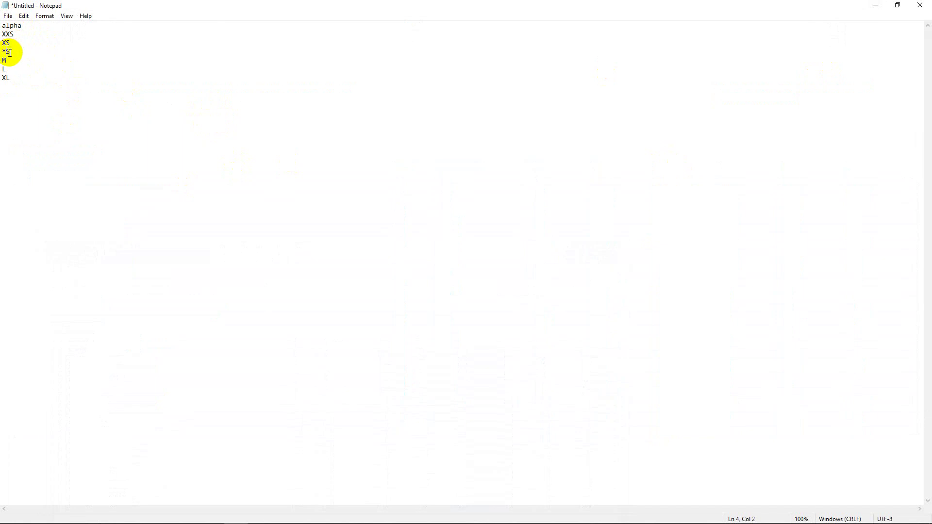
Save the size list as a text file named XXS TO XL B S in the size table folder, and minimize Notepad.
left_click(8, 17)
left_click(21, 58)
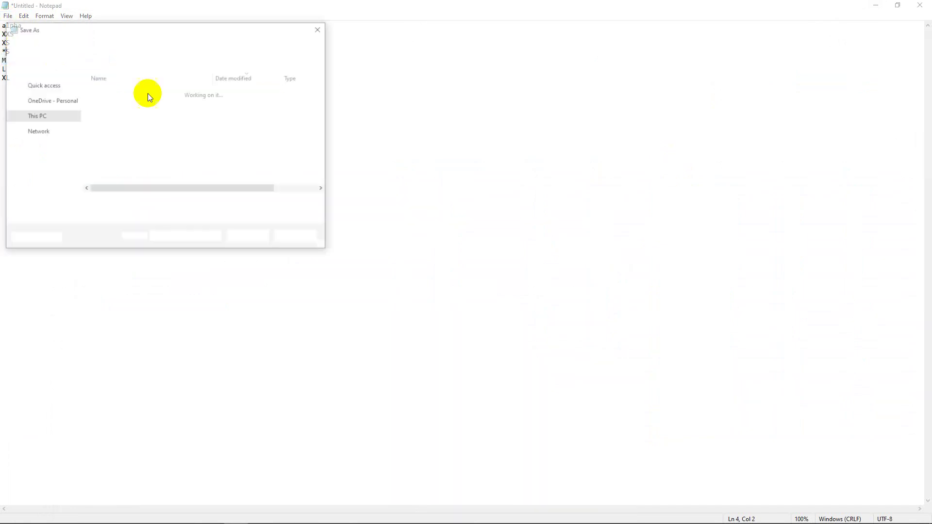
type("XX")
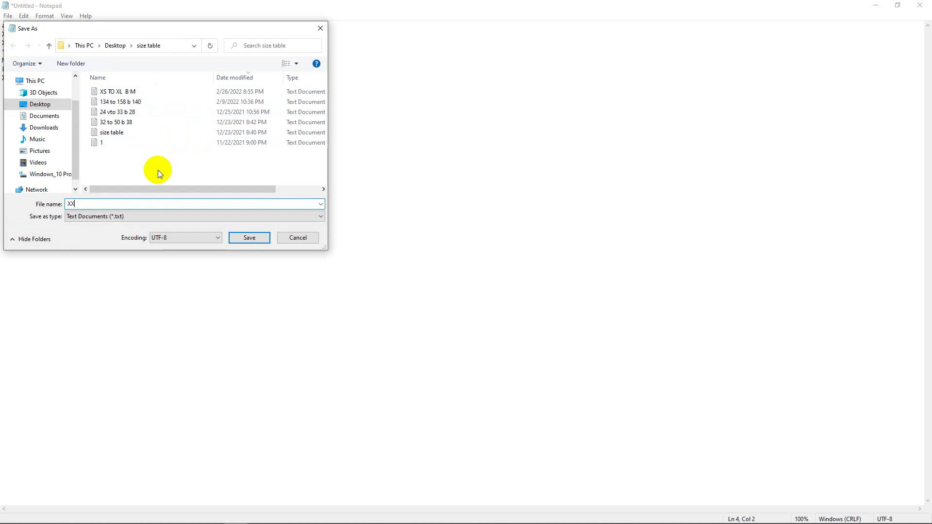
type("S TO XL  B S")
left_click(250, 238)
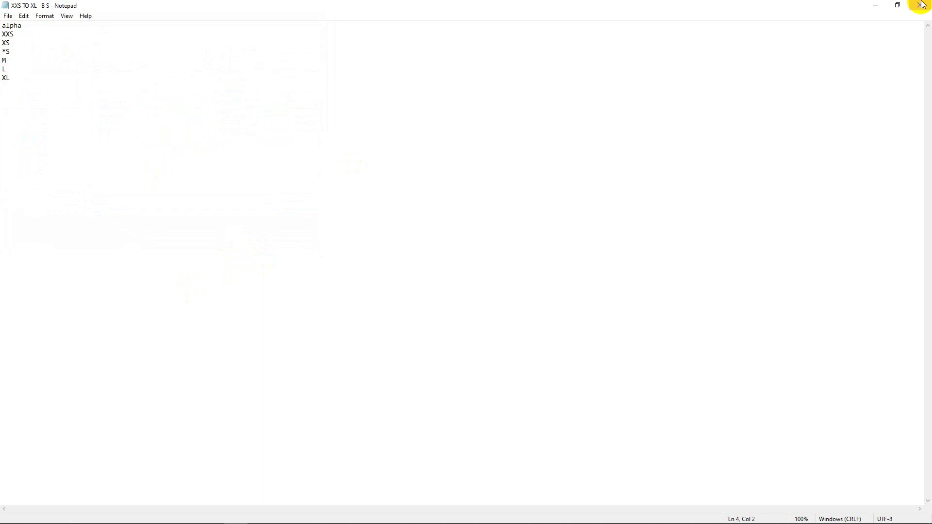
left_click(880, 5)
left_click(524, 172)
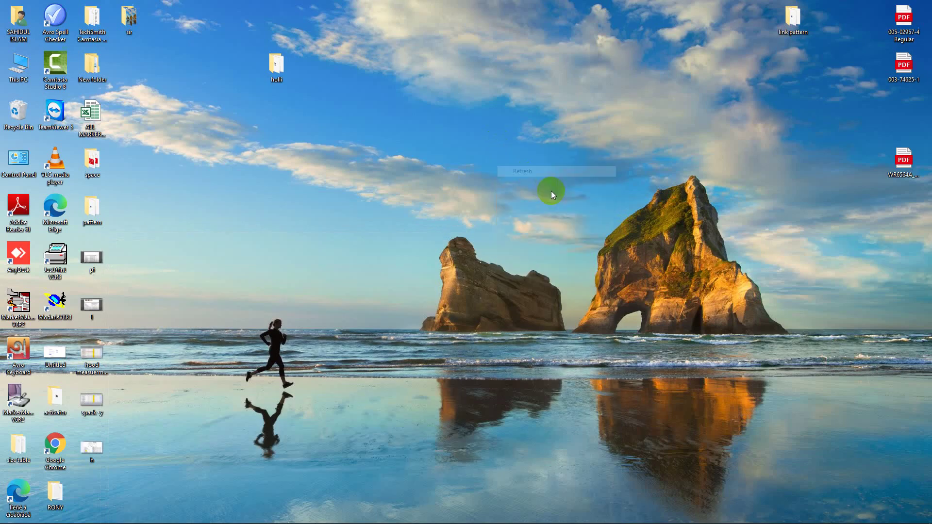
right_click(524, 173)
left_click(552, 199)
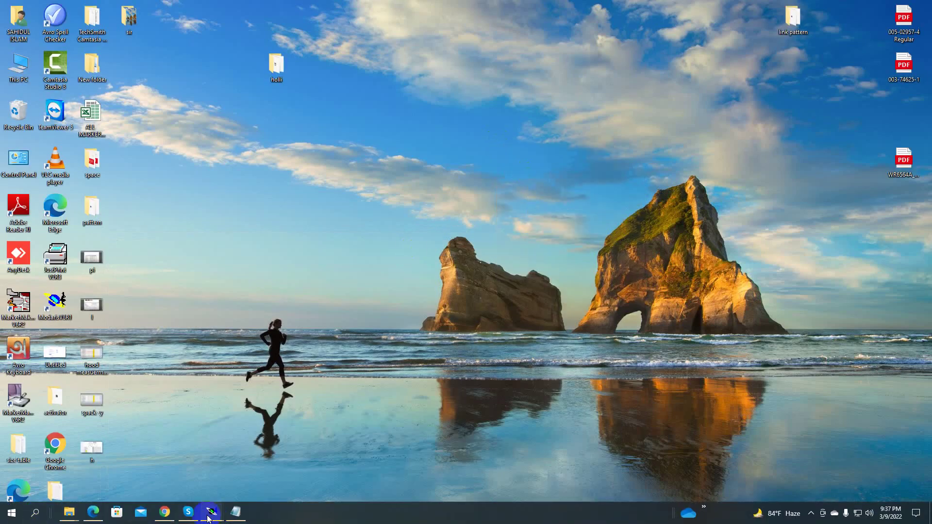
left_click(142, 474)
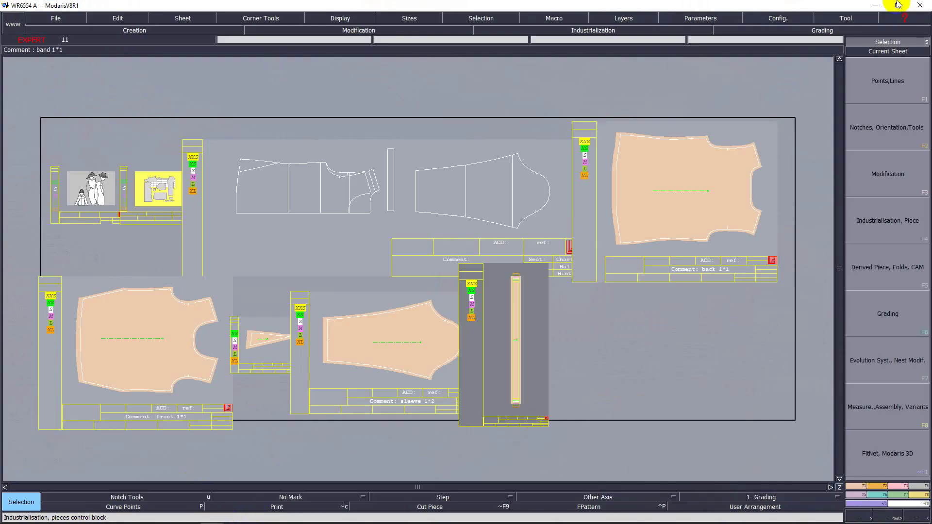
left_click(876, 5)
Switch to the ner model in Modaris, and import the XXS TO XL B S size table into it.
mouse_move(218, 516)
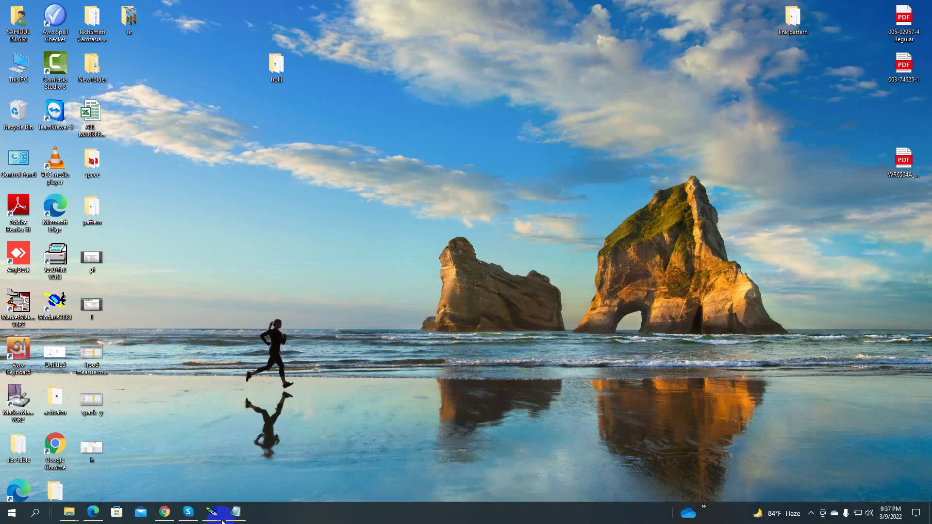
left_click(249, 478)
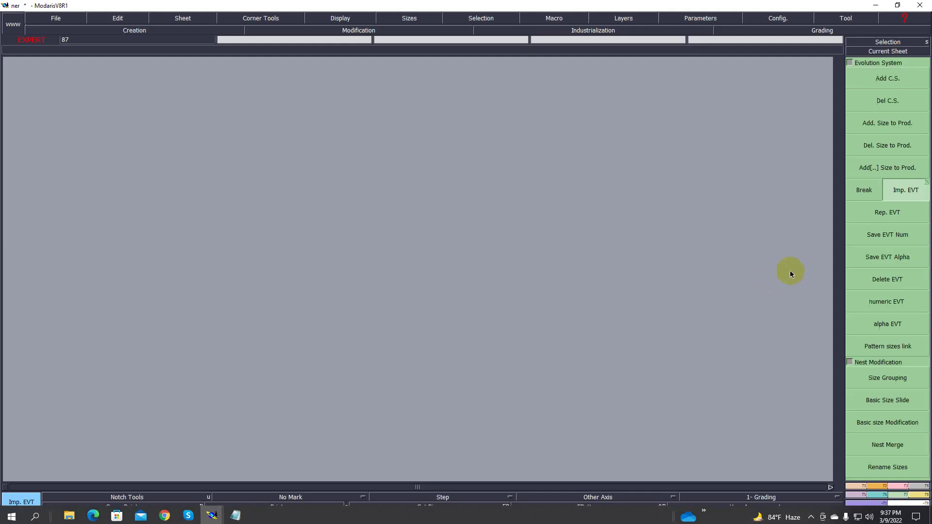
left_click(165, 197)
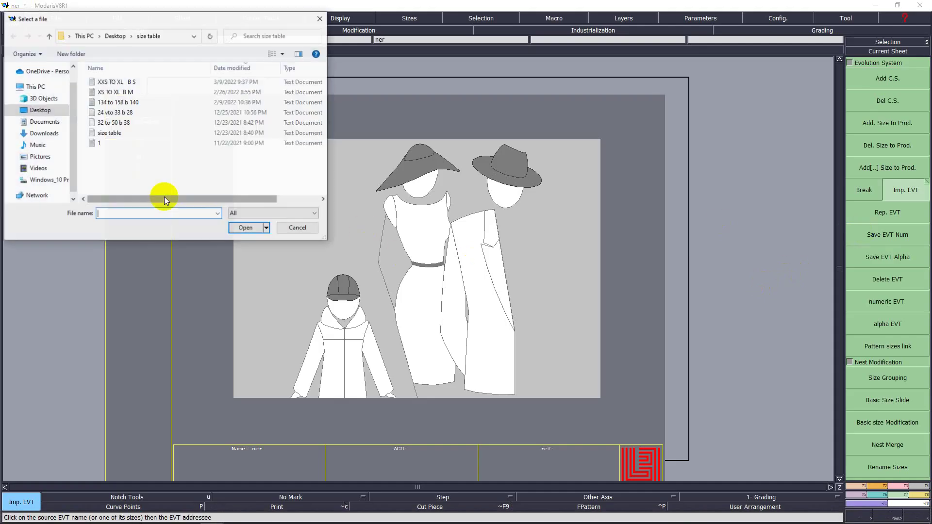
left_click(120, 84)
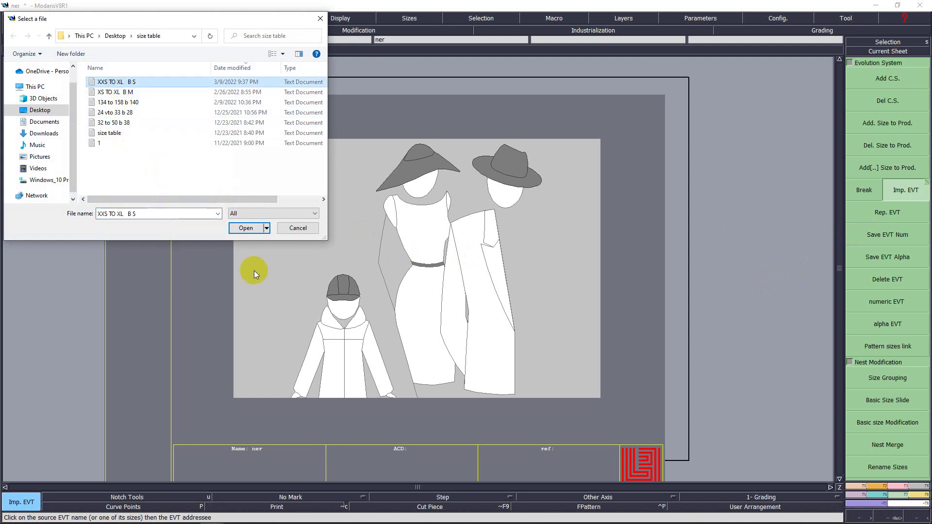
left_click(245, 226)
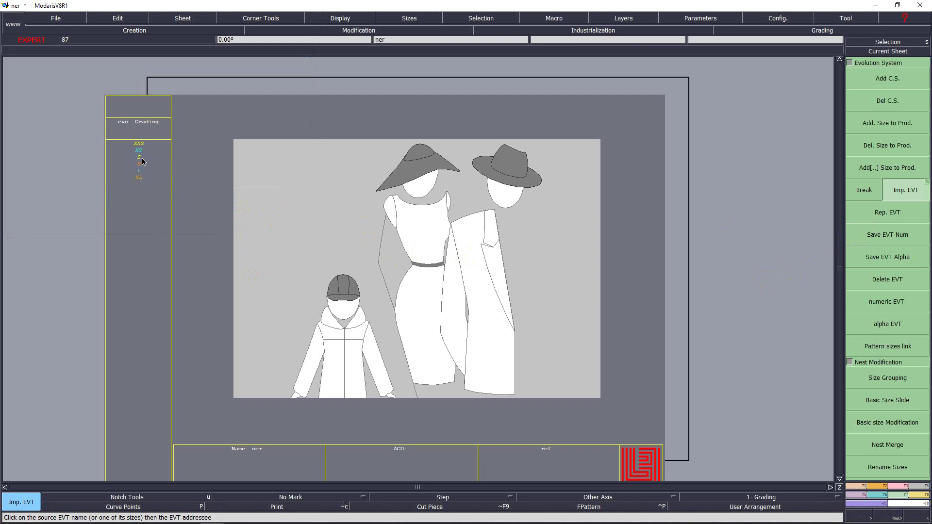
Check the imported size list on the model identification sheet, and create a new blank sheet.
key("Return")
left_click_drag(91, 113, 241, 231)
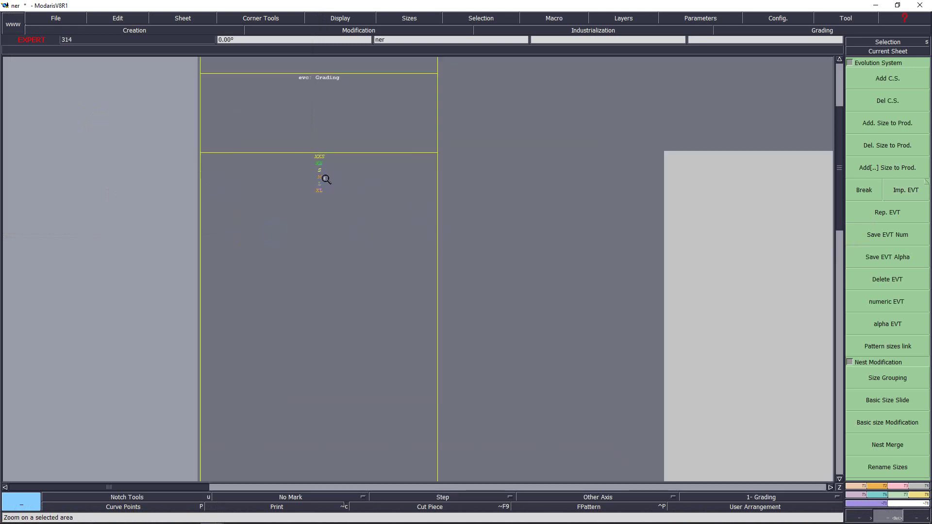
key("Home")
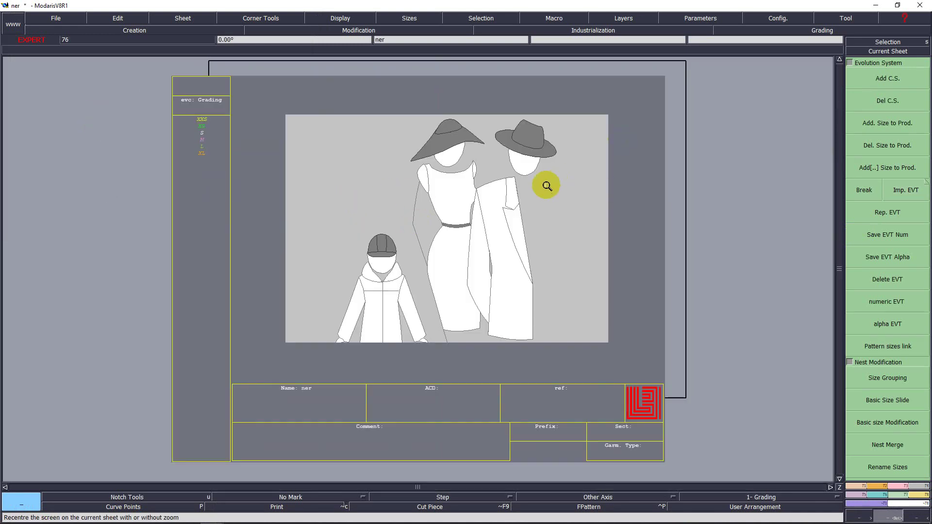
key("c")
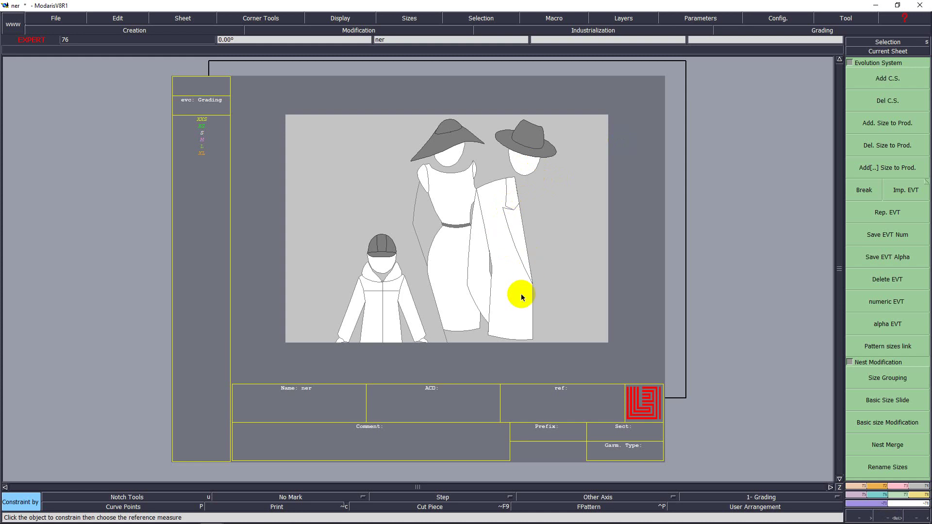
key("shift+n")
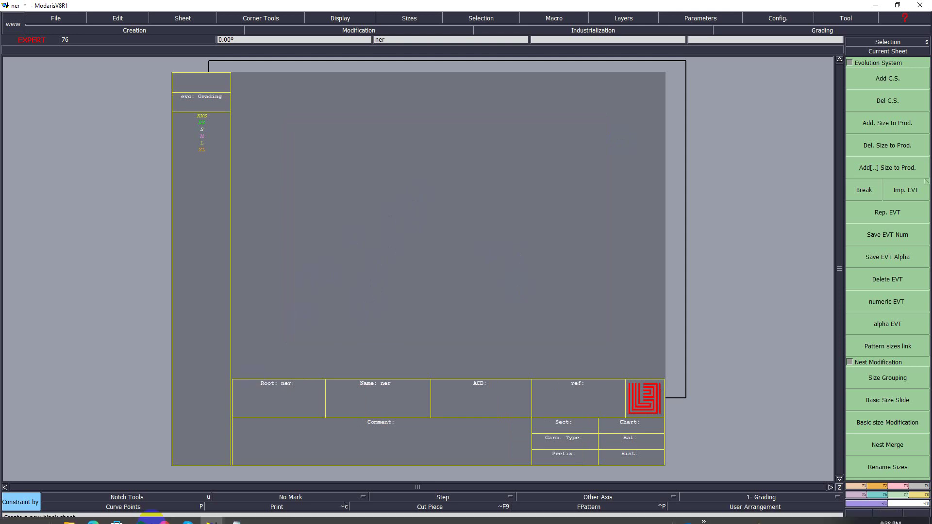
Check the size S body length in the specification PDF, and draw a horizontal straight line for it on the blank sheet in Modaris.
mouse_move(234, 515)
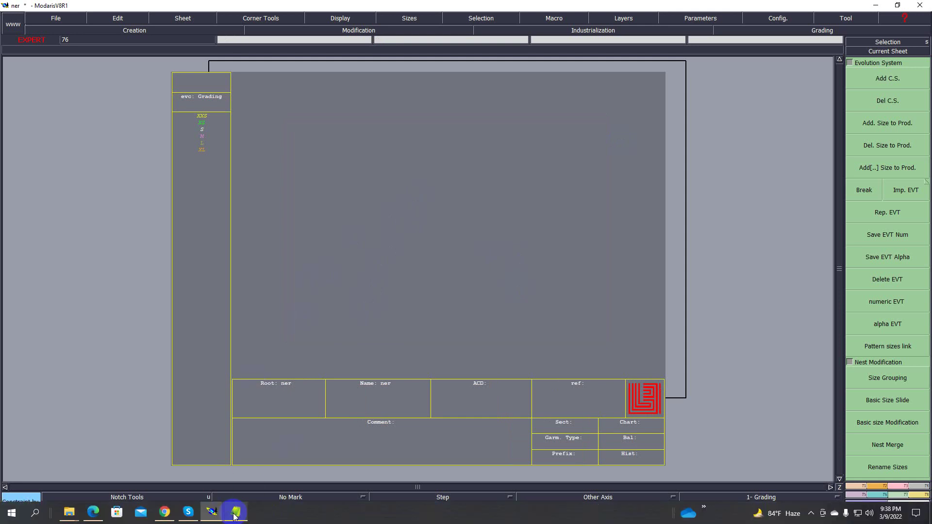
left_click(93, 513)
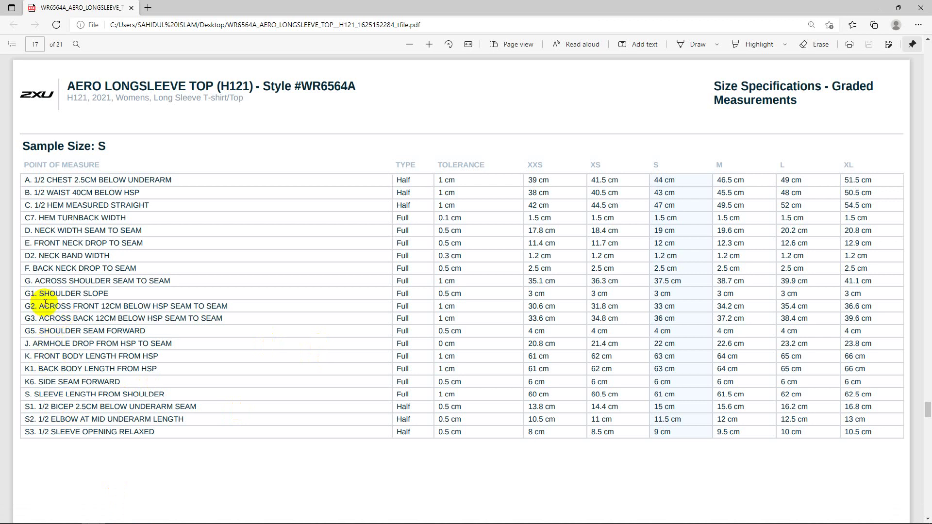
scroll(265, 243, "up", 10)
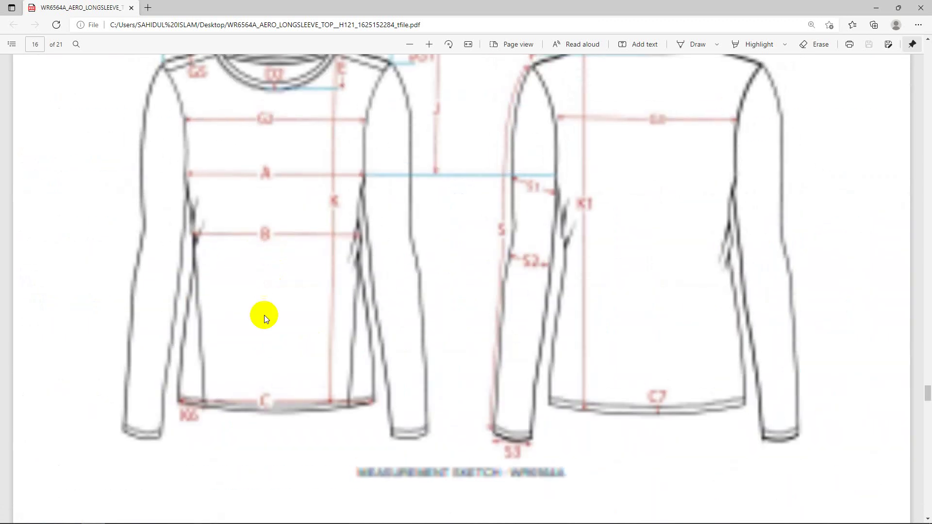
scroll(343, 199, "up", 3)
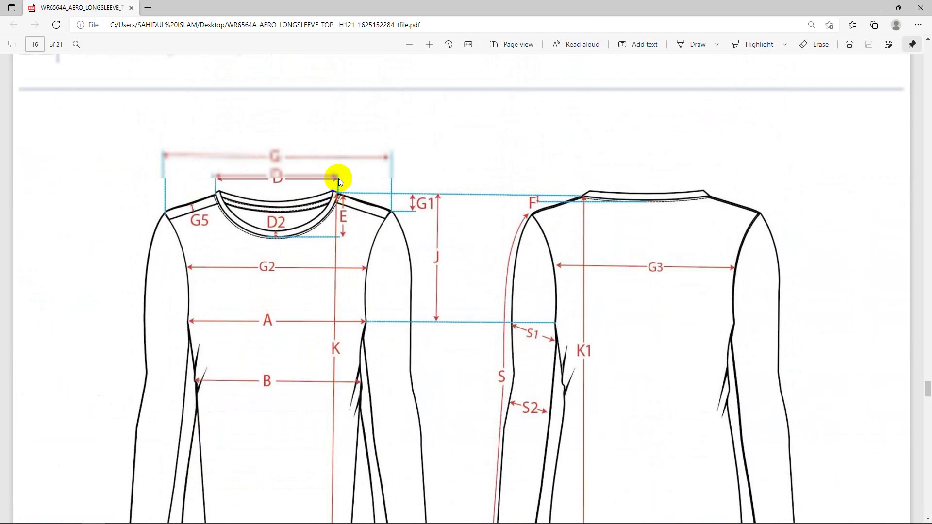
scroll(345, 287, "down", 2)
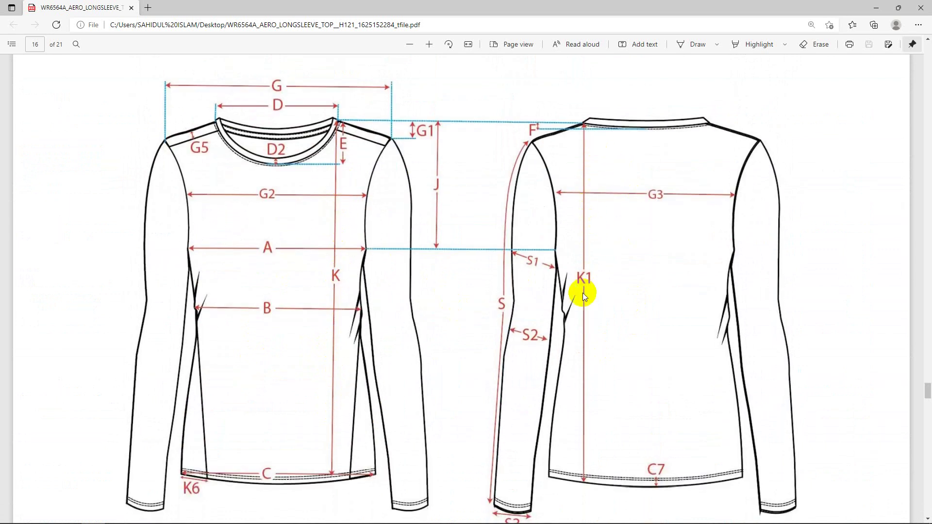
scroll(387, 372, "down", 15)
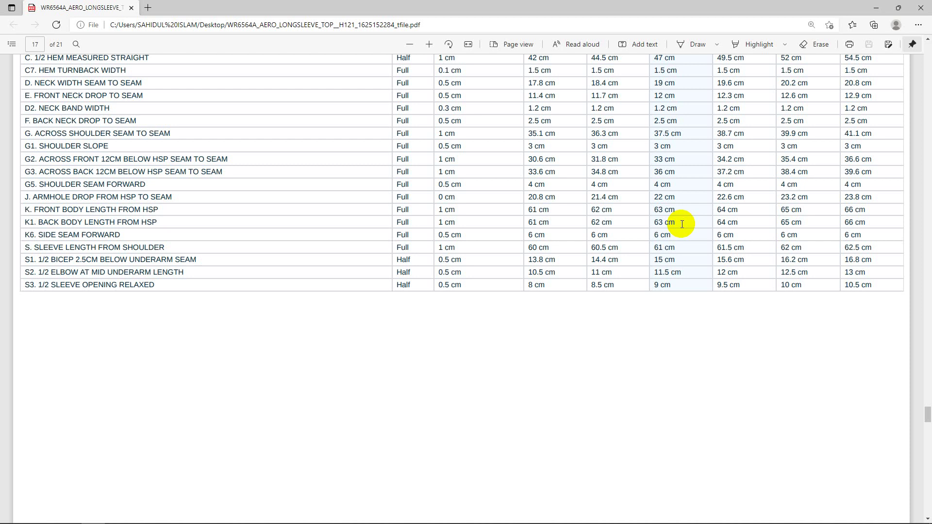
scroll(682, 225, "up", 9)
scroll(460, 418, "down", 2)
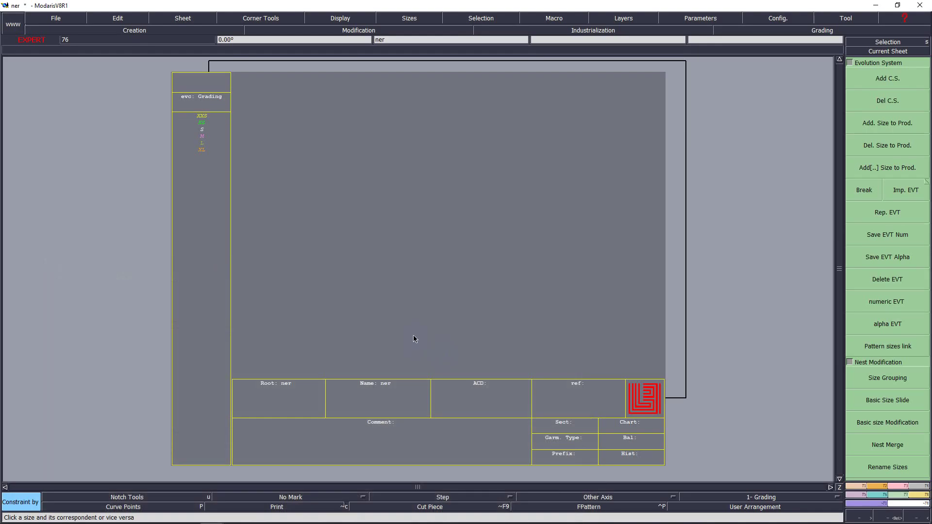
key("d")
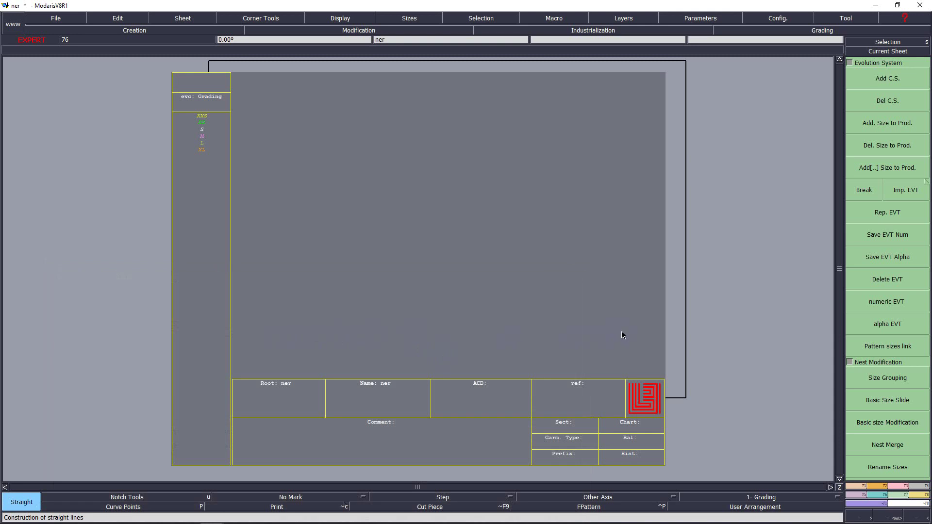
left_click(648, 336)
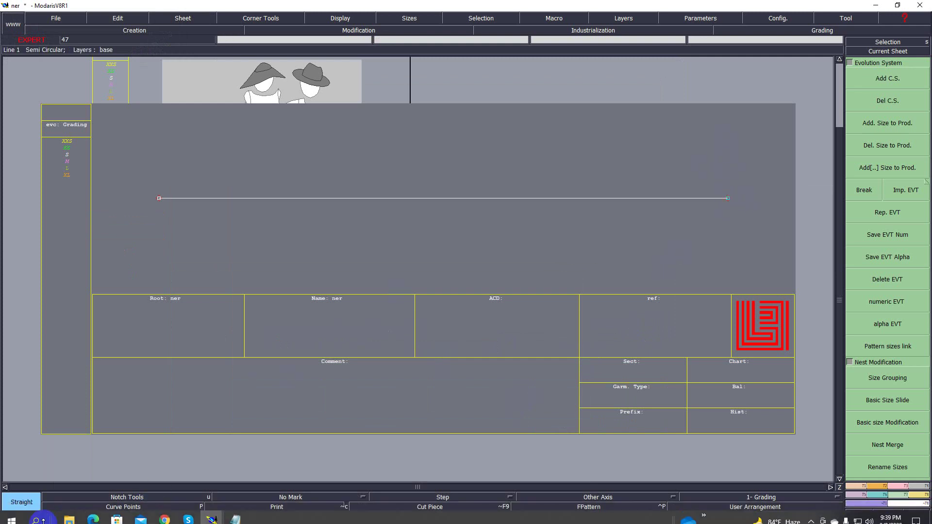
Examine the neck width D on the measurement sketch and its size S value in the specification PDF.
left_click(95, 513)
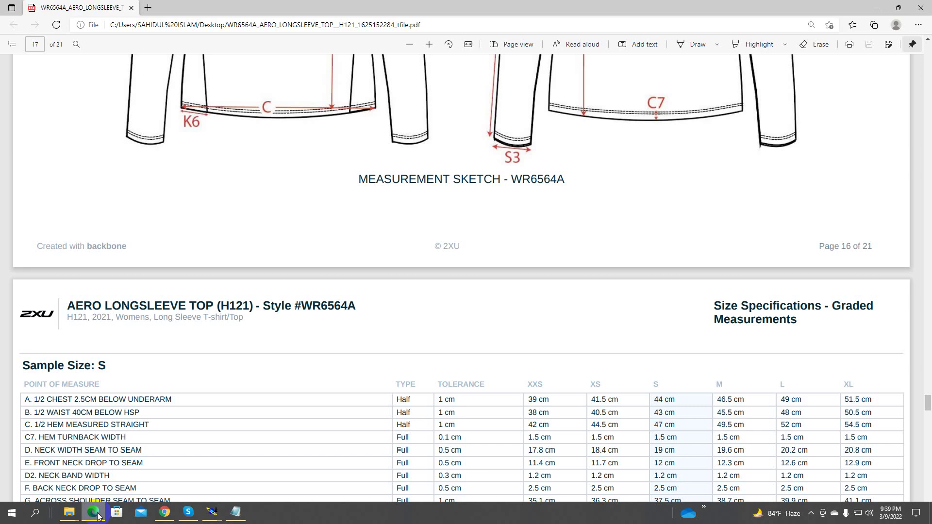
scroll(397, 328, "up", 8)
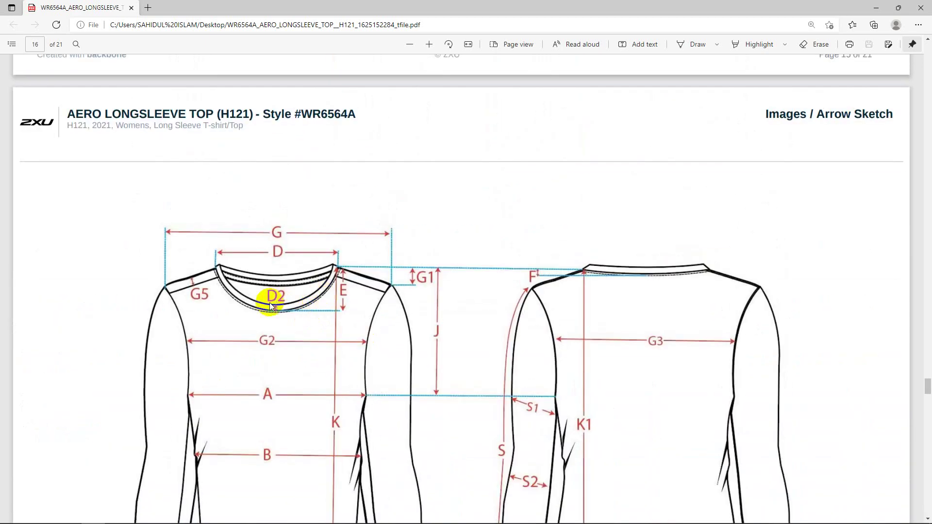
scroll(298, 313, "down", 5)
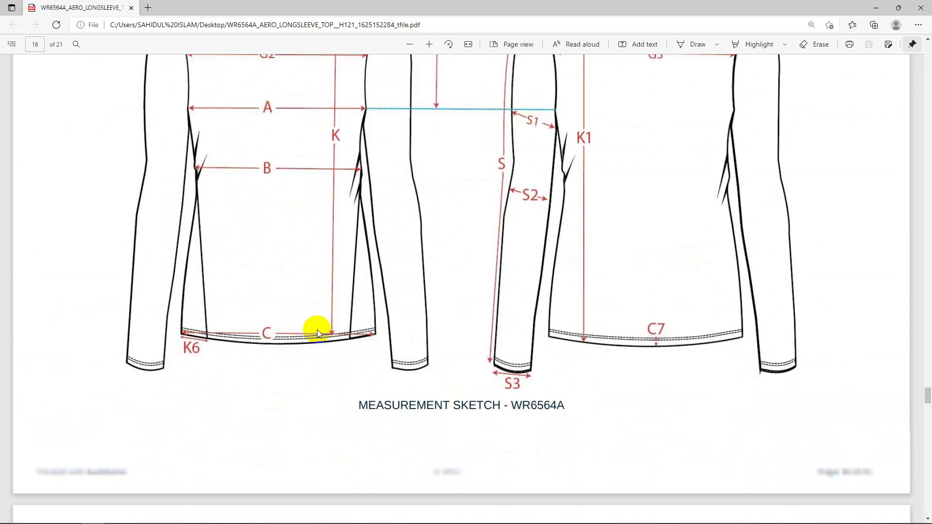
scroll(316, 331, "up", 2)
scroll(317, 330, "up", 2)
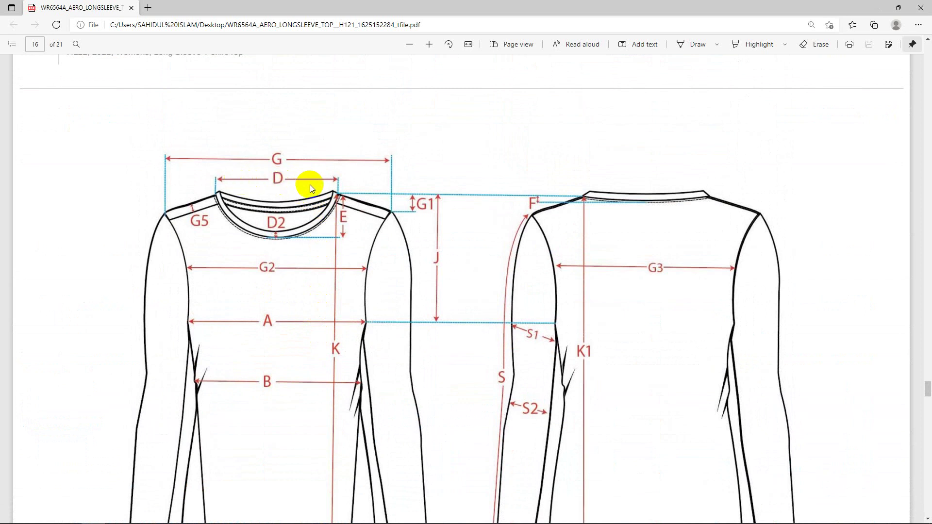
scroll(308, 287, "down", 5)
scroll(310, 291, "down", 5)
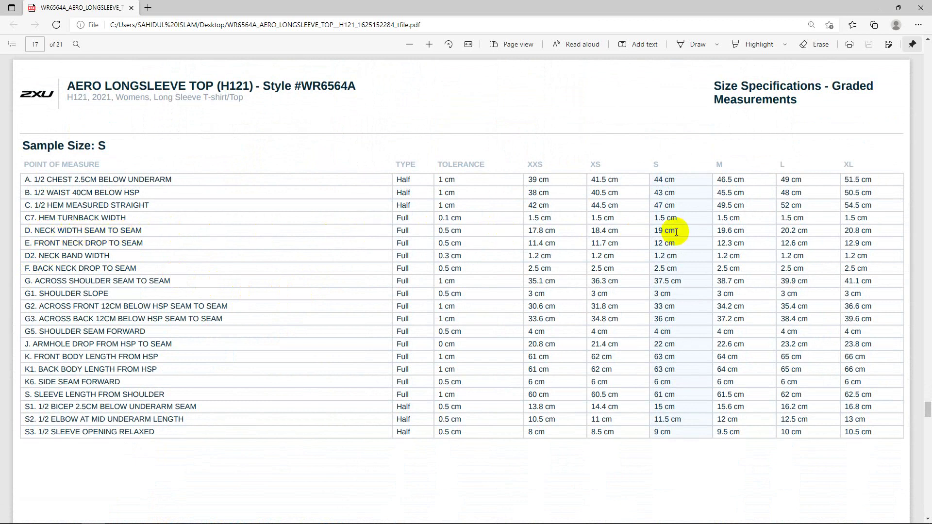
Return to the ner model in Modaris, and draw a 9.5 cm vertical straight line upward from the horizontal line's right end.
left_click(212, 512)
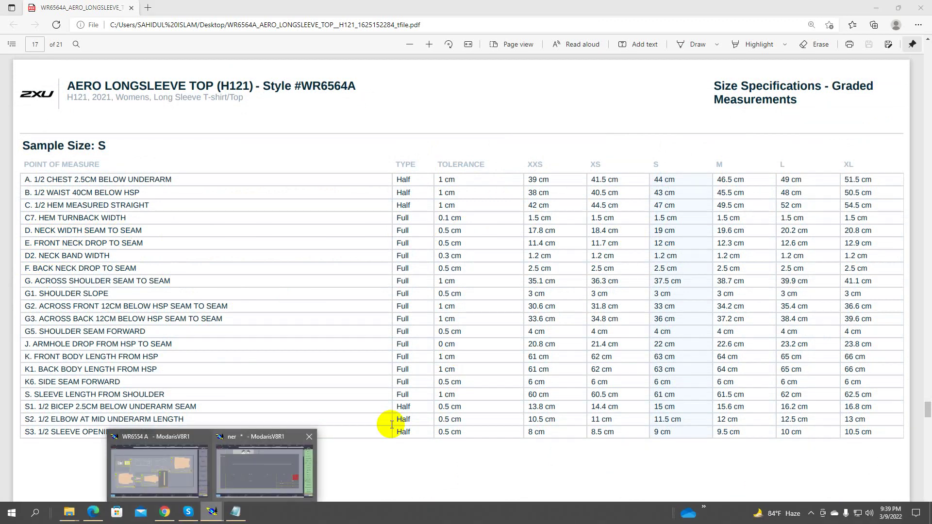
left_click(250, 476)
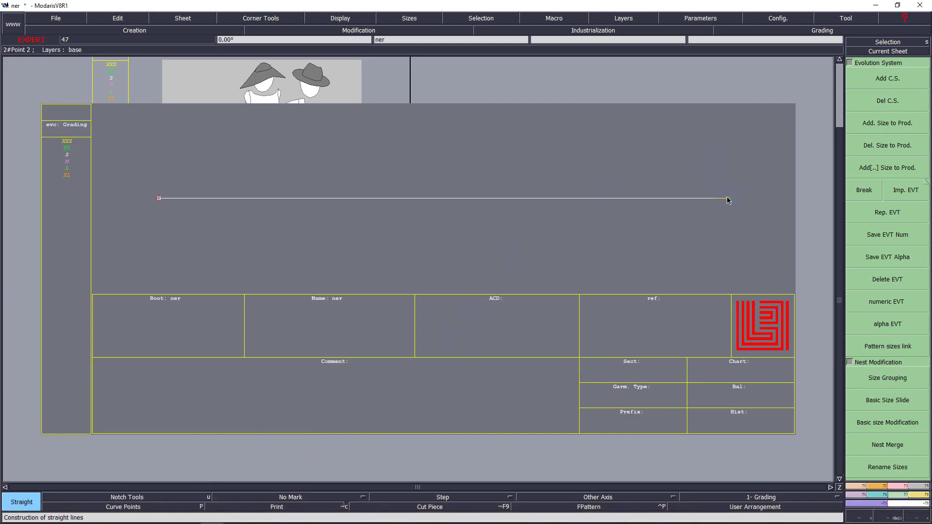
left_click(747, 110)
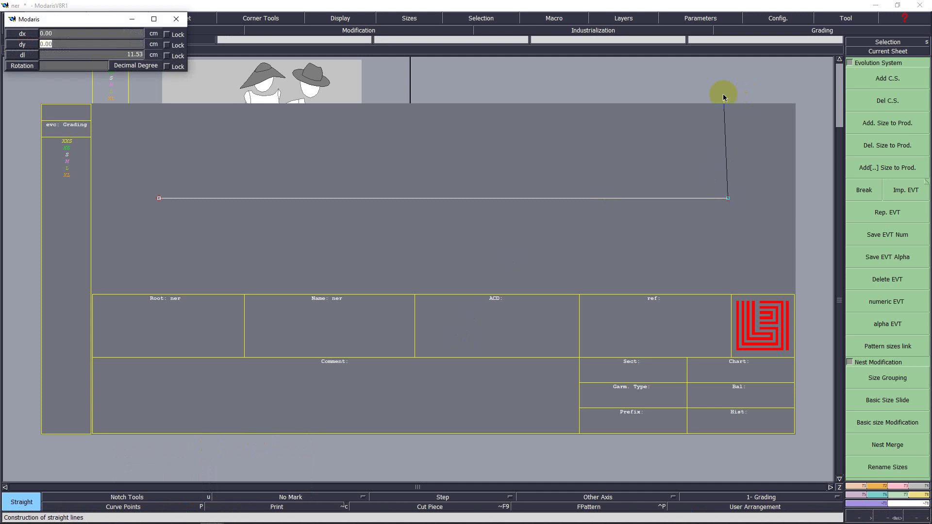
type("9.5")
key("Return")
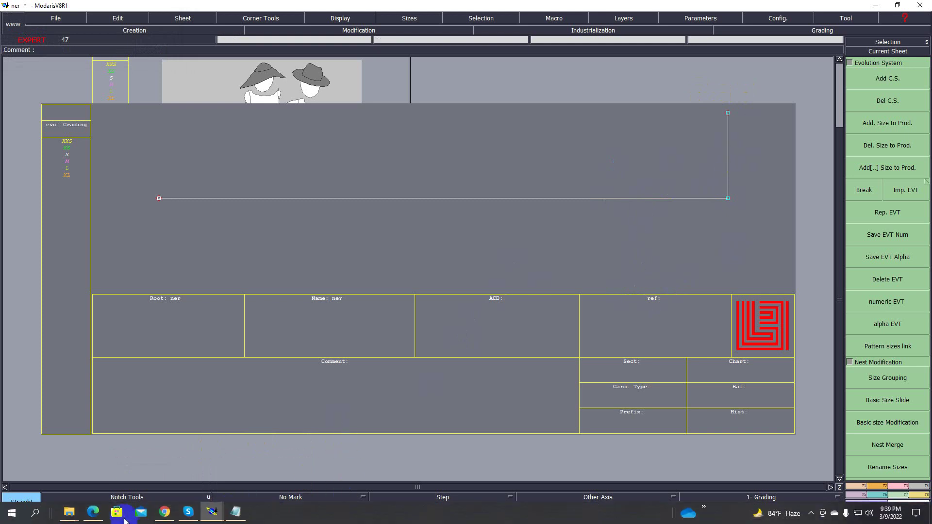
Examine the back neck drop F on the measurement sketch and its size S value in the specification PDF.
left_click(93, 511)
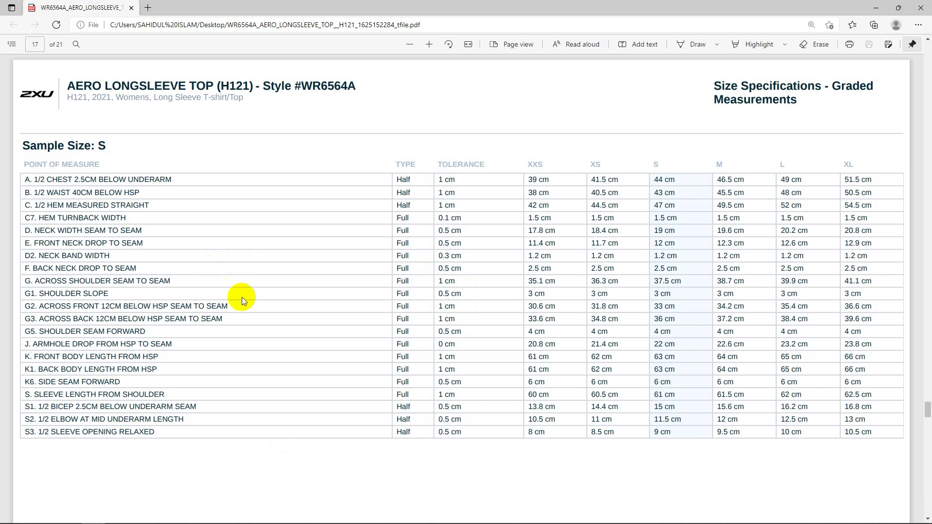
scroll(242, 297, "up", 10)
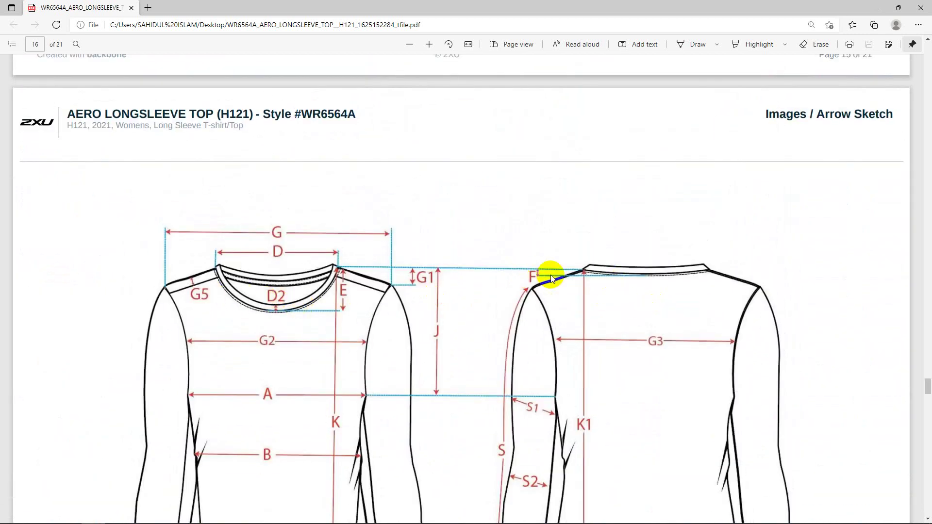
scroll(329, 372, "down", 10)
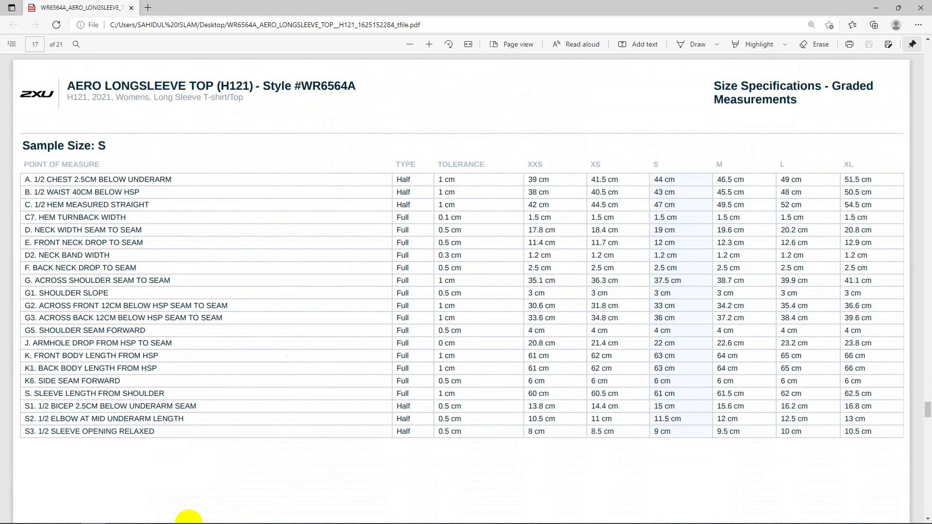
Return to the ner model in Modaris, and place a developed point on the horizontal line at -2.50 cm from its right end.
mouse_move(212, 509)
left_click(284, 470)
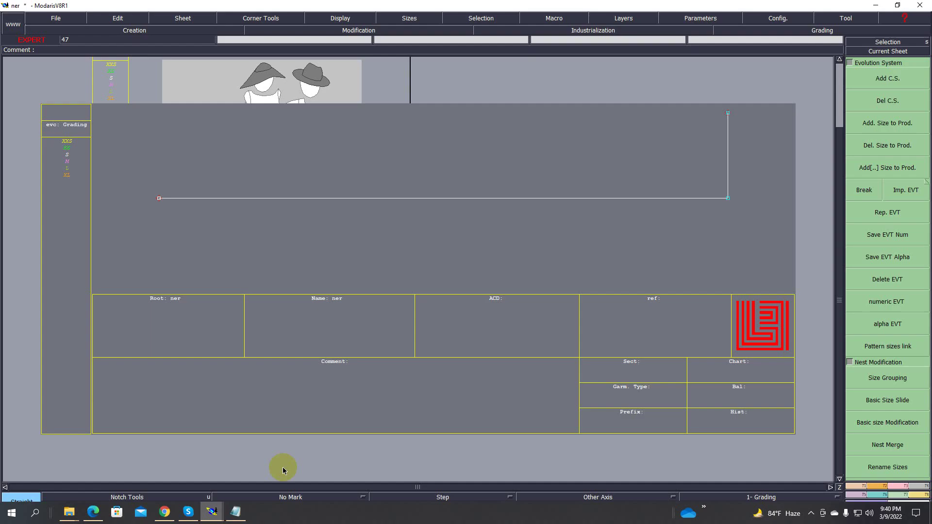
key("d")
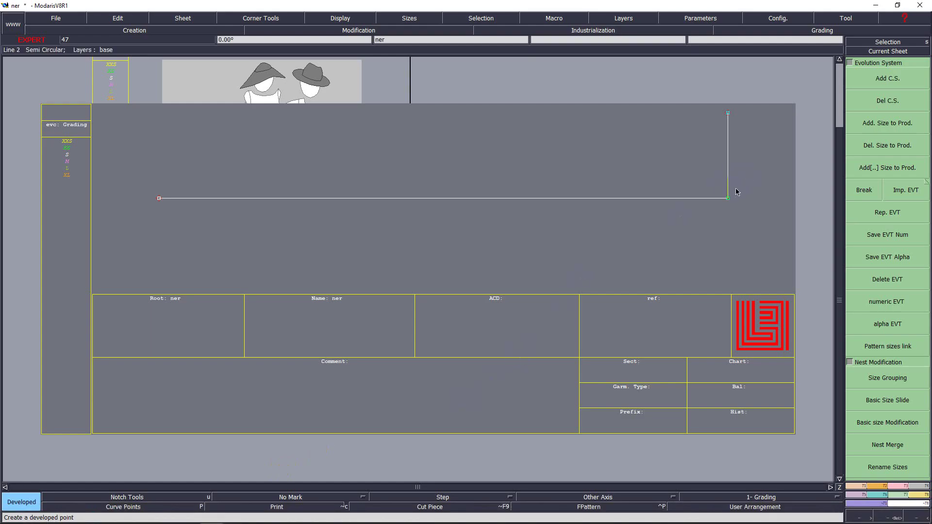
left_click(703, 204)
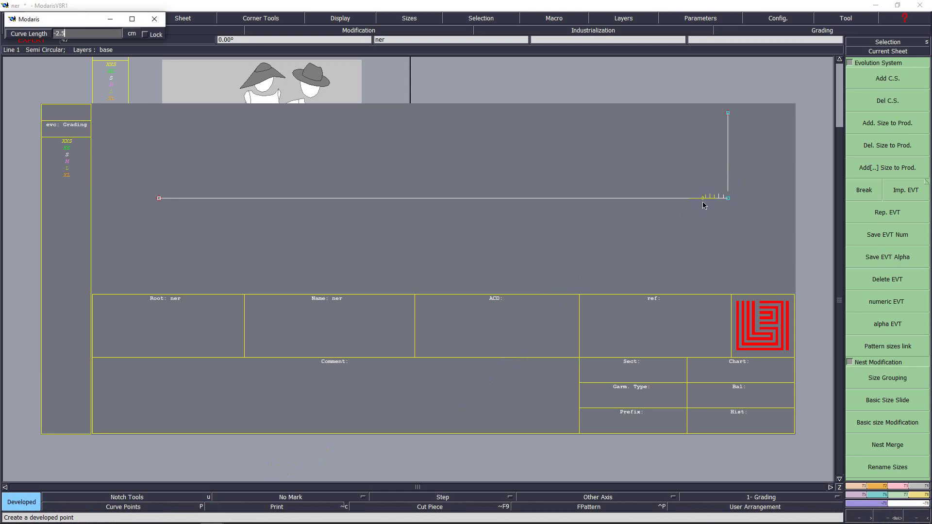
type("-2.50")
key("Return")
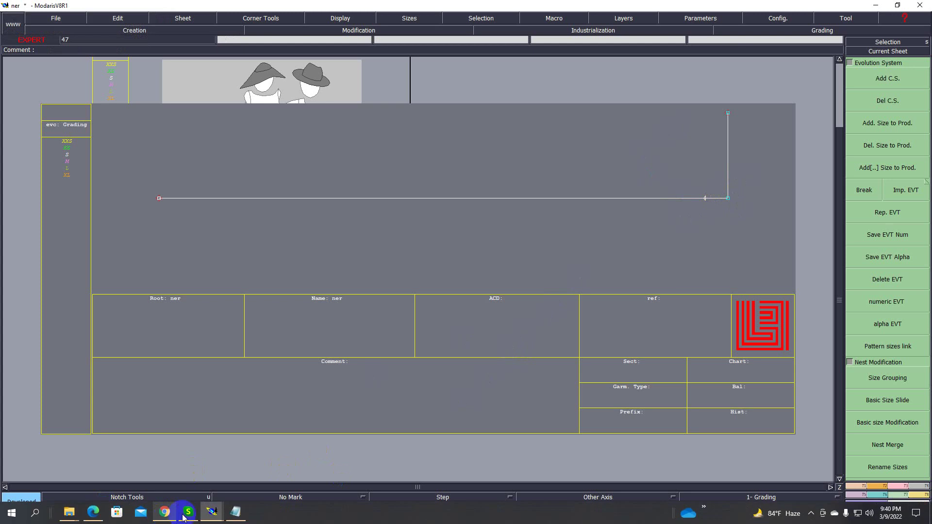
Examine the front neck drop E on the measurement sketch and its size S value in the specification PDF.
left_click(213, 513)
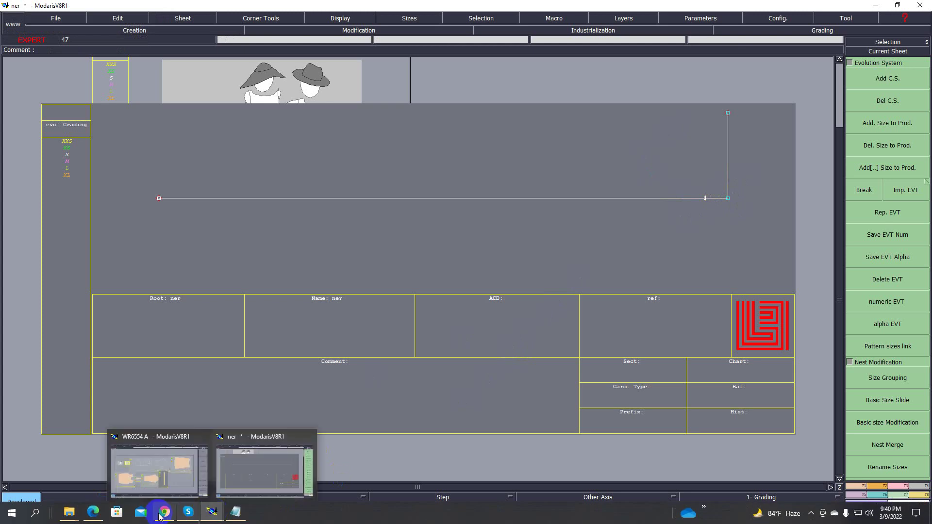
left_click(95, 510)
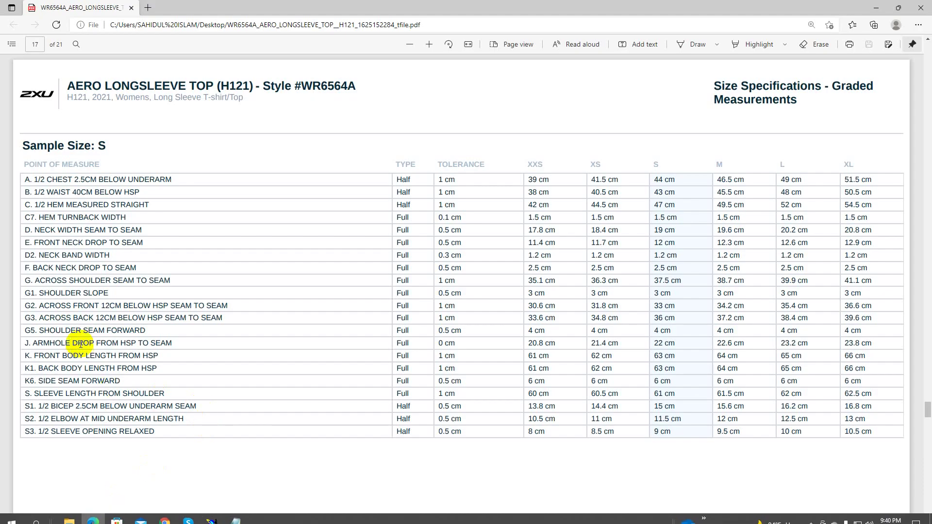
scroll(234, 252, "up", 10)
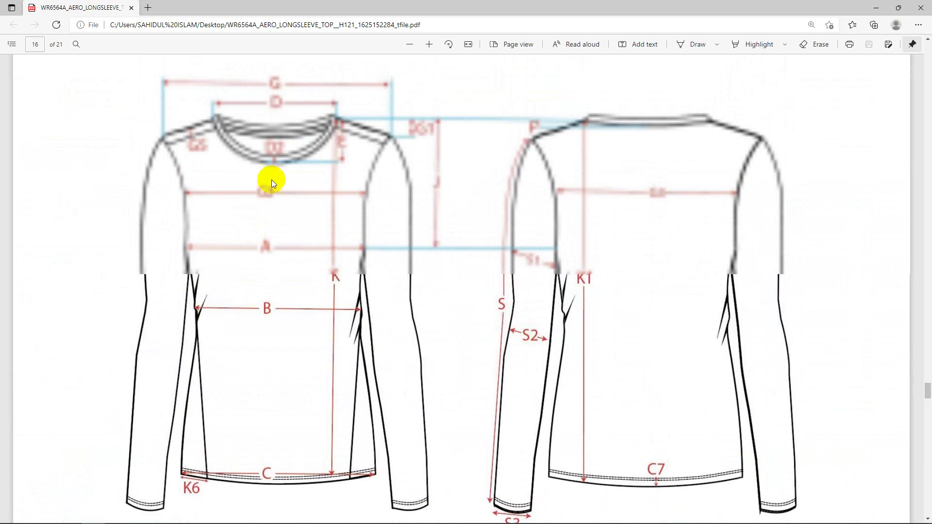
scroll(258, 316, "down", 10)
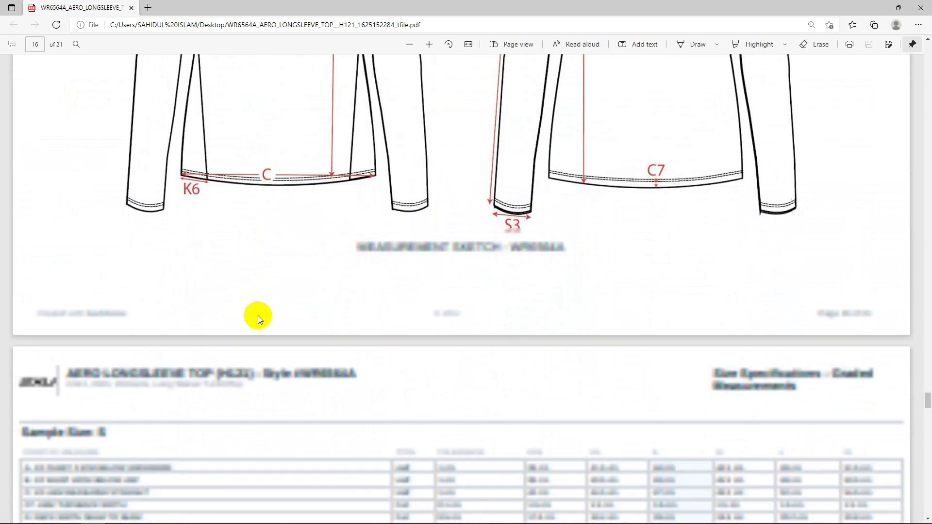
scroll(252, 316, "down", 8)
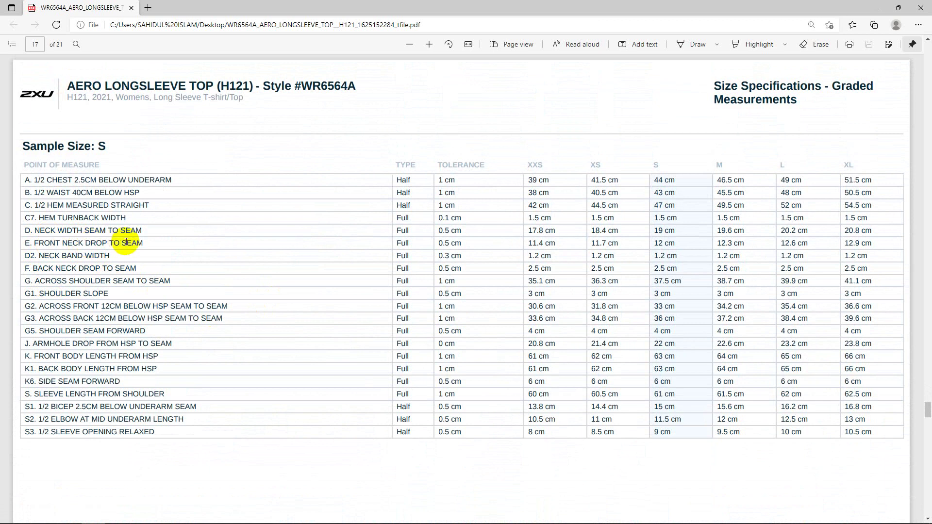
scroll(164, 259, "up", 12)
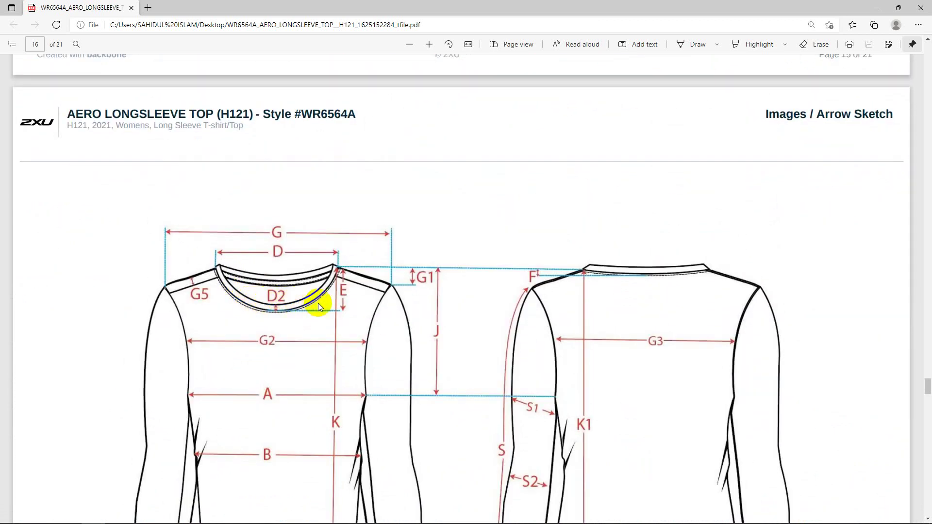
scroll(340, 294, "down", 10)
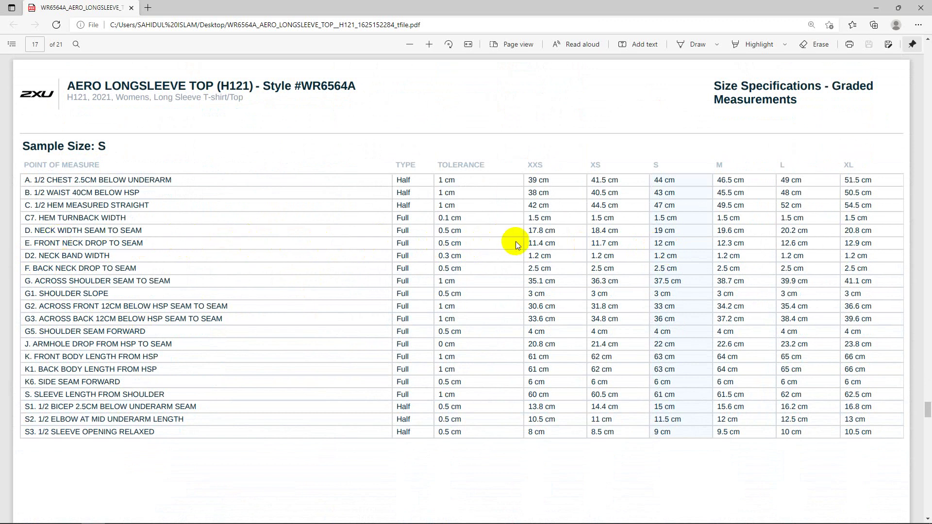
Return to Modaris, and place a second developed point on the horizontal line 12 cm from its right end for the front neck drop.
left_click(880, 9)
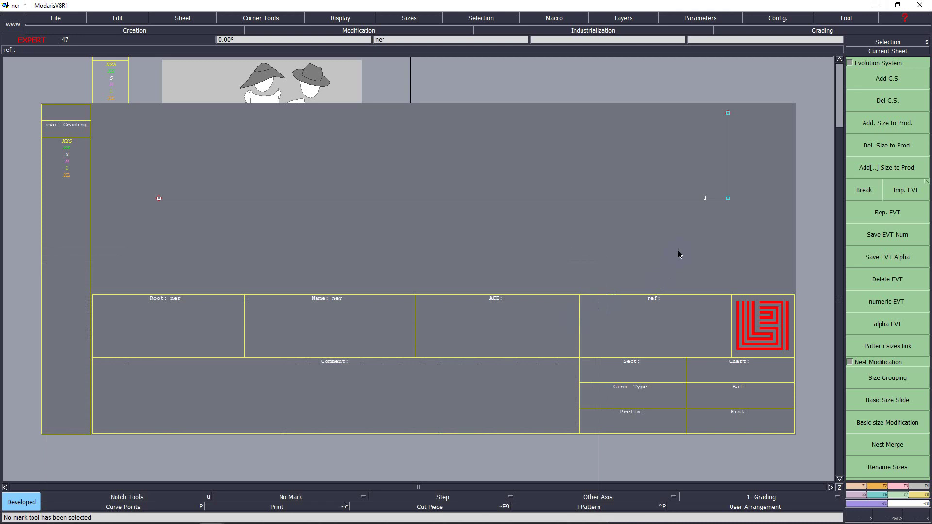
left_click(727, 199)
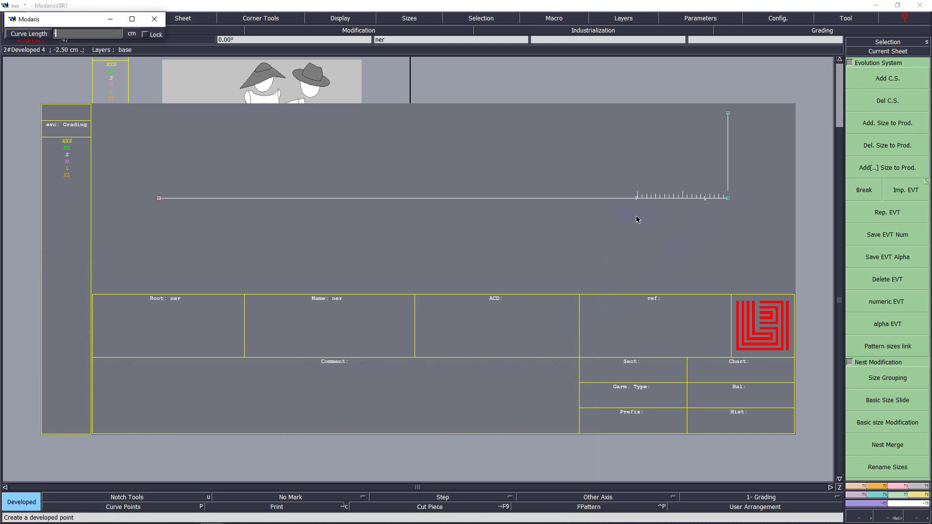
key("Return")
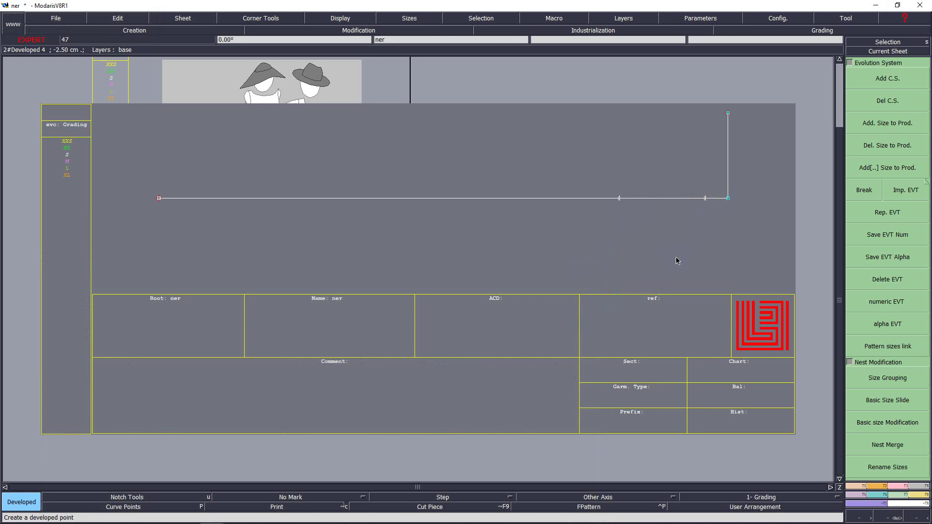
left_click(707, 200)
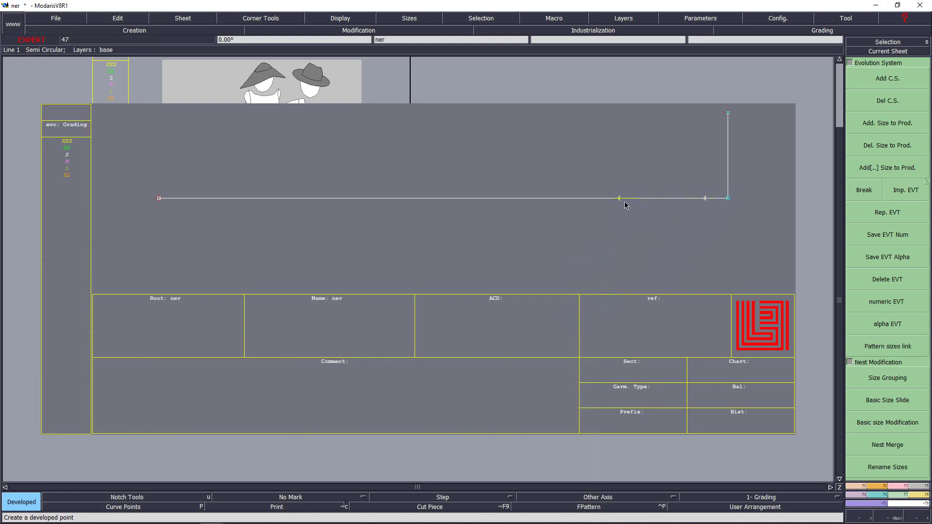
left_click(610, 198)
Draw a Bezier curve from the vertical line's upper end to the 2.5 cm back neck point, and display the curve handles.
key("b")
left_click(728, 113)
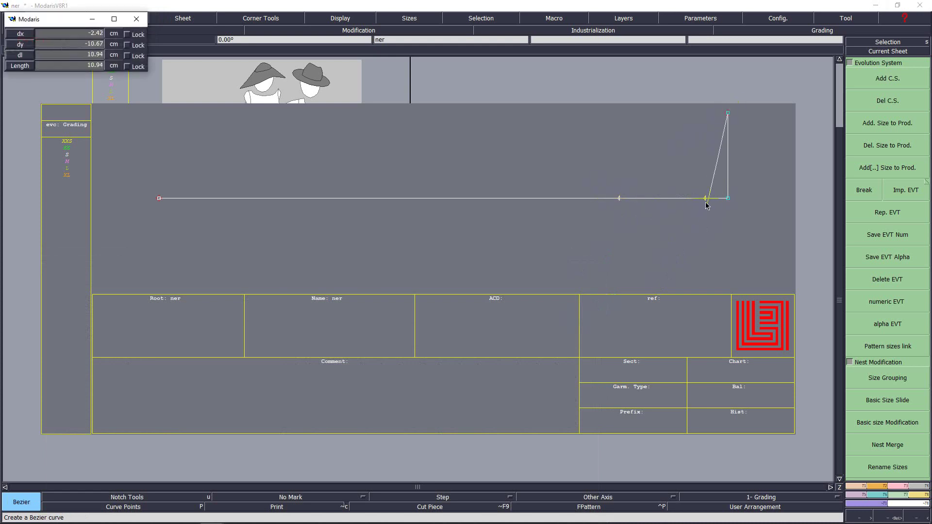
left_click(705, 198)
key("z")
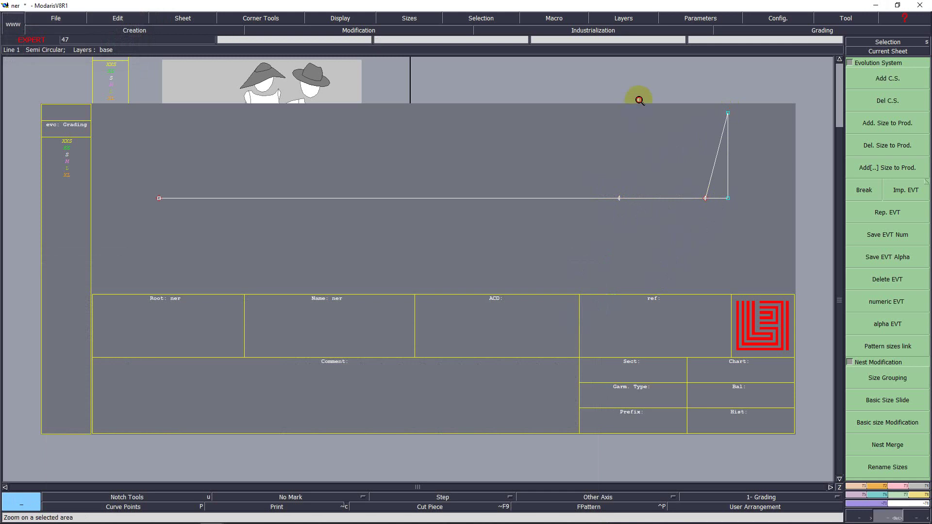
left_click_drag(639, 95, 767, 253)
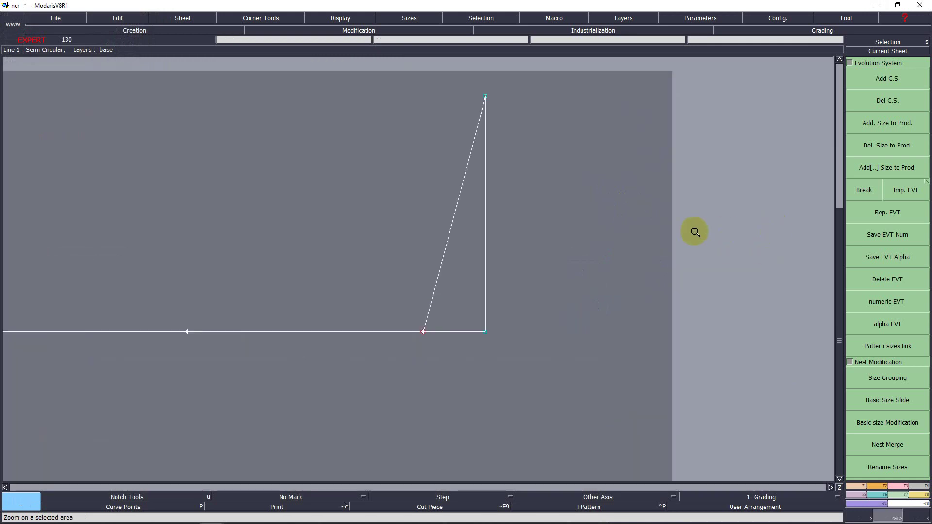
left_click(340, 18)
left_click(346, 210)
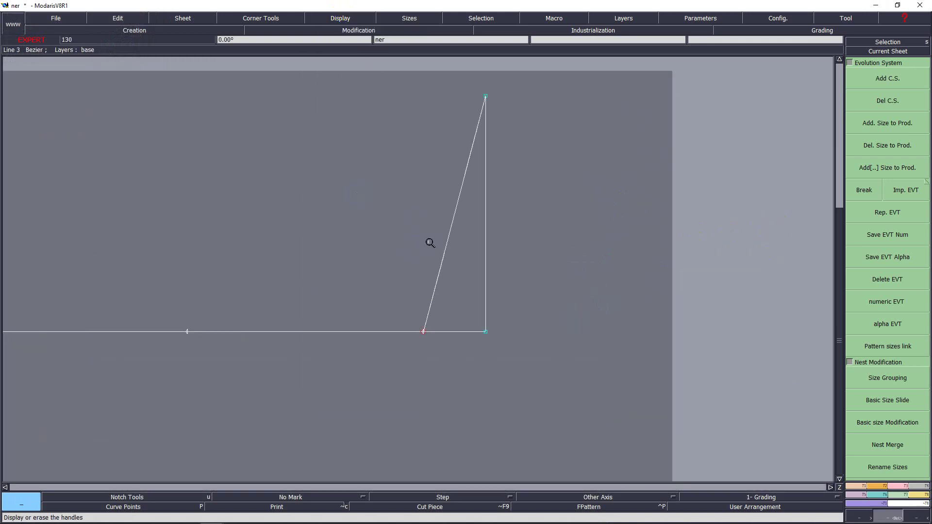
Reshape the Bezier curve with both handles into a rounded back neckline that leaves the horizontal line at a near right angle.
key("r")
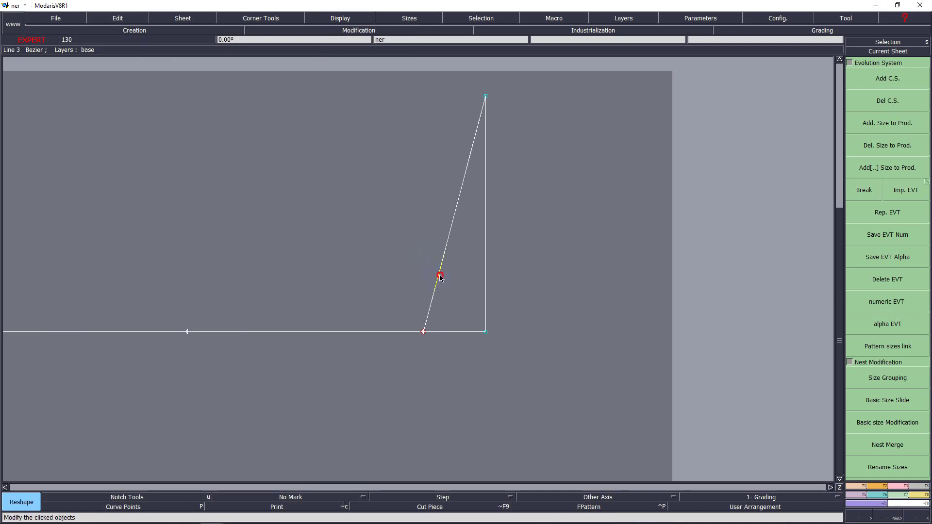
left_click(441, 278)
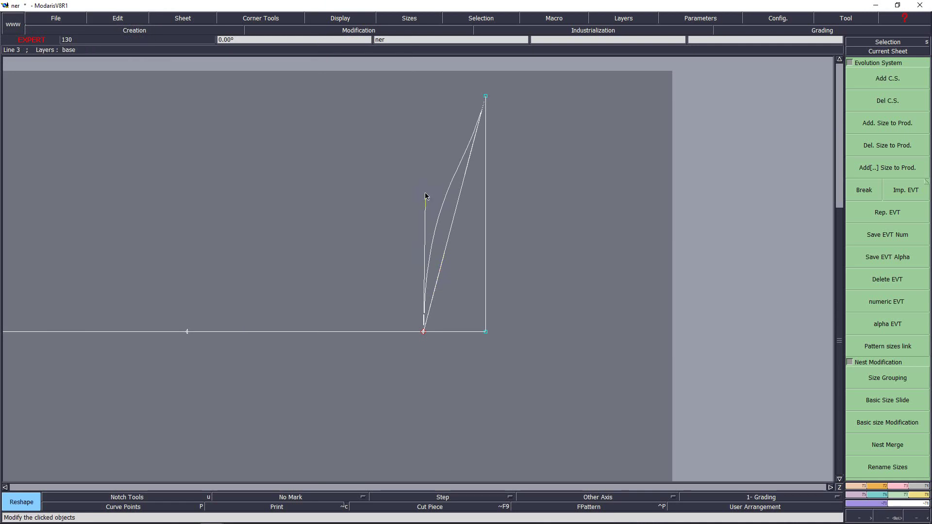
left_click(426, 197)
left_click(469, 168)
left_click(426, 137)
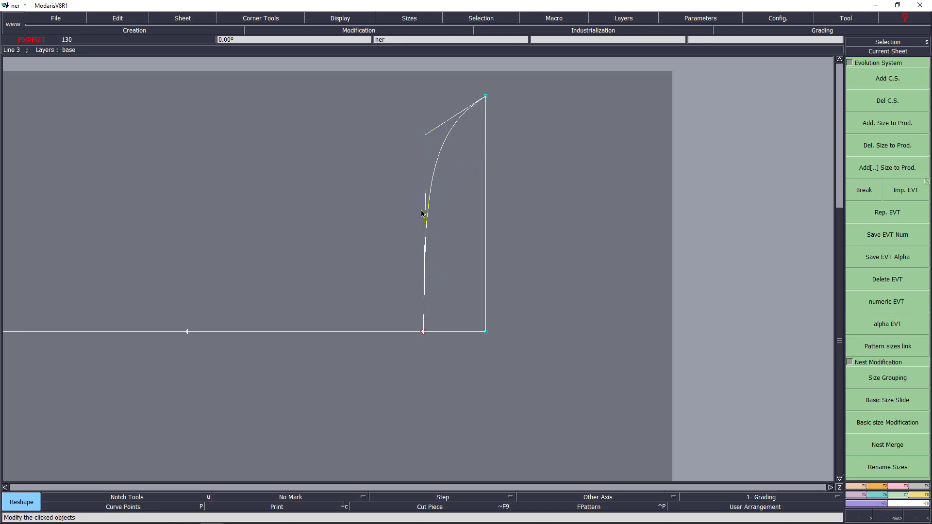
left_click(426, 197)
left_click(429, 126)
Refine the back neckline by adjusting its upper handle to a flatter angle for a fuller curve near the shoulder point.
key("Home")
key("Return")
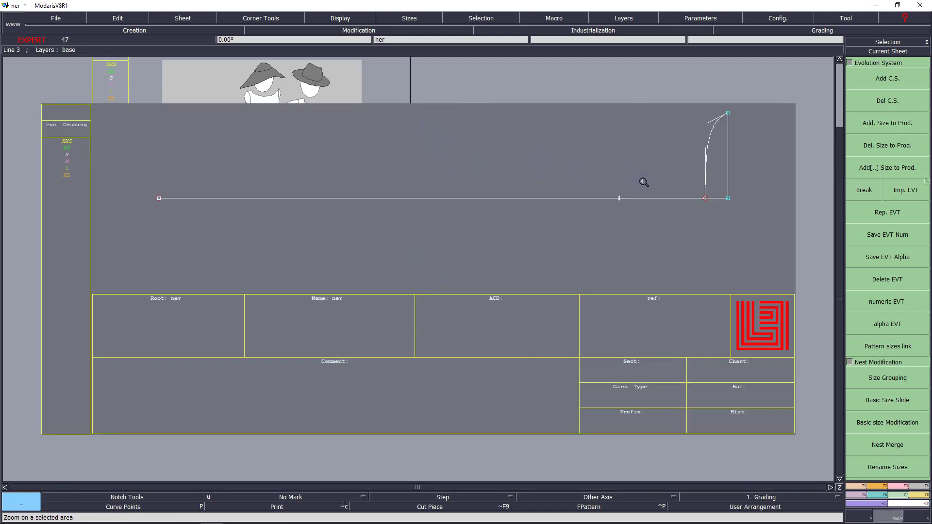
left_click_drag(598, 94, 787, 243)
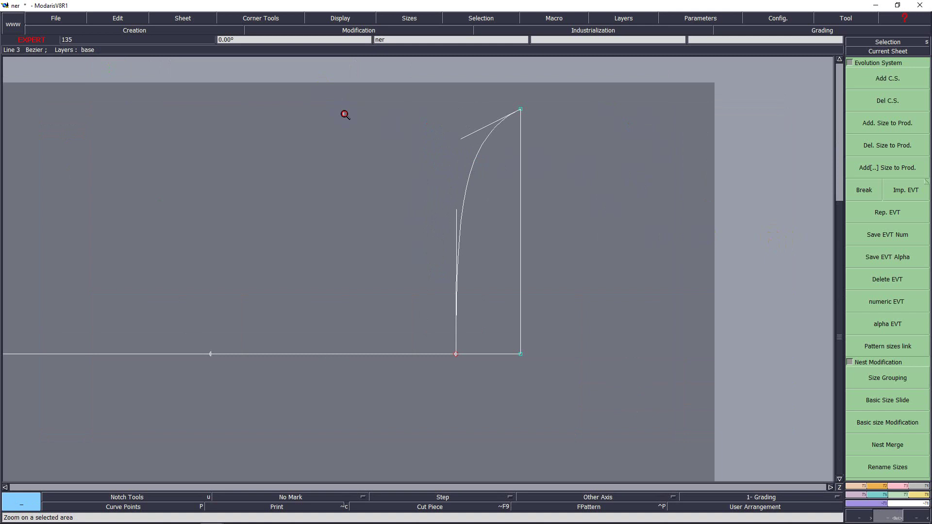
left_click(620, 409)
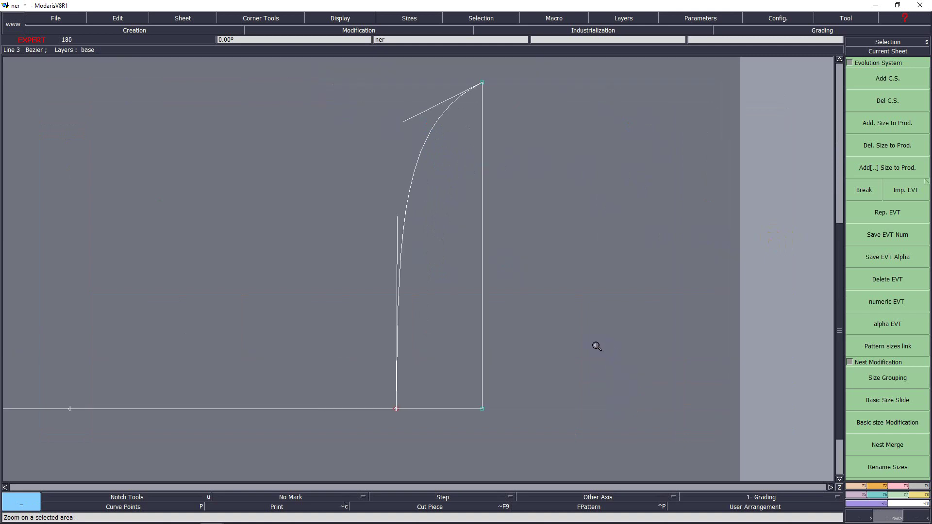
key("r")
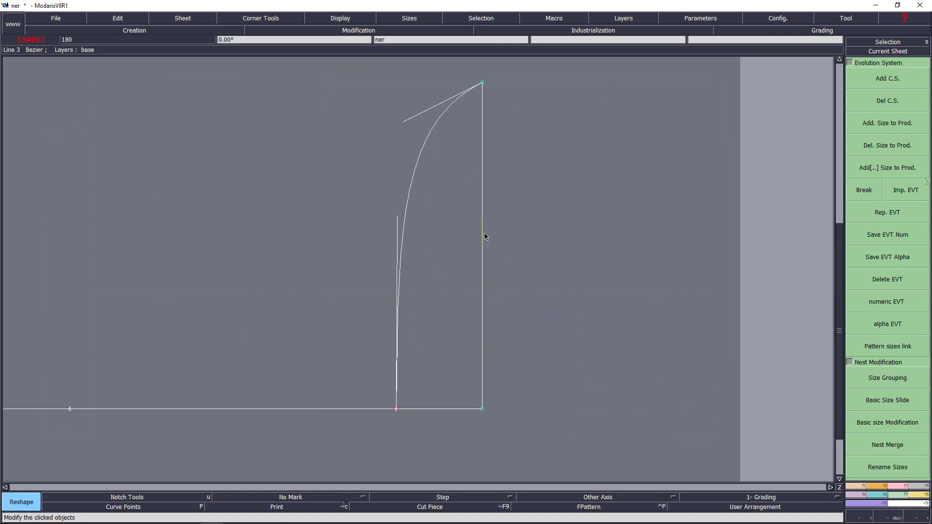
left_click(405, 121)
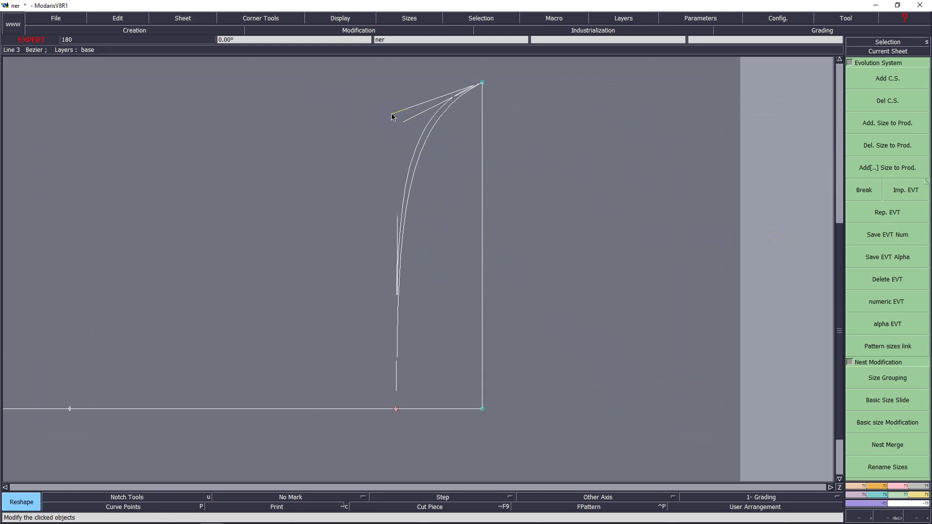
left_click(396, 114)
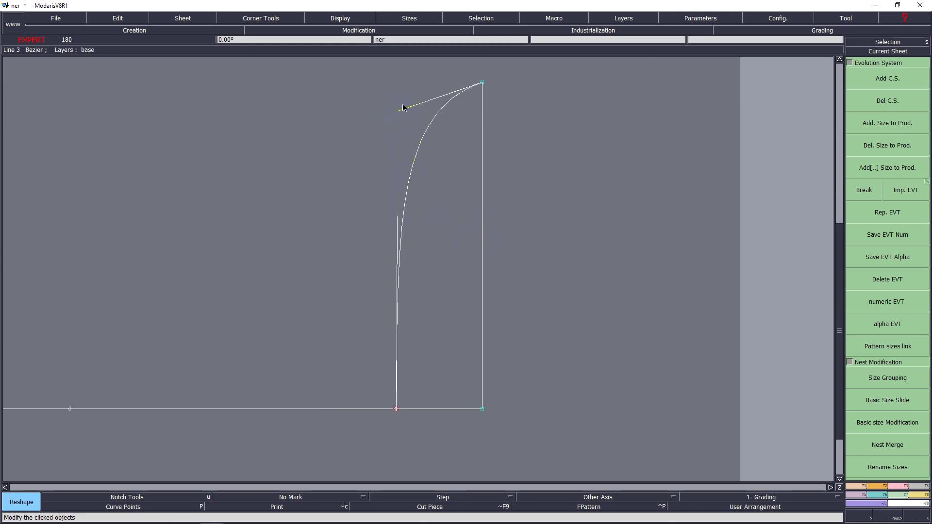
left_click(403, 108)
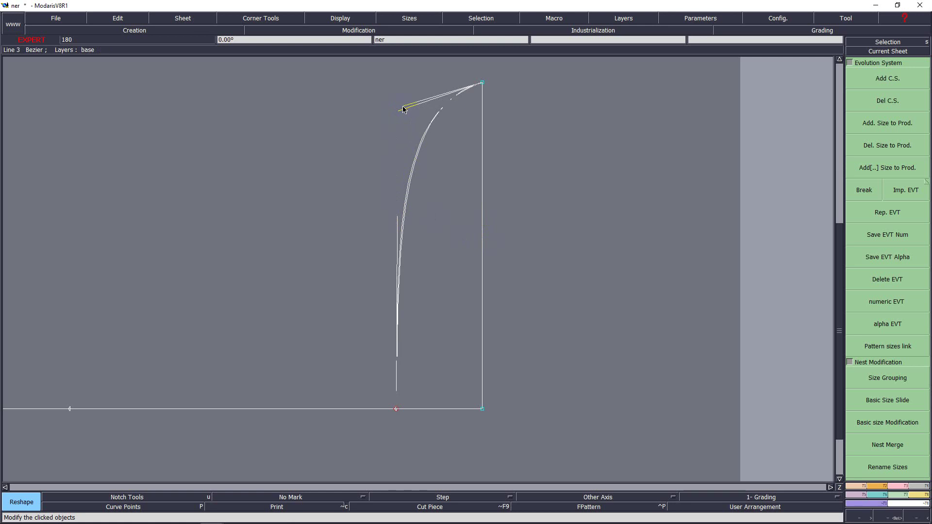
left_click(403, 109)
Draw a Bezier curve from the vertical line's upper end to the 12 cm front neck drop point on the horizontal line.
key("Home")
key("Return")
left_click_drag(594, 84, 798, 273)
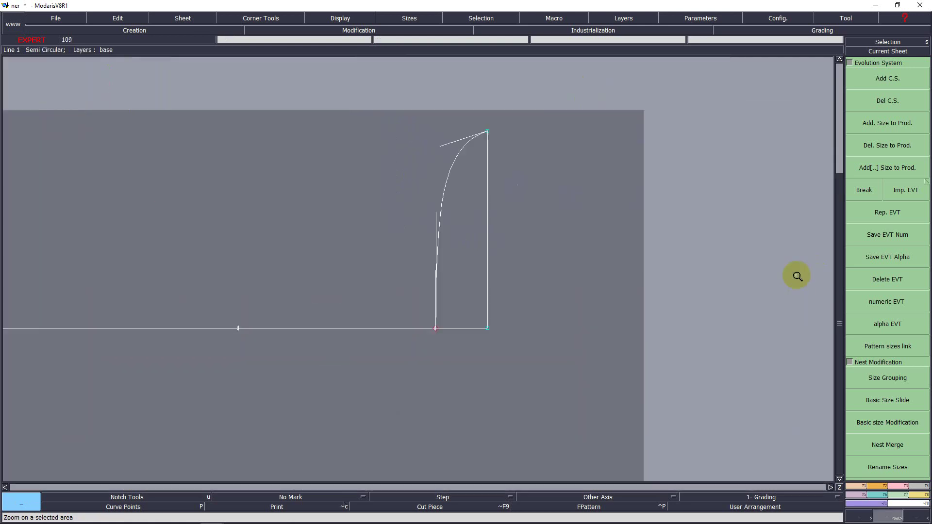
left_click(238, 328)
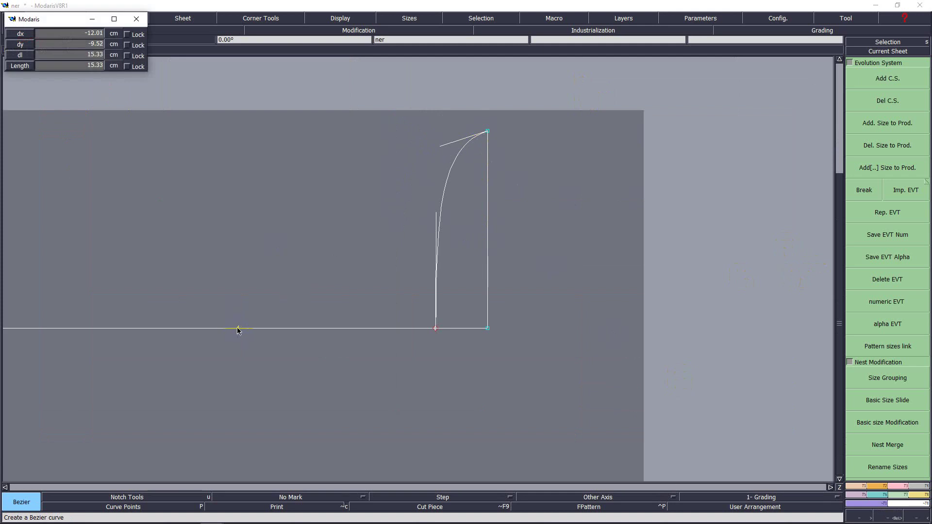
left_click(238, 329)
Reshape the new Bezier curve with both handles into a rounded front neckline, nearly horizontal at the shoulder and perpendicular to the centre line.
key("r")
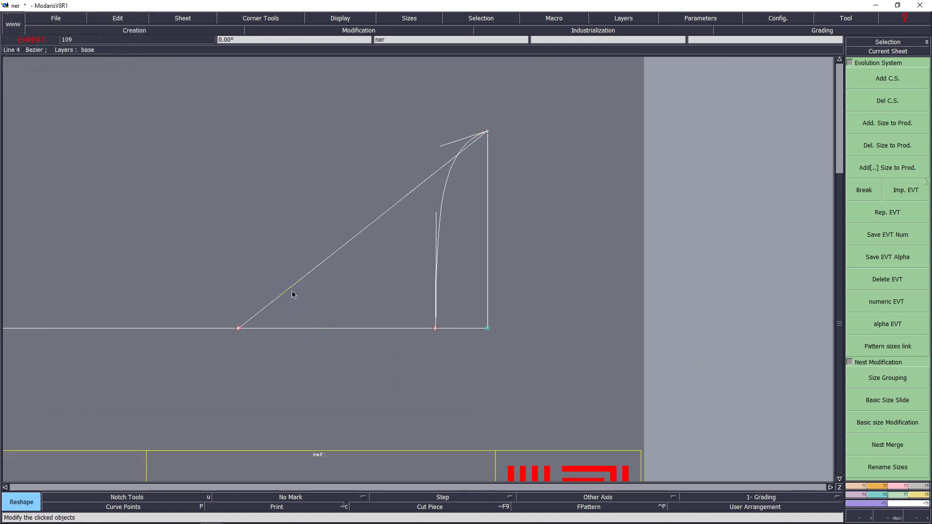
left_click_drag(288, 288, 251, 193)
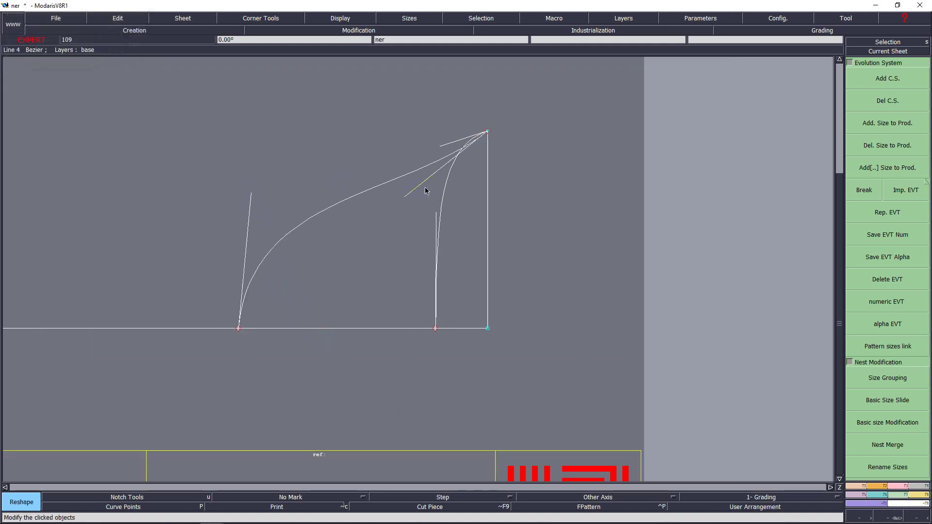
left_click_drag(423, 190, 295, 129)
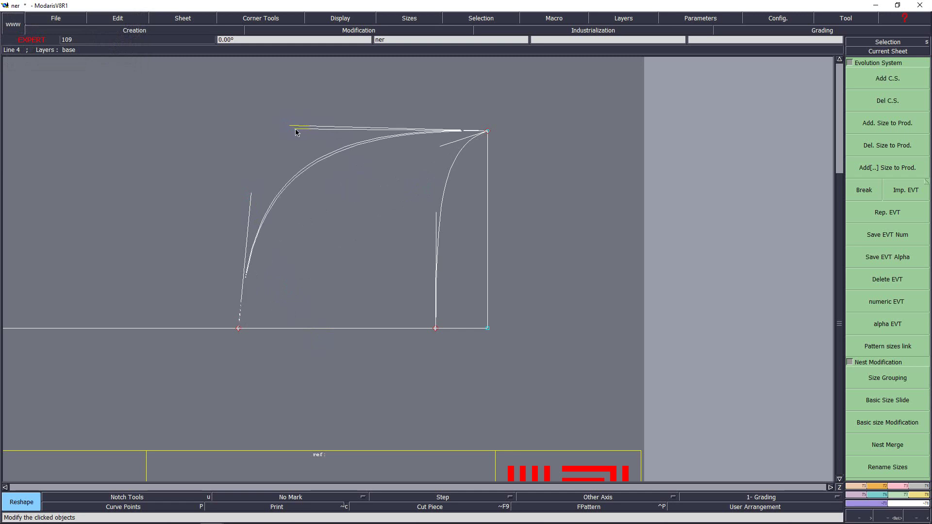
left_click_drag(249, 207, 249, 197)
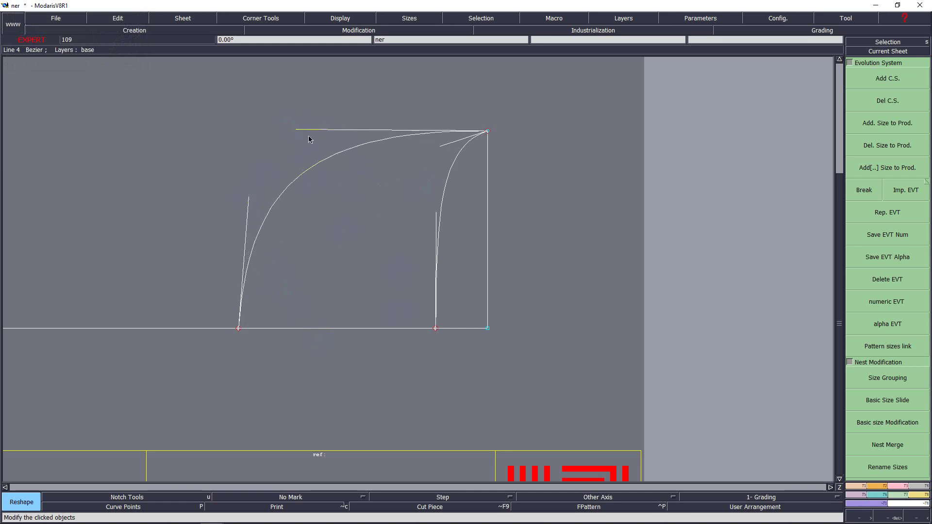
left_click_drag(307, 130, 289, 136)
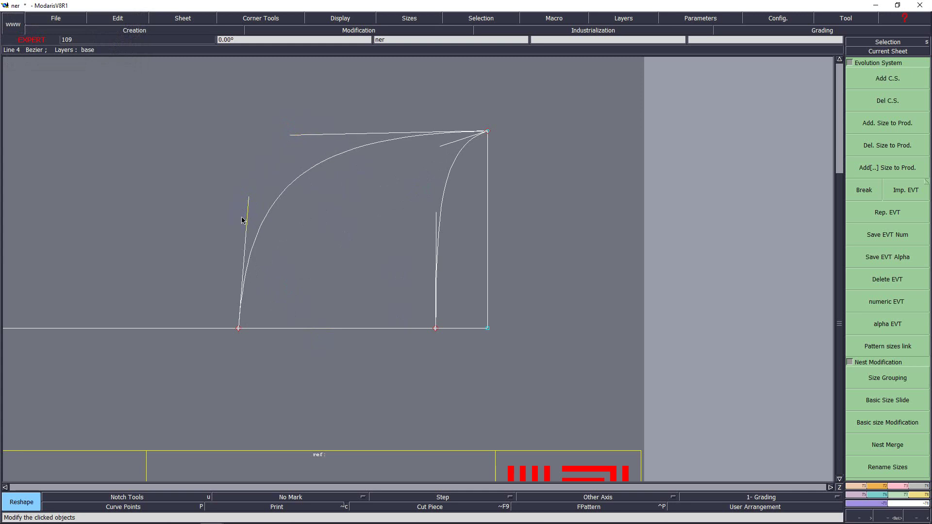
left_click_drag(248, 202, 239, 214)
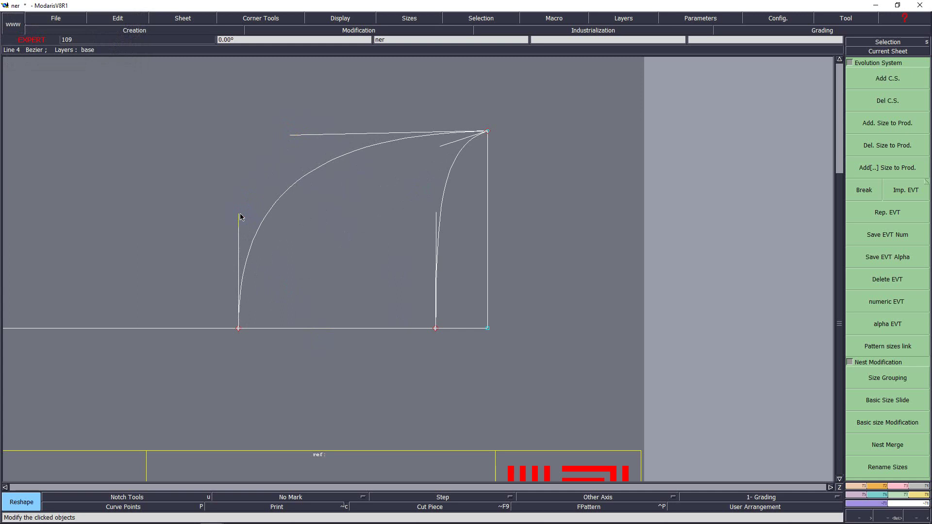
Create a symmetry axis along the horizontal centre line between the front and back neck drop points.
key("Home")
key("Return")
left_click_drag(664, 261, 780, 312)
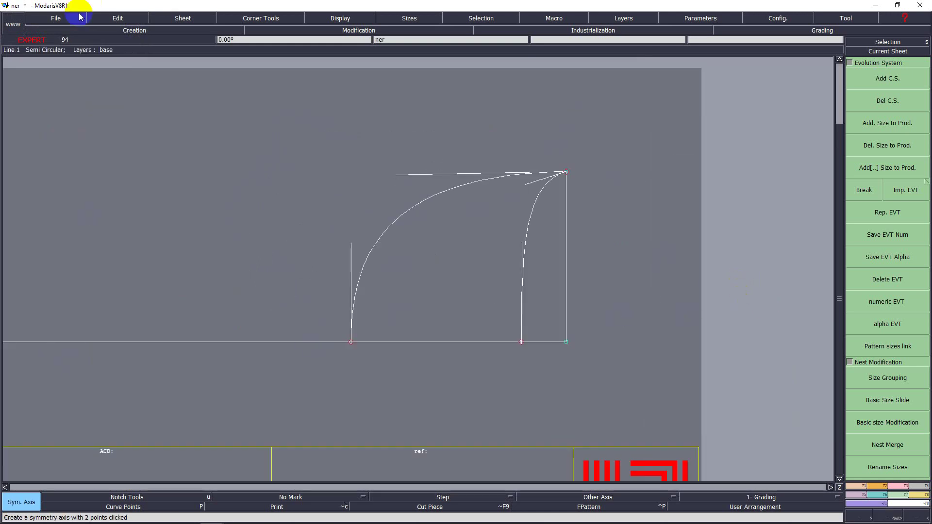
left_click(886, 491)
left_click(862, 492)
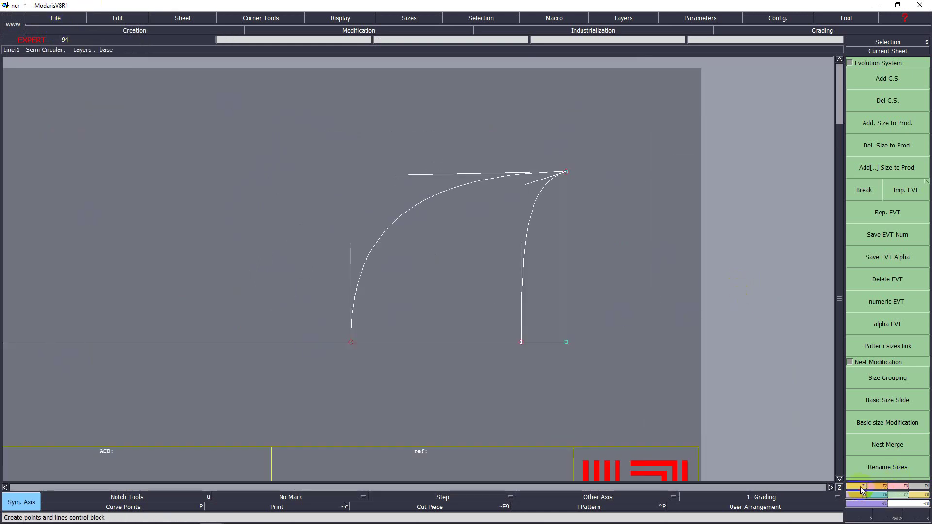
left_click(861, 487)
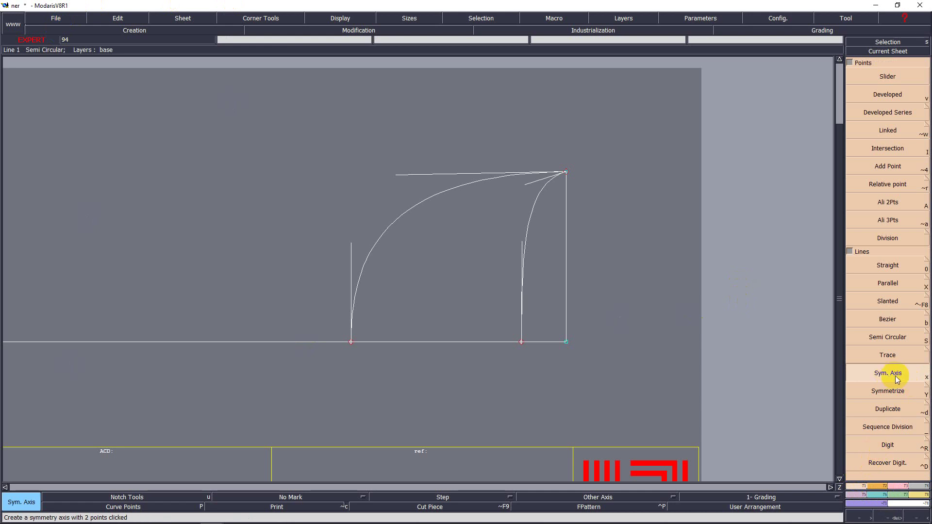
left_click(500, 343)
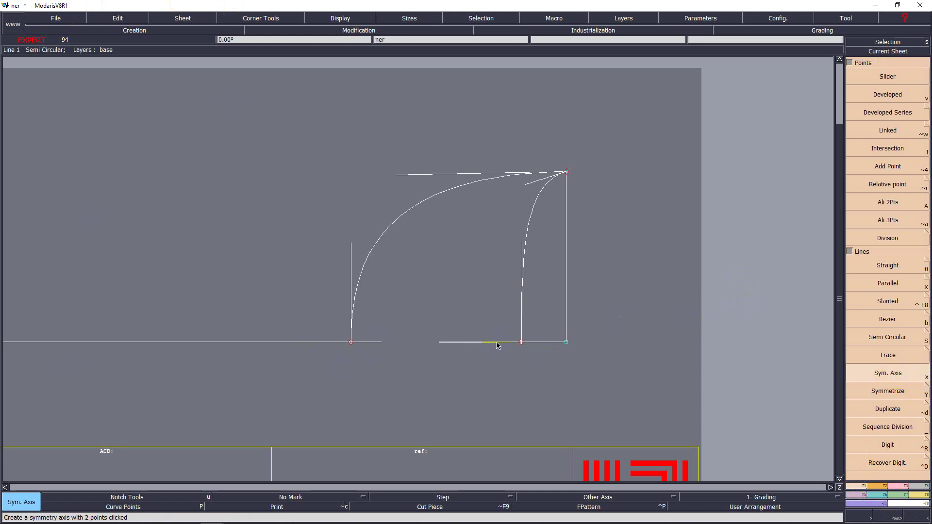
Symmetrize the front and back neckline curves across the centre line axis to check the full neck shape.
left_click(898, 340)
left_click(893, 393)
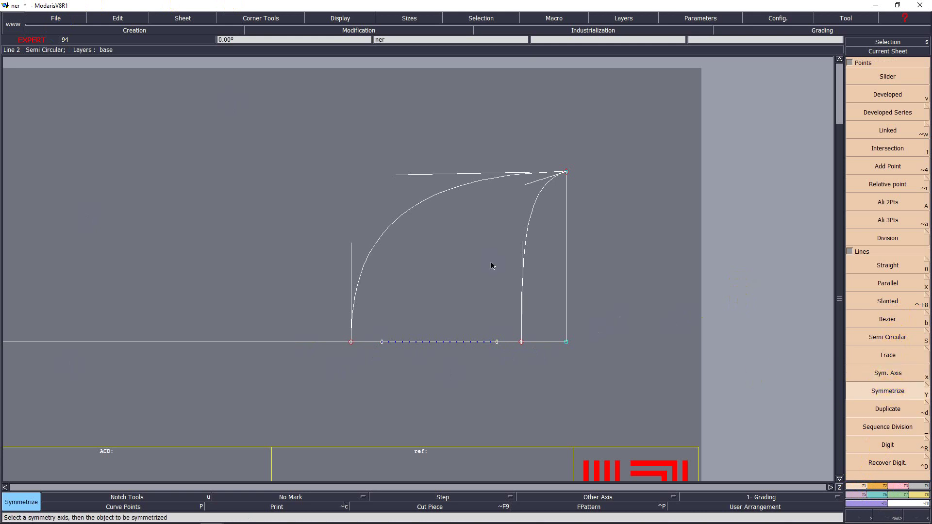
left_click(452, 193)
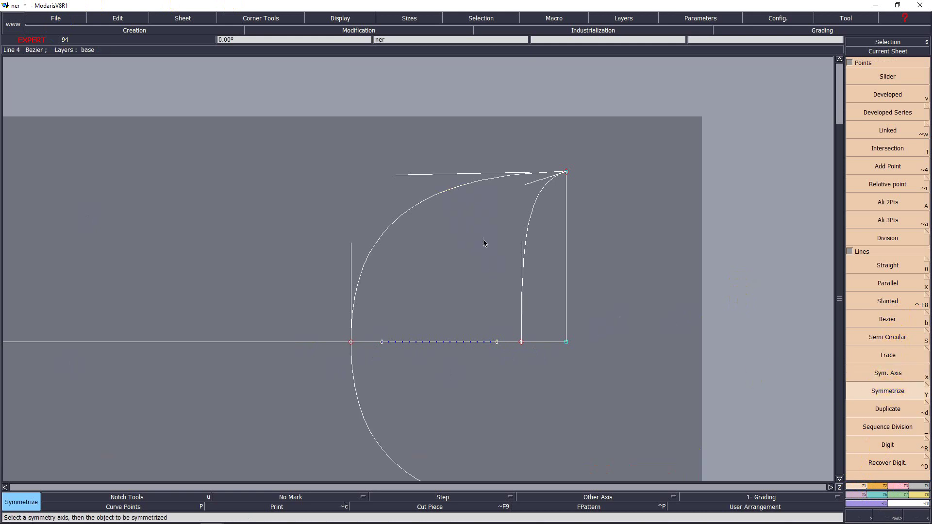
key("Home")
key("Return")
left_click_drag(568, 88, 752, 348)
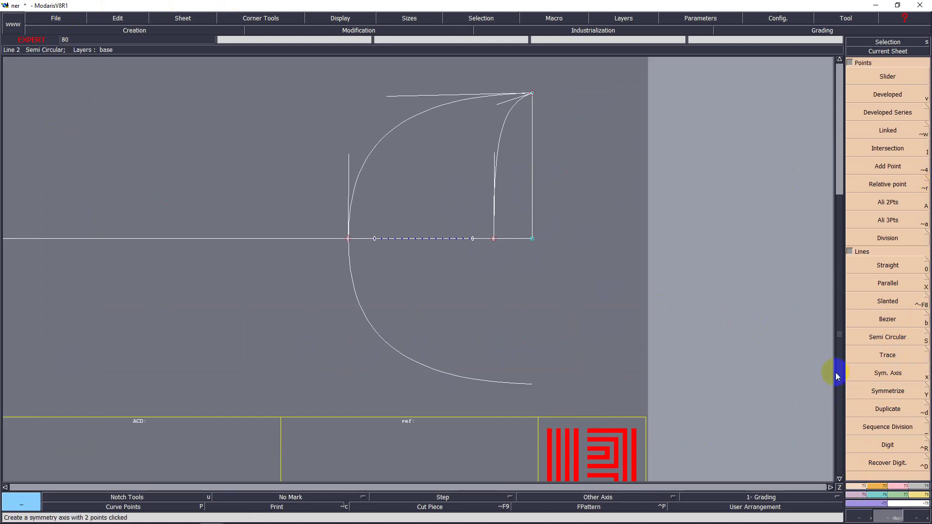
left_click(884, 391)
left_click(503, 142)
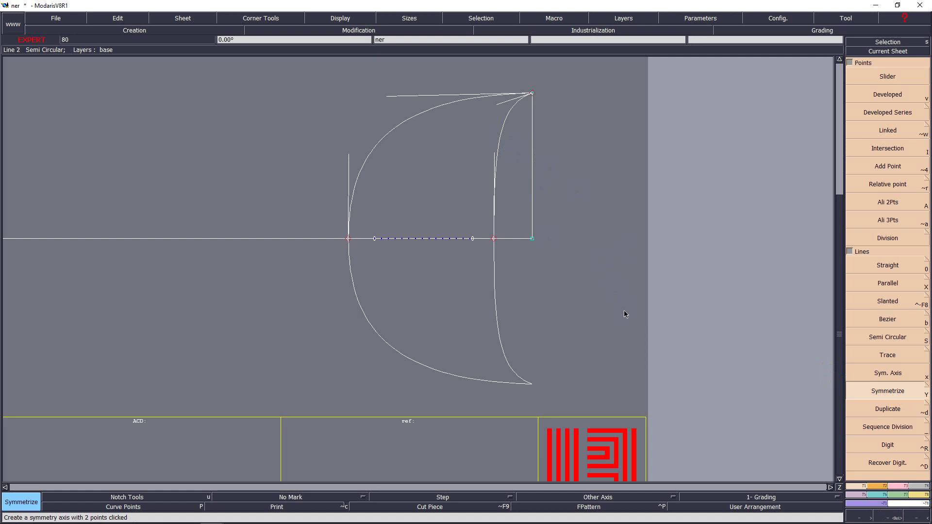
Inspect the full mirrored neckline, and undo both symmetrized curves.
key("Home")
key("Return")
left_click_drag(597, 90, 756, 296)
left_click(757, 300)
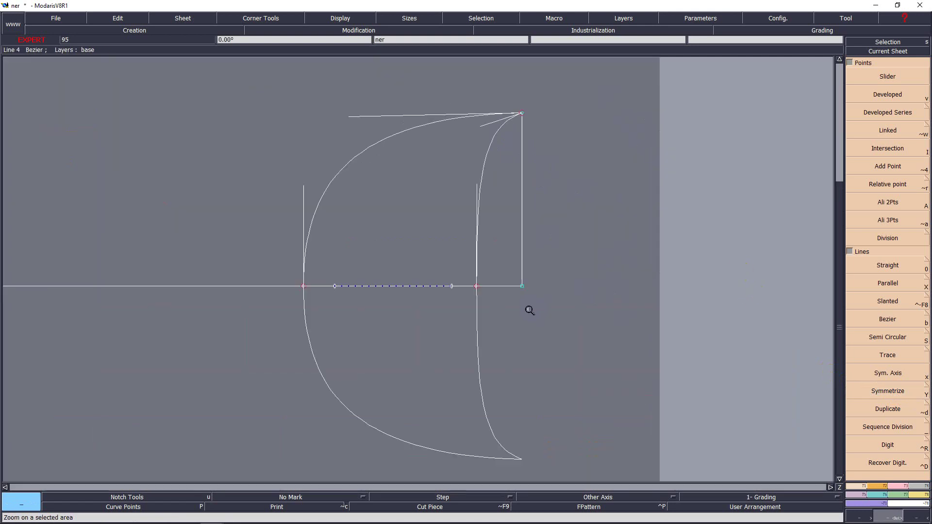
key("ctrl+z")
key("ctrl+z")
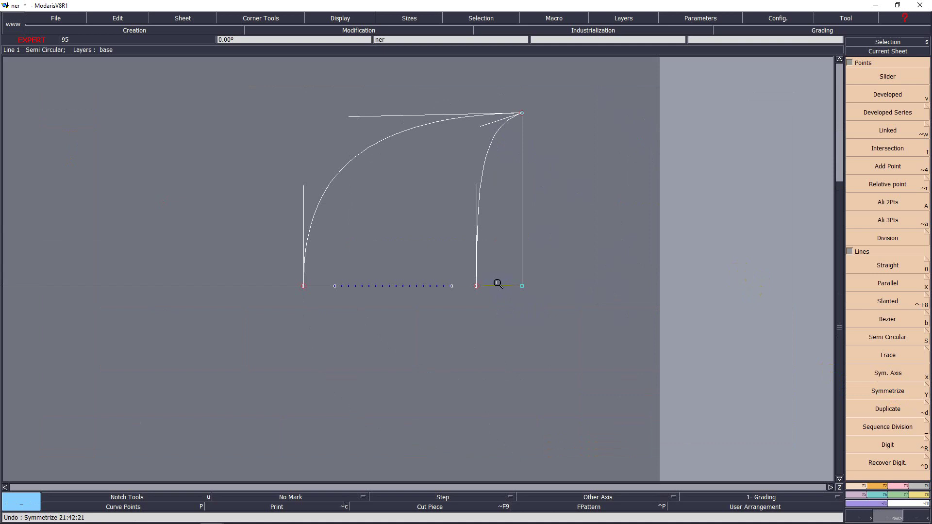
Fine-tune the front and back necklines by slightly adjusting the handles of both curves.
key("r")
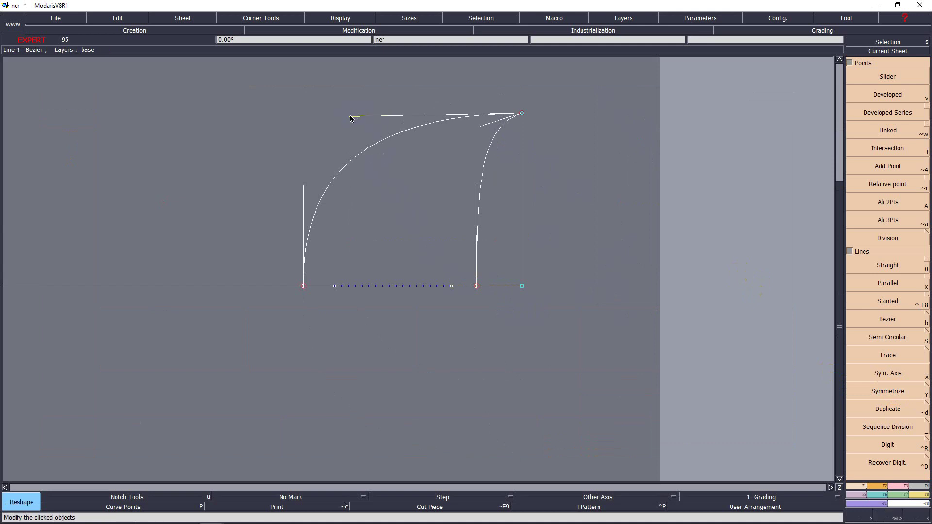
left_click(303, 196)
left_click(306, 191)
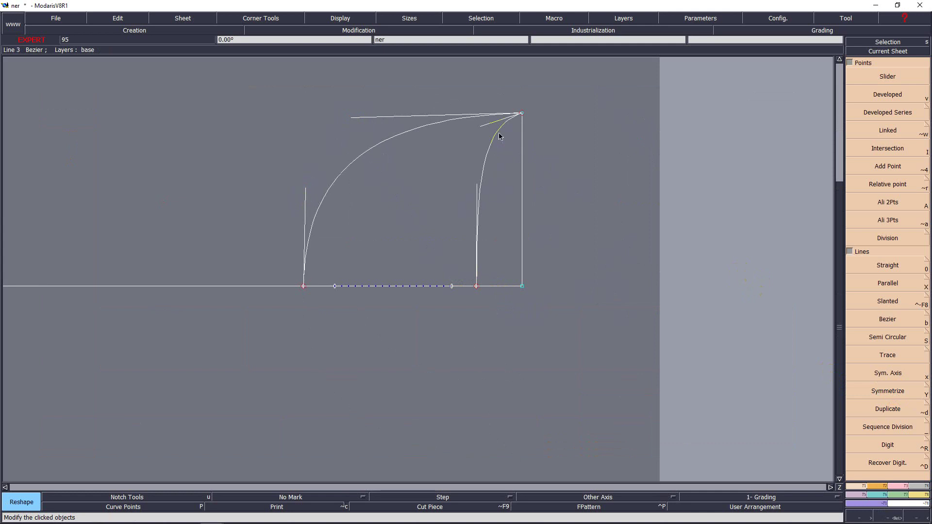
left_click(481, 129)
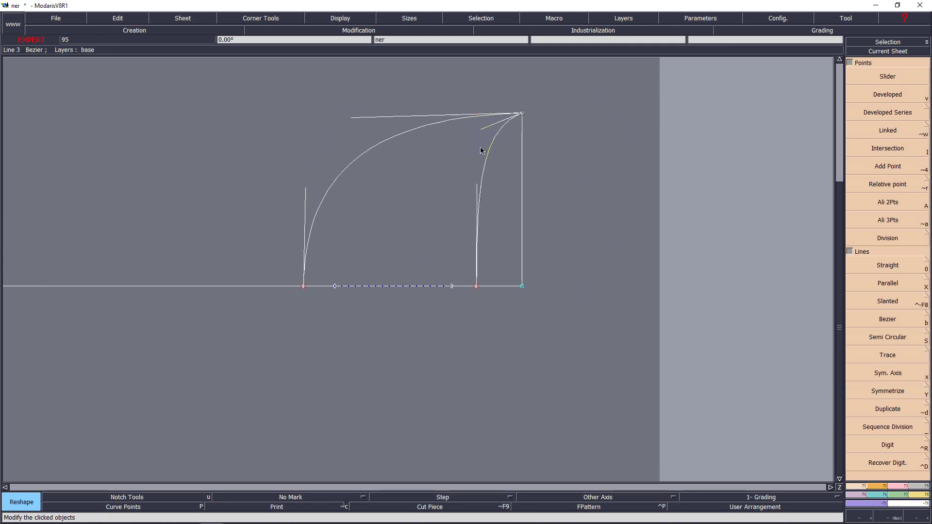
left_click(476, 185)
left_click(477, 188)
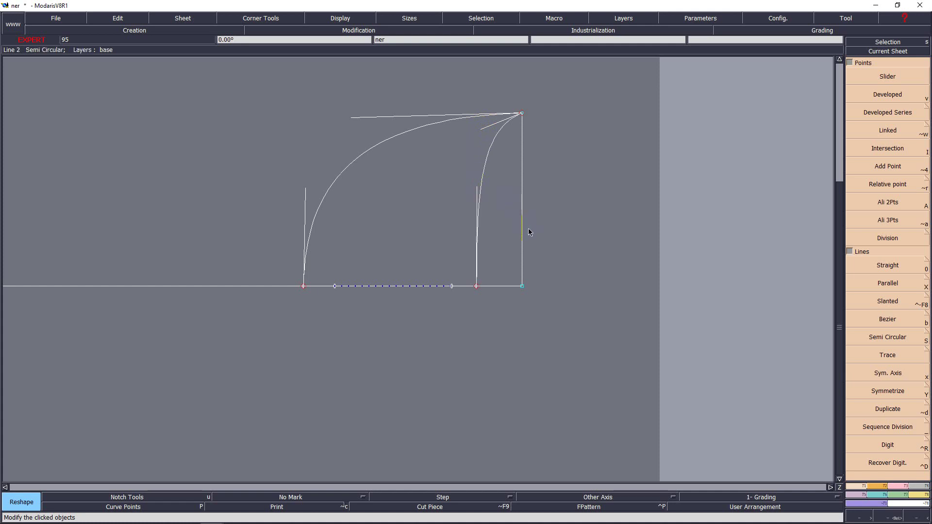
Check the shoulder measurements in the PDF size specification in Edge, and return to the full pattern sheet in Modaris.
mouse_move(52, 523)
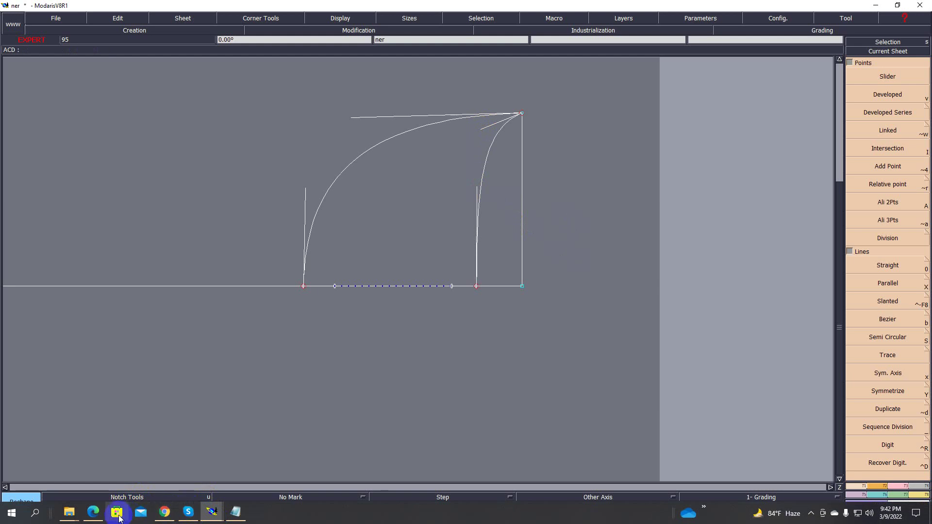
left_click(93, 512)
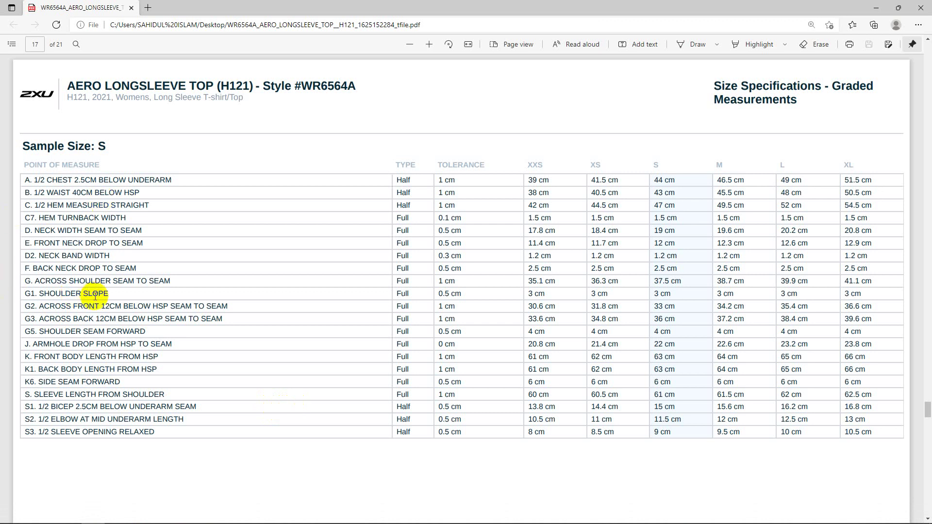
scroll(95, 296, "up", 3)
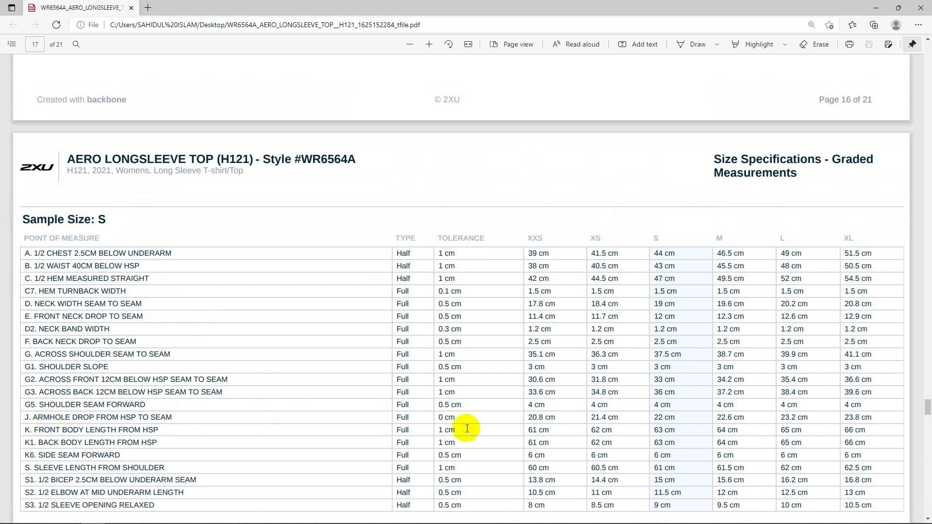
left_click(876, 8)
key("Home")
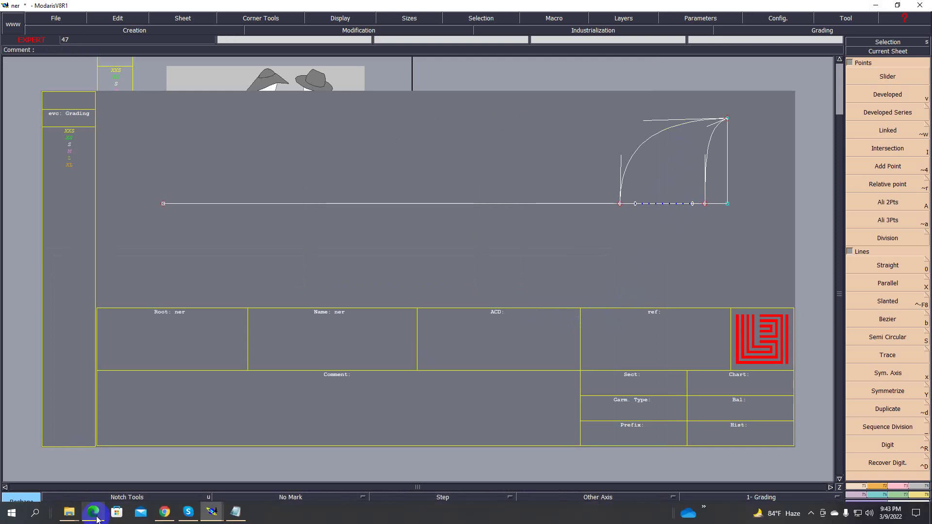
Reopen the PDF specification in Edge and compare the labelled garment diagram with the size S across shoulder, shoulder slope and shoulder seam forward rows.
left_click(106, 515)
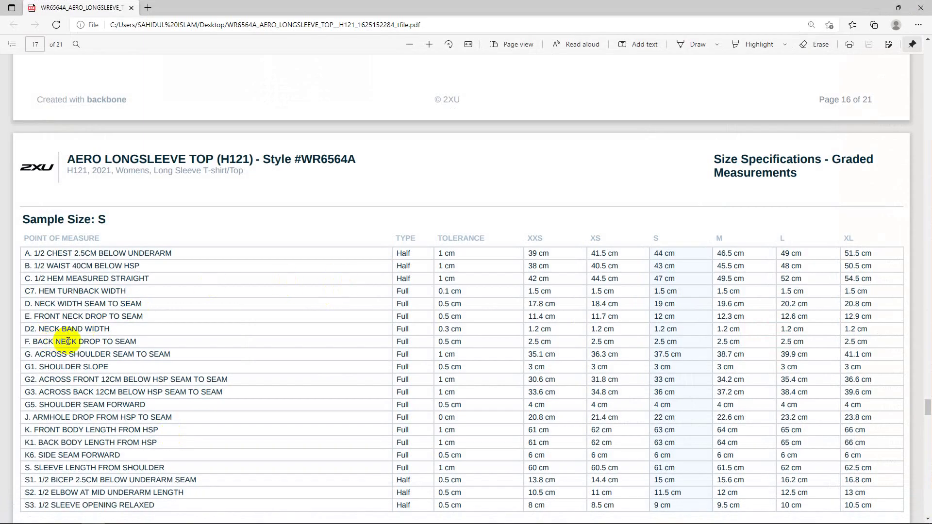
scroll(185, 310, "up", 10)
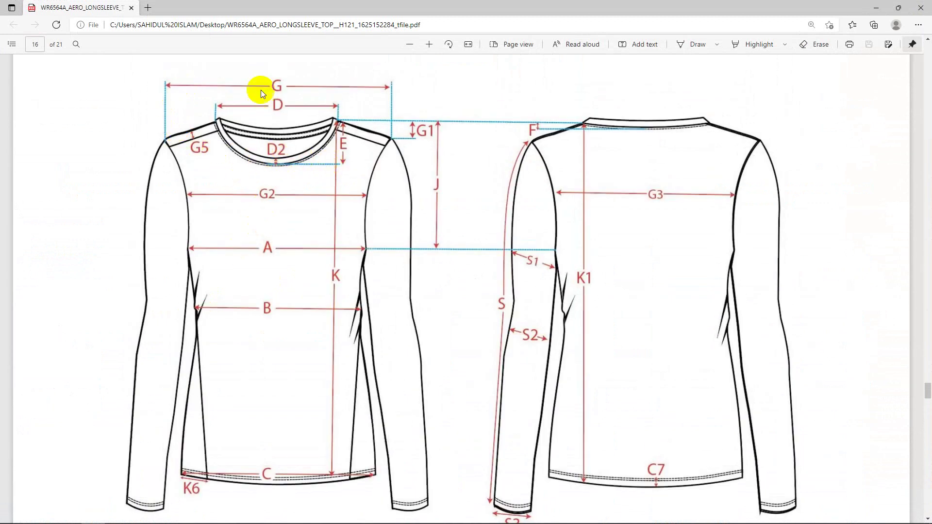
scroll(263, 294, "down", 10)
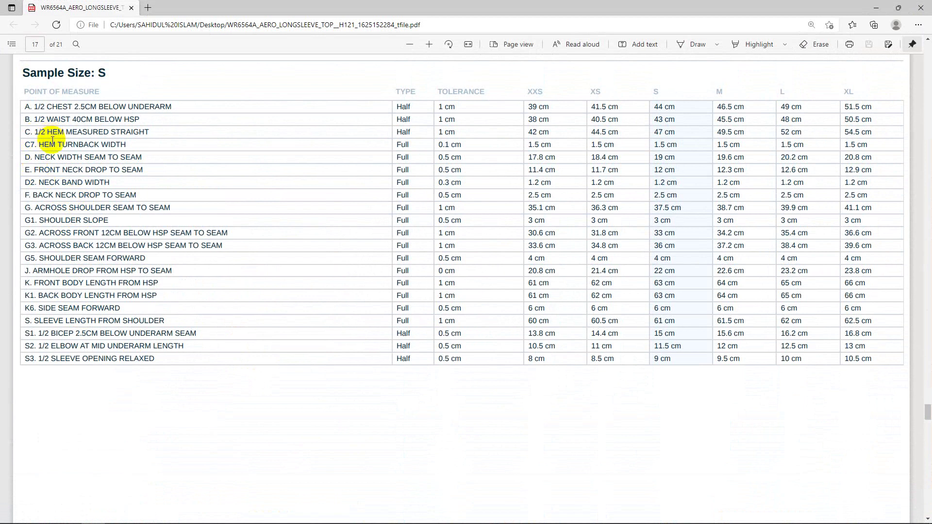
scroll(211, 212, "up", 2)
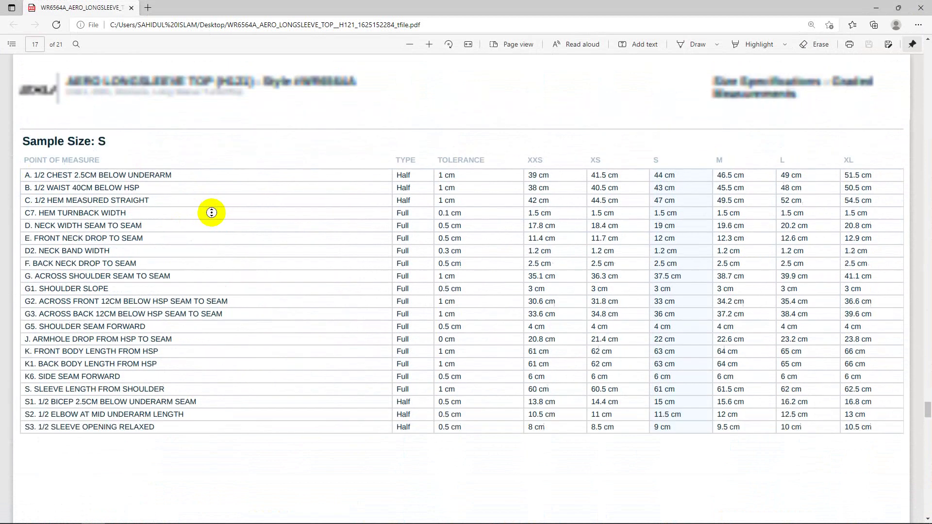
scroll(254, 245, "down", 5)
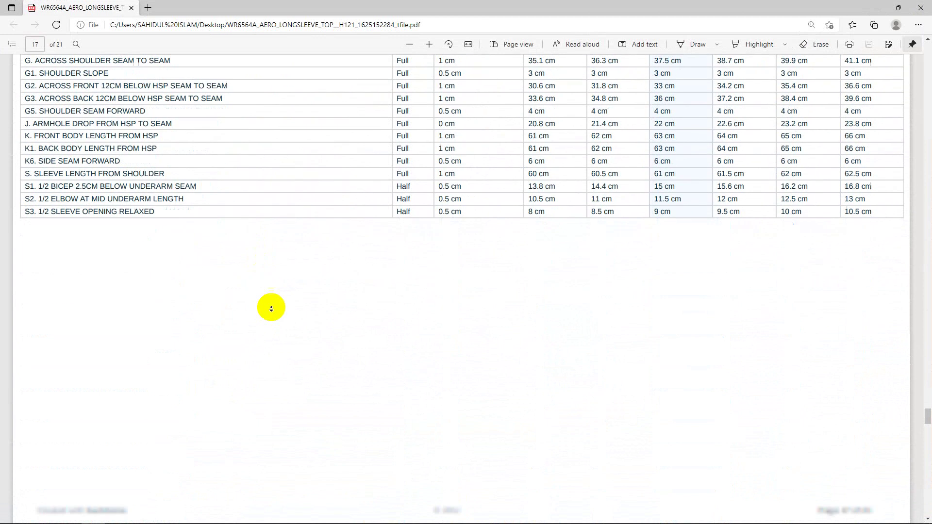
scroll(272, 309, "down", 10)
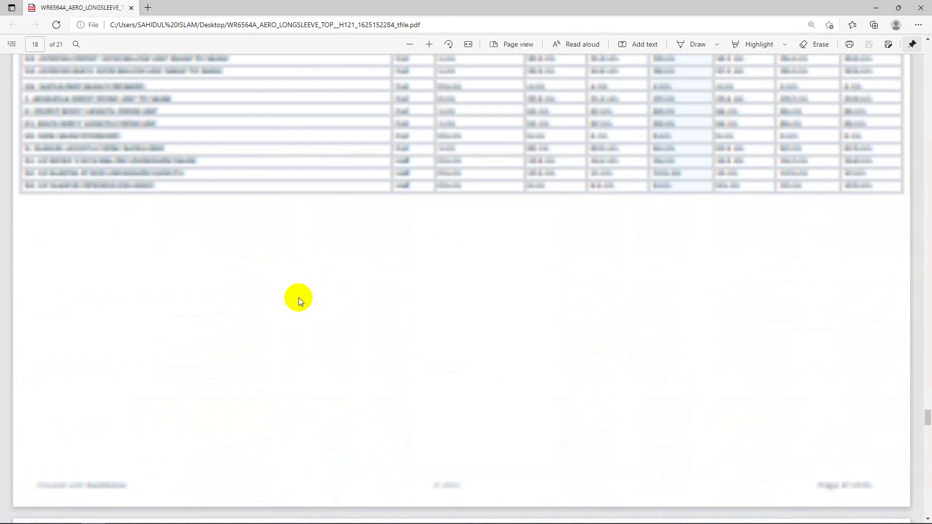
scroll(299, 299, "up", 15)
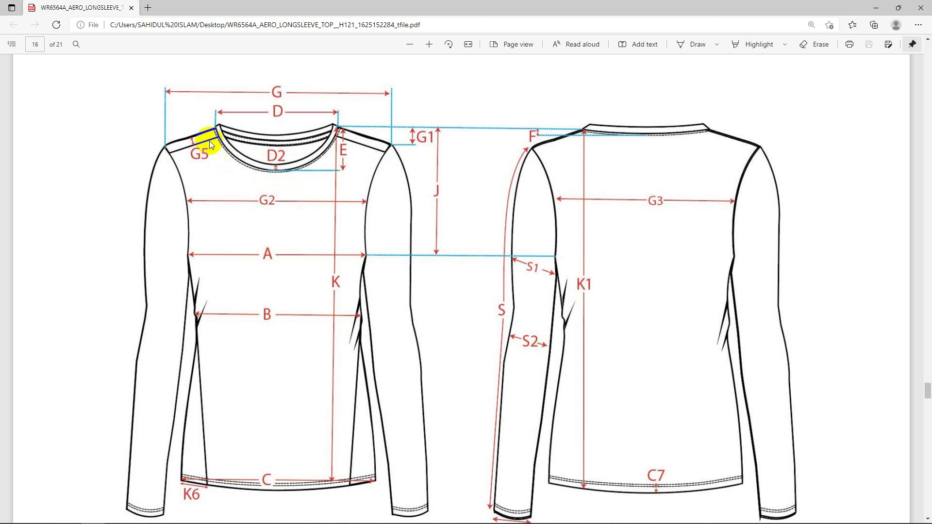
scroll(235, 235, "down", 15)
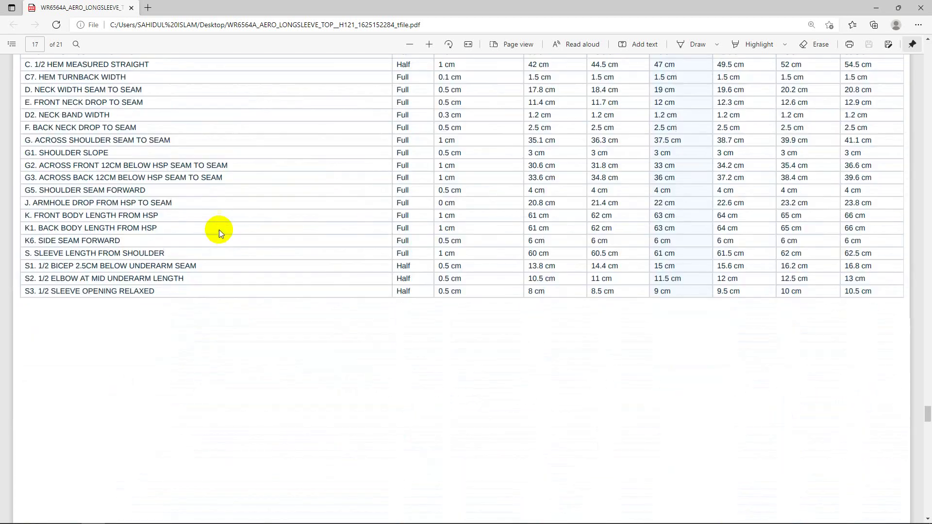
scroll(219, 229, "up", 3)
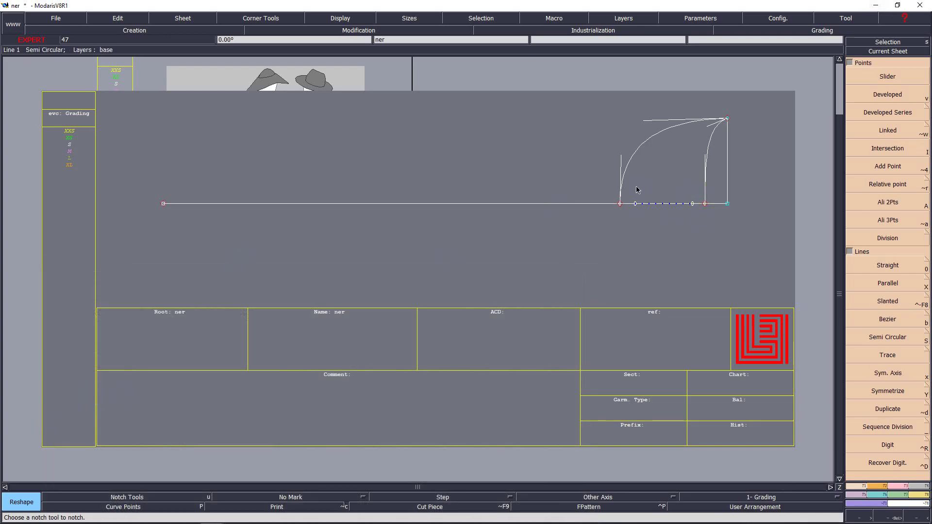
Delete the leftover dashed guide with its two end points from the centre line between the front and back neck points.
left_click(691, 219)
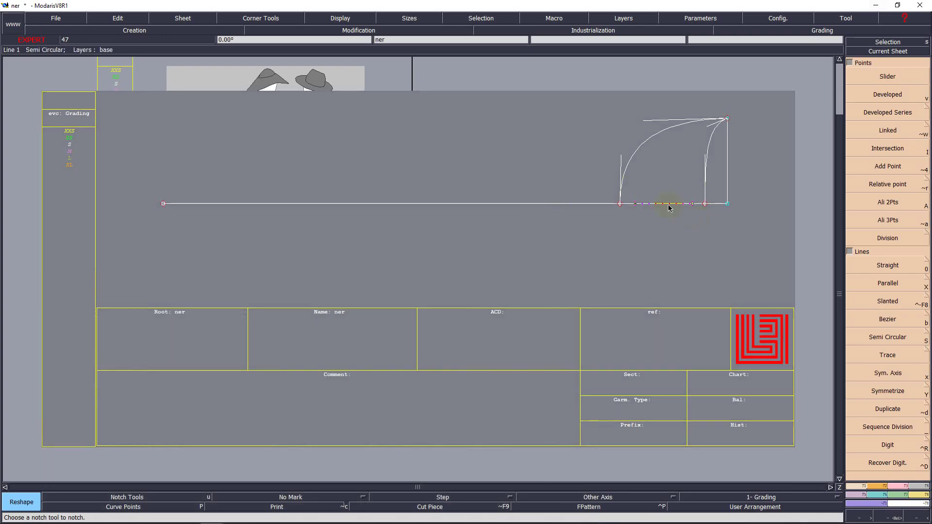
key("Delete")
left_click(669, 205)
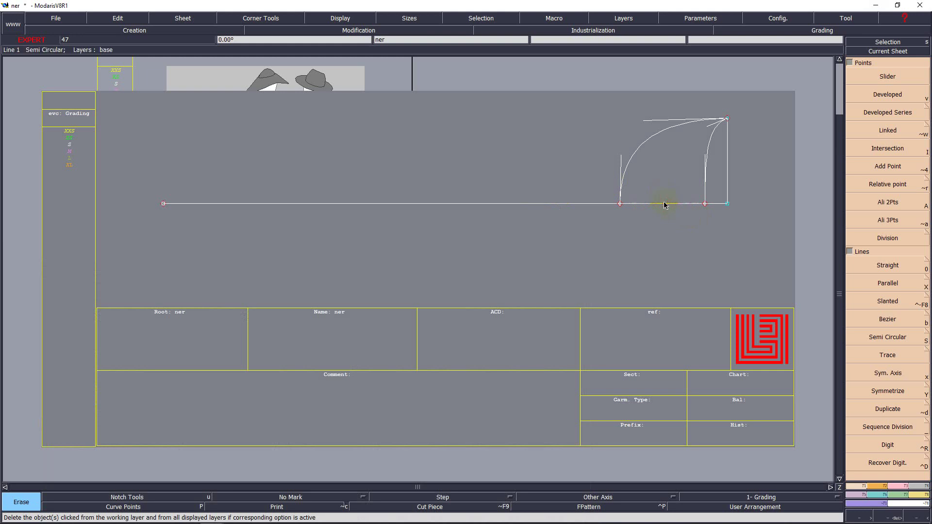
Add a developed point on the centre line, 3 cm from its neck-end corner, for the shoulder slope.
key("Return")
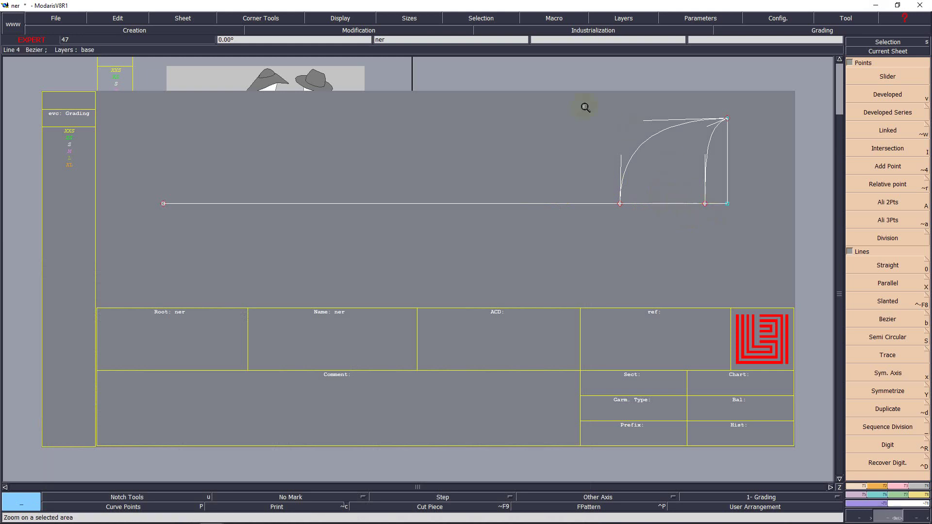
left_click(749, 232)
key("v")
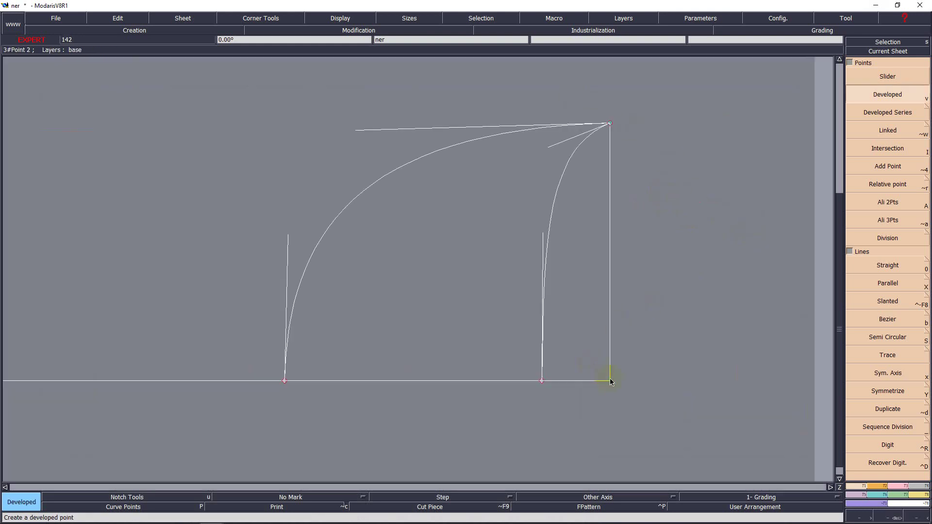
left_click(497, 383)
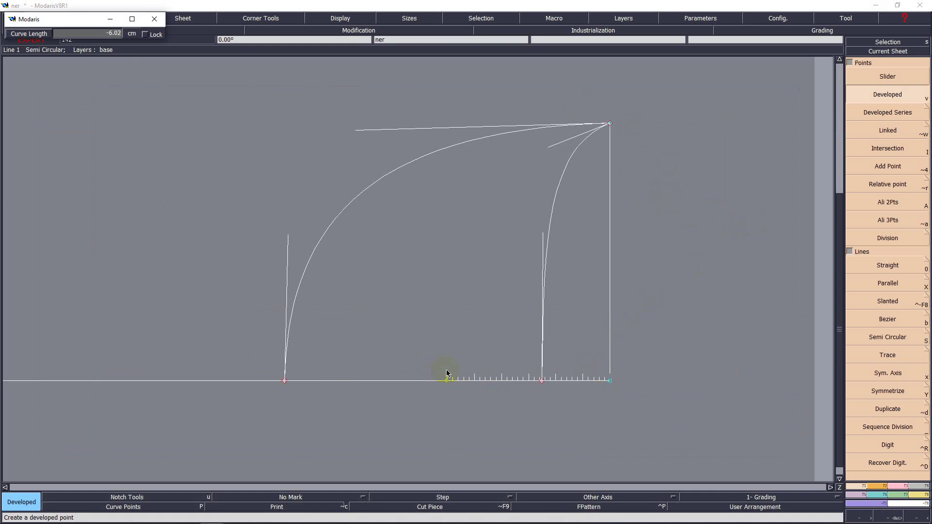
left_click(464, 315)
key("Home")
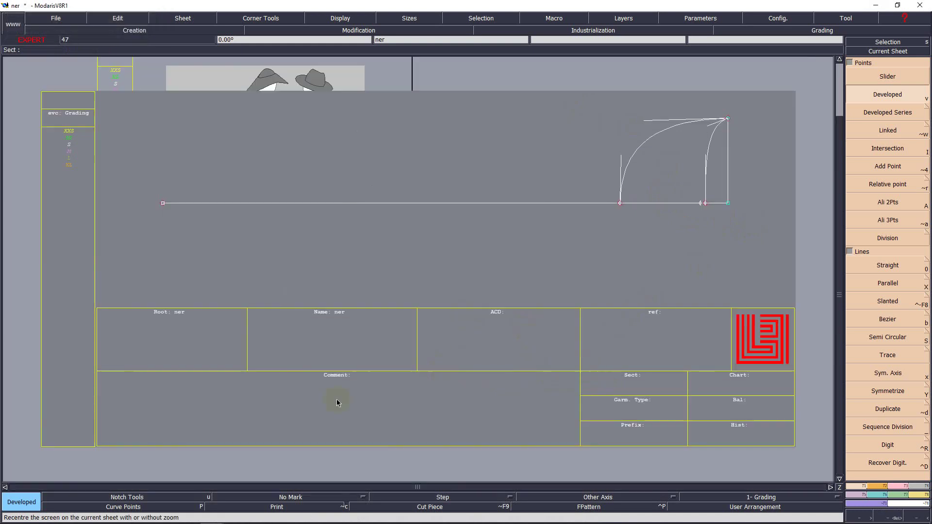
Open the PDF specification in Edge and check the garment diagram and the size S across shoulder and shoulder slope rows.
mouse_move(116, 520)
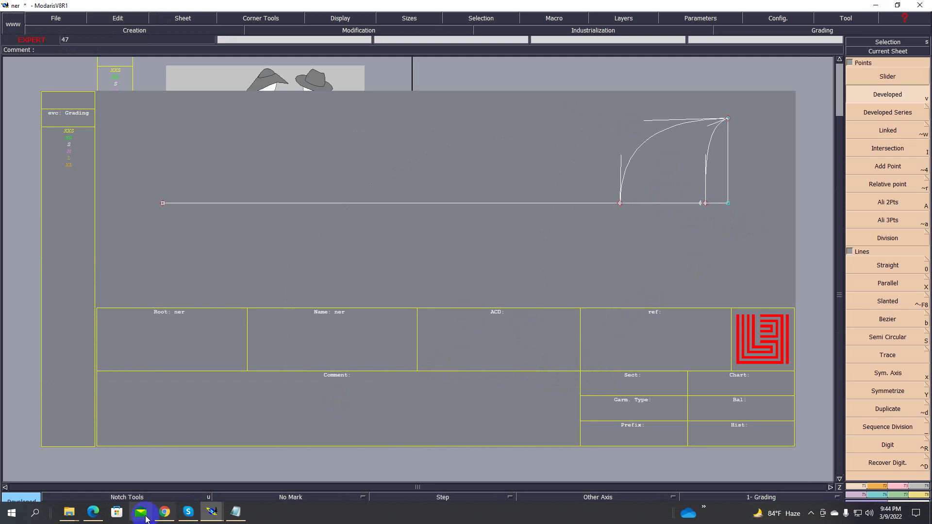
left_click(93, 512)
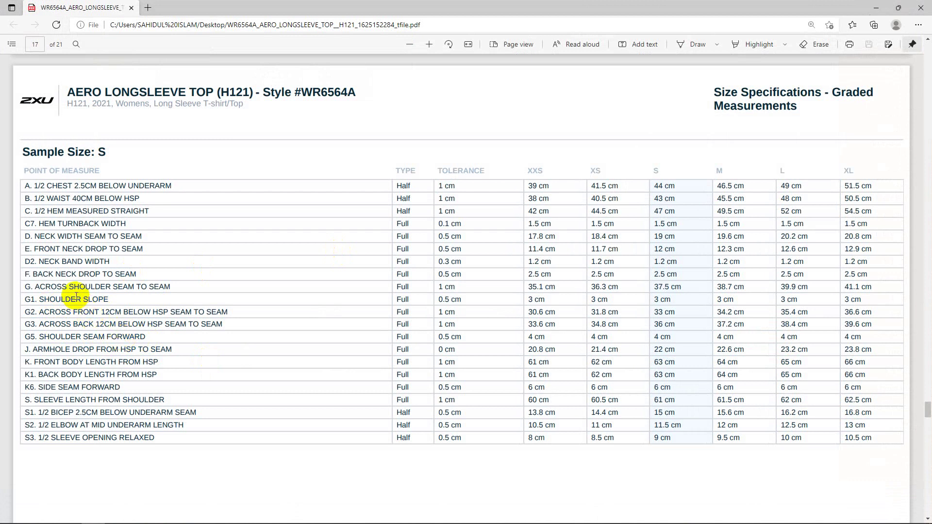
scroll(97, 362, "up", 1)
scroll(97, 362, "up", 15)
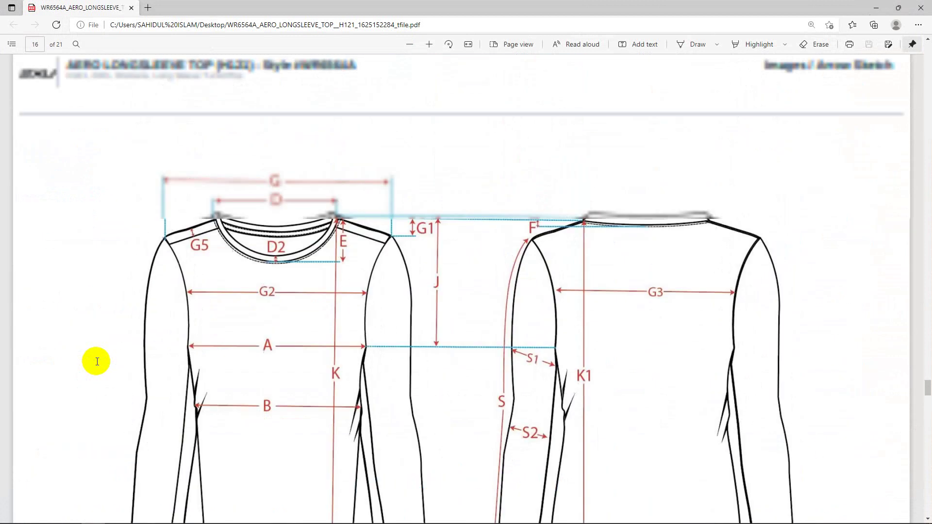
scroll(269, 325, "down", 15)
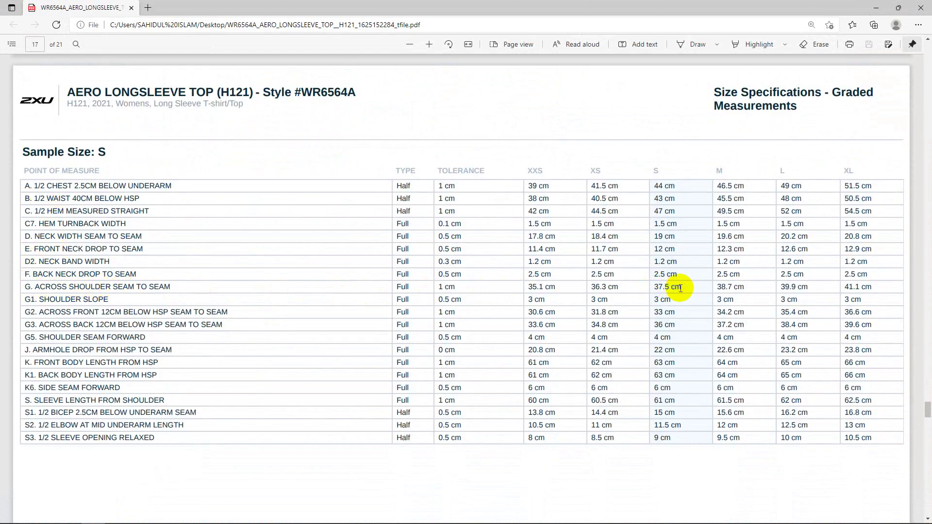
left_click_drag(681, 287, 659, 288)
left_click(687, 306)
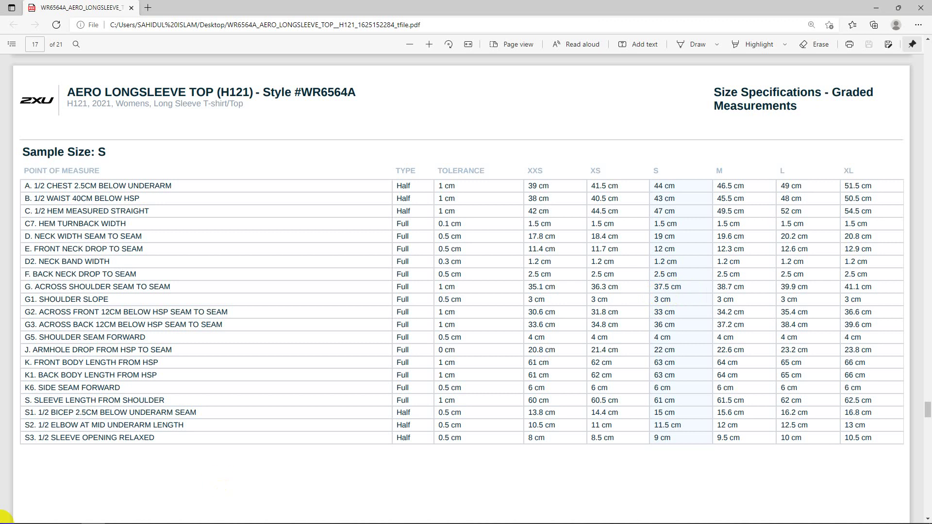
Open Calculator, halve the 37.5 cm across shoulder measurement, and return to the pattern sheet in Modaris.
mouse_move(2, 517)
left_click(35, 512)
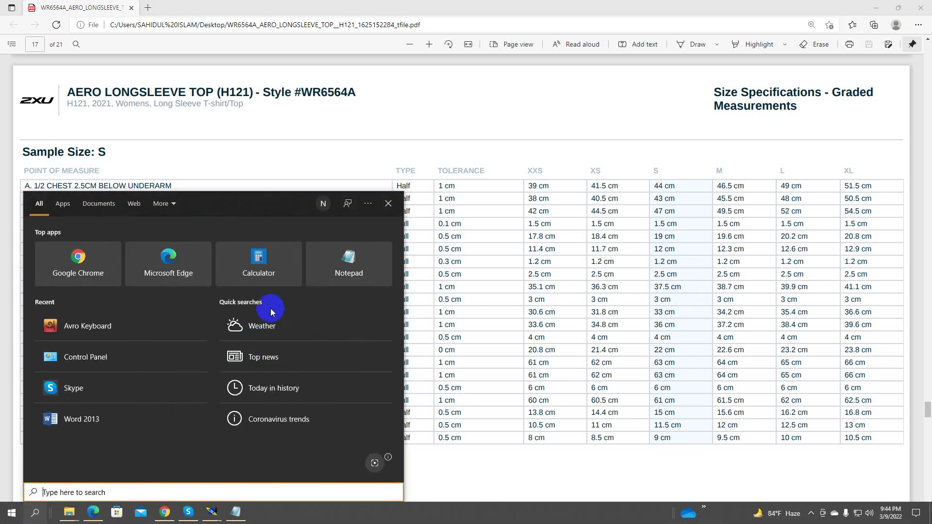
left_click(263, 275)
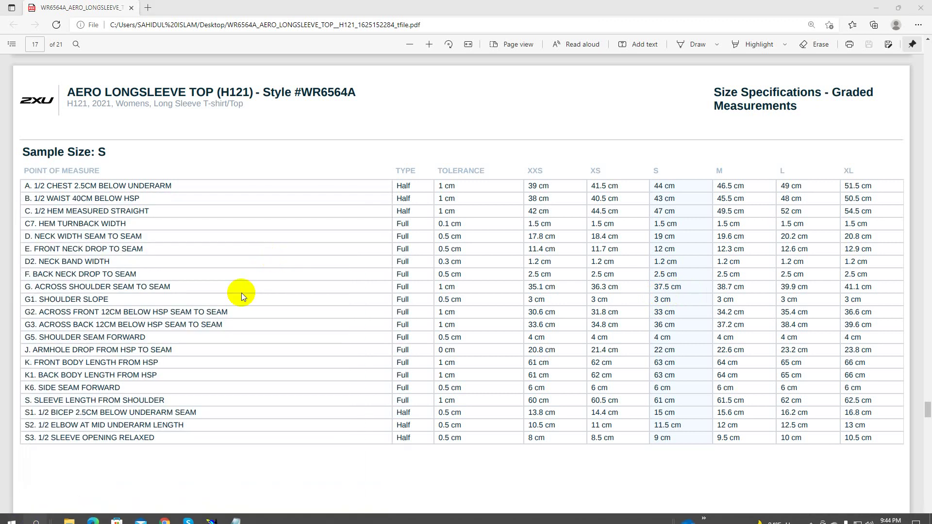
left_click(151, 277)
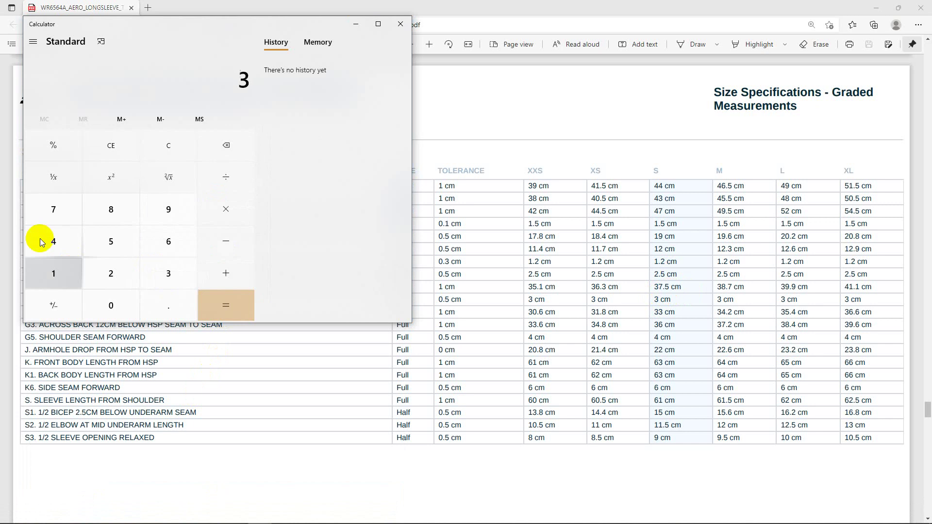
left_click(50, 211)
left_click(153, 303)
left_click(111, 245)
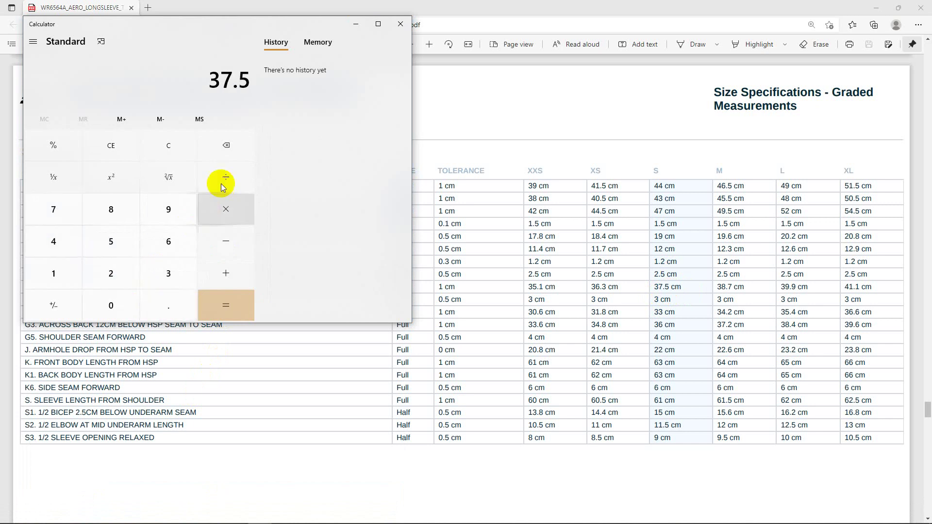
left_click(220, 181)
left_click(110, 272)
left_click(211, 305)
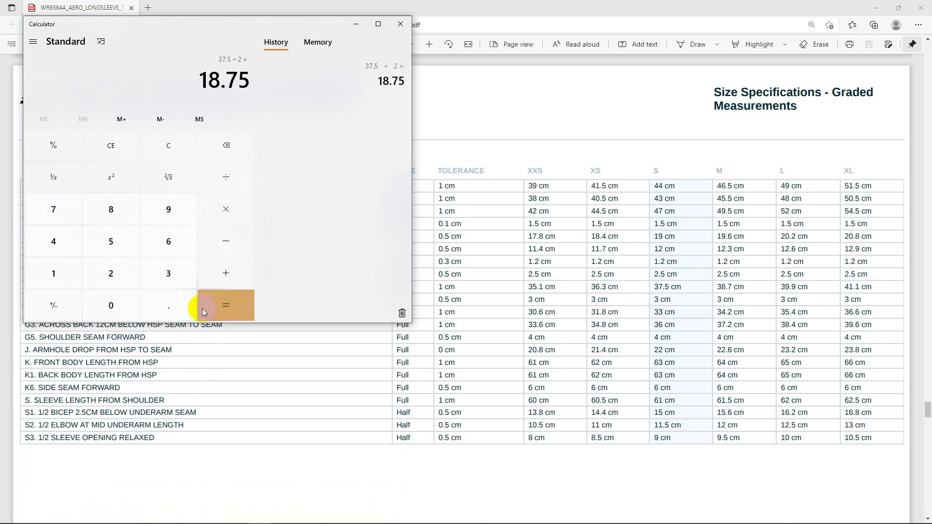
left_click(357, 22)
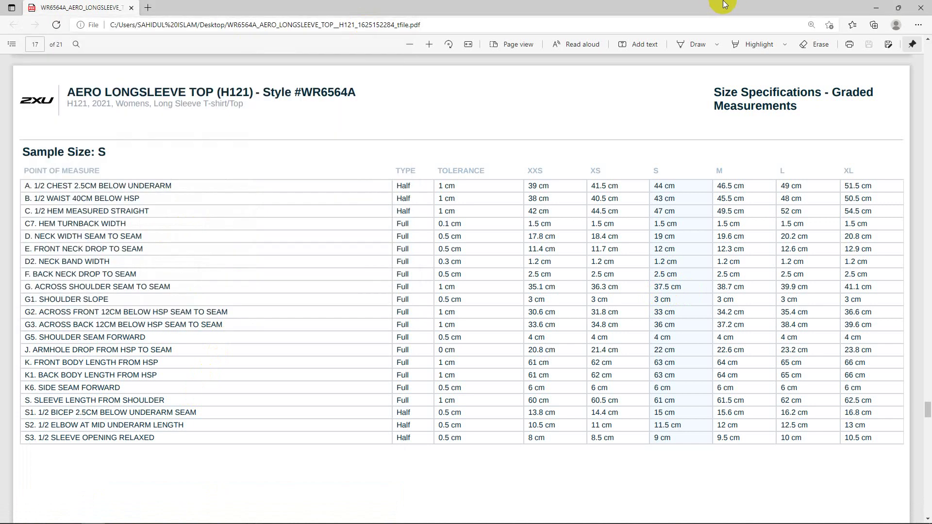
left_click(876, 8)
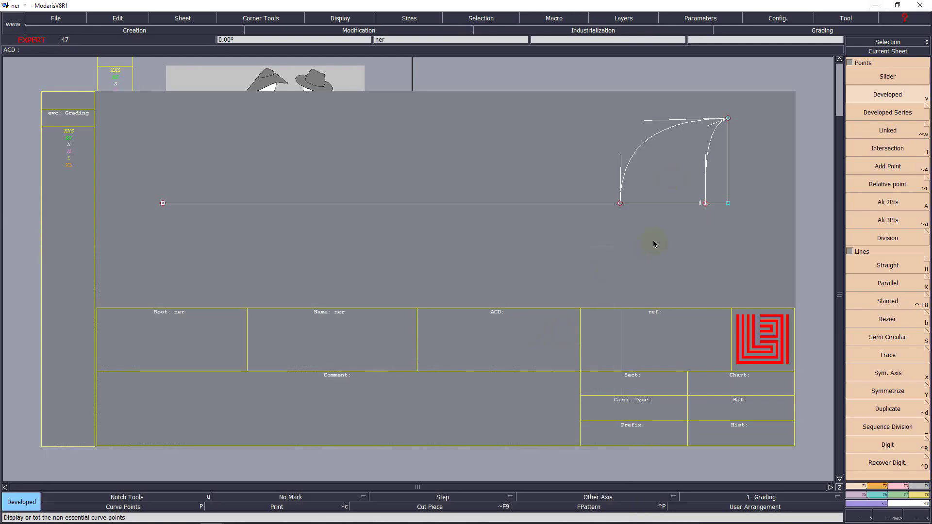
Draw a straight line from the 3 cm point, perpendicular to the centre line, with dx 0 and dy 18.75 cm.
key("0")
left_click(702, 203)
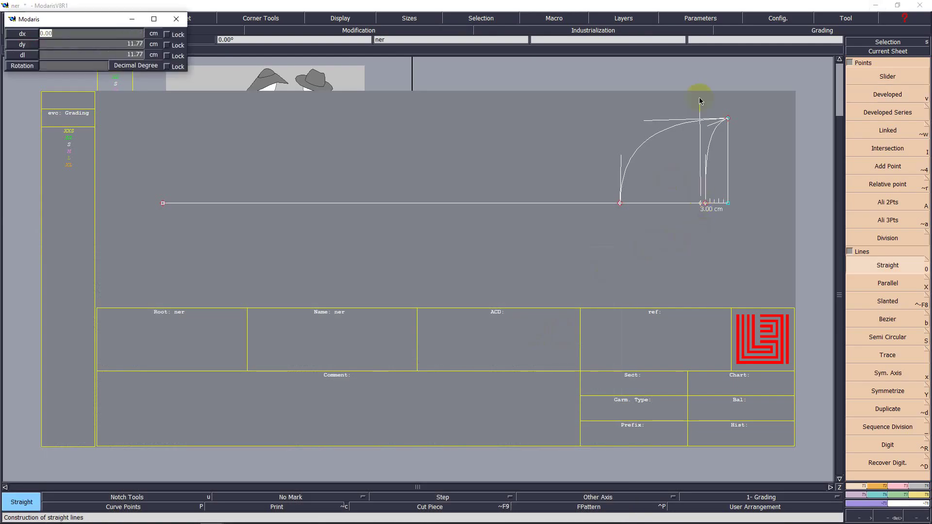
key("Tab")
type("9.50")
type("75")
key("Return")
key("Home")
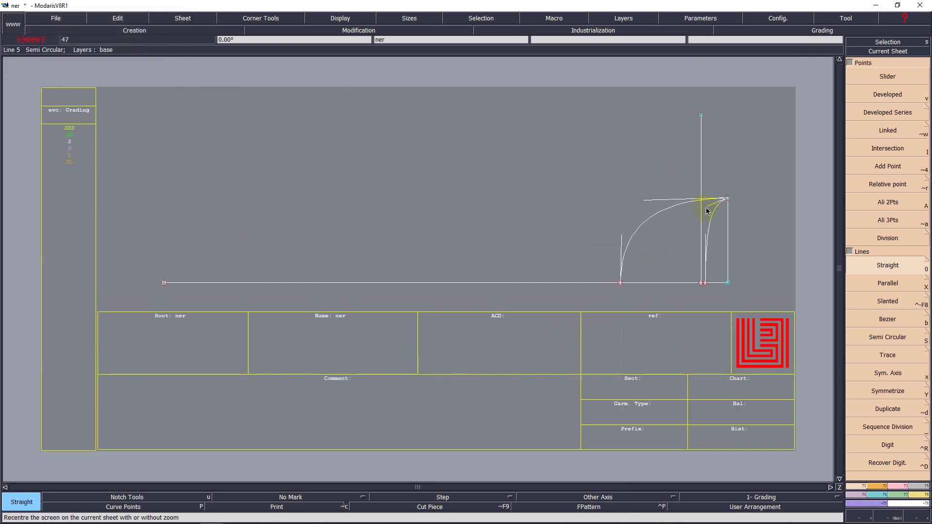
Draw the straight shoulder line from the perpendicular's outer end to the shared neck point, and delete the perpendicular construction line.
key("Return")
left_click_drag(611, 62, 802, 314)
key("0")
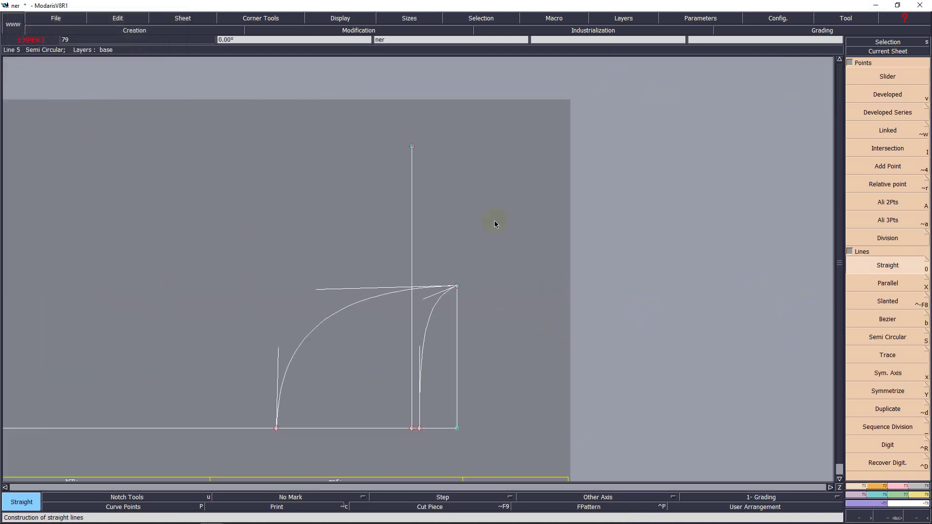
left_click(412, 147)
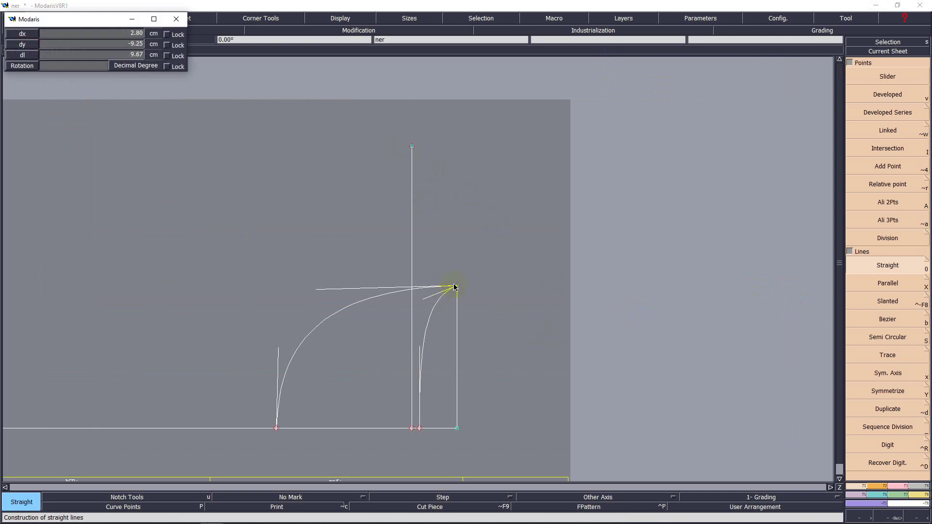
left_click(457, 287)
key("Delete")
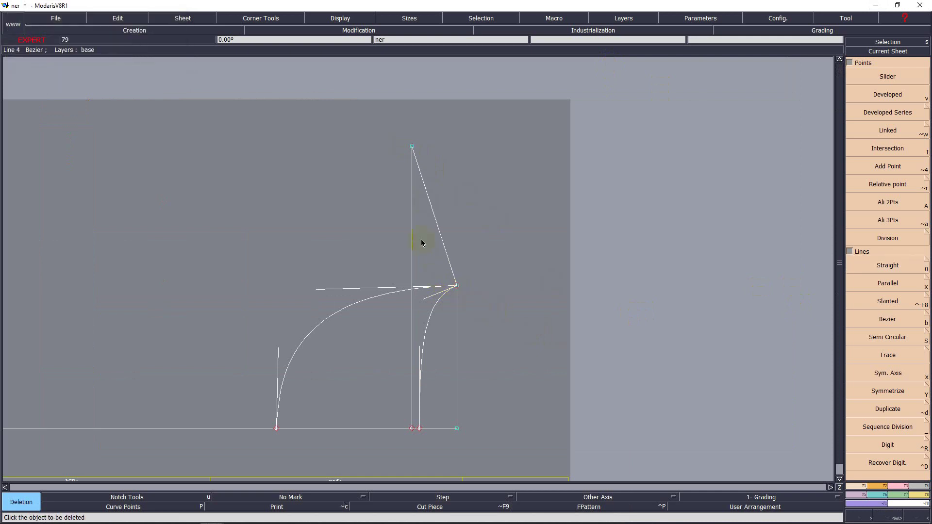
left_click(414, 215)
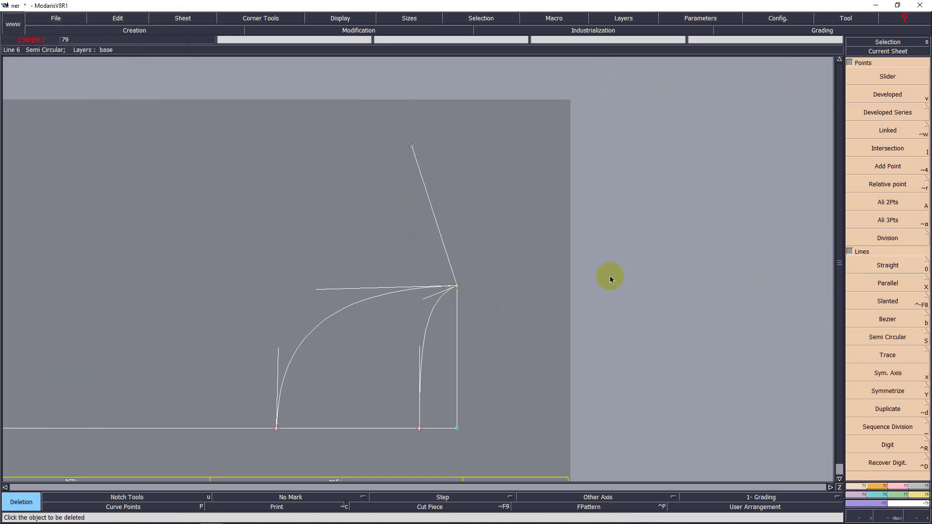
Try to create a parallel 2 cm outside the shoulder line and a second one on its inner side.
key("Home")
key("Return")
left_click_drag(607, 105, 766, 287)
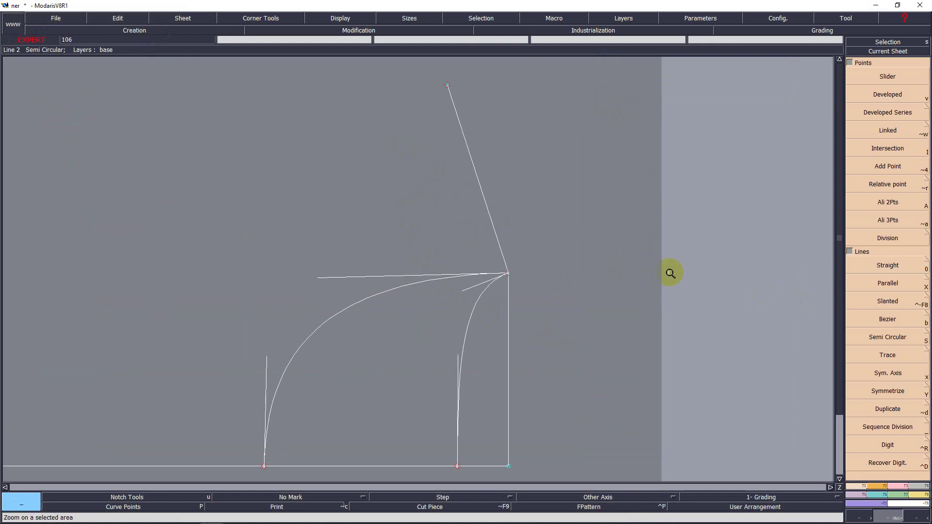
key("shift+x")
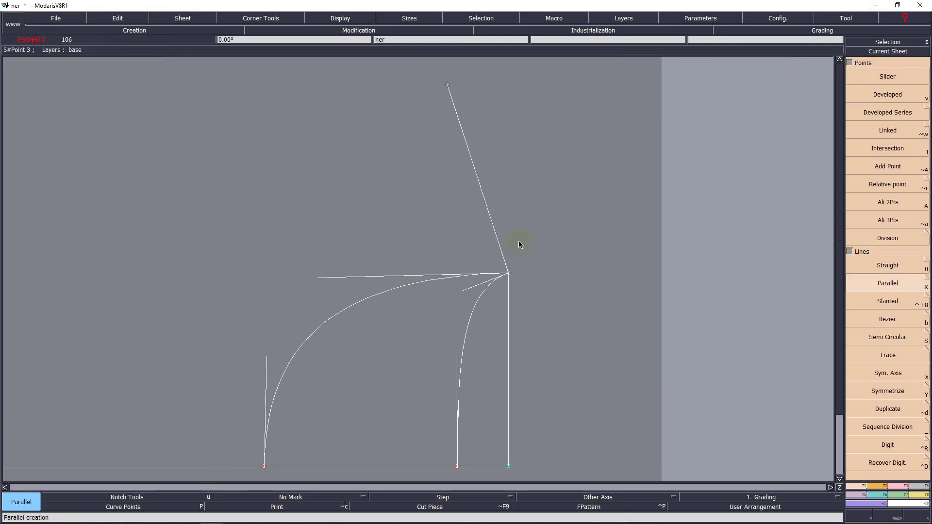
left_click(495, 232)
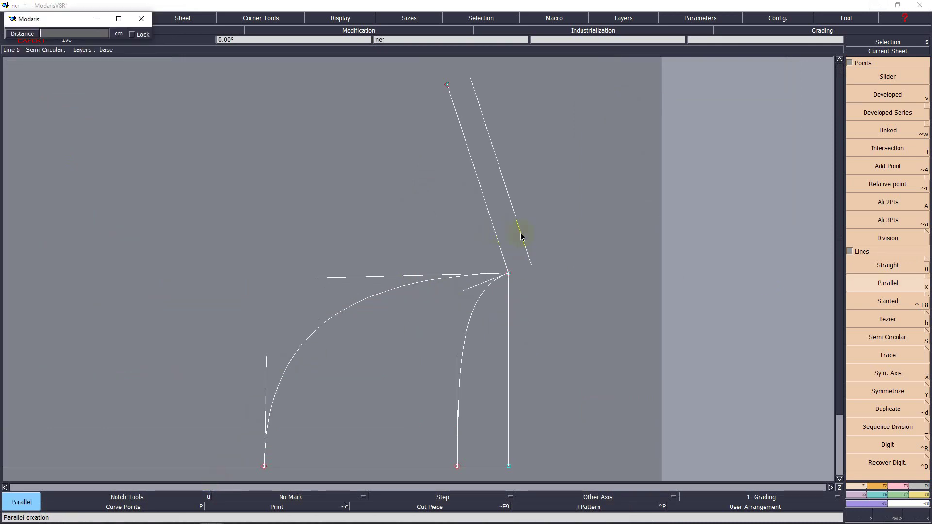
type("4")
key("Return")
left_click(495, 230)
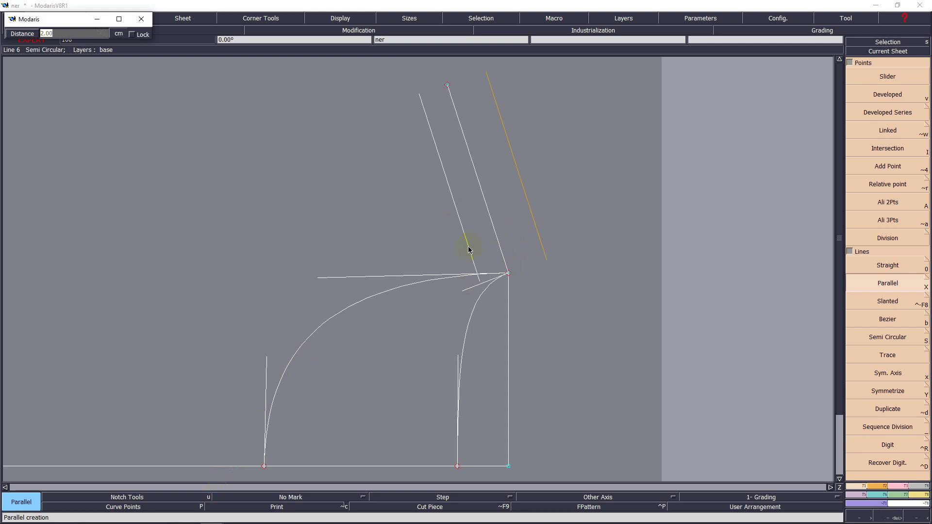
key("Escape")
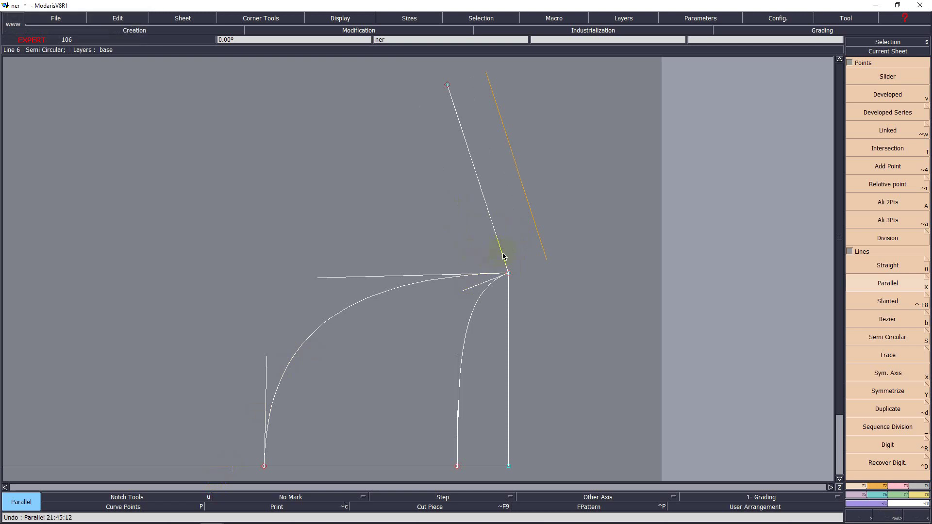
Try a freehand parallel about 2.4 cm inside the shoulder line, and undo the parallels of the shoulder line.
left_click(501, 253)
left_click(454, 265)
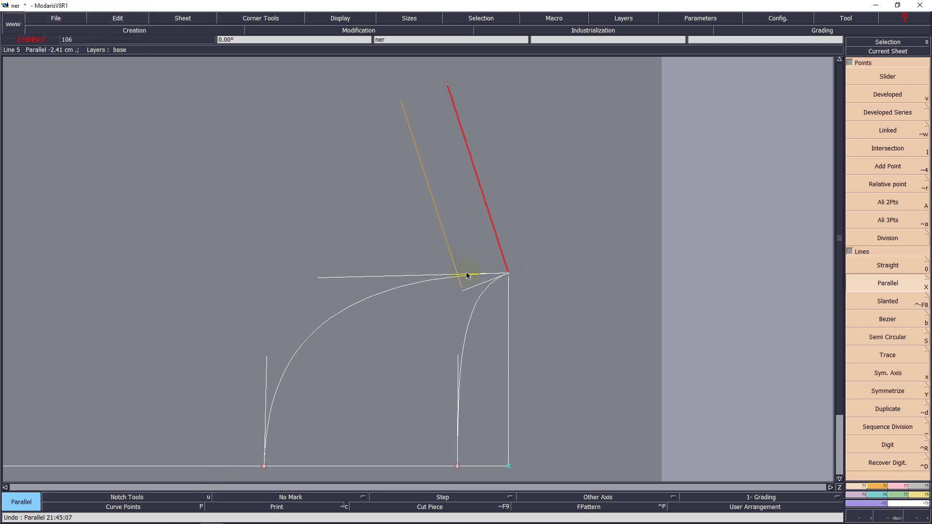
key("ctrl+z")
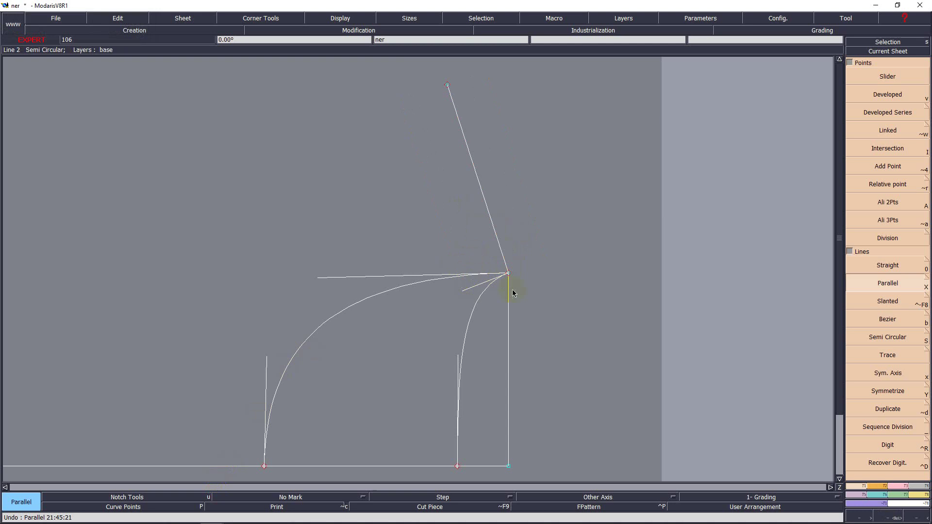
Adjust the Parallel options to produce an independent line, and create a parallel 2 cm outside the shoulder line.
left_click(927, 278)
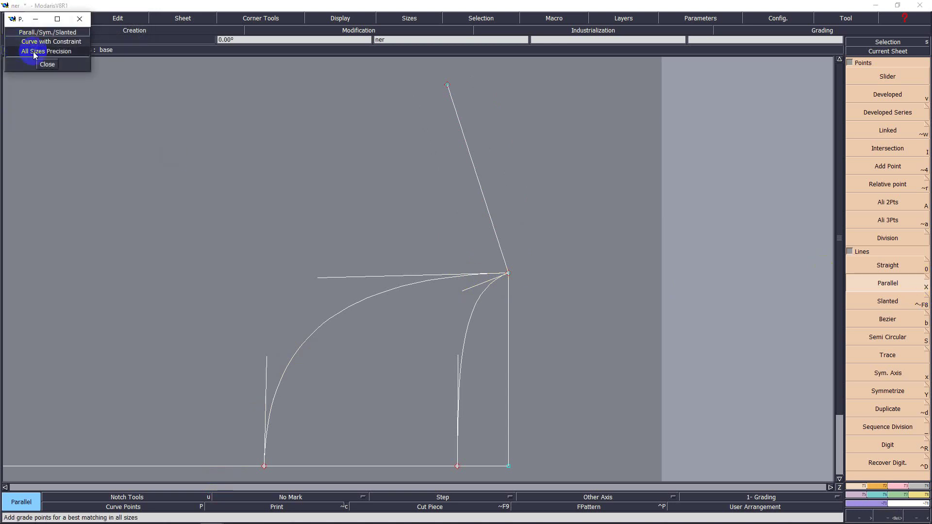
left_click(47, 64)
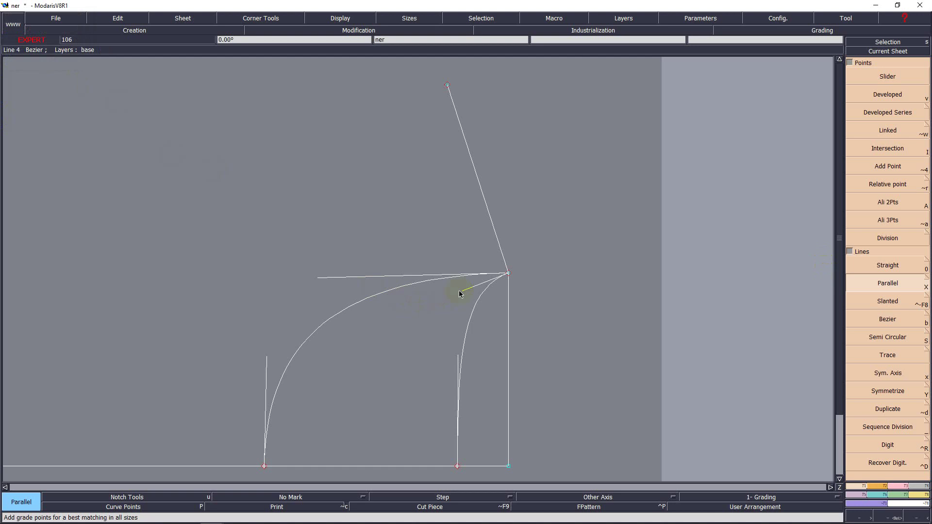
left_click(496, 229)
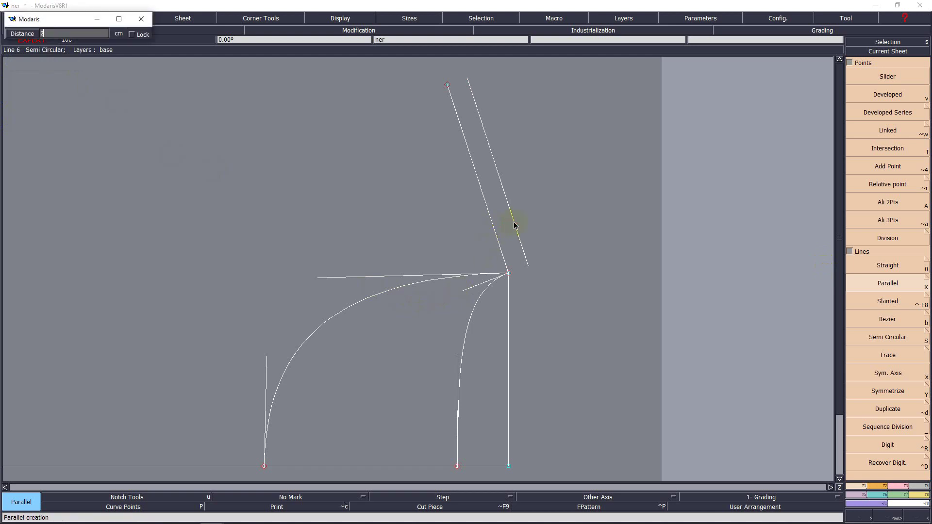
left_click(503, 228)
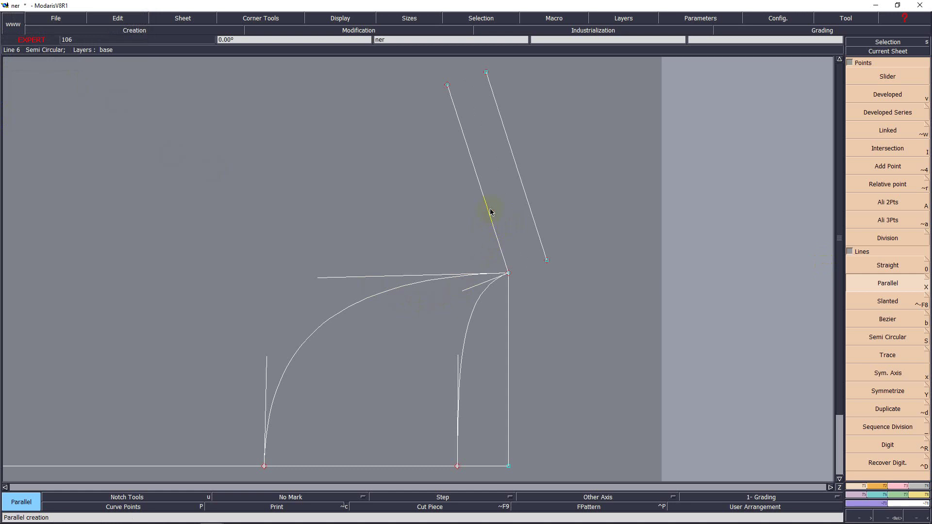
Create a parallel 2 cm inside the shoulder line, and delete both Bezier neckline curves.
left_click(488, 212)
left_click(454, 236)
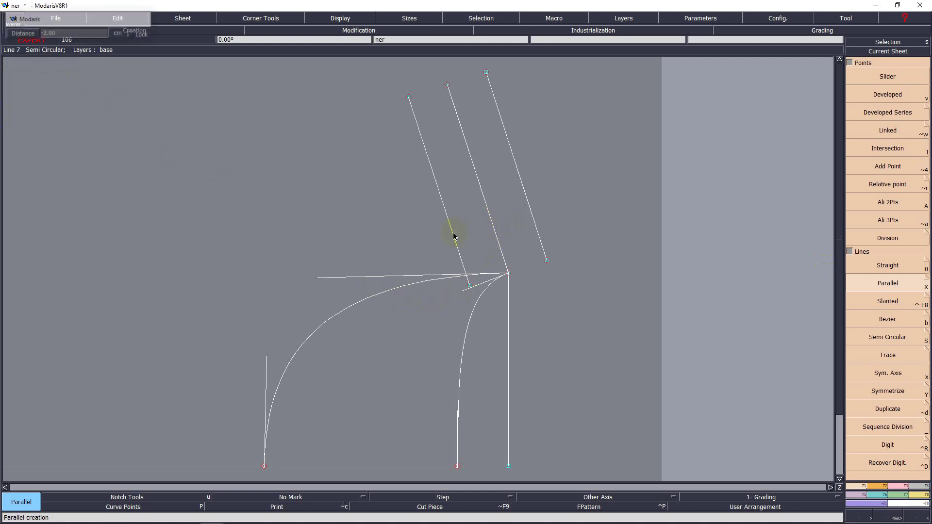
key("Delete")
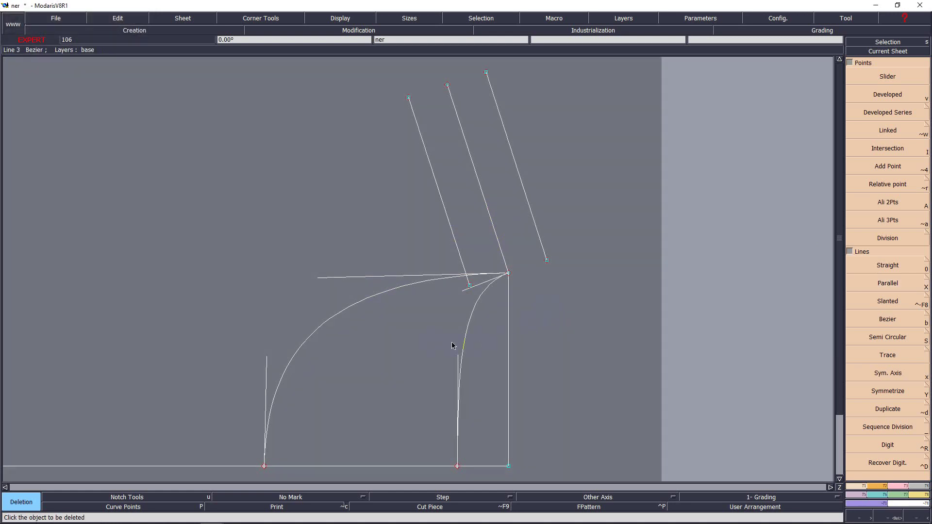
left_click(466, 340)
left_click(370, 294)
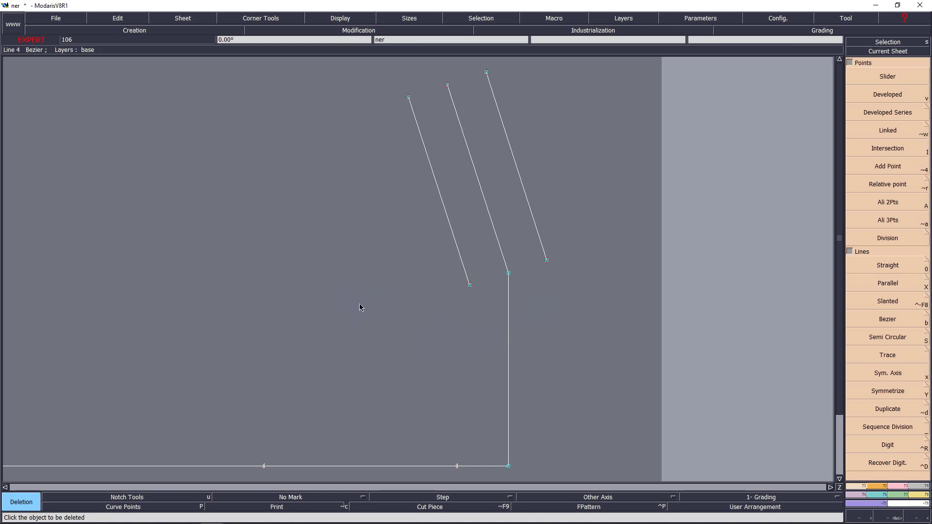
key("ctrl+z")
left_click(351, 306)
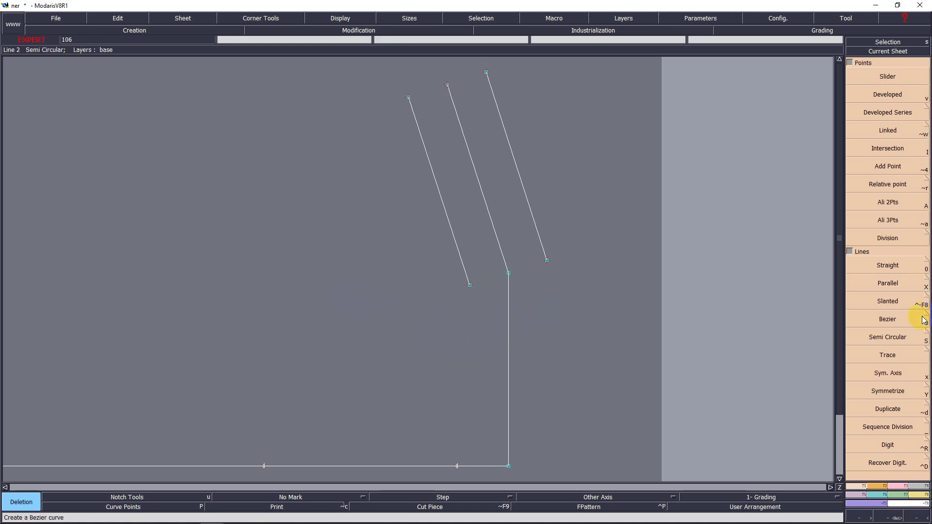
left_click(927, 286)
left_click(928, 278)
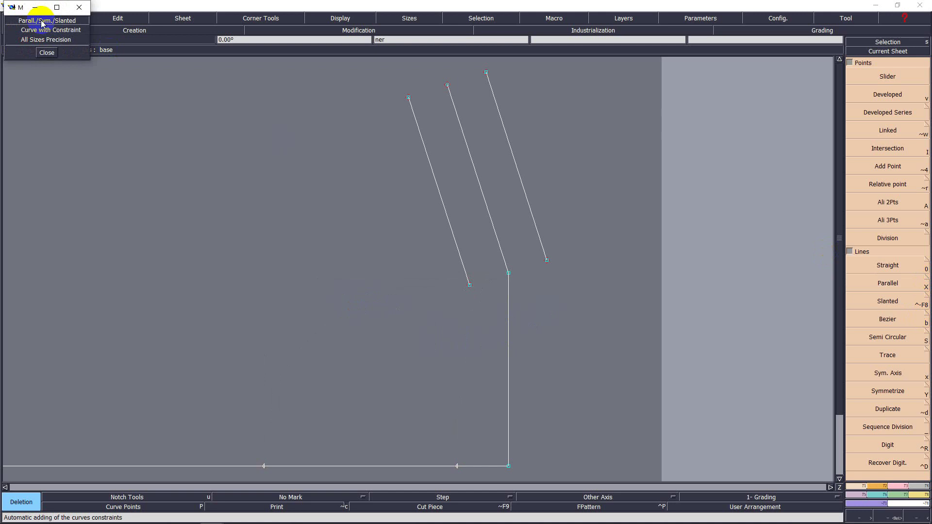
left_click(47, 53)
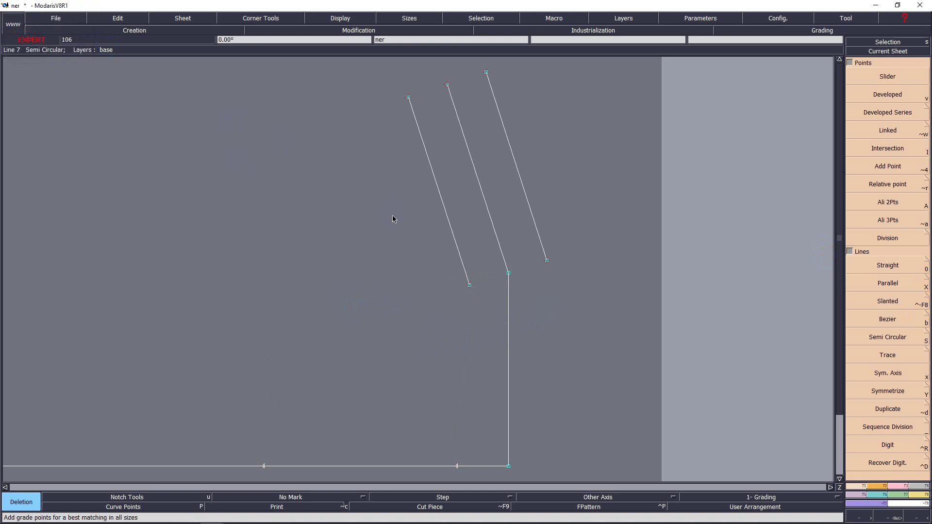
Try a Bezier curve from the neck point to the nearer neck-depth mark and a reshape of the outer parallel's lower end, and undo both.
key("Home")
key("Return")
left_click_drag(623, 114, 773, 320)
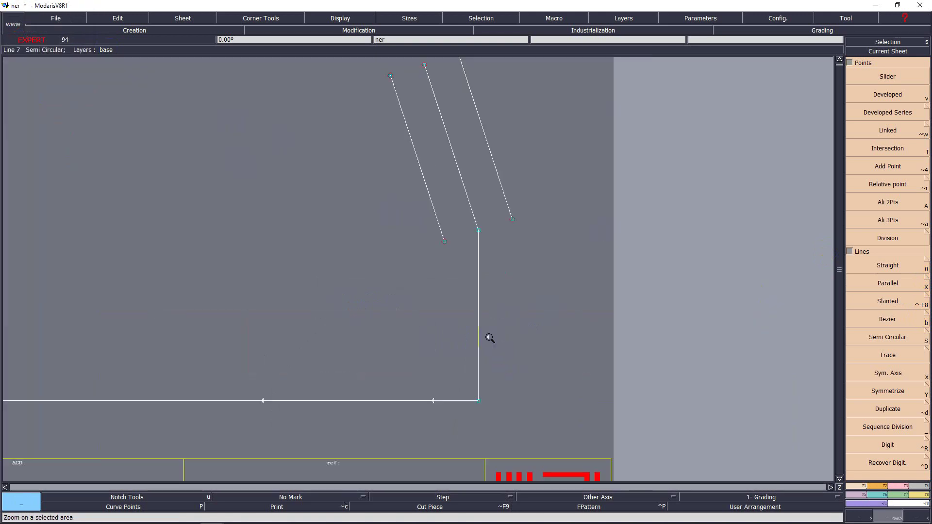
key("b")
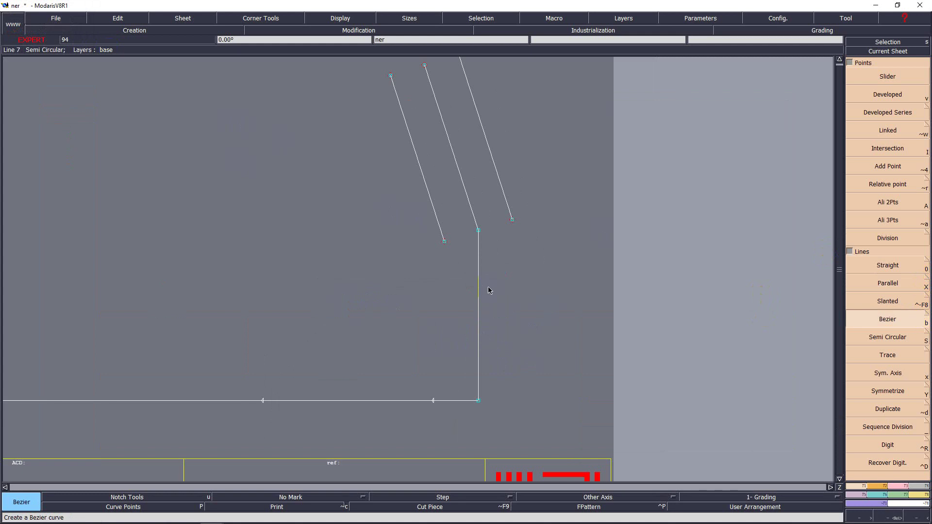
left_click(478, 229)
left_click(433, 400)
key("Home")
key("Return")
left_click_drag(666, 128, 772, 300)
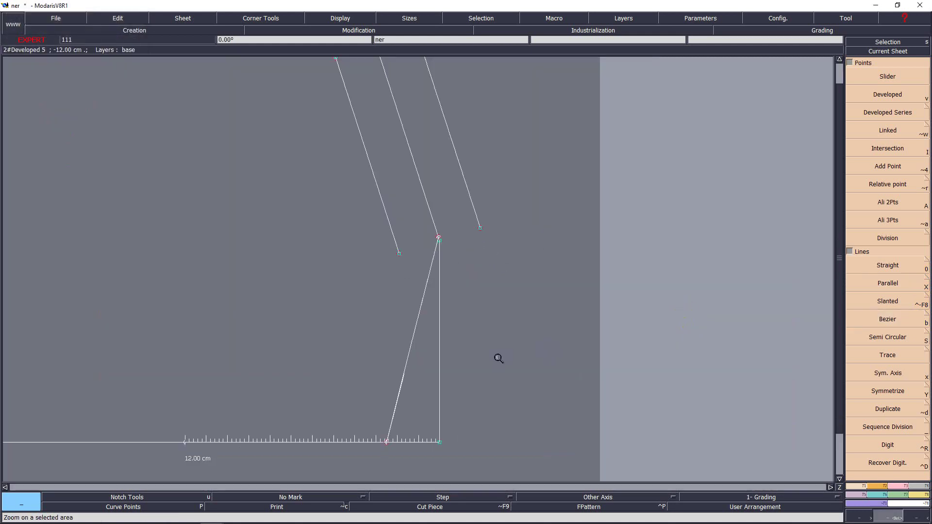
key("Escape")
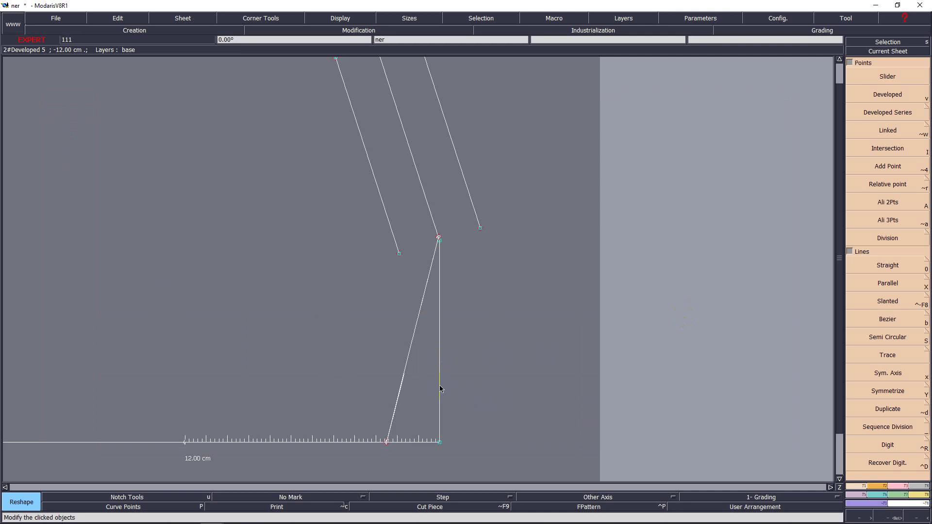
key("ctrl+z")
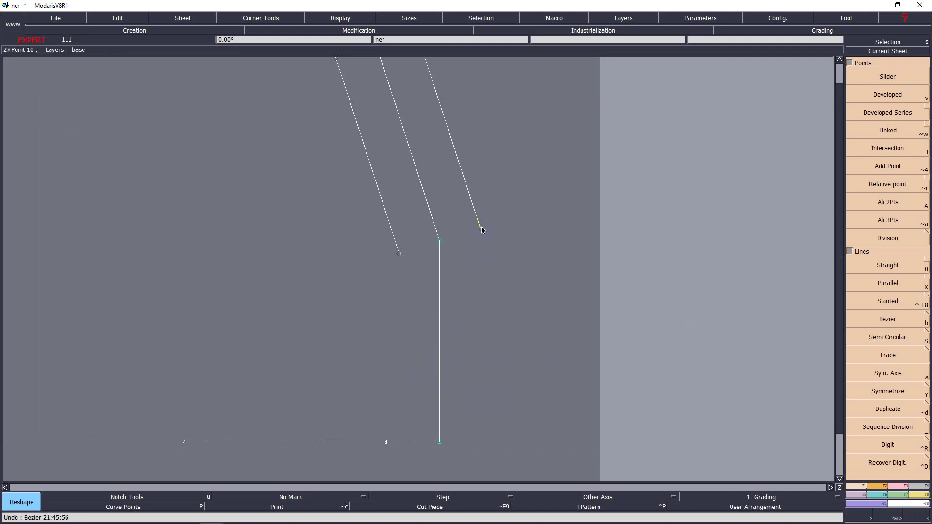
left_click_drag(482, 230, 444, 240)
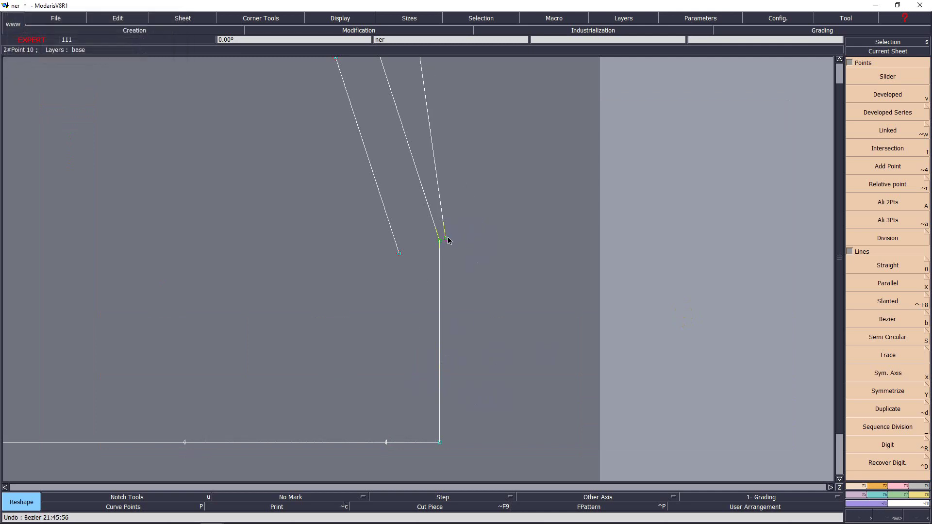
key("ctrl+z")
Draw a Bezier neckline from the outer parallel's lower end through the neck point to the nearer neck-depth mark on the centre line.
key("b")
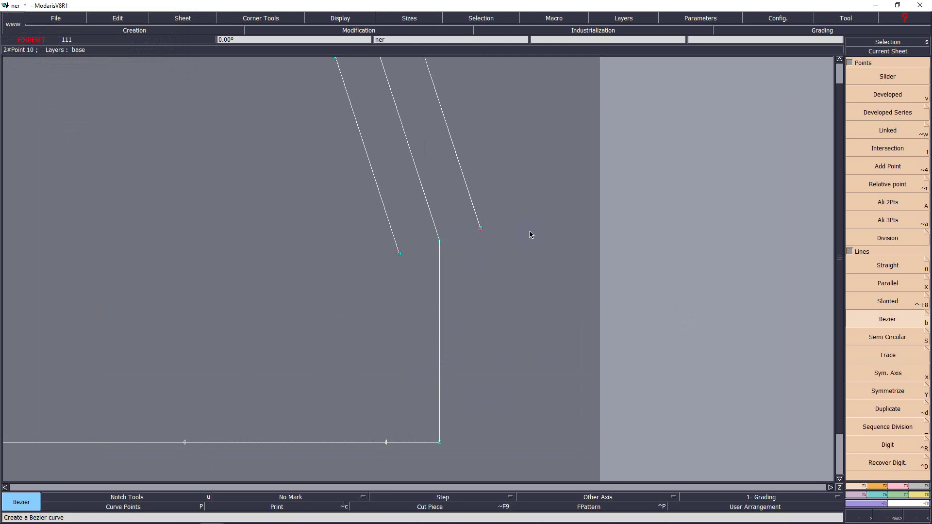
left_click(481, 229)
left_click(440, 241)
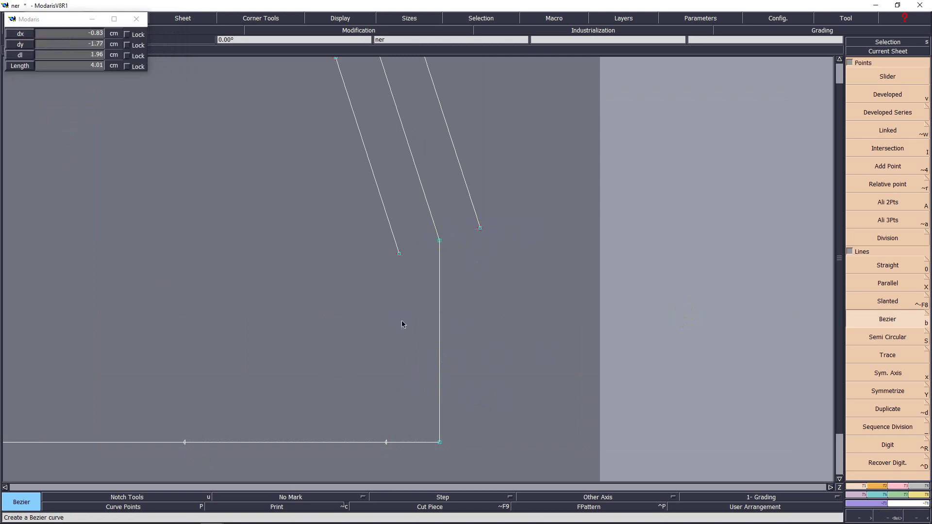
left_click(386, 442)
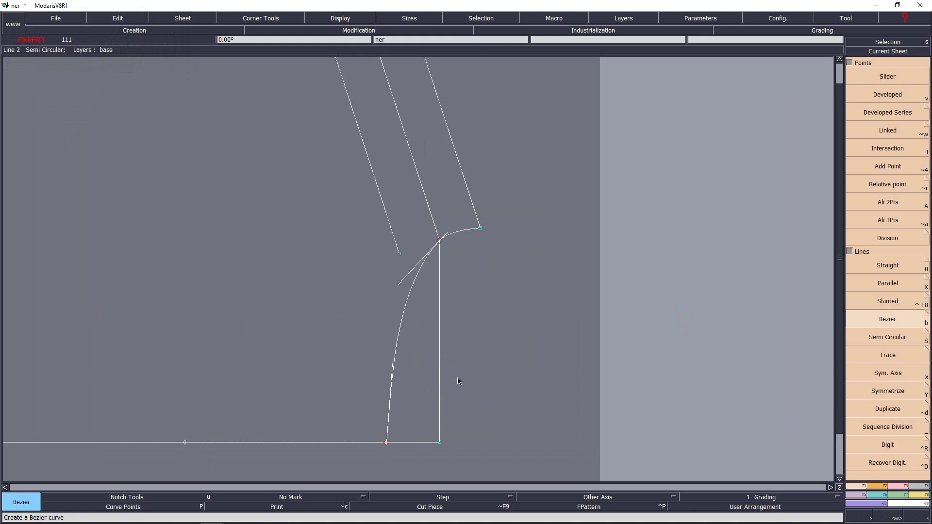
Reshape the neckline curve into a deeper, smoother arc by adjusting its tangent handles at the neck-depth mark and the neck point.
key("z")
left_click_drag(289, 150, 518, 476)
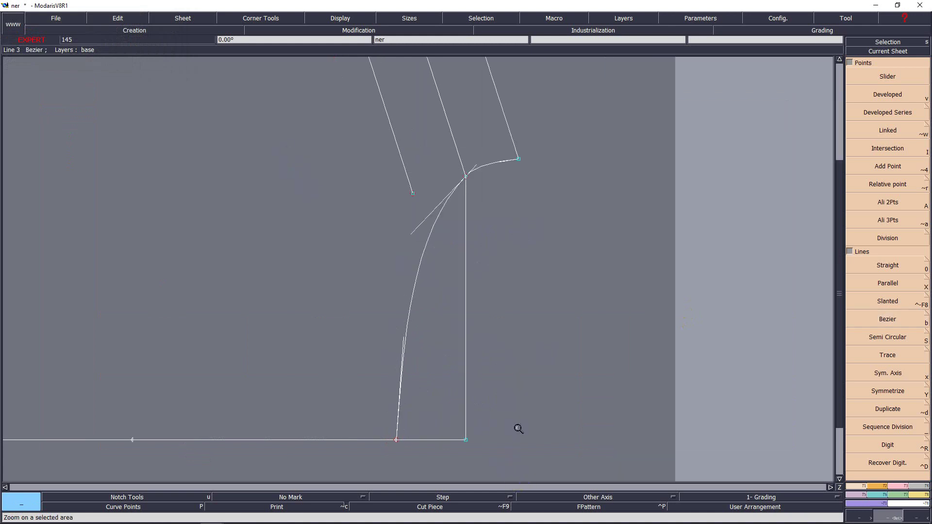
key("r")
left_click(403, 344)
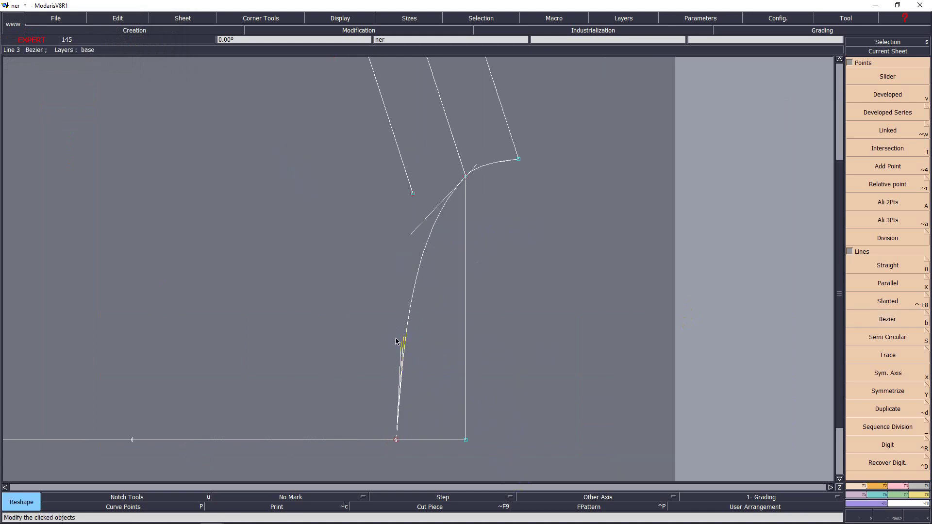
left_click(395, 339)
left_click_drag(395, 341, 395, 315)
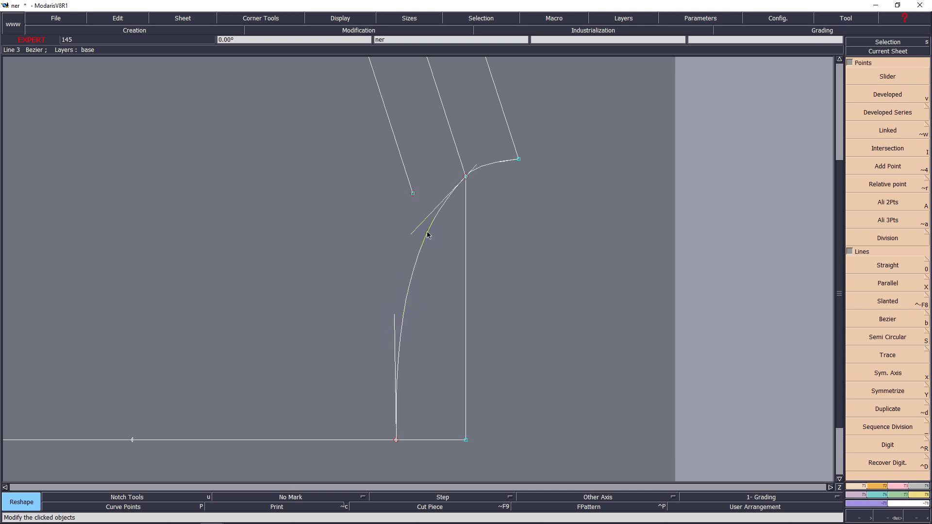
left_click_drag(417, 229, 407, 232)
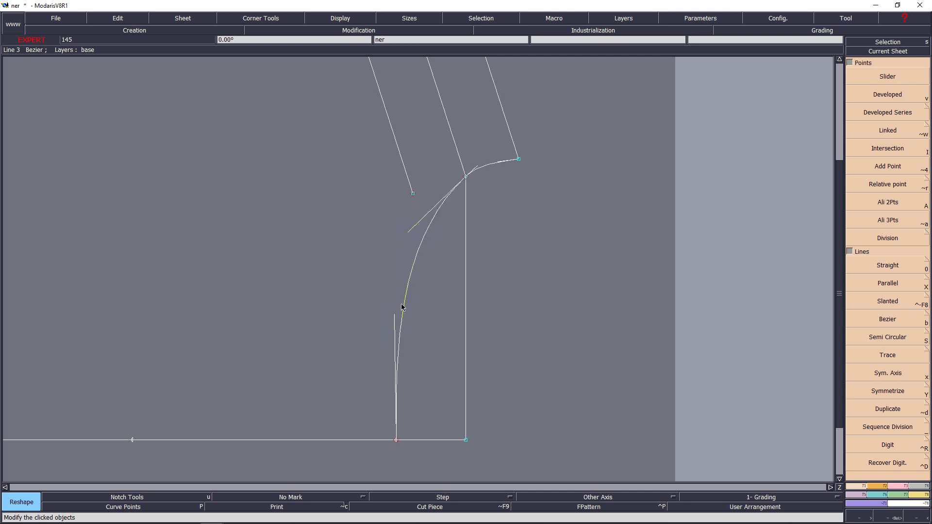
left_click_drag(395, 316, 394, 314)
key("Return")
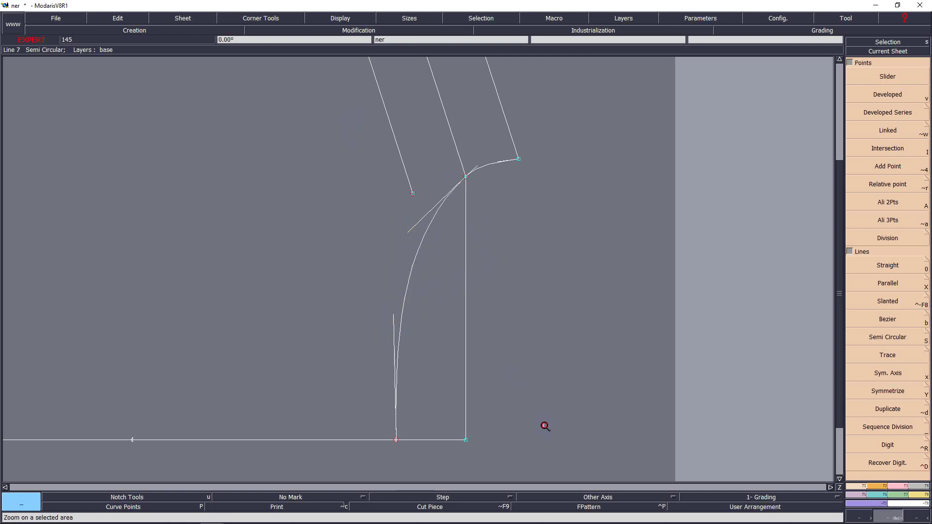
left_click_drag(544, 426, 548, 433)
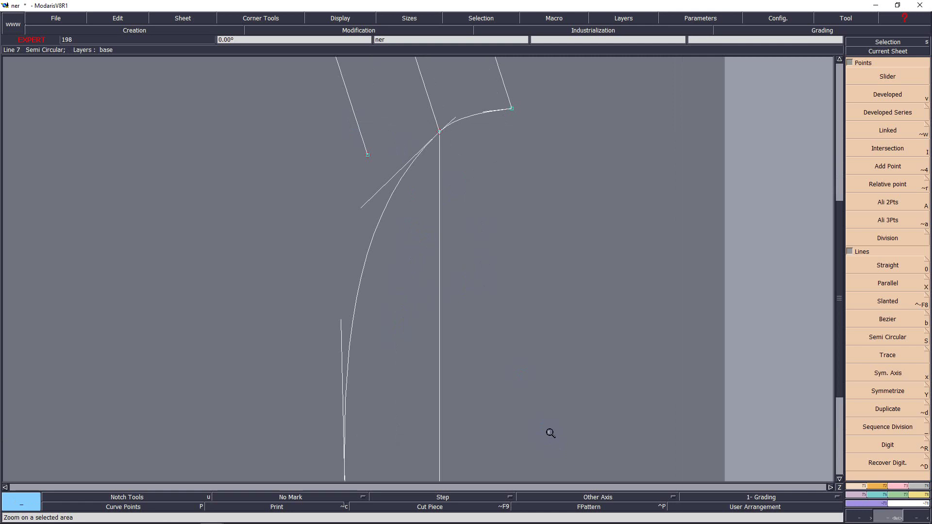
Undo the last handle adjustments and delete the Bezier neckline curve.
key("ctrl+z")
key("ctrl+z")
key("Delete")
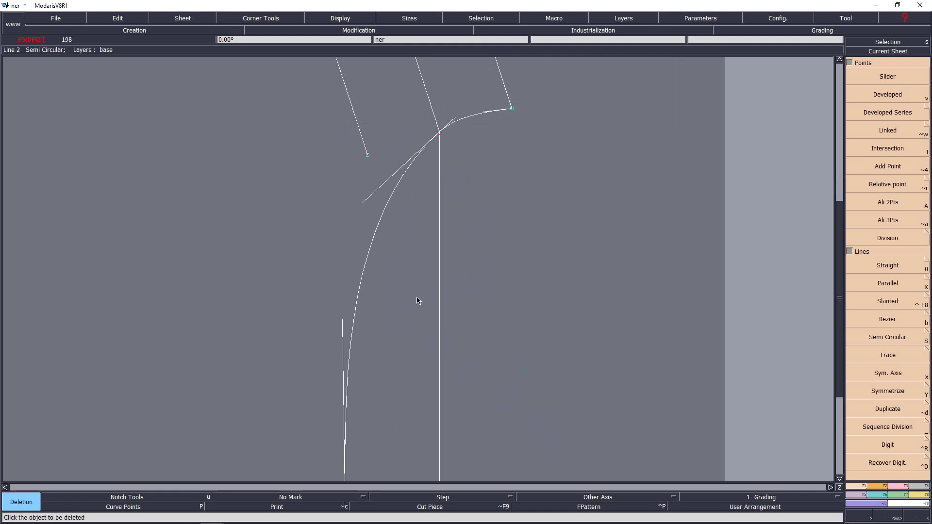
left_click(371, 240)
Try to move the outer parallel line slightly upward from its lower end point, and undo the move.
key("Home")
key("Return")
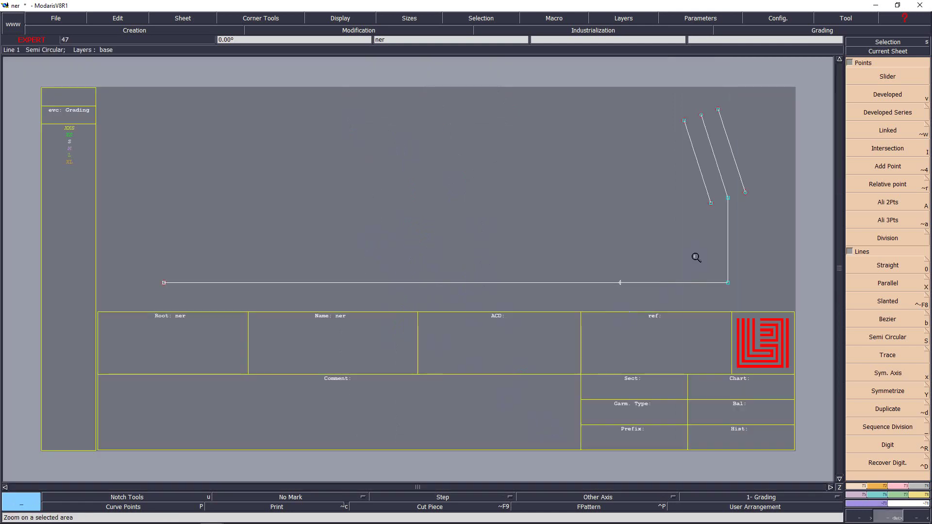
left_click_drag(641, 77, 784, 240)
left_click_drag(402, 122, 489, 314)
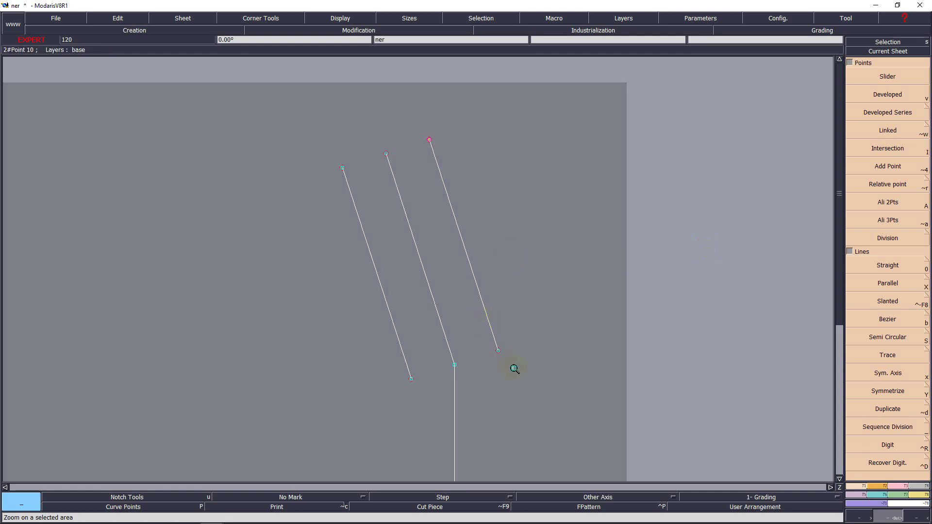
key("m")
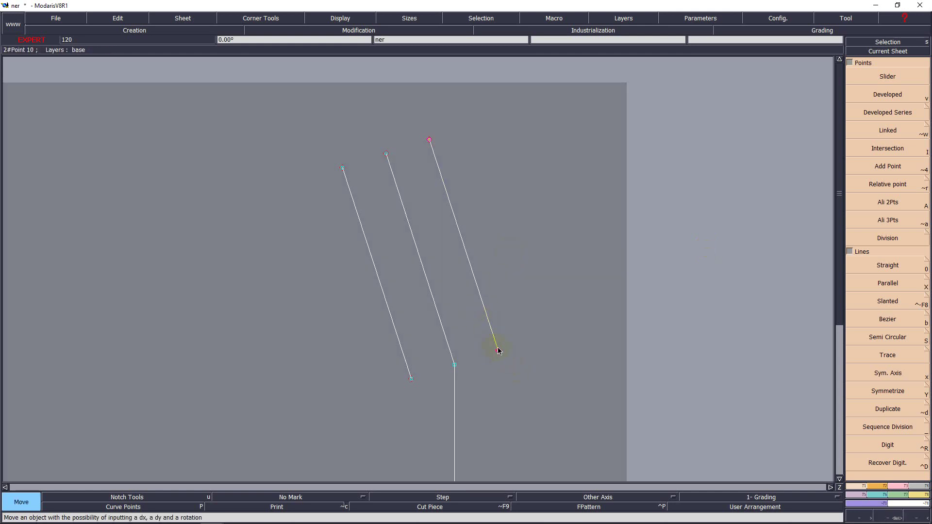
left_click(496, 349)
key("Down")
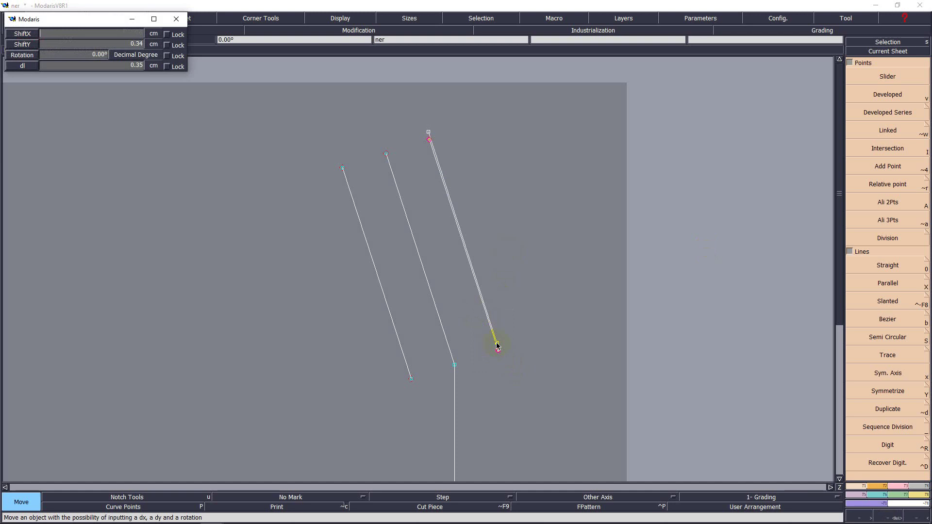
left_click(499, 348)
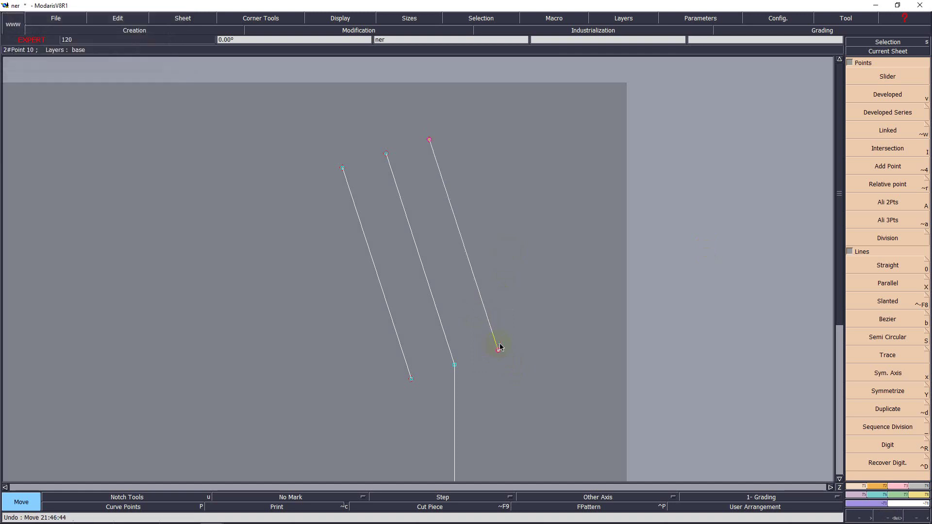
Move the outer parallel line by -0.07 cm in X and 0.30 cm in Y.
left_click(500, 352)
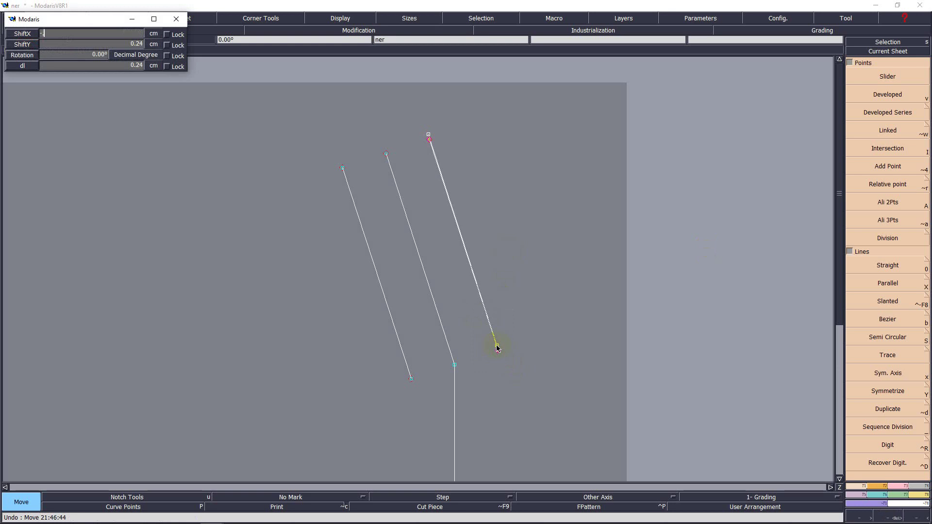
key("Return")
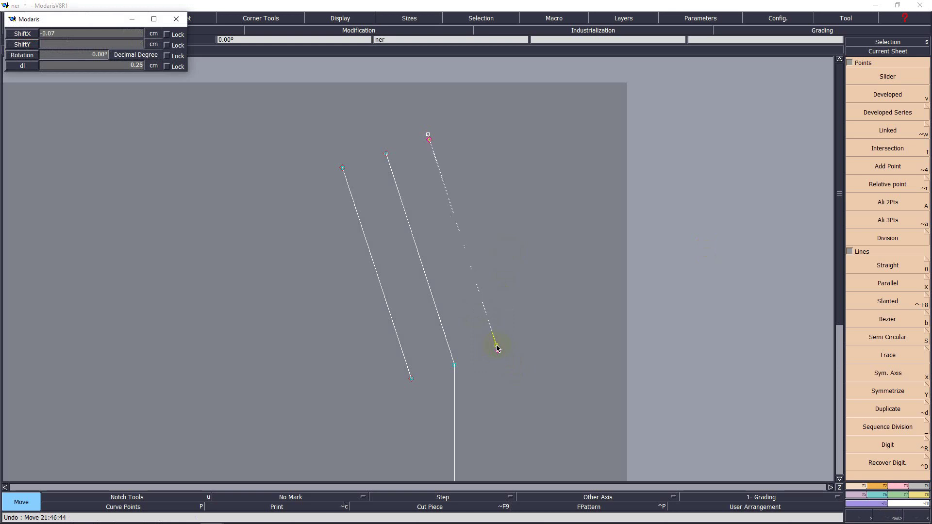
type(".3")
key("Return")
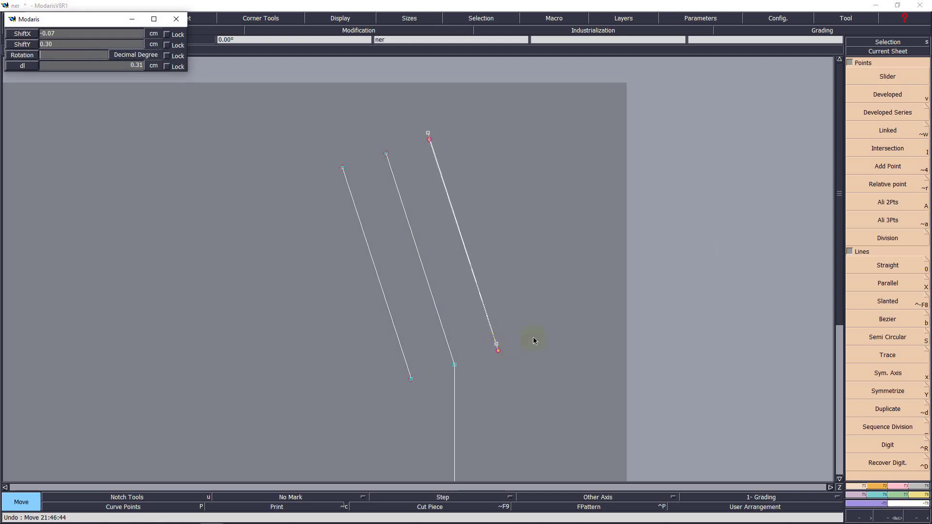
key("Return")
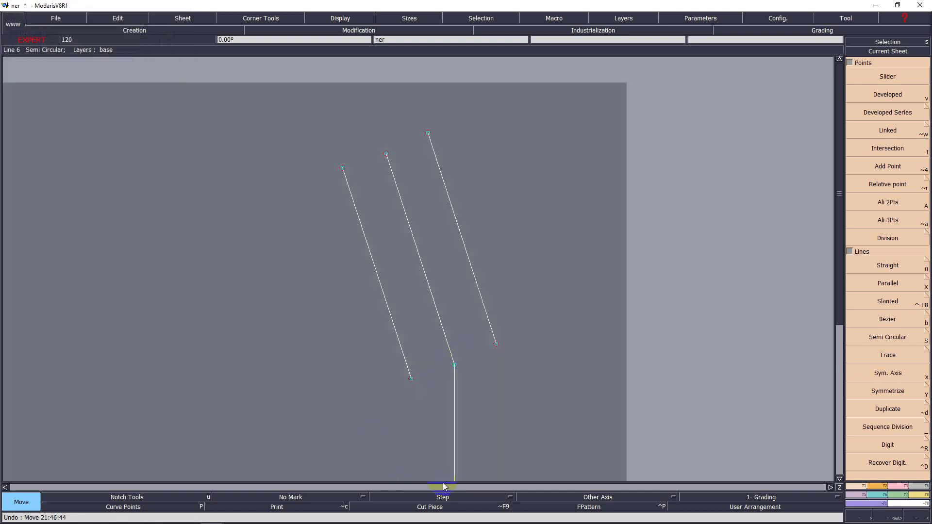
Place a developed point on the centre line at a curve length of -2.5 cm from the corner below the neck point.
key("Home")
key("Return")
mouse_move(555, 138)
left_mouse_down()
mouse_move(731, 265)
mouse_move(769, 315)
left_mouse_up()
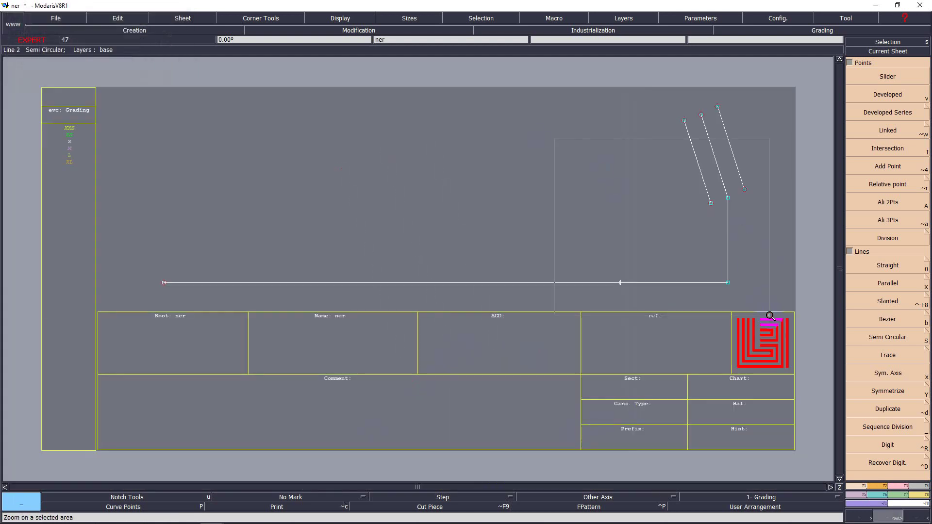
left_click(770, 316)
key("v")
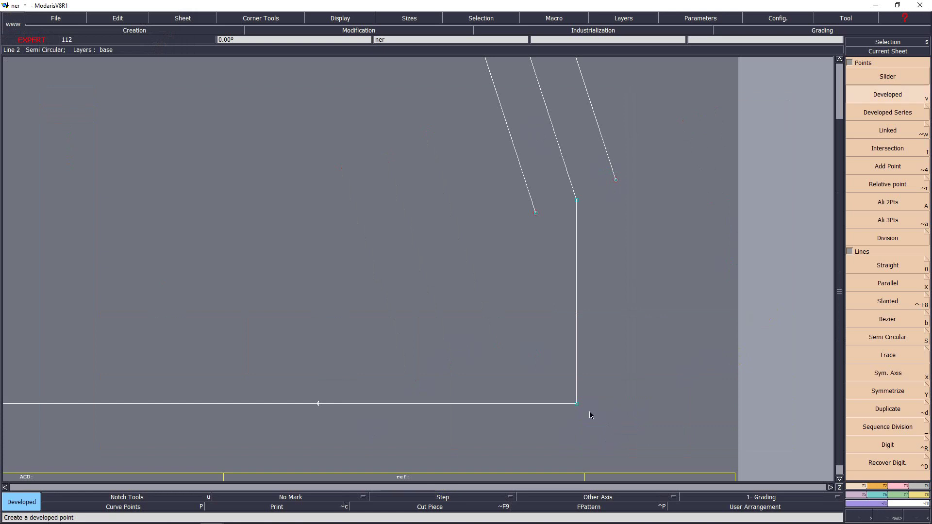
left_click(577, 404)
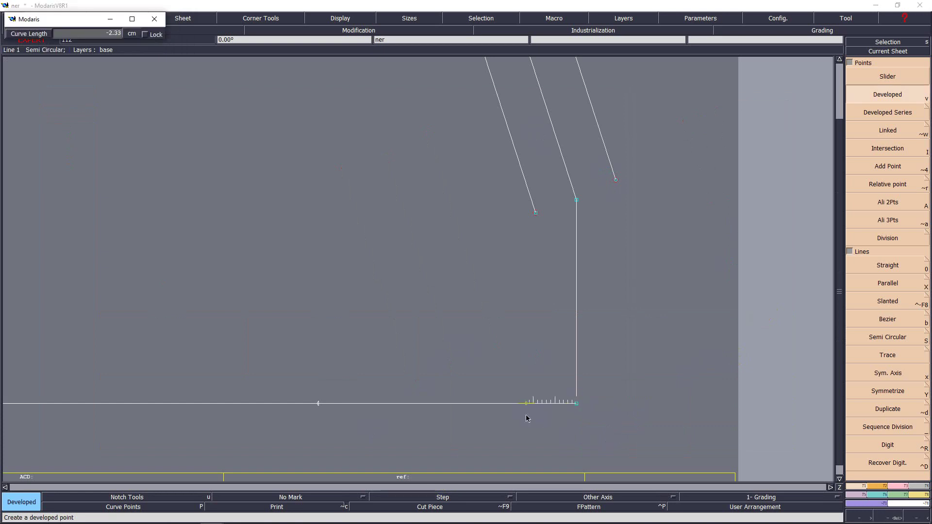
key("Down")
type("-2.5")
key("Return")
left_click(437, 394)
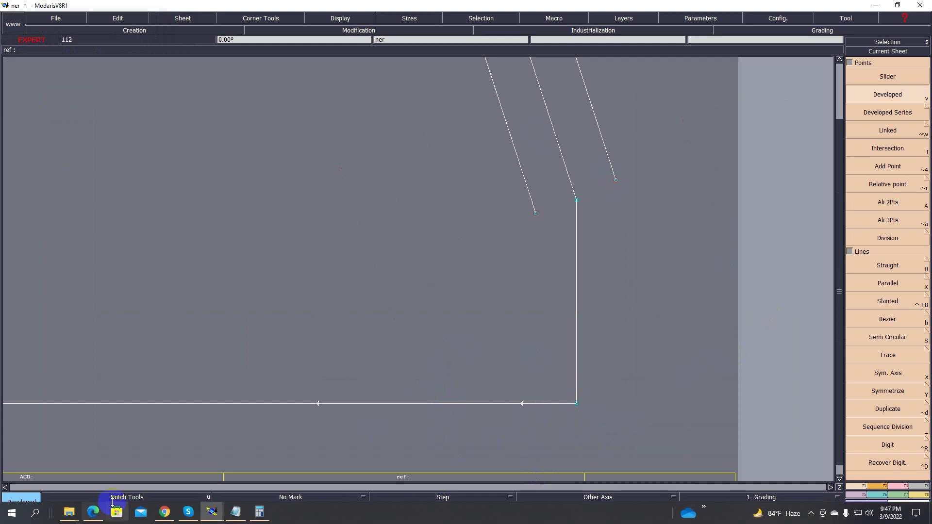
Check the size S neck drop measurements in the WR6564A size specification PDF in the browser, and return to Modaris.
left_click(92, 512)
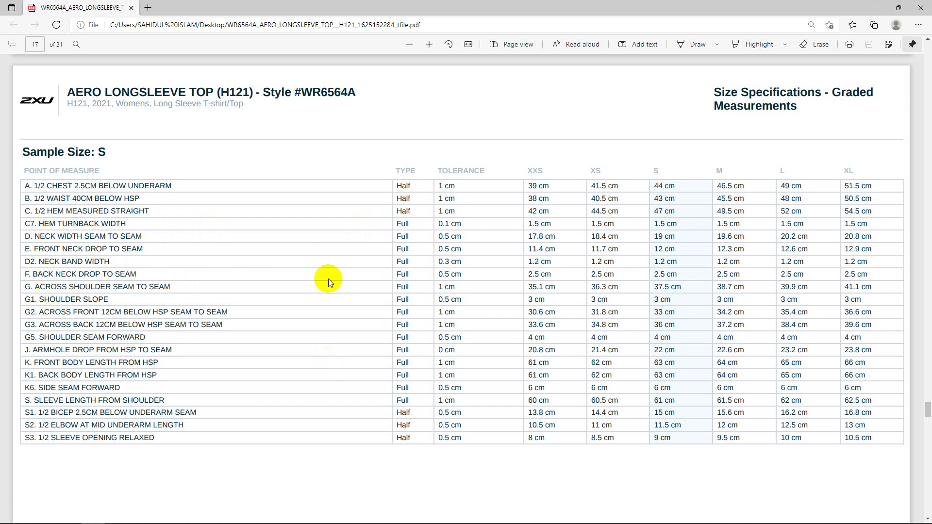
left_click(877, 10)
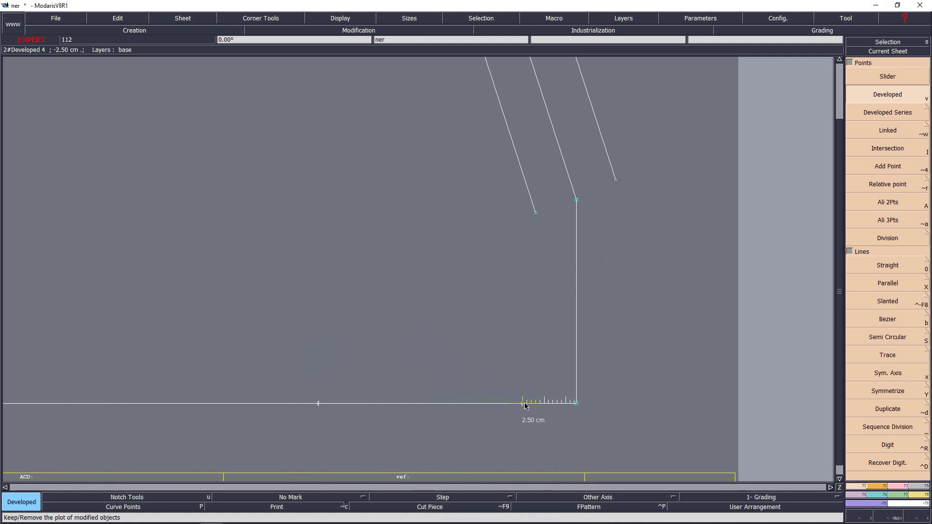
key("b")
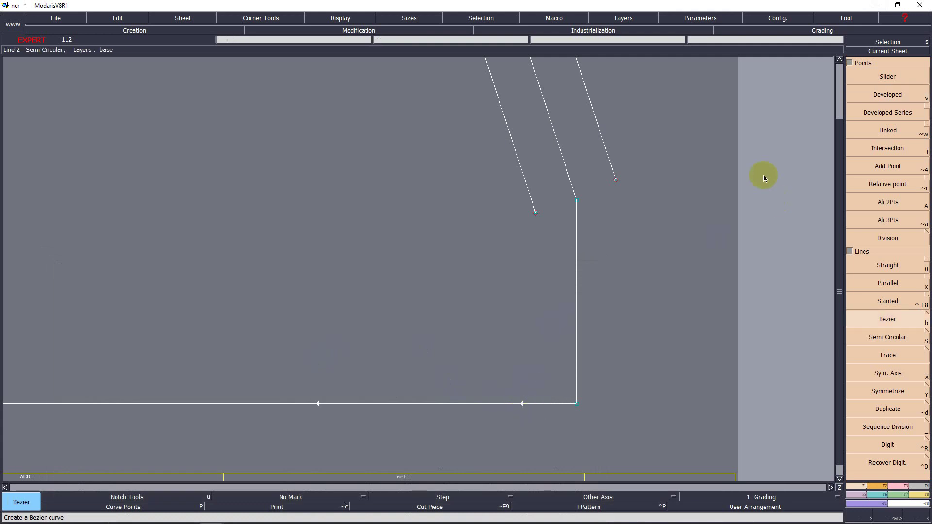
left_click(616, 180)
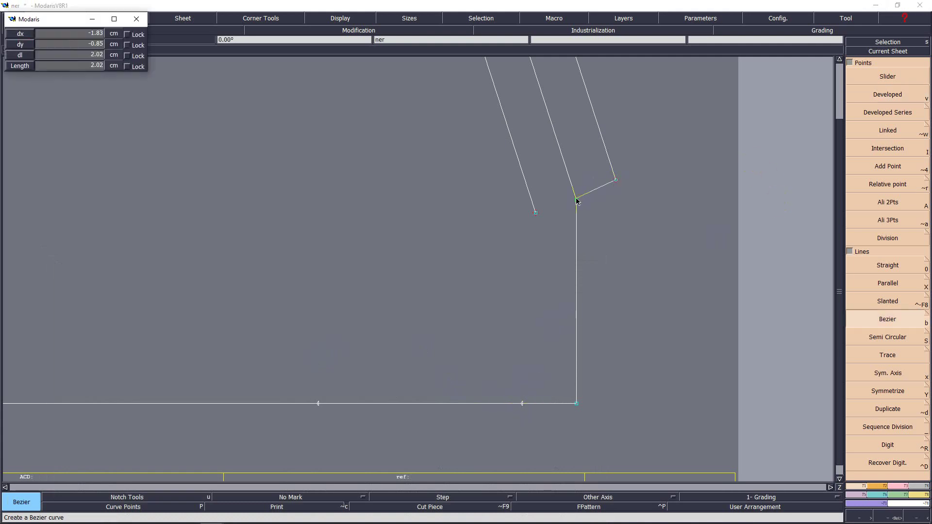
left_click(576, 199)
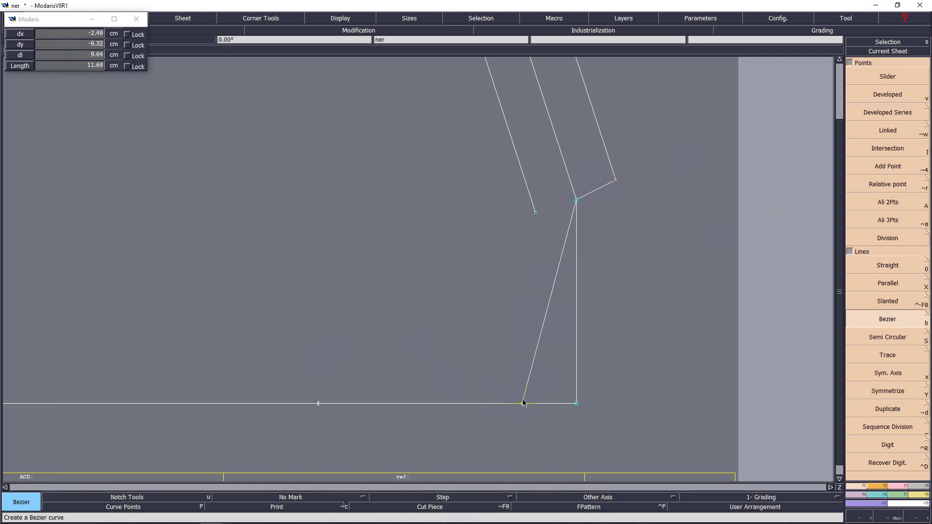
right_click(536, 365)
key("ctrl+z")
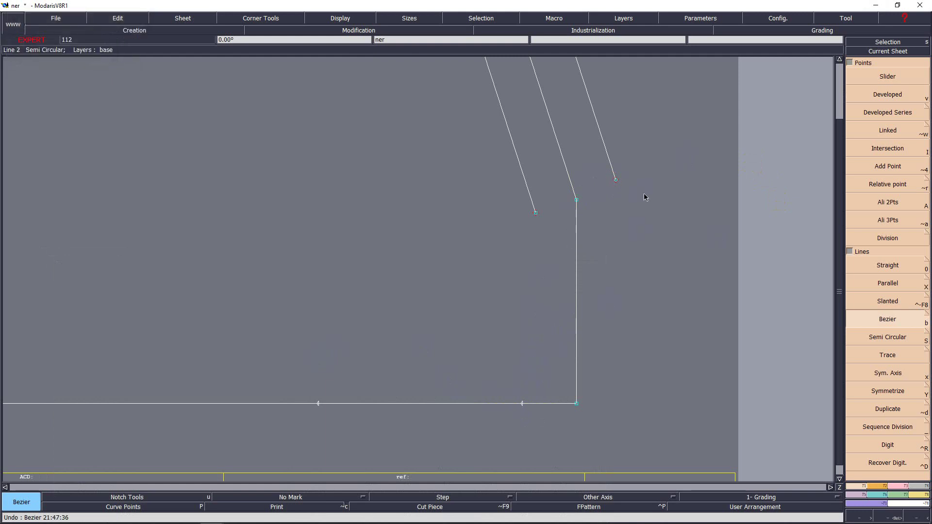
Draw a Bezier back neckline from the outer parallel's lower end through the neck point to the 2.5 cm depth point on the centre line.
left_click(616, 179)
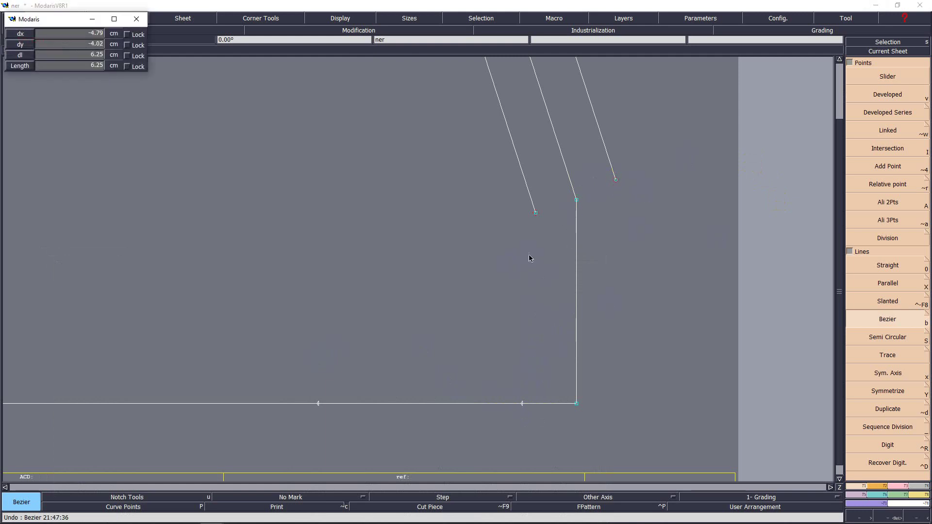
left_click(576, 201)
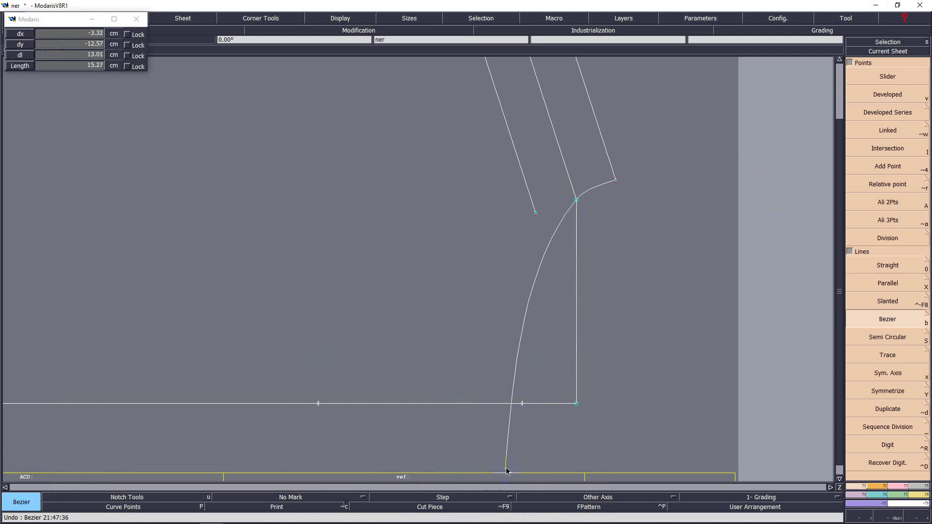
left_click(523, 404)
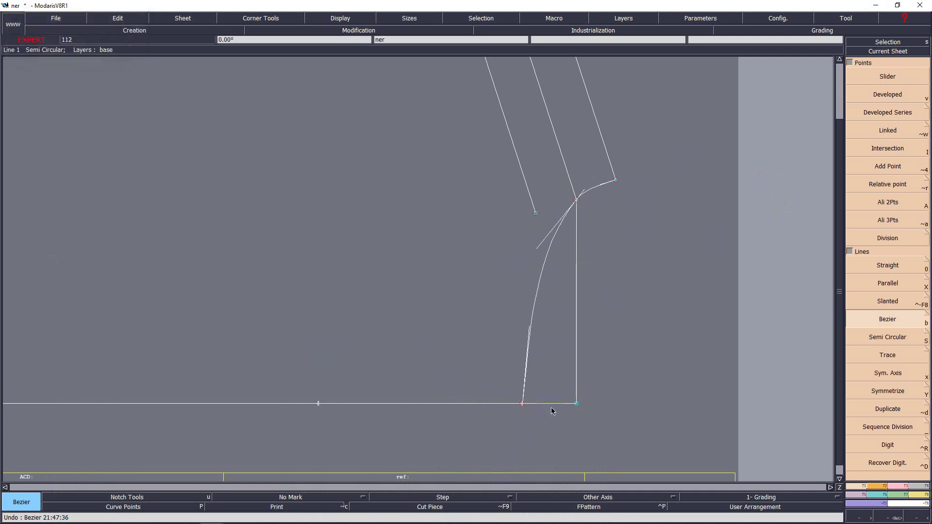
Reshape the back neckline by lengthening its centre-line handle almost perpendicular to the centre line and slightly extending the handle at the neck point.
key("Home")
key("Return")
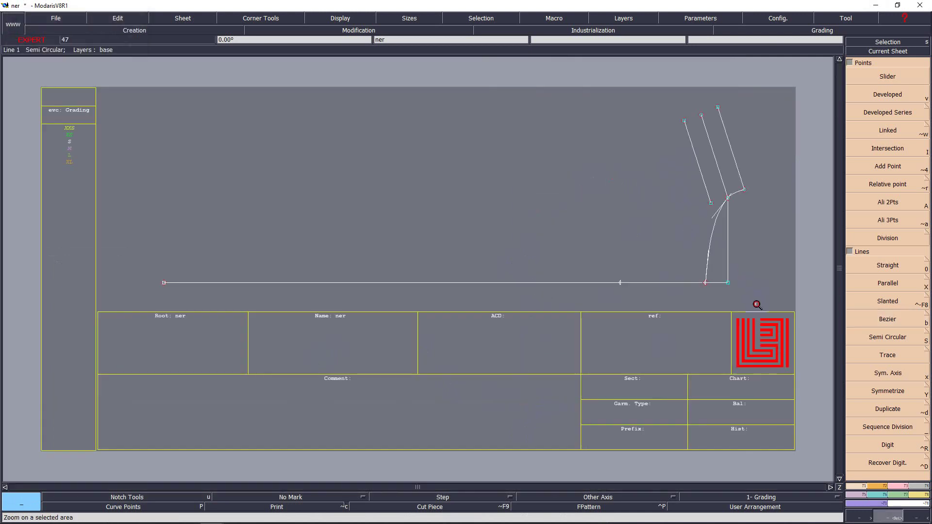
left_click_drag(669, 166, 757, 305)
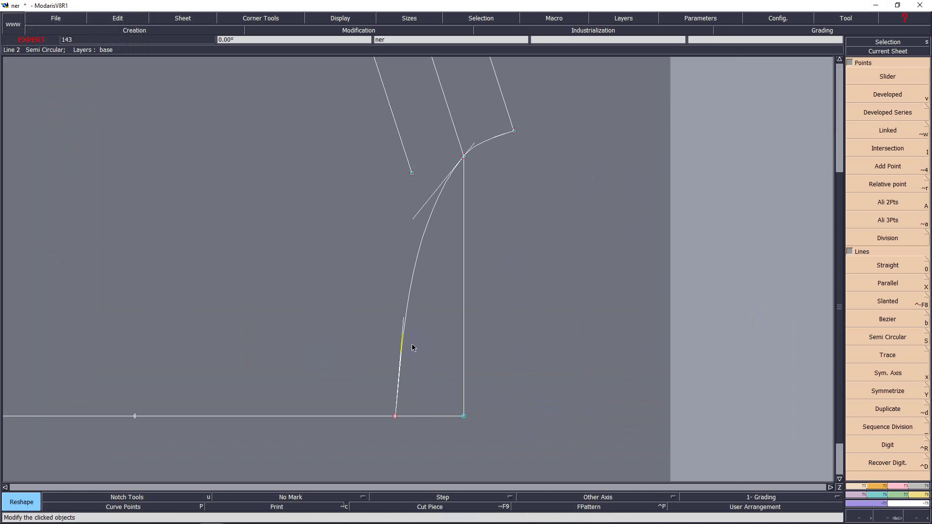
left_click(404, 319)
left_click_drag(393, 298, 423, 222)
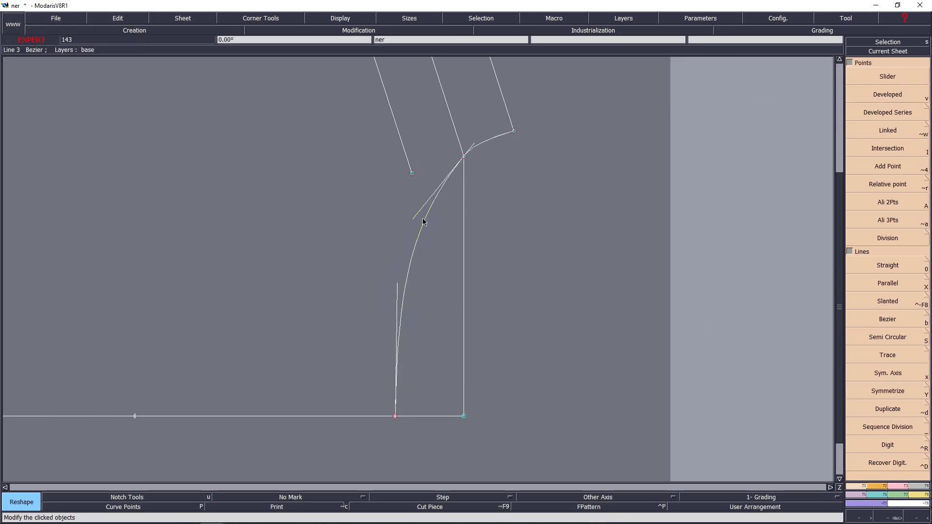
left_click(416, 216)
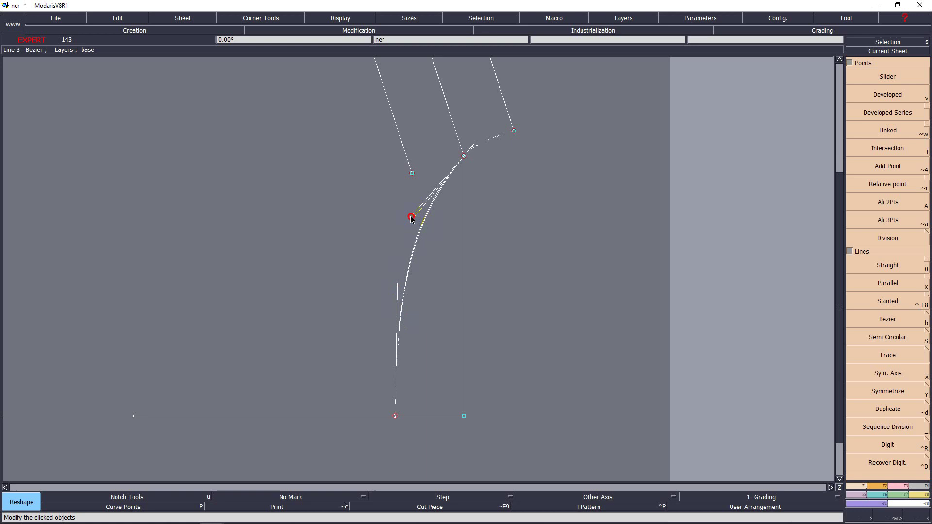
left_click(411, 216)
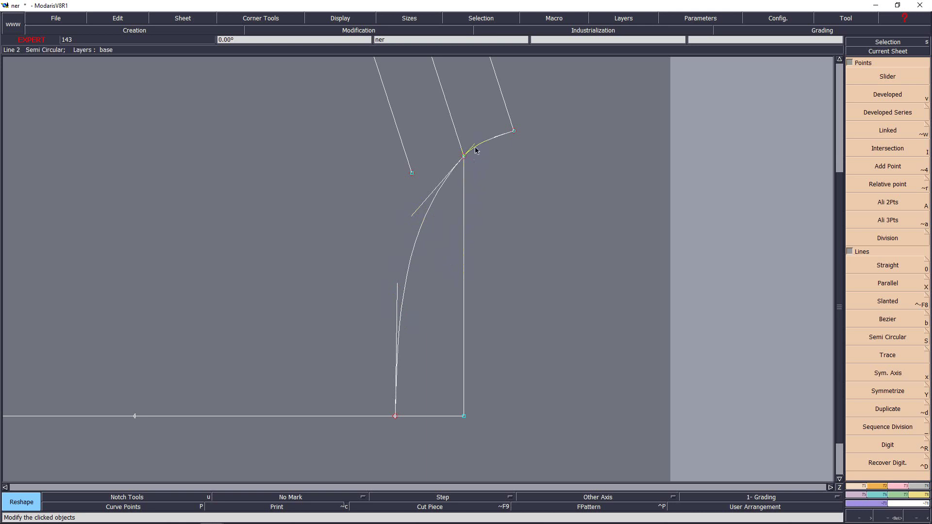
Draw a straight Bezier line from the inner parallel's lower end to the front neck-depth point on the centre line.
key("Return")
left_click_drag(342, 132, 557, 392)
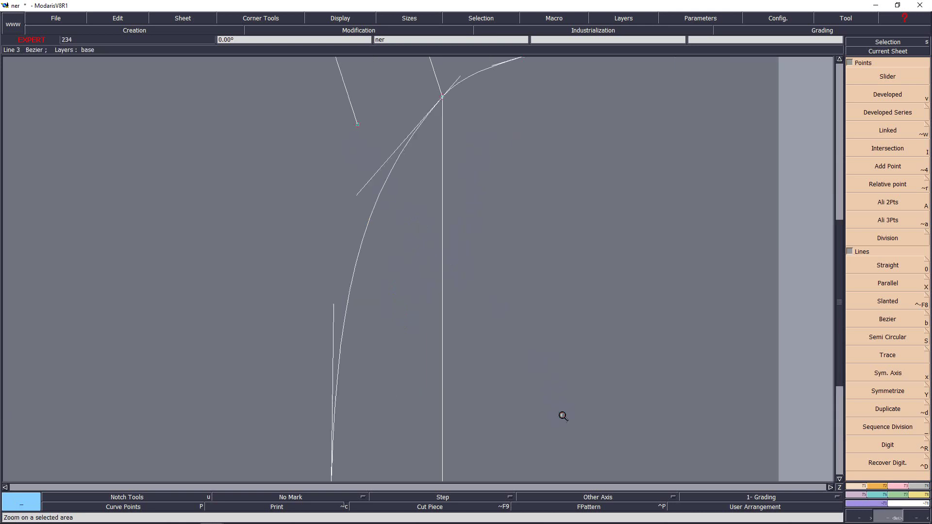
key("Home")
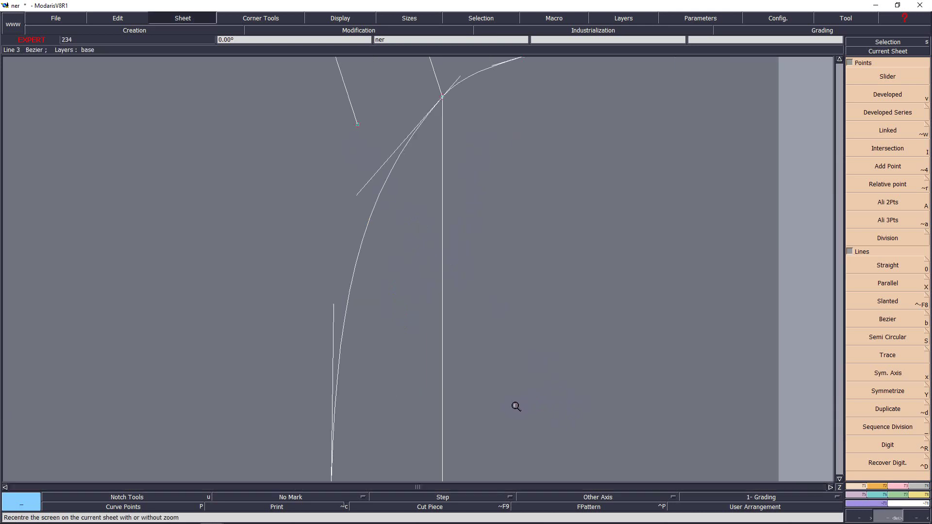
left_click_drag(534, 120, 791, 386)
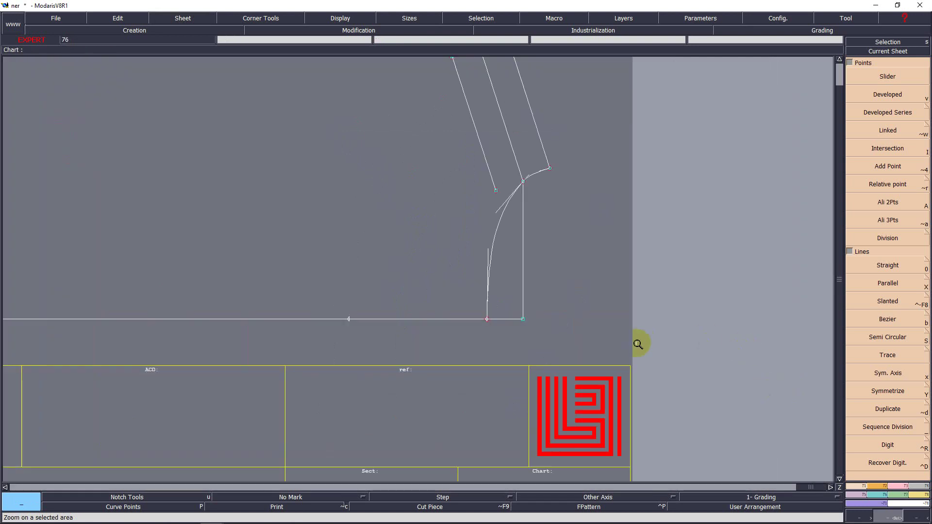
key("b")
left_click(498, 190)
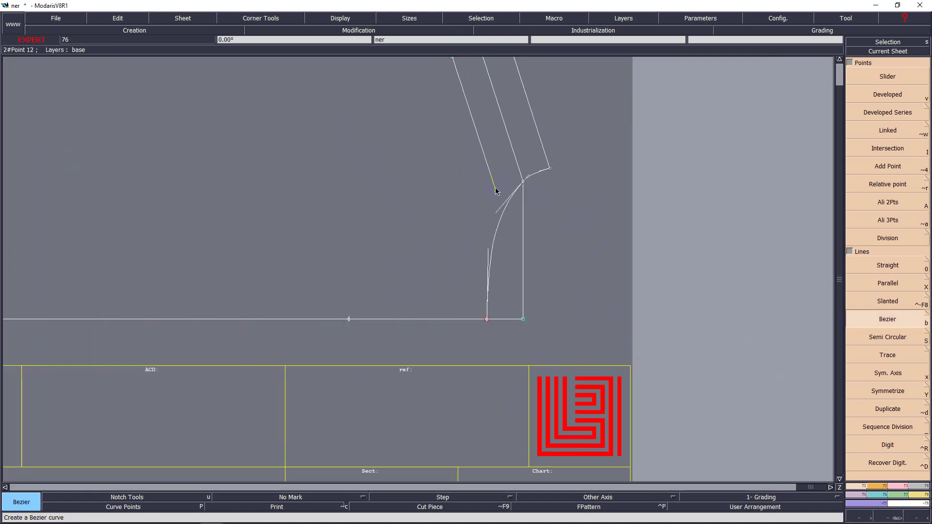
left_click(348, 320)
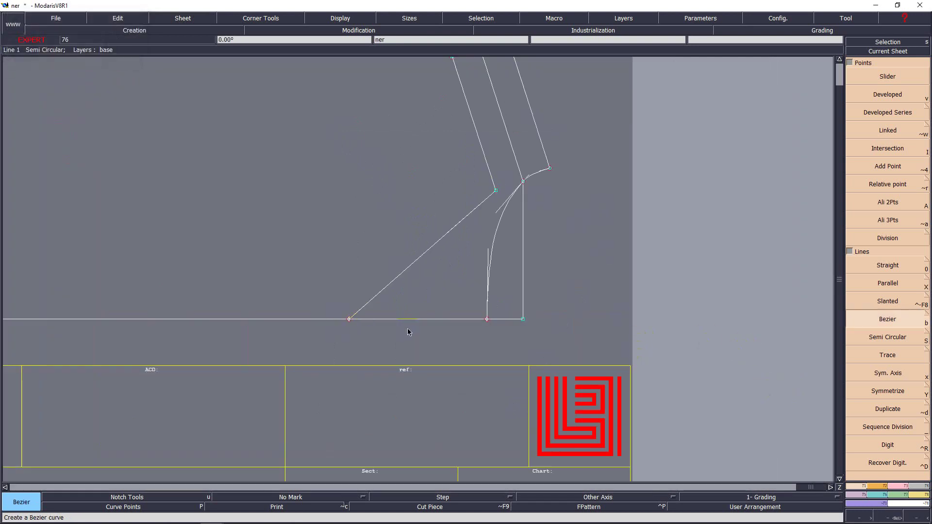
Reshape the front neckline into a rounded curve with a steep handle at the centre line and a horizontal handle at the shoulder end.
key("Home")
key("Return")
left_click_drag(591, 185, 763, 343)
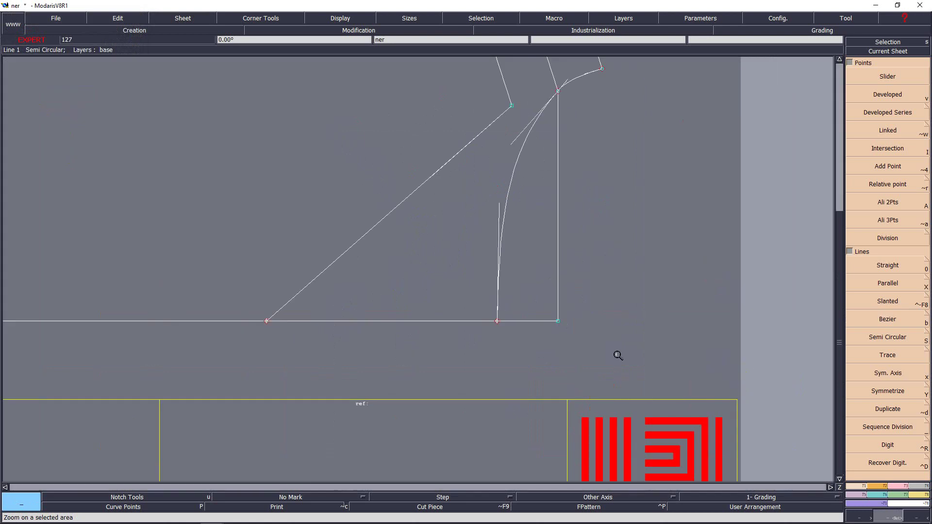
key("r")
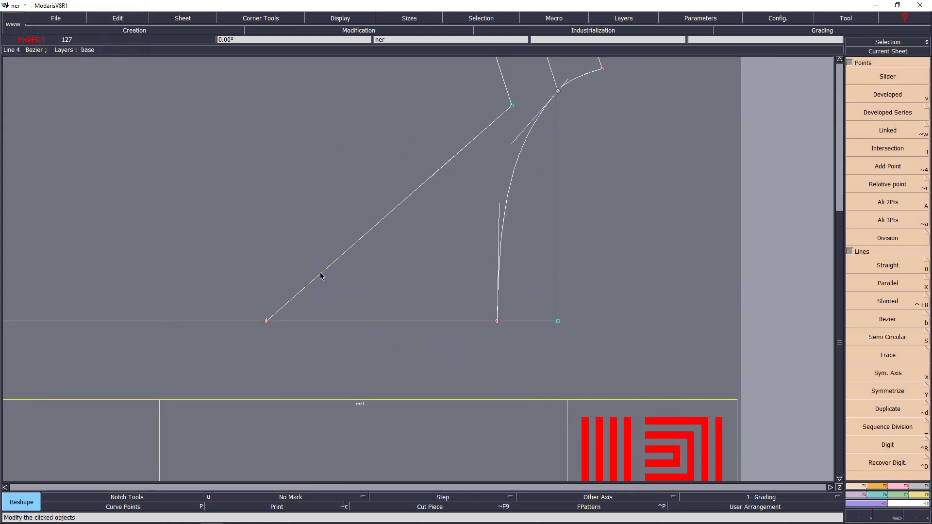
left_click(321, 274)
left_click(292, 162)
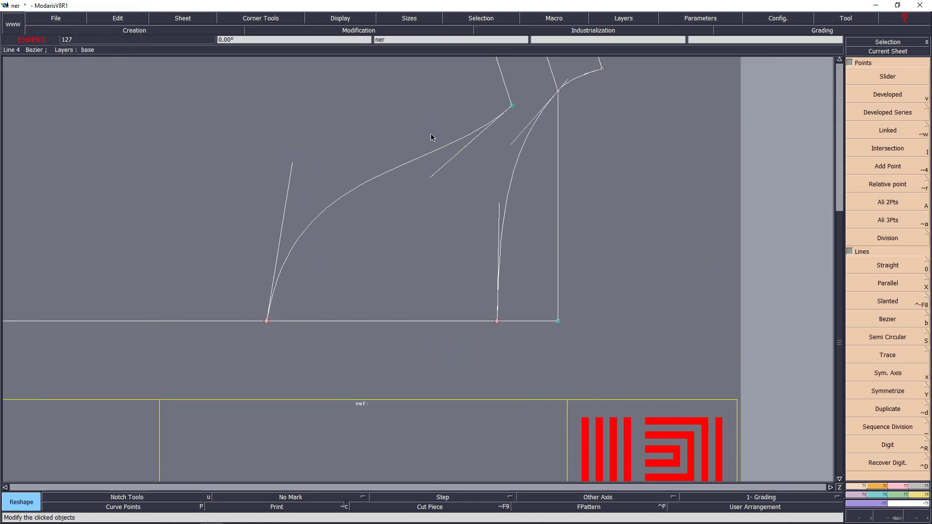
left_click_drag(432, 138, 389, 107)
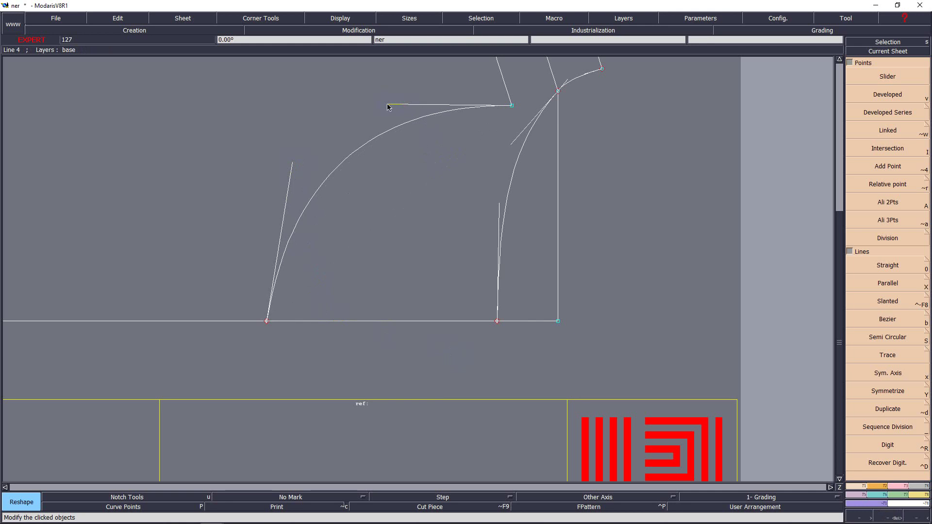
left_click(388, 104)
Deepen the front neckline curve by lengthening its centre-line handle closer to perpendicular and fine-tuning the shoulder-end handle.
key("Home")
key("Return")
left_click_drag(565, 141, 759, 347)
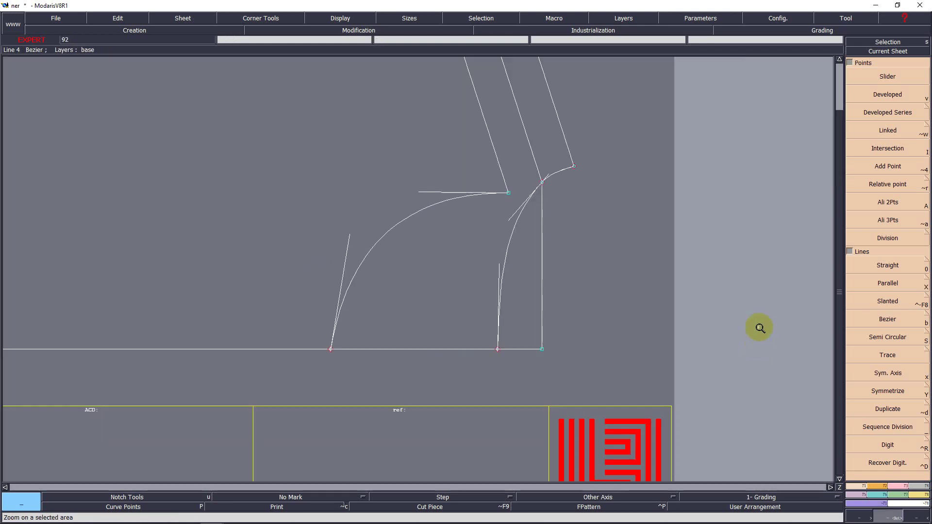
key("r")
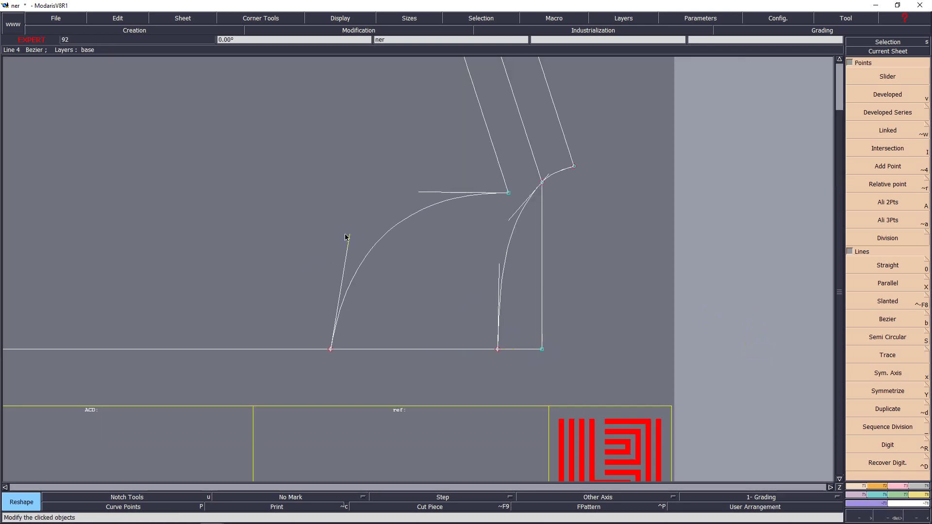
left_click_drag(350, 238, 339, 214)
left_click_drag(425, 194, 370, 242)
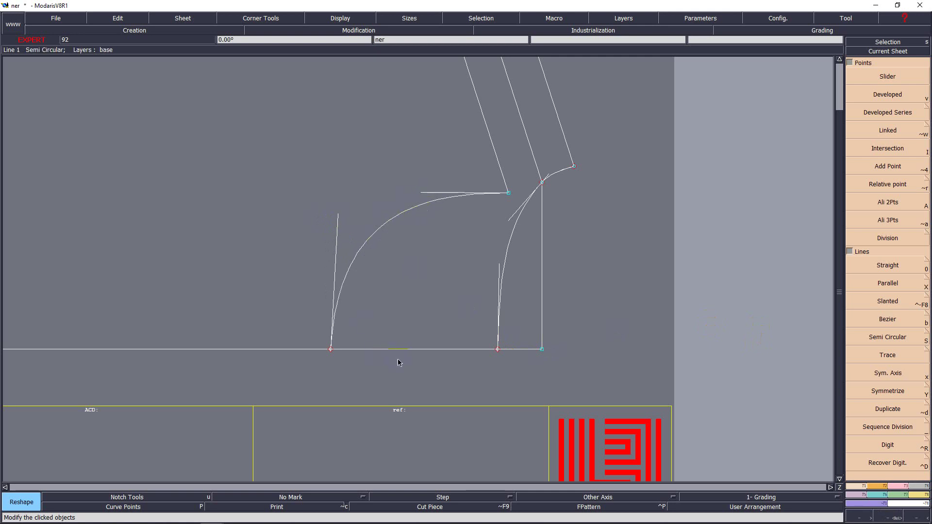
Create a symmetry axis along the centre line between the two neck-depth points and symmetrize the front neckline curve about it.
key("x")
left_click(384, 351)
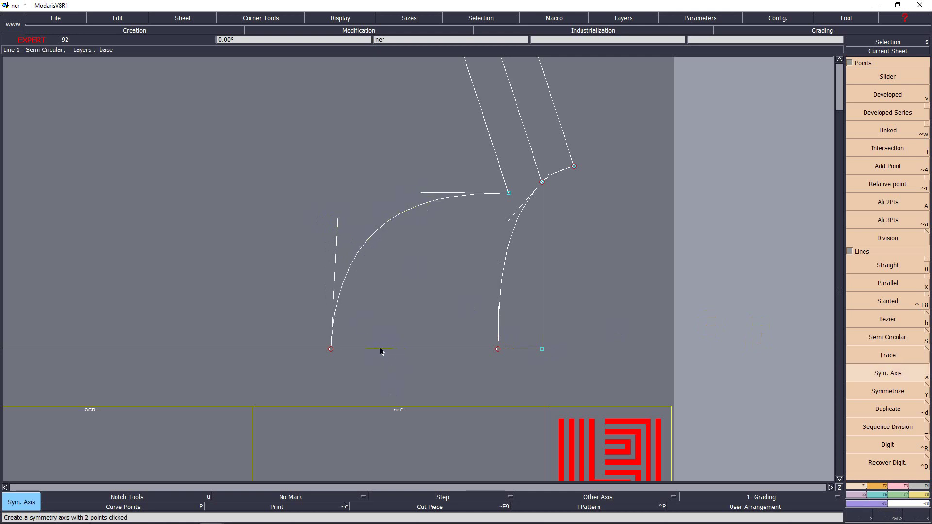
left_click(462, 350)
key("shift+y")
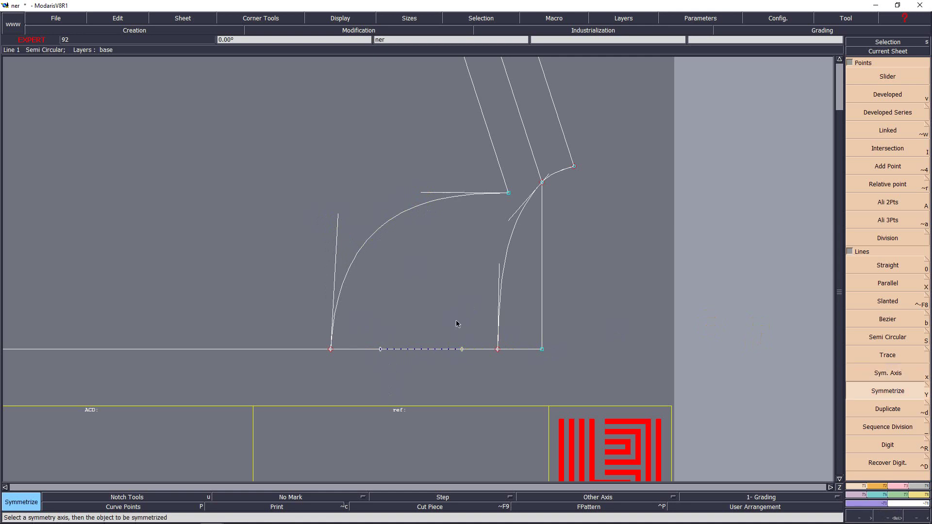
left_click(396, 218)
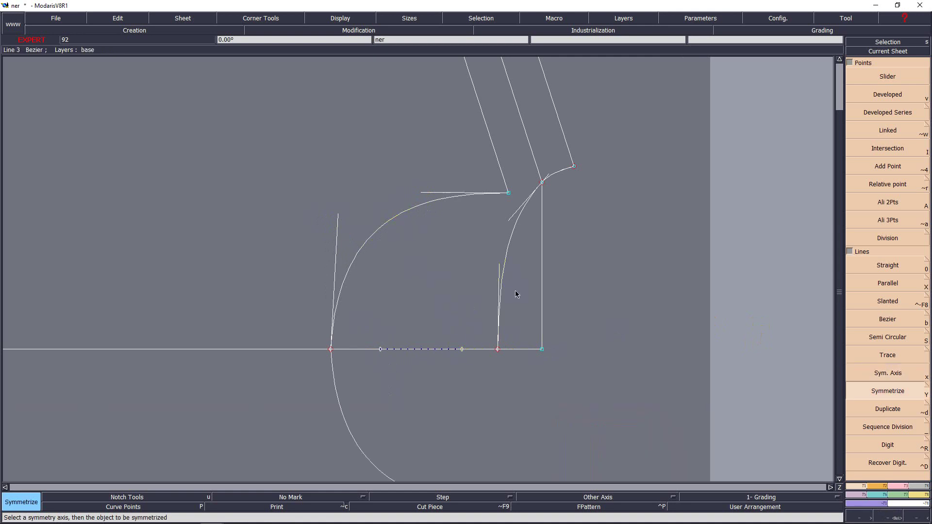
Smooth the mirrored front neckline by angling its shoulder-end handle slightly towards the centre line and shortening the centre-line handle.
key("Home")
key("Return")
left_click_drag(518, 148, 717, 368)
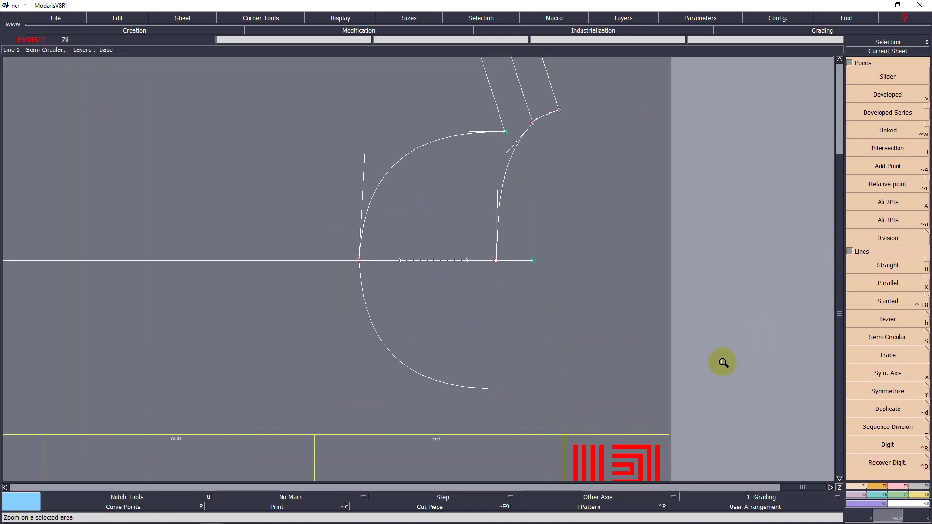
key("r")
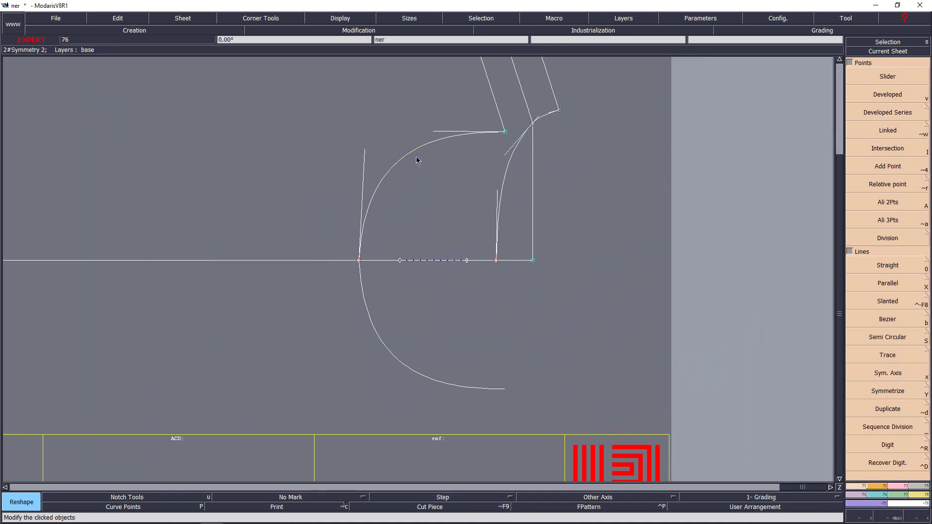
left_click(436, 136)
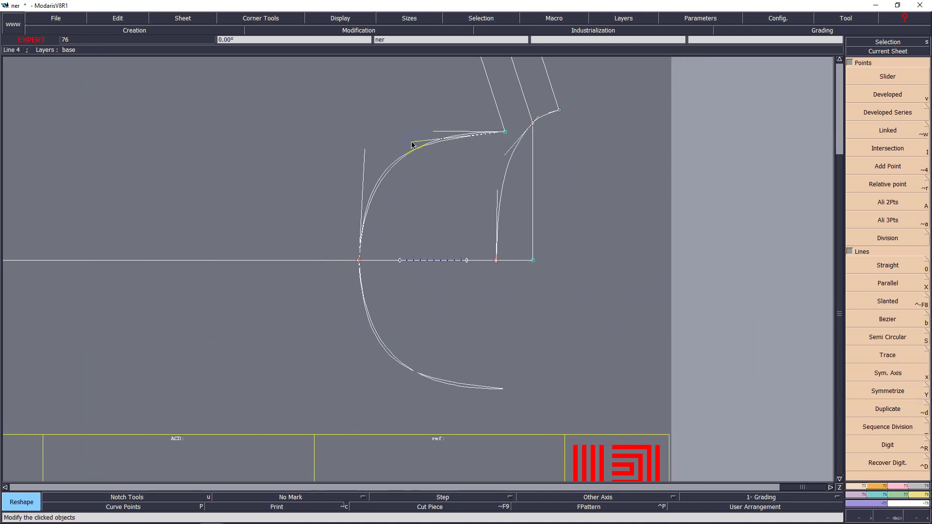
left_click(426, 143)
left_click_drag(364, 150, 365, 159)
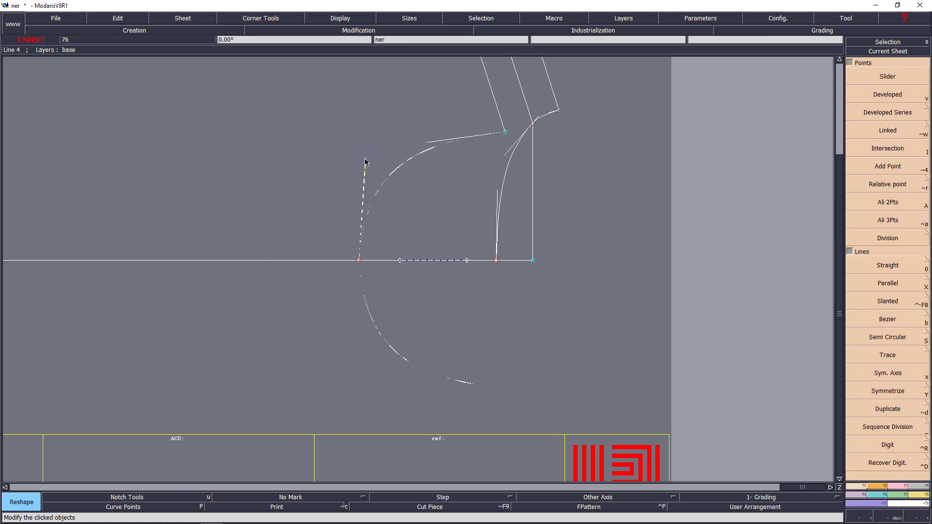
left_click(366, 158)
left_click_drag(433, 144, 418, 148)
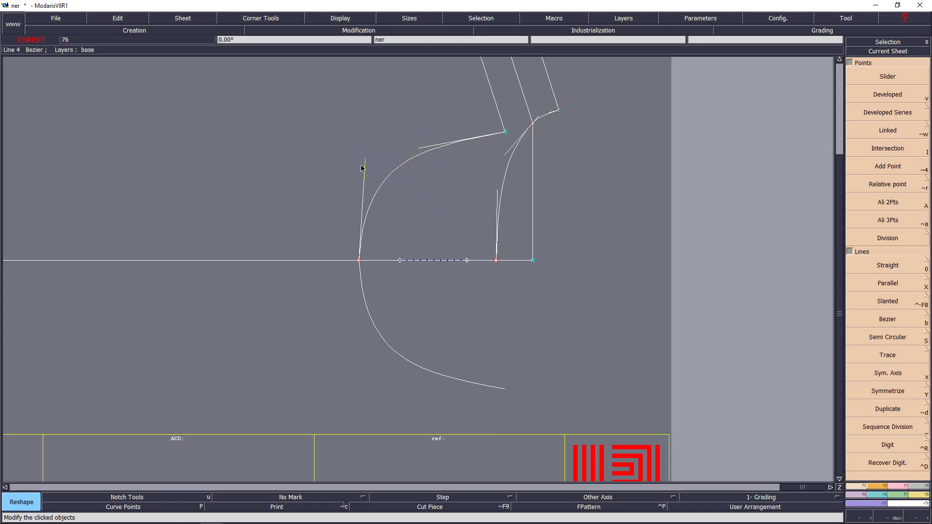
left_click_drag(364, 161, 365, 163)
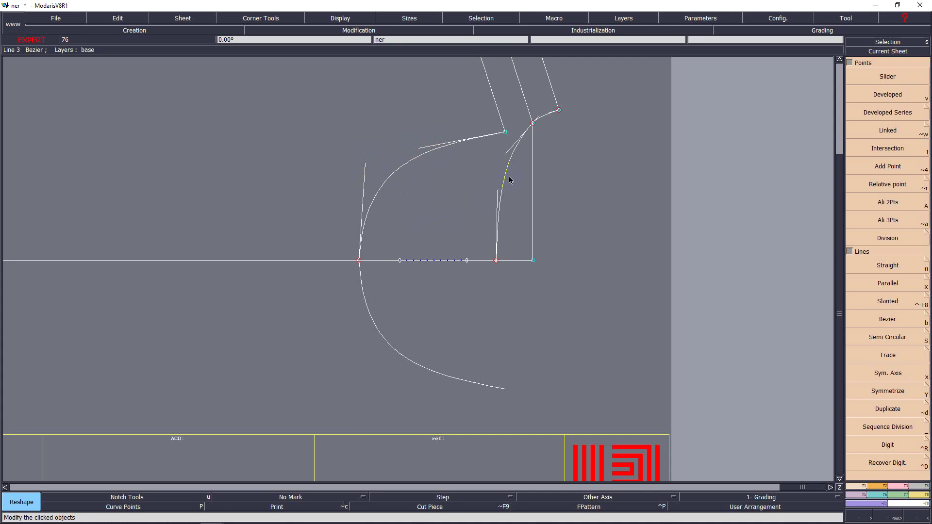
Try to symmetrize the back neckline curve about the centre-line symmetry axis.
key("Y")
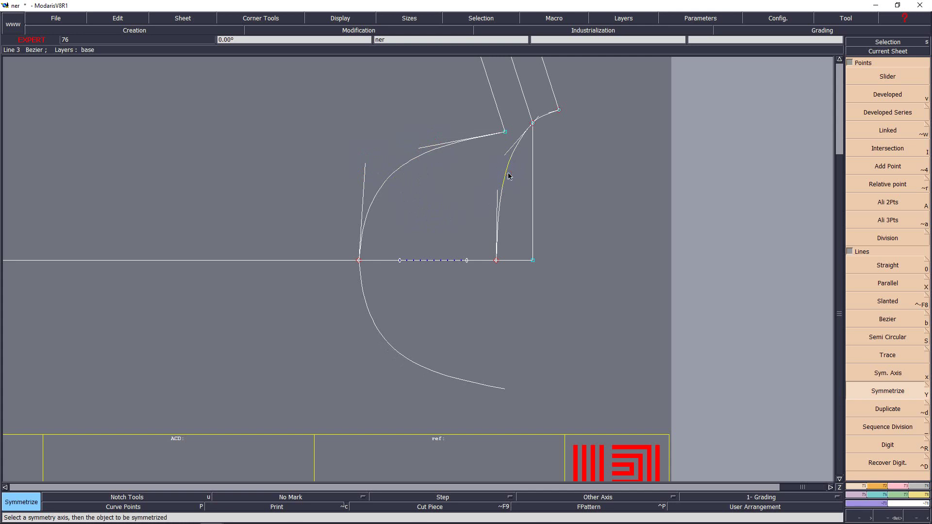
left_click(509, 176)
key("ctrl+z")
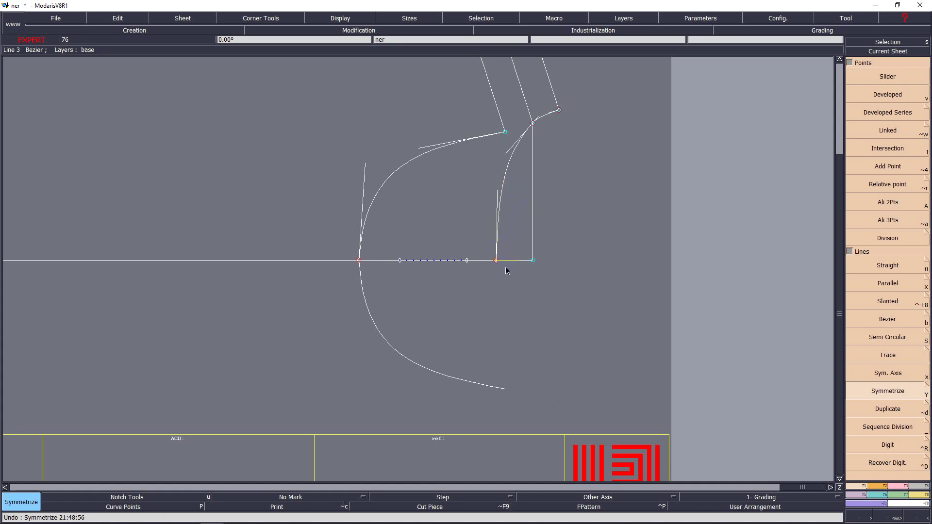
Delete the mirrored half of the front neckline and remove the symmetry axis from the centre line.
key("Delete")
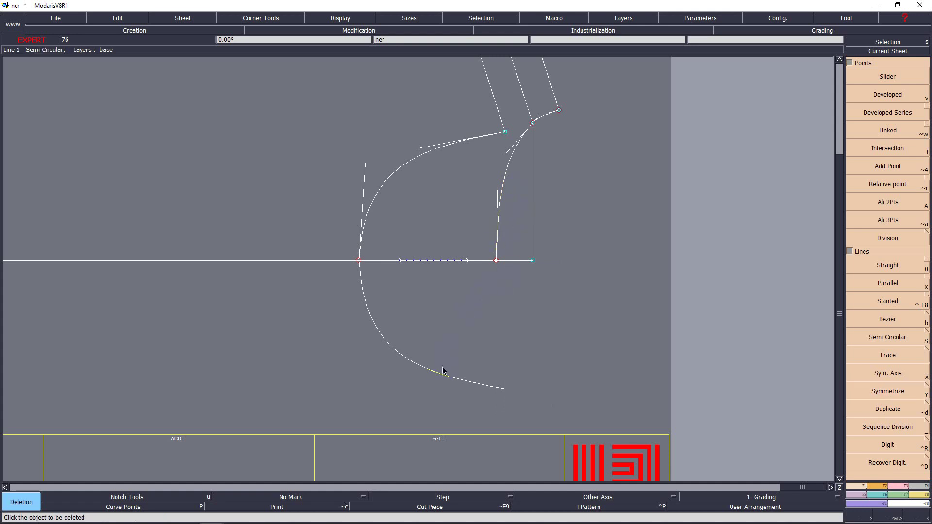
left_click(443, 371)
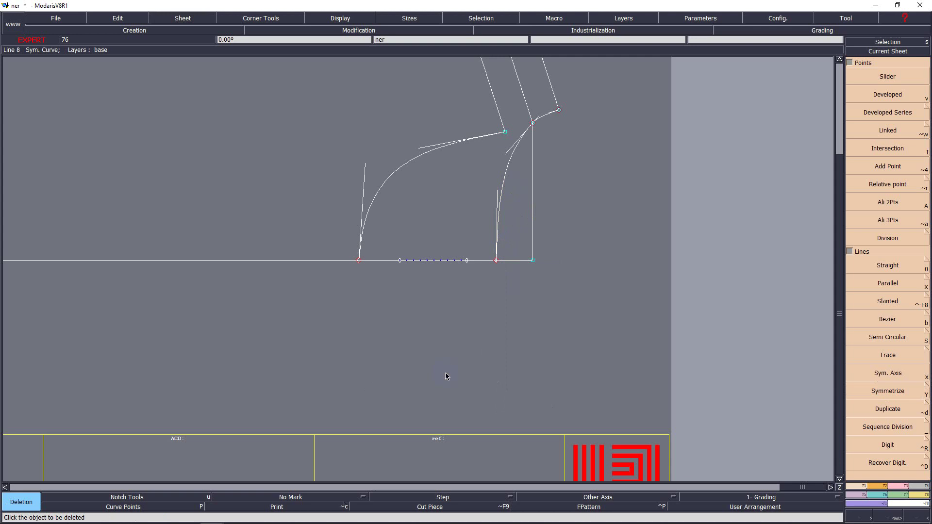
left_click(489, 297)
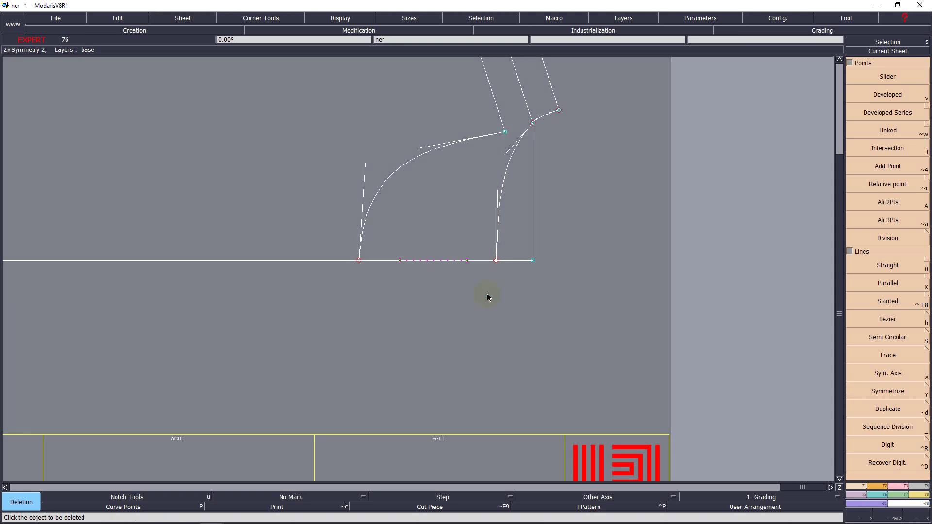
key("e")
left_click(438, 261)
key("Home")
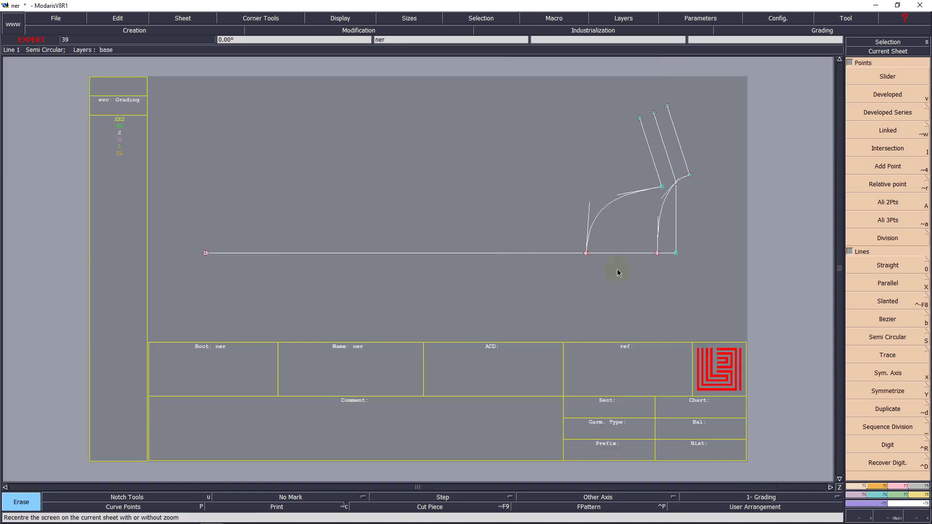
key("z")
left_click_drag(200, 72, 729, 254)
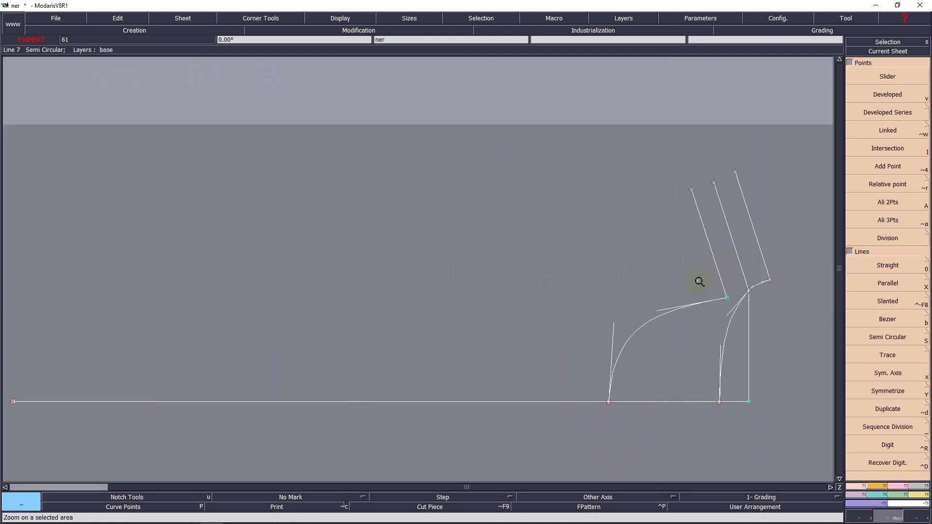
key("Home")
Check the size S armhole drop from HSP in the WR6564A specification PDF and return to Modaris.
mouse_move(193, 523)
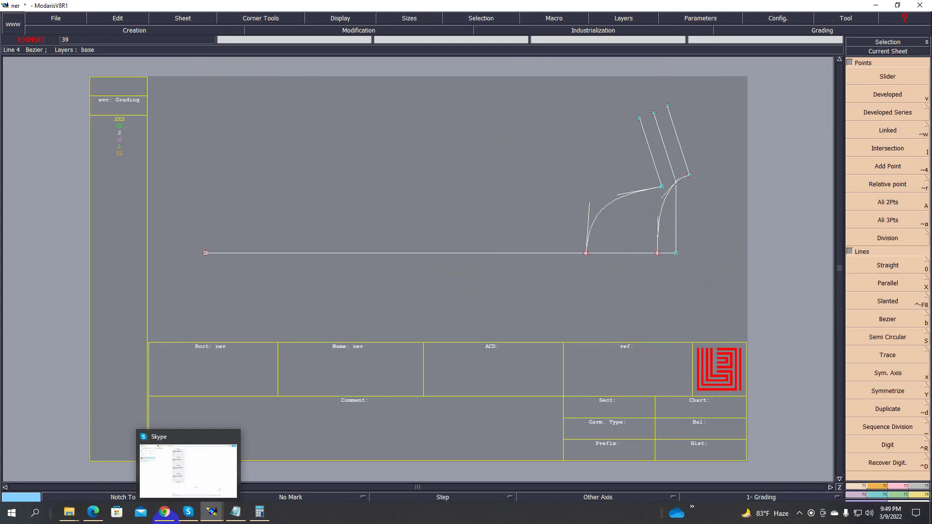
mouse_move(115, 514)
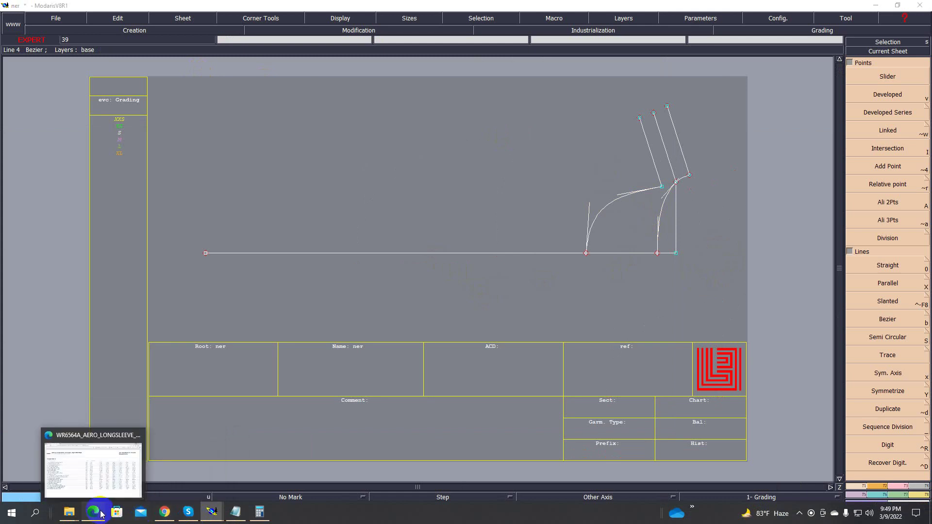
left_click(94, 449)
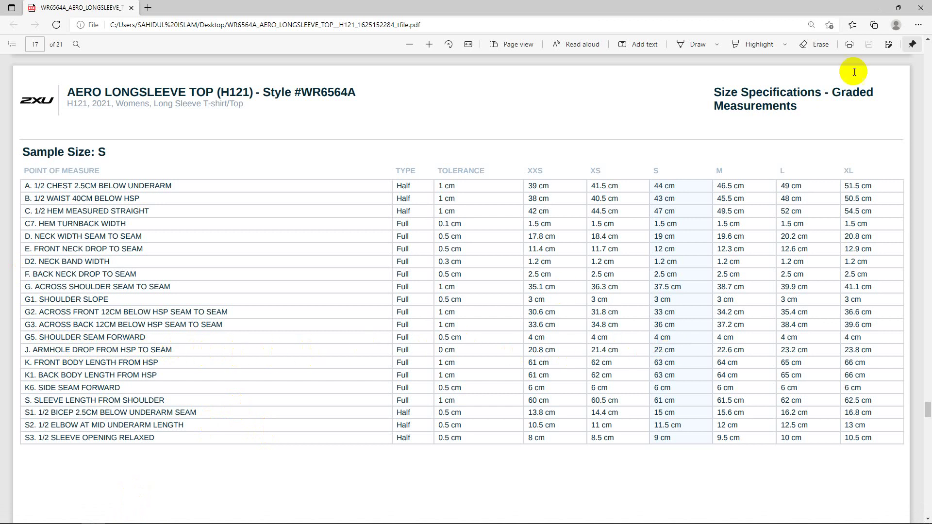
left_click(876, 7)
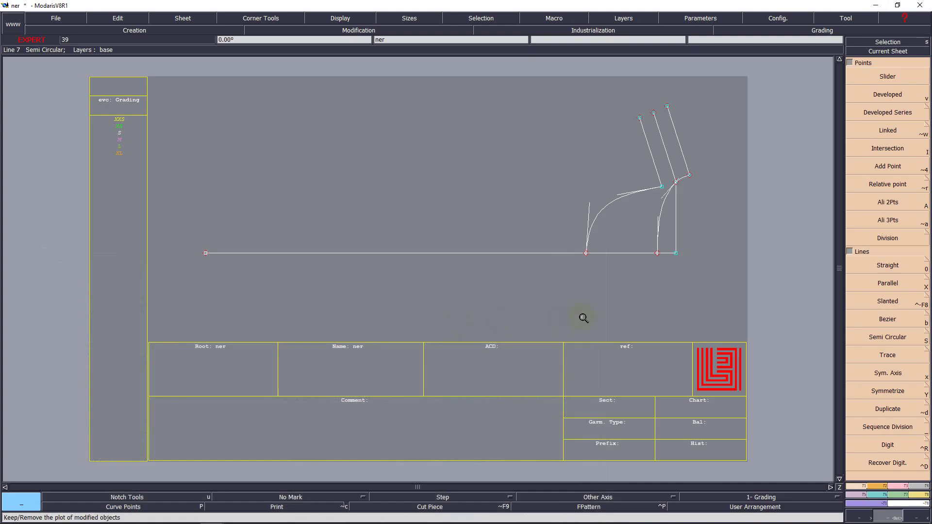
key("v")
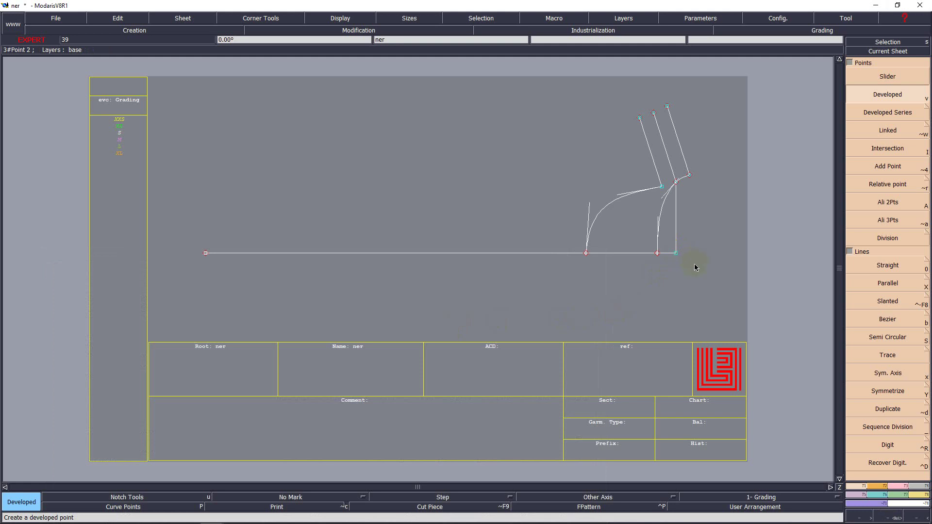
left_click(676, 254)
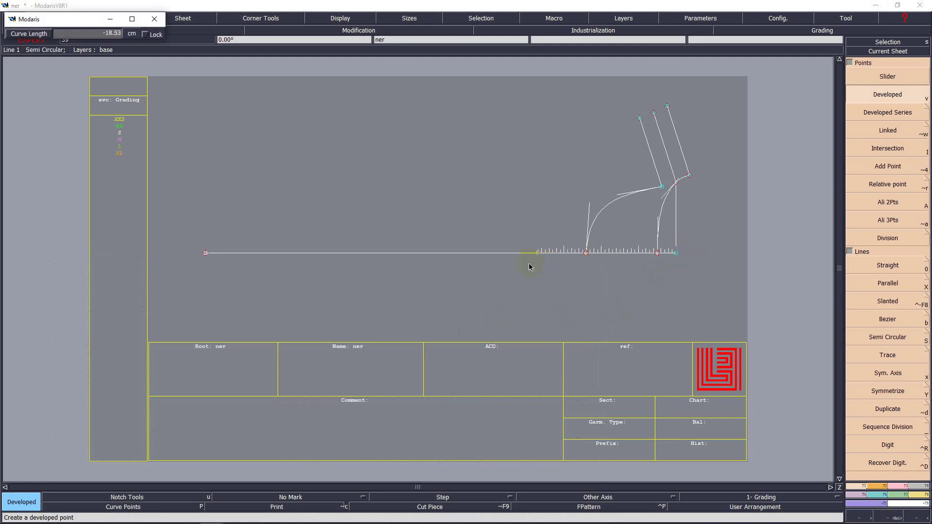
type("-225")
key("Return")
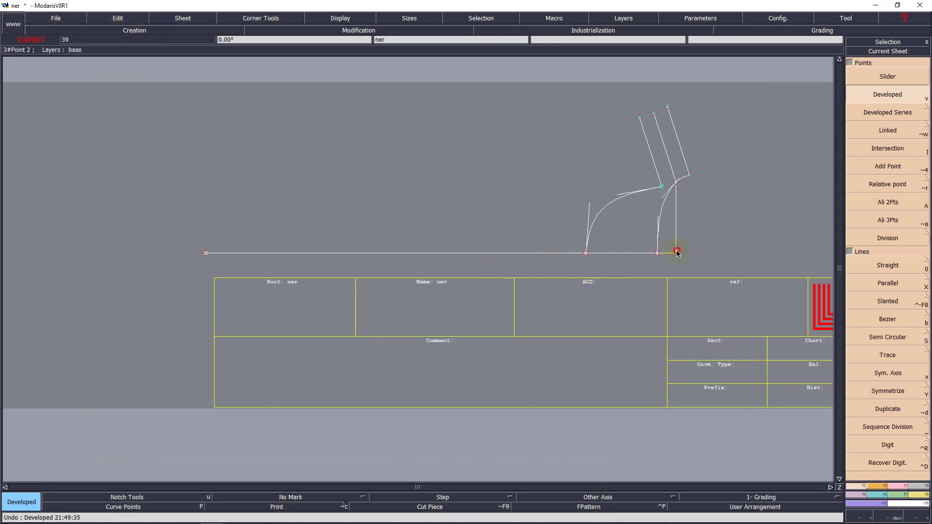
Place a developed point for the armhole drop on the centre line, 22 cm from its HSP end towards the hem.
left_click(527, 255)
type("-22.00")
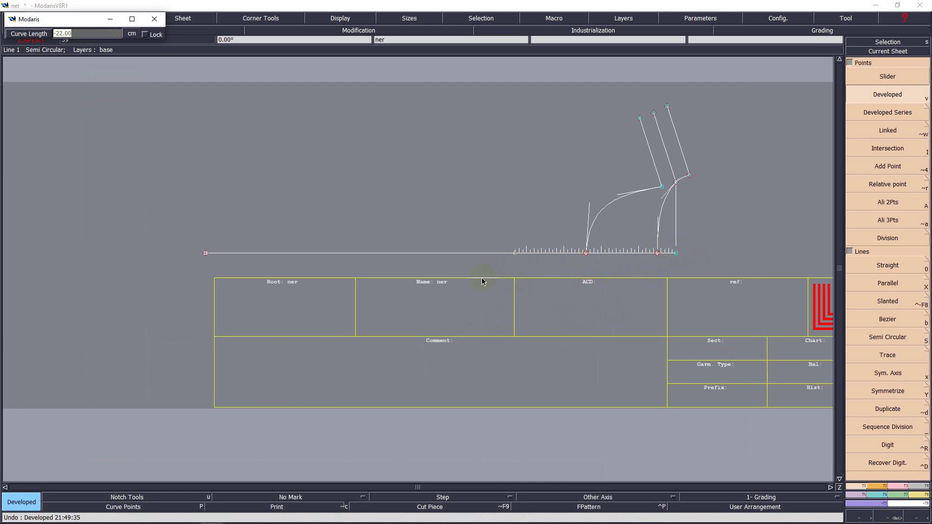
key("Return")
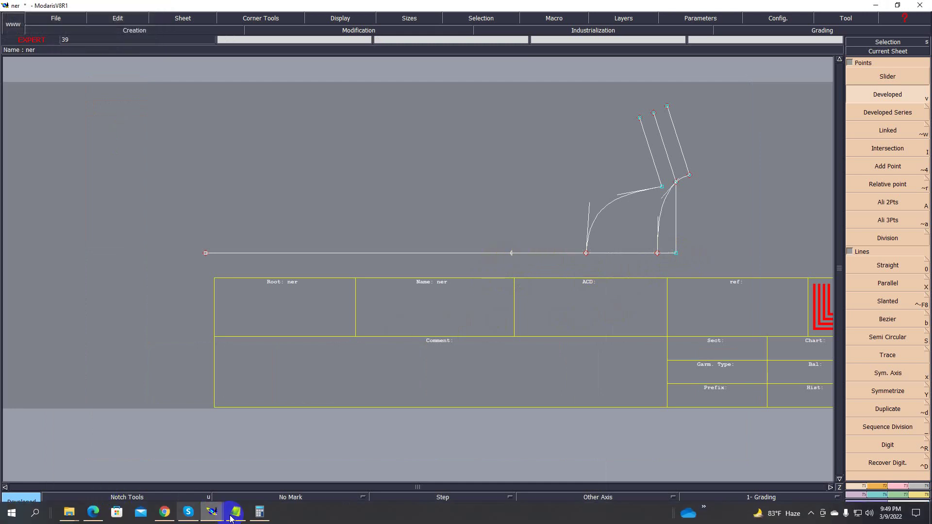
Check the chest position in the specification PDF and add a developed point 2.5 cm below the armhole-drop point on the centre line.
left_click(100, 514)
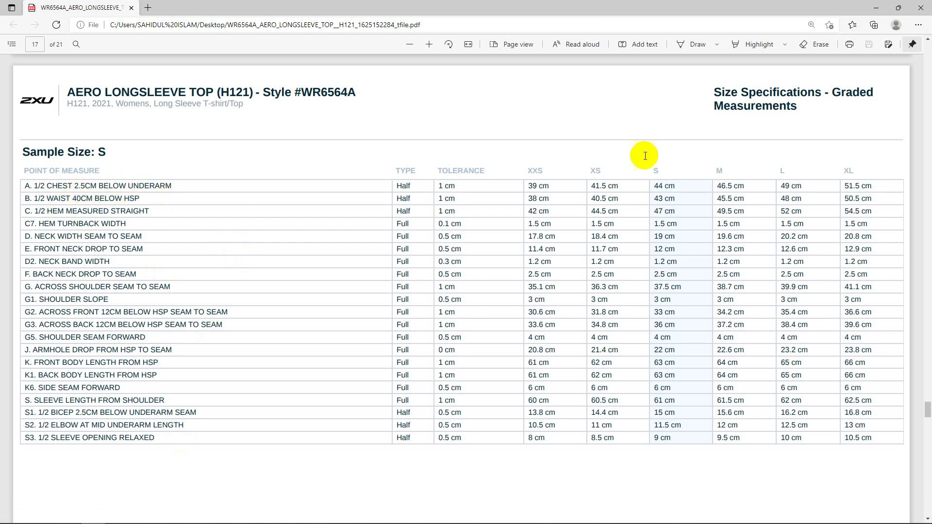
left_click(874, 13)
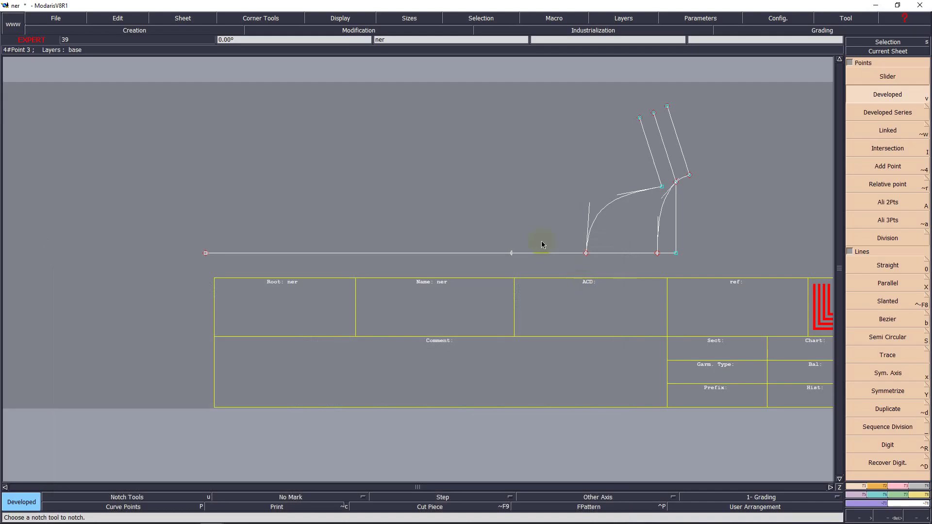
left_click(511, 253)
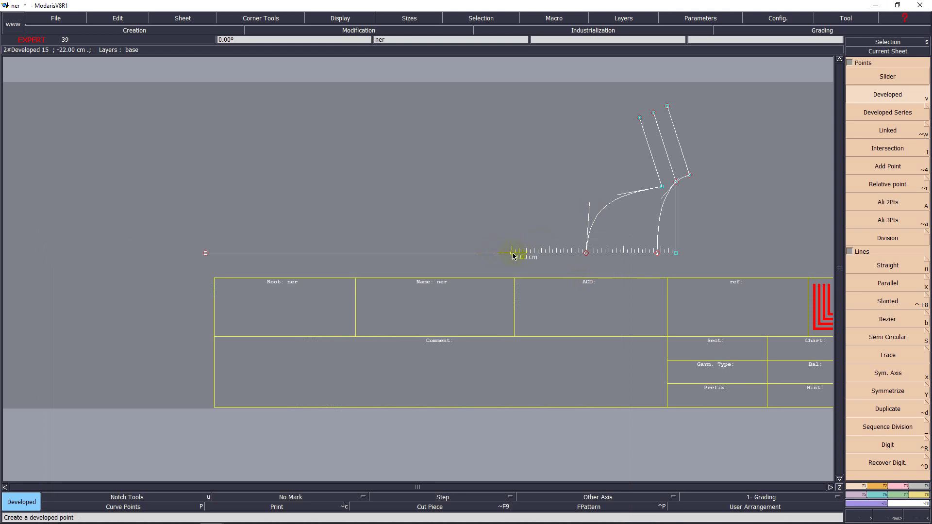
left_click(513, 253)
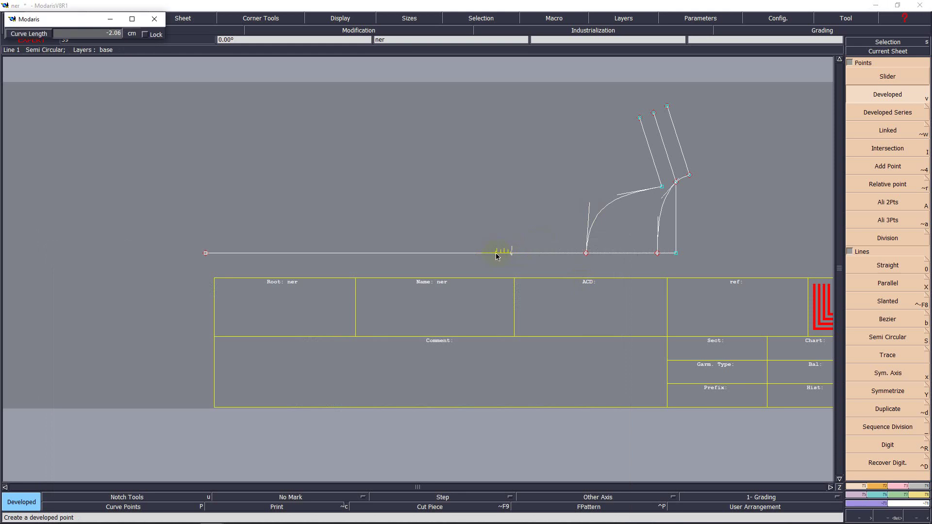
type("-23")
key("Return")
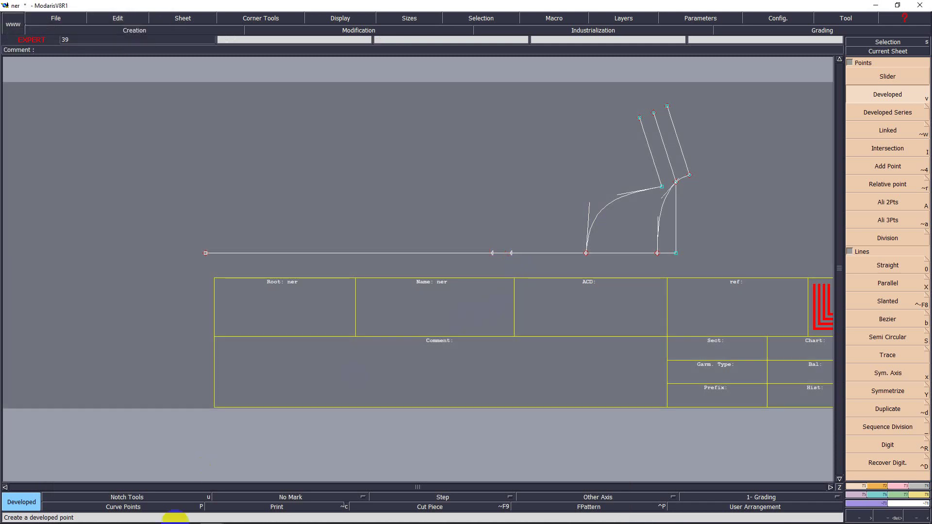
Check the size S half chest in the specification PDF and draw a 22 cm line perpendicular to the centre line from the chest point.
mouse_move(175, 522)
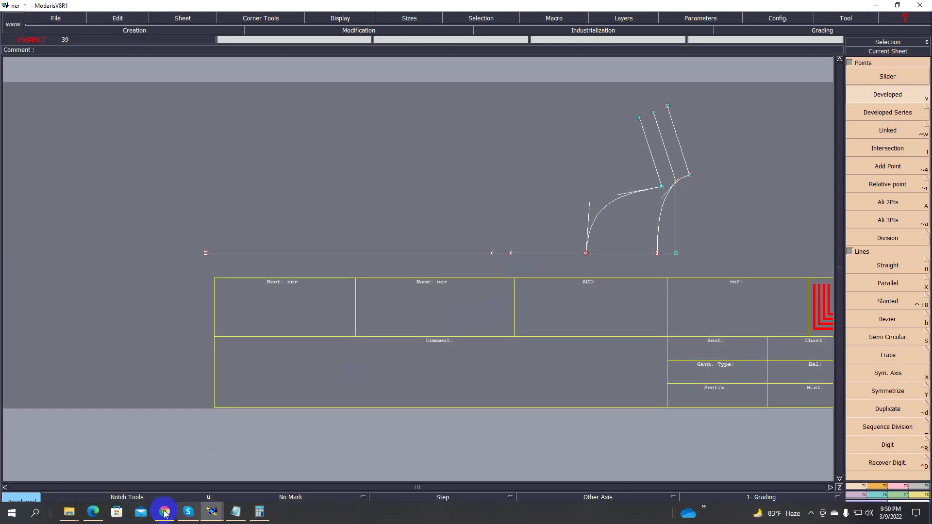
left_click(89, 517)
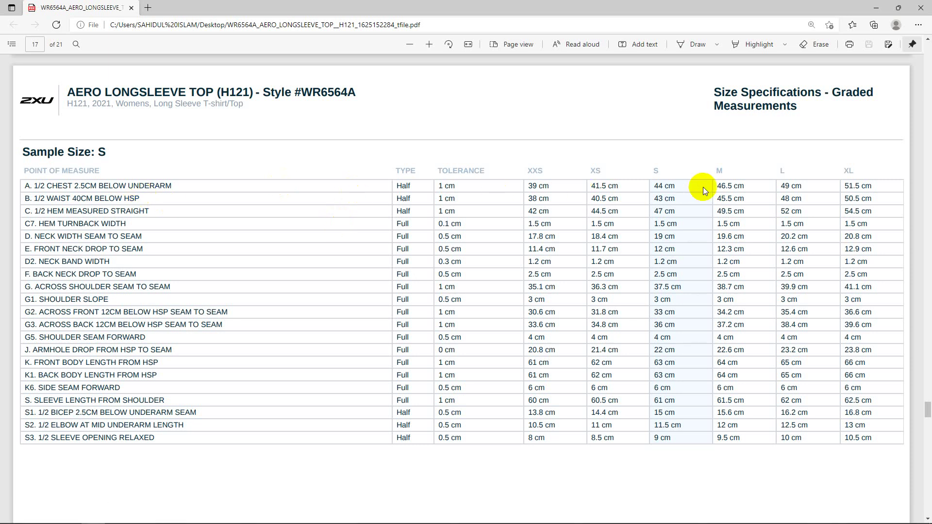
left_click(877, 8)
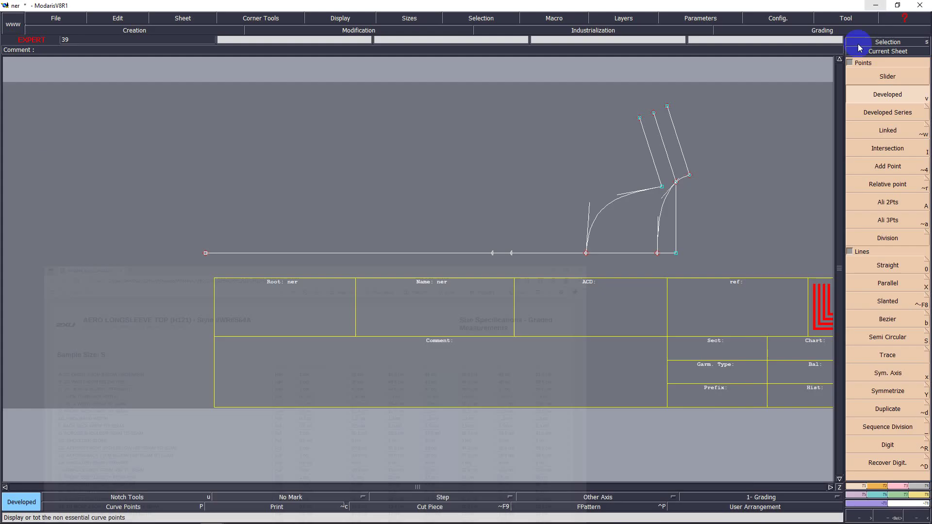
key("0")
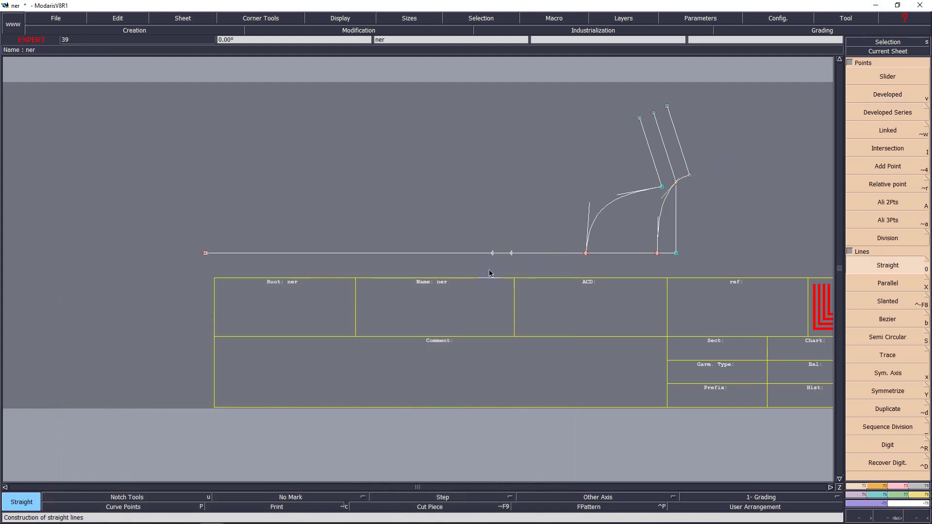
left_click(492, 253)
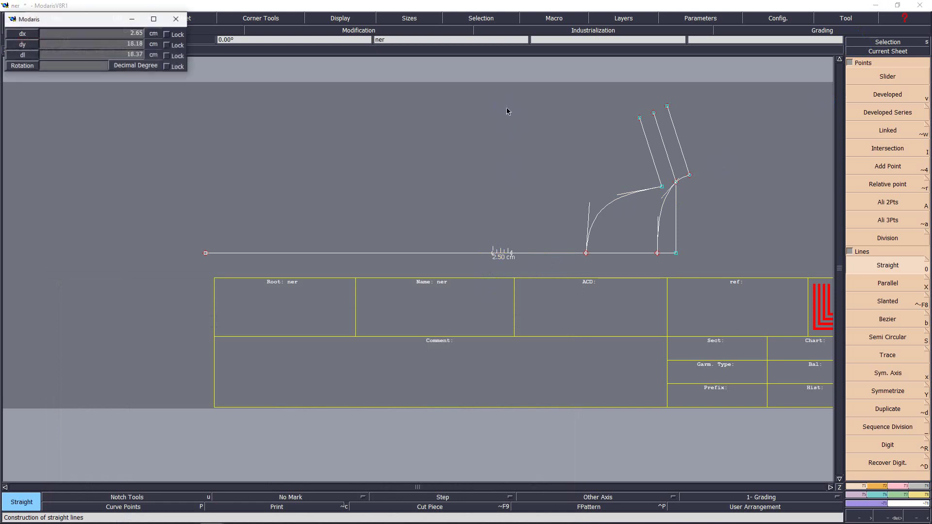
key("Down")
key("Down")
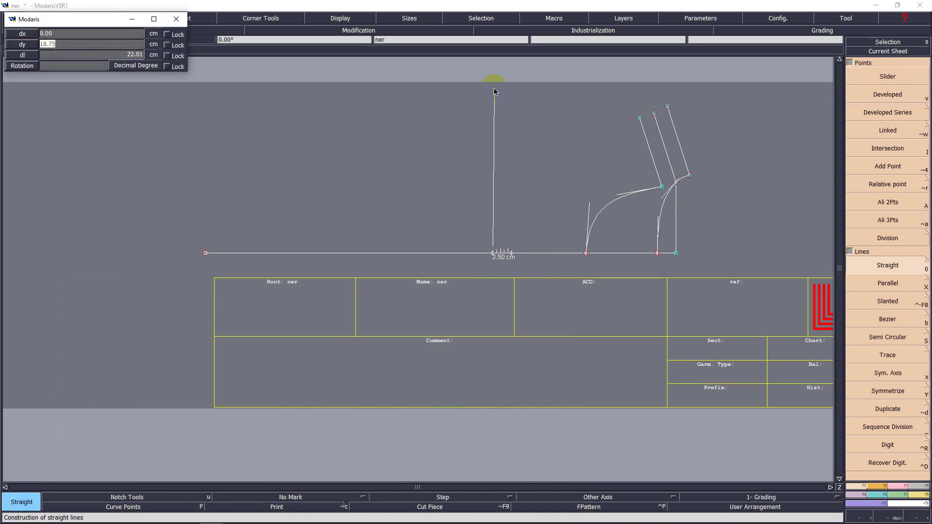
type("22")
key("Return")
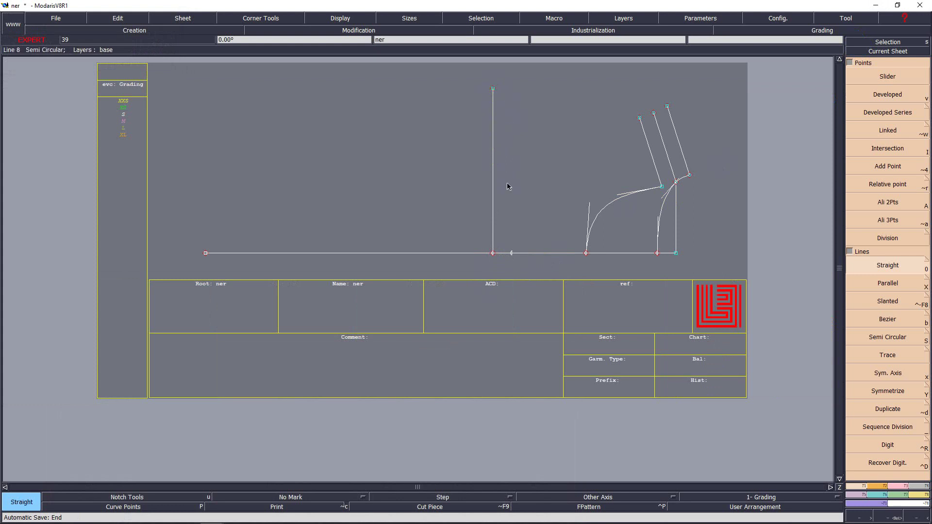
Check the waist position in the specification PDF's measurement sketch and size table, and return to Modaris.
mouse_move(120, 520)
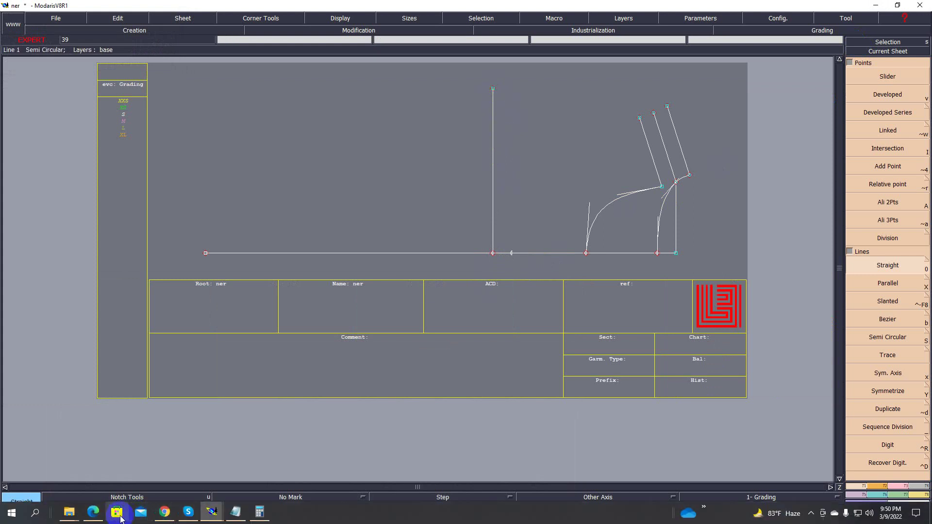
left_click(119, 516)
scroll(299, 351, "up", 5)
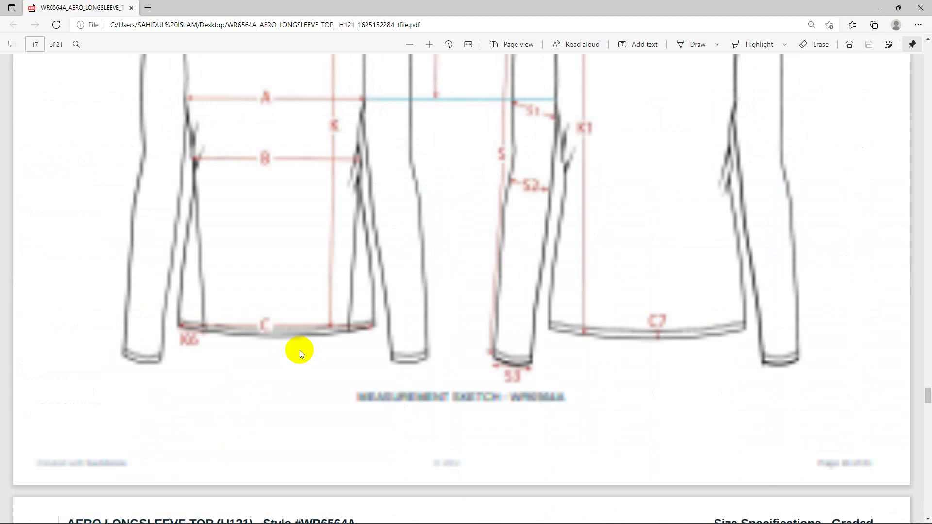
scroll(299, 351, "up", 2)
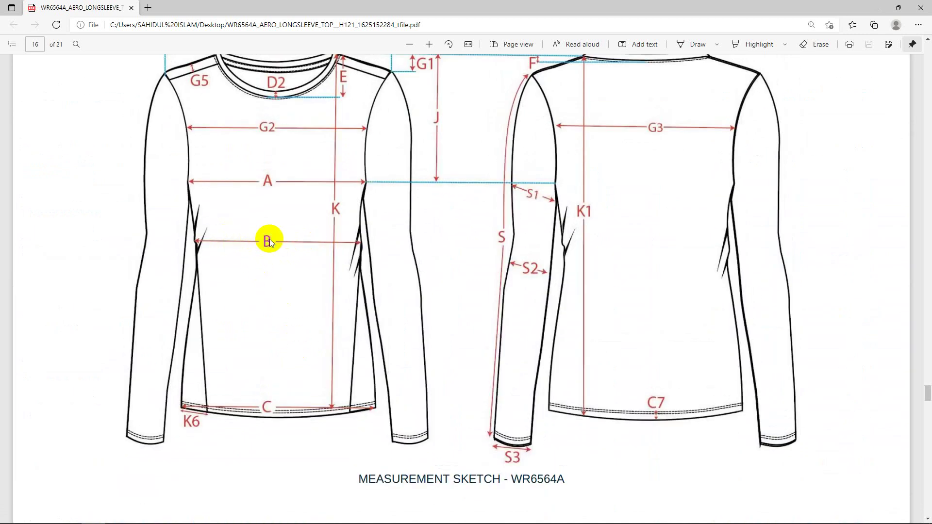
scroll(268, 253, "down", 10)
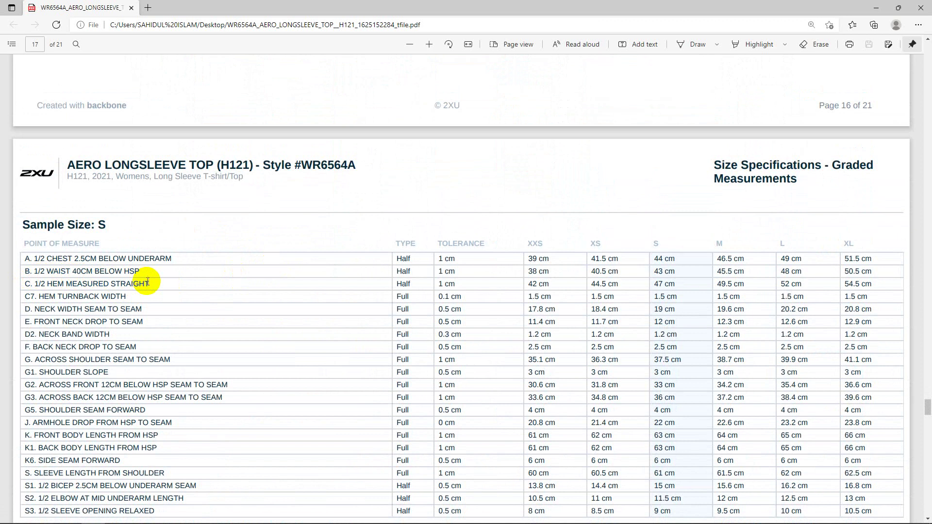
left_click(877, 9)
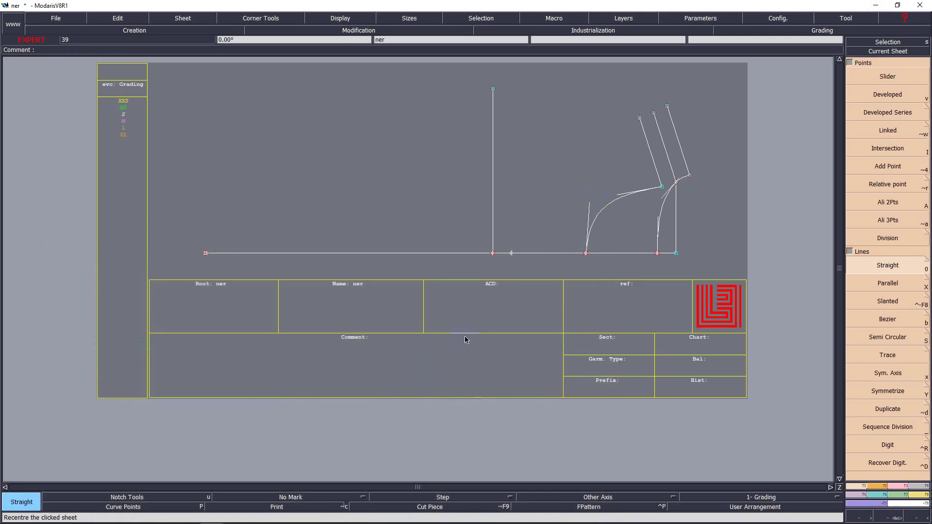
Place a developed point for the waist on the centre line, 40 cm from its HSP end towards the hem.
key("v")
left_click(676, 249)
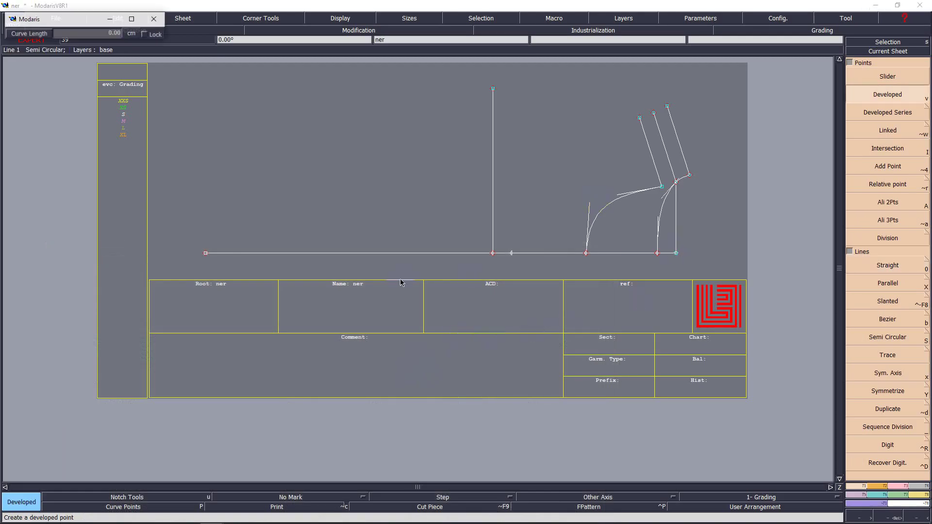
key("BackSpace")
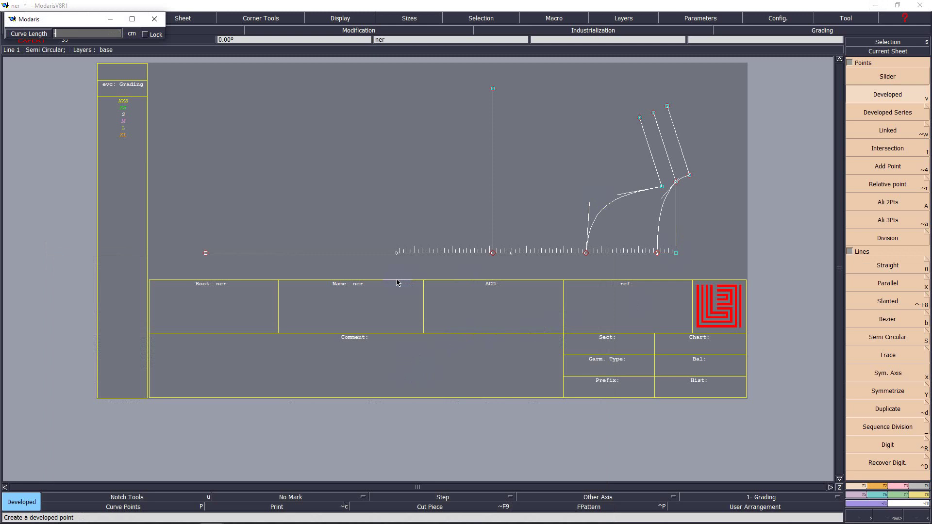
type("-40")
key("Return")
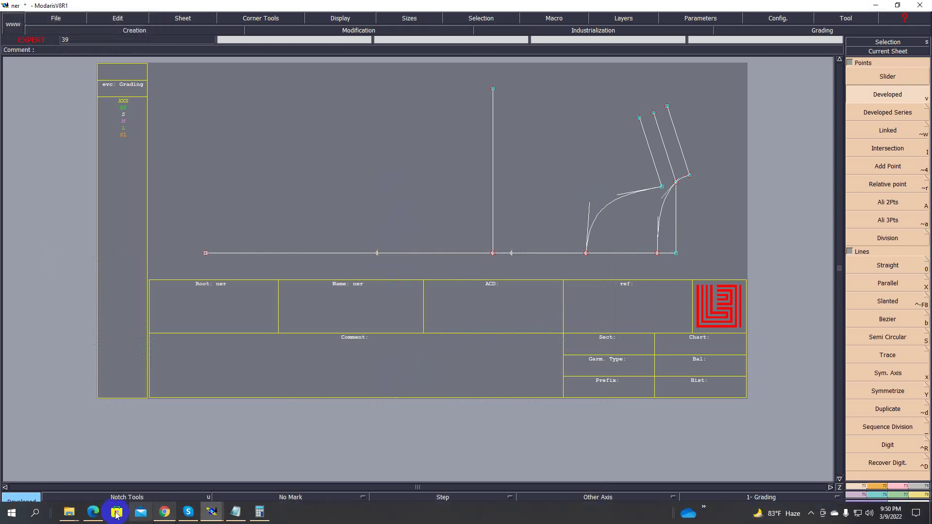
Check the size S half waist in the specification PDF and draw a 21.5 cm line perpendicular to the centre line from the waist point.
left_click(96, 512)
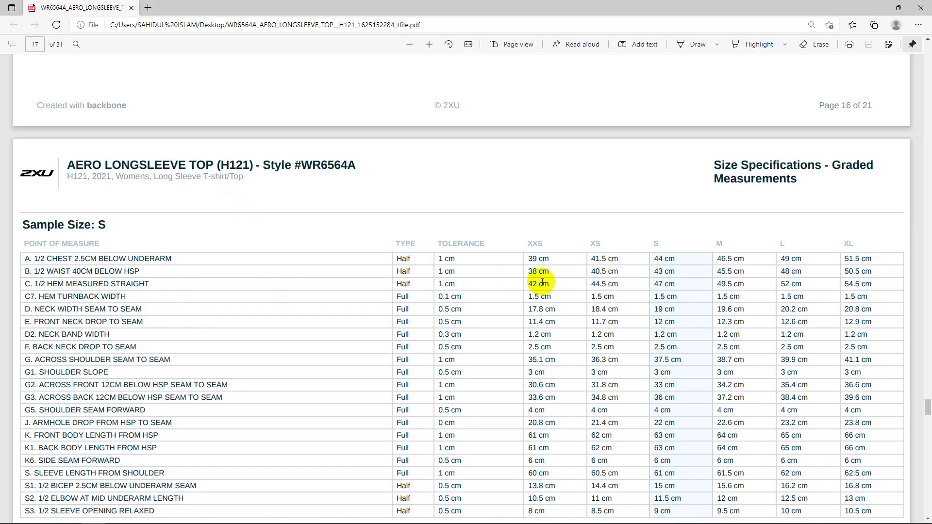
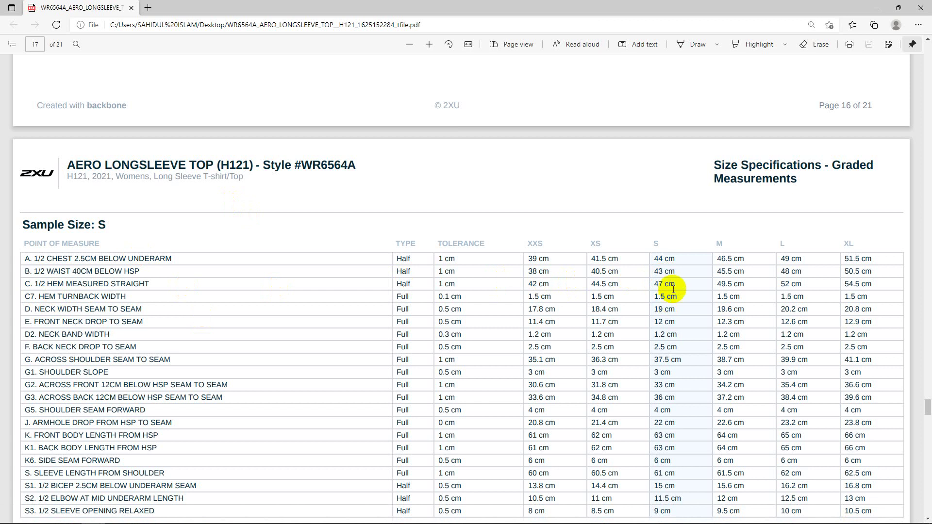
left_click(876, 8)
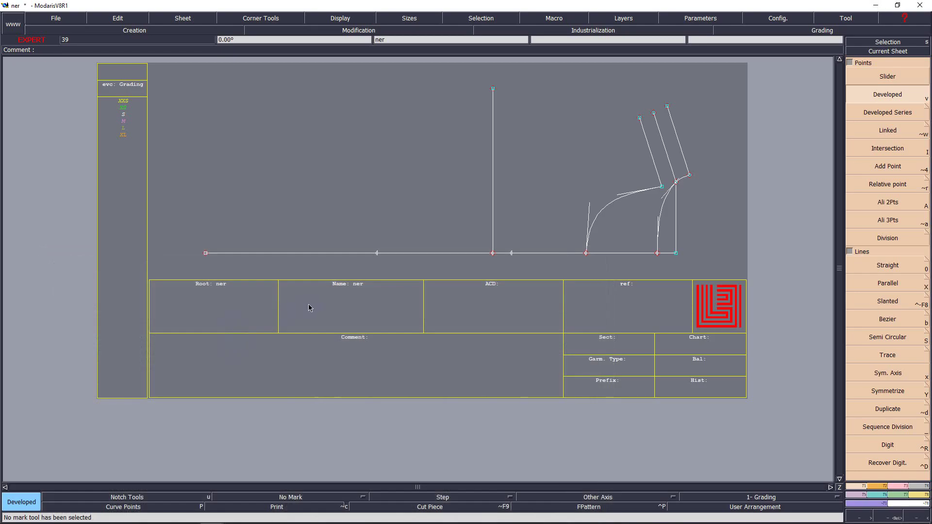
key("0")
left_click(377, 254)
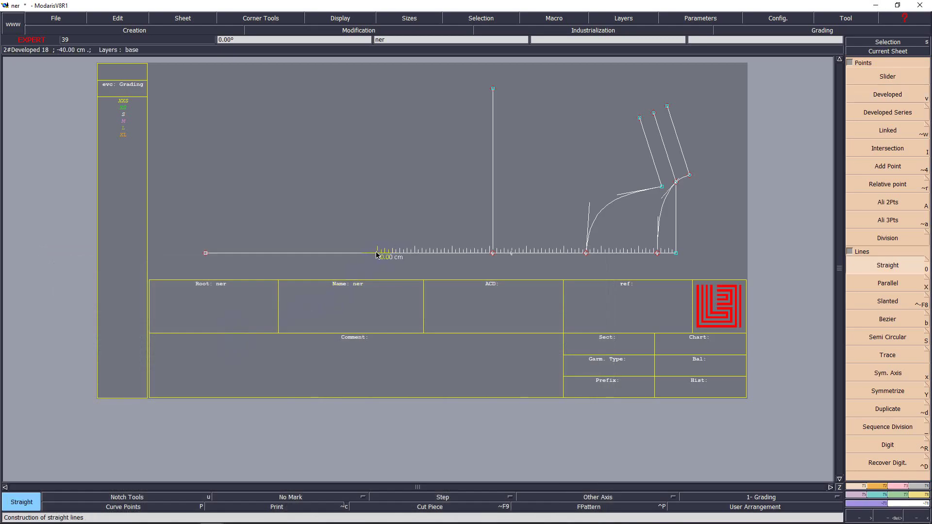
left_click(377, 252)
key("Down")
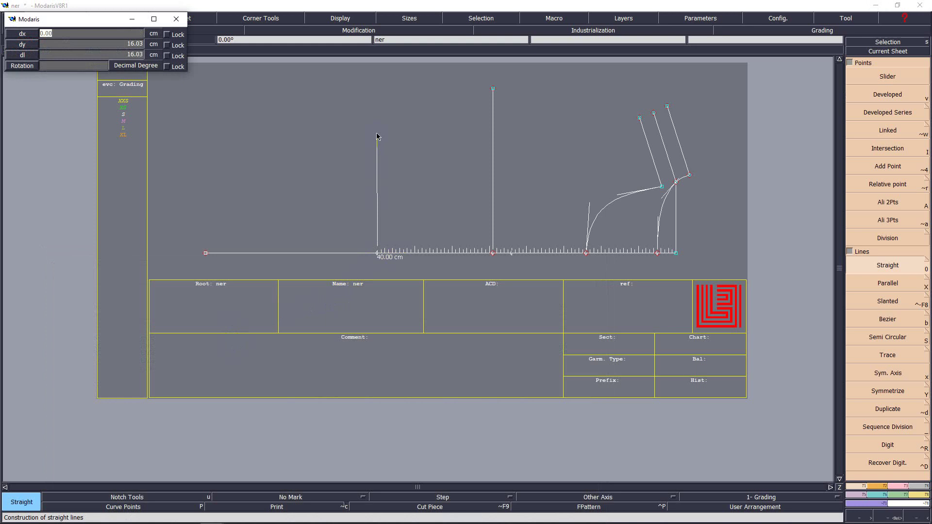
key("Tab")
type("21.4")
key("Return")
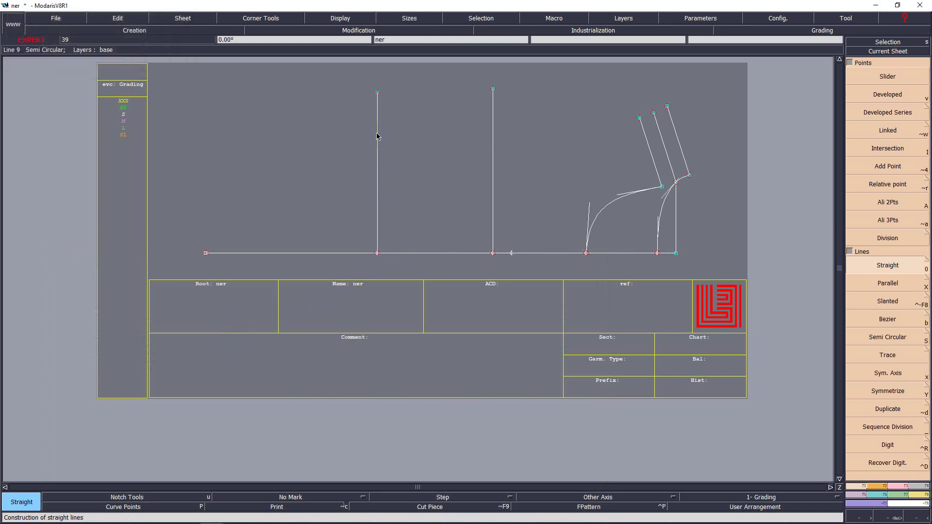
Place a developed point on the centre line 2 cm in from its hem end.
key("Home")
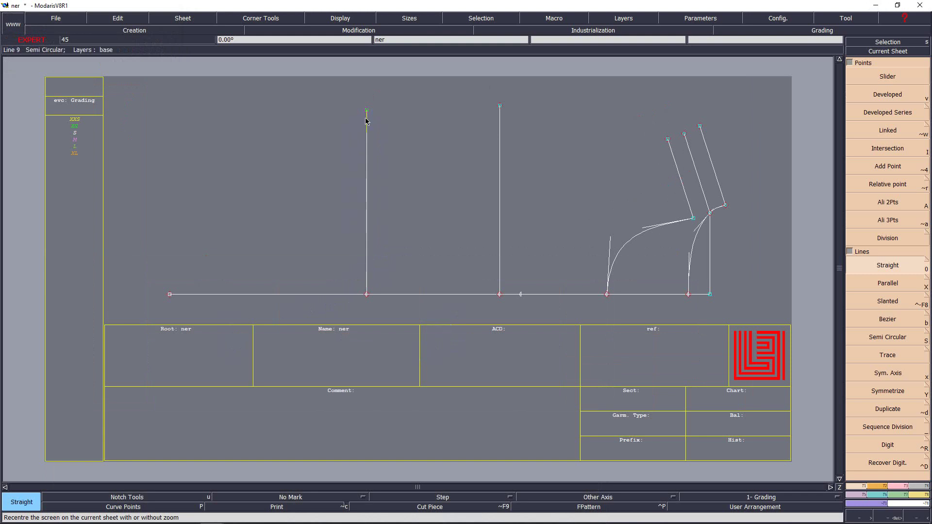
key("v")
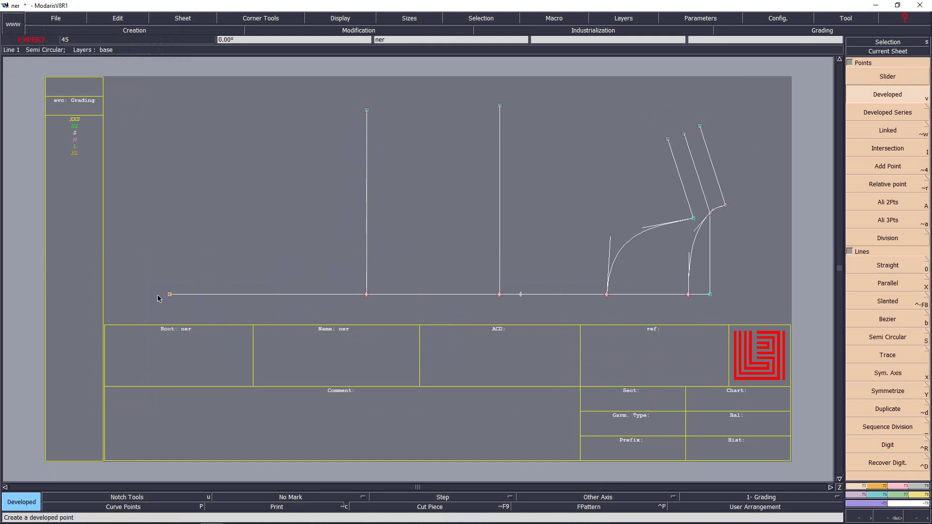
left_click(198, 294)
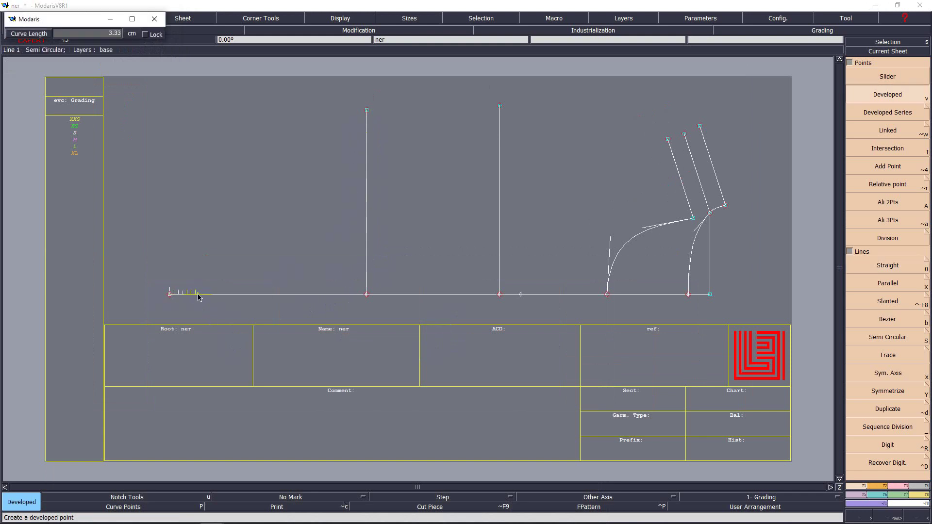
key("Return")
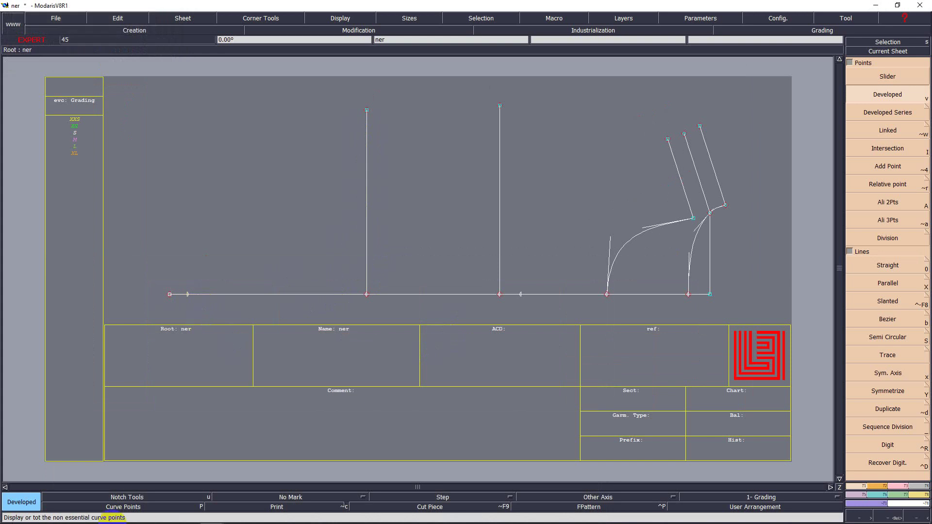
Check the size S hem in the specification PDF and draw a perpendicular line from the 2 cm hem point, half of the 47 cm hem measurement long.
mouse_move(170, 520)
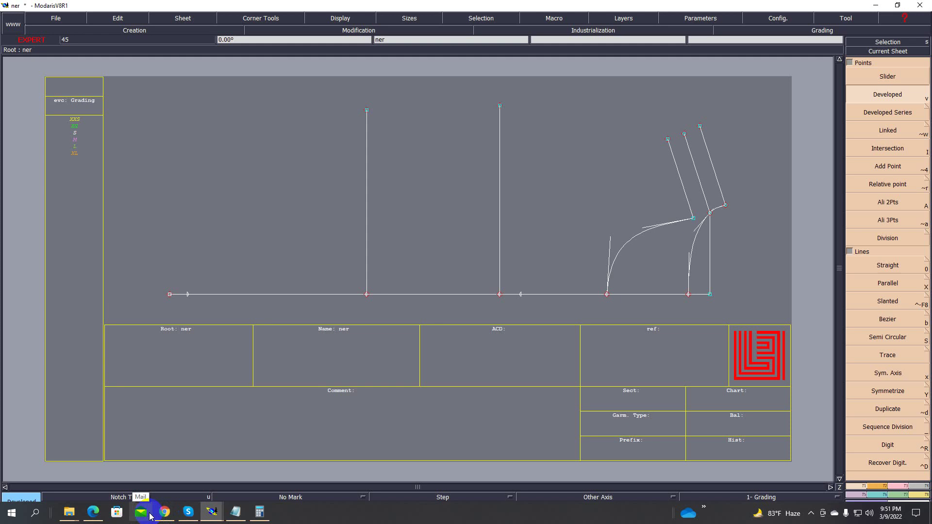
mouse_move(92, 512)
left_click(134, 456)
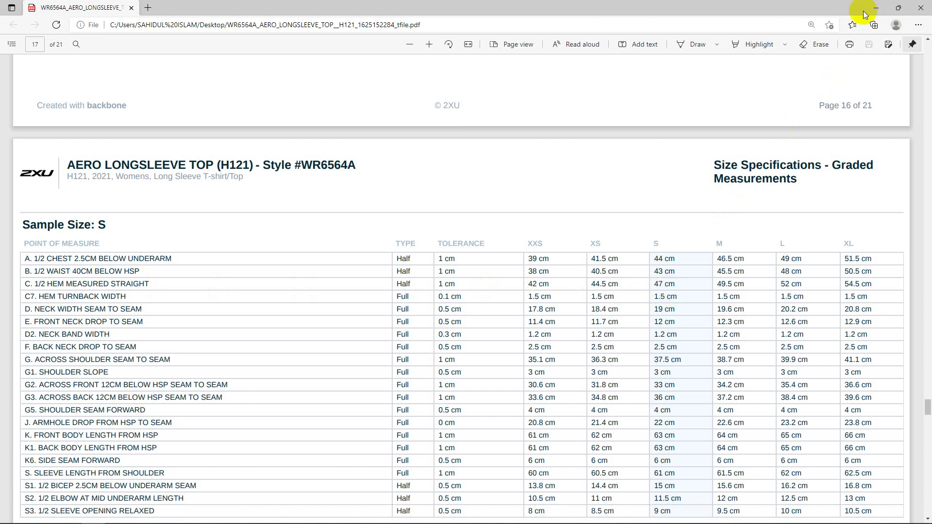
left_click(878, 10)
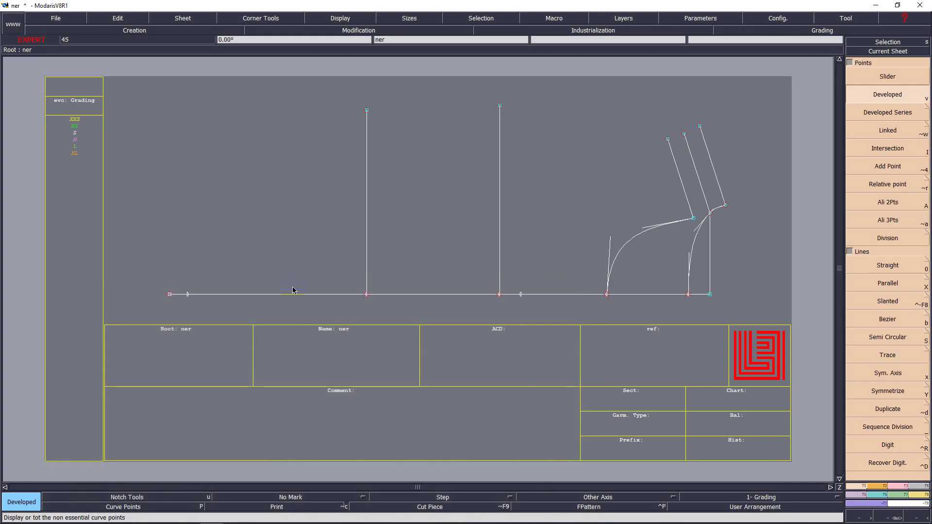
key("0")
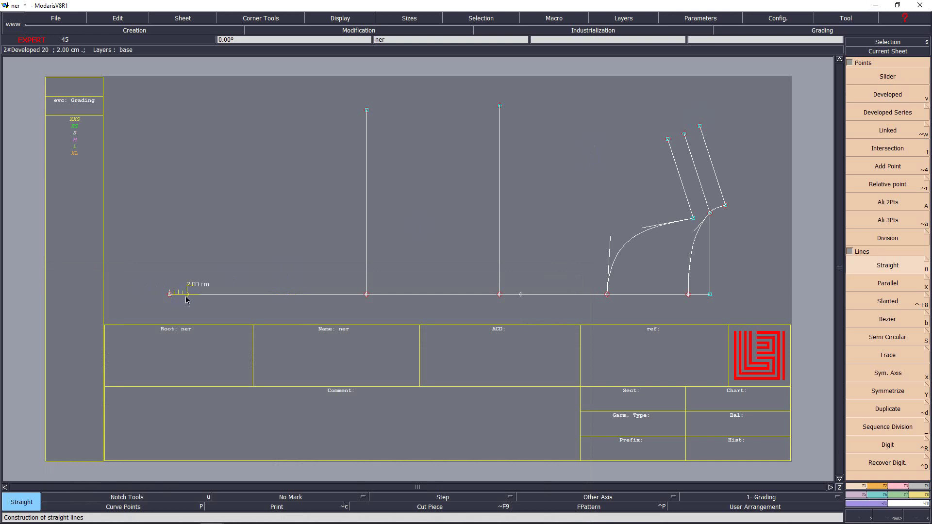
left_click(189, 295)
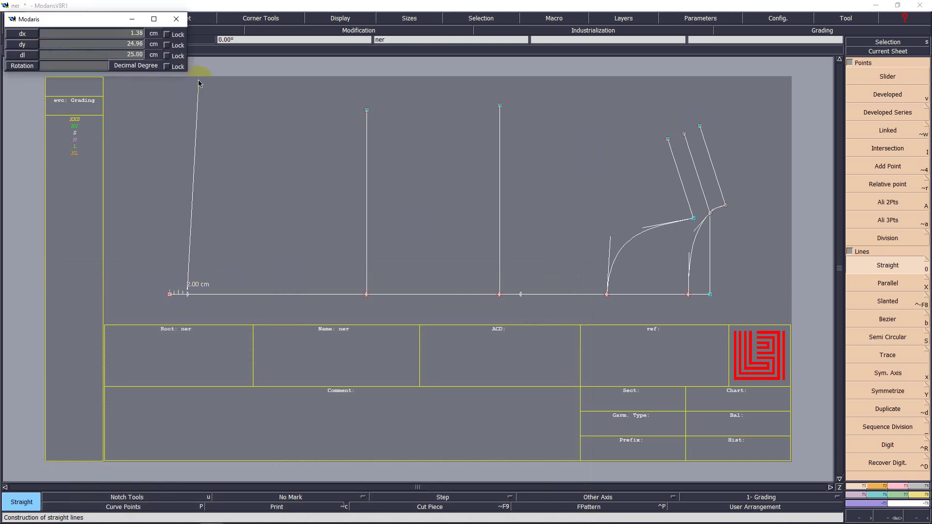
type("0")
key("Tab")
key("Return")
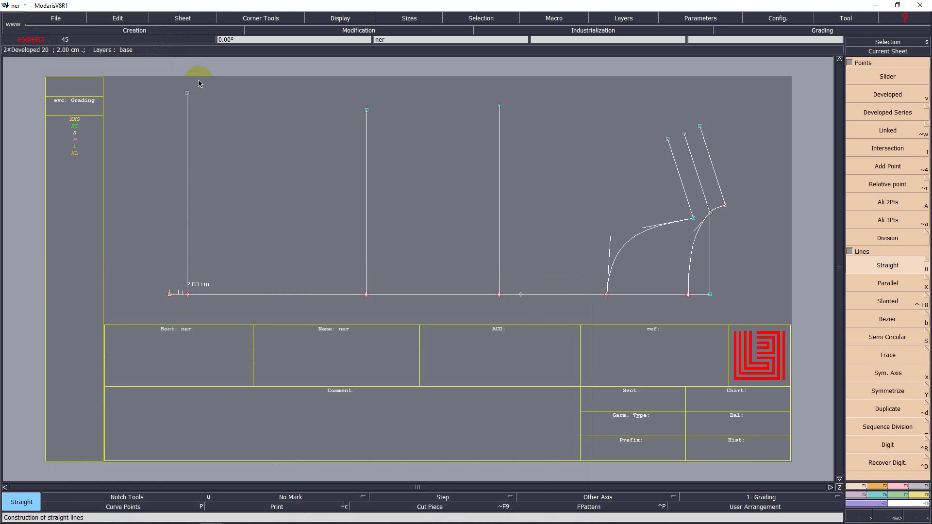
Draw a two-point Bezier line from the free end of the hem line to the hem end of the centre line.
key("Home")
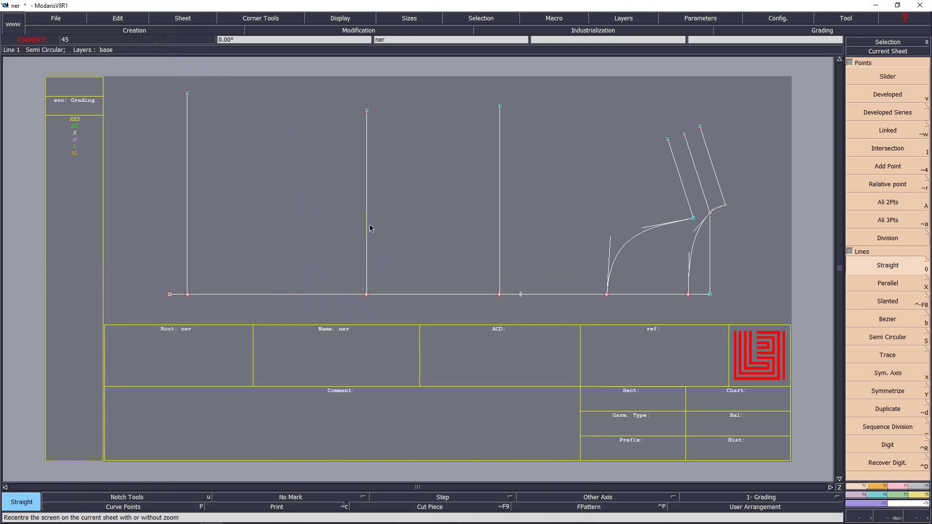
key("Return")
left_click_drag(729, 284, 739, 292)
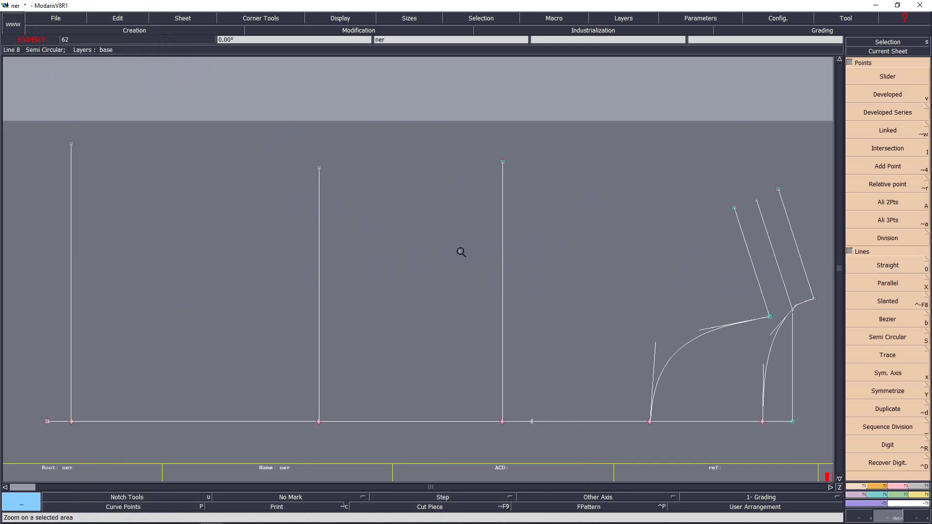
key("b")
left_click(71, 143)
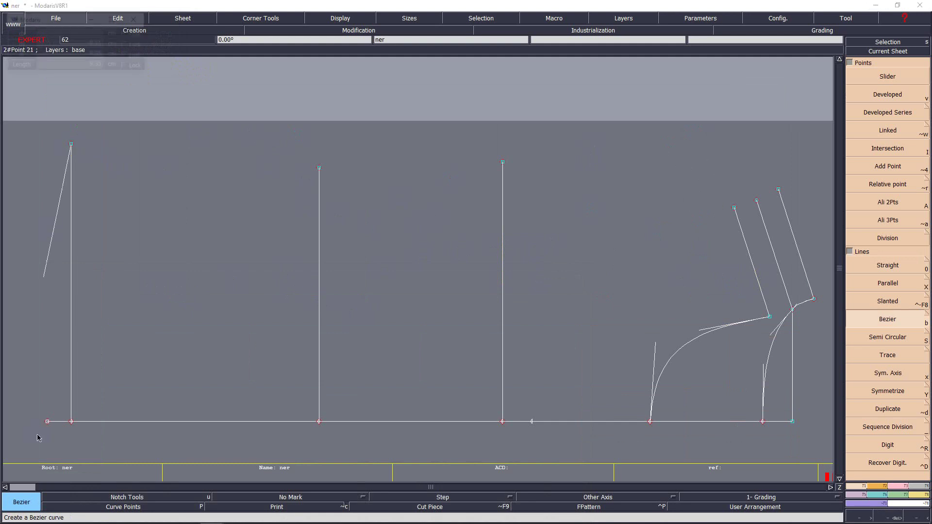
left_click(47, 422)
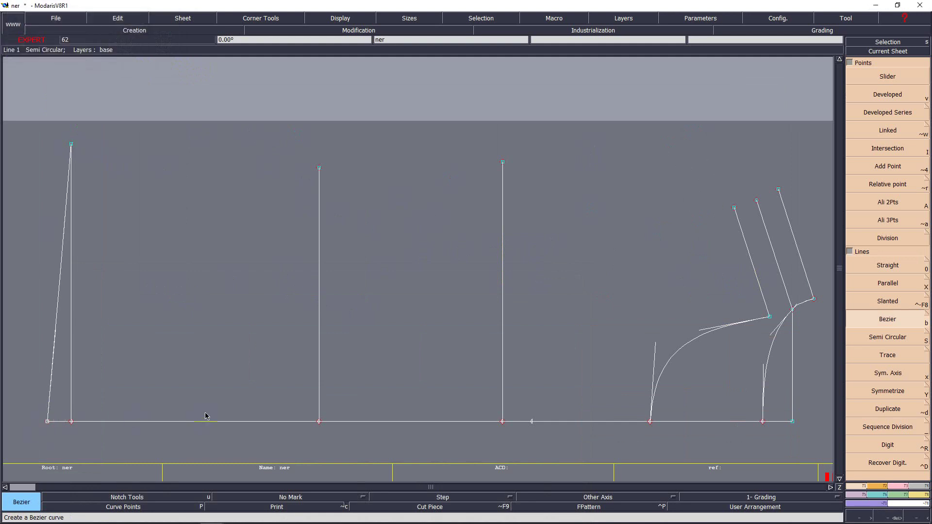
key("Home")
key("Return")
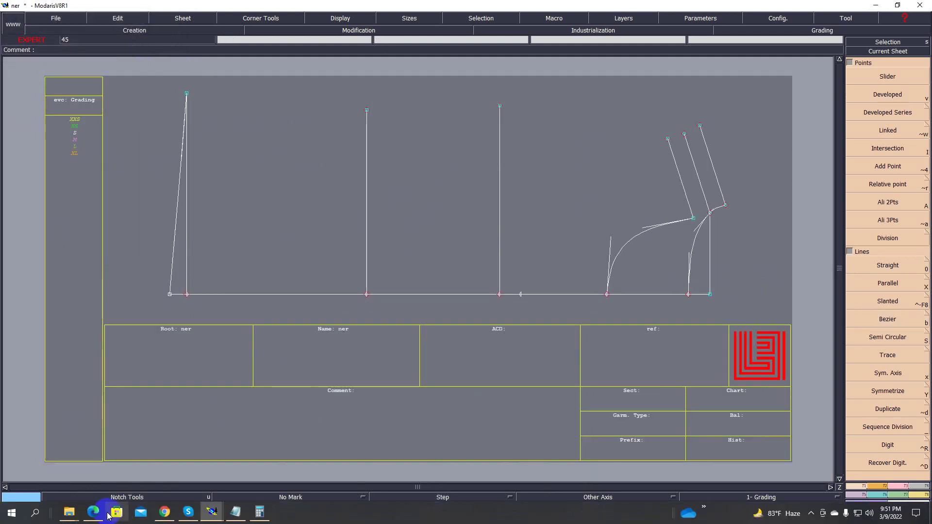
Switch to the specification PDF and examine the hem shape in the measurement sketch.
left_click(95, 515)
scroll(257, 292, "up", 10)
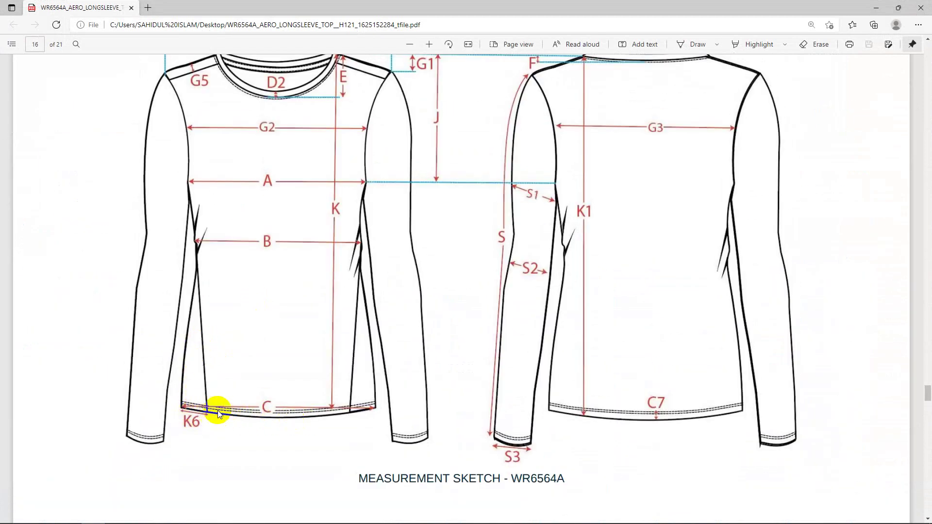
mouse_move(94, 514)
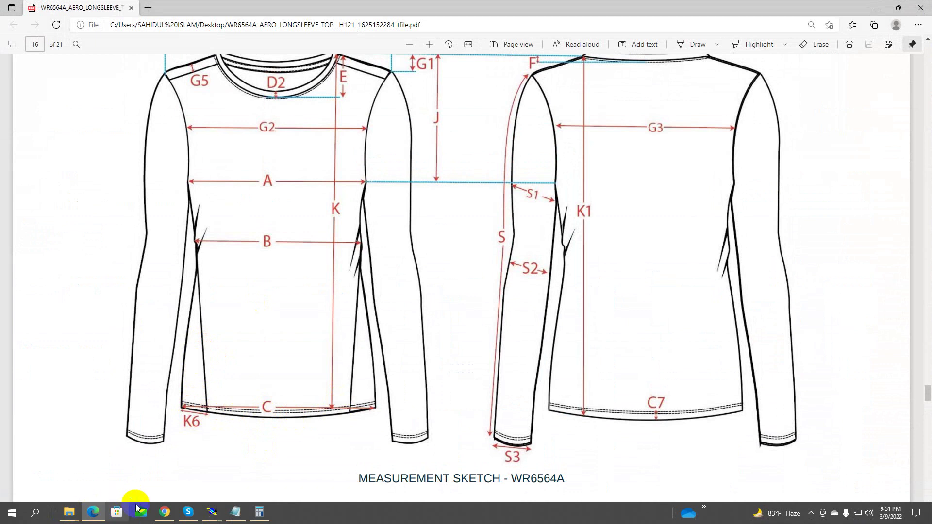
Bring up the other Modaris window with the finished pieces, close it and return to the specification PDF's measurement sketch.
left_click(209, 510)
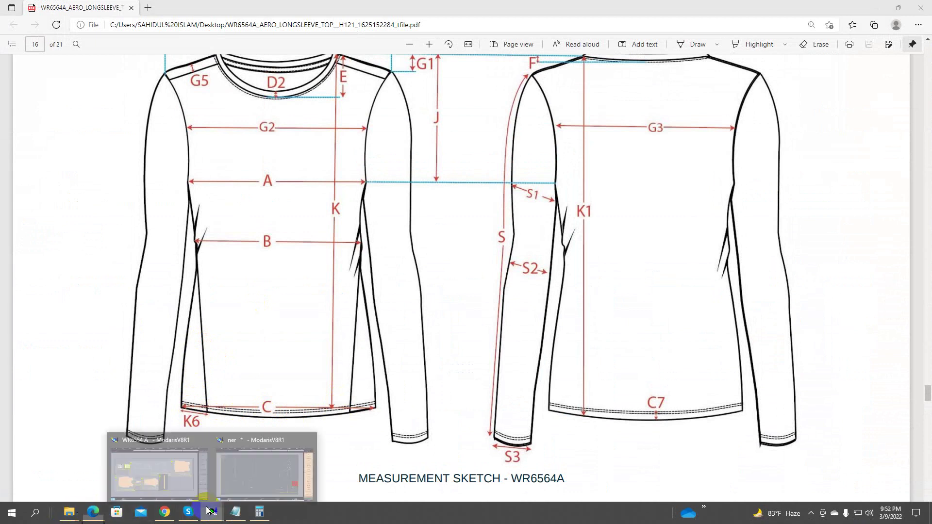
left_click(165, 476)
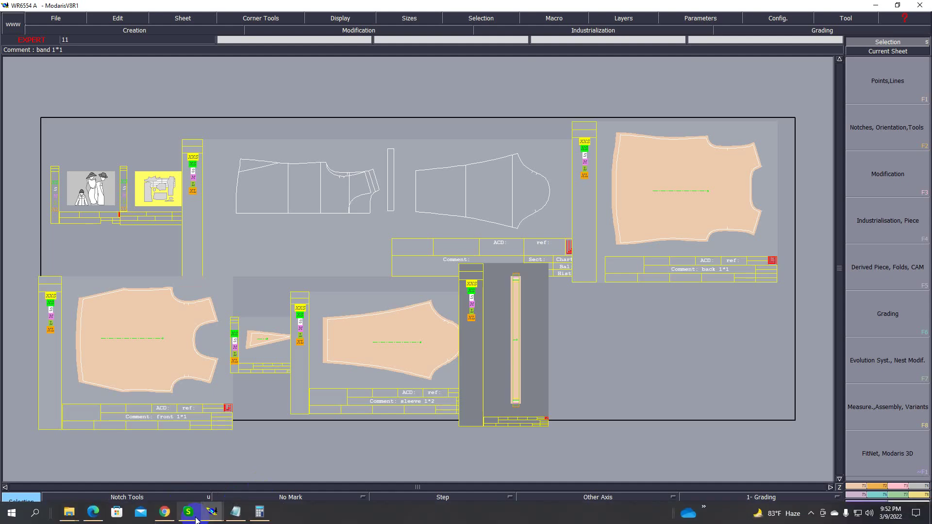
left_click(208, 513)
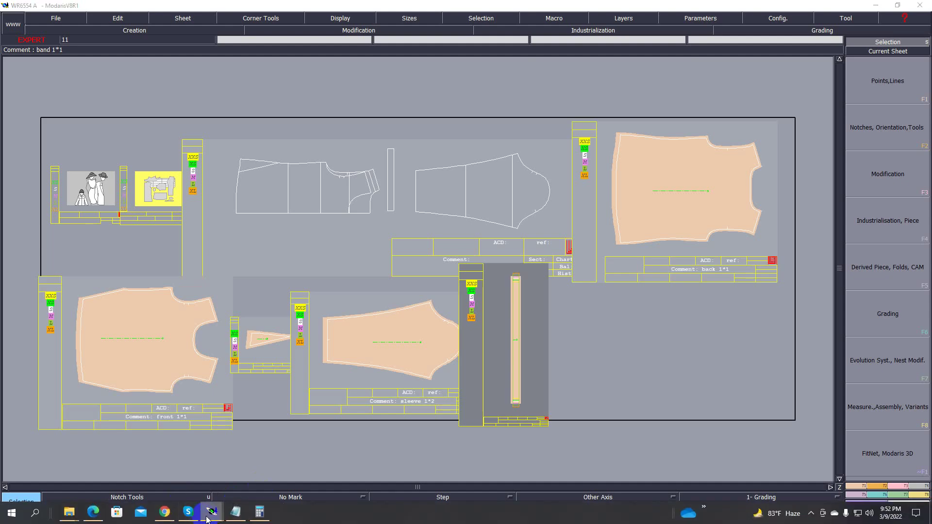
left_click(920, 5)
left_click(505, 293)
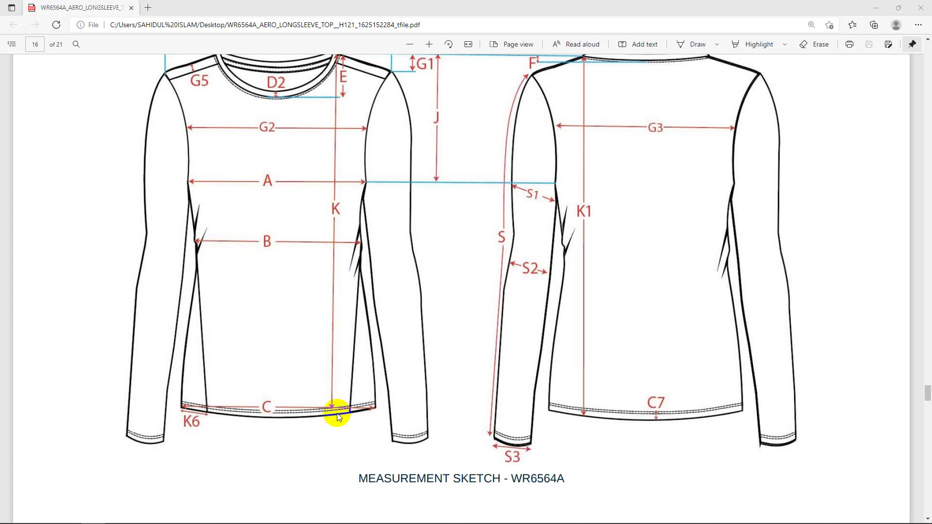
Return to Modaris and reshape the hem Bezier line into a smooth curve, squaring its tangents at the centre line and the side end.
left_click(220, 517)
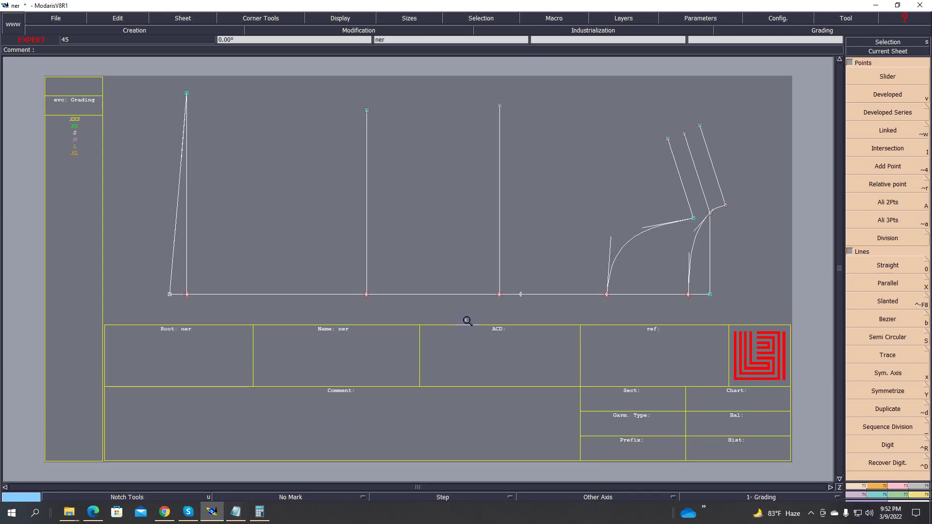
left_click_drag(203, 198, 273, 314)
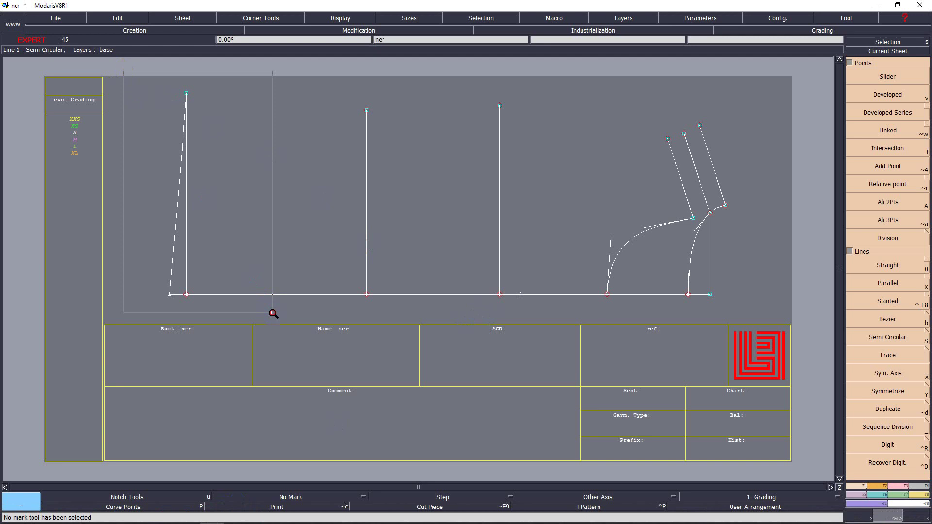
key("r")
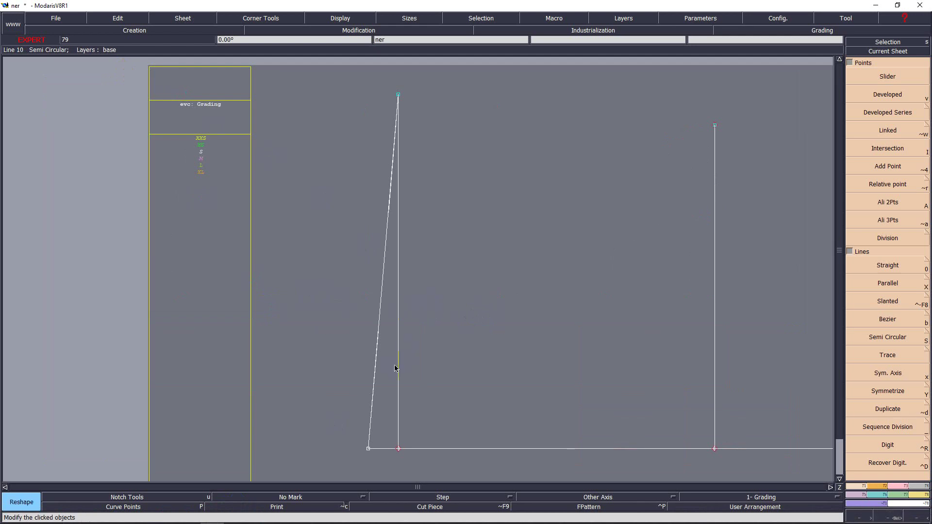
left_click_drag(382, 339, 363, 264)
left_click_drag(389, 212, 398, 195)
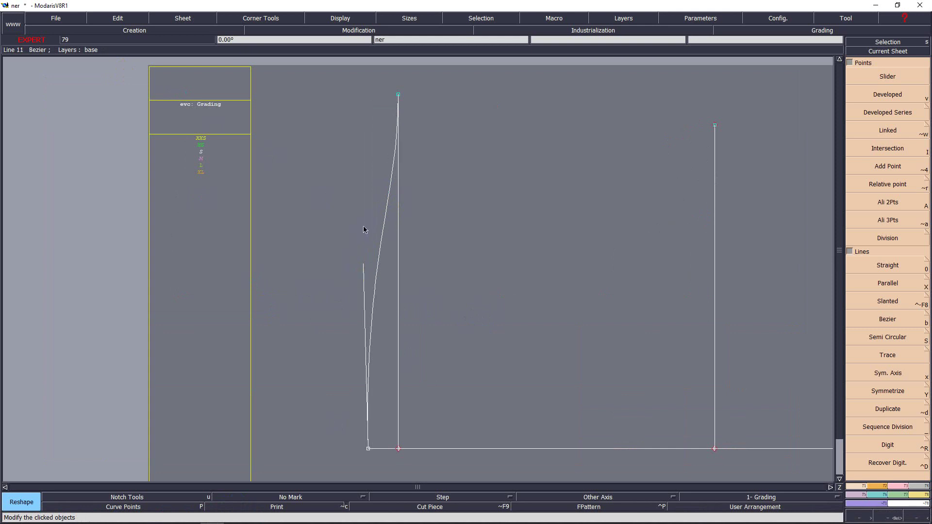
left_click_drag(361, 275, 365, 225)
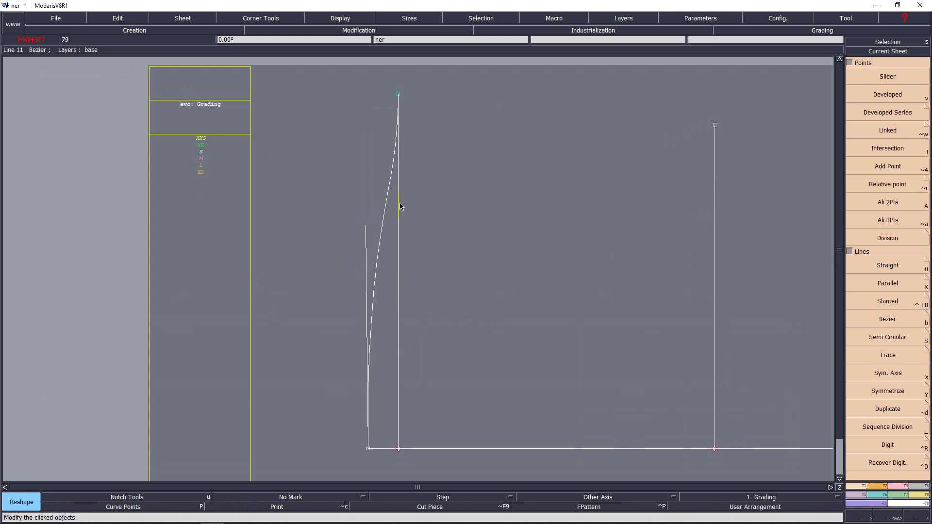
left_click_drag(400, 163, 400, 168)
left_click_drag(365, 235, 366, 236)
Draw the side seam as a three-point Bezier from the hem line's free end through the waist line's end to the chest line's end.
key("Home")
key("Return")
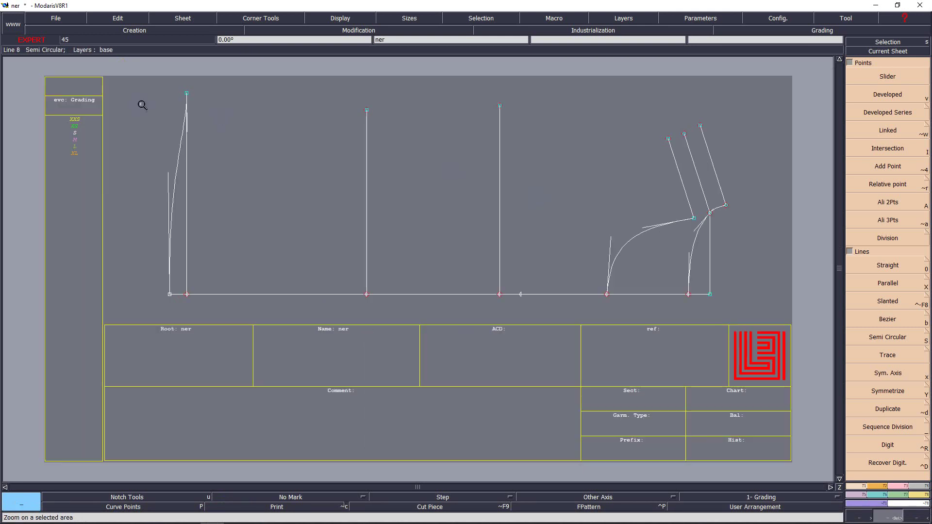
left_click_drag(113, 88, 649, 289)
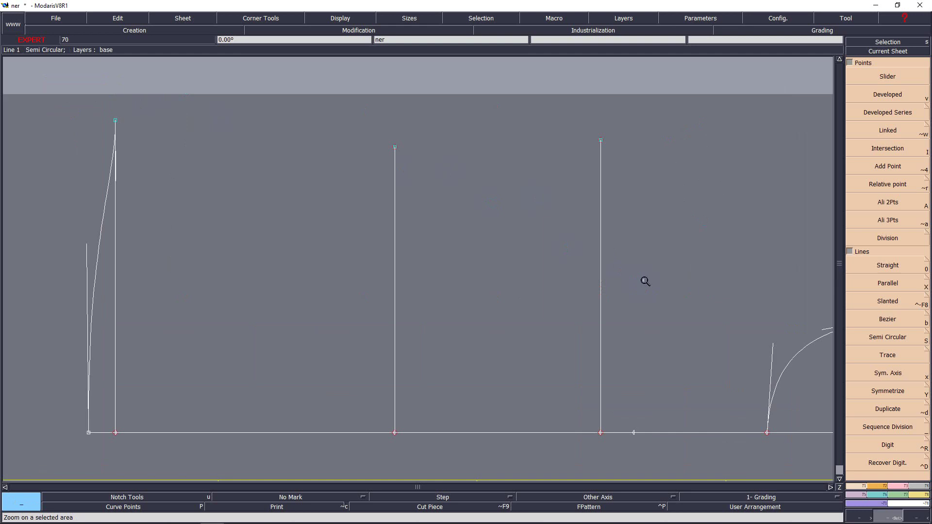
key("b")
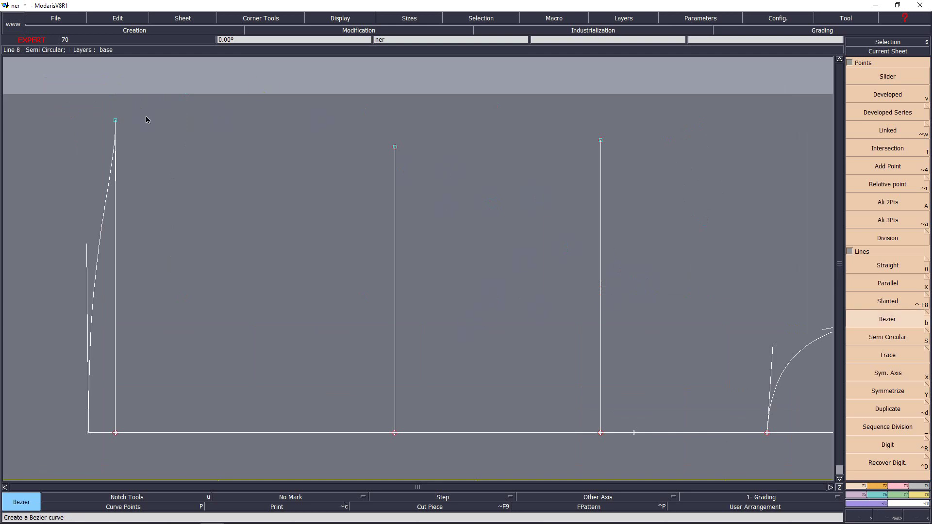
left_click(115, 119)
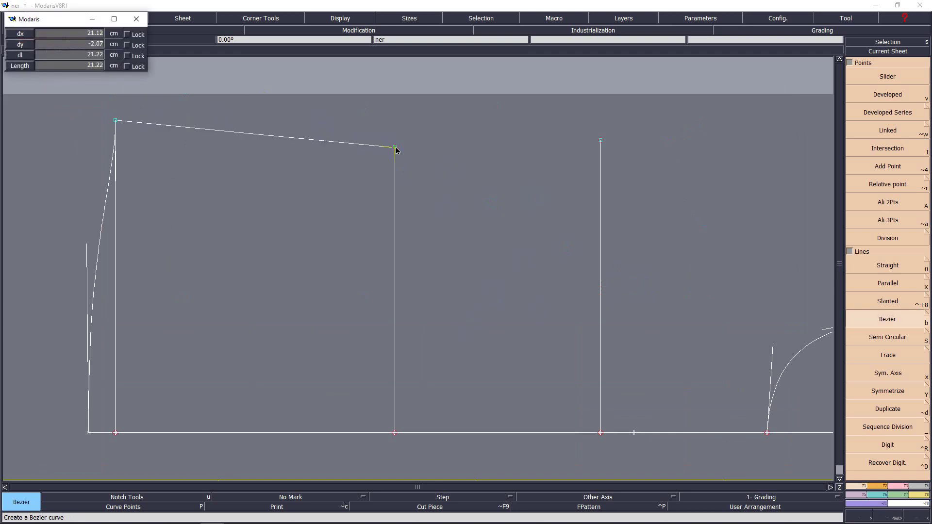
left_click(396, 147)
left_click(602, 140)
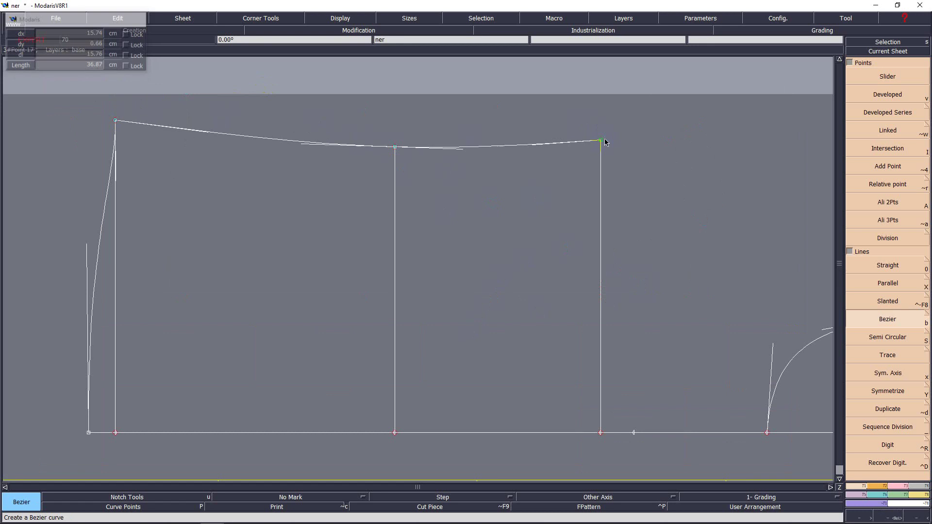
Reshape the side seam's tangent at the hem end so the curve leaves the hem corner squarely.
key("Home")
key("Return")
left_click_drag(118, 68, 513, 191)
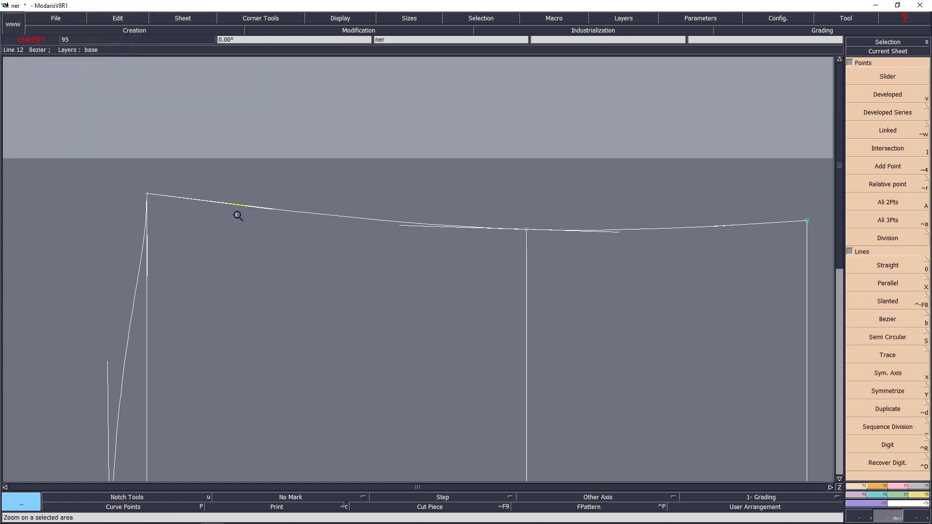
key("r")
left_click(231, 202)
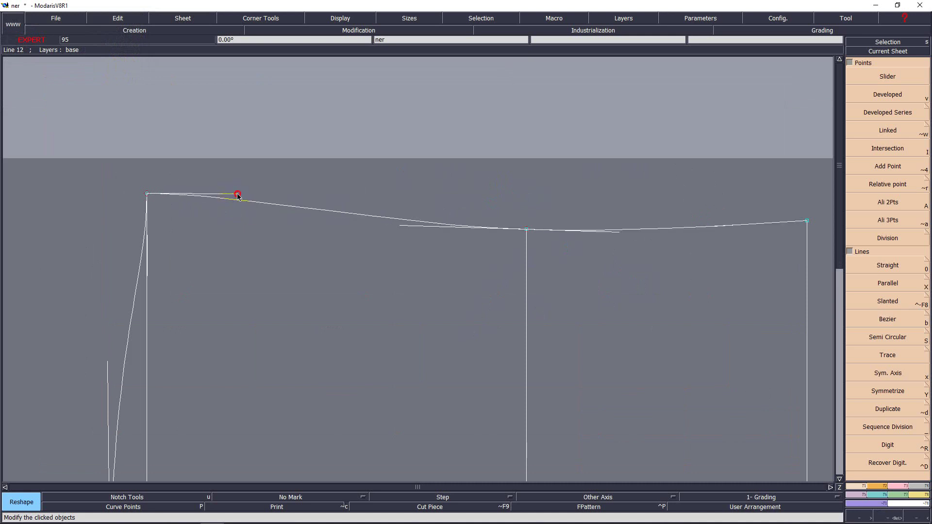
left_click(237, 194)
Reshape the side seam's tangent at the chest end to smooth the curve between waist and chest.
key("Home")
key("Return")
left_click_drag(316, 74, 527, 216)
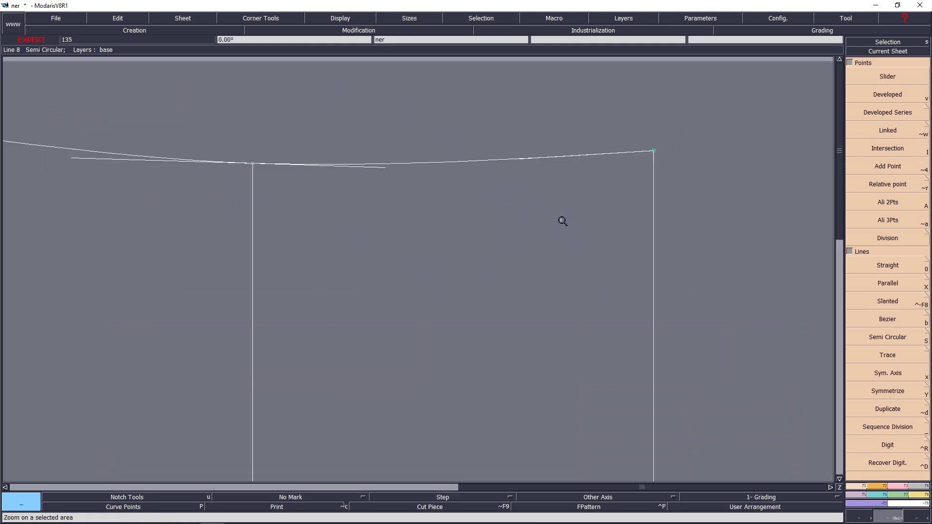
left_click(560, 158)
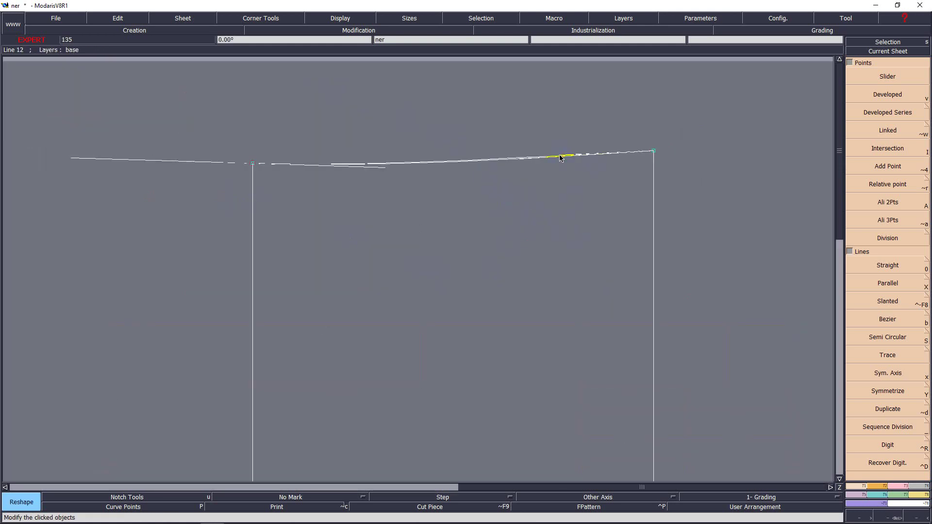
left_click(560, 158)
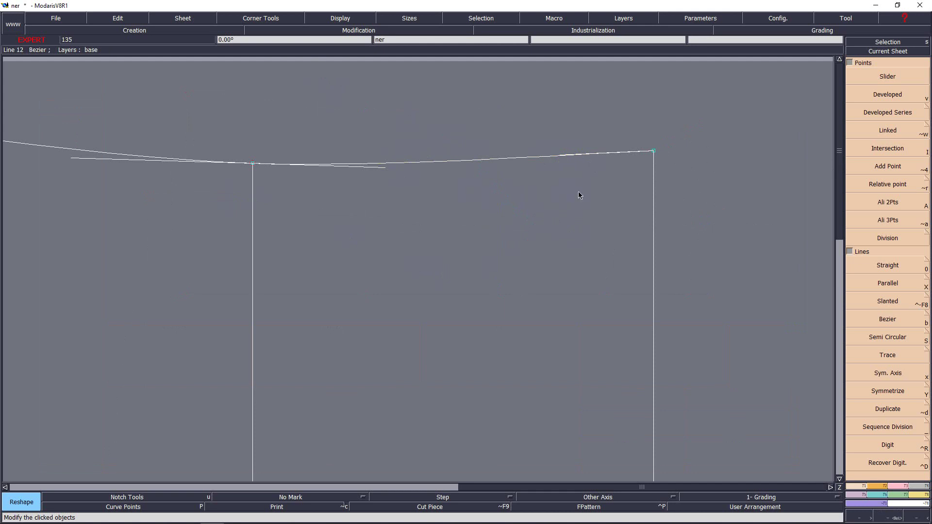
Lengthen the side seam by 2.50 cm beyond the chest line towards the underarm.
key("Home")
key("Return")
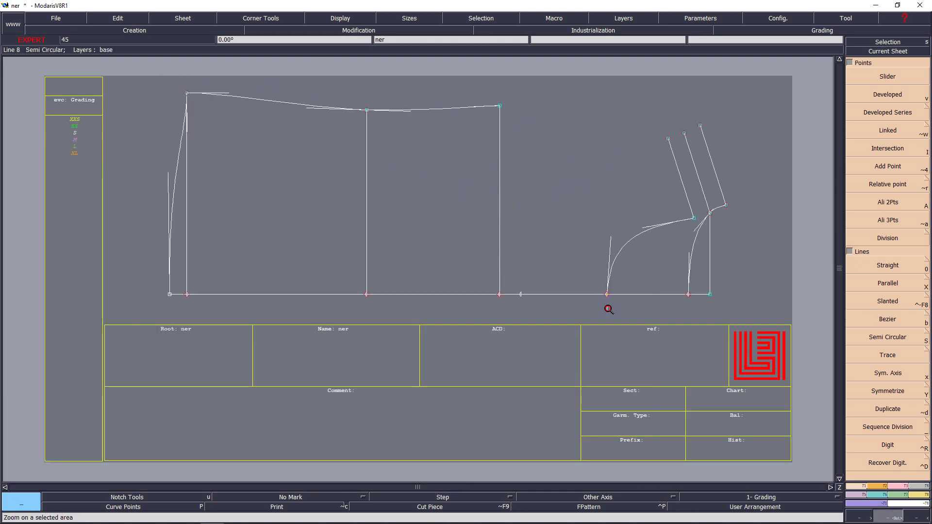
left_click_drag(608, 309, 625, 321)
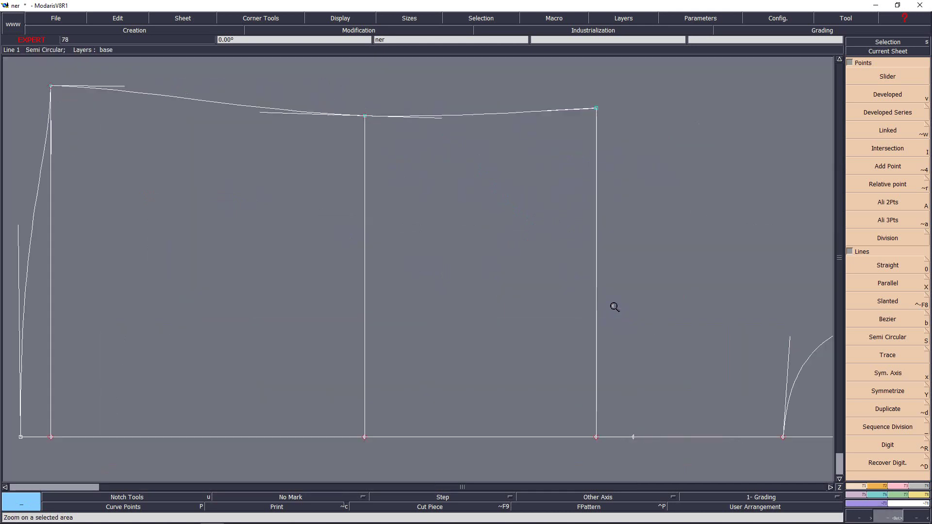
key("Home")
key("Return")
left_click_drag(398, 74, 705, 339)
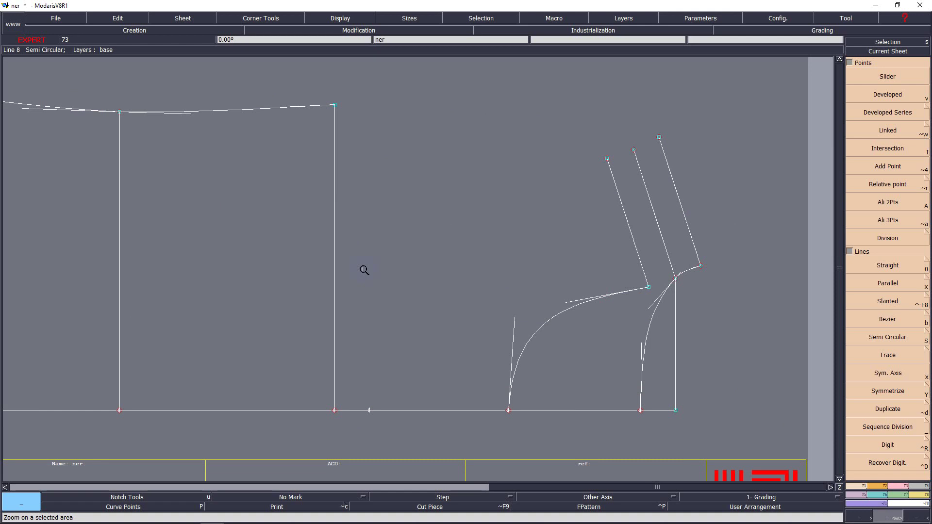
key("l")
left_click(334, 109)
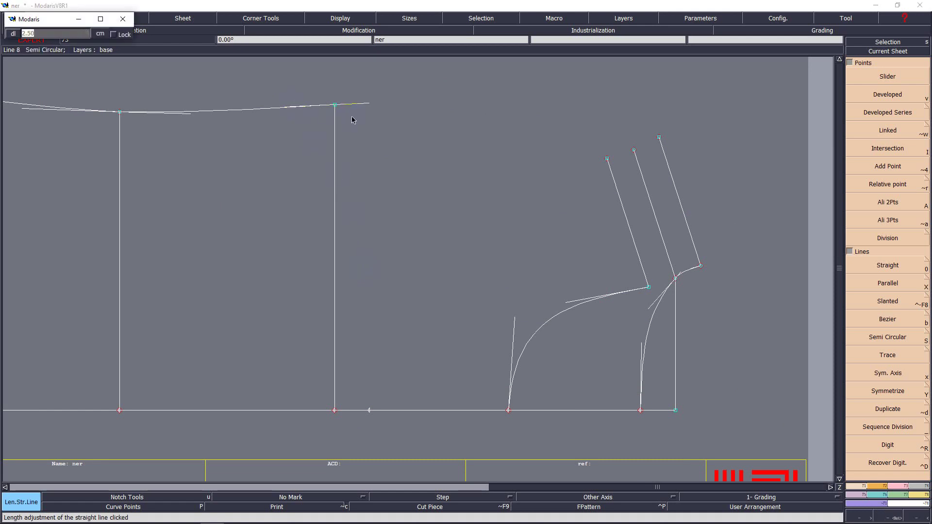
key("Return")
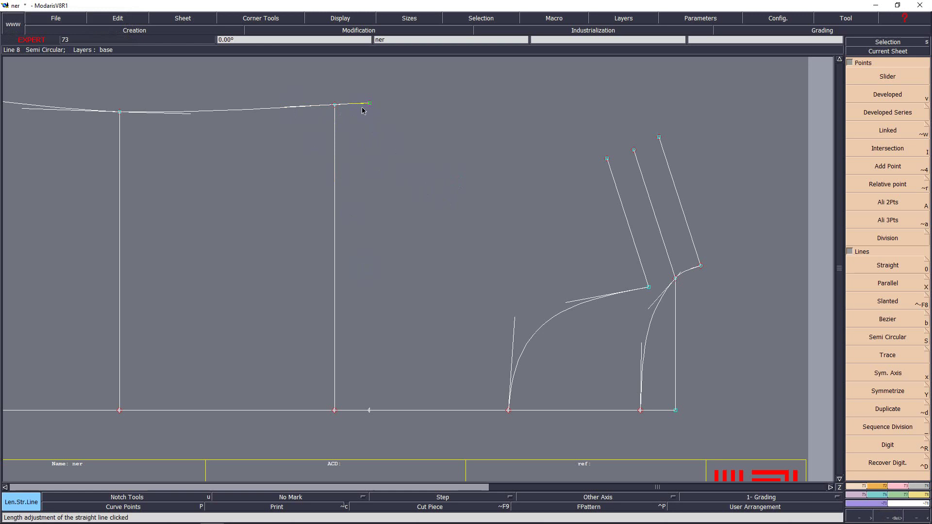
Switch to the specification PDF, examine the size S column of the graded measurements table, and return to Modaris.
key("Home")
key("Return")
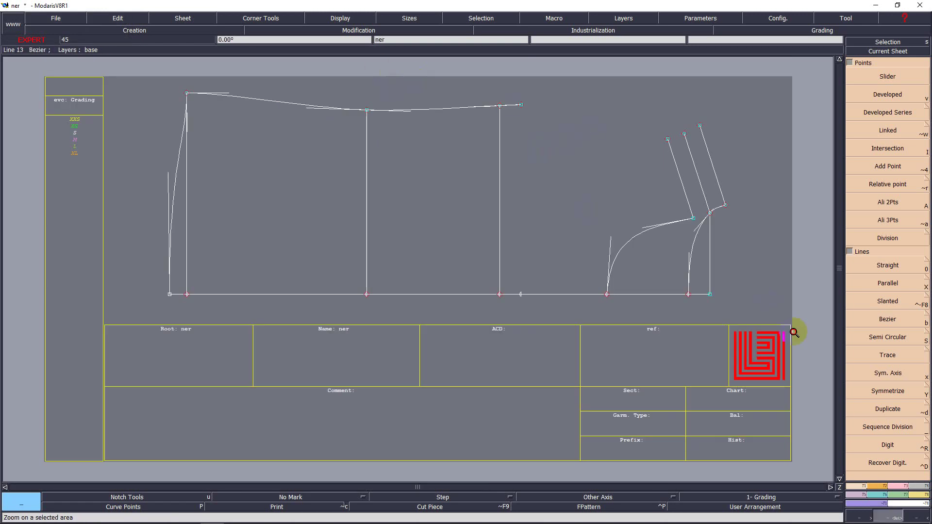
left_click(802, 347)
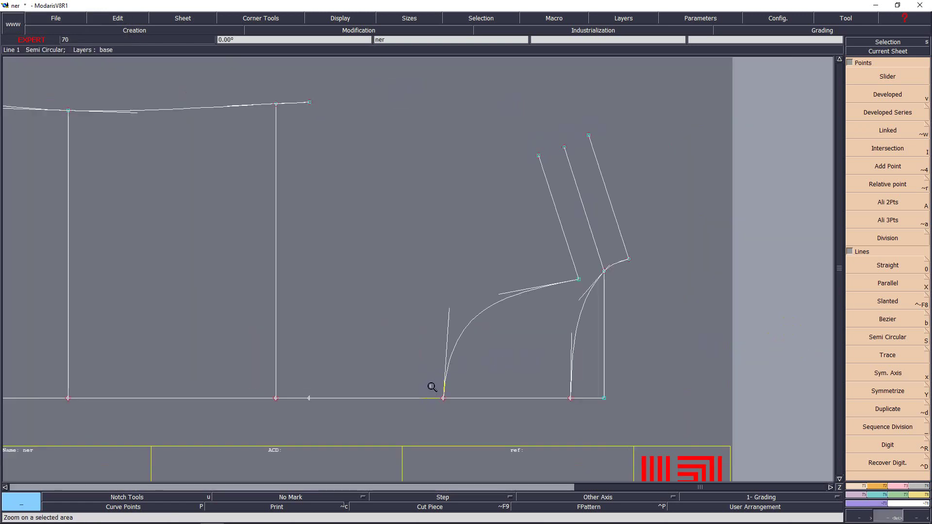
mouse_move(158, 519)
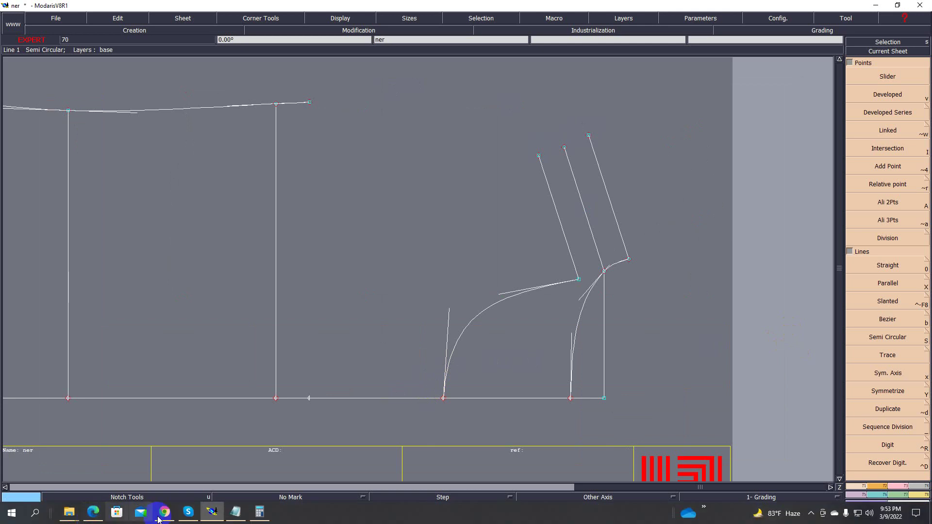
left_click(92, 512)
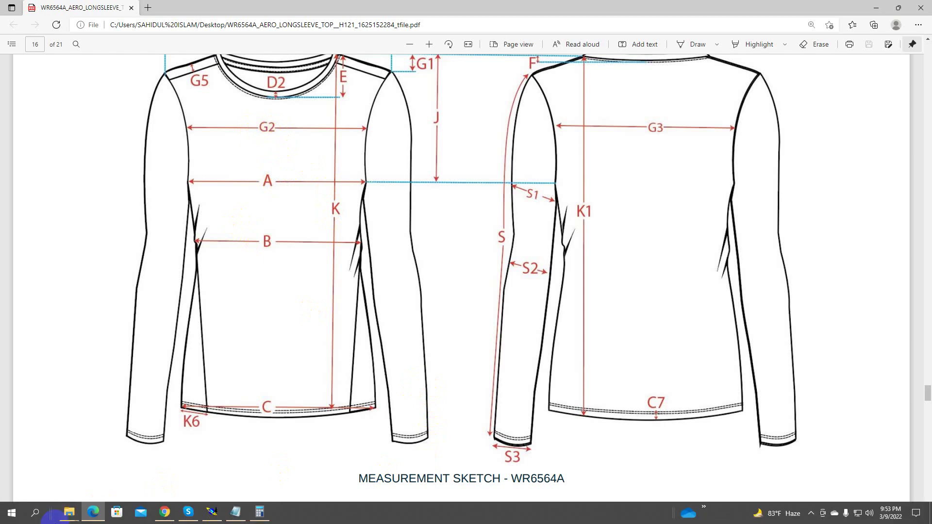
left_click(92, 514)
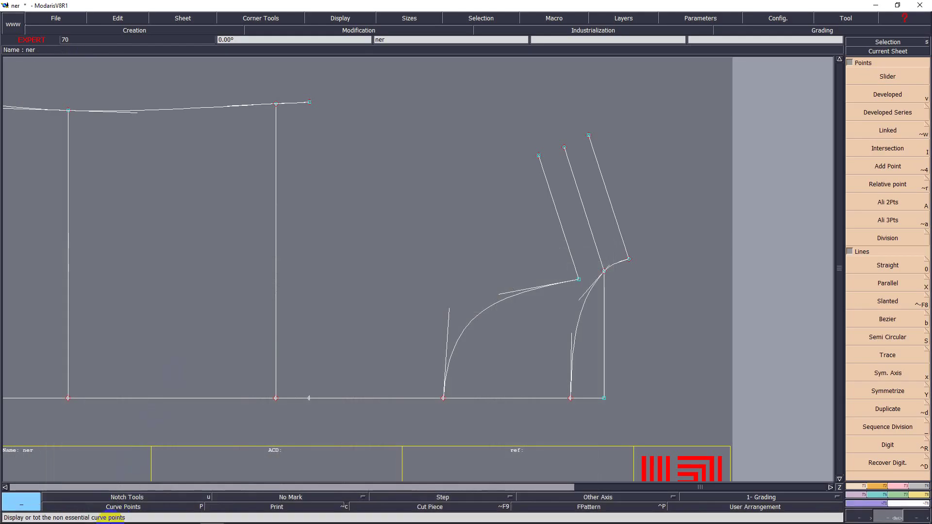
left_click(93, 514)
scroll(240, 328, "down", 10)
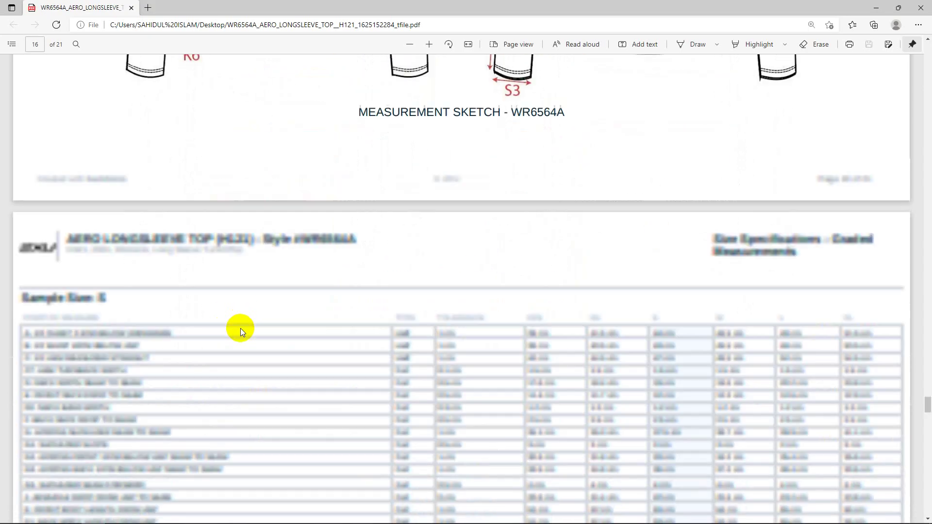
scroll(168, 331, "up", 1)
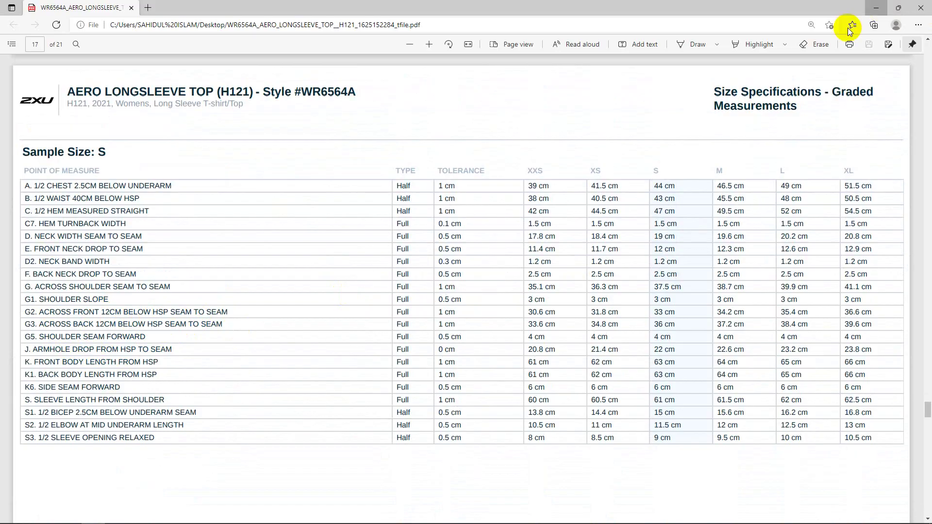
left_click(876, 7)
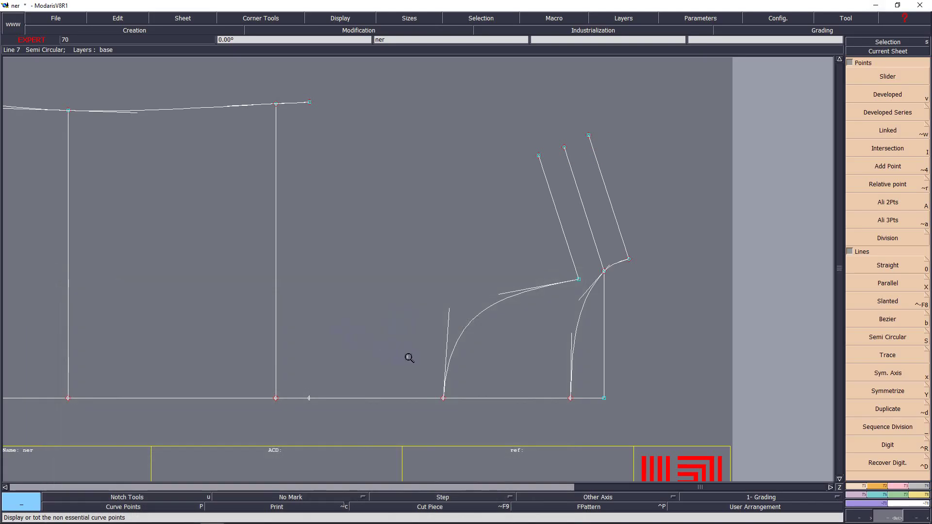
Try to place a developed point 12 cm down the centre line from its neck end, and inspect the front neck point.
key("v")
left_click(605, 399)
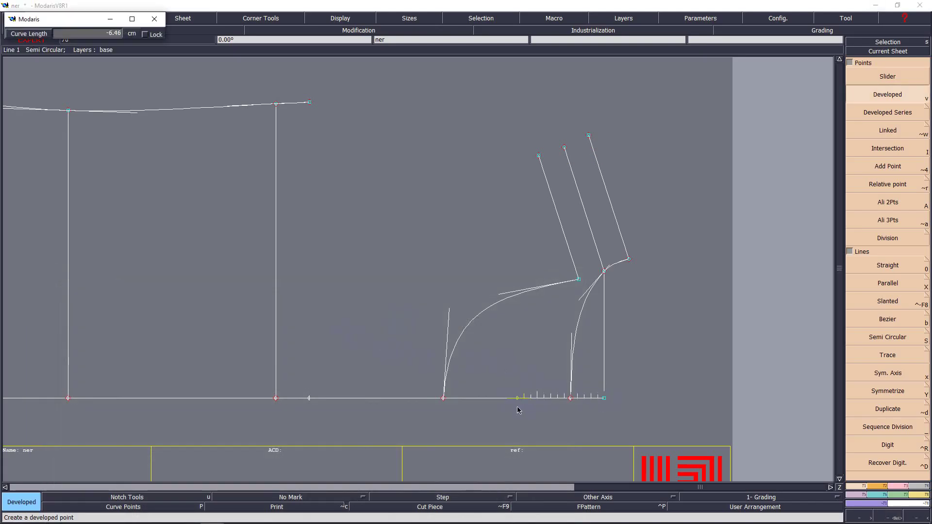
type("-12.00")
key("Return")
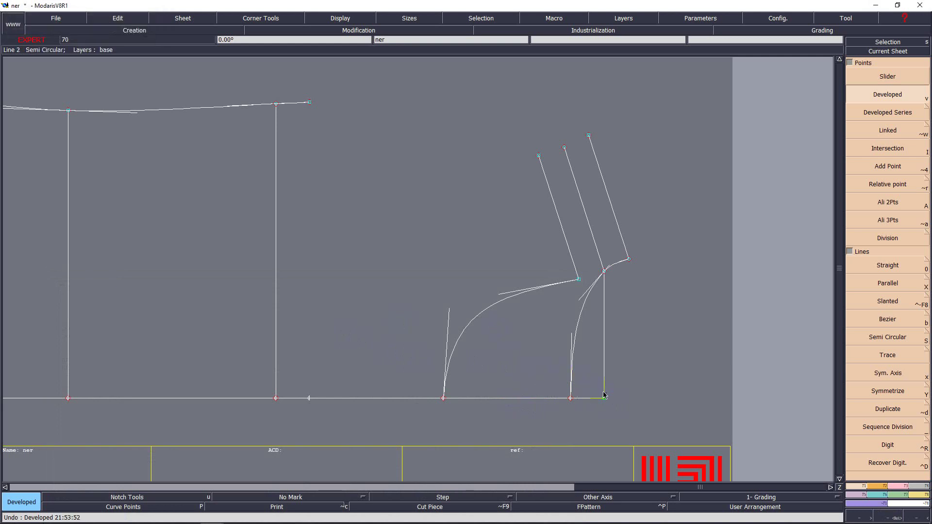
left_click(604, 399)
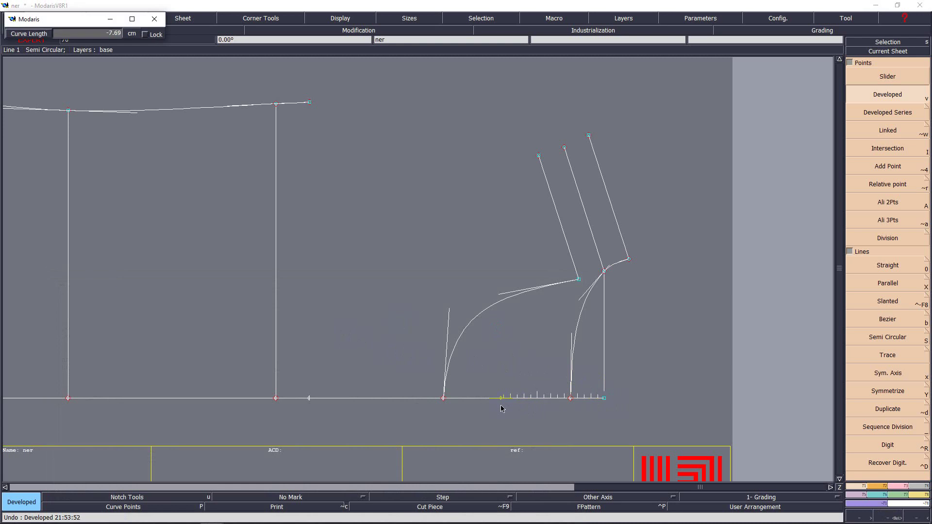
type("-12.00")
key("Return")
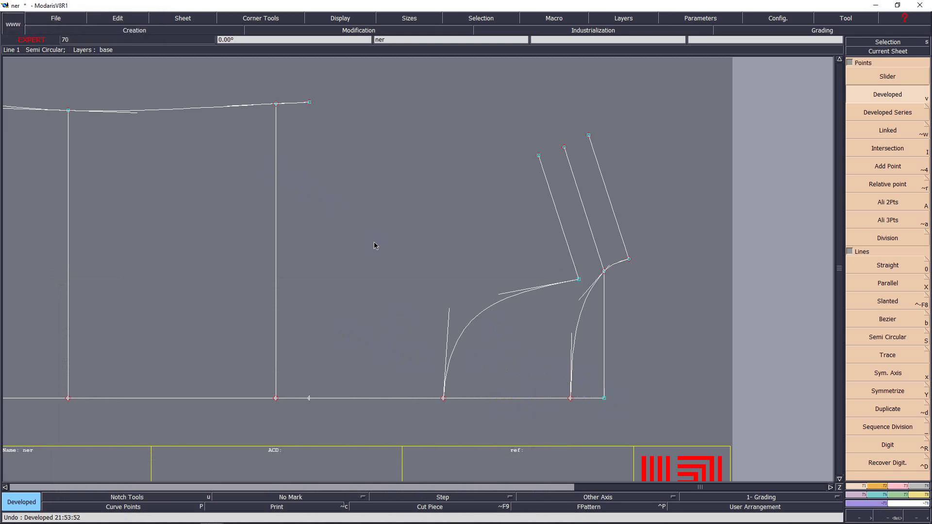
key("Return")
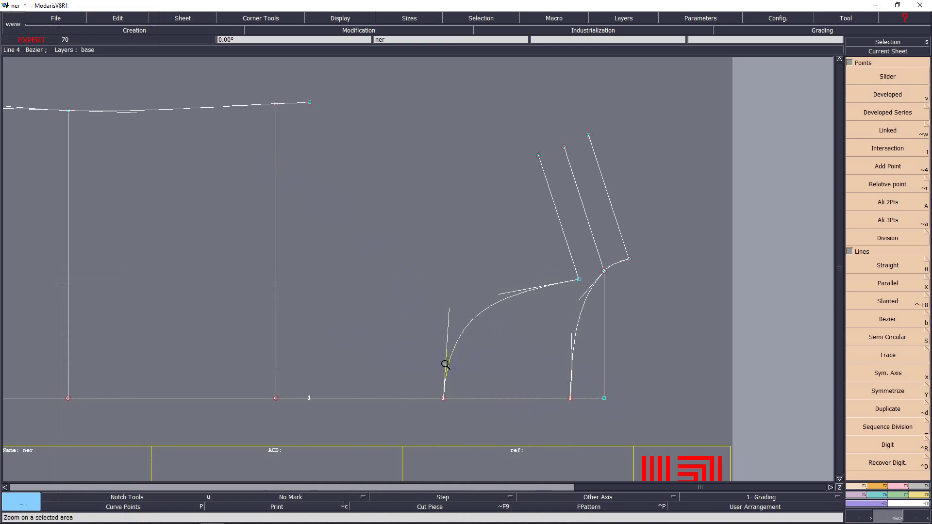
left_click(466, 414)
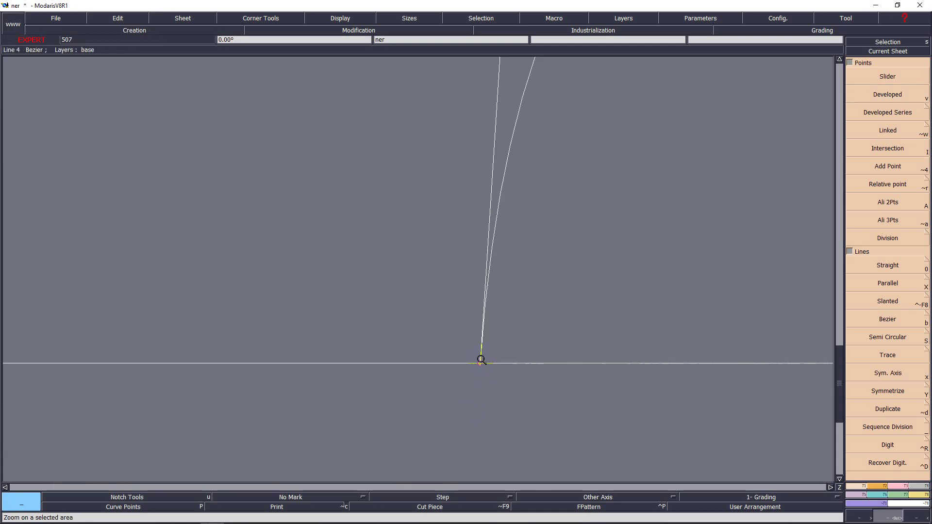
key("Home")
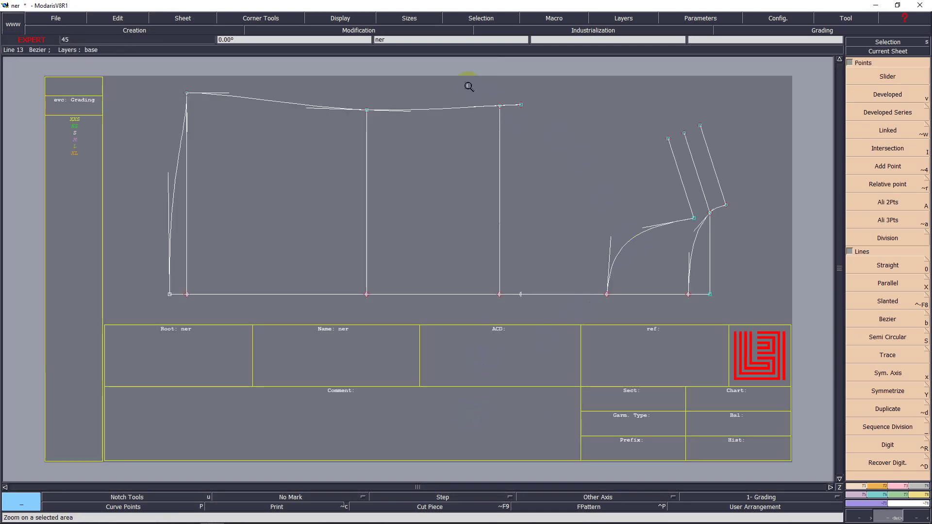
Check the size S measurements in the specification PDF and, in Modaris, draw a line from the centre line's 12 cm point with dx 0, dy 18 cm.
left_click_drag(740, 320, 738, 319)
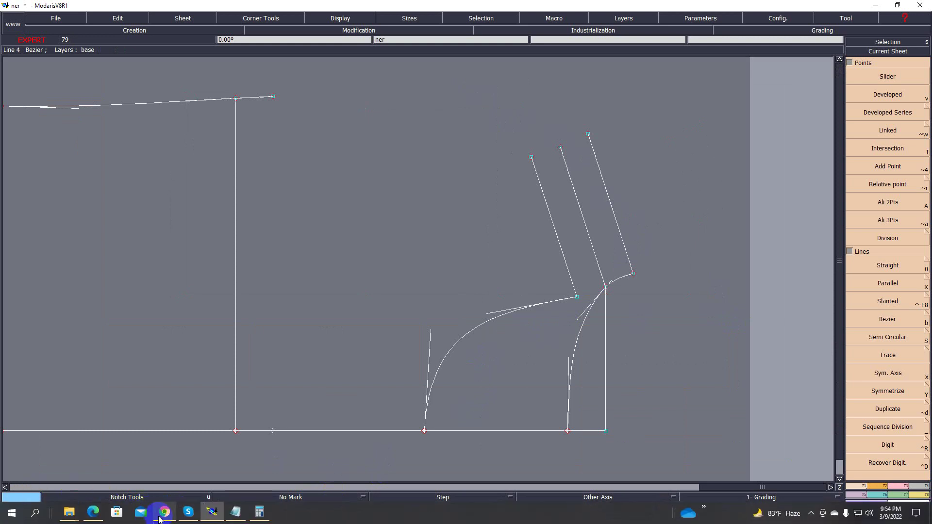
left_click(93, 512)
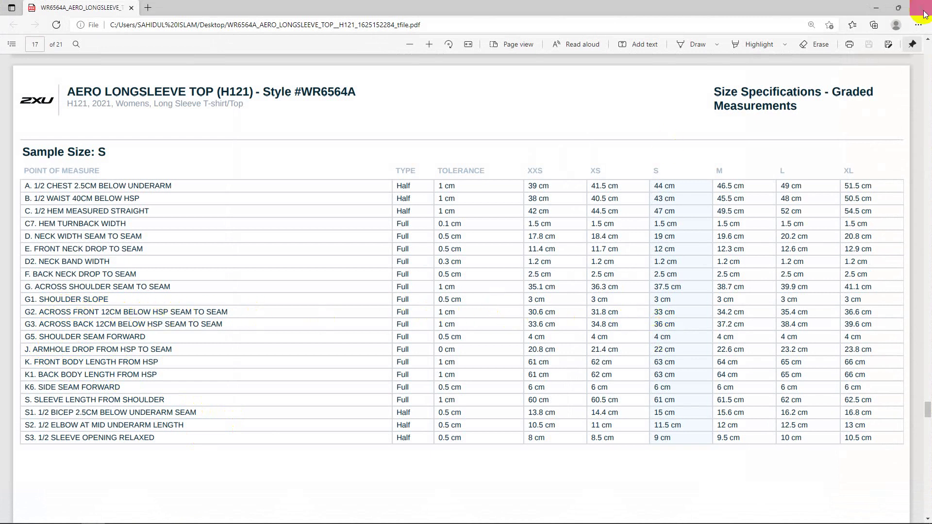
left_click(878, 9)
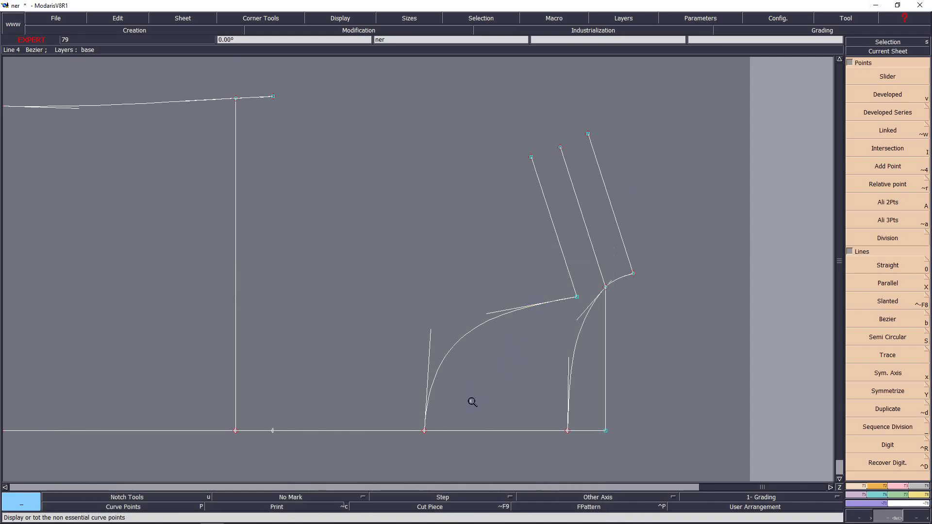
key("0")
left_click(424, 430)
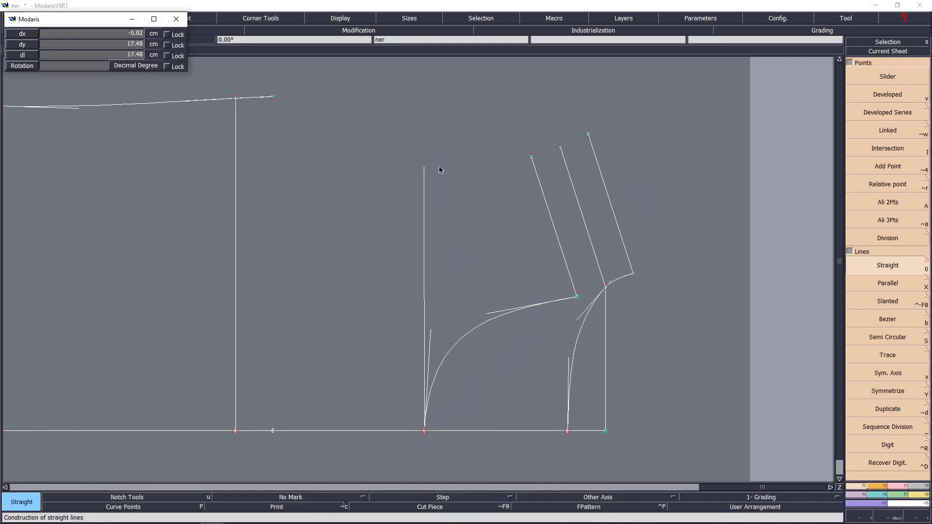
key("Down")
type("0")
key("Down")
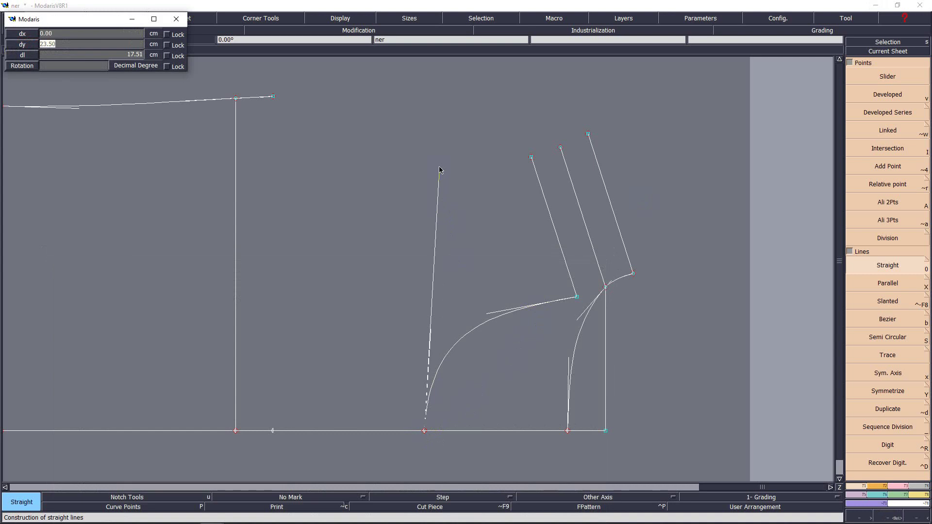
type("18")
key("Return")
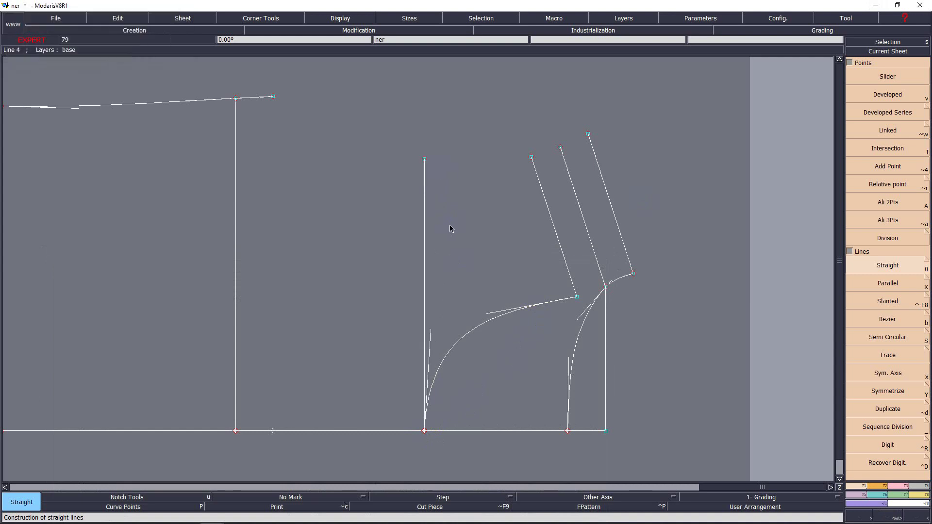
Check the size S across-front measurement in the specification PDF and, in Modaris, try placing a developed point 16 cm along the new 18 cm line.
mouse_move(168, 512)
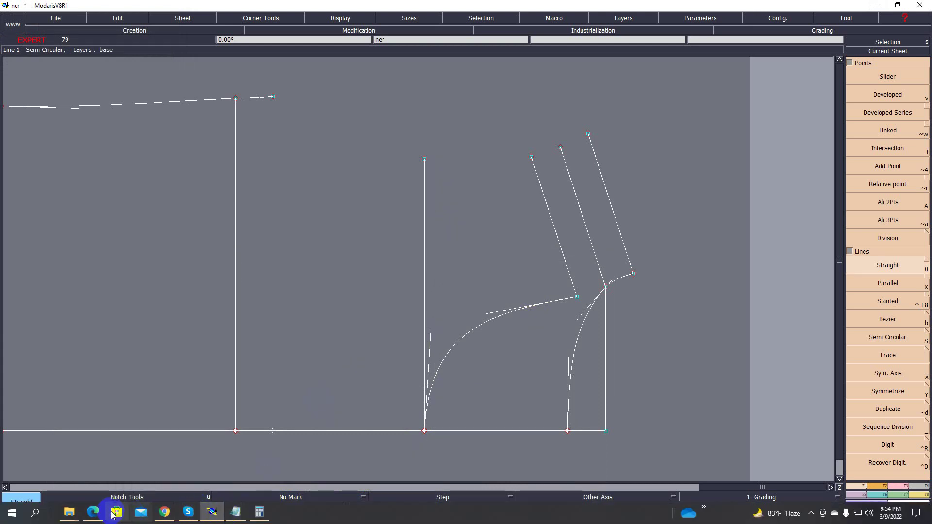
left_click(92, 512)
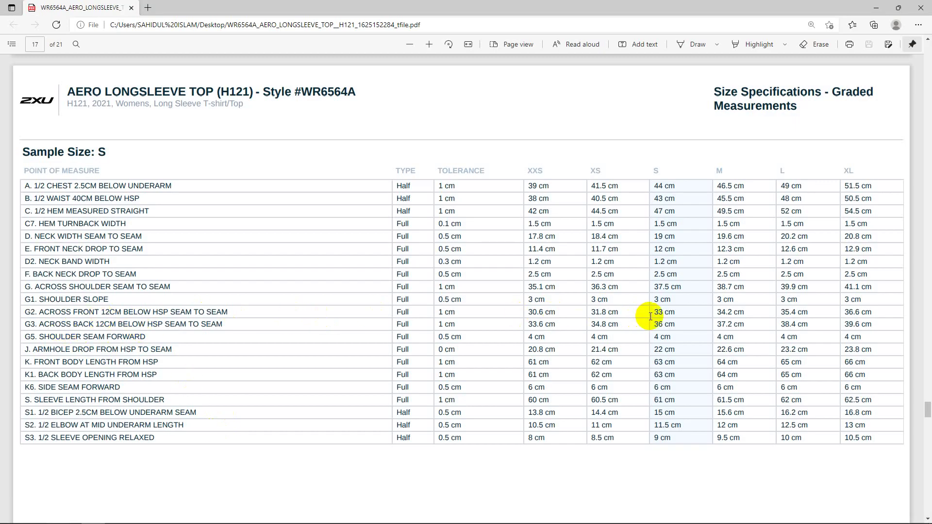
left_click(877, 9)
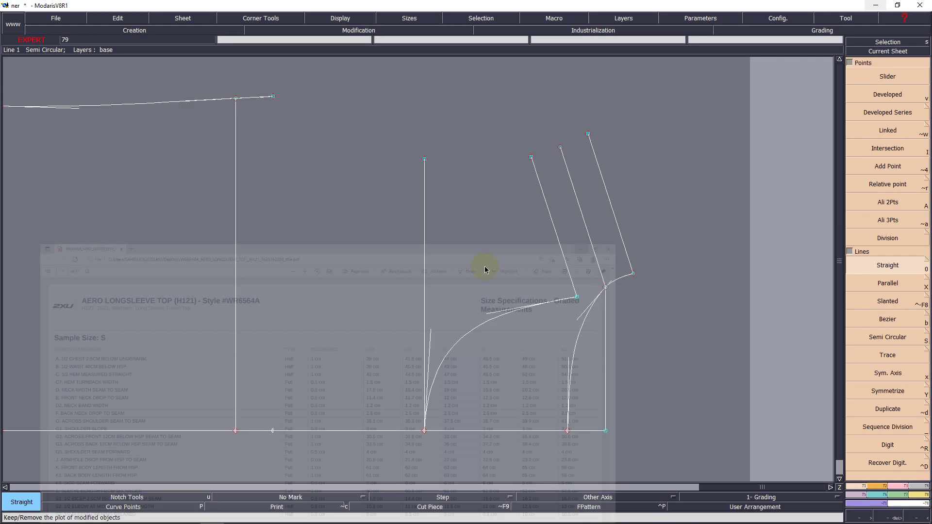
key("v")
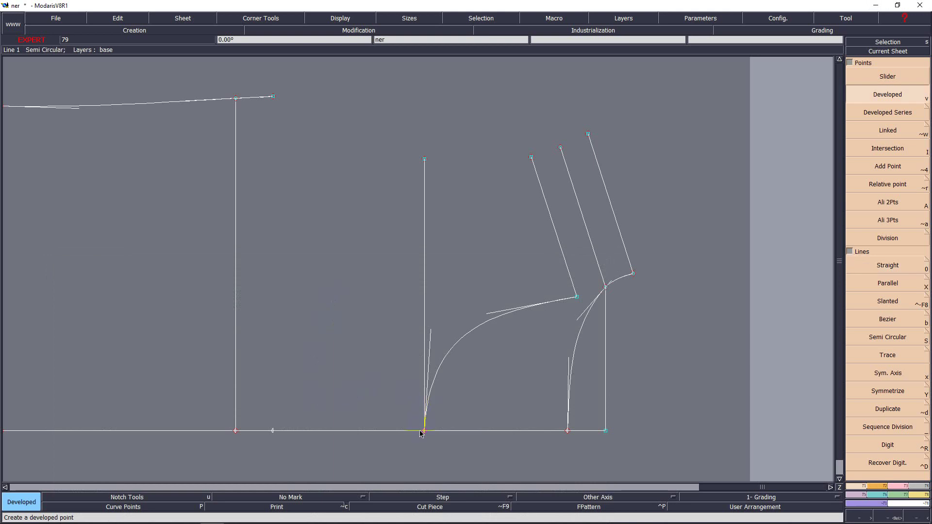
left_click(492, 241)
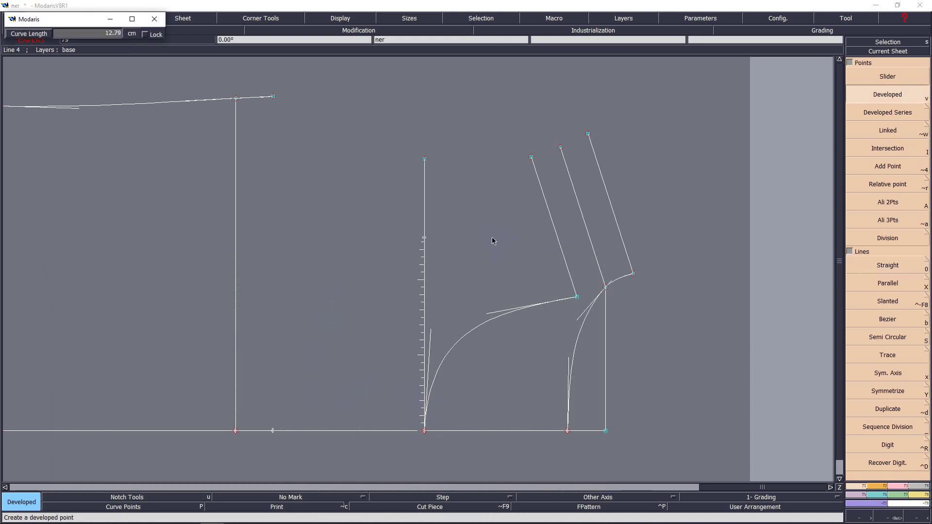
type("16")
left_click(474, 222)
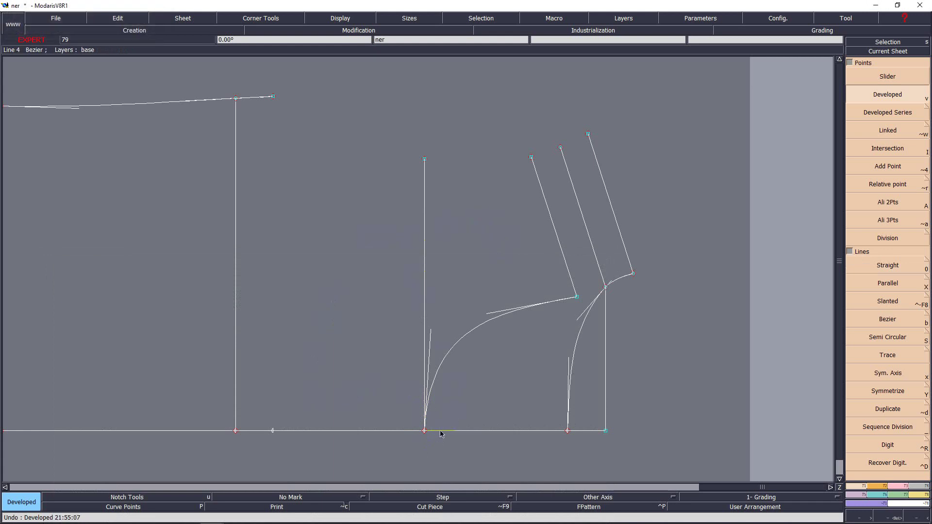
Place a developed point 16.5 cm up the 18 cm line from its centre-line end.
left_click(427, 400)
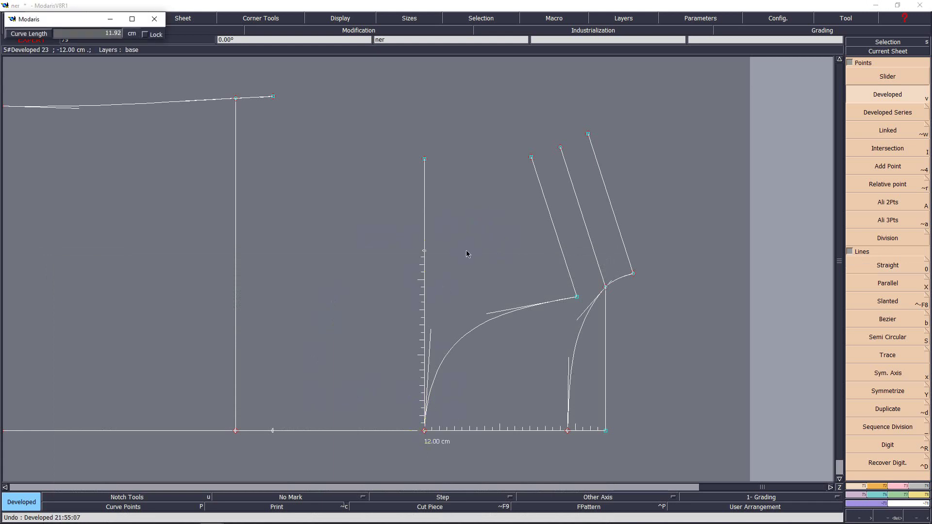
type("16.0016.5")
key("Return")
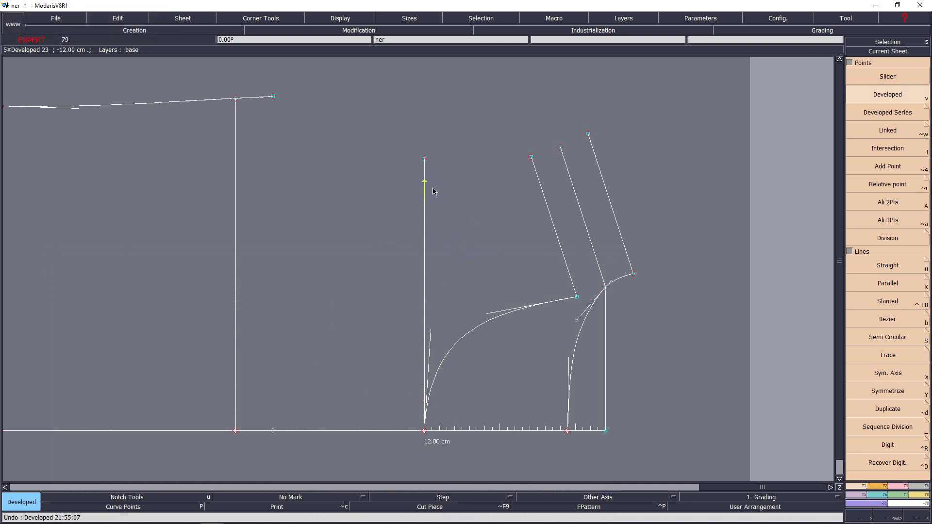
left_click(429, 189)
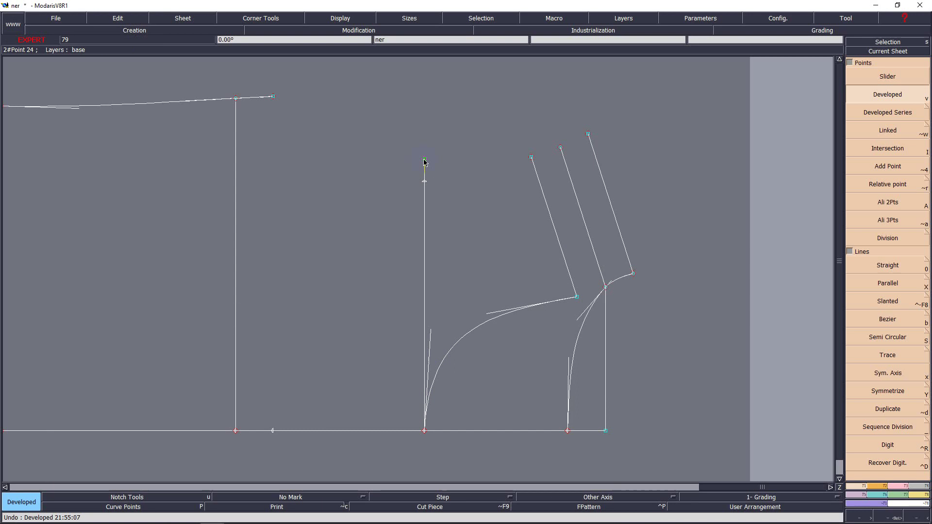
key("Home")
key("Return")
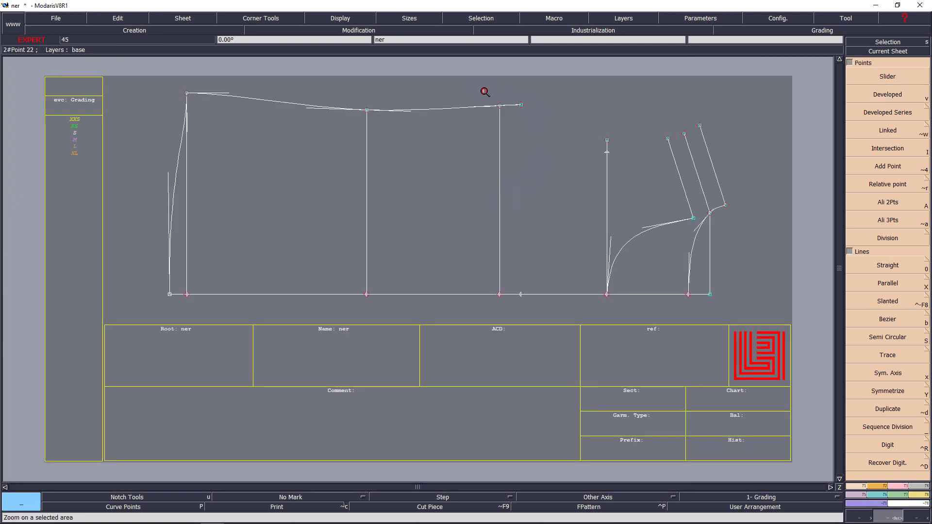
left_click_drag(480, 84, 725, 274)
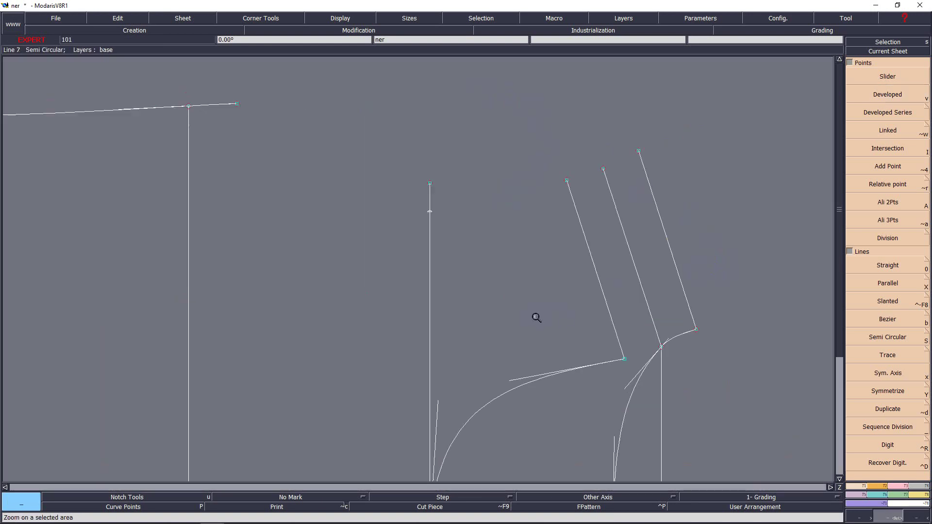
key("b")
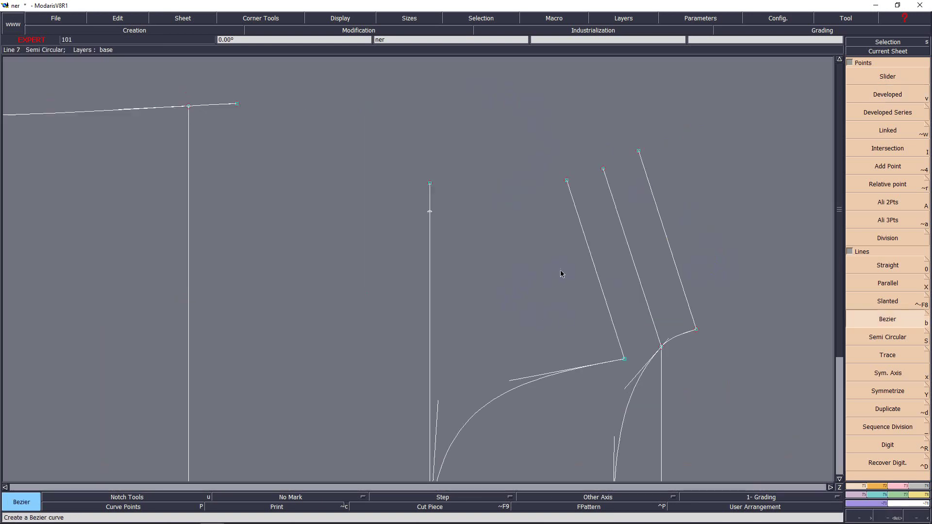
left_click(245, 115)
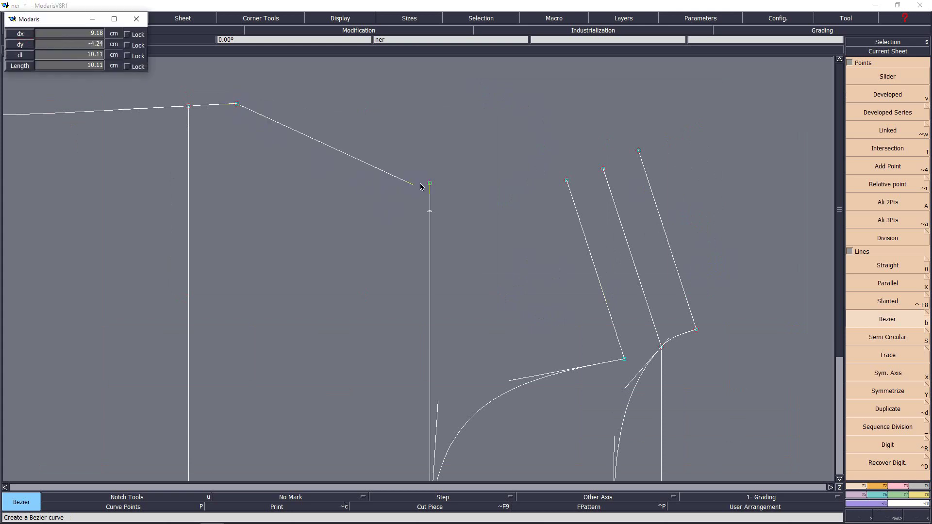
left_click(429, 184)
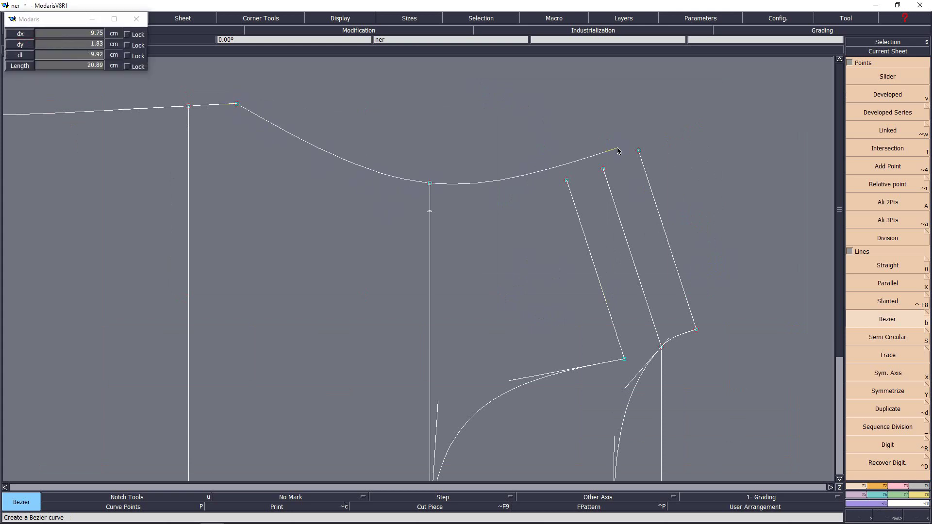
left_click(487, 187)
key("ctrl+z")
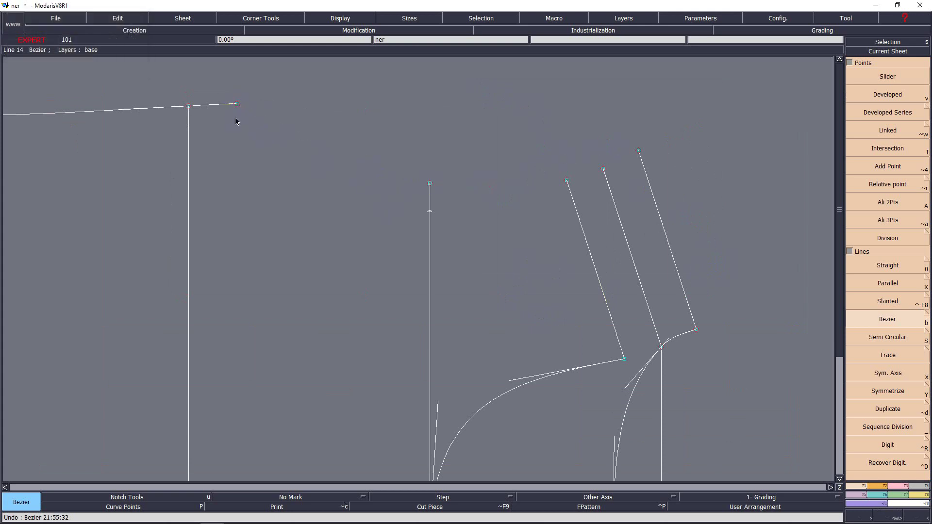
Draw a Bezier armhole line from the underarm point through the 18 cm line's end and the middle shoulder line's end to the outermost shoulder line's end.
left_click(236, 103)
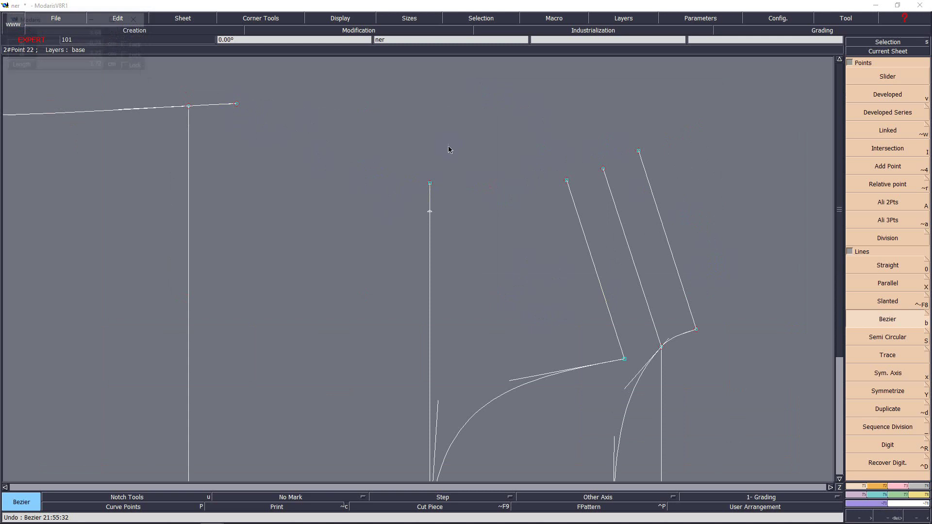
left_click(431, 184)
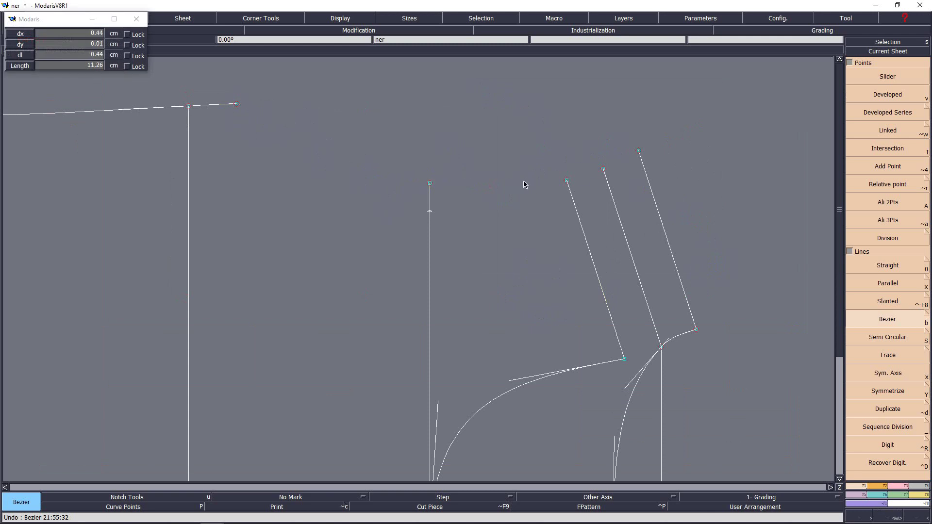
left_click(639, 151)
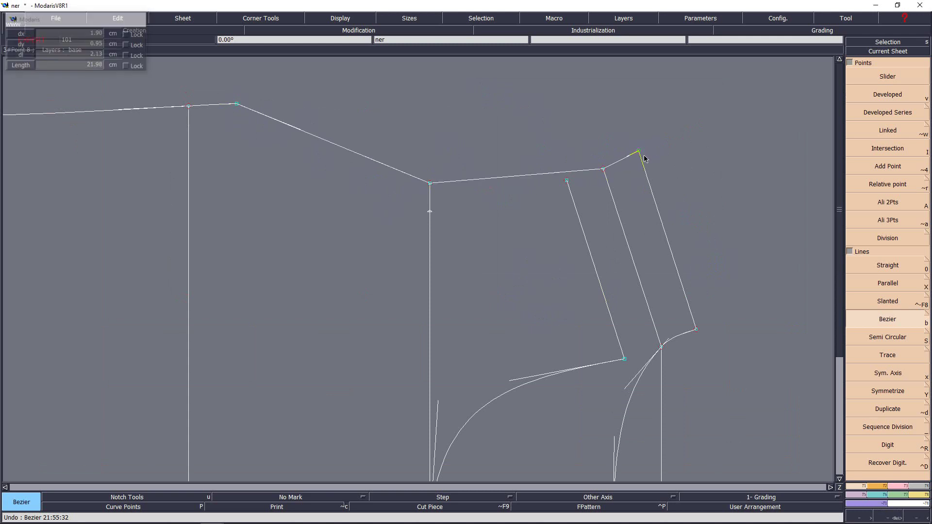
Reshape the lower armhole into a hollow curve by bending its underarm tangent inward and aligning its across-back tangent with the upper armhole line.
key("Home")
key("Return")
left_click_drag(439, 76, 719, 219)
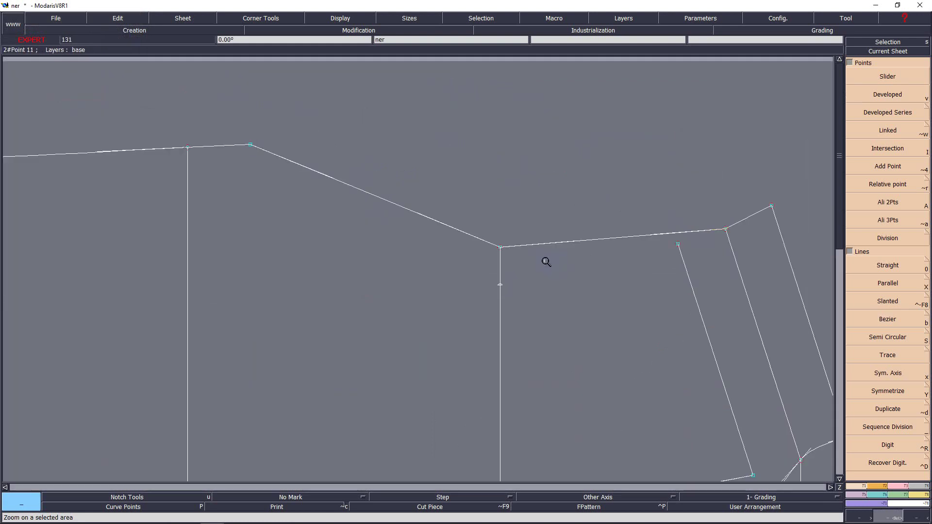
key("r")
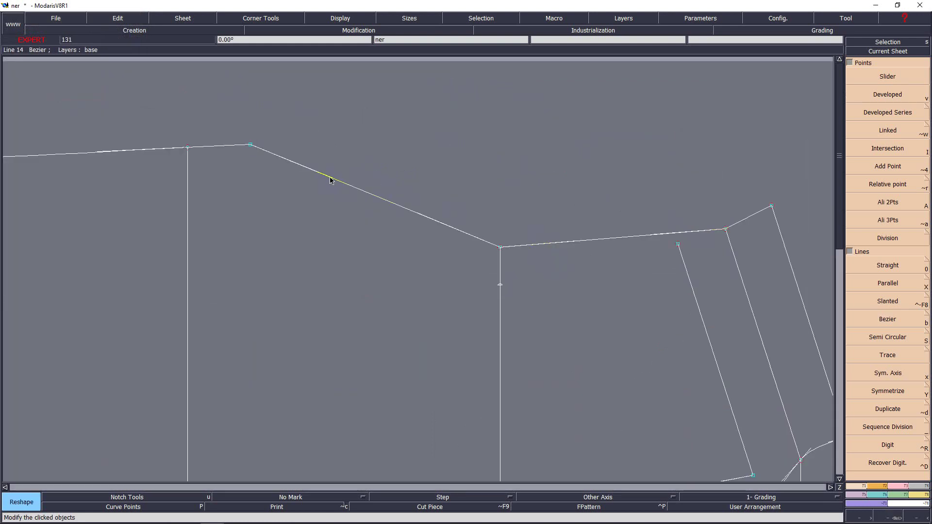
left_click_drag(330, 180, 301, 274)
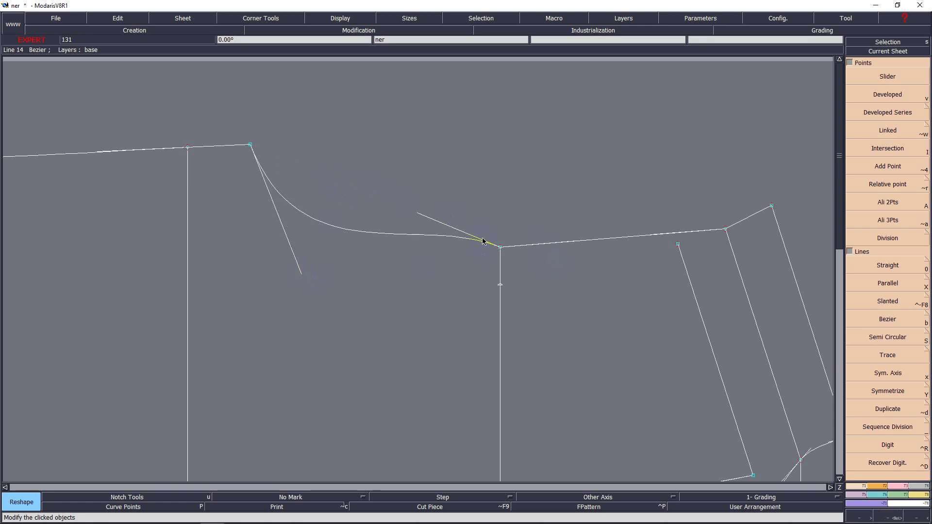
left_click_drag(434, 222, 360, 254)
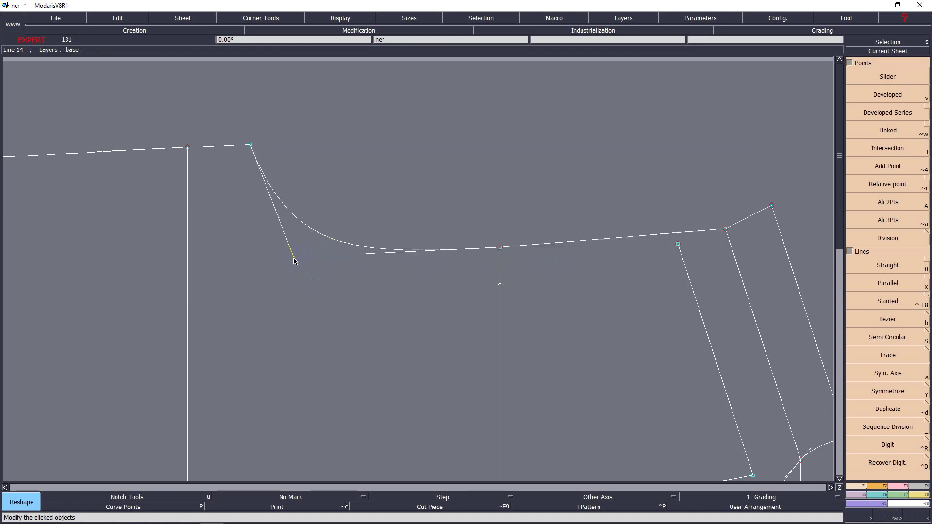
left_click(650, 239)
left_click(581, 240)
left_click(571, 240)
left_click(587, 241)
Lengthen the lower armhole curve's across-back tangent slightly towards the underarm to refine the hollow.
key("Home")
key("Return")
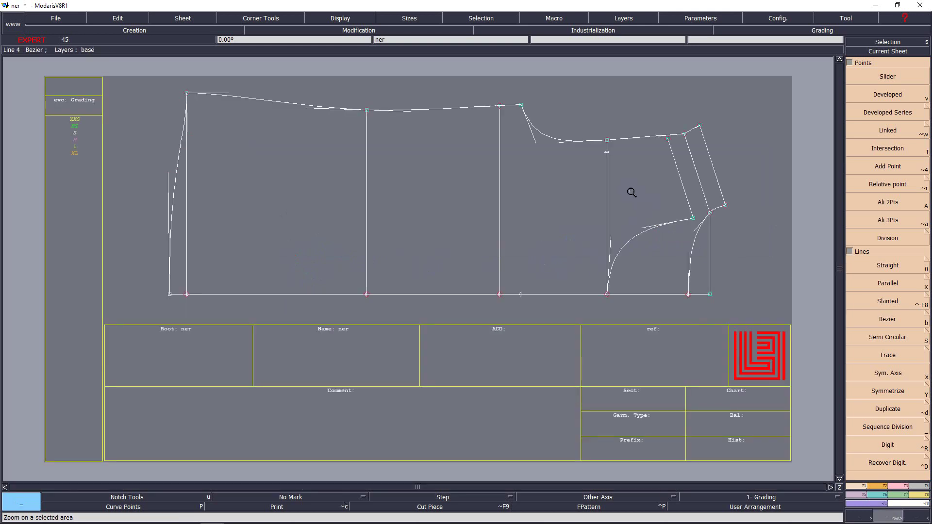
left_click_drag(444, 83, 717, 297)
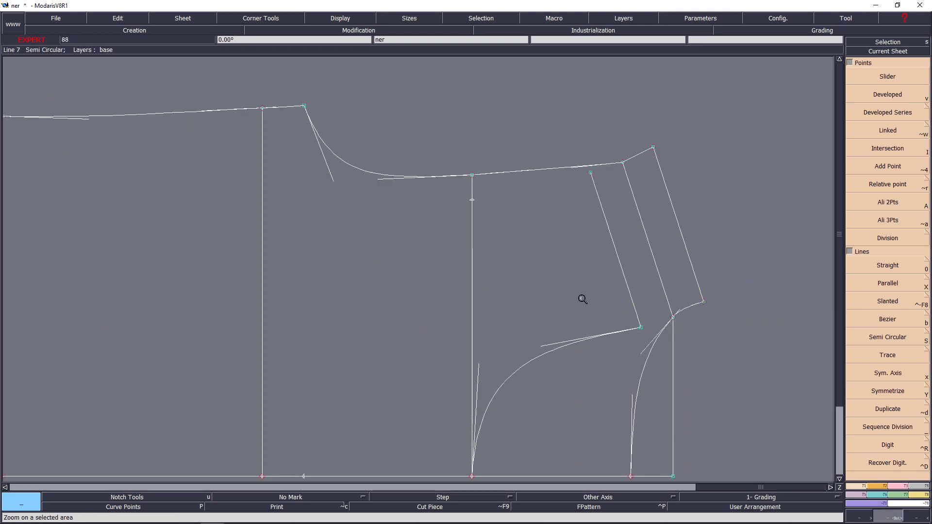
key("r")
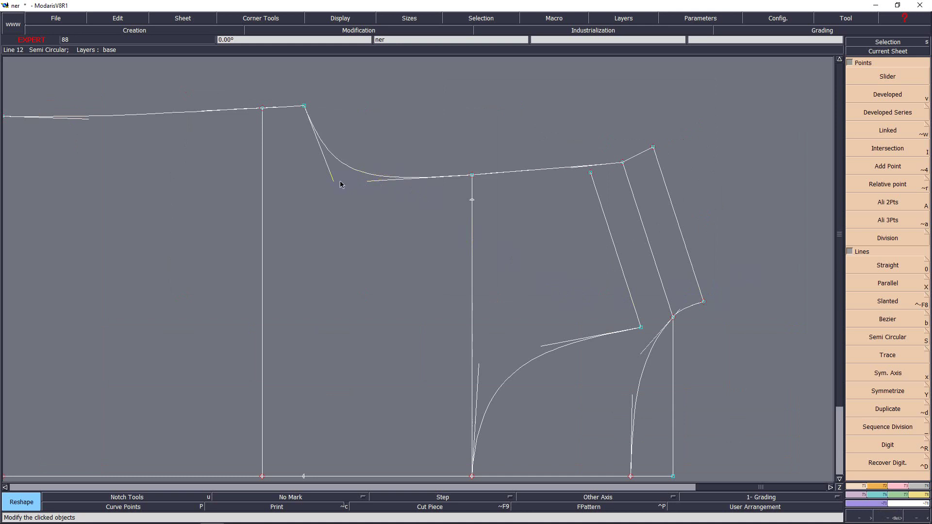
Reshape the upper armhole curve by adjusting its tangent handles at the underarm point and near the shoulder end.
left_click_drag(336, 179, 336, 189)
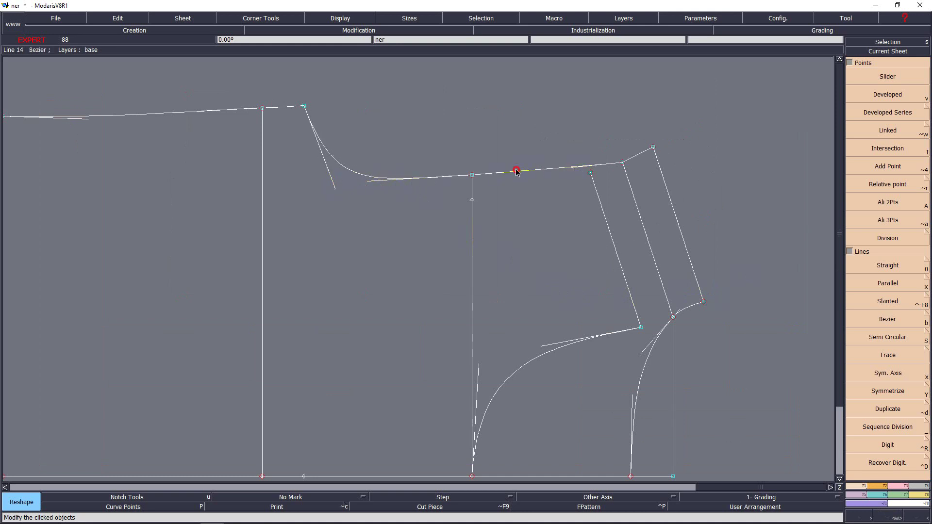
left_click(577, 173)
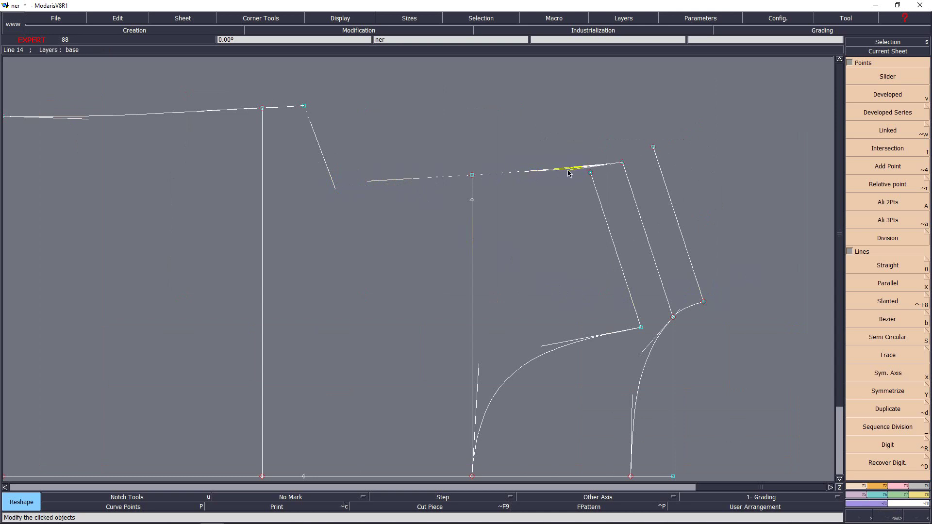
left_click(567, 171)
key("alt+F4")
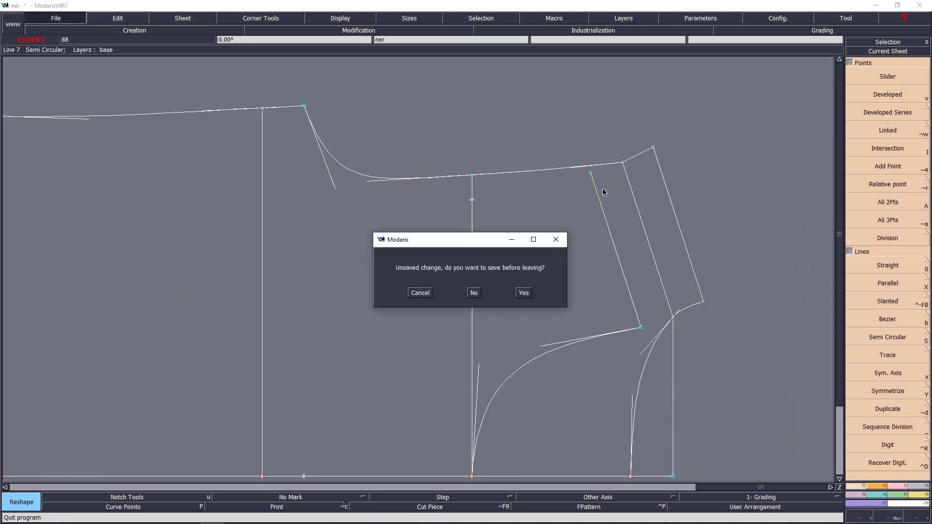
left_click(474, 293)
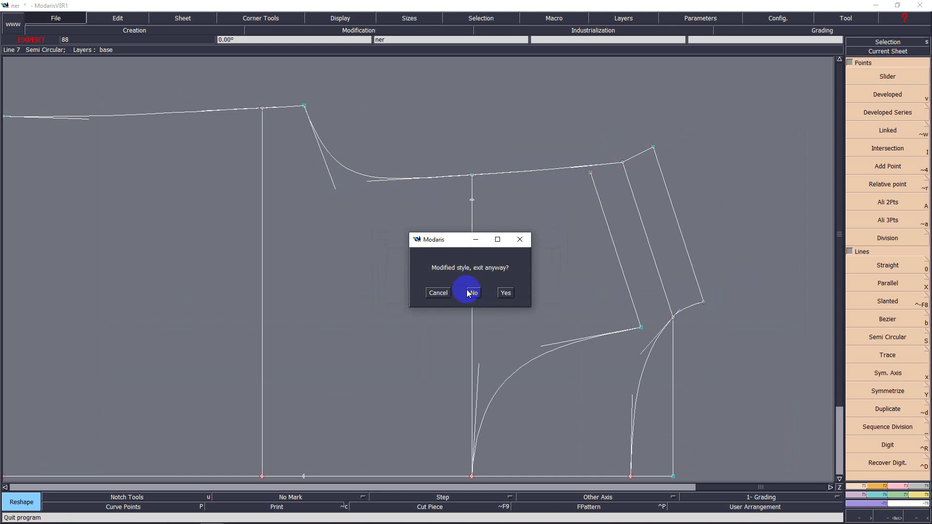
left_click(478, 292)
Create a symmetry axis along the side seam from the underarm point and symmetrize the armhole curve about it.
key("Return")
left_click_drag(250, 84, 738, 276)
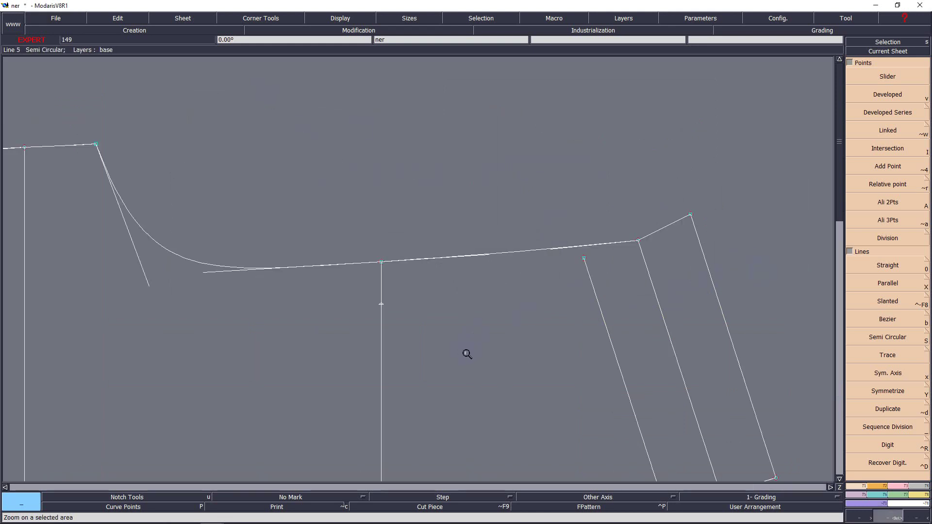
key("x")
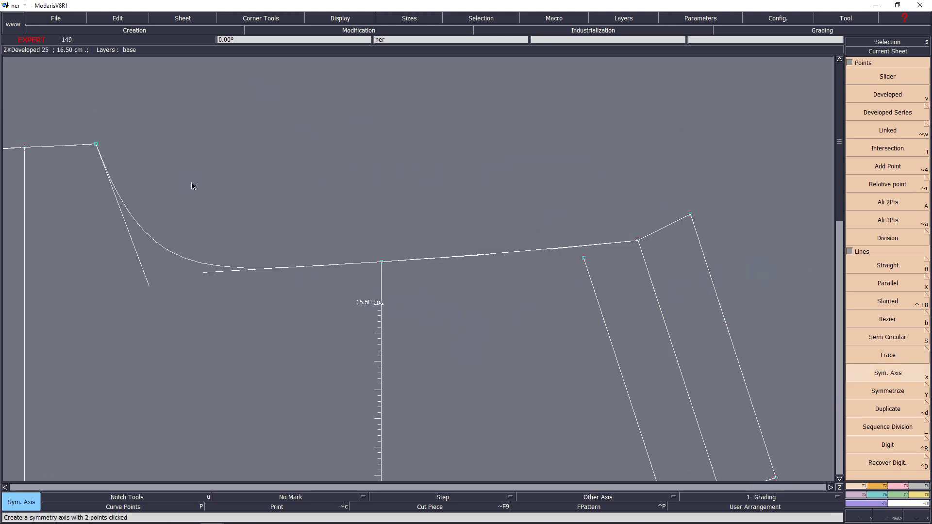
left_click(95, 144)
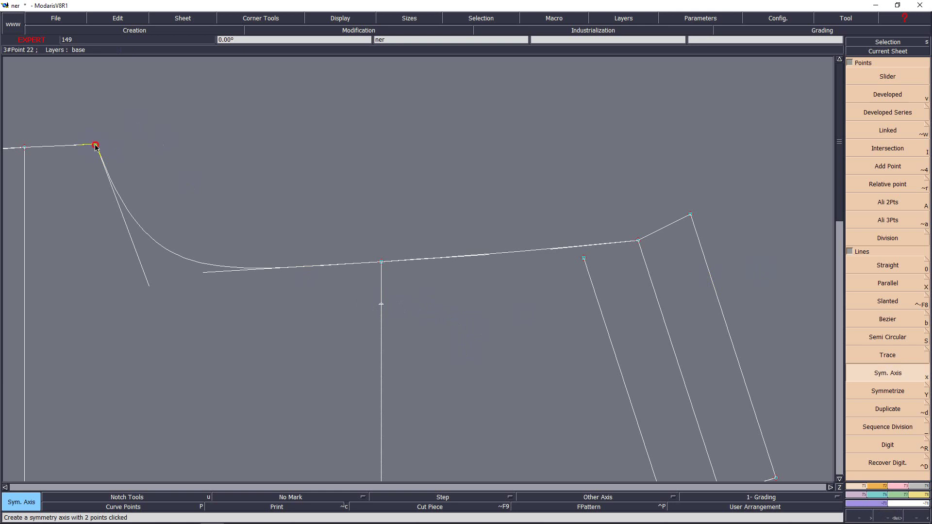
left_click(45, 146)
key("y")
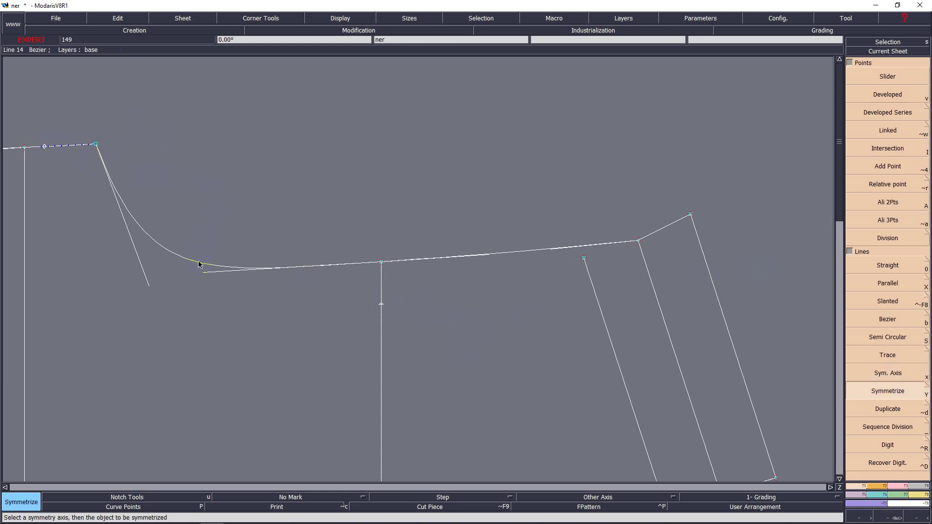
left_click(216, 262)
Reshape the armhole curve by lengthening both tangent handles of the segment between the underarm point and the vertical chest line.
key("Home")
key("Return")
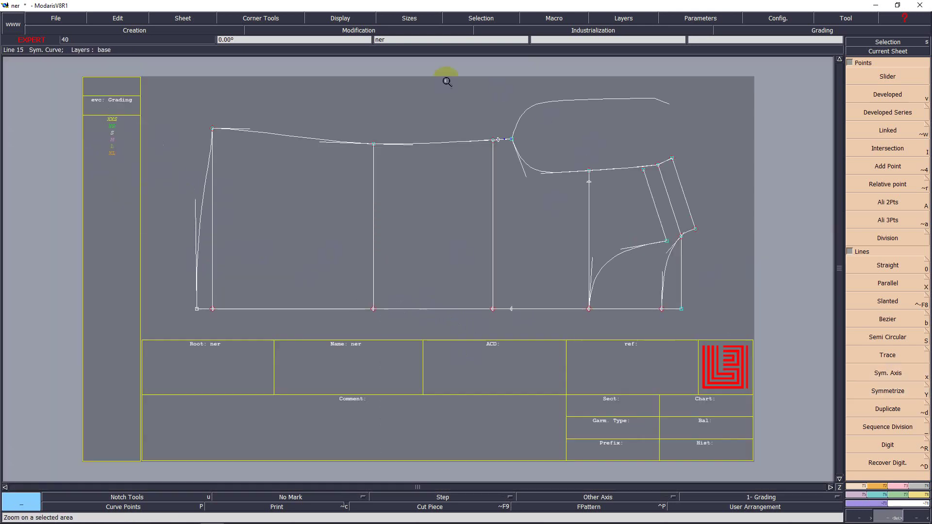
left_click_drag(445, 80, 682, 267)
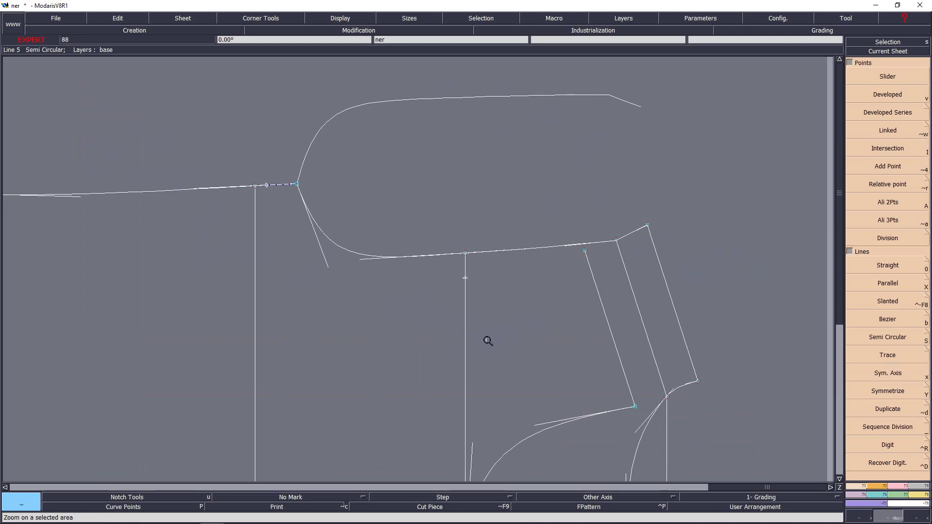
key("r")
left_click(364, 260)
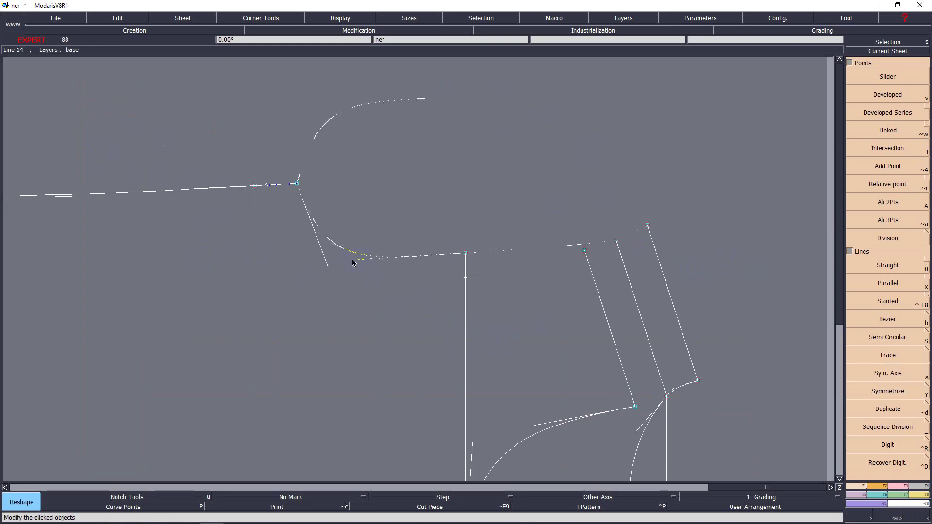
left_click(349, 261)
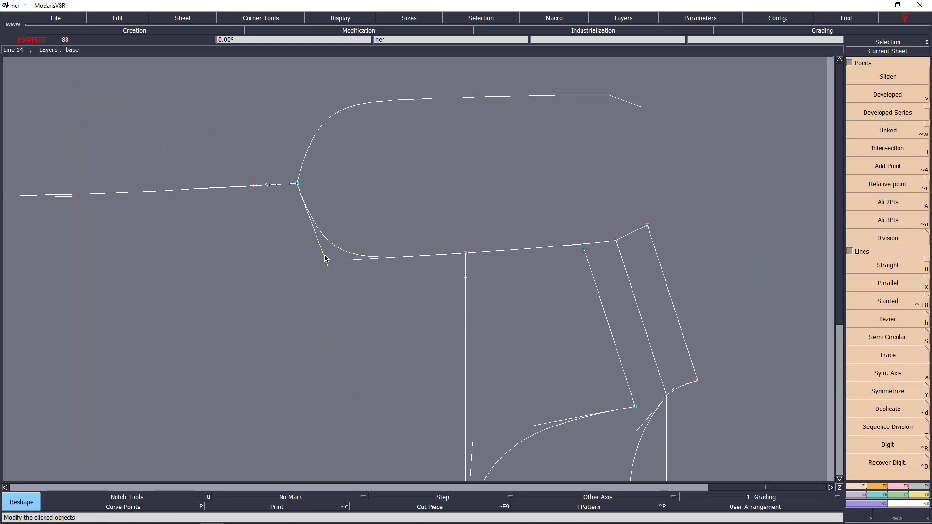
left_click(325, 255)
left_click(325, 270)
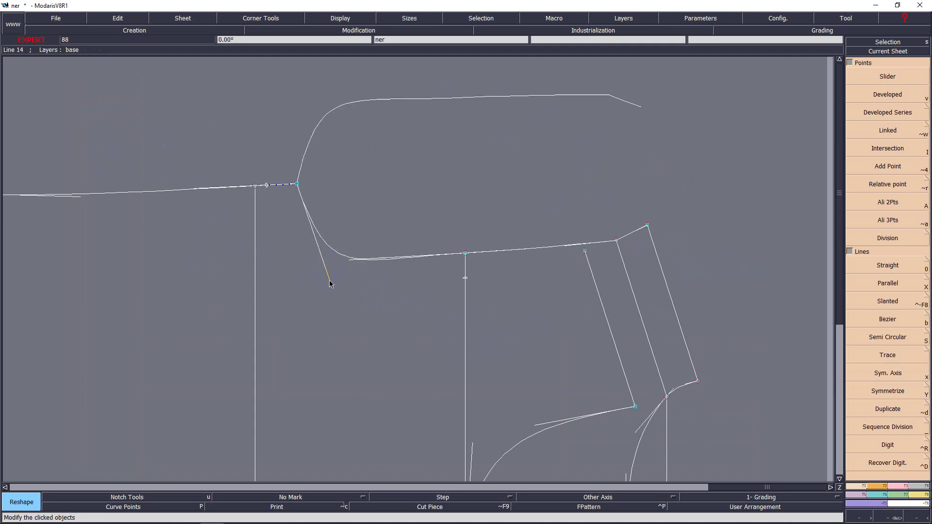
Round the armhole by flattening the chest-line handle and shortening and steepening the underarm handle, using the mirrored curve as guide.
left_click(368, 262)
left_click(362, 267)
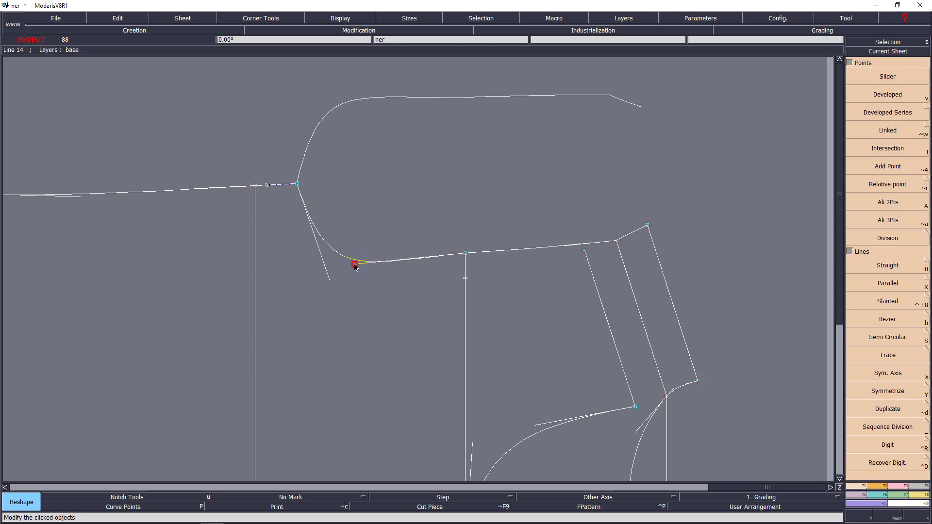
left_click(354, 260)
left_click(354, 260)
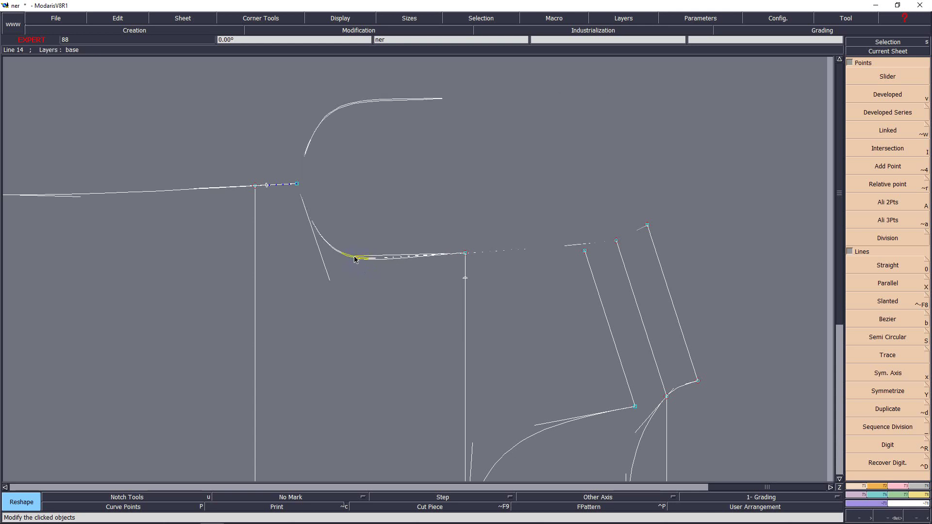
left_click(325, 268)
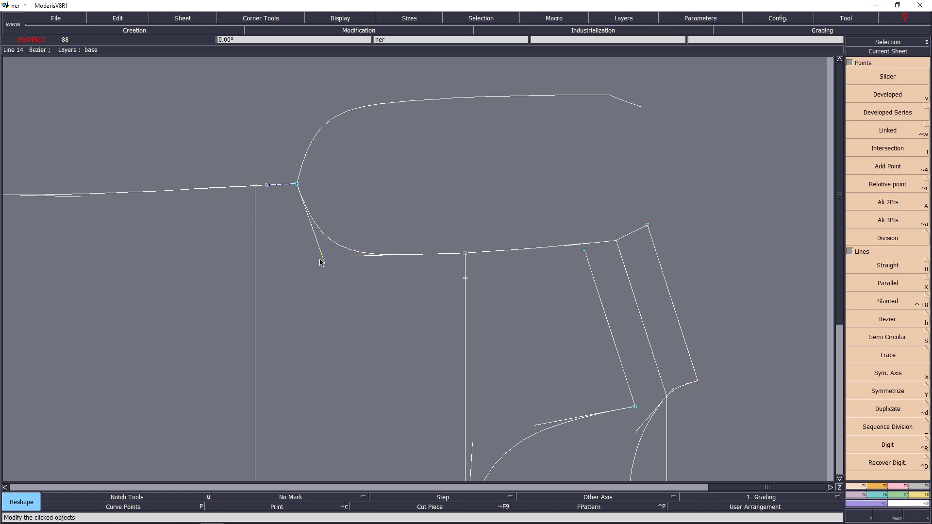
left_click_drag(321, 263, 312, 262)
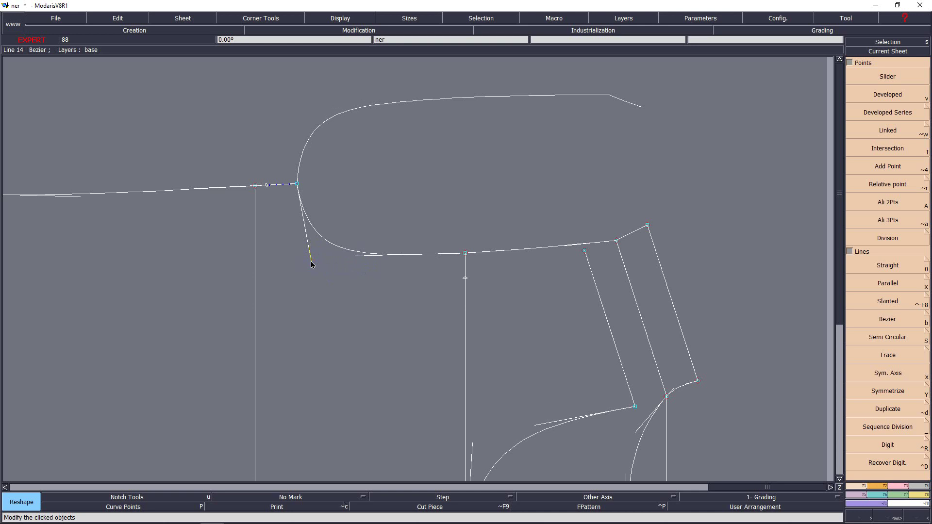
Delete the mirrored armhole curve and the symmetry axis on the side seam.
key("Home")
key("Return")
left_click_drag(463, 78, 713, 229)
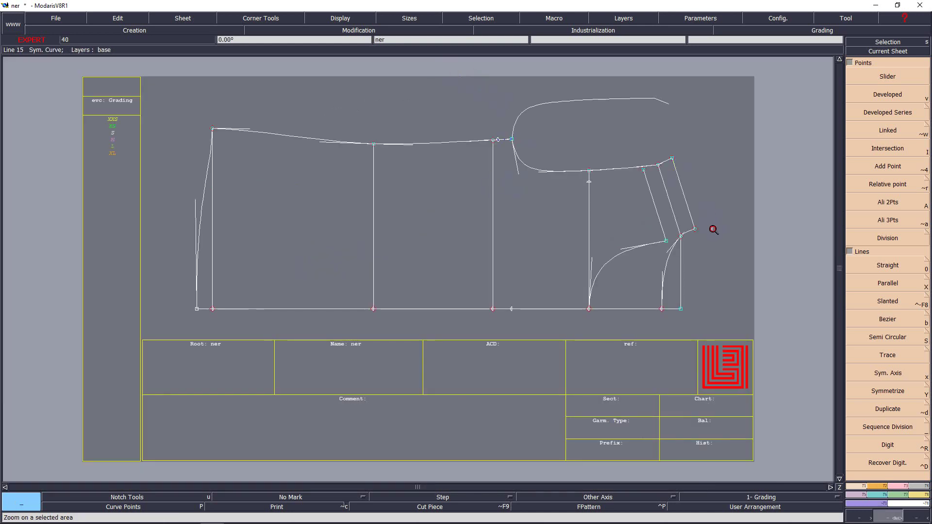
key("Delete")
left_click(490, 140)
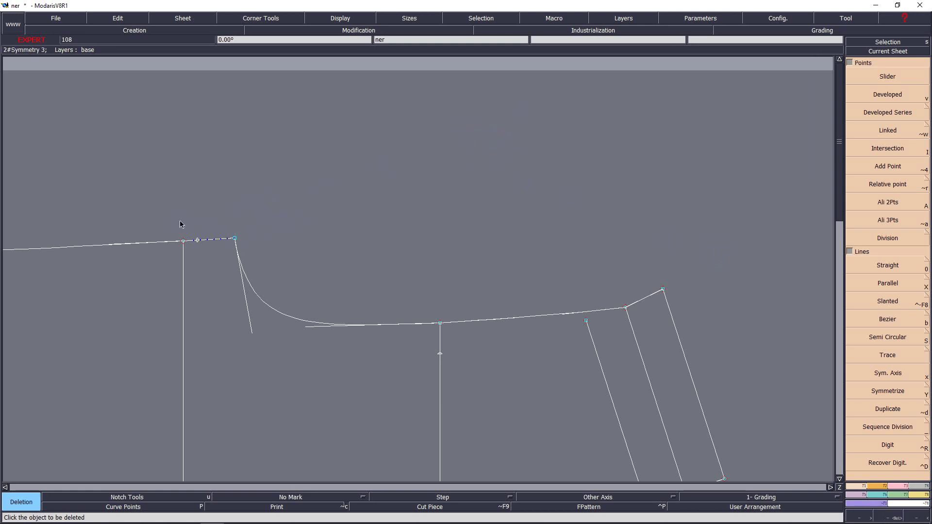
left_click_drag(180, 221, 220, 248)
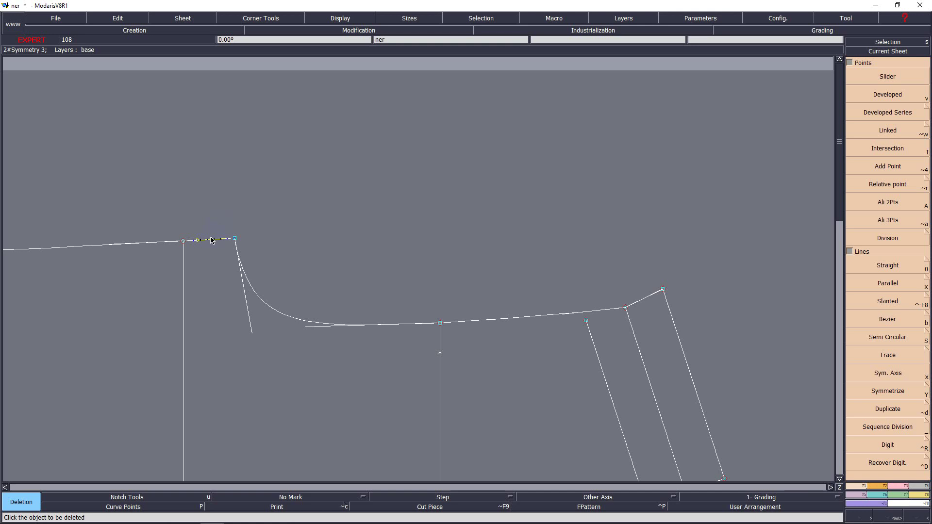
left_click(212, 240)
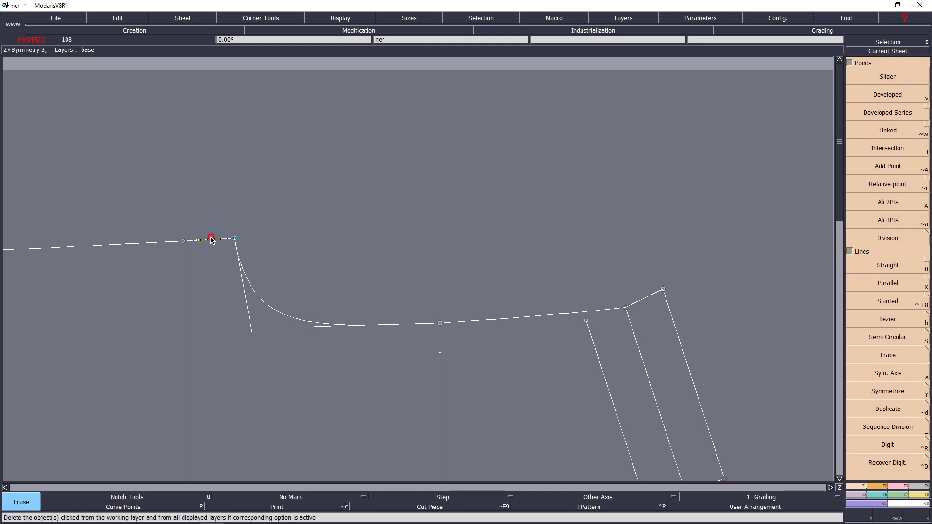
Draw a second armhole Bezier from the underarm point through the chest-line mark to the upper end of the inner shoulder line.
key("Home")
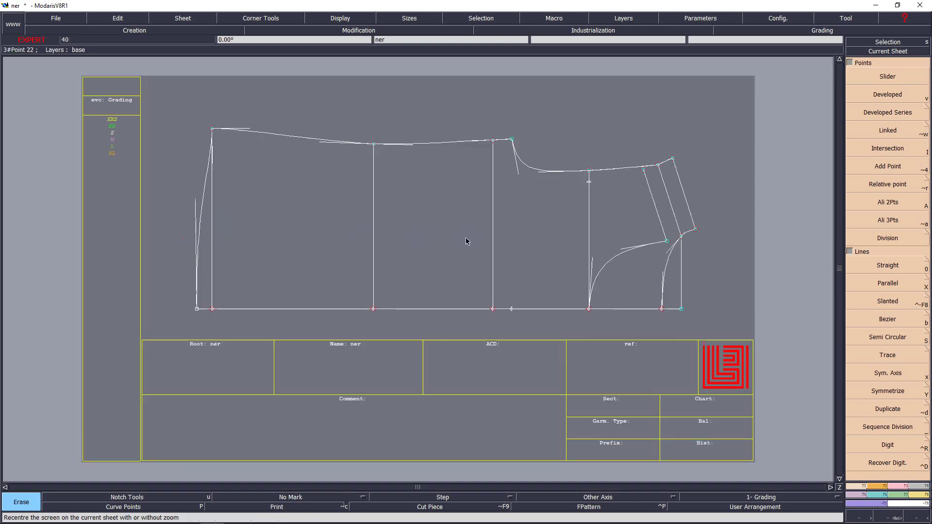
key("Return")
left_click_drag(478, 120, 681, 305)
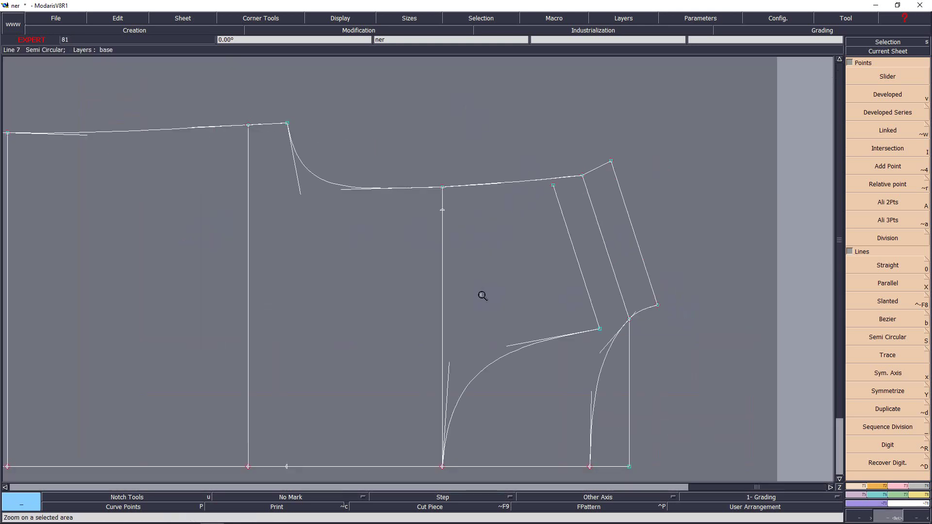
key("b")
left_click(287, 124)
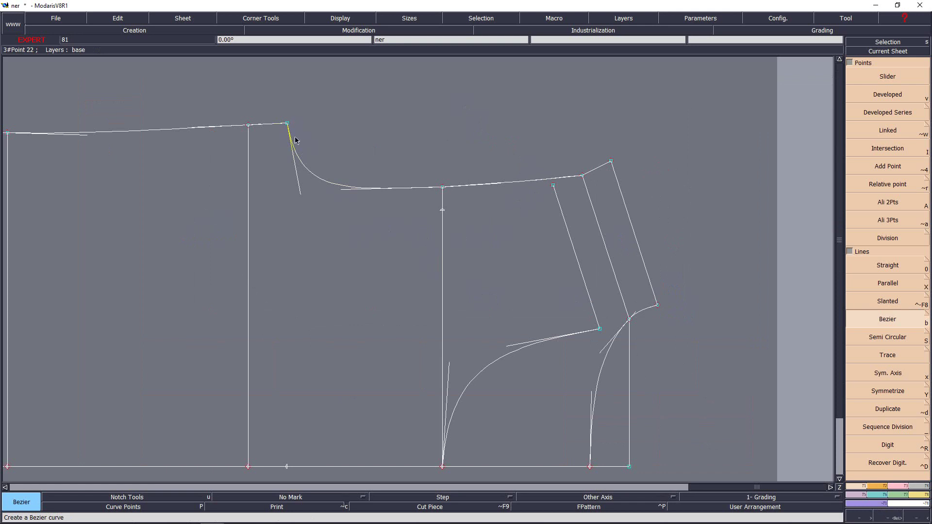
left_click(444, 212)
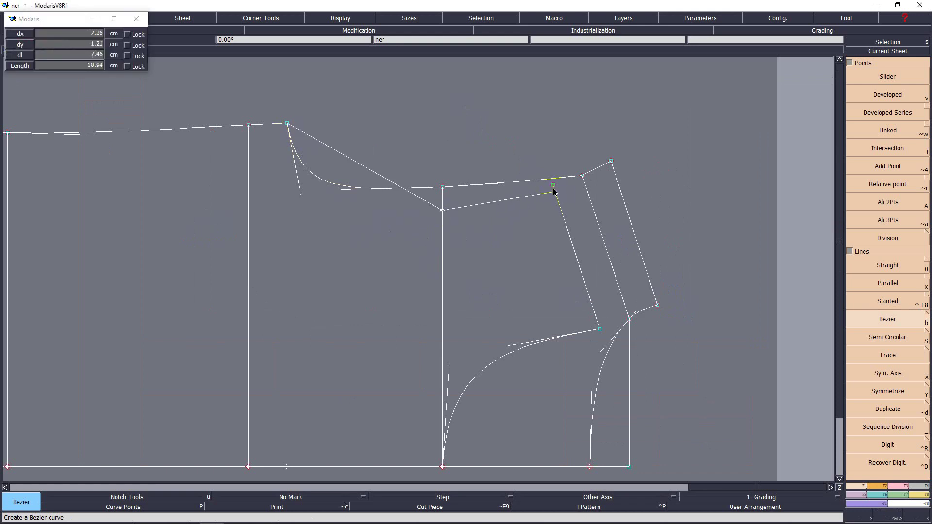
left_click(554, 186)
Bend the new armhole line into a deep curve by pulling out its underarm handle and the chest-mark handle.
key("Return")
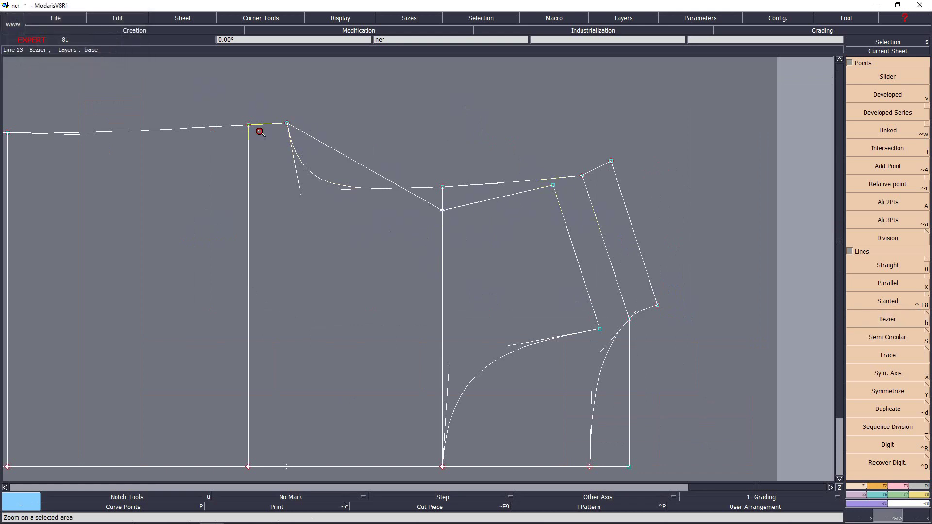
left_click_drag(259, 132, 680, 335)
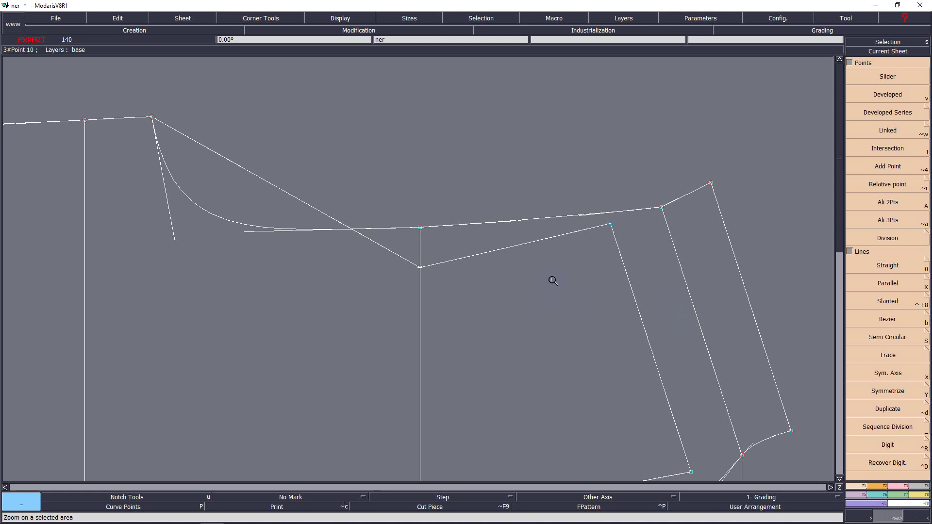
key("r")
left_click(230, 161)
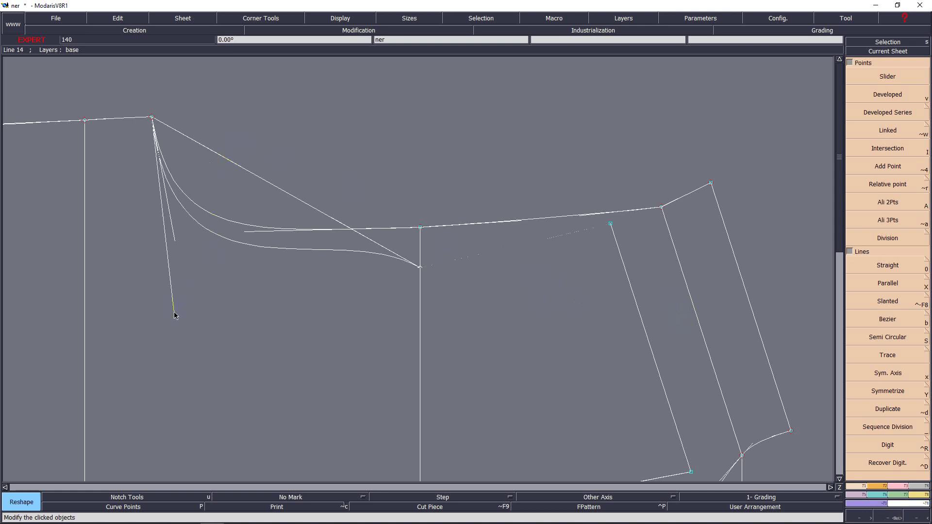
left_click(363, 240)
left_click(280, 270)
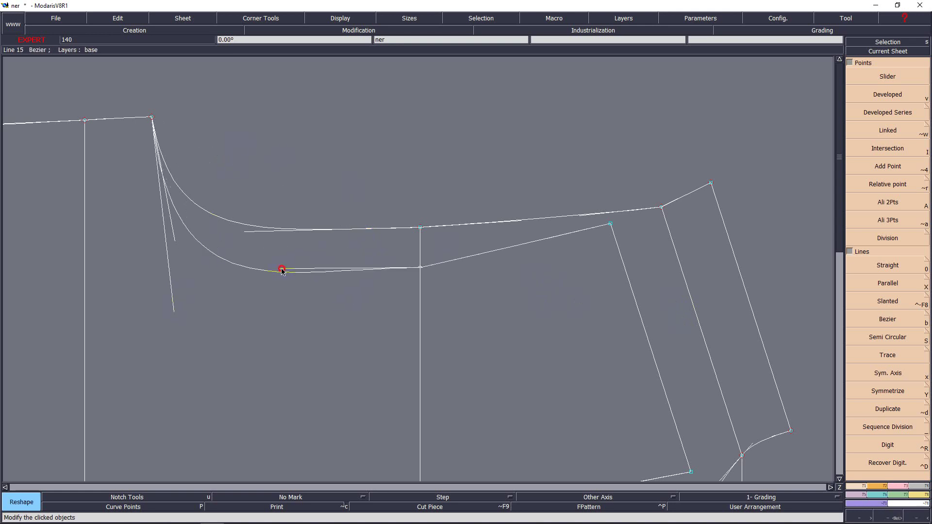
left_click(280, 270)
left_click(254, 287)
left_click(263, 287)
left_click(244, 287)
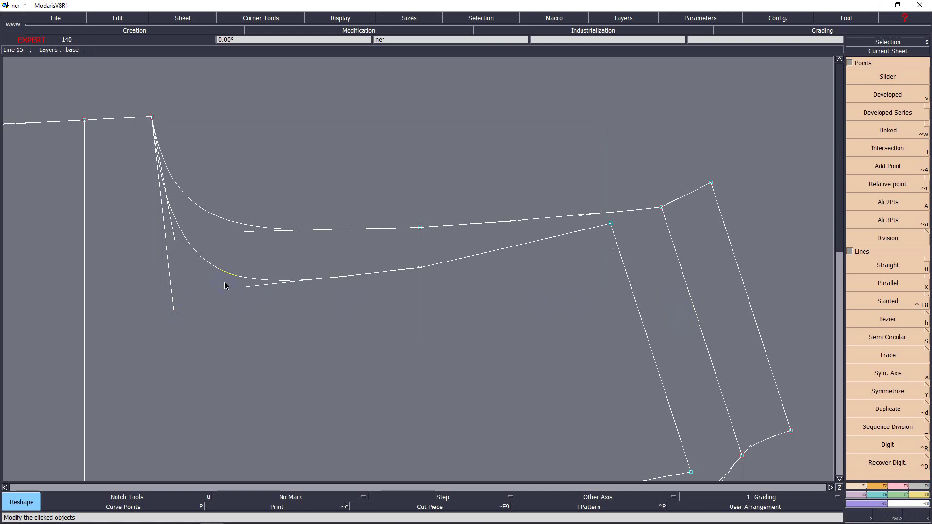
Refine the second armhole curve by making the underarm handle nearly vertical and extending the chest-mark handle downward.
left_click(174, 295)
left_click(158, 291)
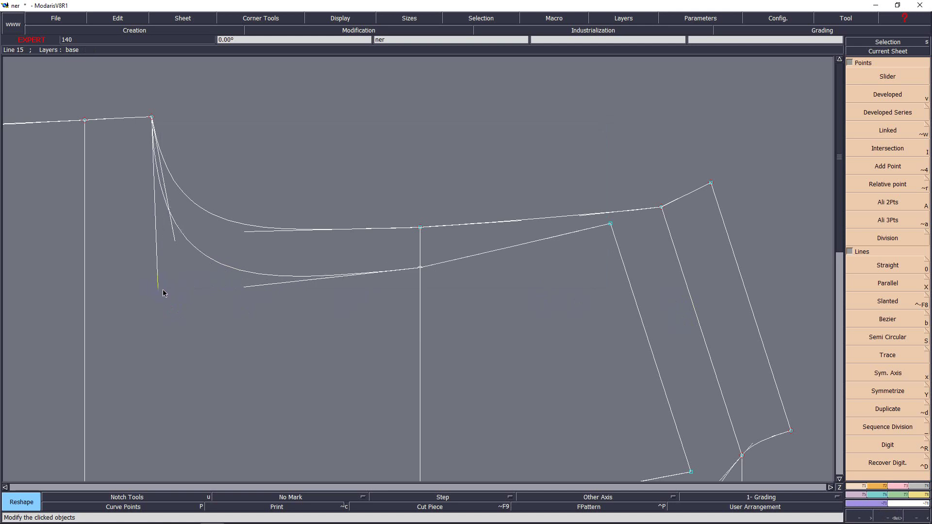
mouse_move(243, 290)
left_mouse_down()
mouse_move(229, 288)
mouse_move(229, 296)
left_mouse_up()
left_click(228, 294)
left_click(221, 305)
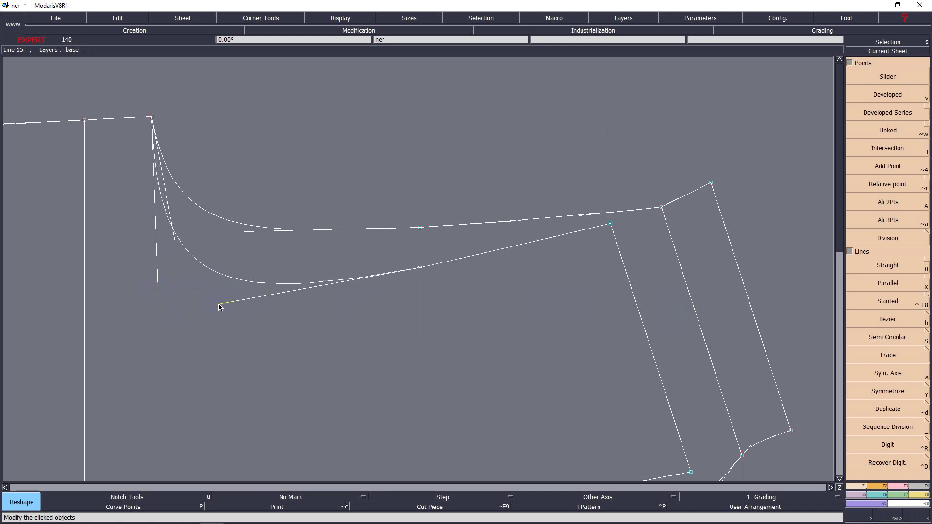
Shorten the second armhole curve's underarm handle and tilt it toward the first armhole curve's handle.
key("Home")
key("Return")
left_click_drag(432, 121, 660, 382)
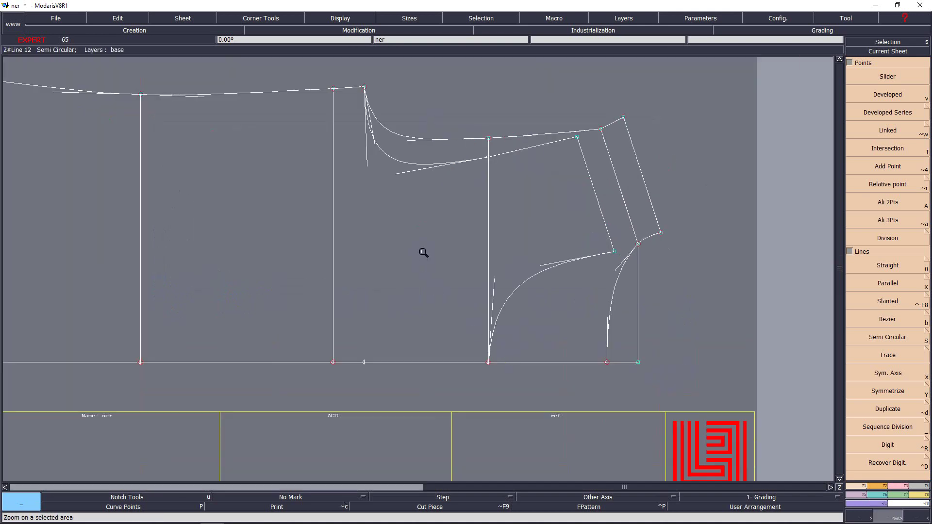
key("r")
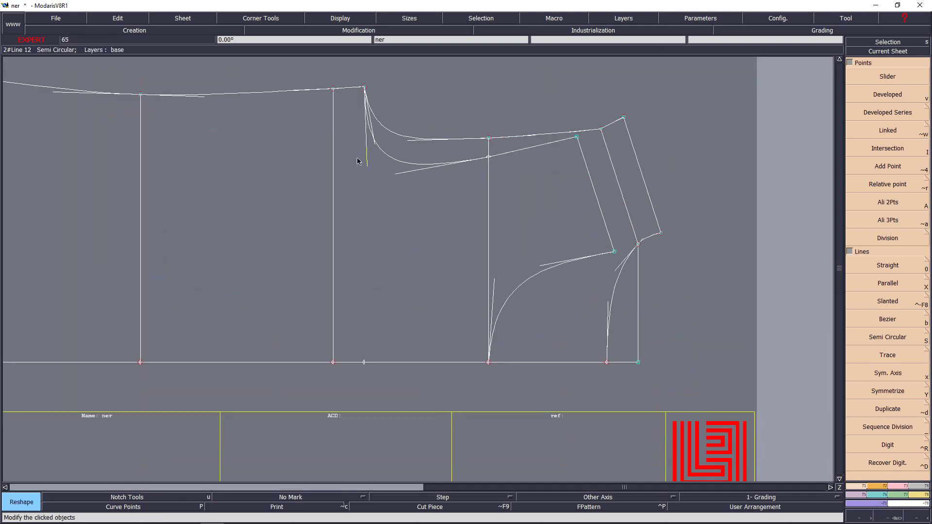
left_click(365, 162)
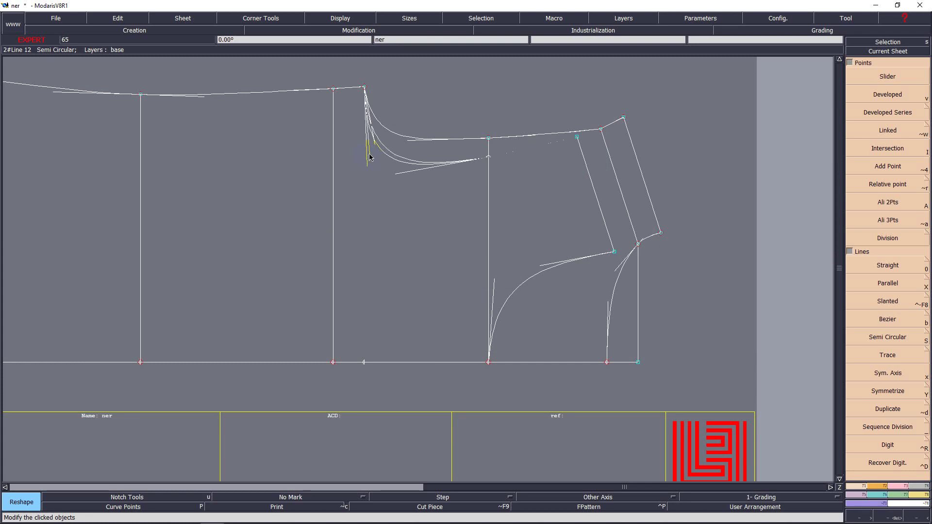
left_click(371, 154)
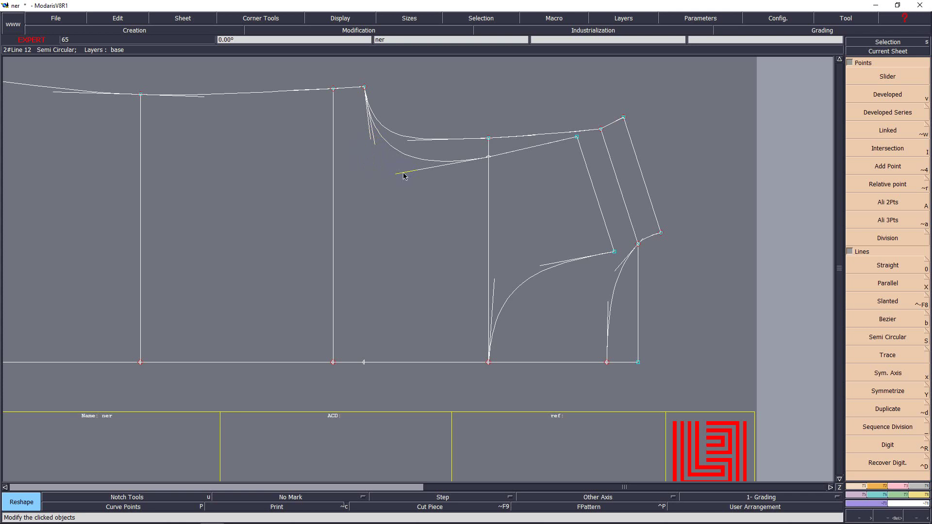
Create a symmetry axis on the side seam beside the underarm point and mirror the second armhole curve across it.
key("x")
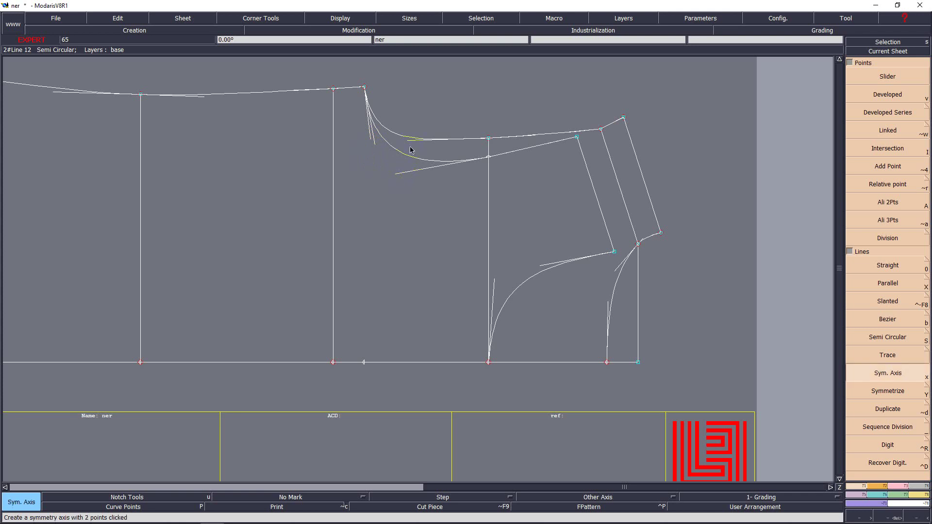
left_click(345, 89)
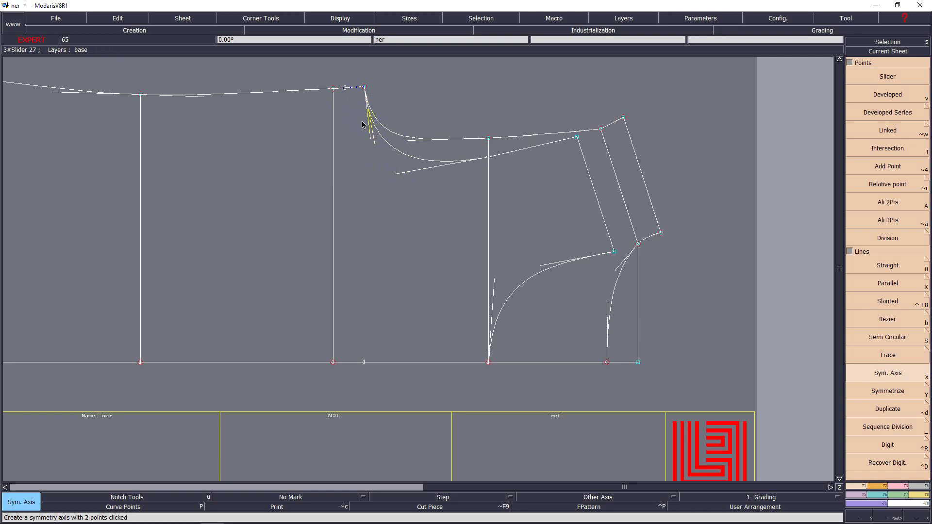
key("shift+y")
left_click(412, 154)
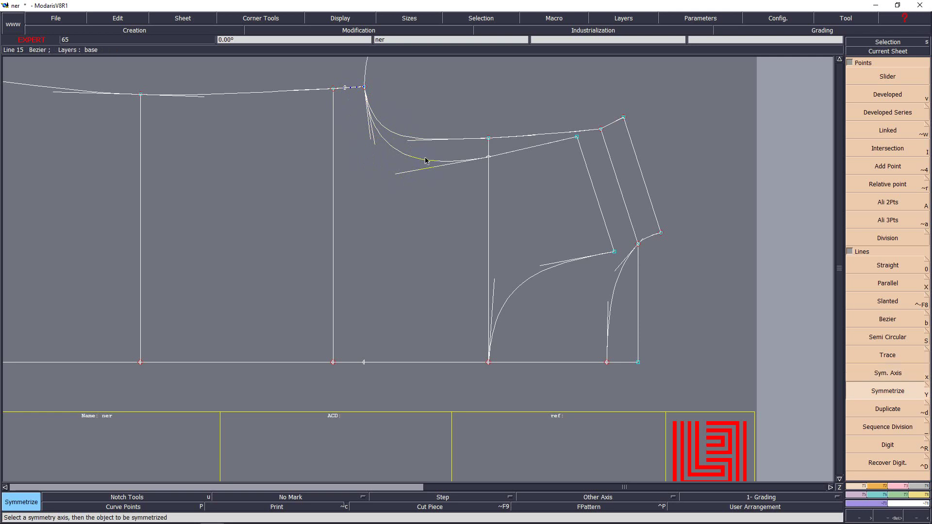
Reshape the second armhole curve by slightly shortening and raising its chest-mark handle.
key("Home")
key("Return")
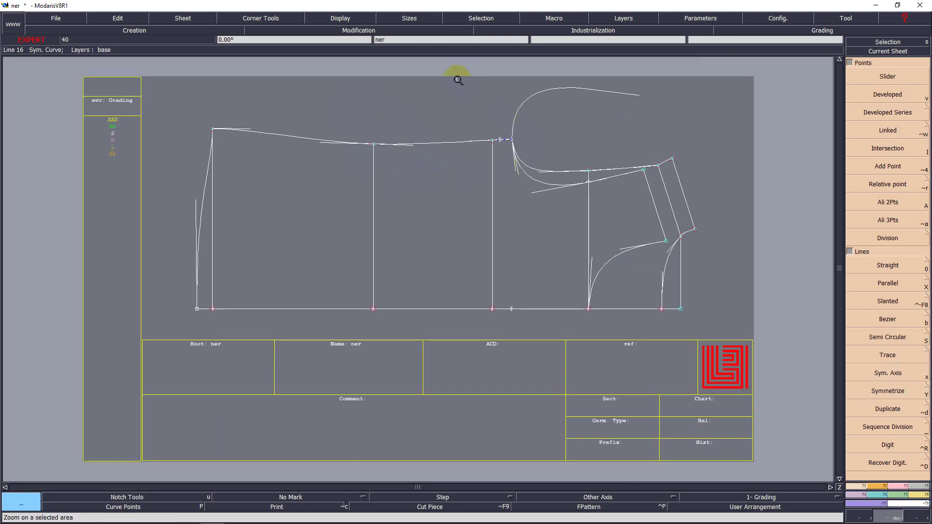
left_click(717, 262)
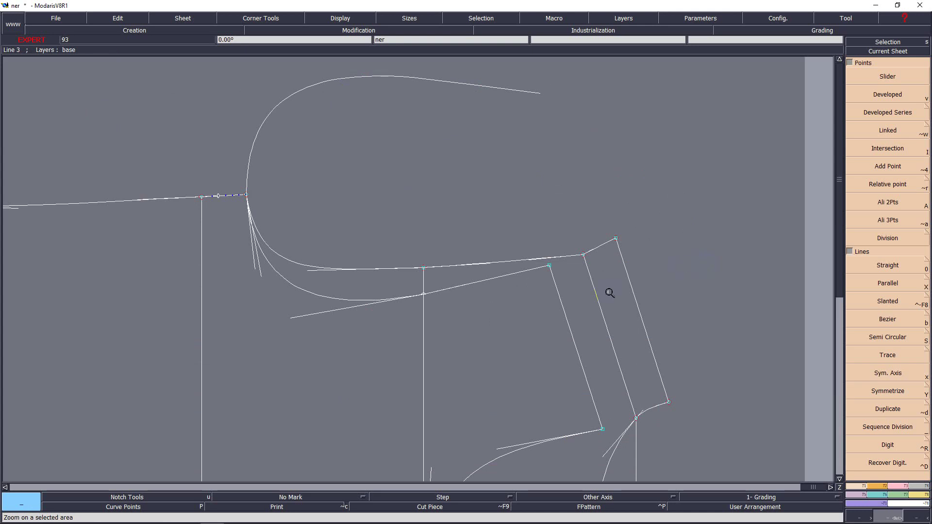
key("shift+s")
key("r")
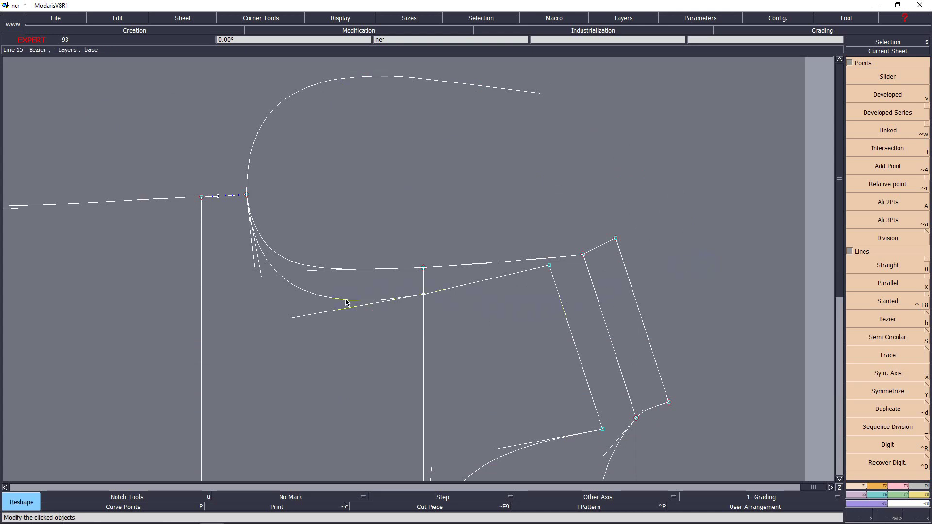
left_click(298, 317)
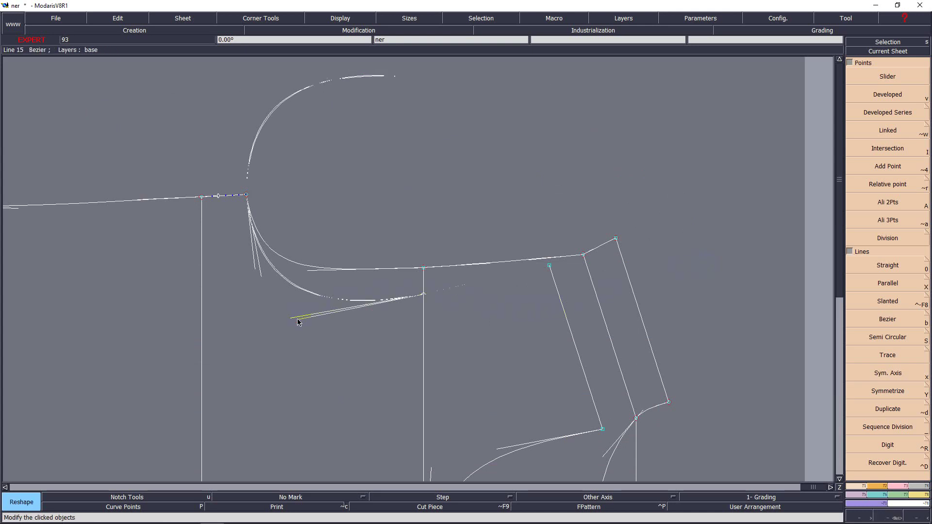
left_click_drag(298, 320, 302, 317)
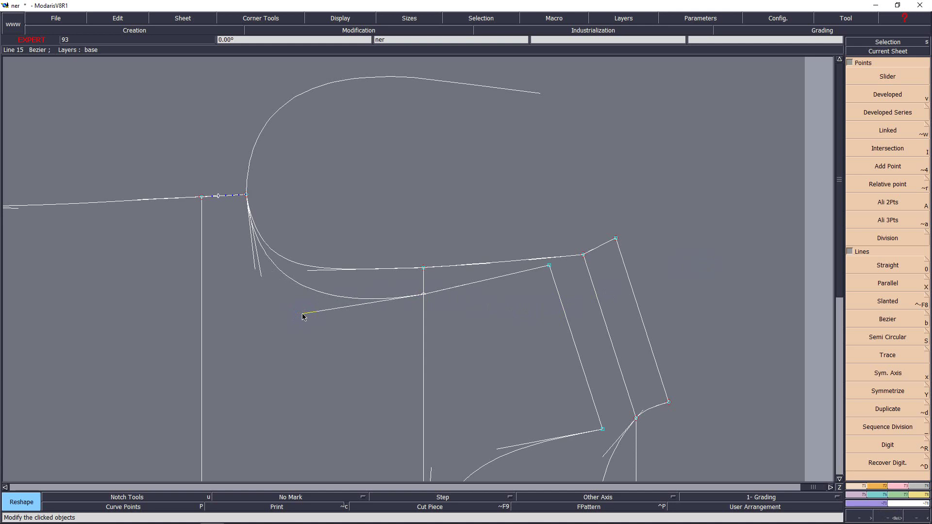
Delete the mirrored armhole curve and erase the symmetry axis beside the underarm point.
key("Delete")
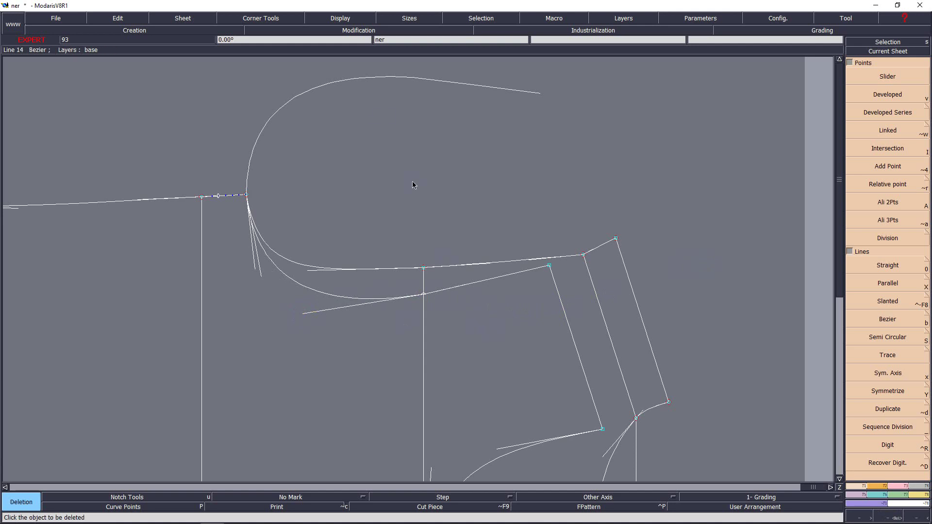
left_click(374, 77)
key("shift+Delete")
left_click(228, 196)
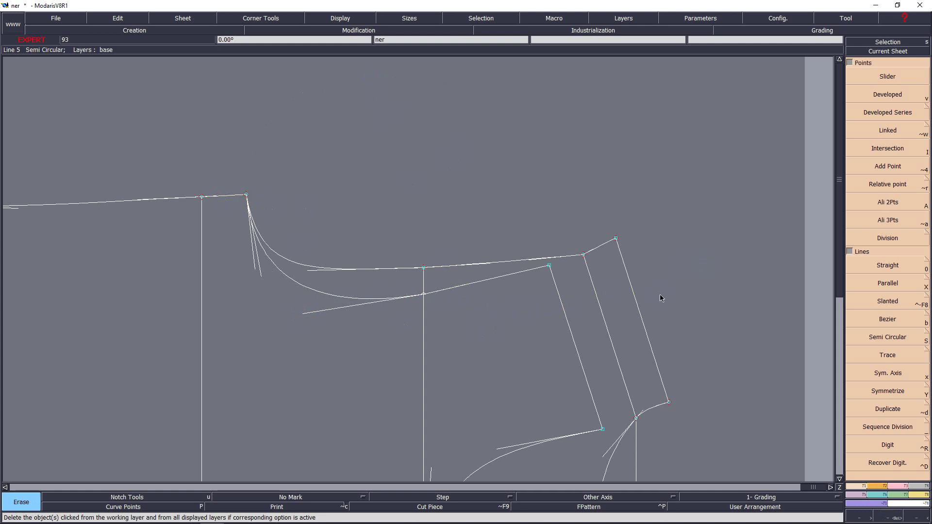
Insert the construction-line points into the horizontal centre line and the chest-line mark into the armhole curve.
key("Home")
key("Return")
left_click_drag(417, 105, 782, 398)
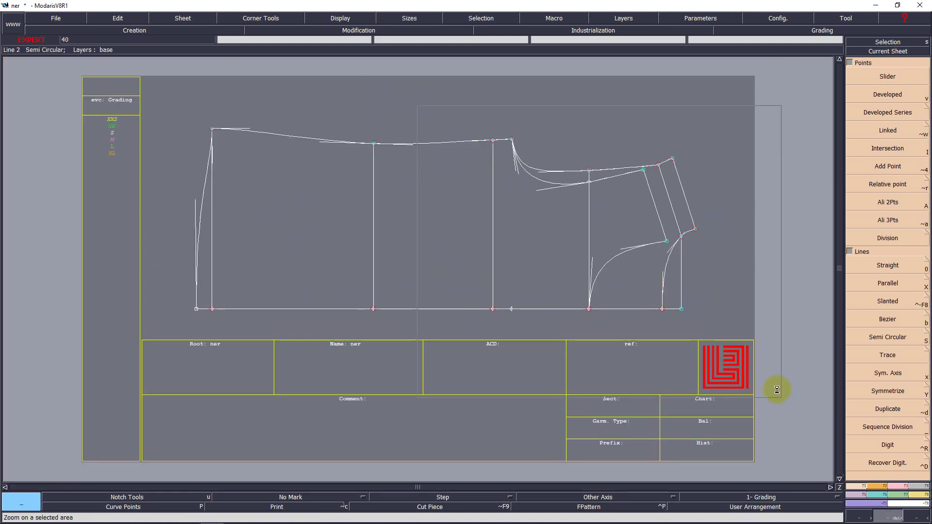
key("space")
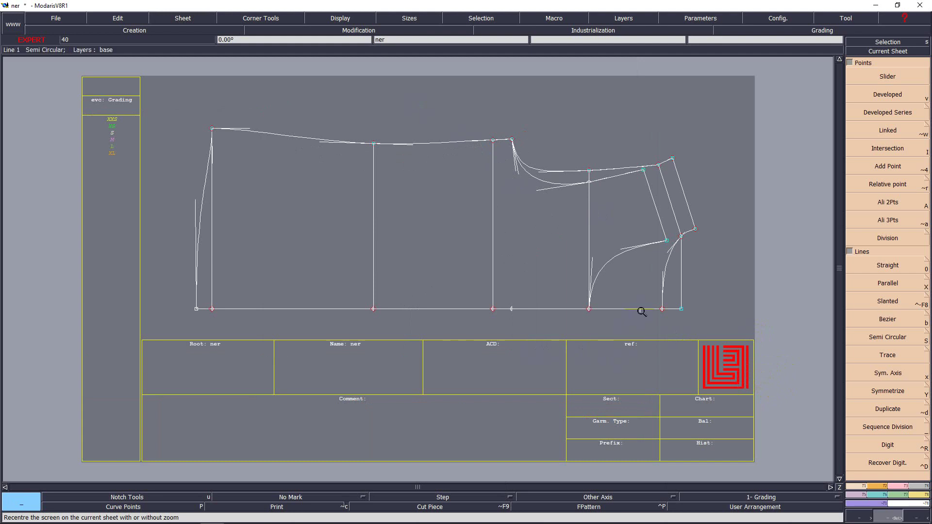
left_click(870, 339)
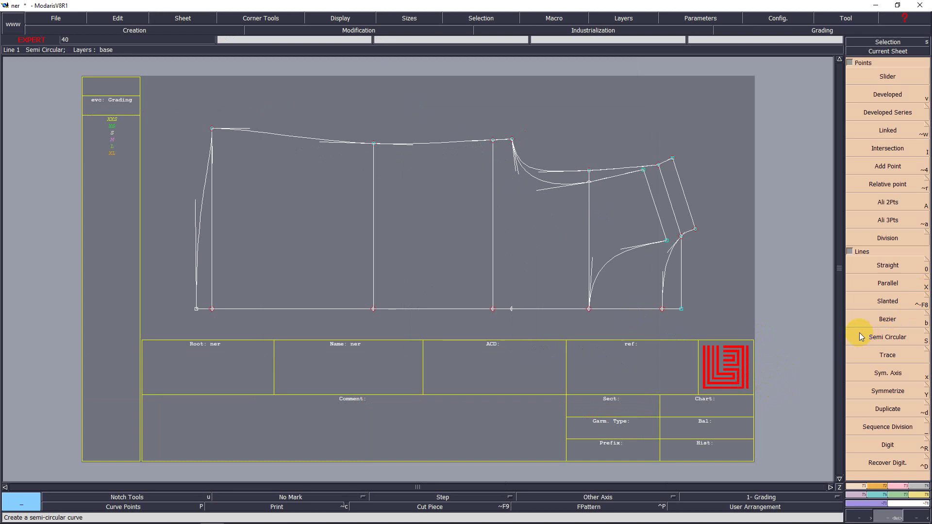
key("F3")
left_click(887, 290)
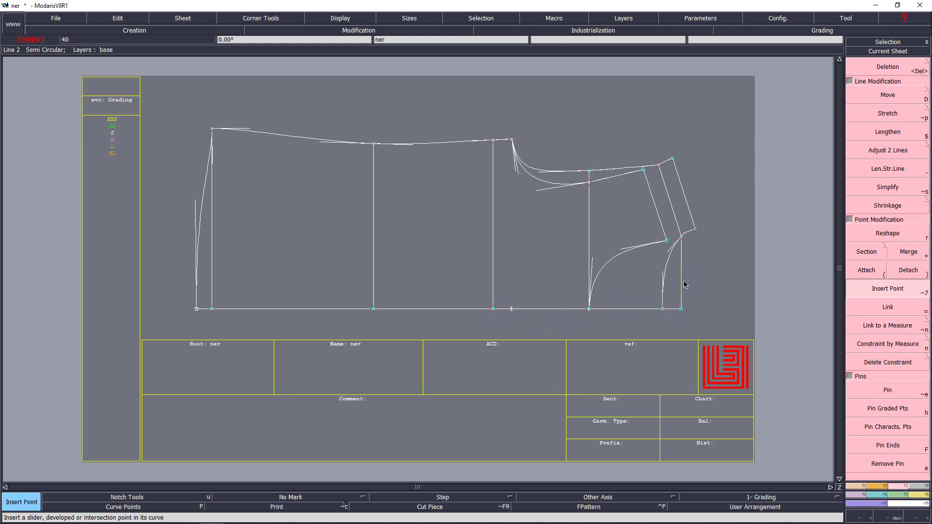
Delete the short vertical line joining the end of the centre line to the back neck point.
key("Delete")
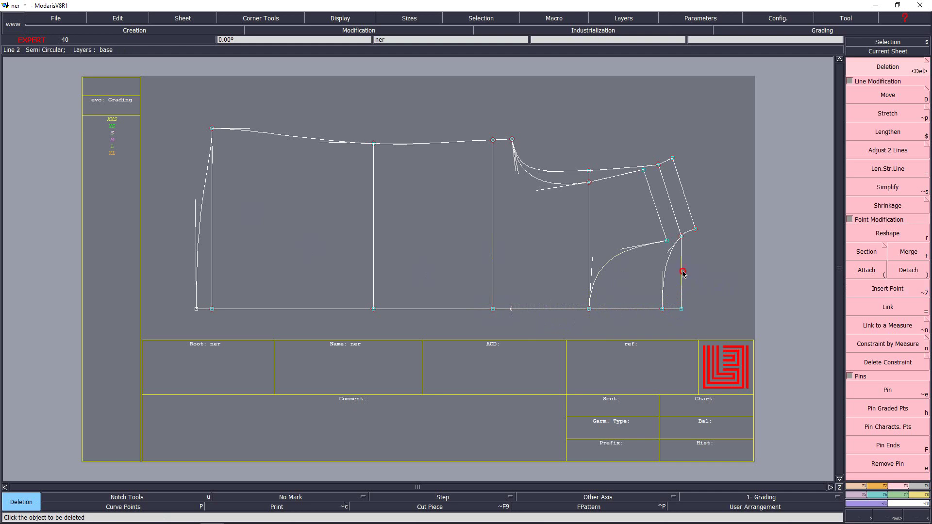
left_click(682, 272)
key("parenleft")
left_click(662, 310)
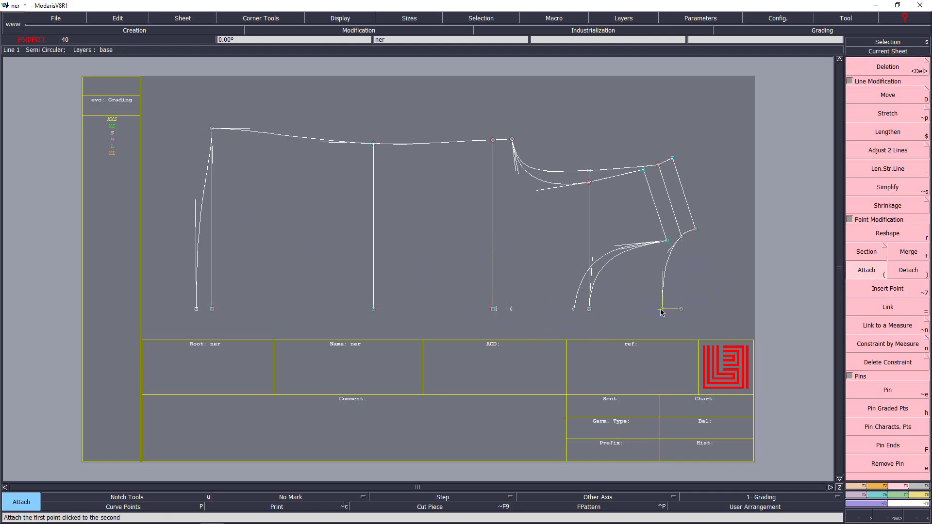
left_click(658, 306)
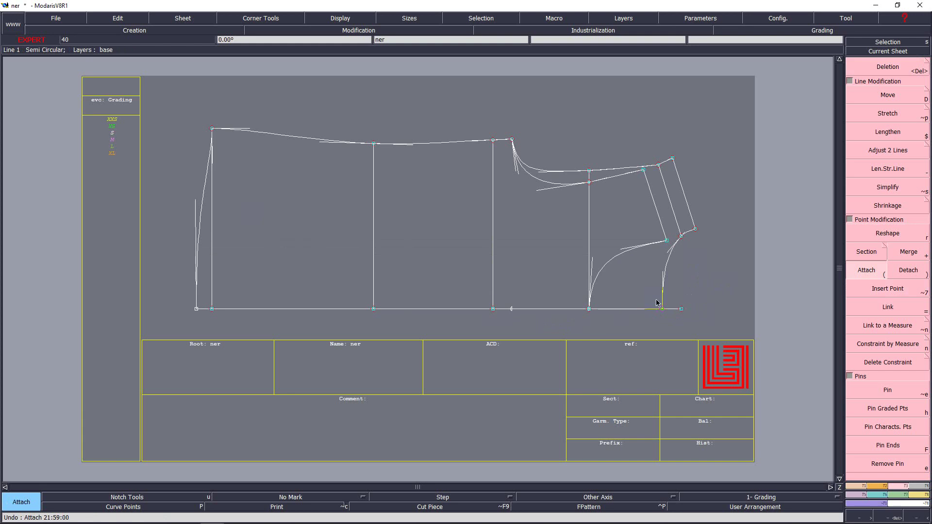
Attach the front neckline curve's lower end to the centre line just beside the chest line and insert that point into the line.
key("Return")
left_click_drag(577, 269, 614, 334)
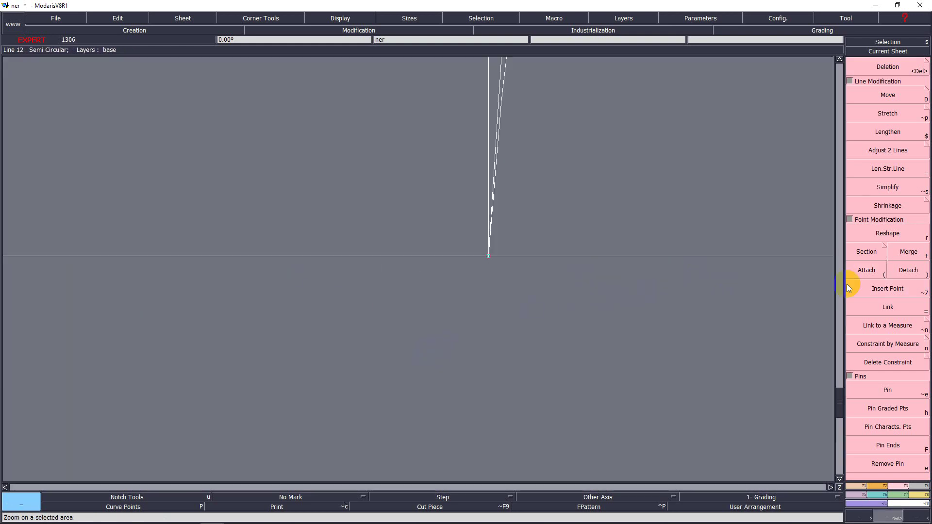
left_click(869, 270)
left_click(866, 270)
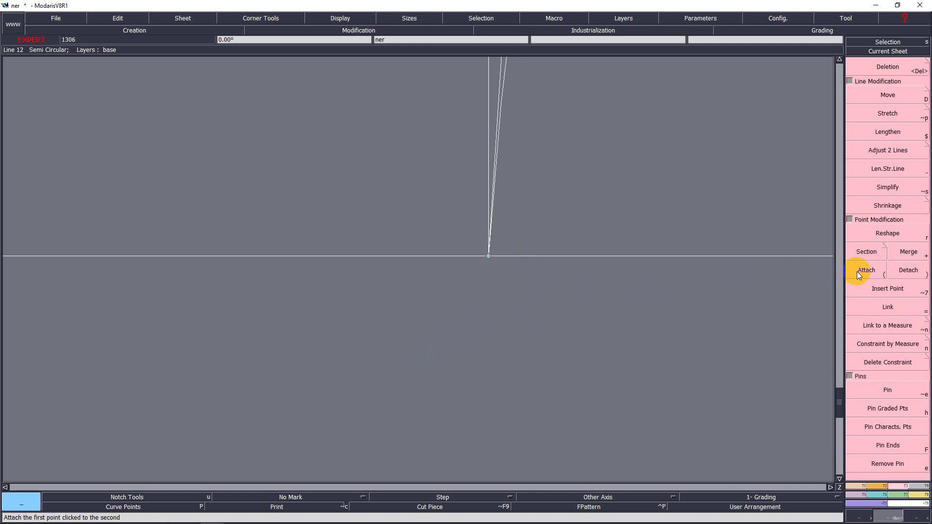
left_click(488, 256)
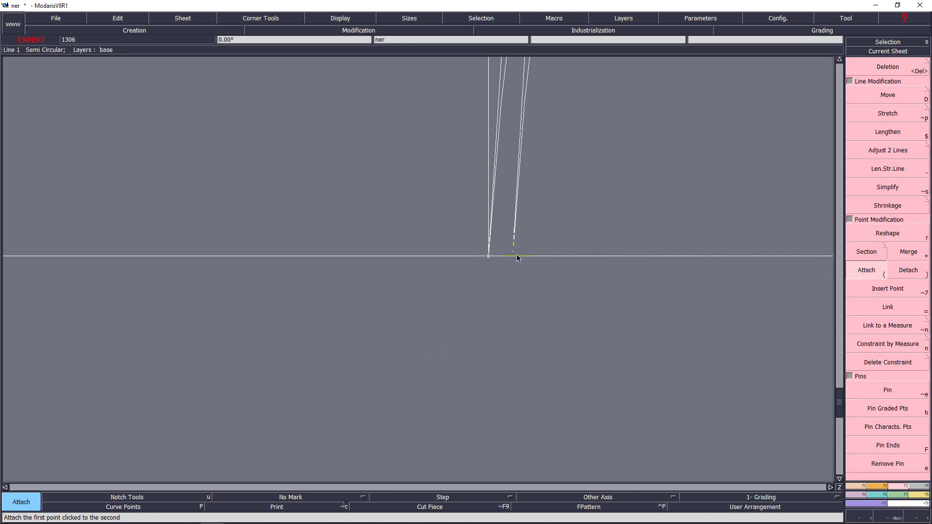
left_click(520, 262)
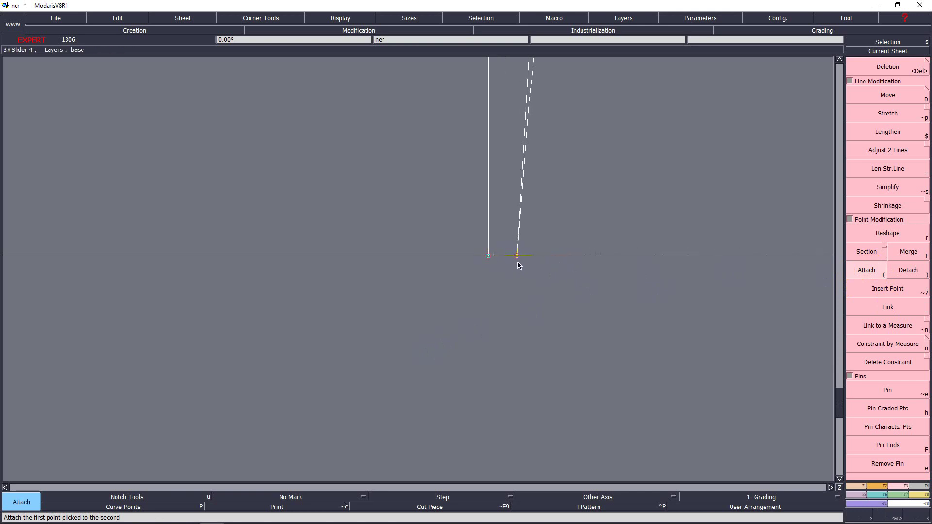
left_click(884, 292)
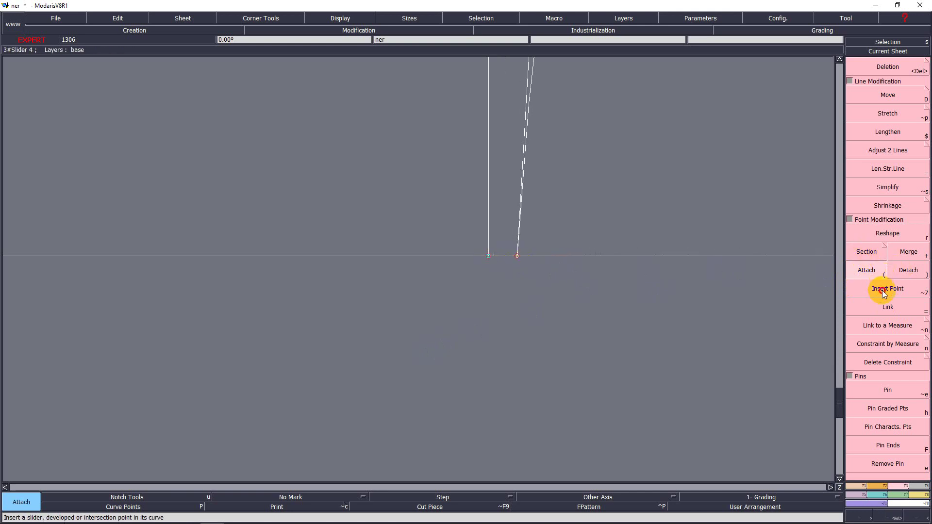
left_click(516, 255)
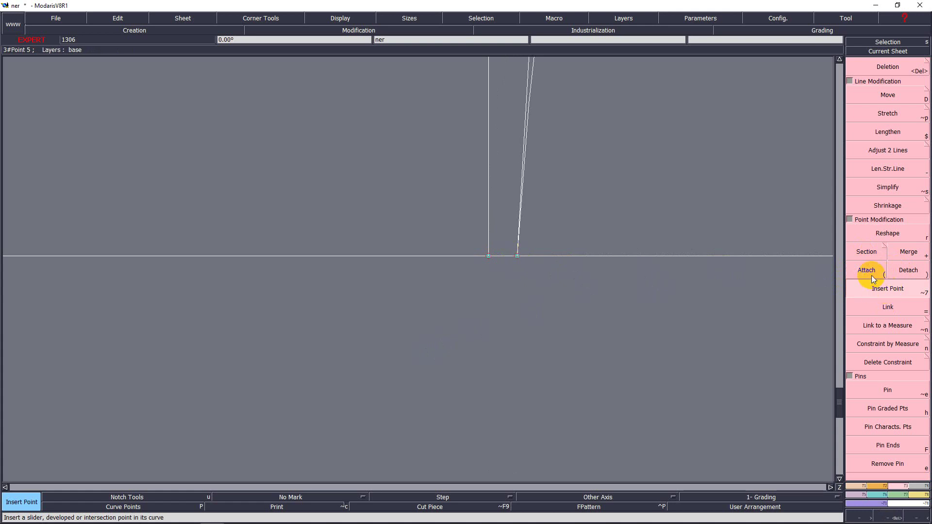
Attach the front neckline's lower end back to the point where the chest line meets the centre line.
left_click(871, 279)
left_click(518, 256)
left_click(489, 257)
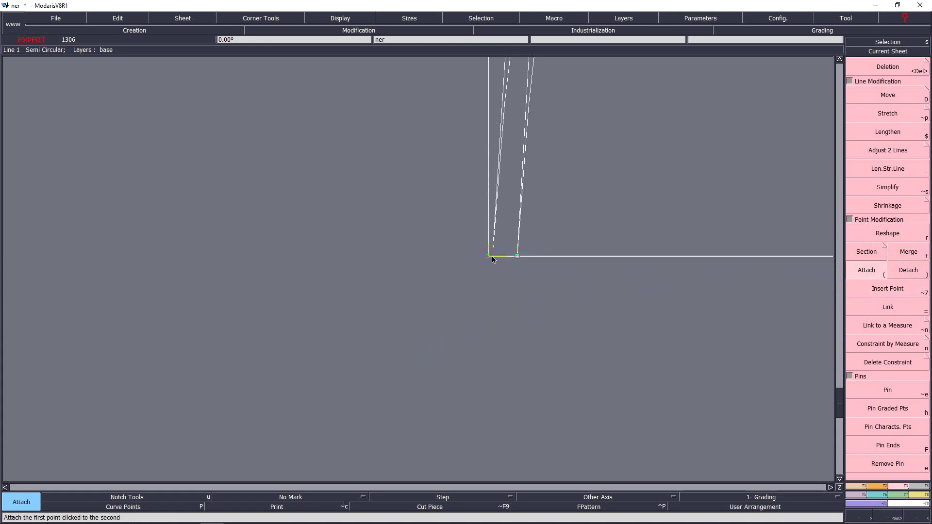
left_click(490, 257)
left_click(489, 256)
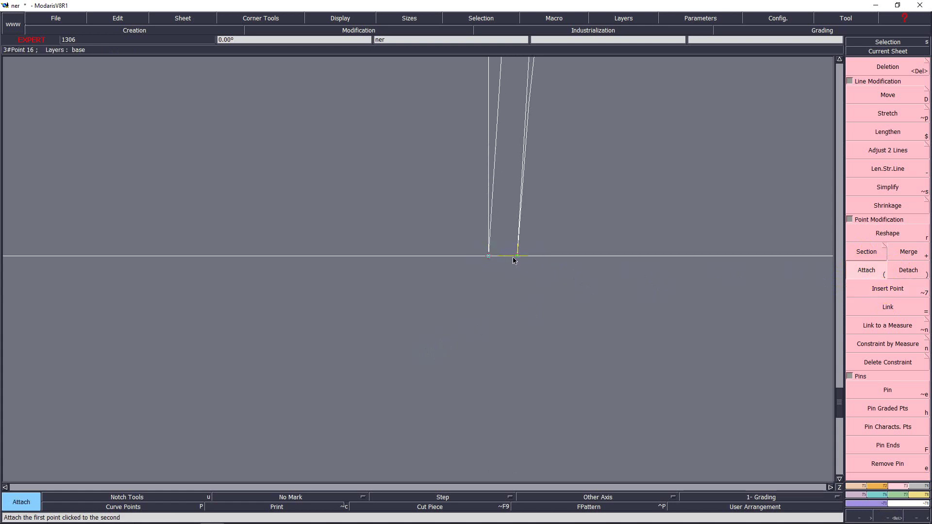
Attach the free end of the centre line to the lower end of the back neckline curve.
key("Home")
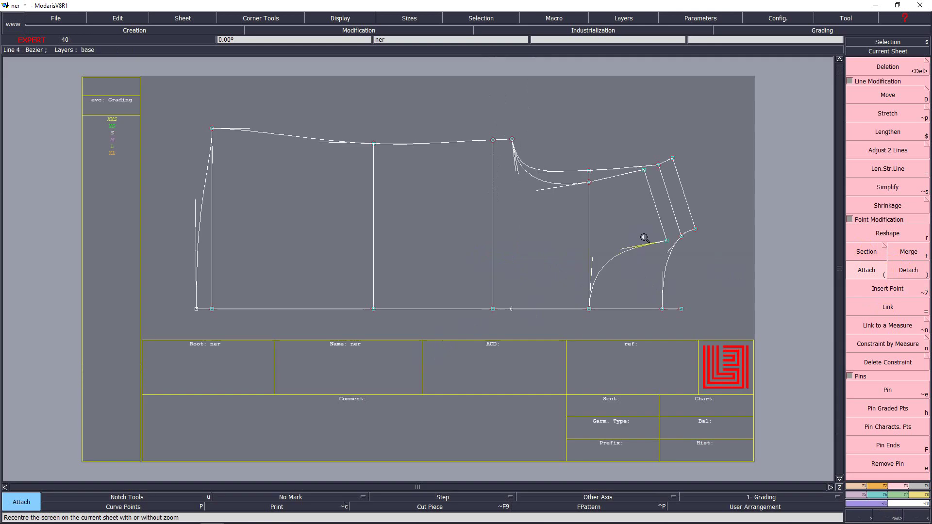
key("Return")
left_click_drag(493, 147, 742, 399)
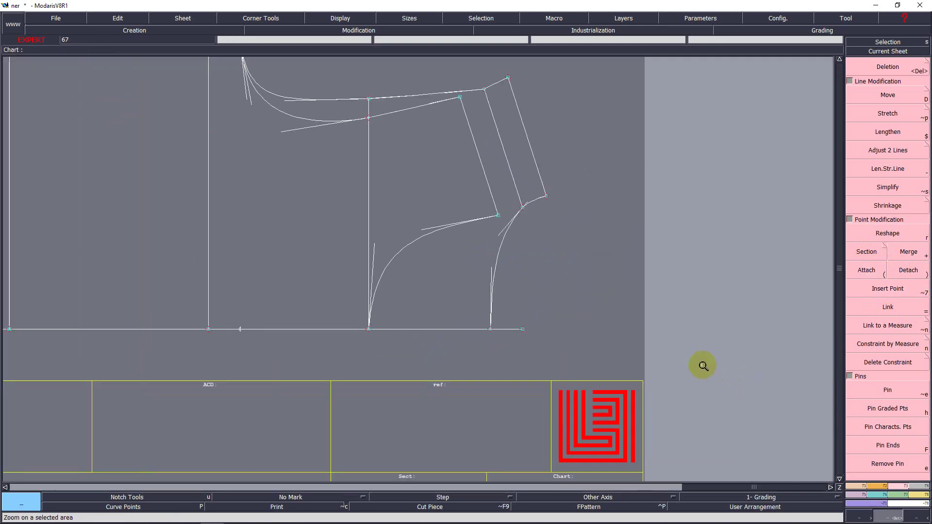
key("parenleft")
left_click(522, 329)
left_click(491, 330)
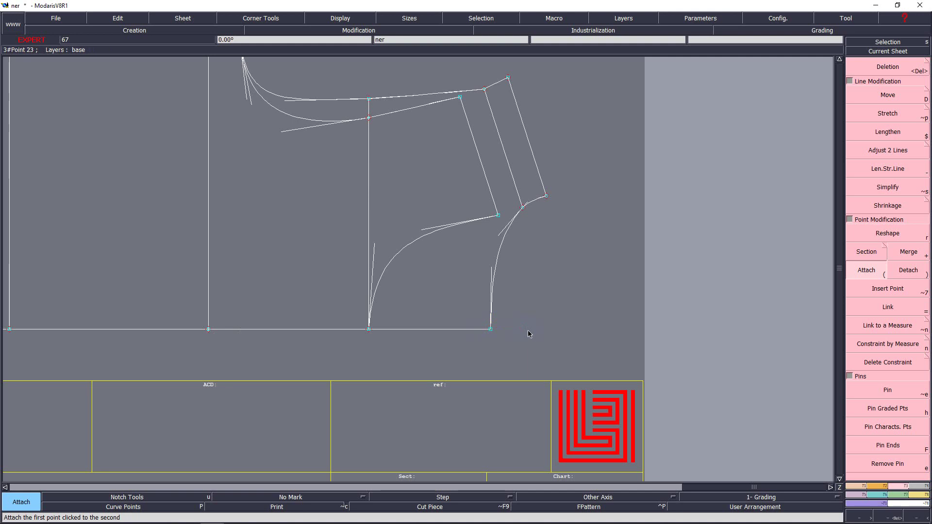
key("Home")
key("z")
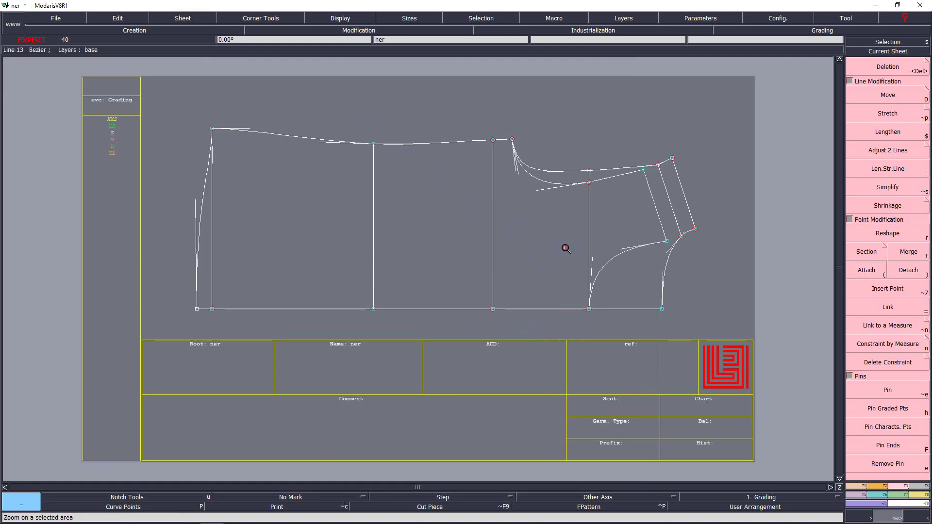
left_click_drag(565, 248, 688, 333)
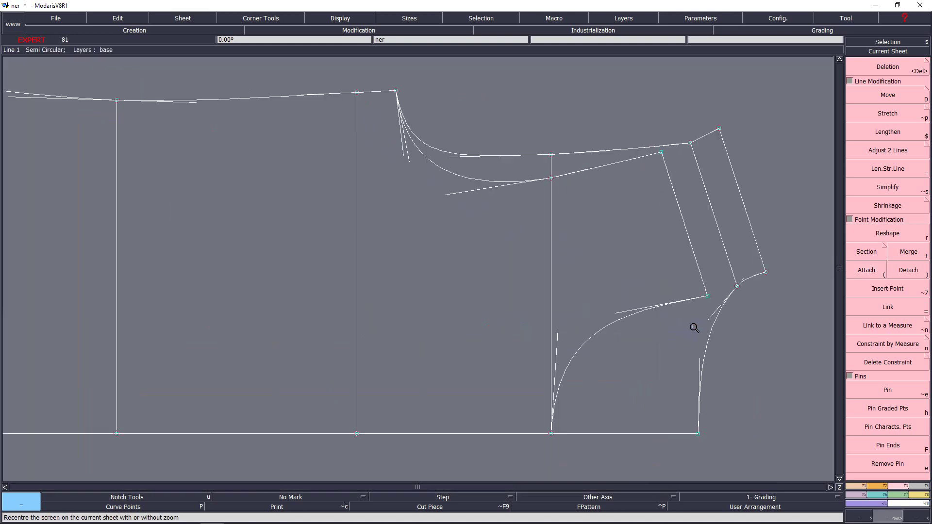
key("Home")
left_click_drag(725, 334, 758, 359)
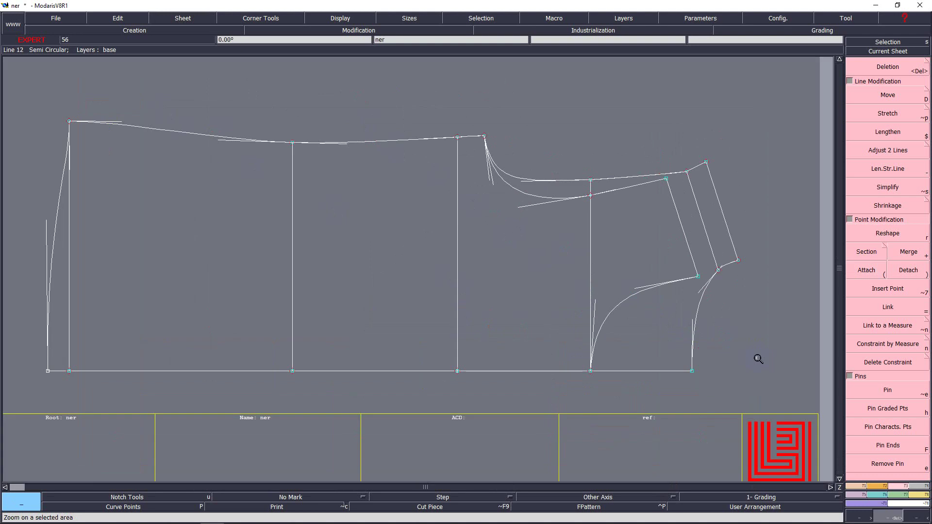
Switch to the tech pack PDF and examine the measurement sketch and graded size table for the neck band details.
key("j")
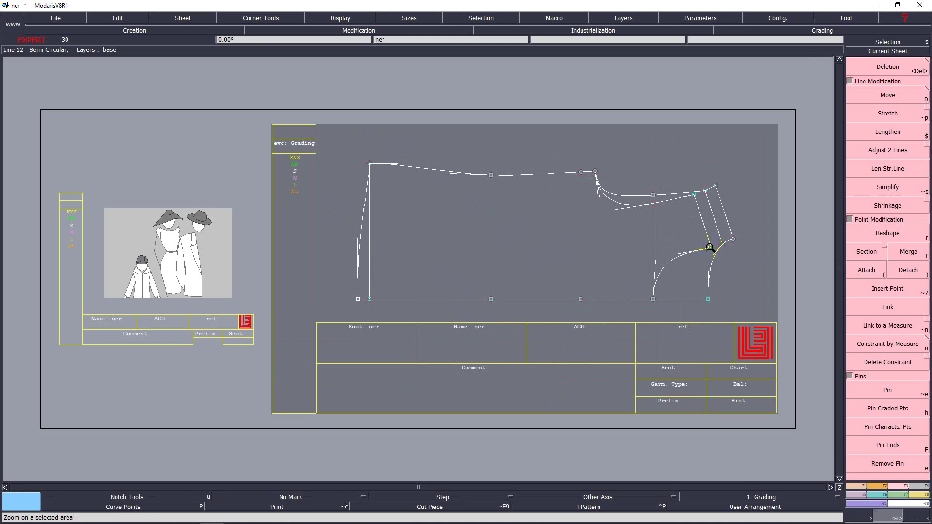
left_click_drag(544, 137, 715, 316)
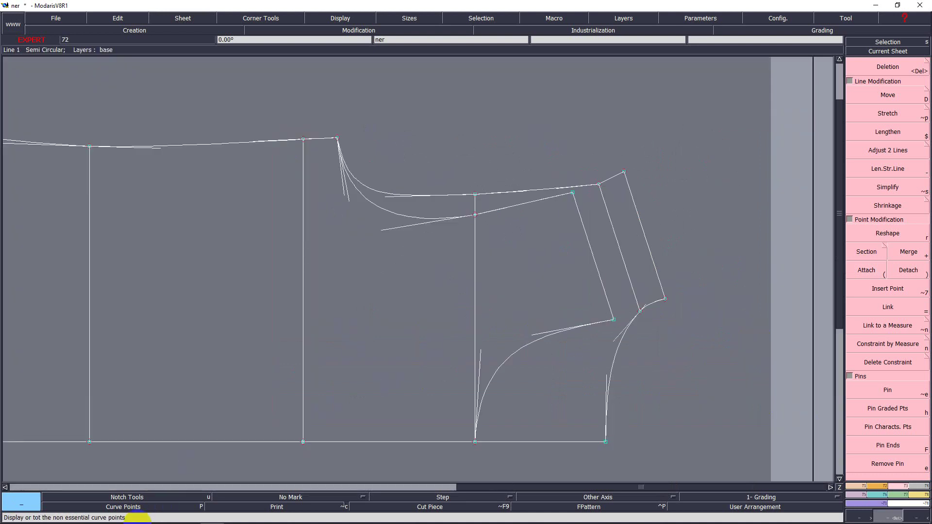
left_click(94, 516)
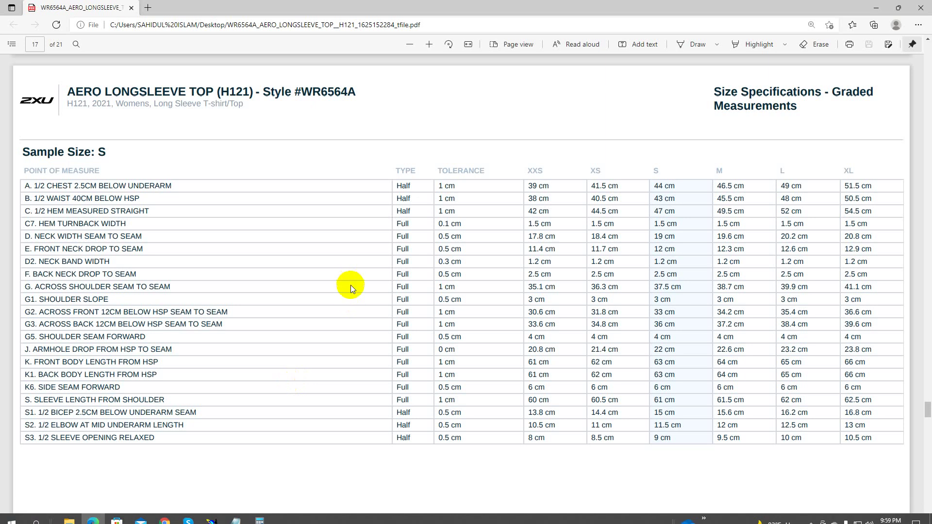
scroll(367, 306, "up", 3)
middle_click(368, 305)
scroll(369, 305, "up", 20)
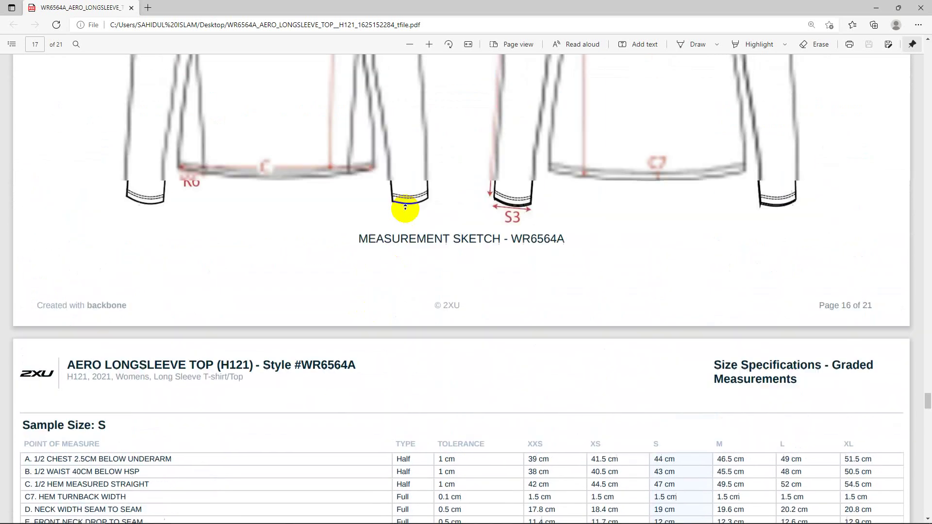
scroll(395, 293, "down", 6)
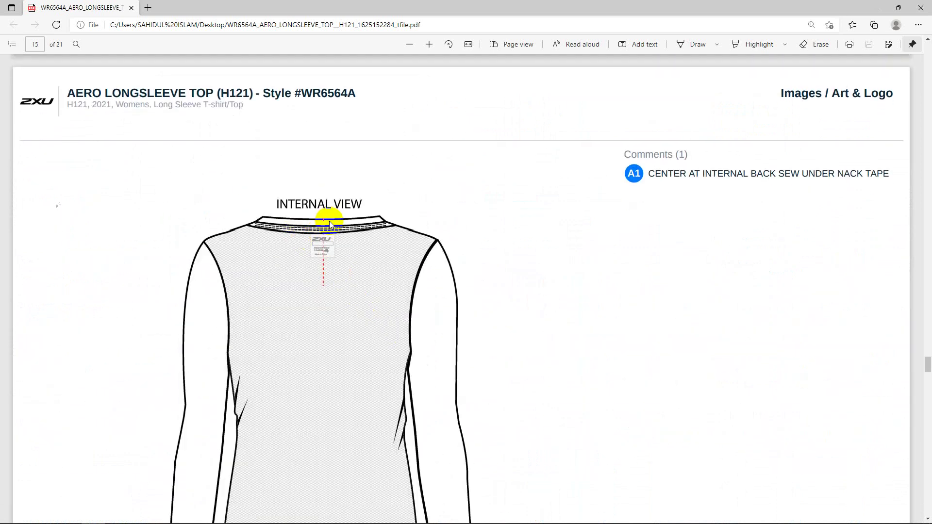
scroll(329, 223, "down", 10)
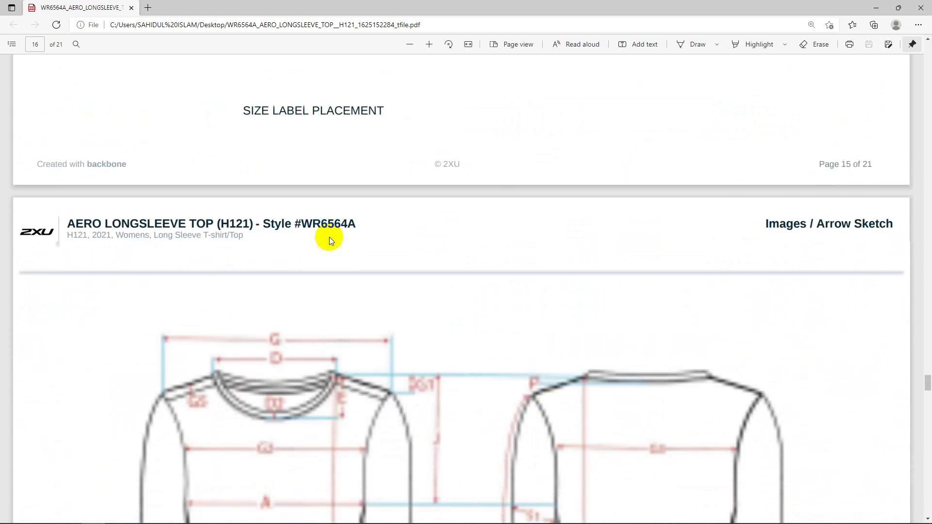
scroll(329, 237, "down", 4)
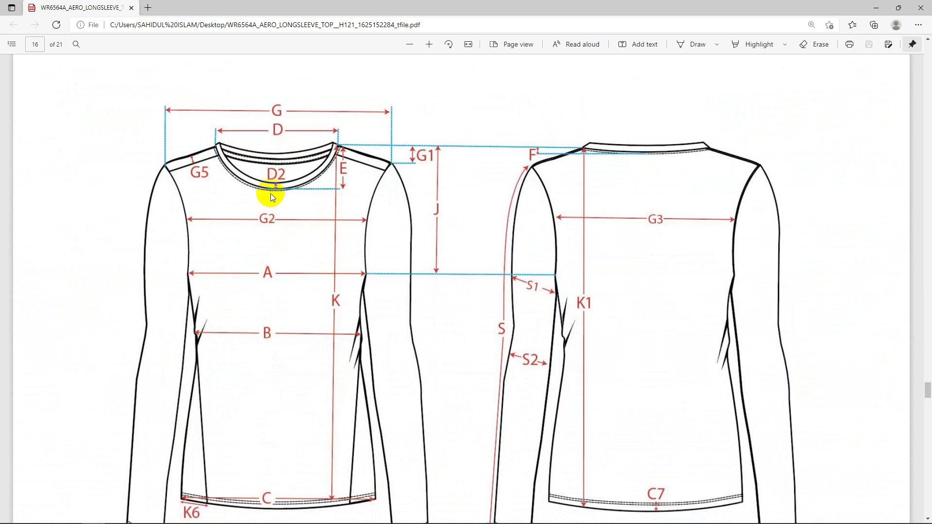
scroll(279, 218, "down", 8)
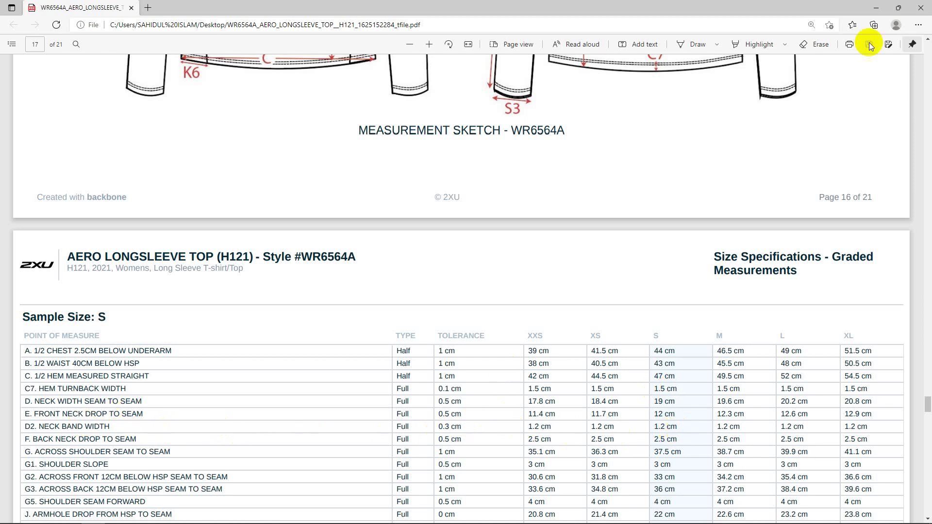
left_click(878, 8)
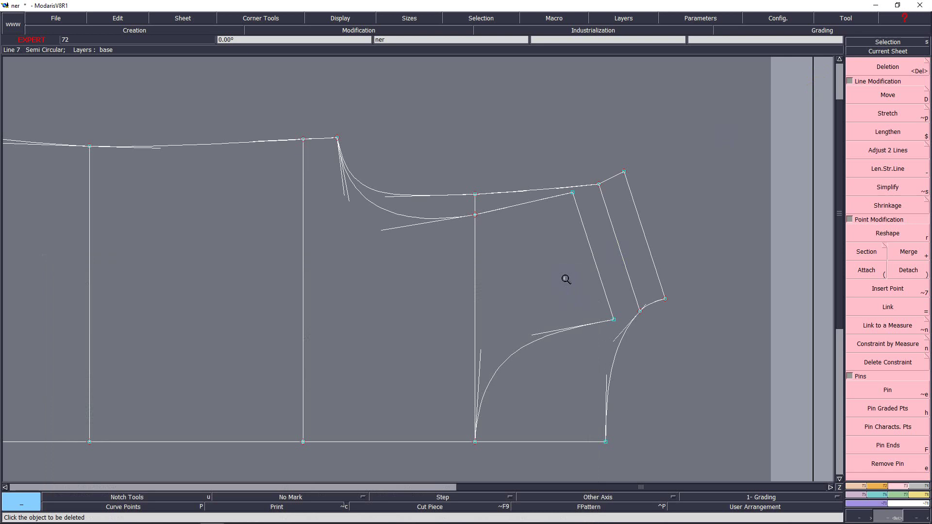
Create a measurement chart for the style and open it in the Charts Manager.
key("l")
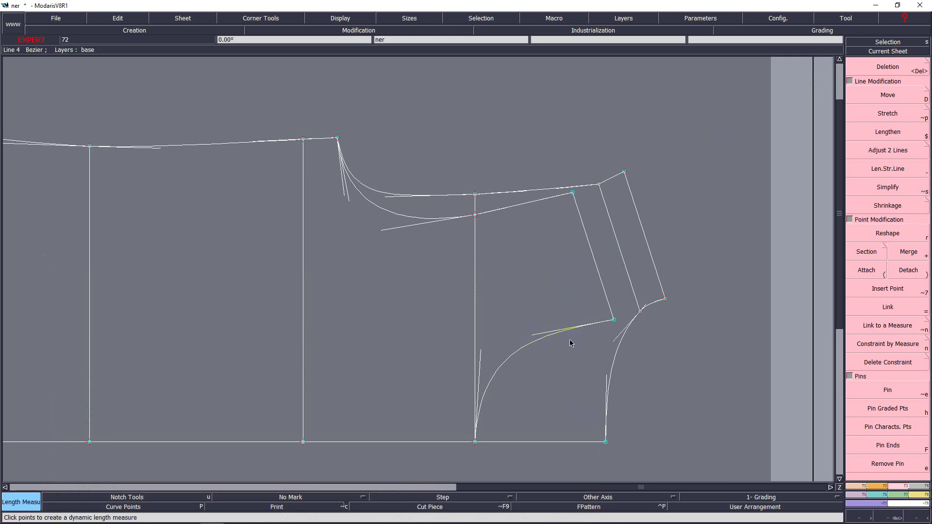
key("F8")
left_click(884, 174)
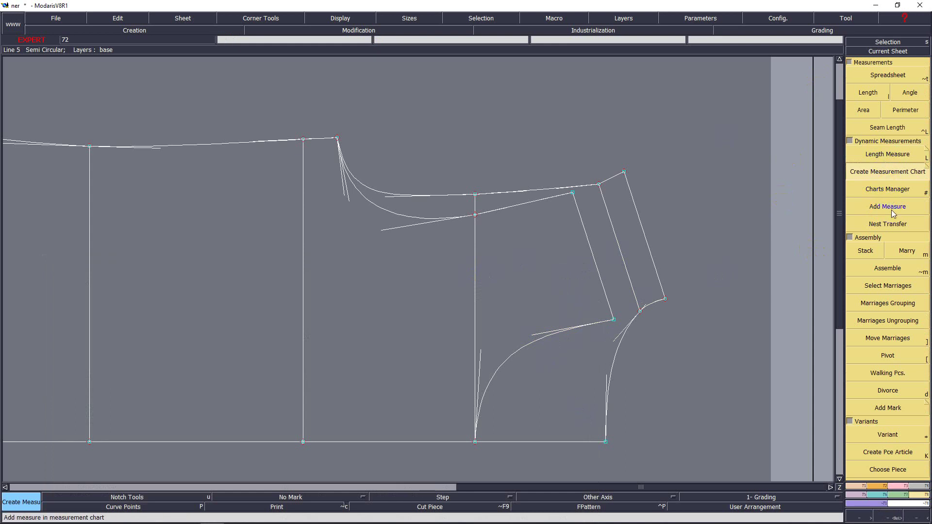
left_click(886, 192)
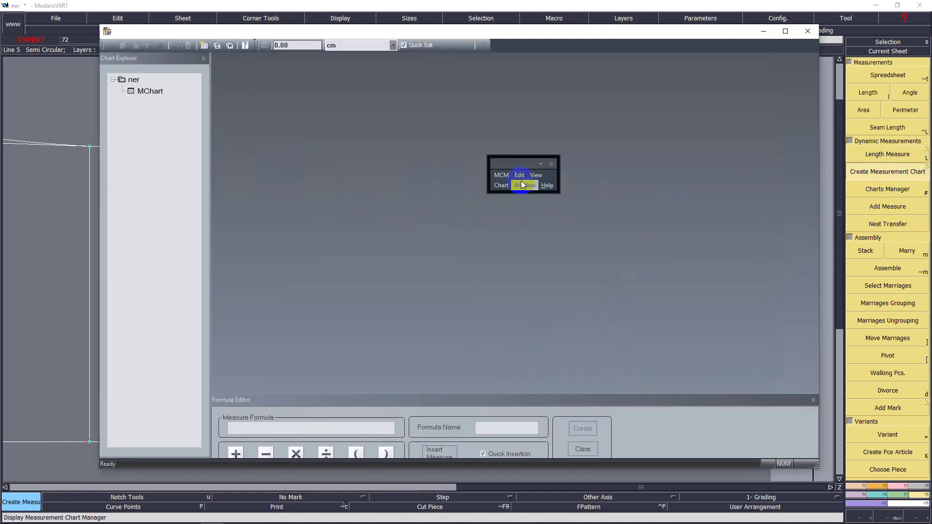
left_click(551, 168)
double_click(151, 92)
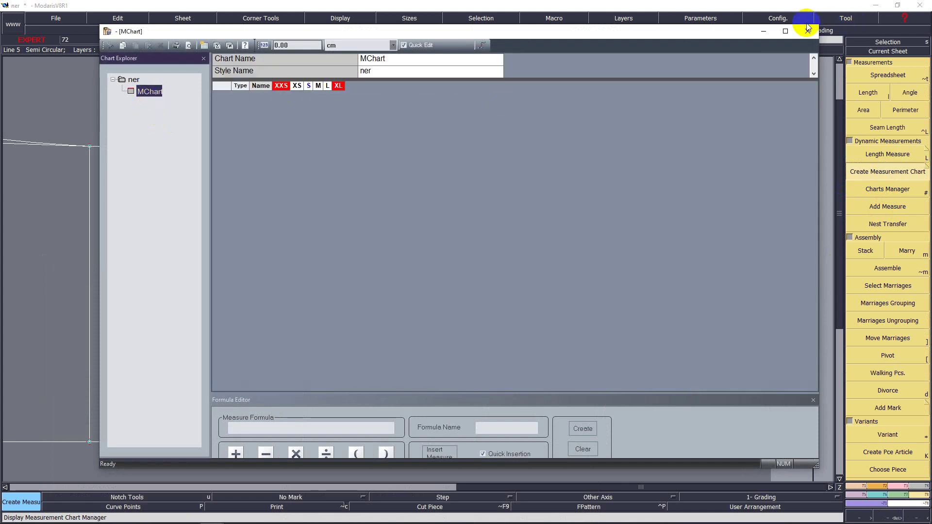
left_click(763, 30)
Add dynamic length measures along the front neckline curve and along the full back neckline up to the shoulder point.
key("shift+l")
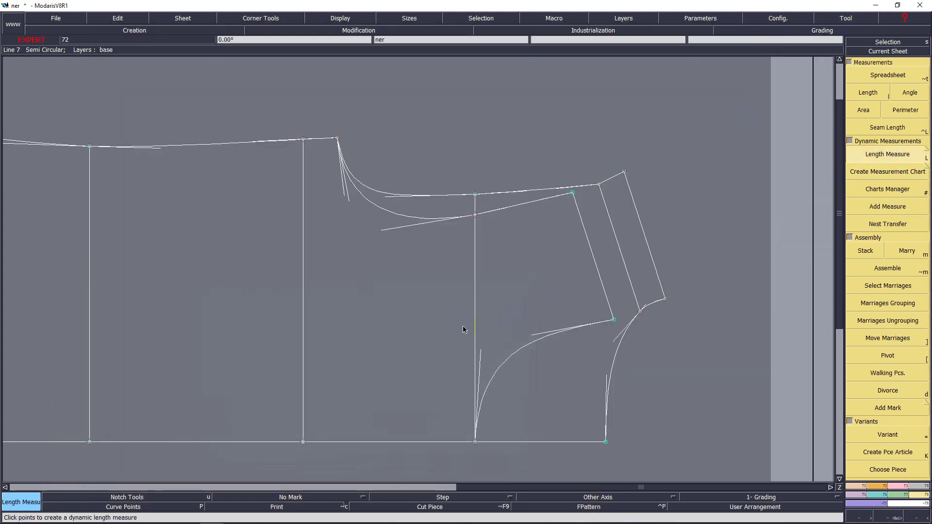
left_click(525, 352)
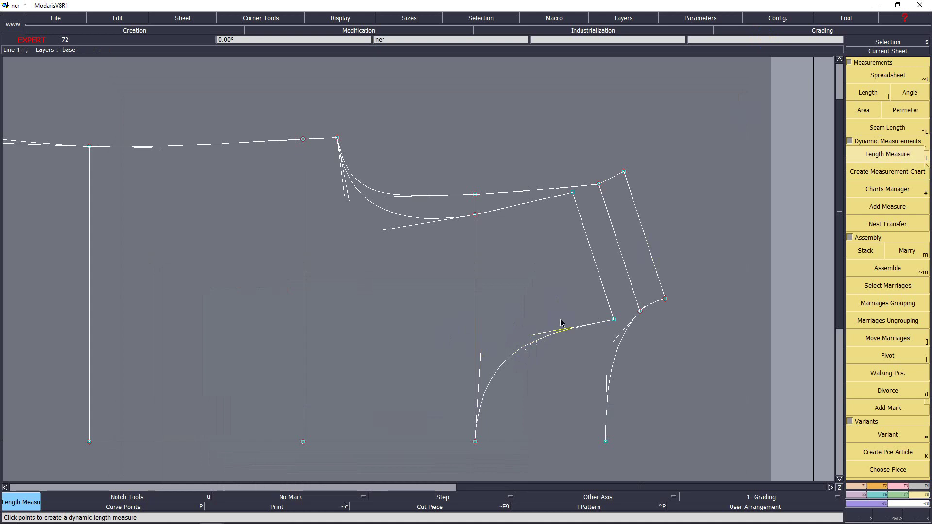
left_click(573, 262)
left_click(618, 344)
left_click(639, 218)
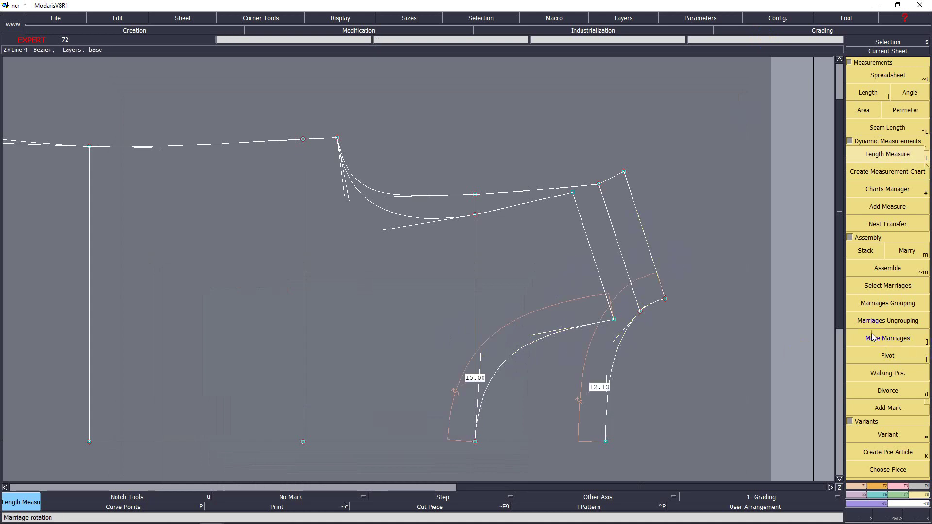
Create a formula in the measurement chart that adds the front and back neckline lengths.
left_click(895, 190)
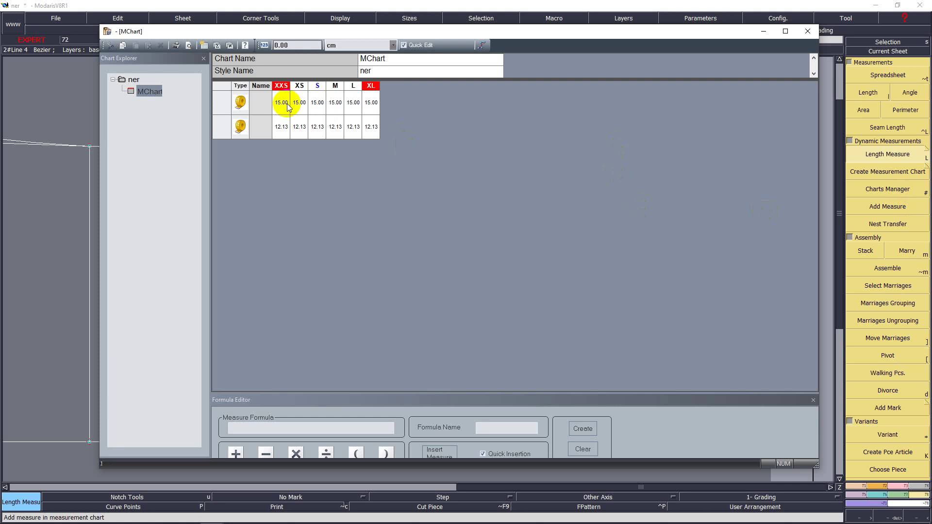
left_click(287, 107)
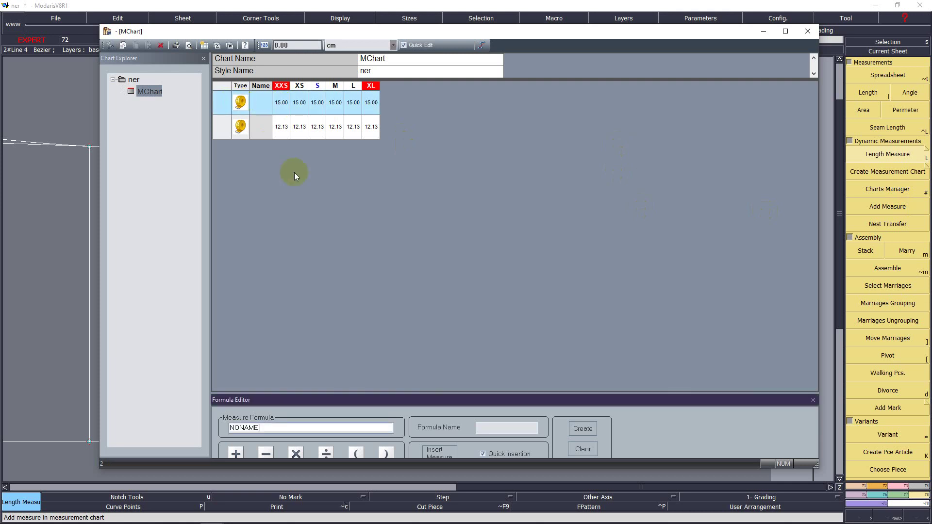
left_click(238, 129)
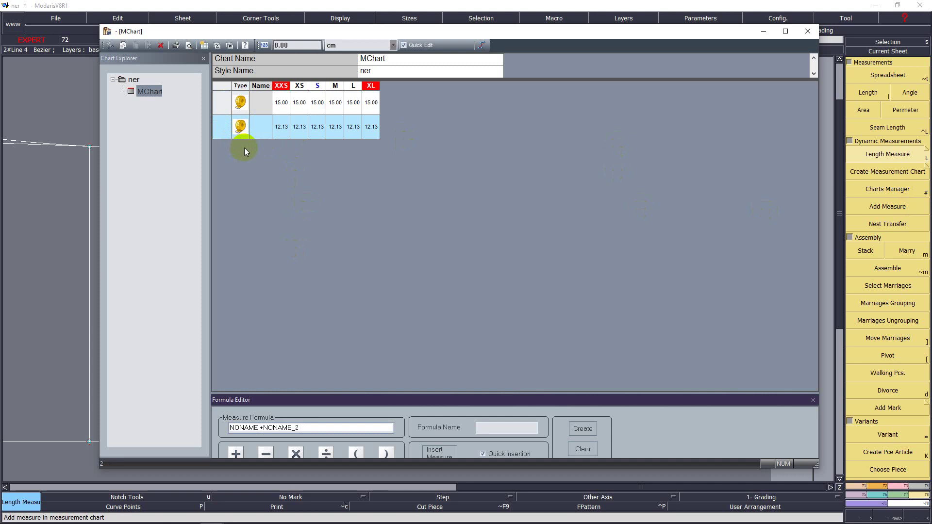
key("Return")
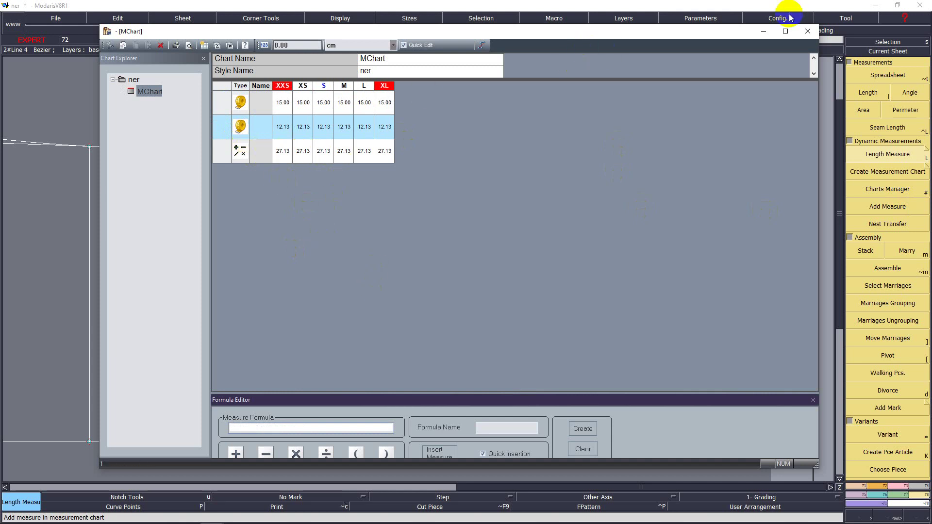
left_click(765, 32)
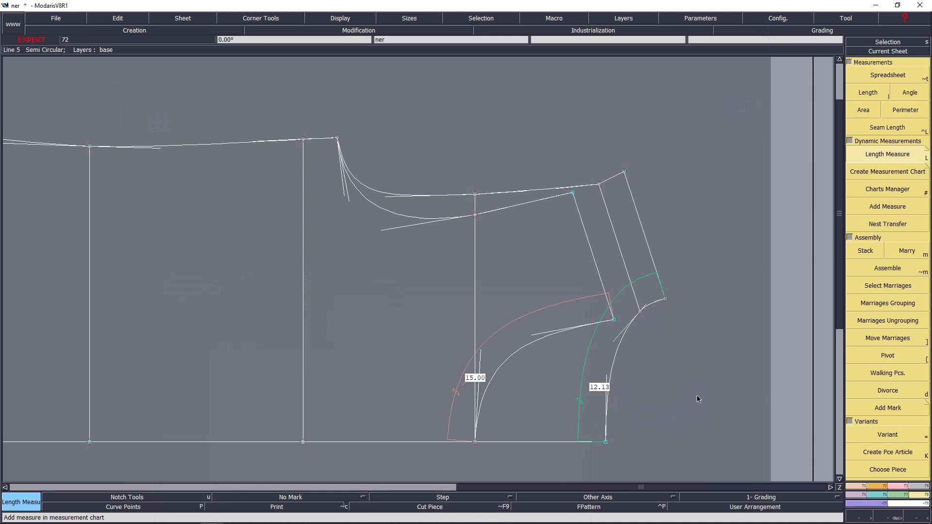
Draw a neck band rectangle 2.70 cm wide and 27.13 cm high beside the bodice's shoulder and neck end.
key("shift+r")
left_click(715, 430)
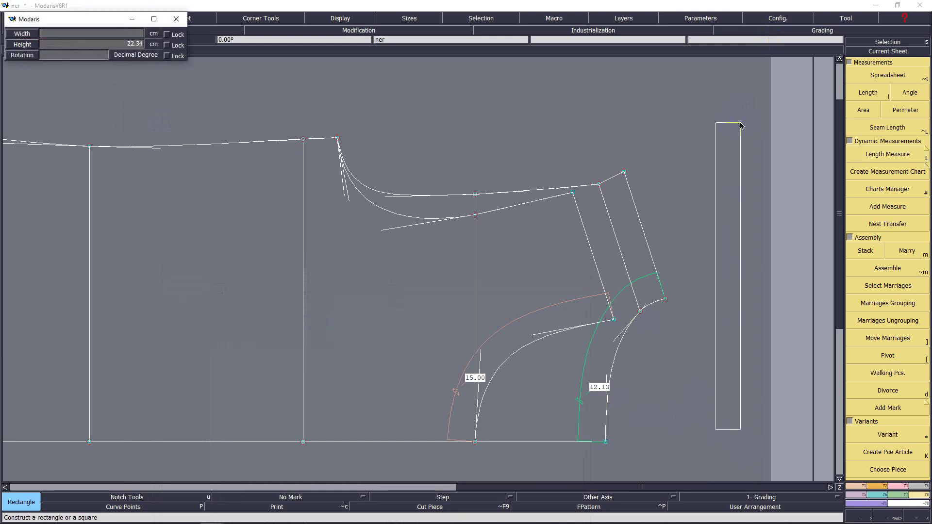
type("2.70")
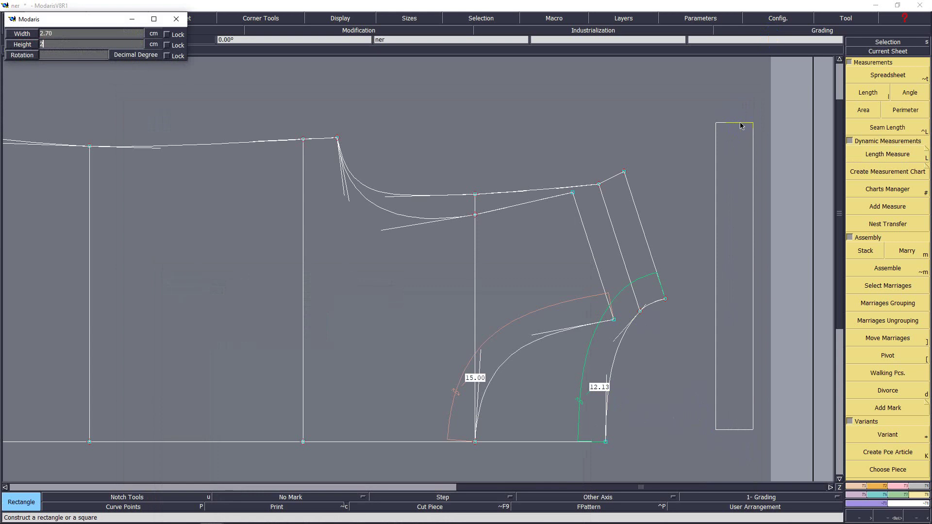
type("27.13")
key("Return")
key("Home")
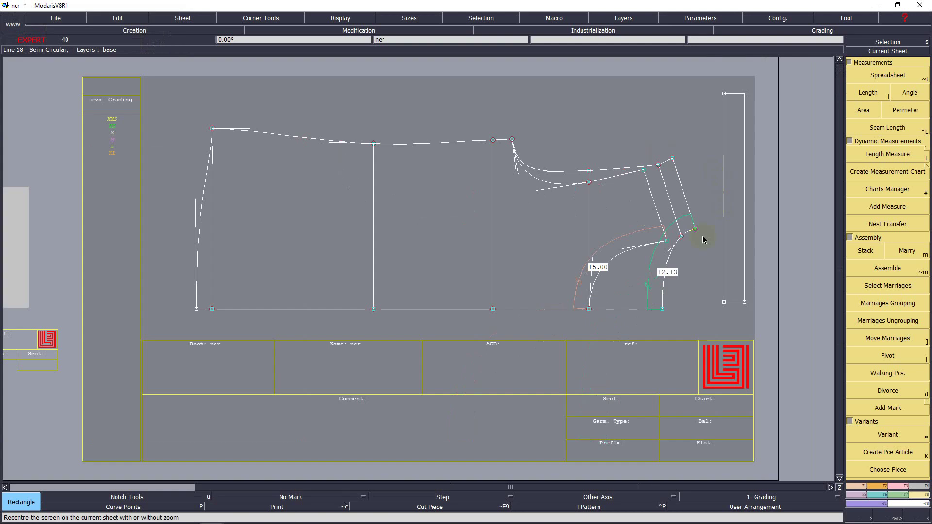
Delete the dynamic length measures from the back and front necklines.
key("Delete")
left_click(650, 272)
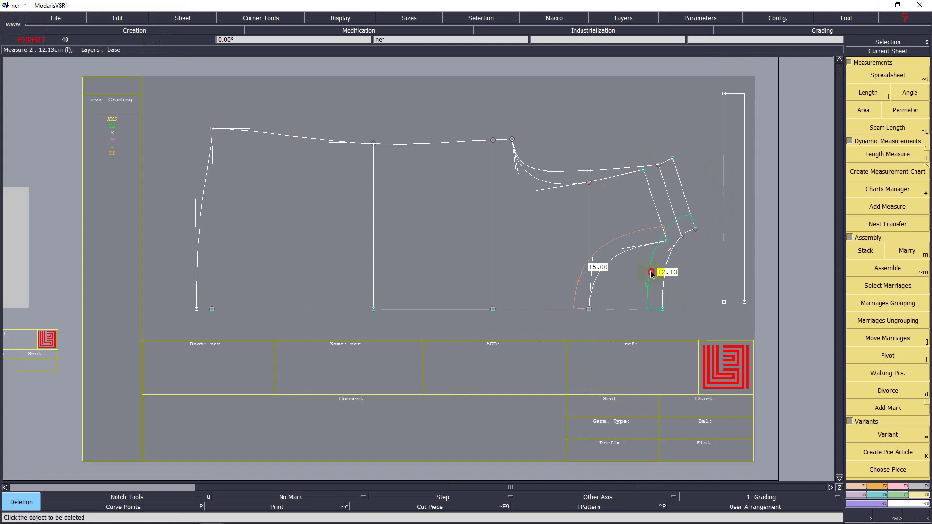
left_click(619, 242)
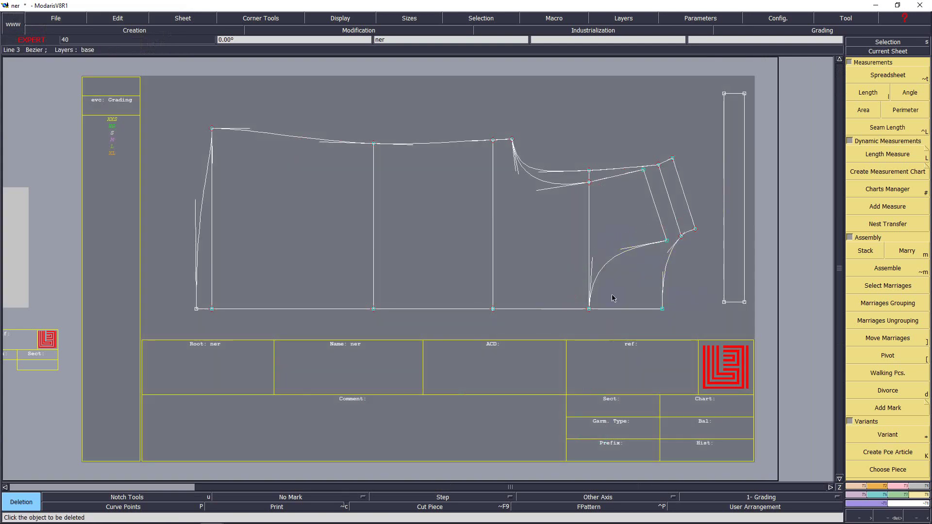
left_click(747, 216)
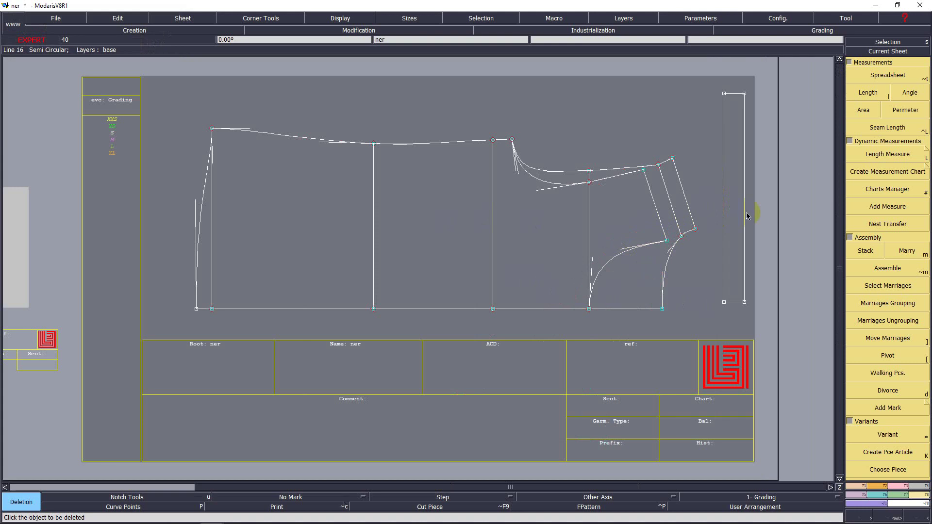
left_click(744, 300)
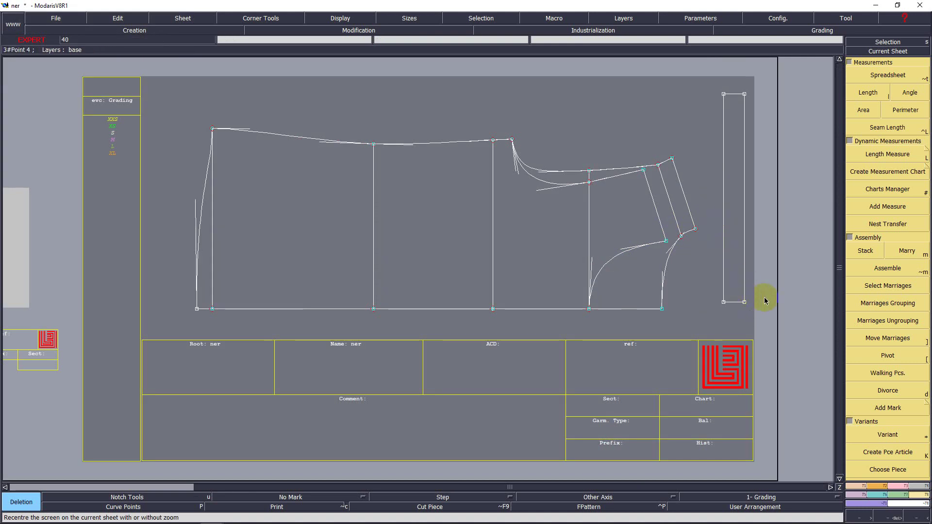
Review the measurement sketch and graded size table in the tech pack PDF for the sleeve dimensions.
mouse_move(214, 522)
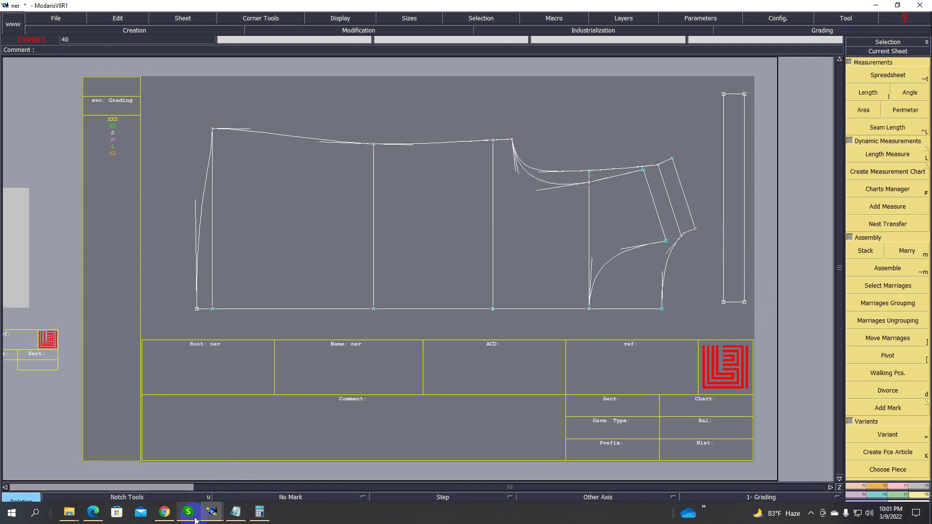
left_click(95, 515)
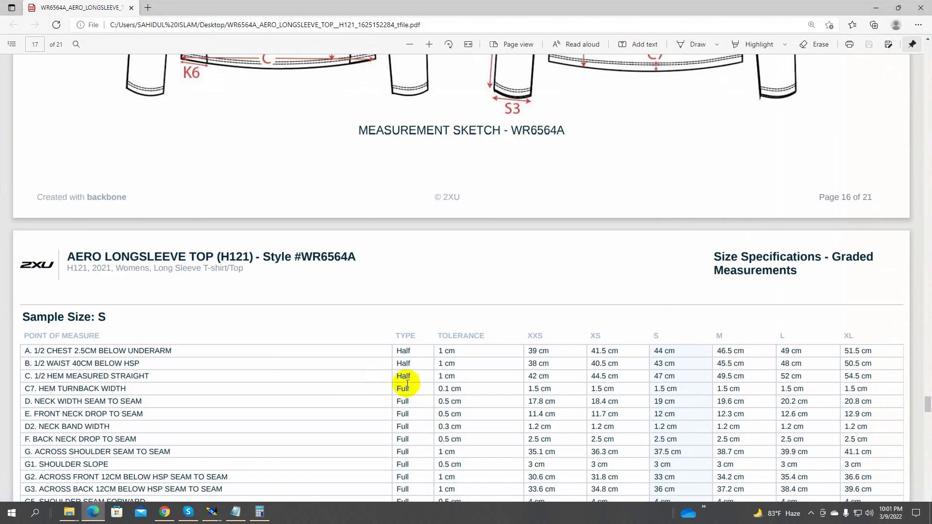
scroll(296, 378, "up", 8)
scroll(296, 379, "up", 1)
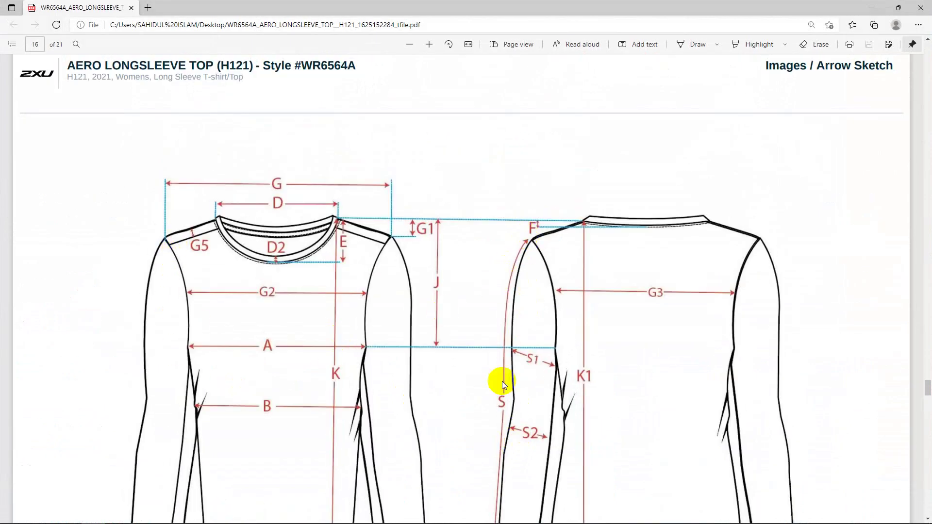
scroll(500, 403, "down", 3)
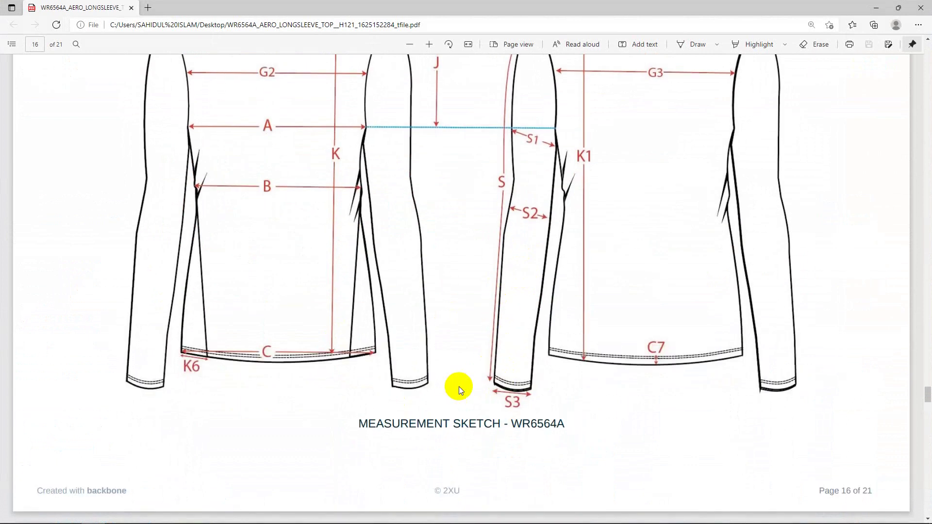
scroll(427, 388, "down", 10)
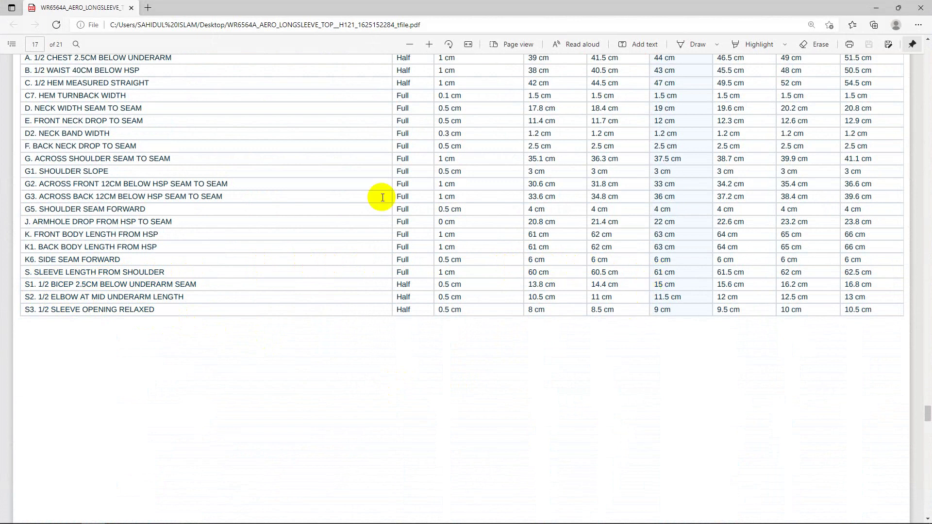
left_click(876, 8)
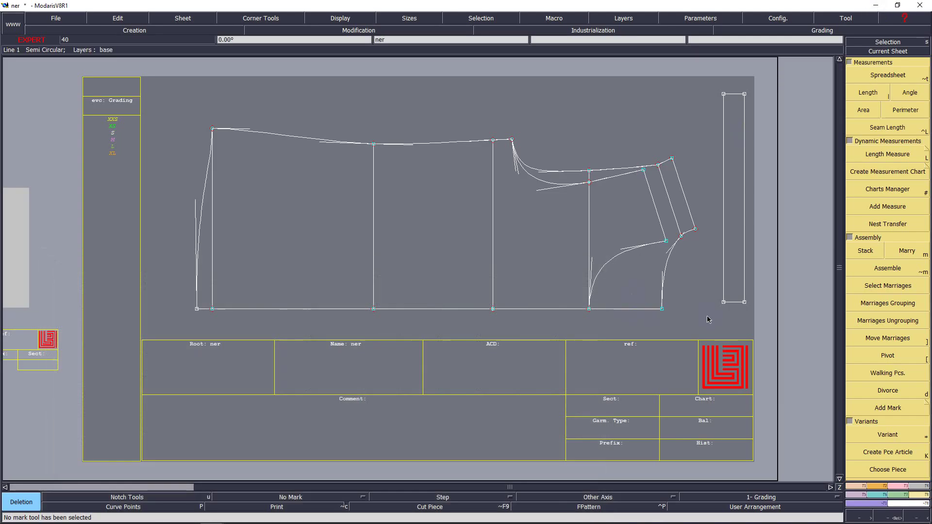
left_click(768, 307)
key("shift+d")
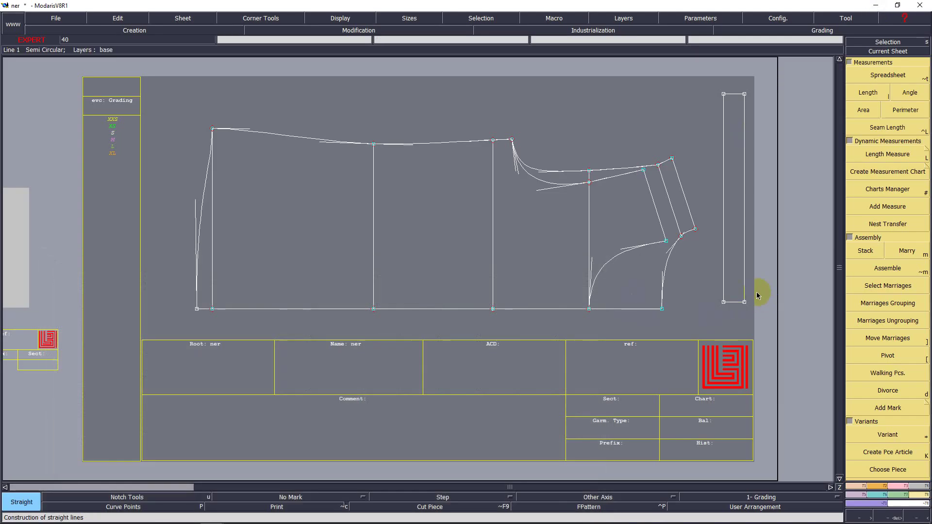
left_click(755, 296)
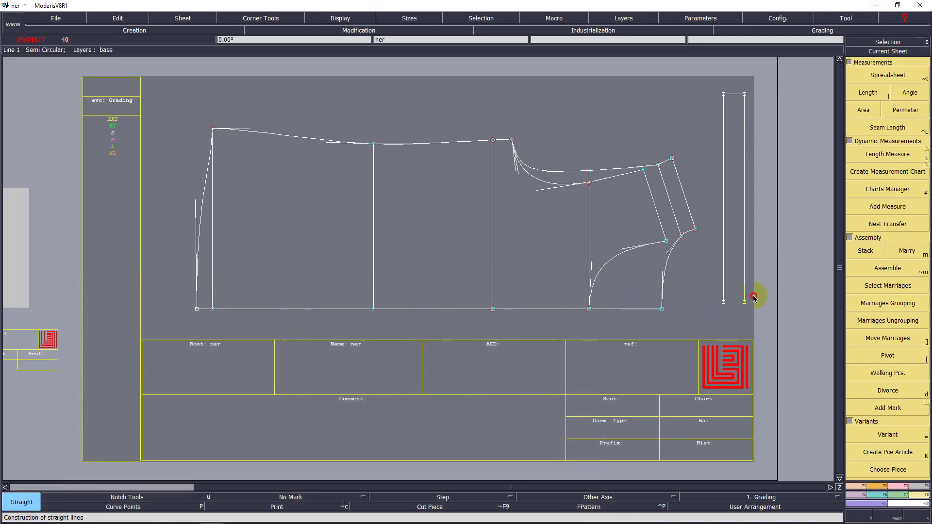
left_click(833, 292)
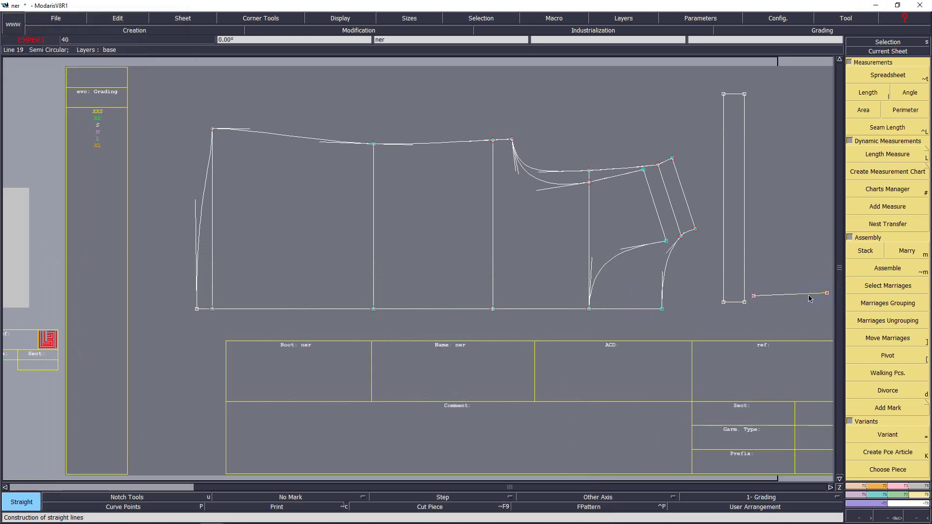
key("ctrl+z")
key("Home")
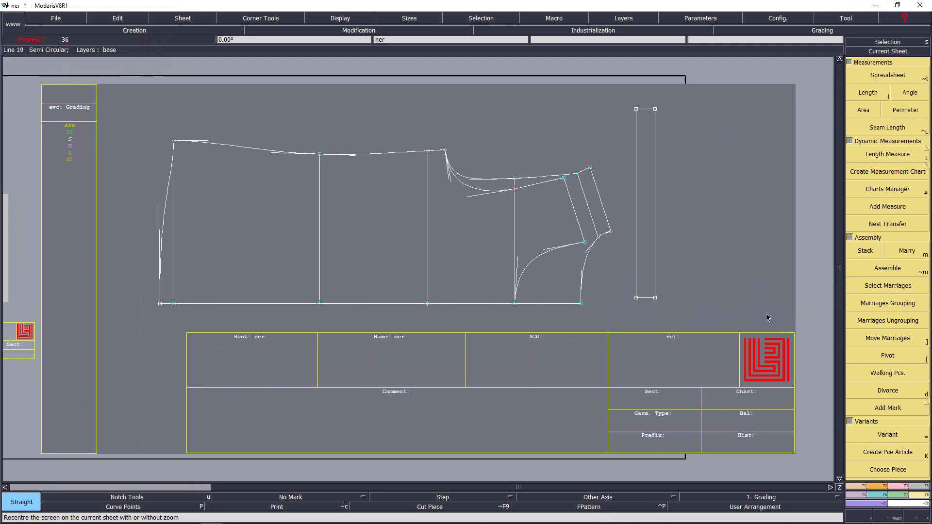
left_click(714, 297)
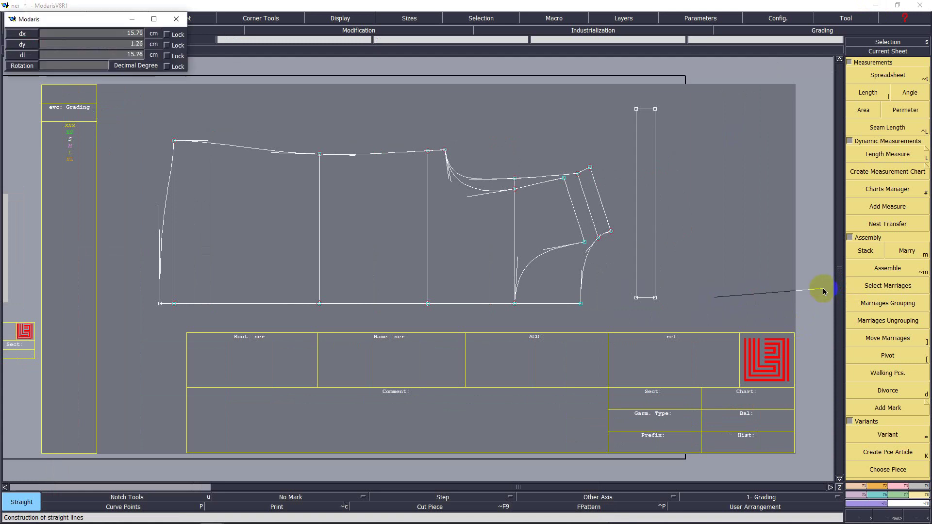
key("Return")
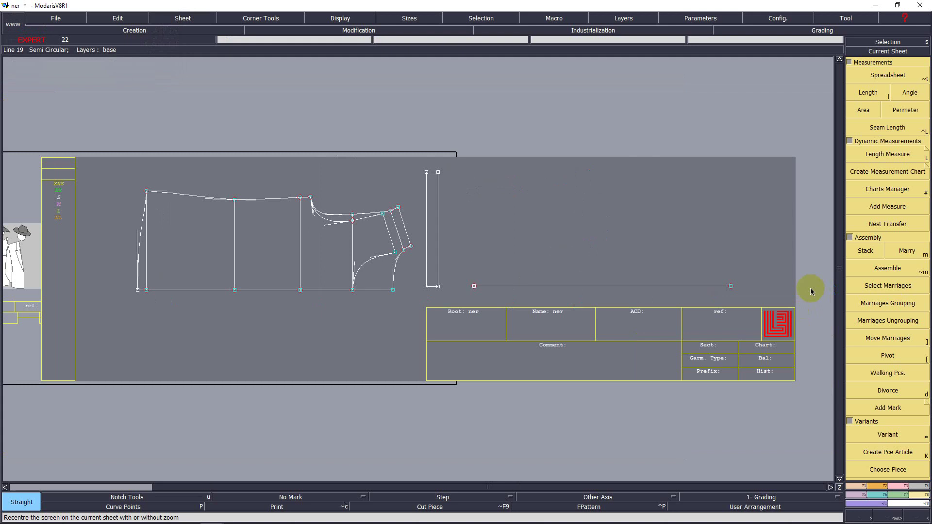
key("ctrl+z")
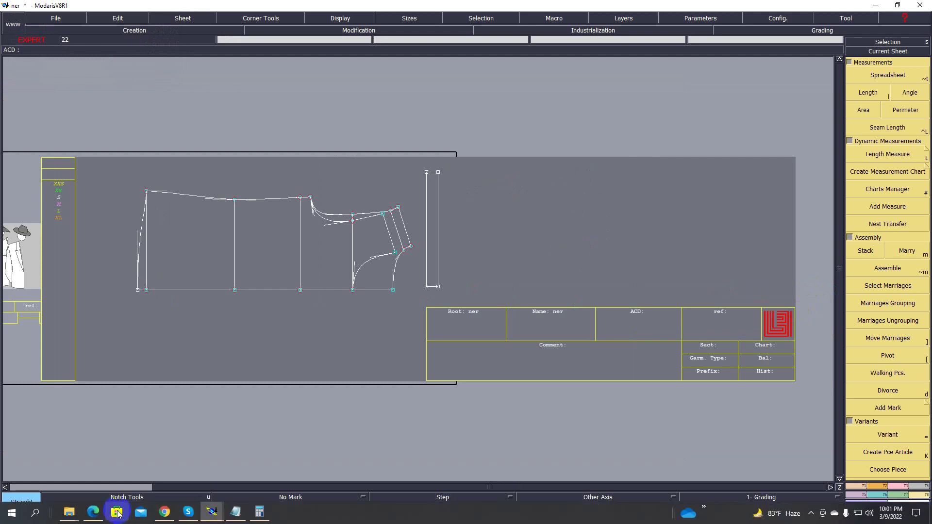
Check the sleeve dimensions in the tech pack PDF and draw a sleeve rectangle 61 cm wide and -15 cm high beyond the neck band.
left_click(95, 513)
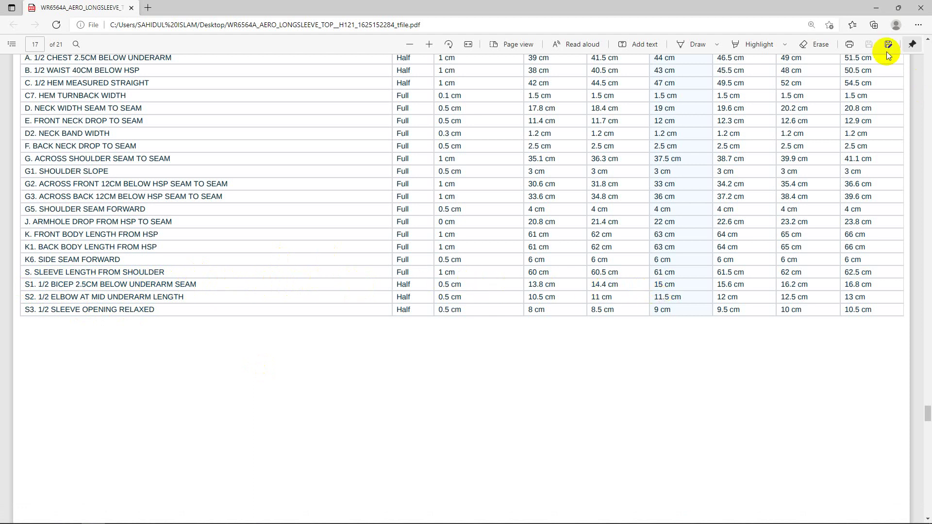
left_click(876, 8)
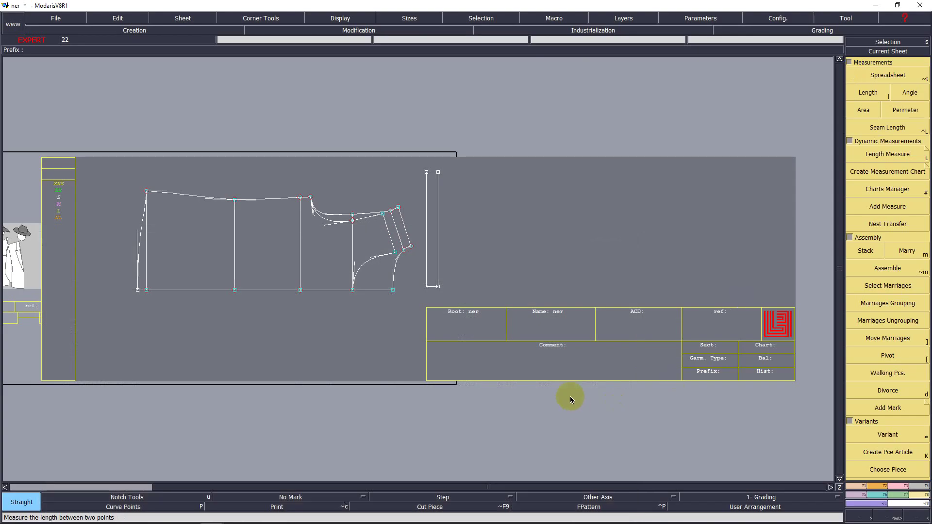
key("shift+r")
left_click(530, 208)
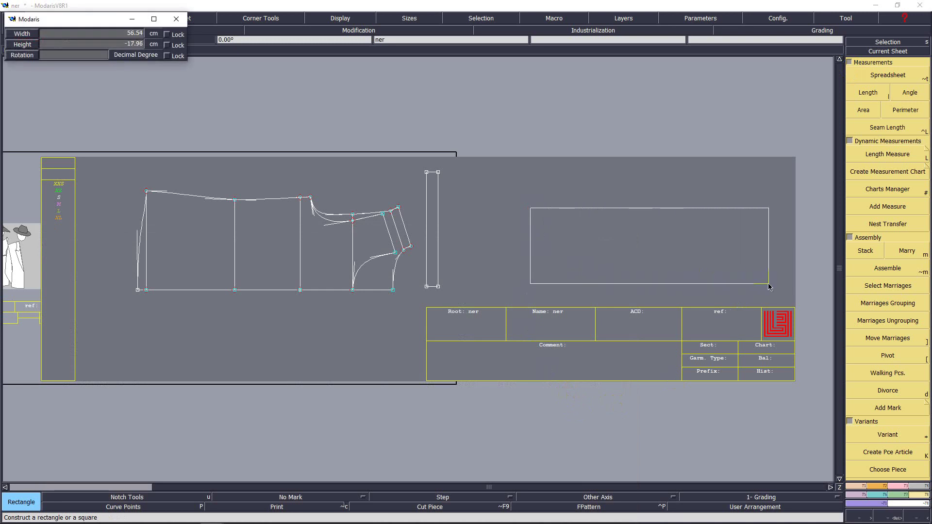
type("61")
key("Tab")
key("BackSpace")
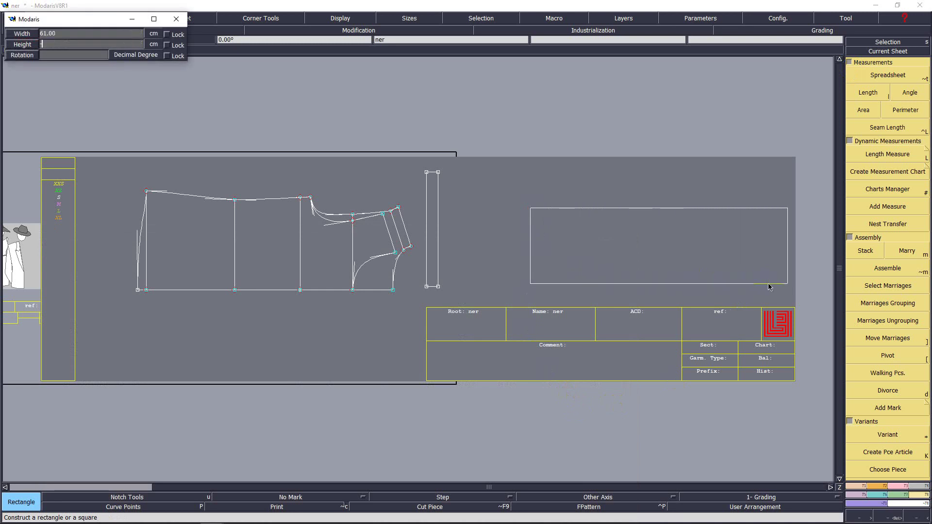
type("-15")
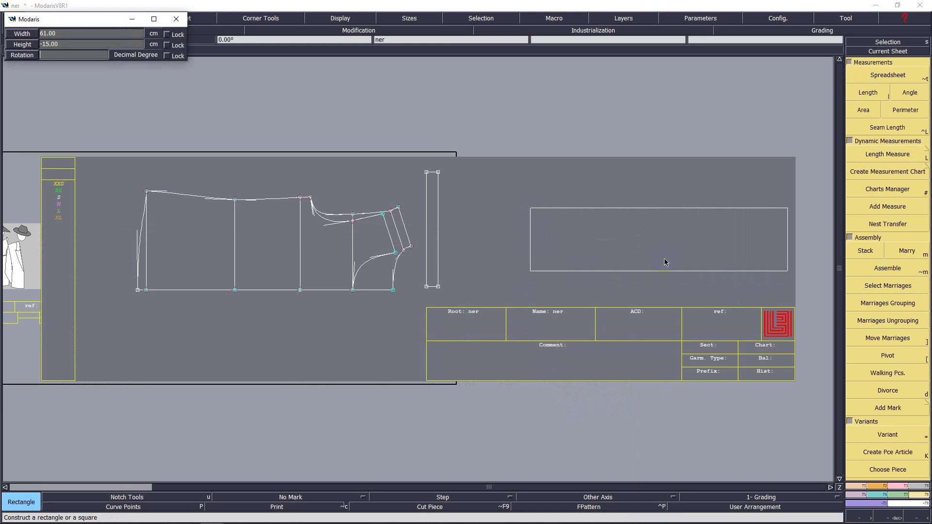
key("Return")
Place a developed point on the sleeve rectangle's upper edge at -13 cm from its upper-right corner.
key("Home")
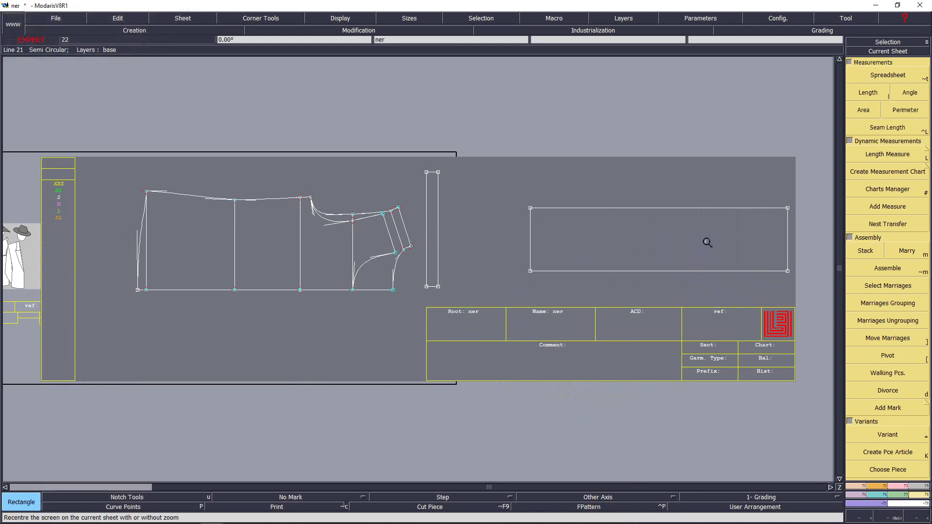
key("Return")
left_click_drag(521, 182, 798, 299)
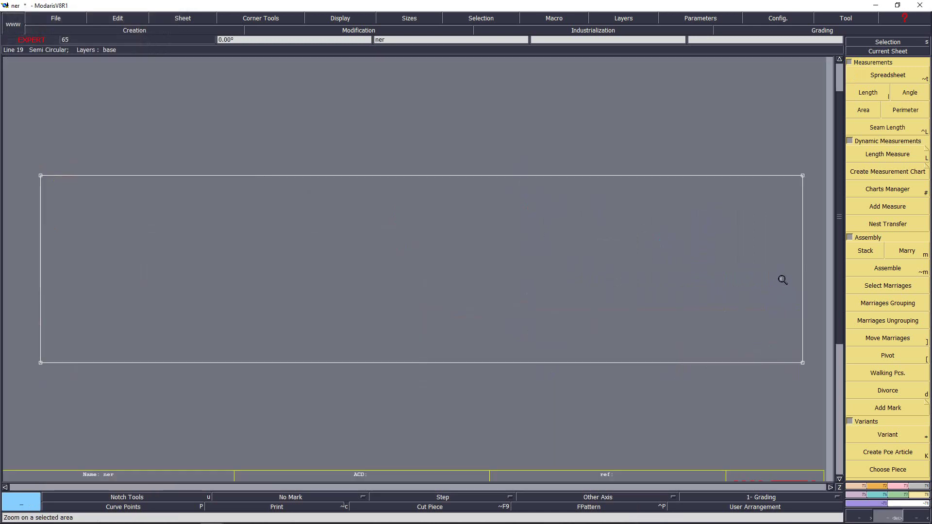
key("shift+d")
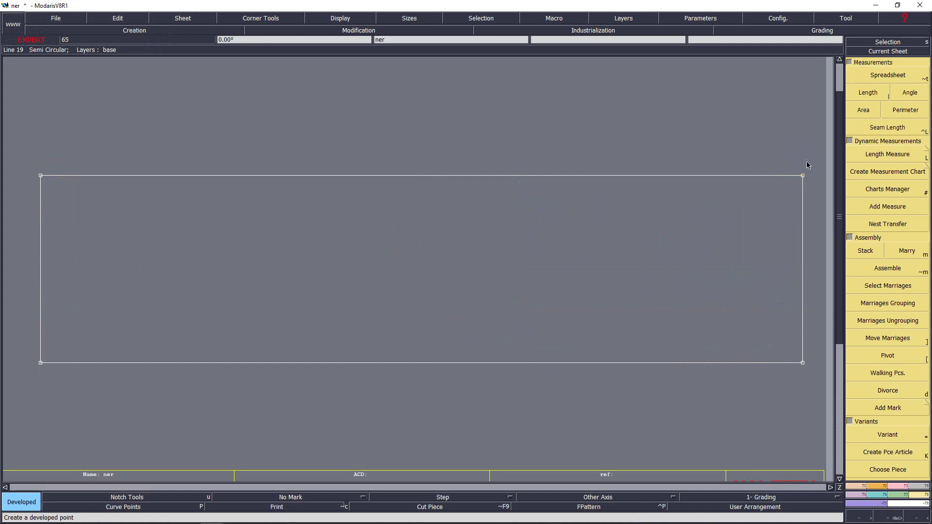
left_click(803, 176)
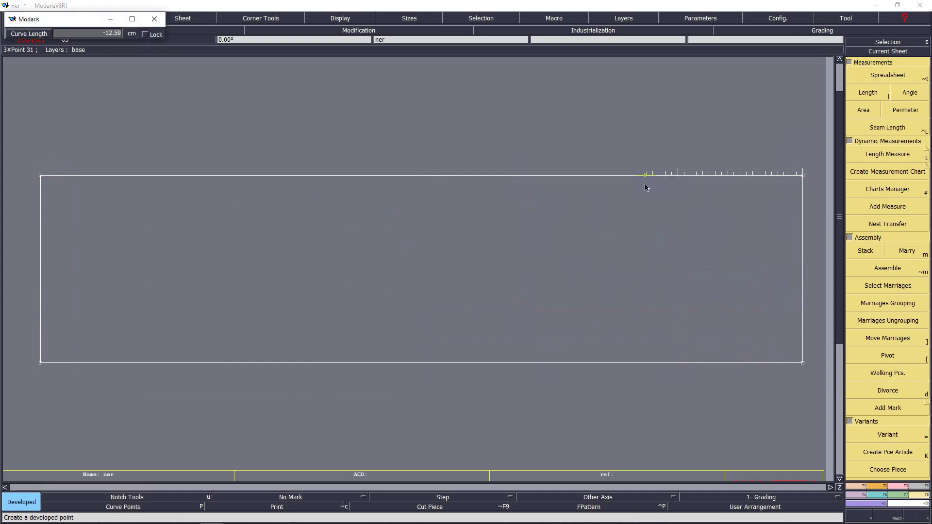
key("Down")
type("-13")
key("Return")
left_click(585, 204)
Recheck the tech pack's sleeve measurements and divide the upper edge in half between the 13 cm point and the upper-left corner.
key("Home")
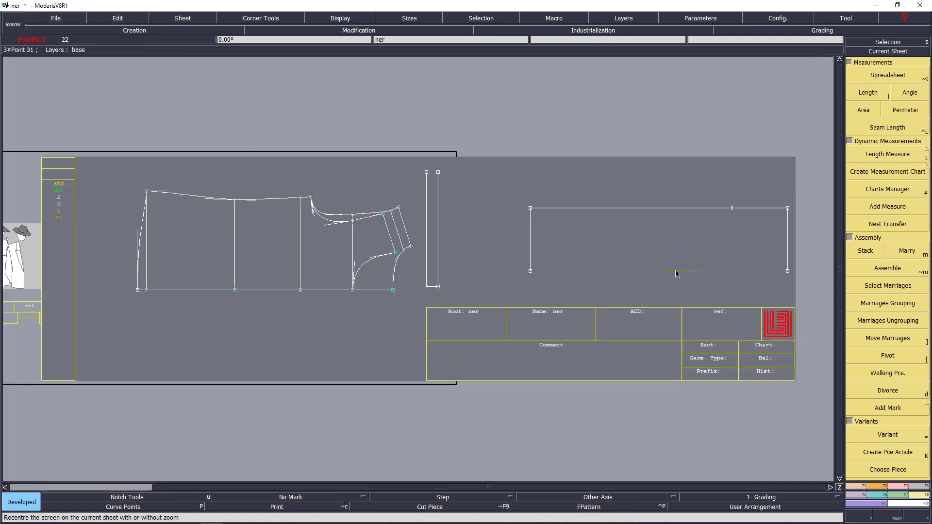
key("Return")
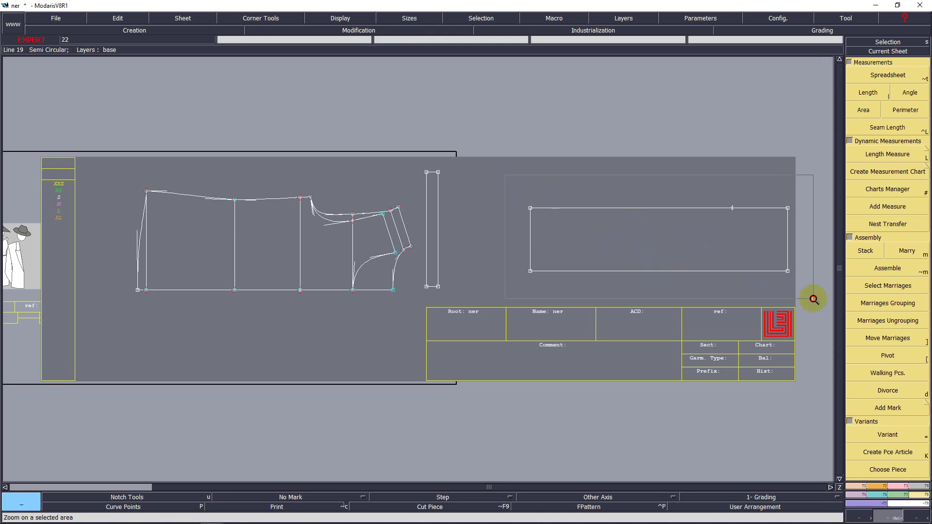
left_click(804, 291)
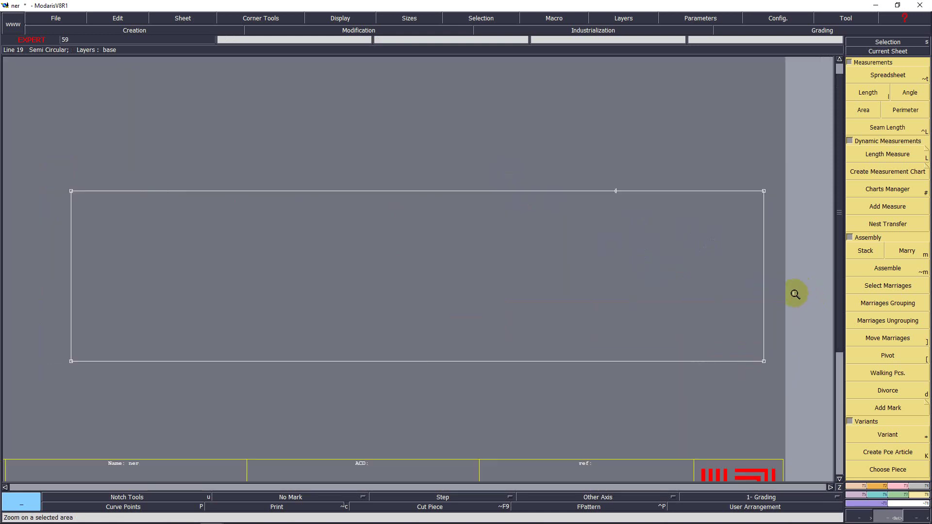
key("F1")
key("F2")
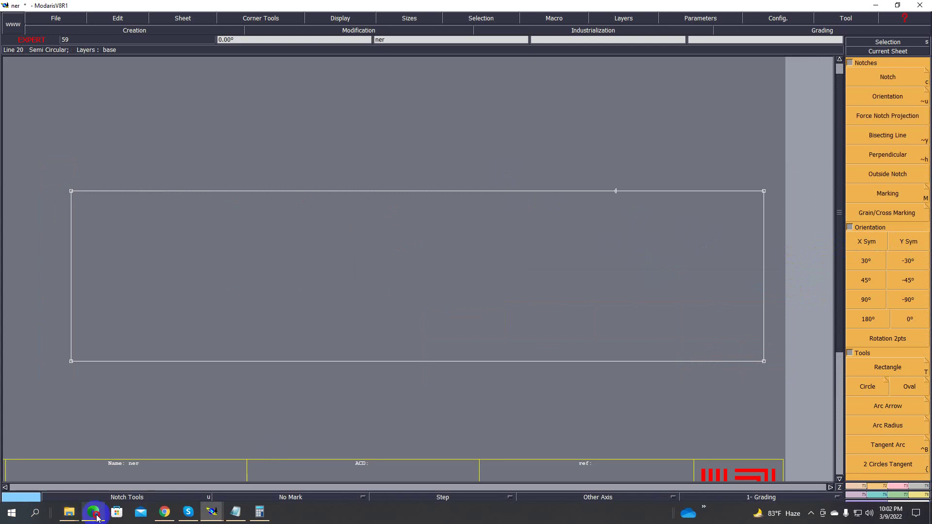
left_click(92, 513)
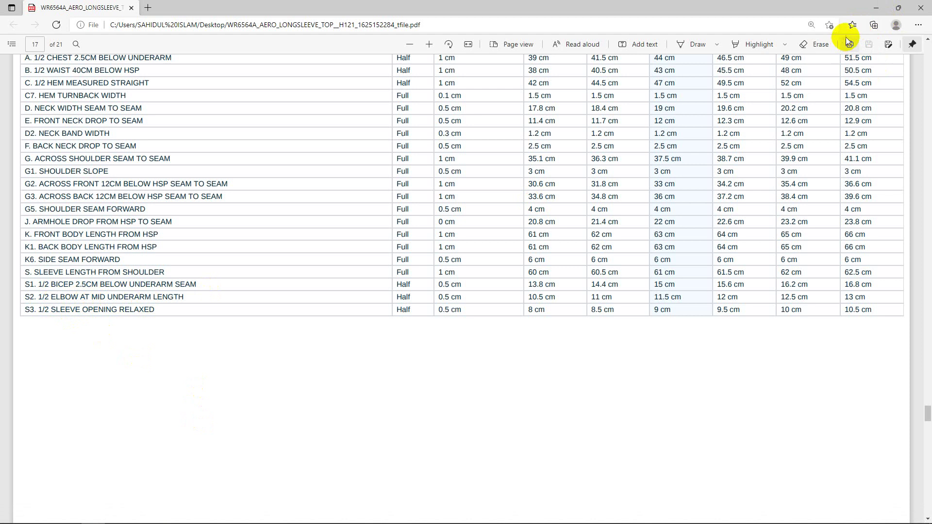
left_click(875, 11)
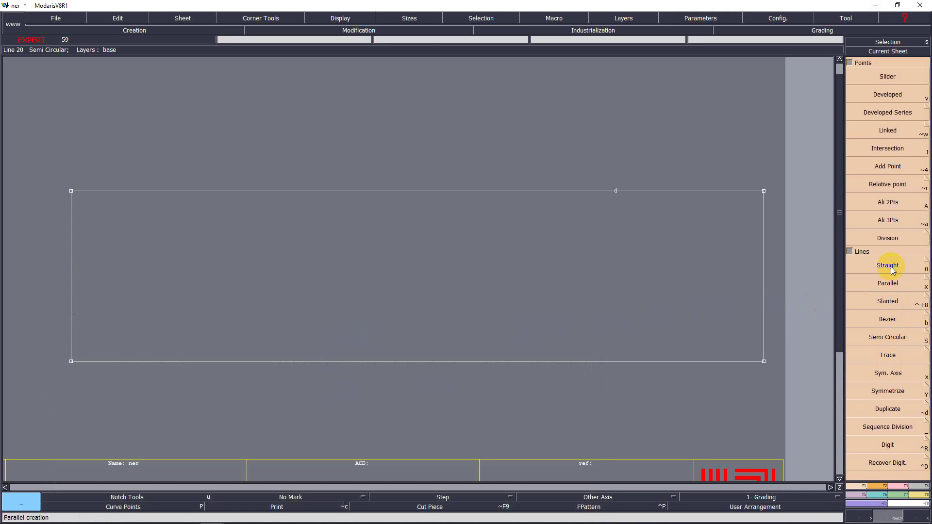
left_click(888, 238)
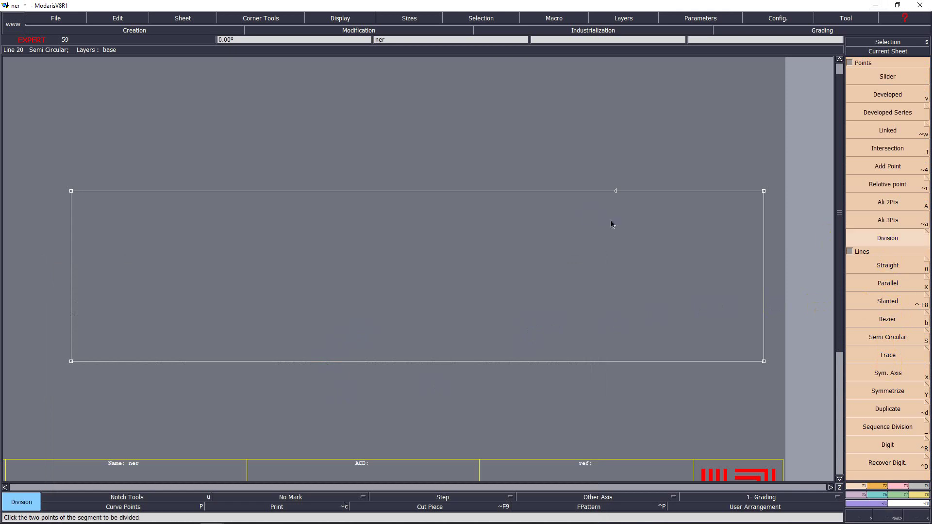
left_click(616, 192)
left_click(71, 191)
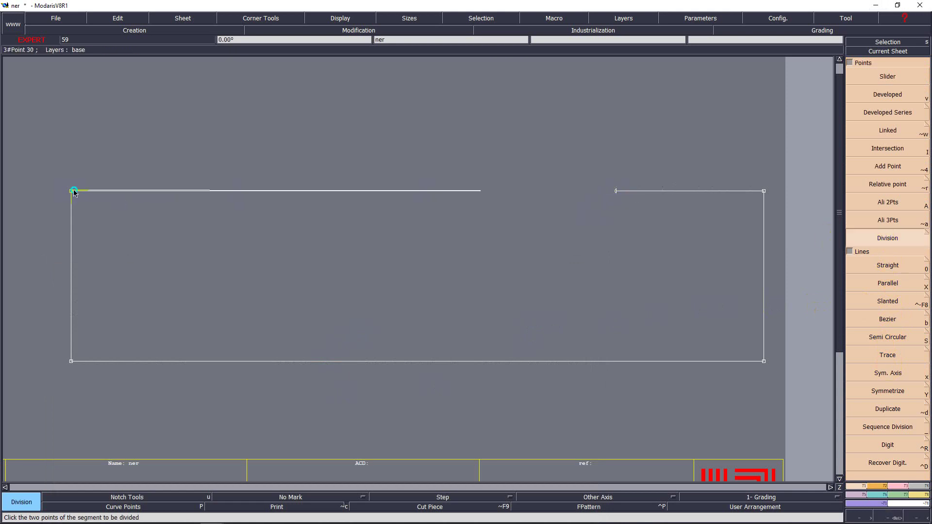
key("Return")
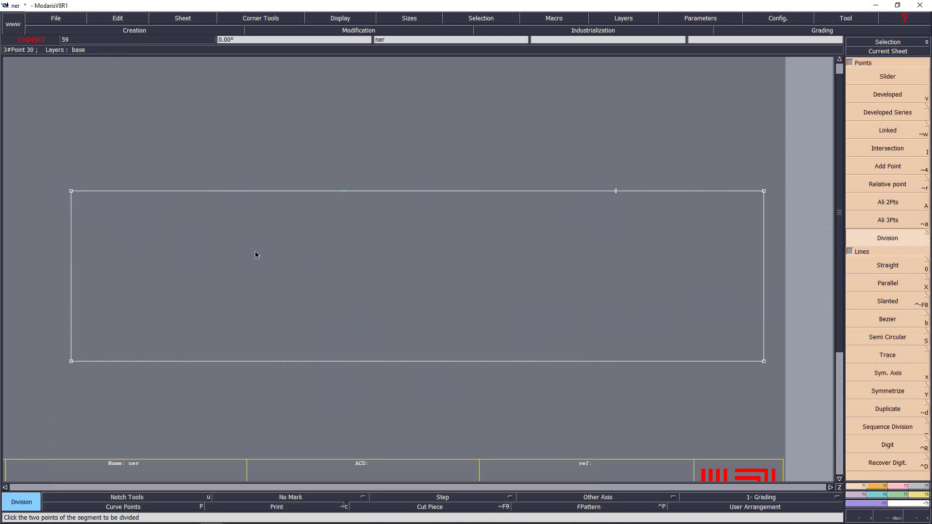
Draw a straight elbow line from the upper edge's division point to just past the sleeve rectangle's lower edge.
key("0")
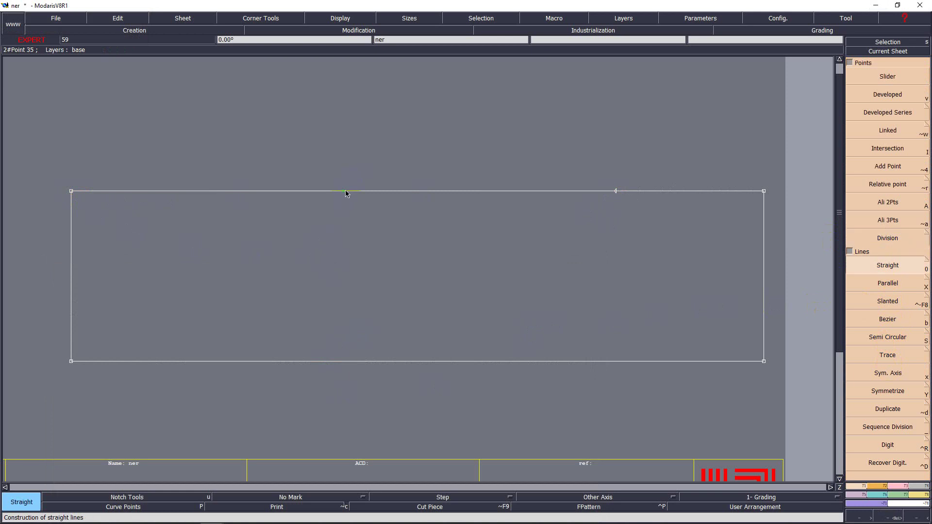
left_click(344, 192)
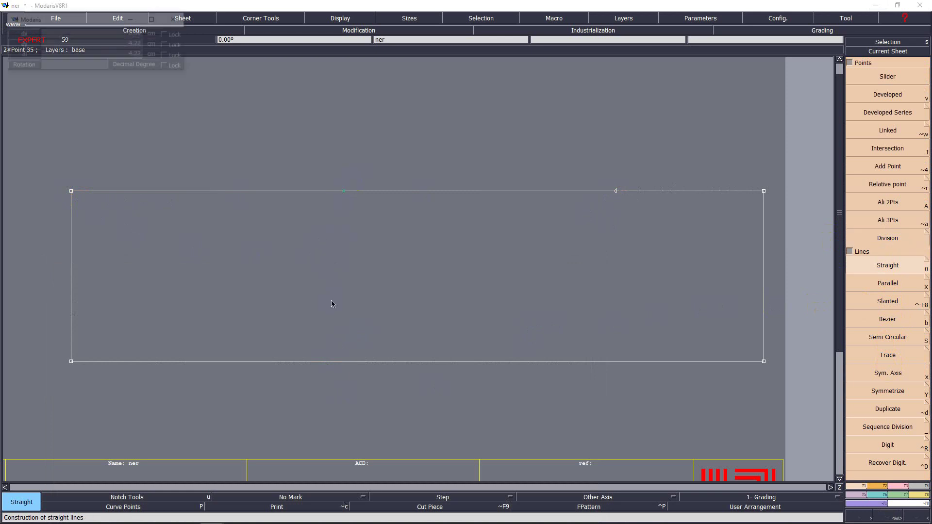
left_click(335, 367)
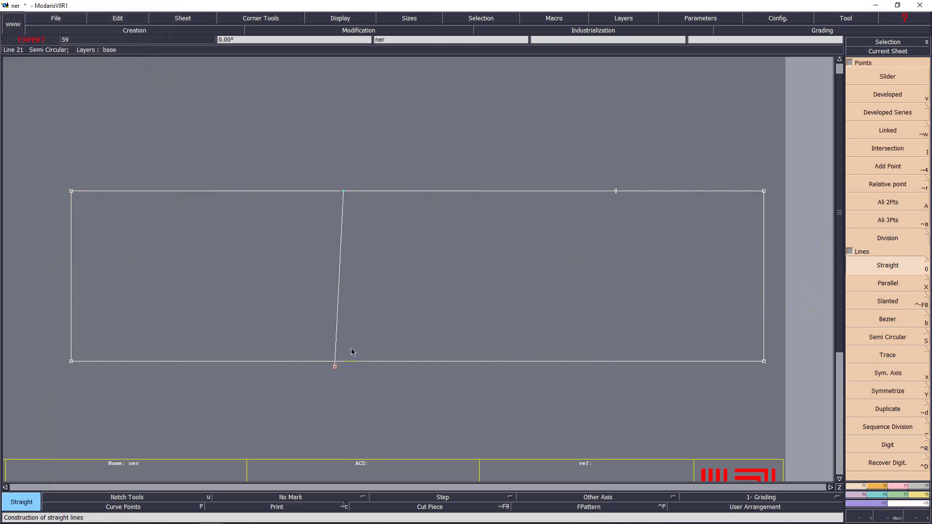
Adjust the elbow line to end on the rectangle's lower edge and align its lower end vertically with the division point.
key("F3")
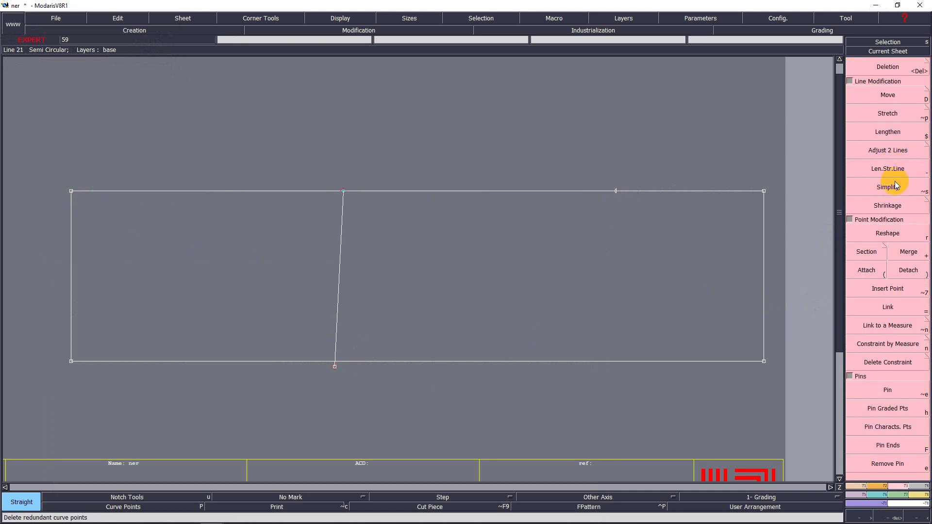
left_click(889, 169)
left_click(882, 149)
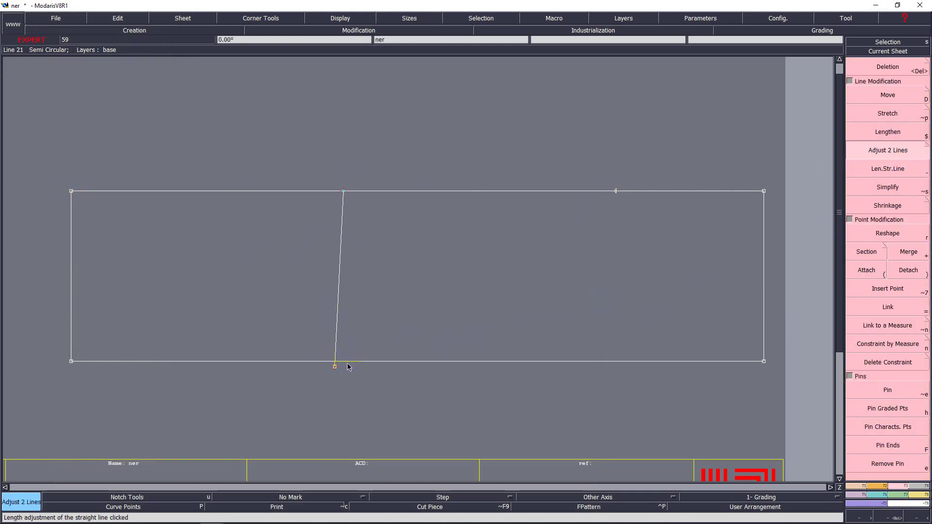
key("6")
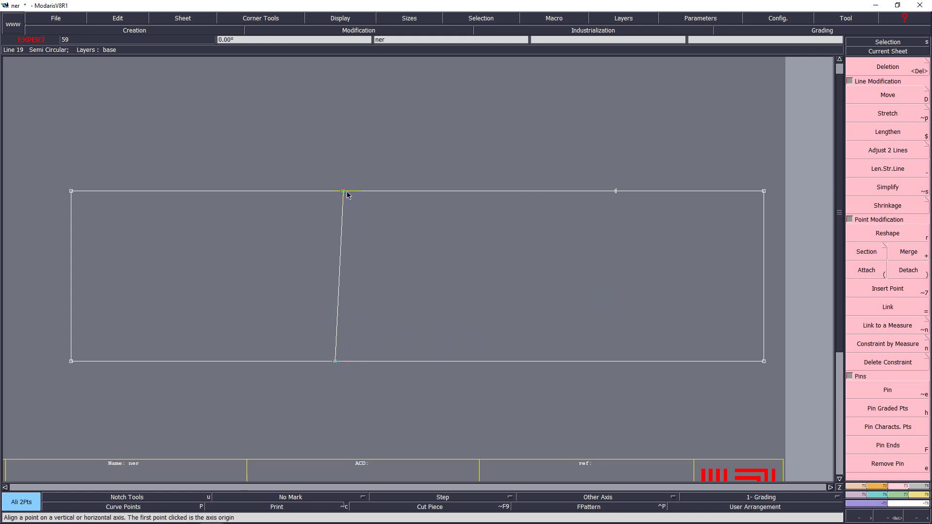
left_click(343, 191)
left_click(335, 362)
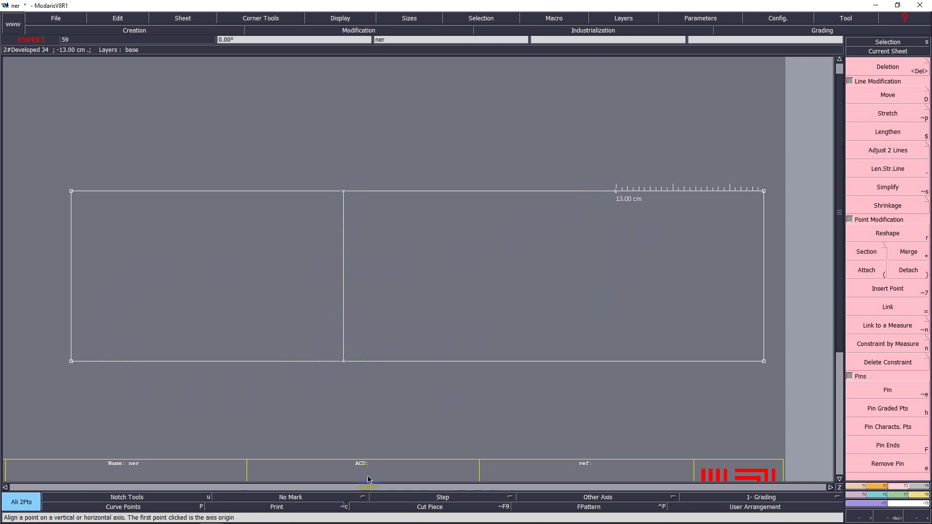
Reshape the bodice's outer armhole curve by levelling its tangent handle at the across-back line.
mouse_move(165, 516)
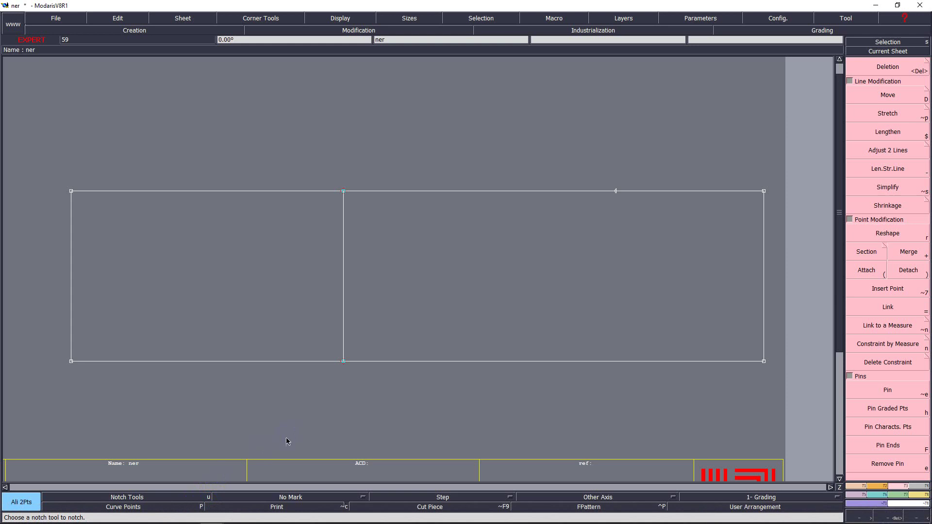
key("j")
key("Return")
left_click(426, 250)
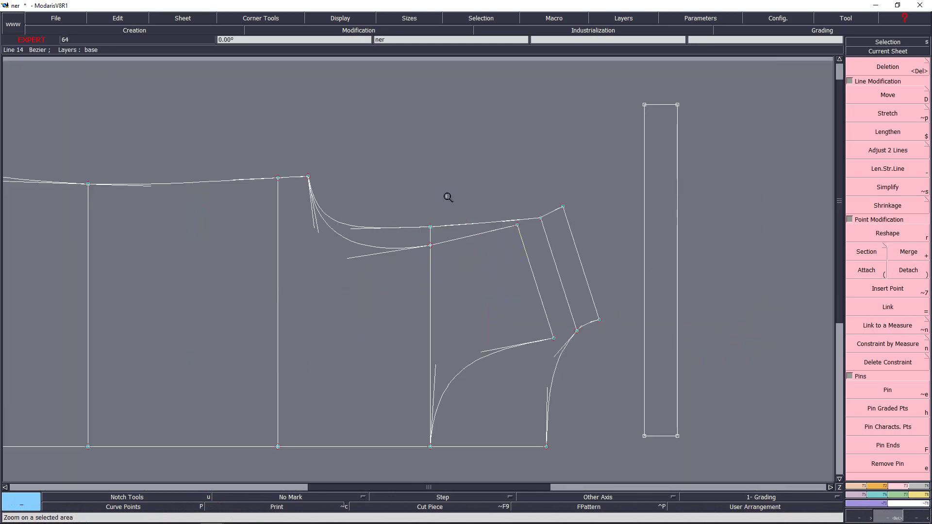
left_click_drag(243, 136, 588, 304)
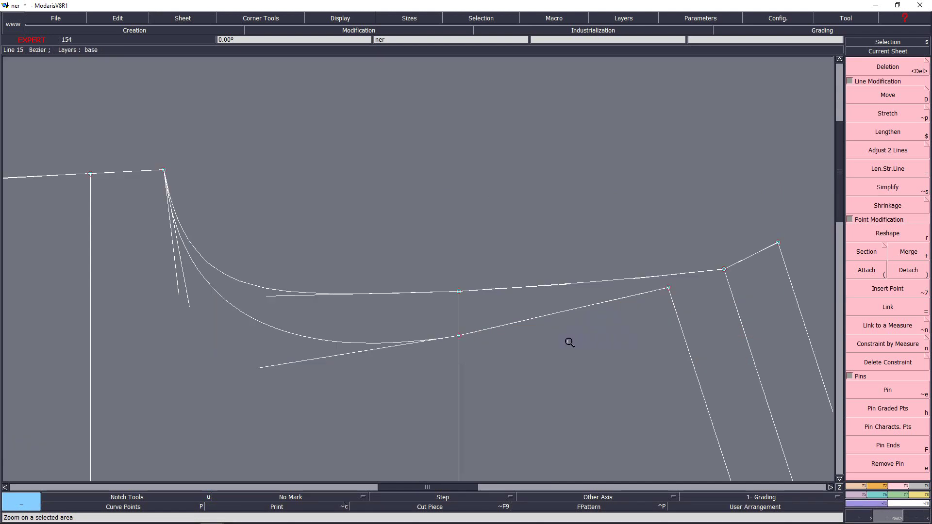
left_click_drag(112, 135, 808, 403)
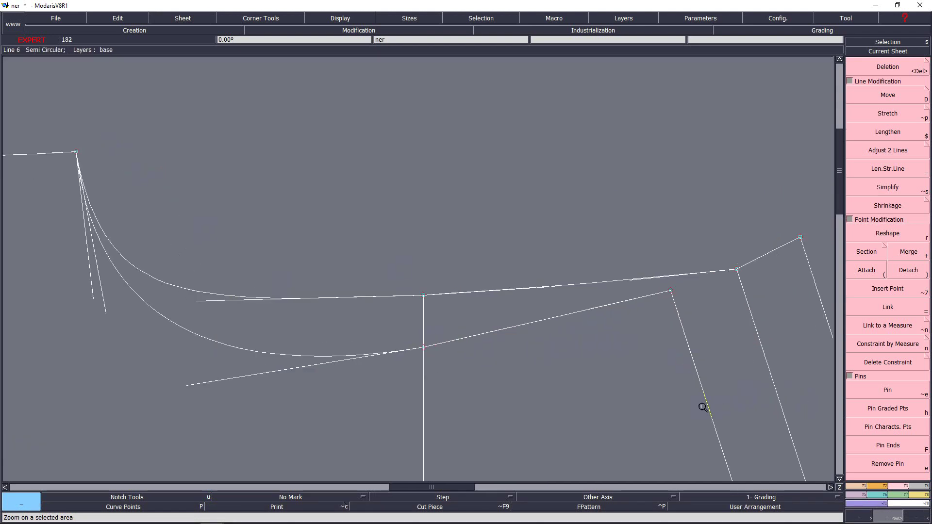
key("r")
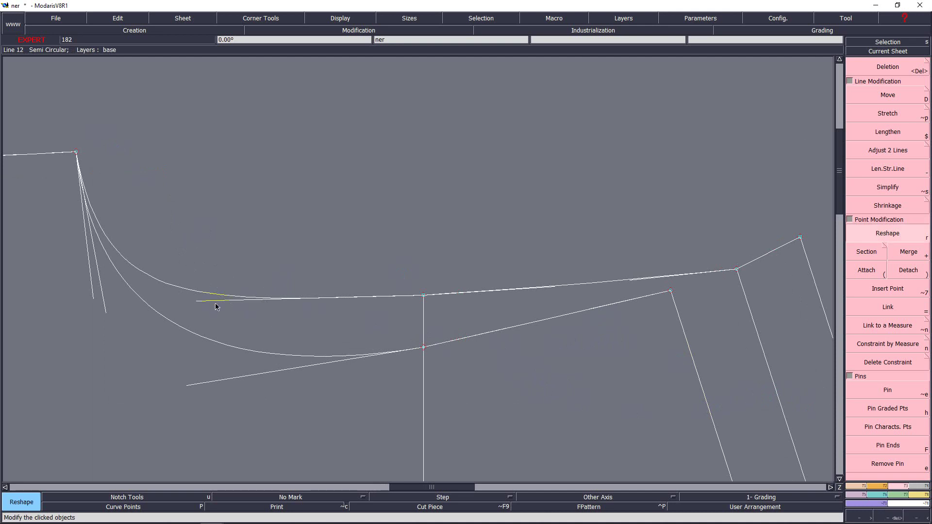
left_click(207, 300)
left_click(210, 295)
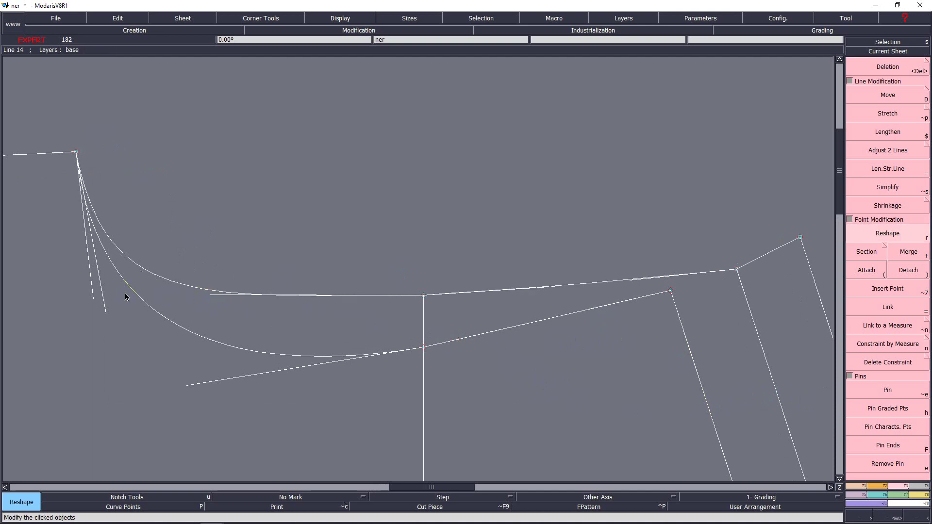
Refine the outer armhole curve by shortening its underarm tangent handle and readjusting the handle at the across-back line.
left_click_drag(93, 292, 94, 290)
key("ctrl+z")
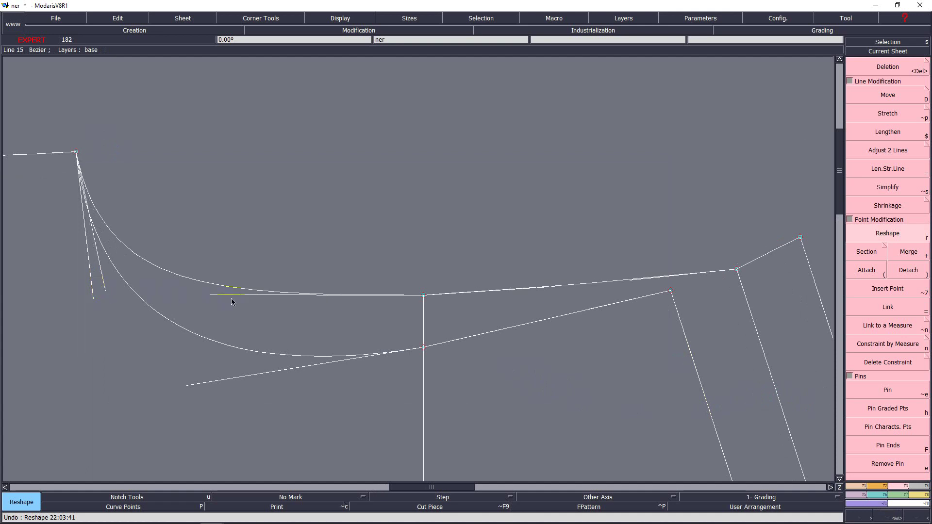
left_click_drag(214, 300, 218, 302)
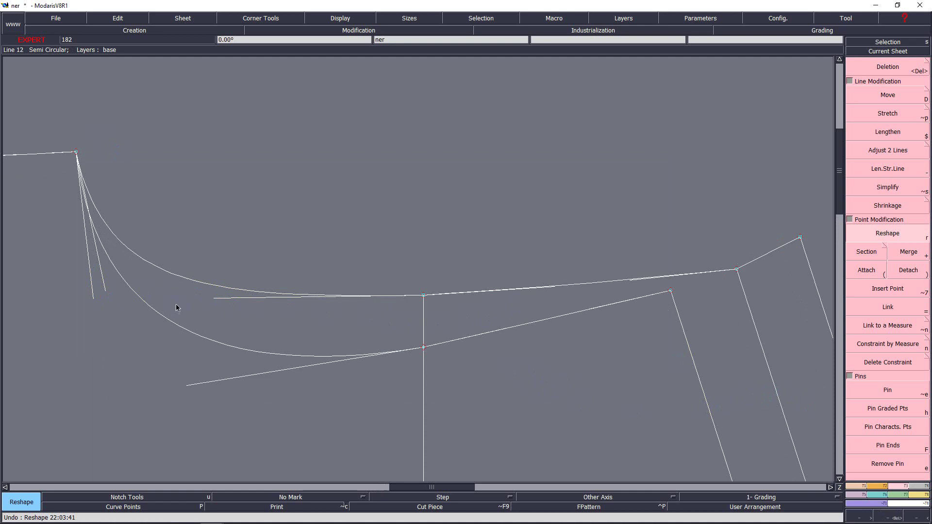
left_click_drag(92, 290, 106, 284)
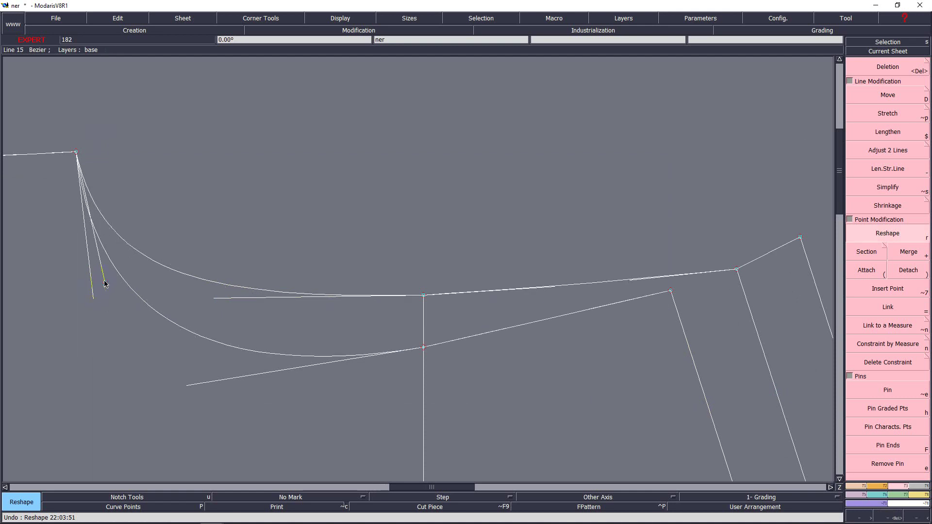
left_click(231, 301)
left_click(218, 298)
left_click_drag(218, 300, 218, 298)
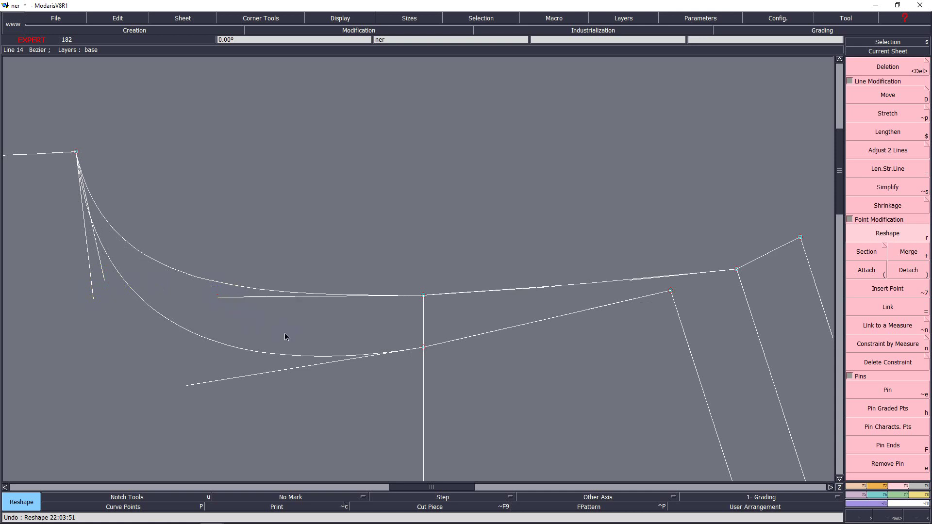
Recheck the whole armhole shape and lengthen the outer curve's tangent handle at the across-back line.
key("Home")
key("Return")
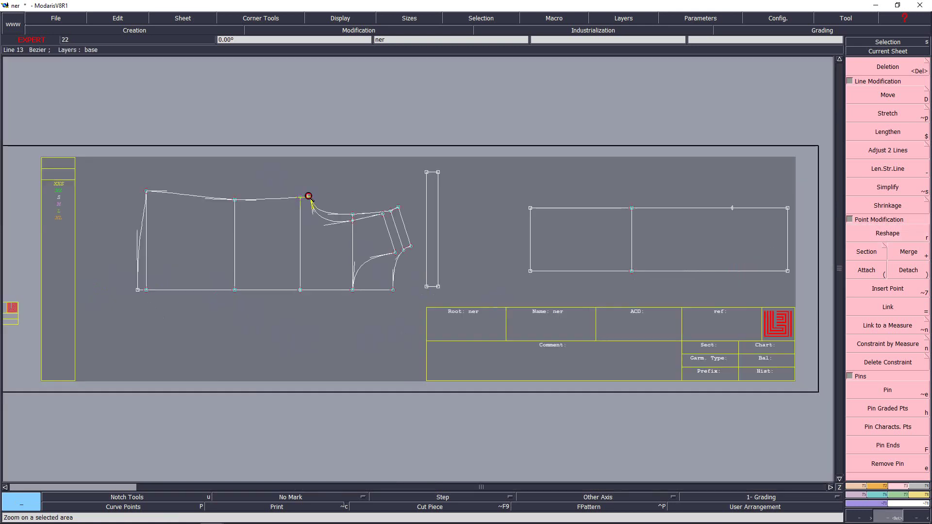
left_click(437, 318)
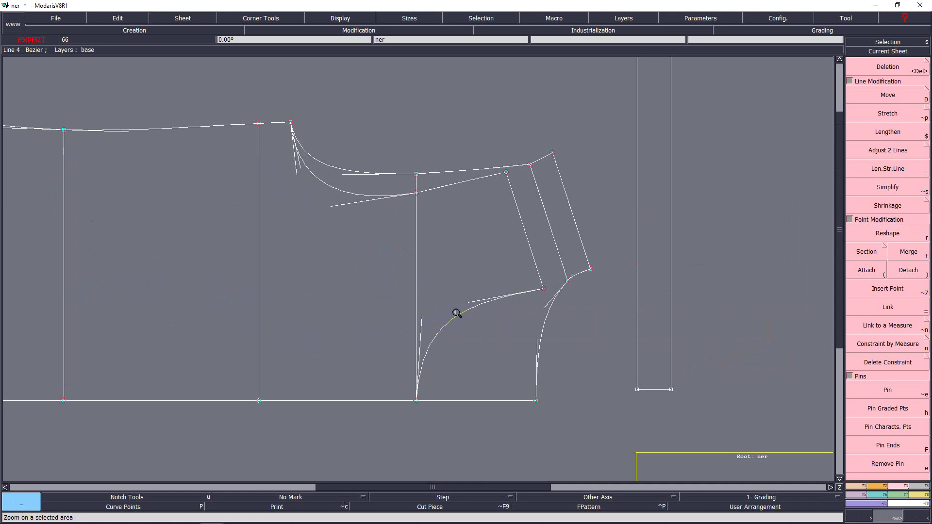
key("r")
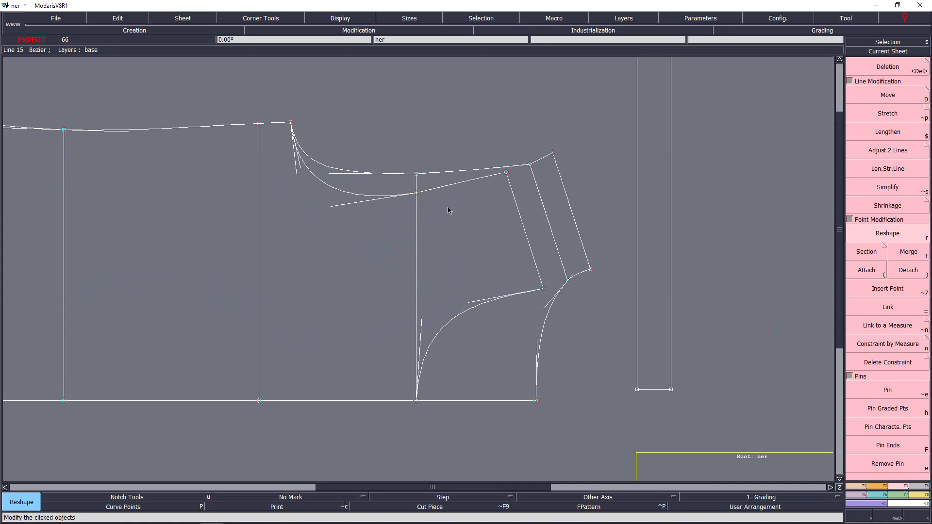
Reshape the outer armhole's upper segment with both tangent handles so it curves slightly inward between the across-back line and the shoulder.
key("Return")
left_click_drag(537, 208, 569, 234)
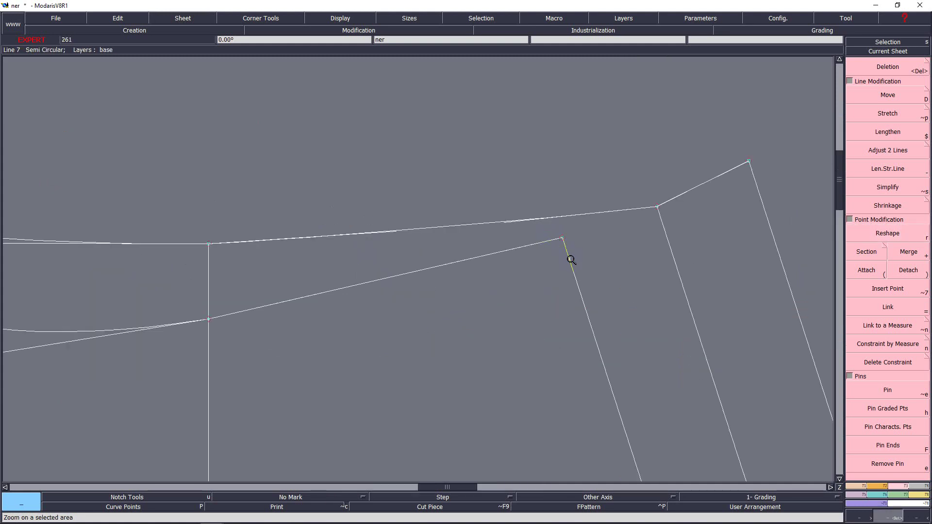
key("r")
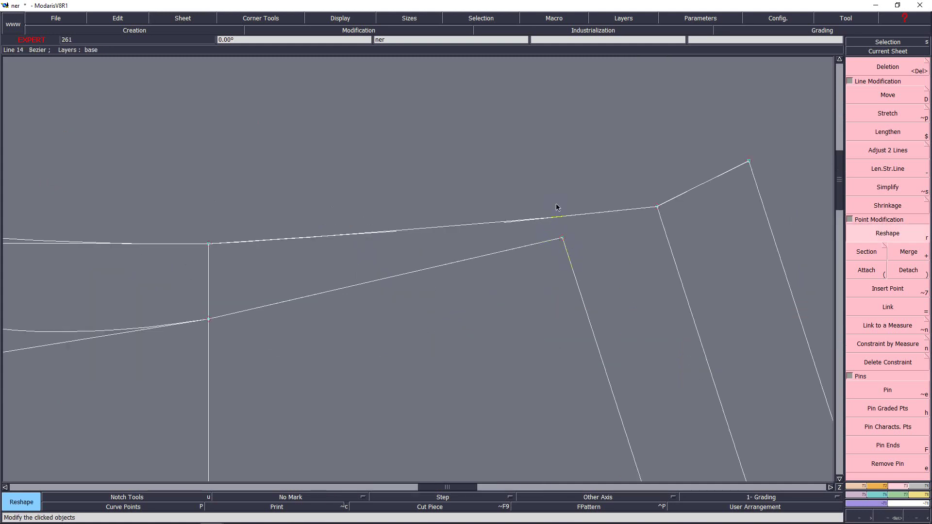
left_click(516, 226)
left_click(517, 226)
left_click(518, 226)
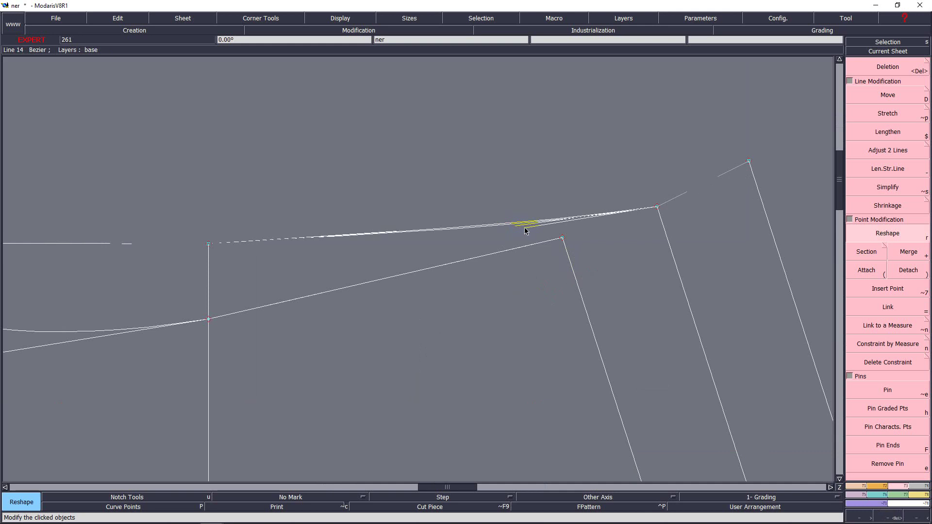
left_click(526, 230)
left_click(382, 233)
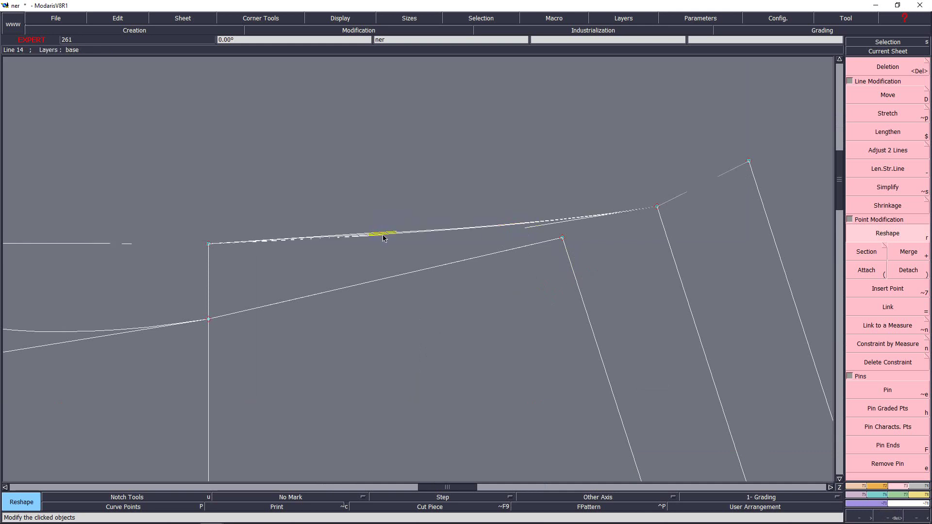
left_click(383, 235)
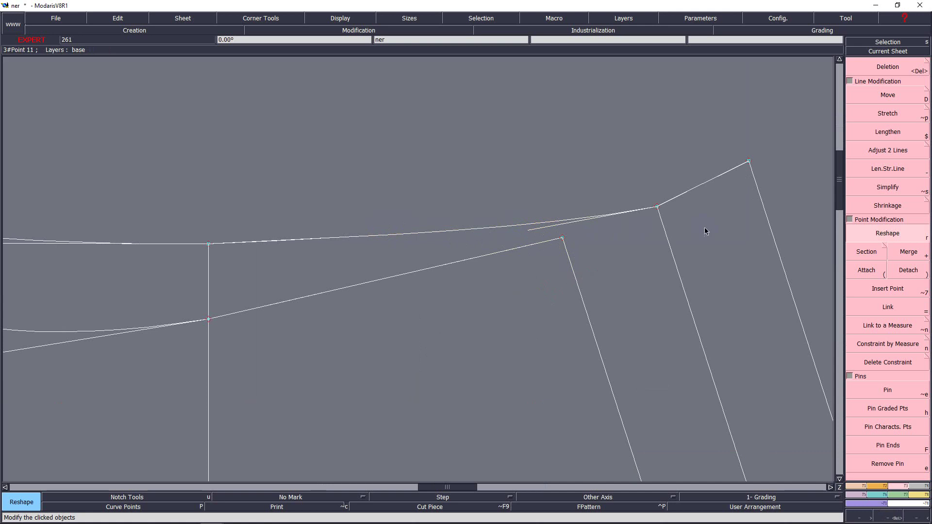
Create length measures along the inner and outer armholes from the underarm point to their shoulder points.
key("Home")
key("Return")
left_click_drag(252, 170, 489, 341)
right_click(491, 310)
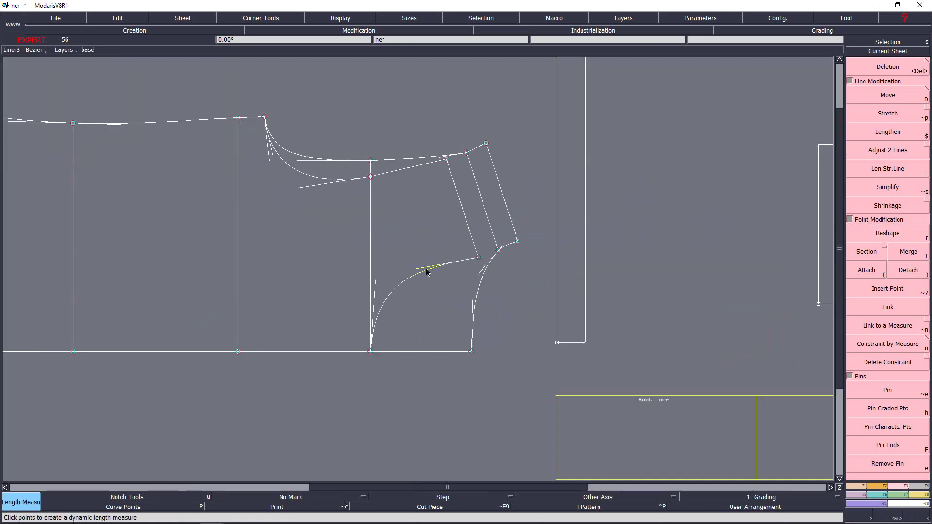
left_click(413, 158)
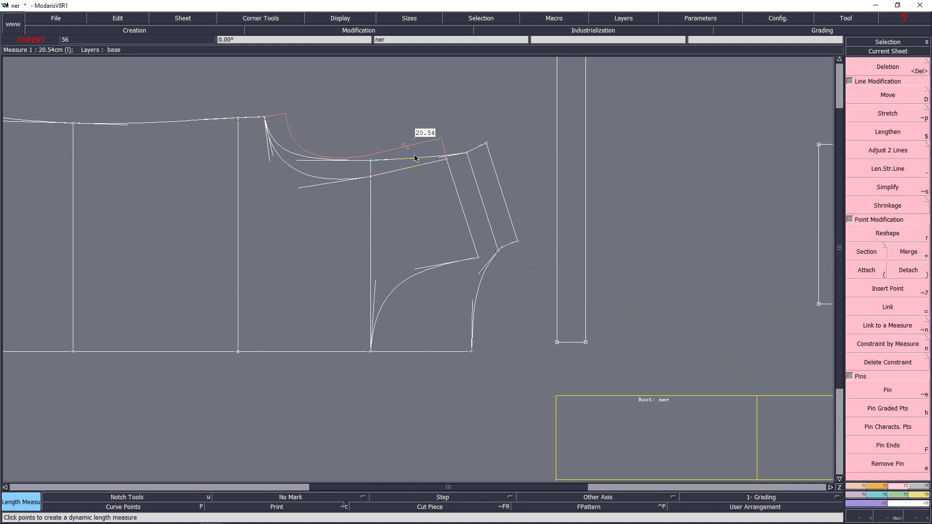
left_click(391, 103)
Display the measurement chart and create a formula adding the two armhole measures, NONAME+NONAME_2.
key("j")
left_click(389, 267)
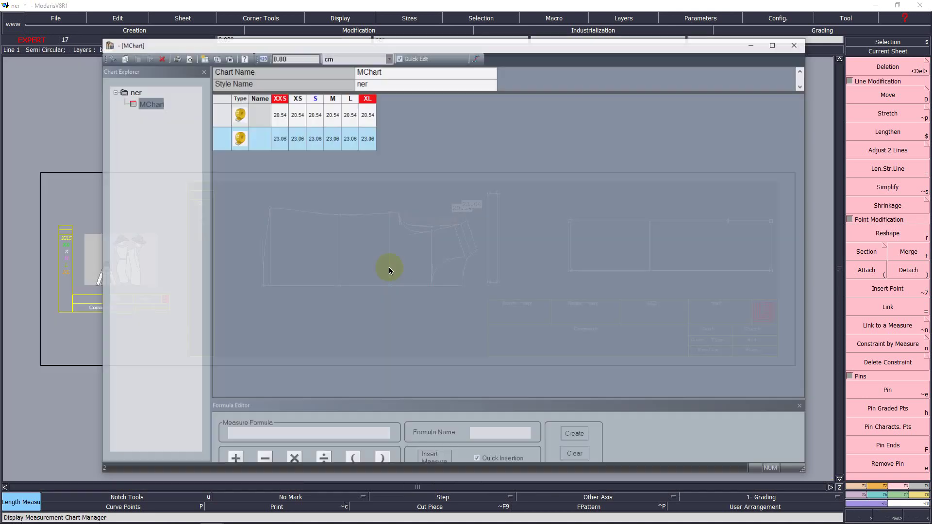
left_click(237, 101)
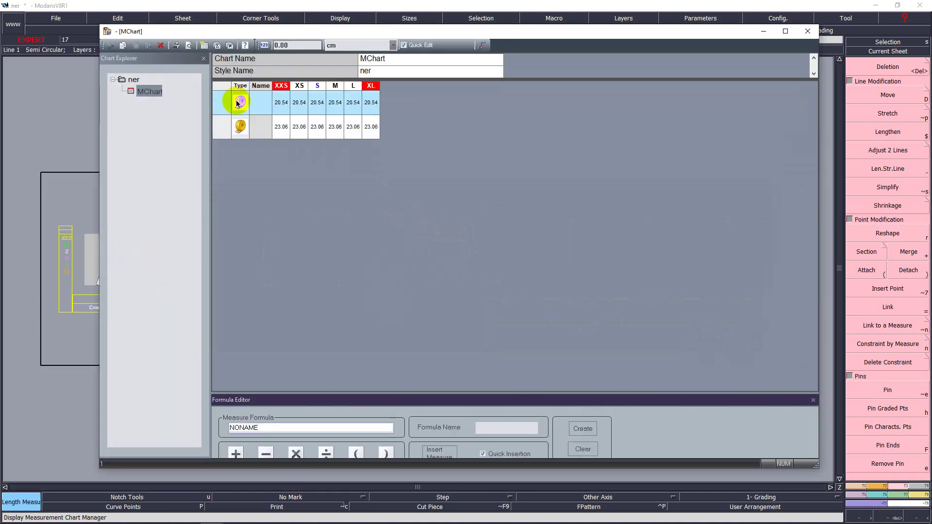
left_click(240, 126)
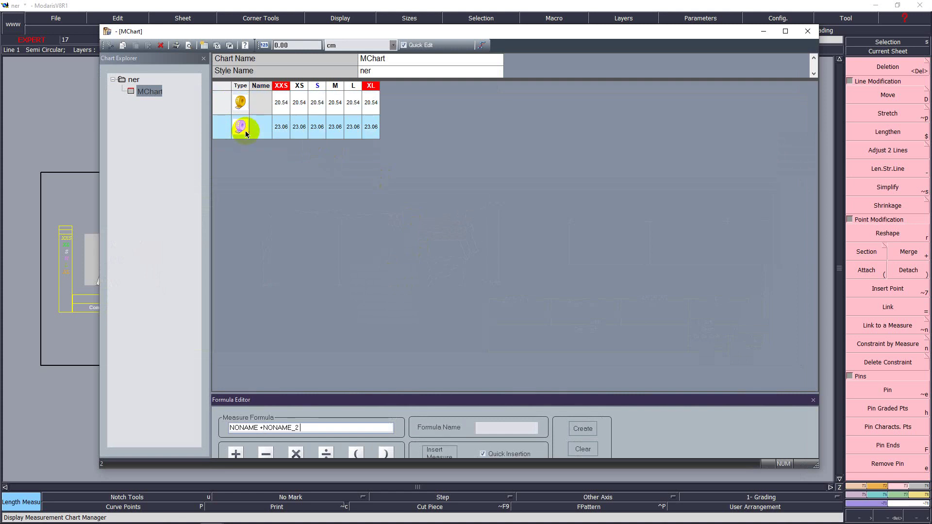
key("Return")
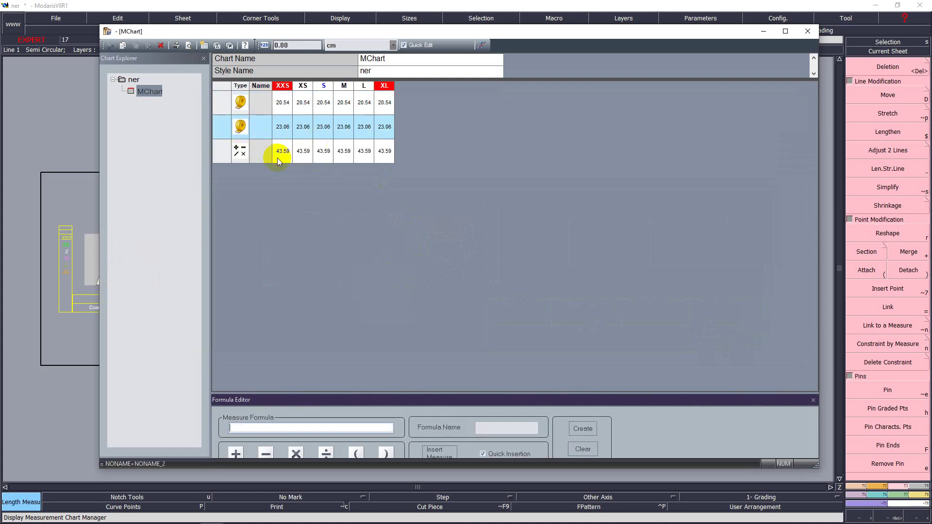
Create a formula halving the combined armhole length, NONAME_3/2, and put the measurement chart away.
left_click(238, 153)
left_click(238, 153)
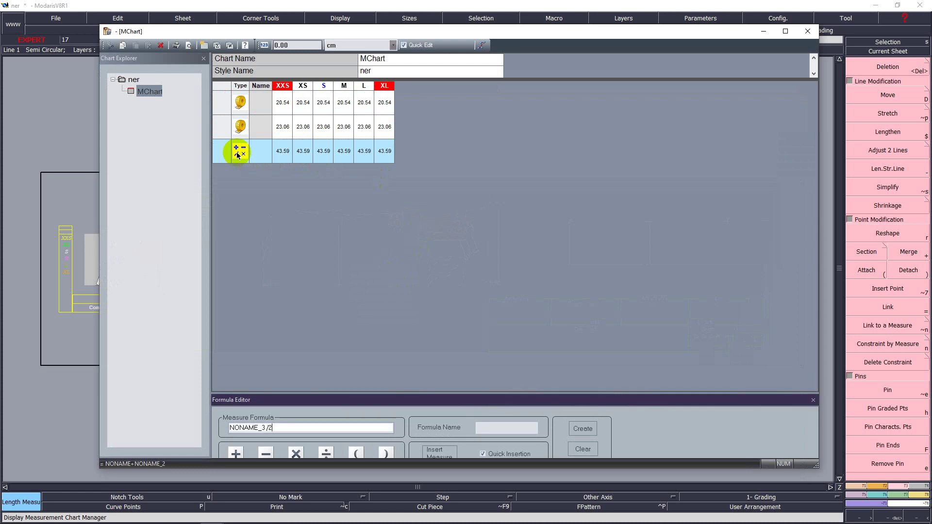
key("Return")
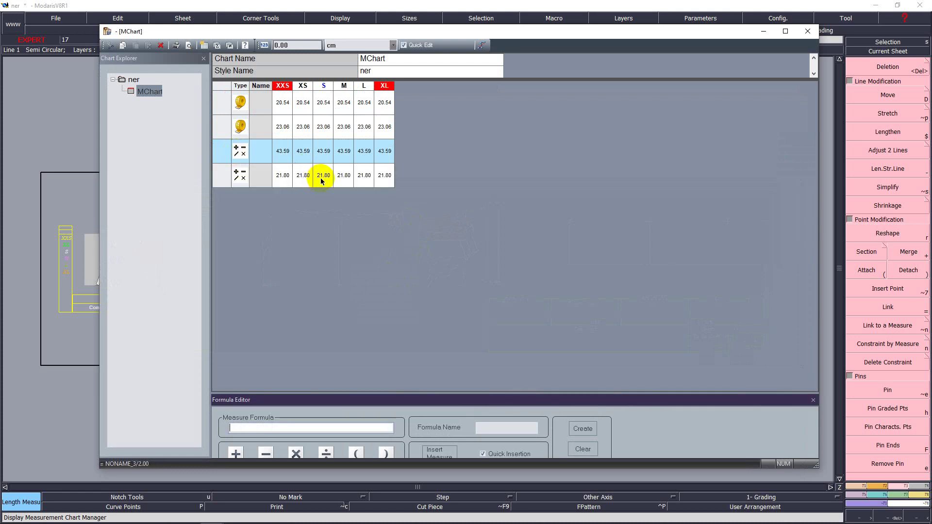
left_click(762, 33)
Inspect the sleeve rectangle and check the relaxed sleeve opening measurement in the tech pack PDF.
key("Return")
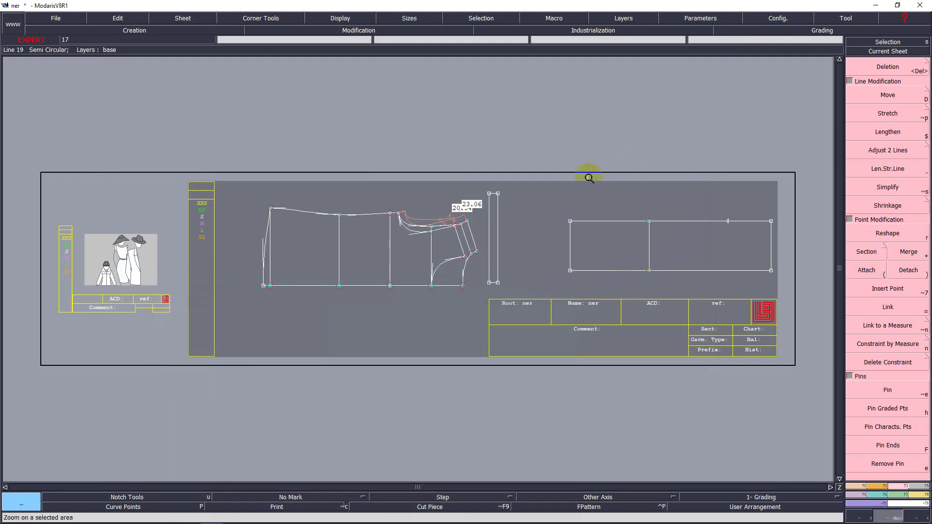
left_click_drag(590, 178, 786, 310)
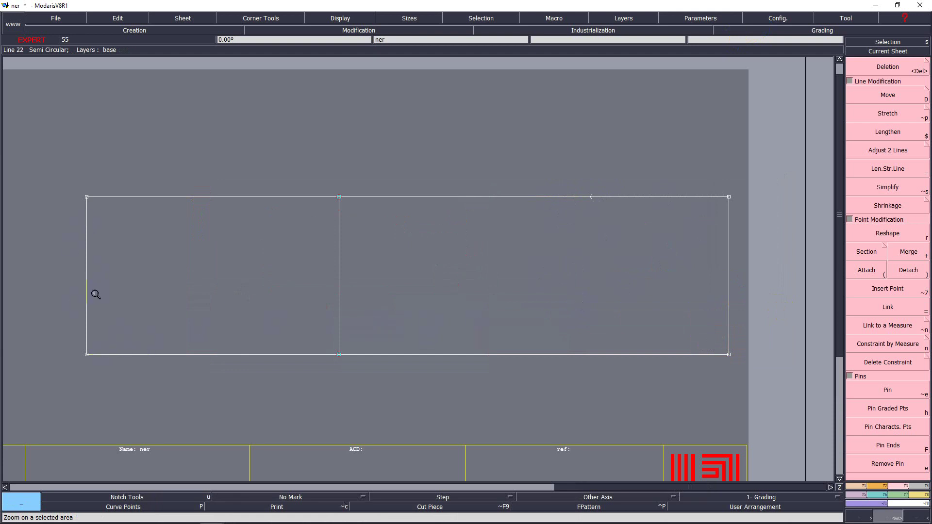
key("j")
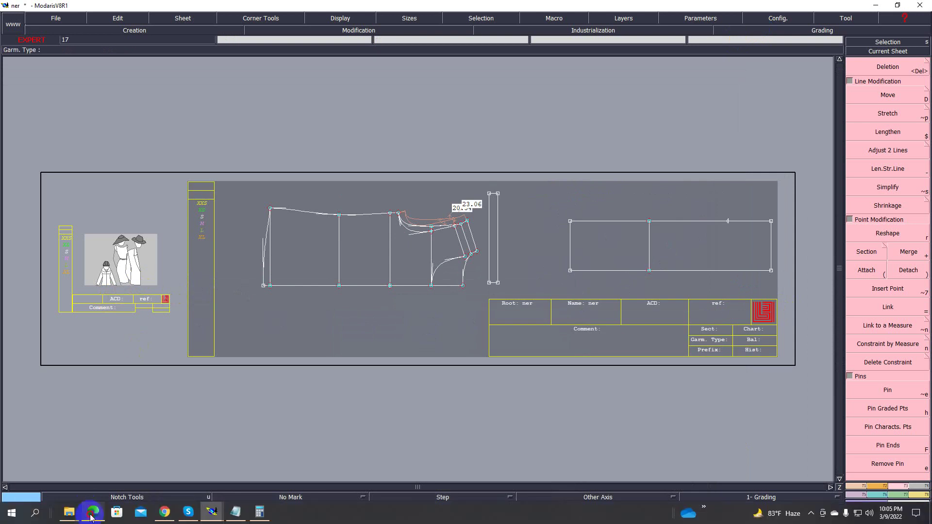
left_click(91, 519)
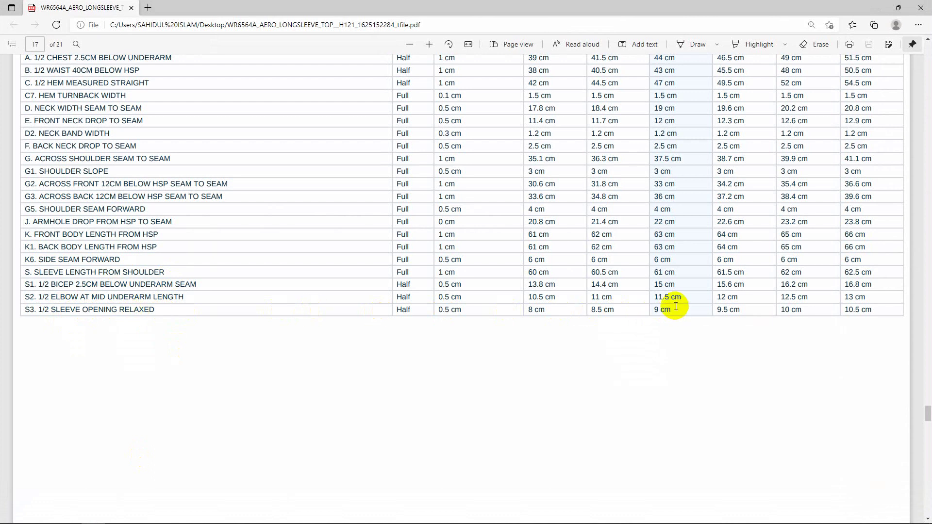
left_click(876, 9)
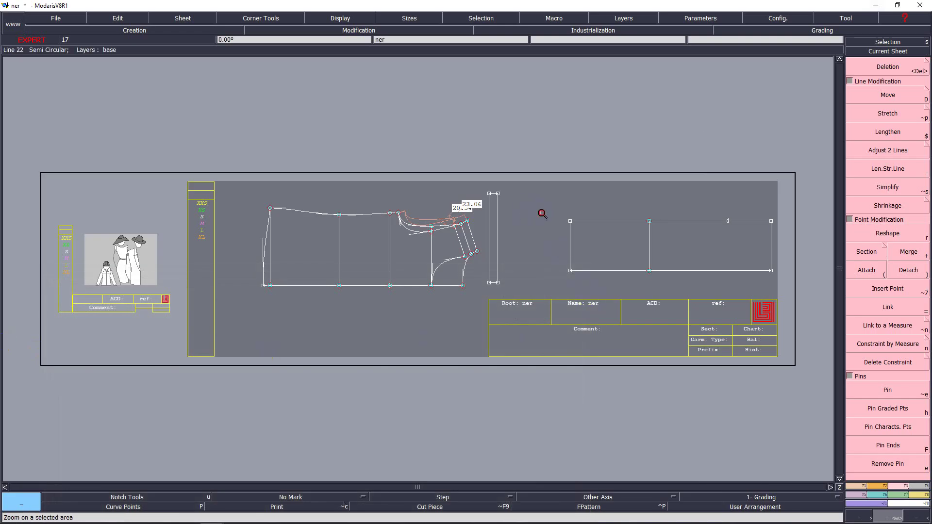
Place a developed point on the sleeve rectangle's left edge, 9 cm from its lower-left corner.
left_click_drag(541, 212, 729, 298)
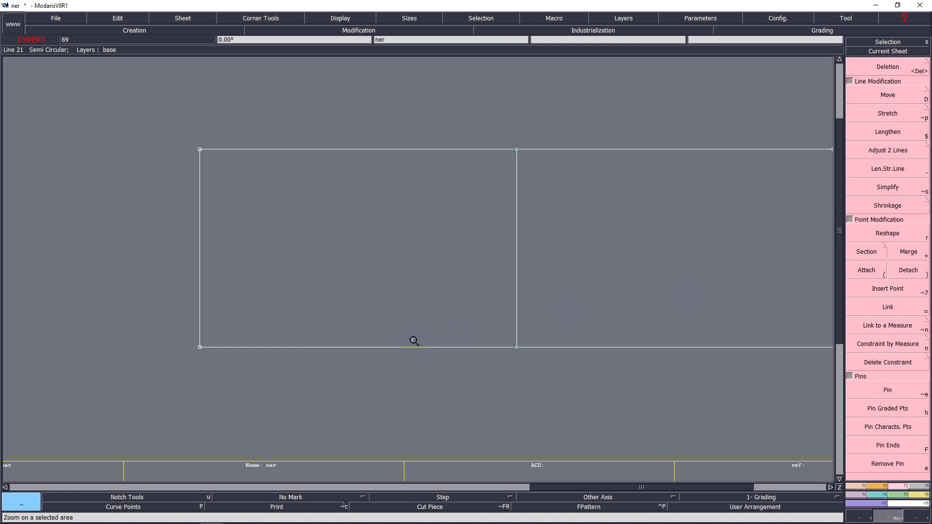
left_click(200, 346)
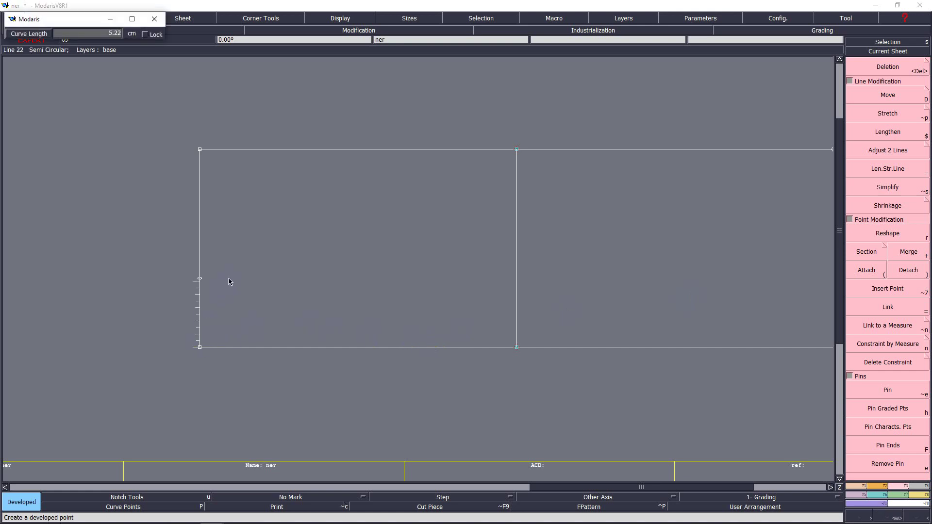
key("Down")
type("9")
key("Return")
key("Return")
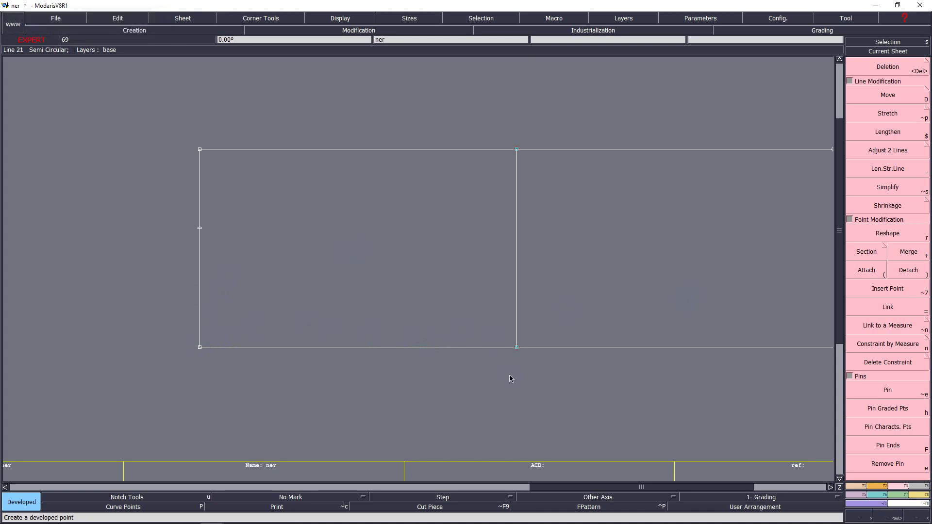
Place a developed point on the sleeve's vertical elbow line, 11.5 cm up from its lower end.
left_click(521, 348)
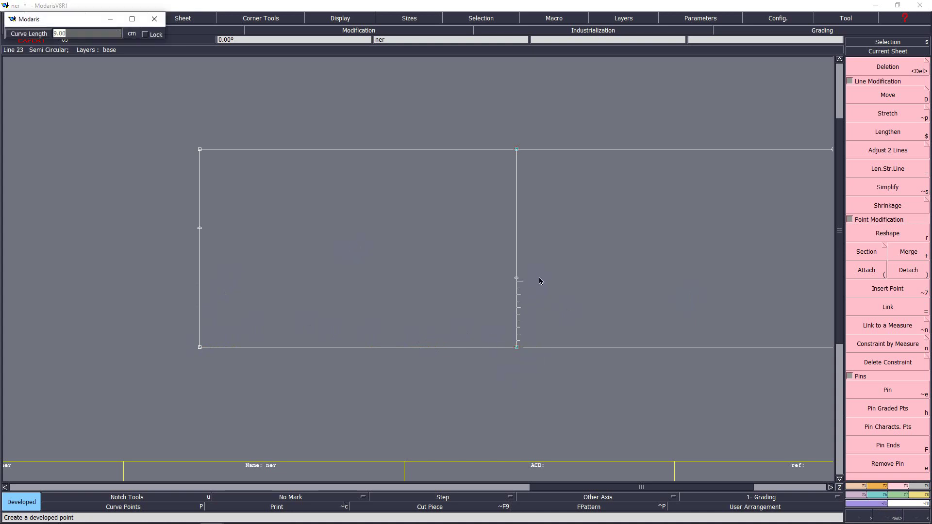
type("-11")
key("Return")
Place a developed point on the sleeve rectangle's top edge, 2.5 cm from the existing 13 cm point toward the elbow line.
key("Home")
key("Return")
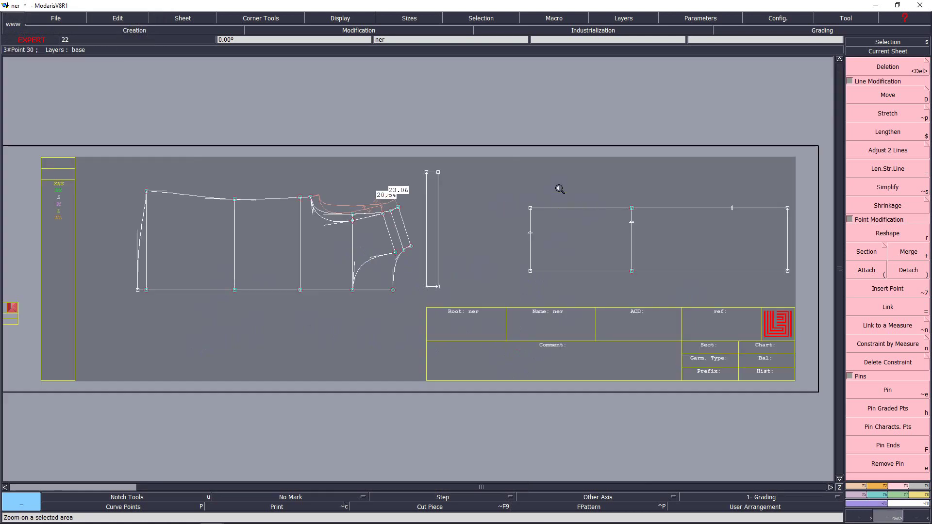
mouse_move(528, 169)
left_mouse_down()
mouse_move(770, 273)
mouse_move(790, 291)
left_mouse_up()
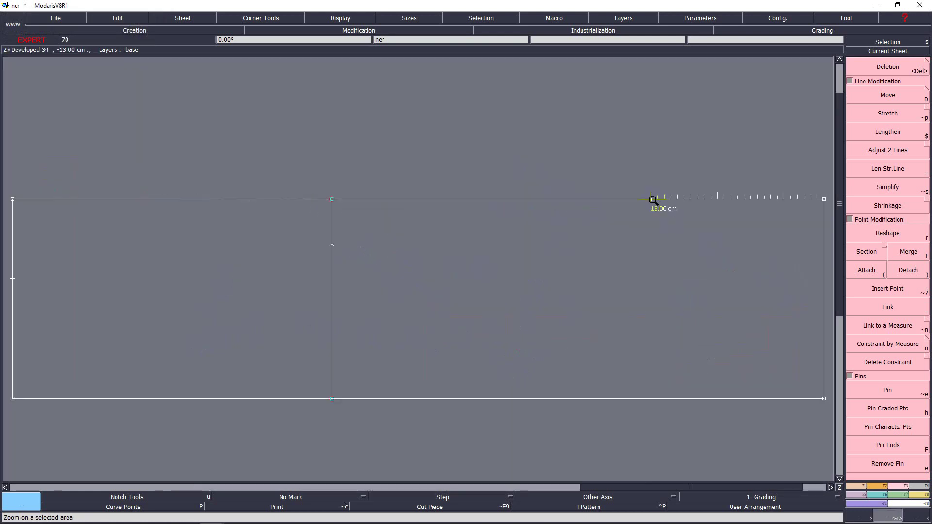
left_click(653, 200)
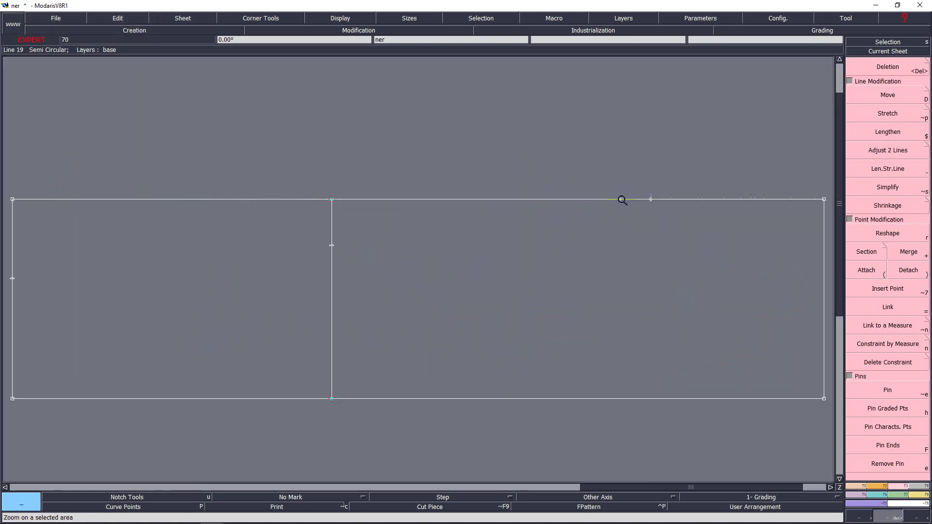
right_click(652, 209)
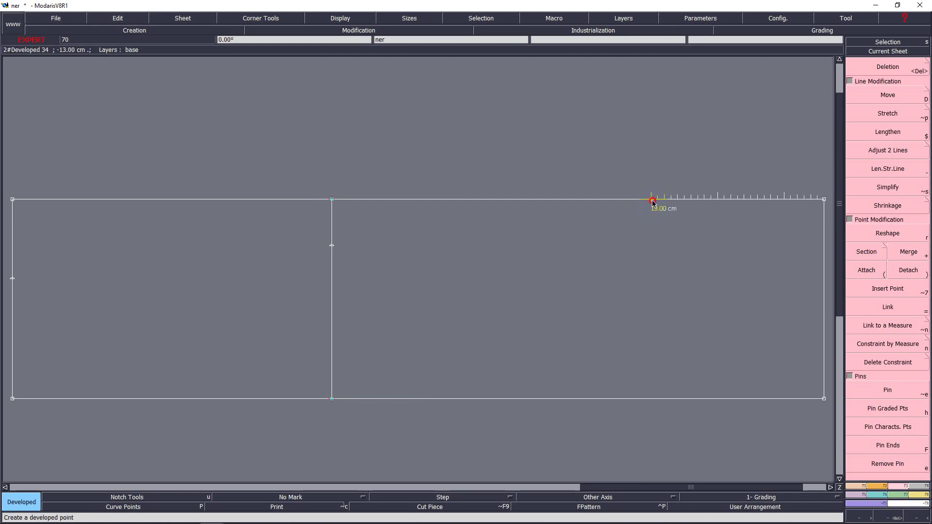
left_click_drag(651, 202, 632, 203)
type("-2.50")
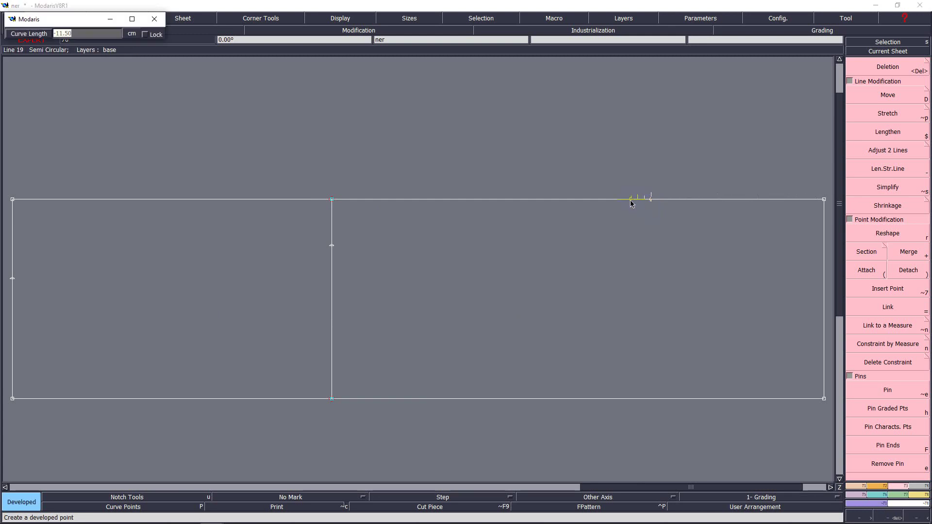
key("Return")
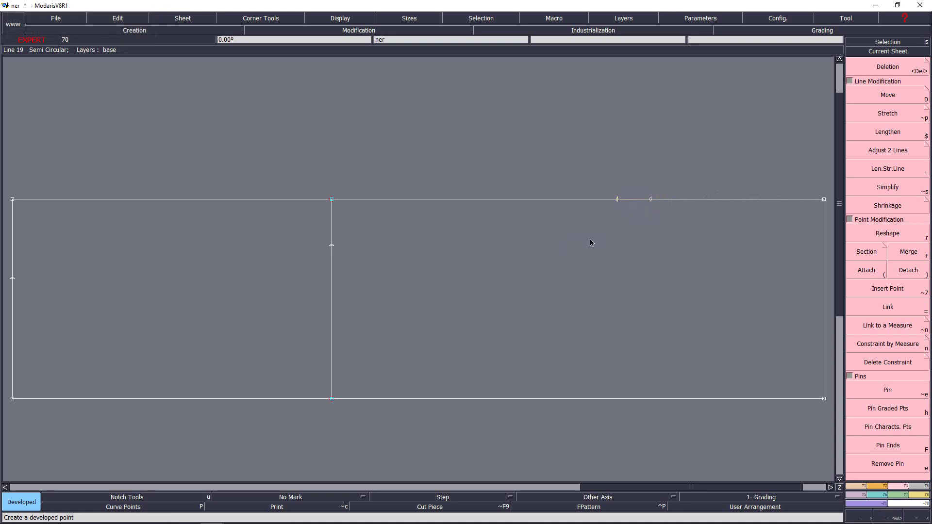
Draw the underarm seam as a Bezier curve from the sleeve opening point through the elbow point to the 2.5 cm point on the top edge.
key("Home")
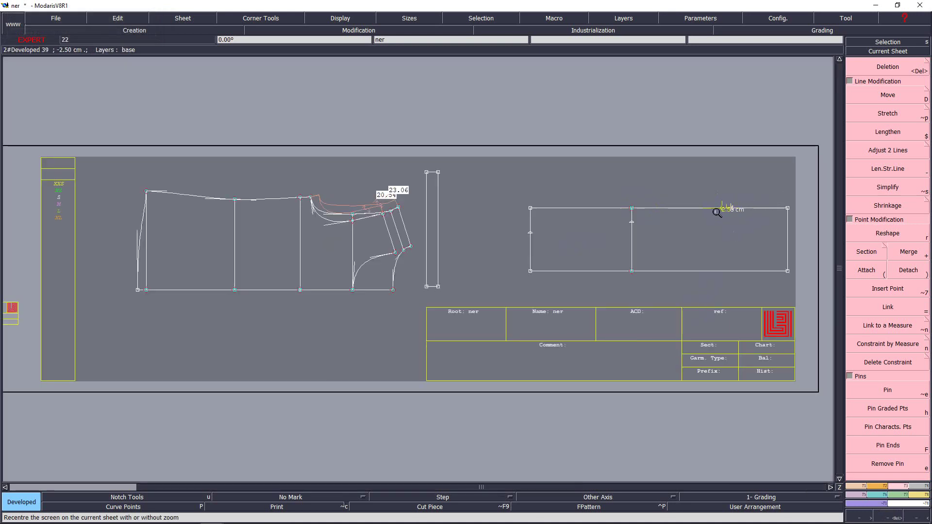
key("Return")
left_click(770, 303)
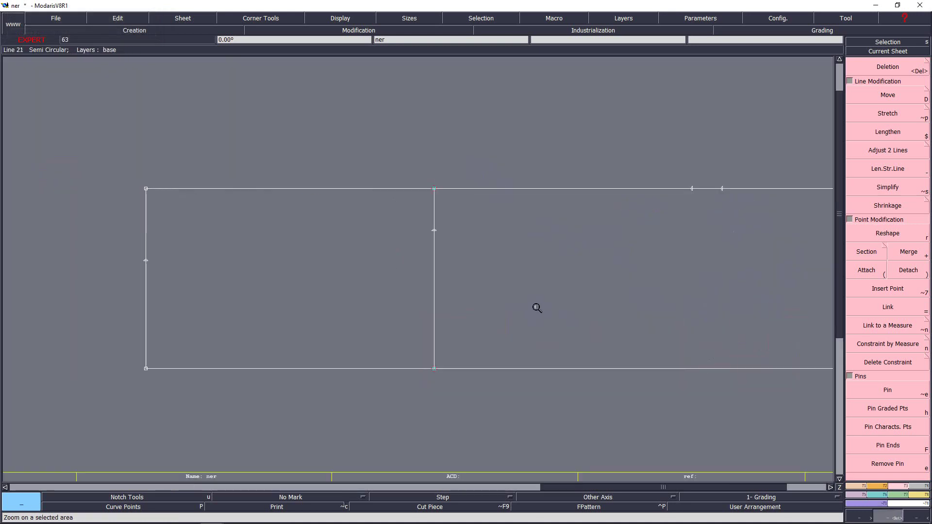
key("b")
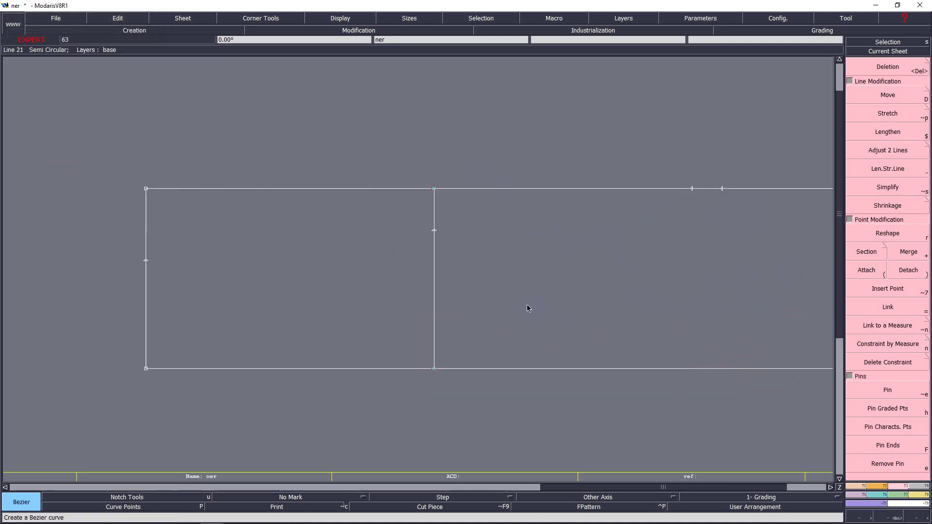
left_click(147, 261)
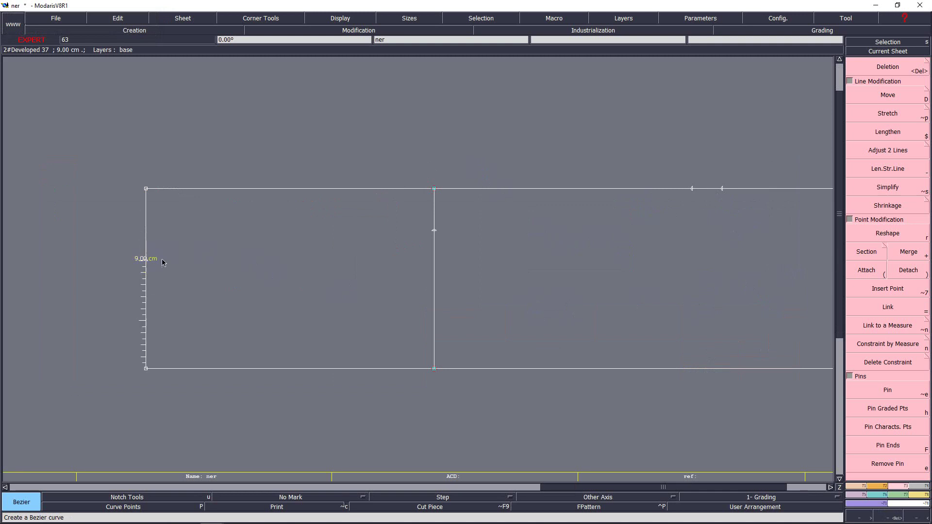
left_click(434, 231)
left_click(692, 189)
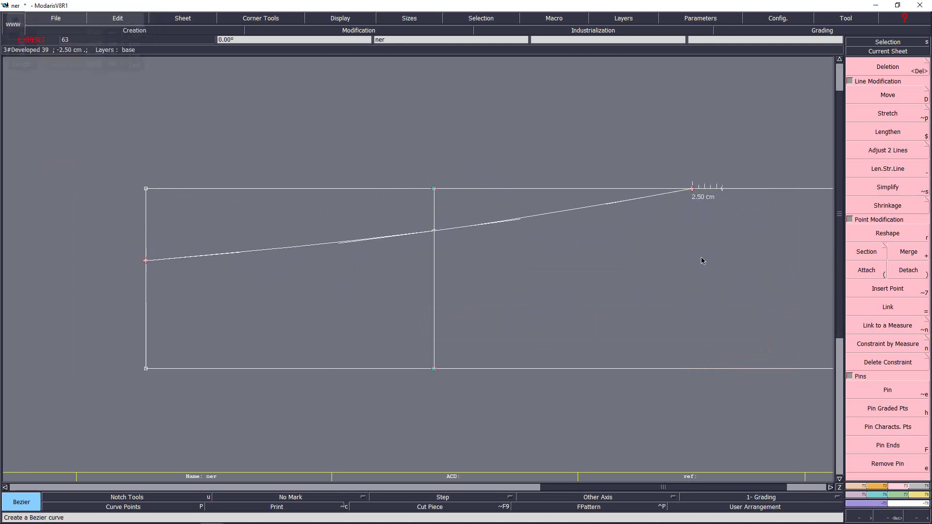
Reshape the tangent handles of the underarm seam curve so it bends smoothly through the elbow point.
key("Return")
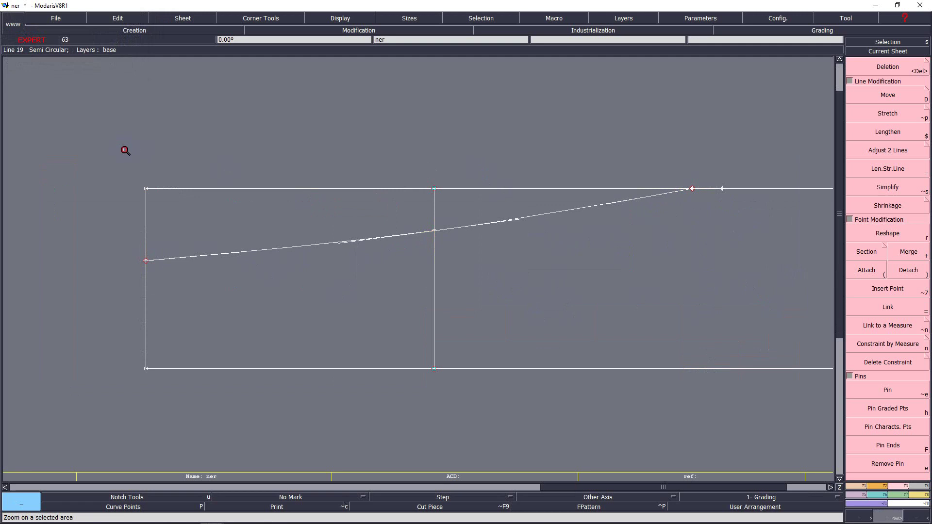
left_click_drag(125, 150, 766, 378)
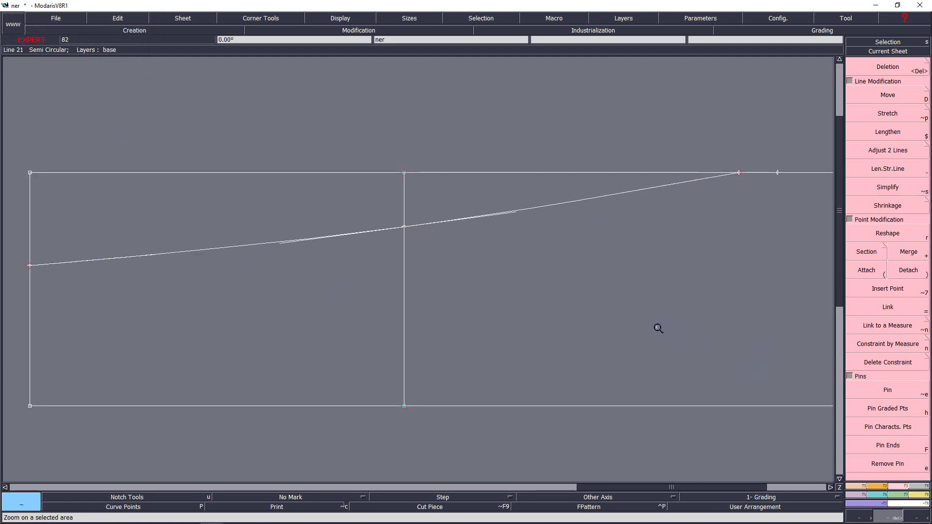
key("r")
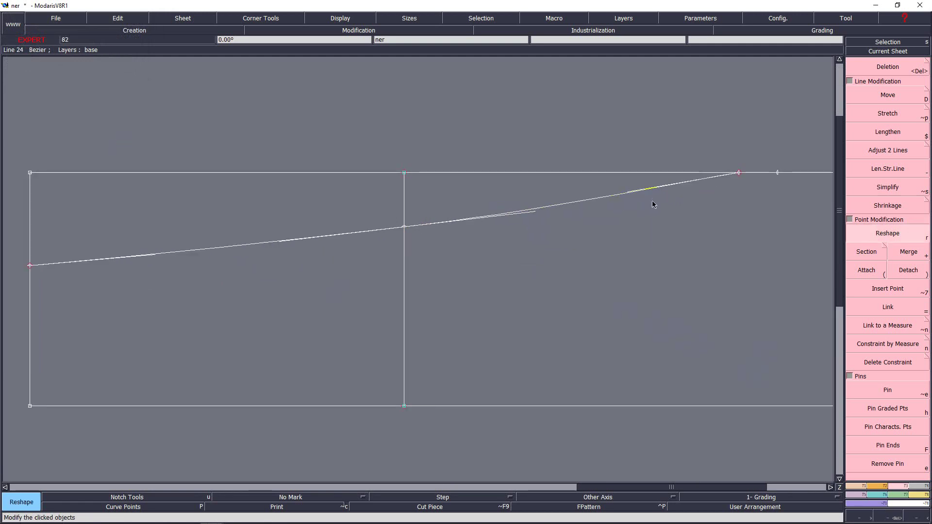
left_click(639, 195)
left_click(636, 197)
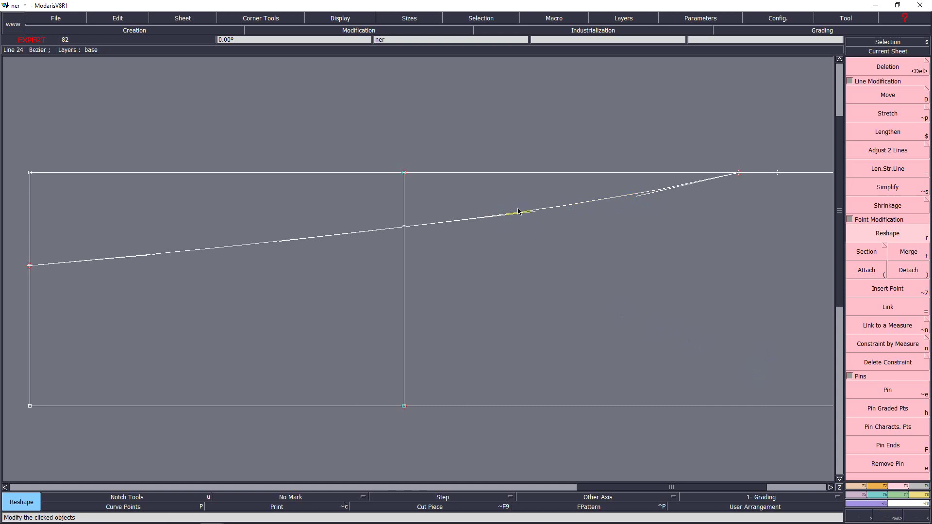
left_click(288, 242)
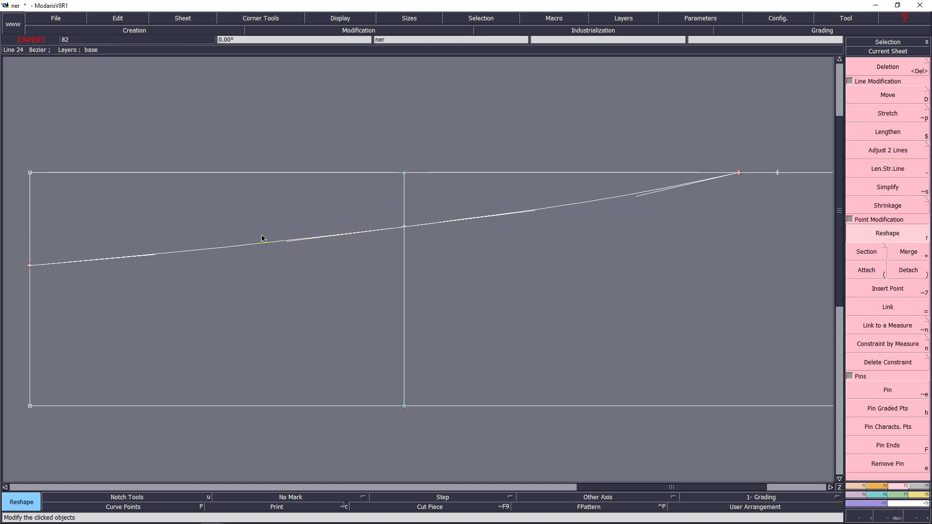
left_click(157, 257)
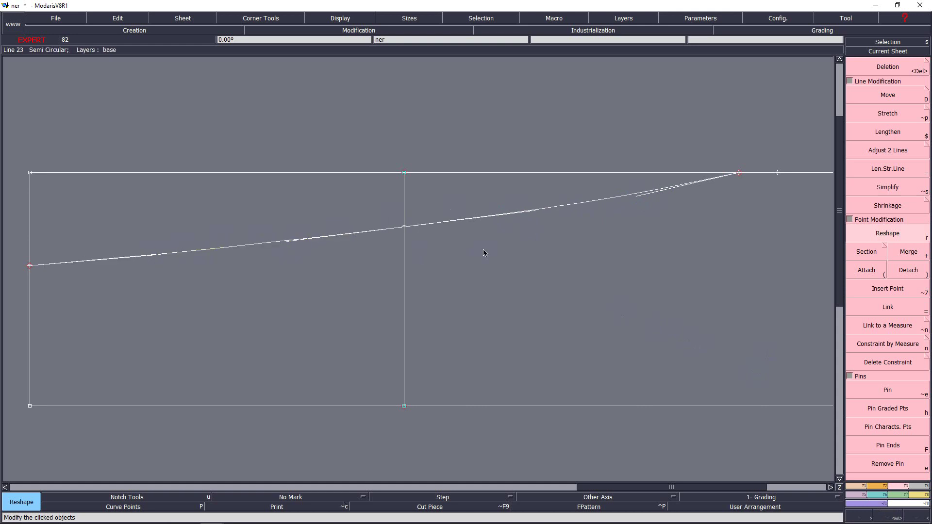
left_click(527, 211)
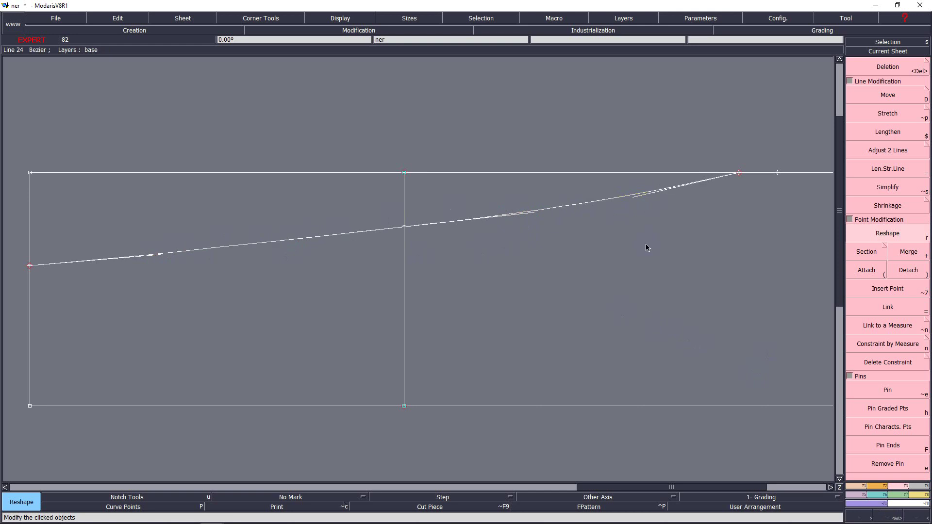
Extend the underarm seam in a straight line past the rectangle's top edge until its end aligns vertically with the 13 cm point.
key("Home")
key("Return")
left_click_drag(479, 165, 824, 327)
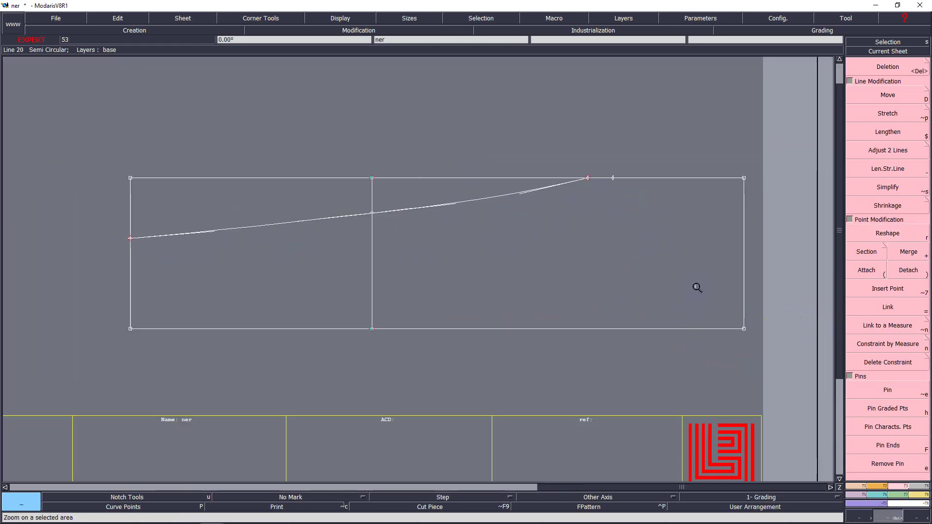
key("minus")
left_click(568, 188)
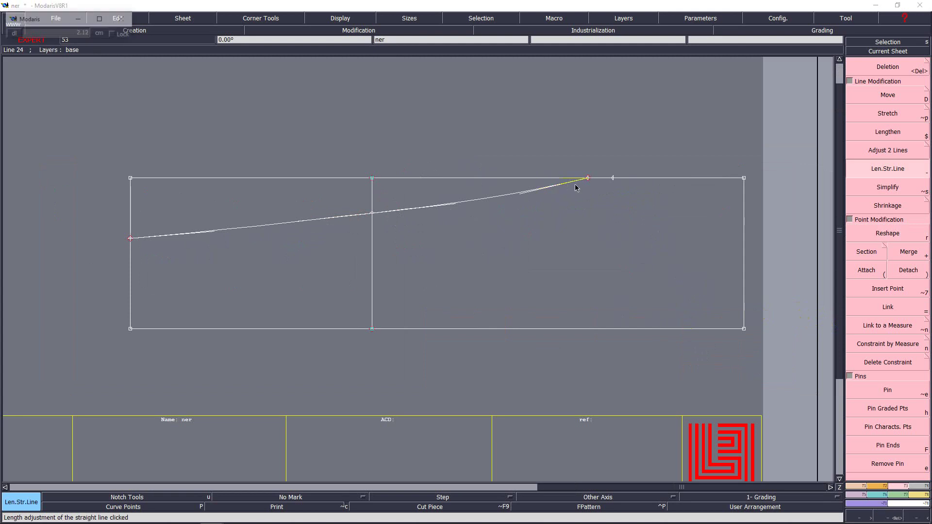
type("2")
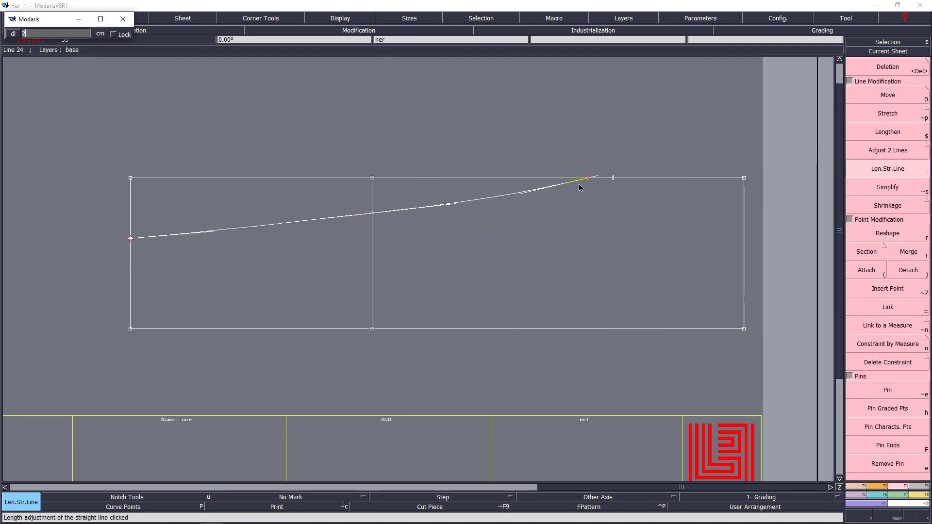
key("Return")
left_click(570, 231)
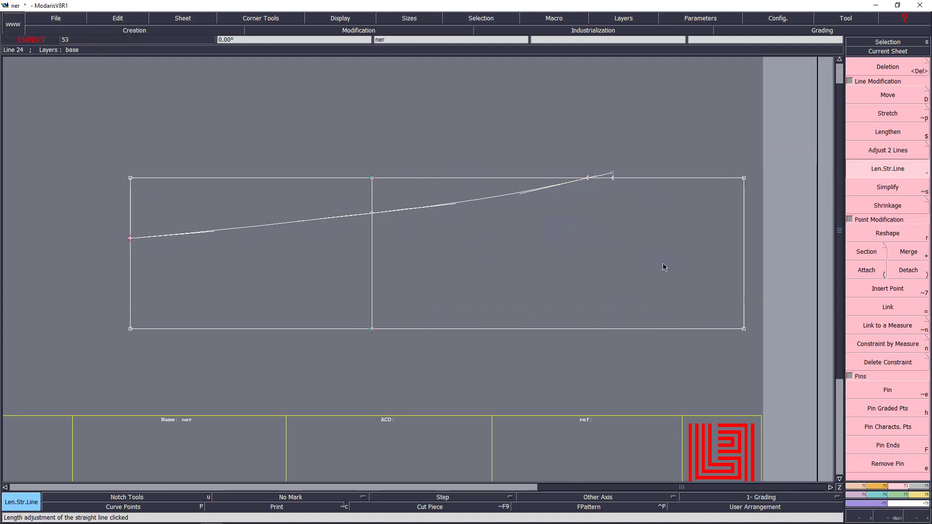
Draw the sleeve cap as a Bezier line from the extended seam's end to the rectangle's lower-right corner.
key("Return")
left_click_drag(735, 328, 771, 367)
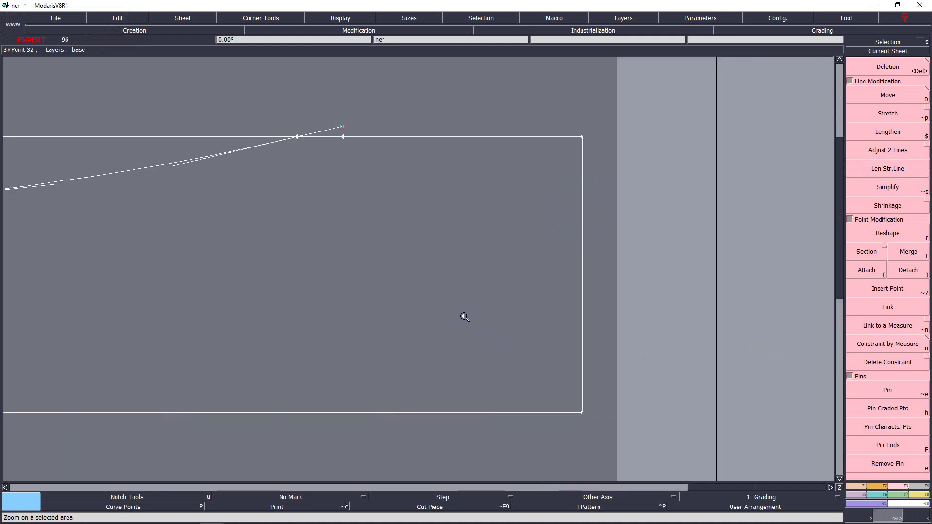
key("b")
left_click(342, 128)
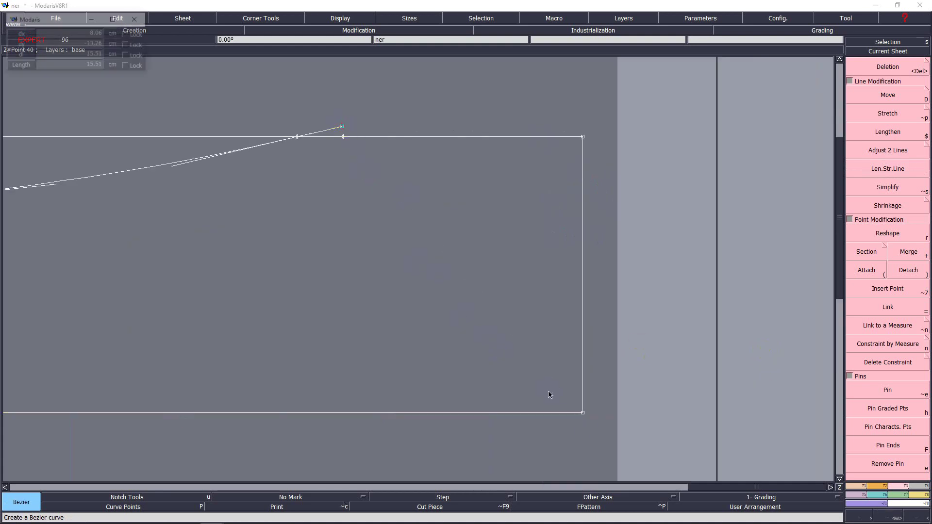
left_click(583, 413)
left_click(661, 427)
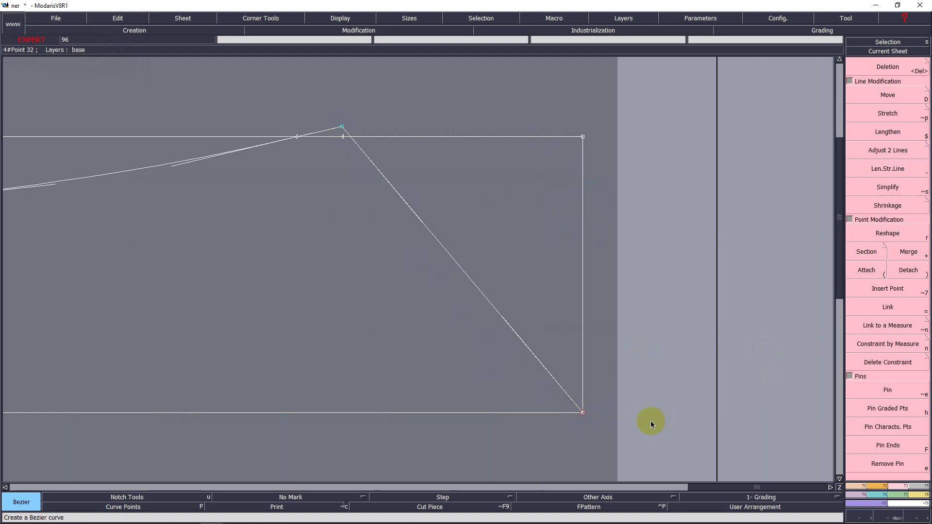
Add a dynamic length measure to the sleeve cap line and compare it with the halved armhole length in the measurement chart.
key("l")
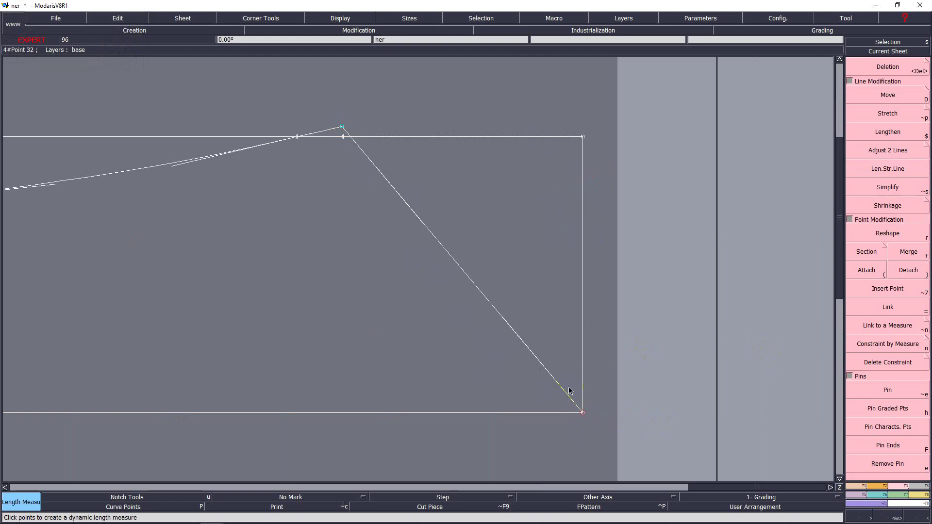
left_click(522, 228)
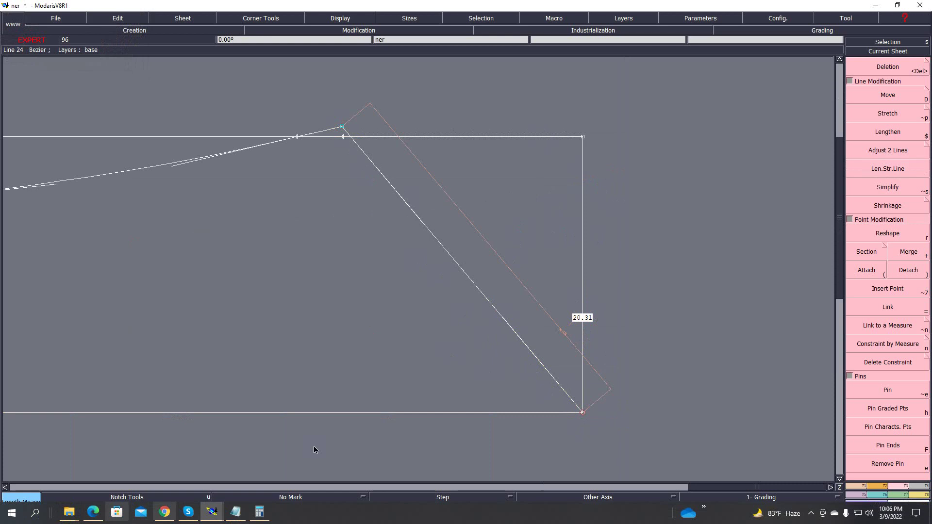
key("ctrl+m")
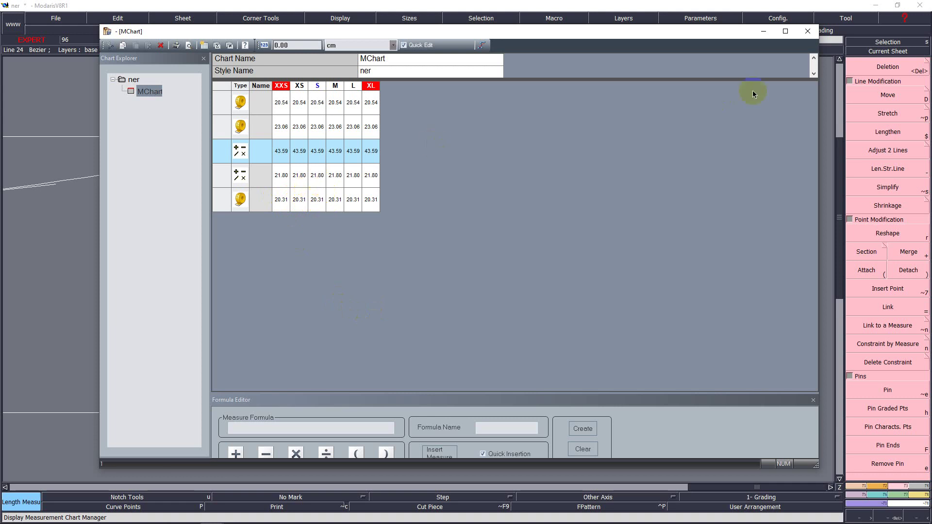
left_click(764, 31)
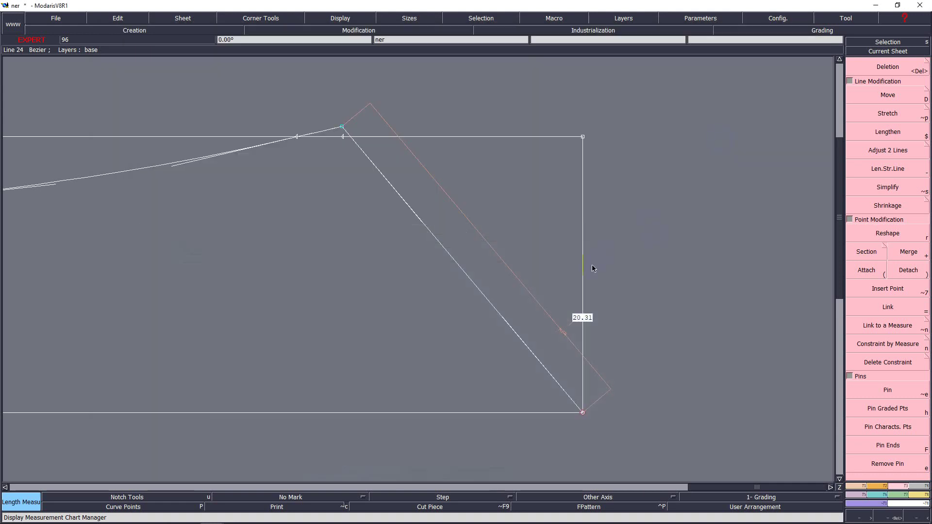
Reshape the sleeve cap line into an S-curve, with its crown tangent along the rectangle's vertical edge and its underarm tangent steepened.
key("r")
left_click(584, 298)
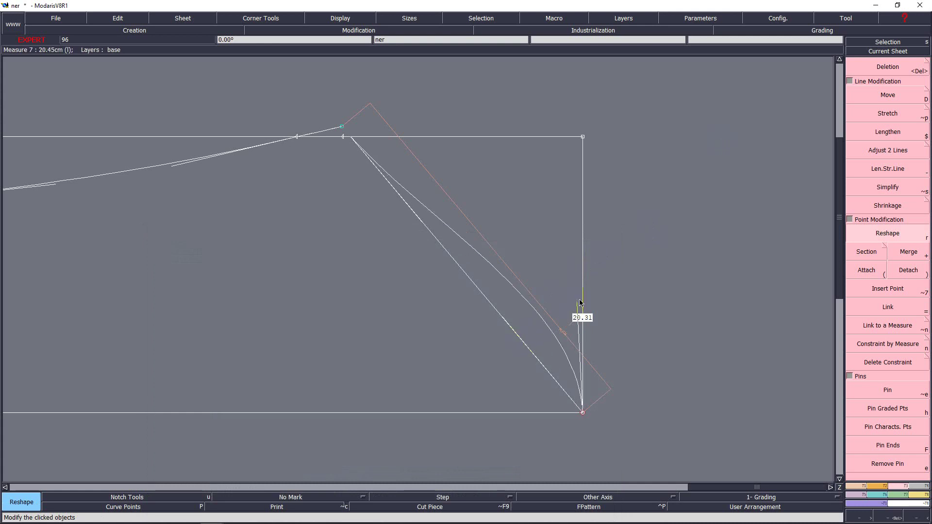
left_click(583, 273)
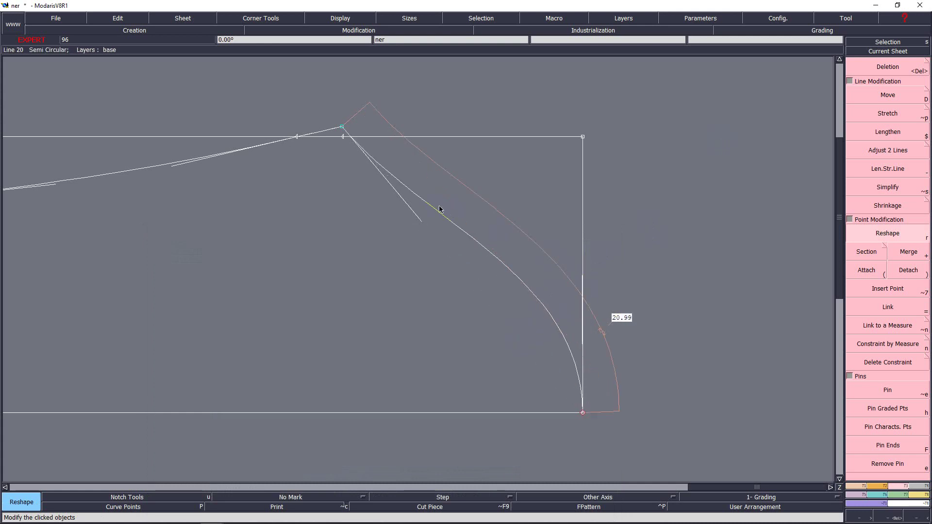
left_click(408, 212)
left_click(392, 247)
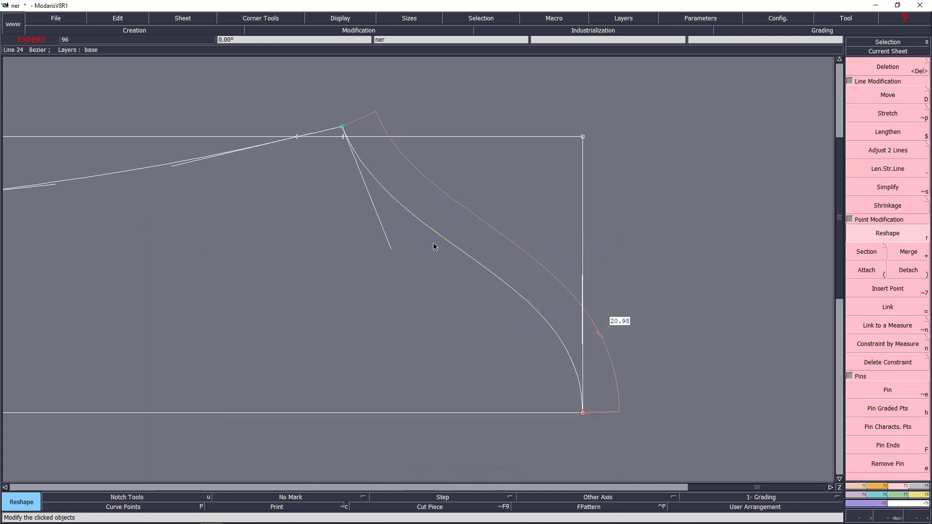
Refine the cap curve by lengthening its crown tangent along the vertical edge and steepening its underarm tangent further.
left_click(584, 285)
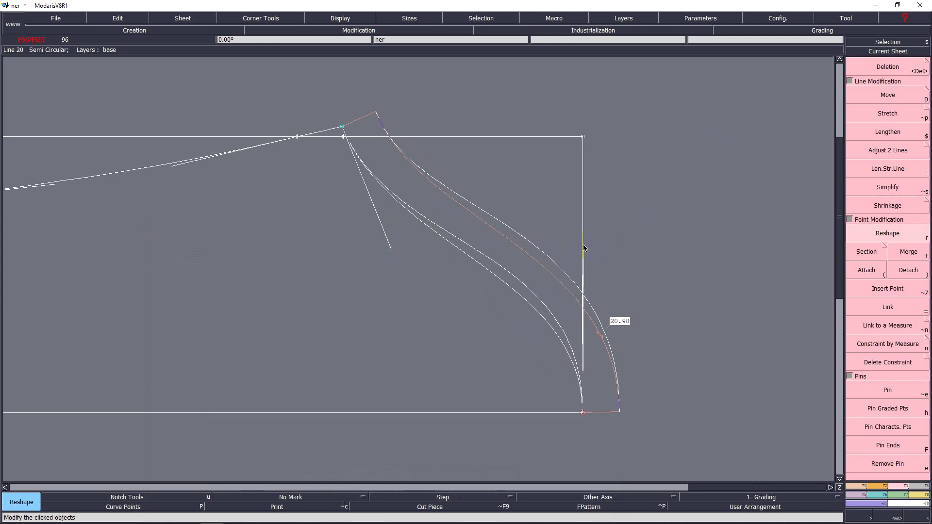
left_click(585, 246)
left_click(392, 249)
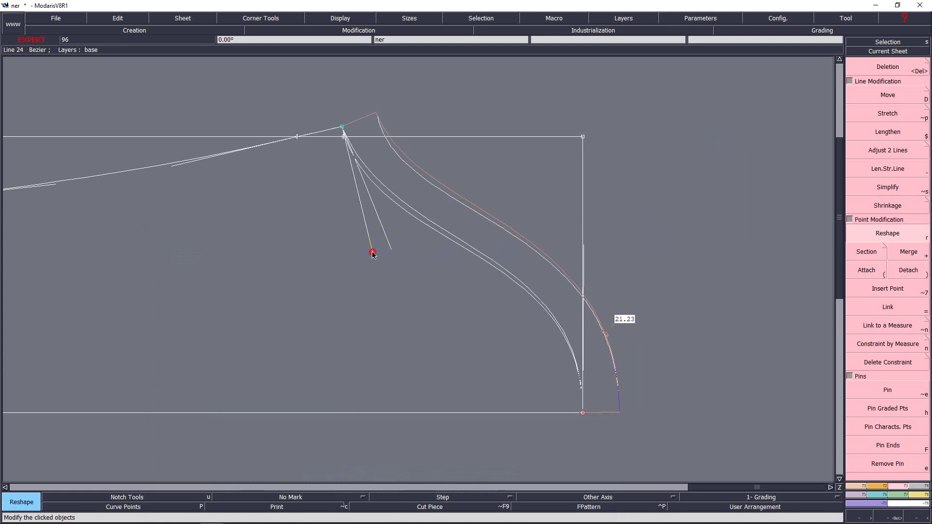
left_click(373, 253)
left_click(372, 253)
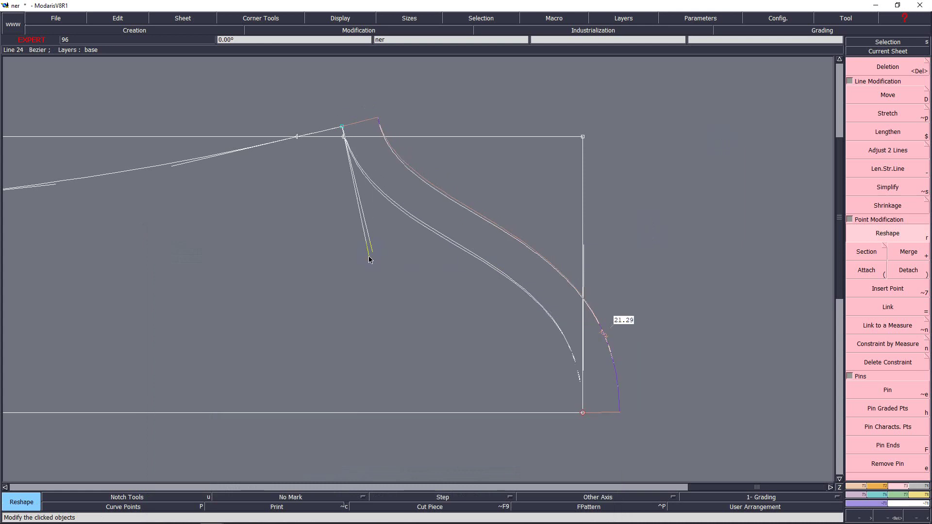
left_click(369, 256)
left_click(587, 252)
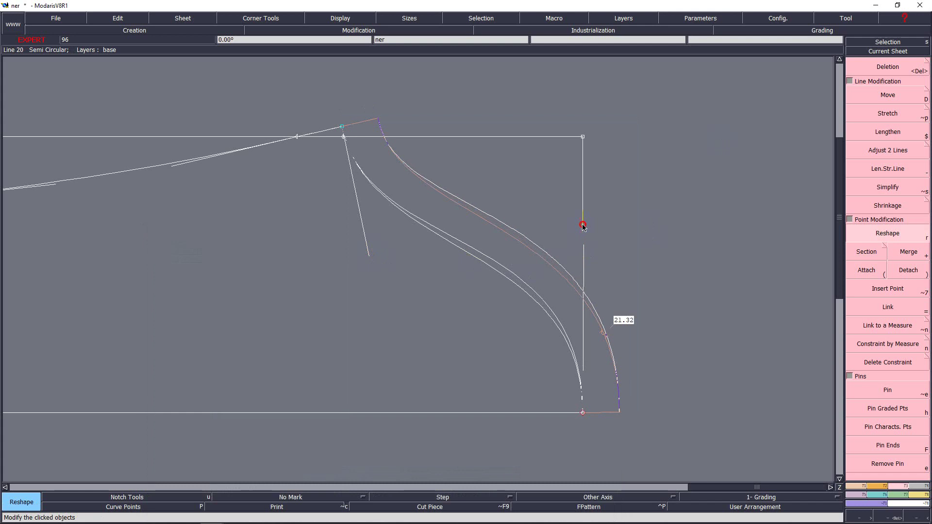
left_click(590, 237)
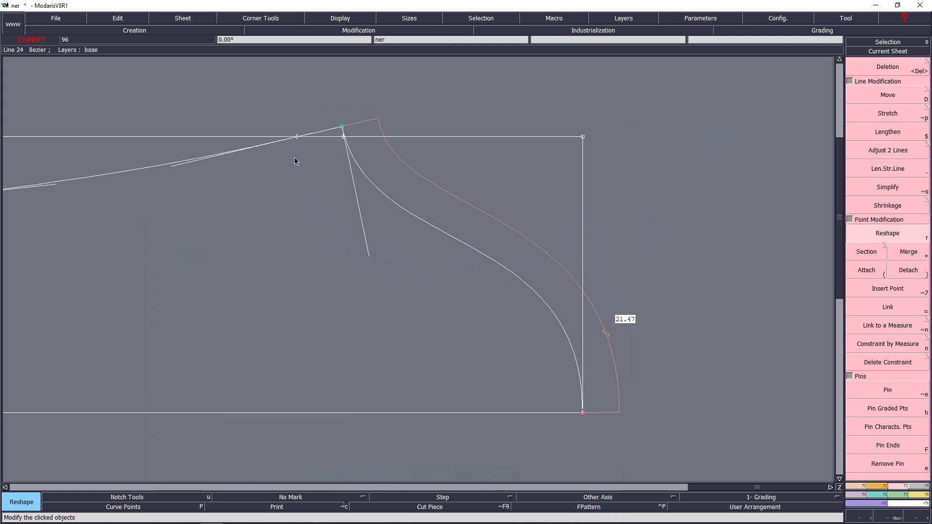
Select the points around the underarm corner and move the shared end of seam and cap slightly toward the cuff.
left_click_drag(255, 107, 357, 174)
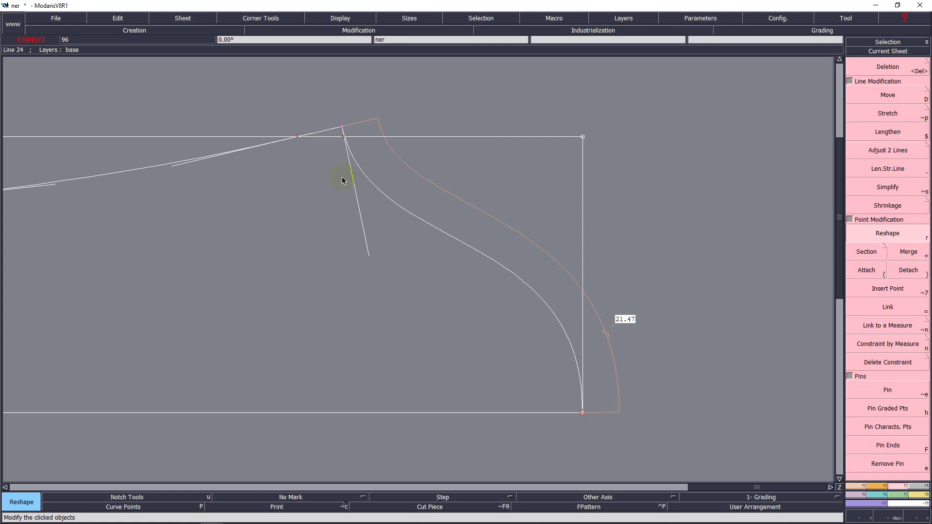
left_click(342, 129)
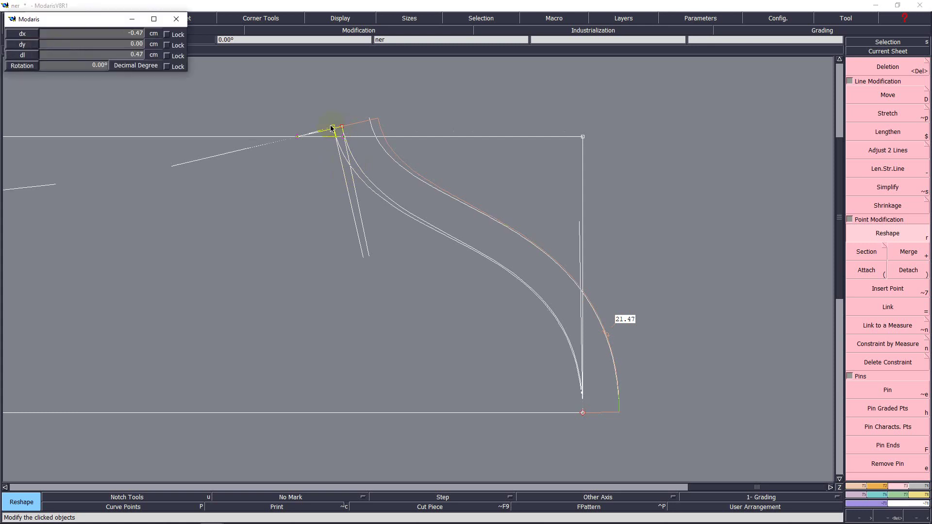
left_click(333, 126)
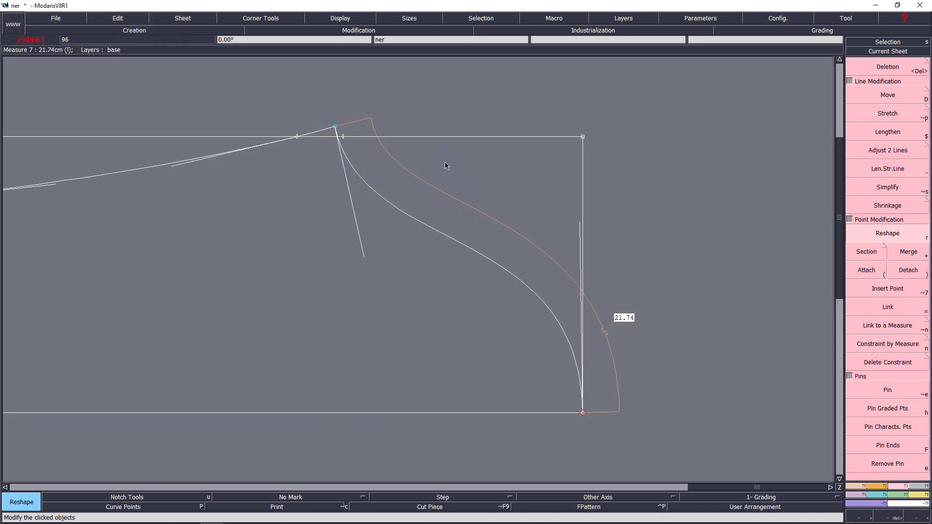
Delete the underarm seam point that lies where the seam crosses the rectangle's top edge.
key("Home")
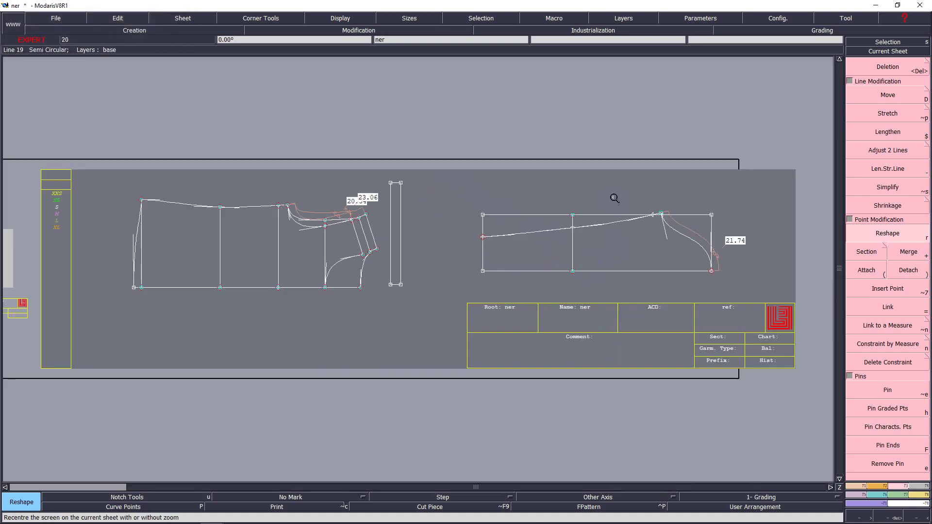
key("Return")
left_click_drag(531, 186, 700, 305)
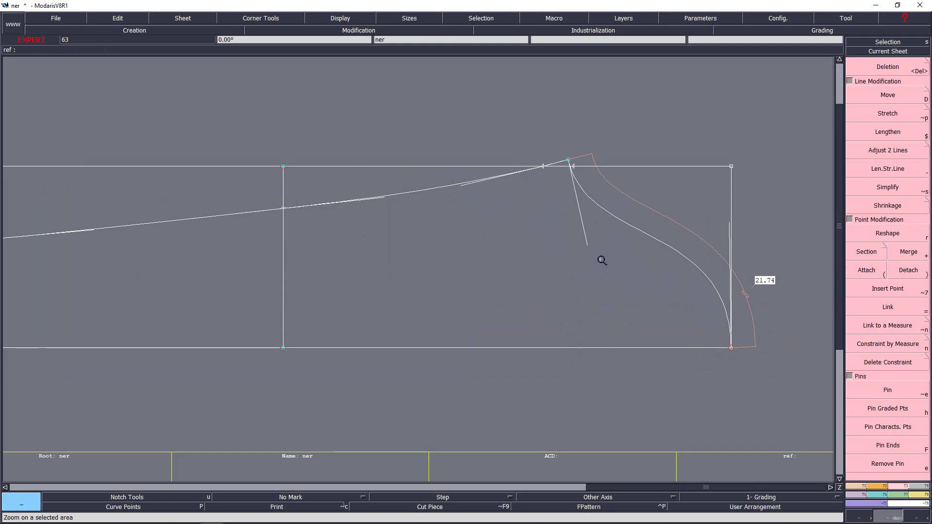
key("Delete")
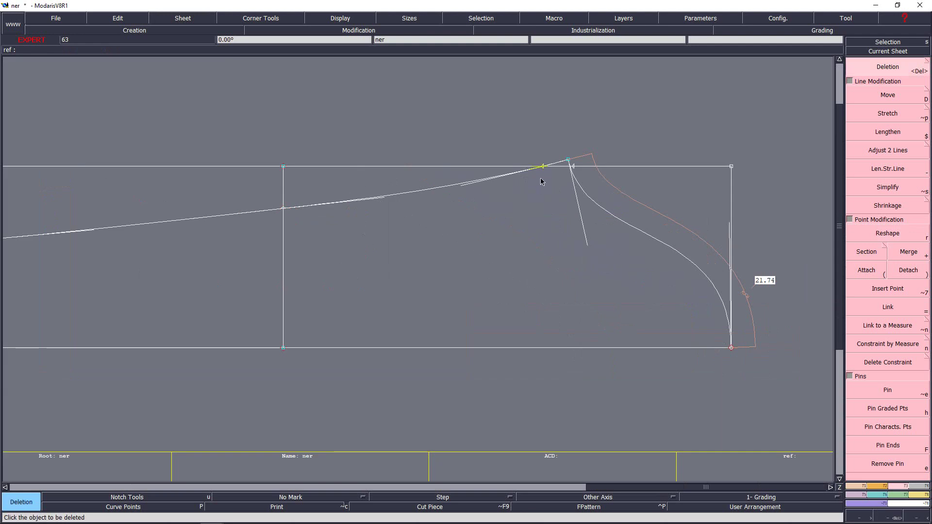
left_click(549, 180)
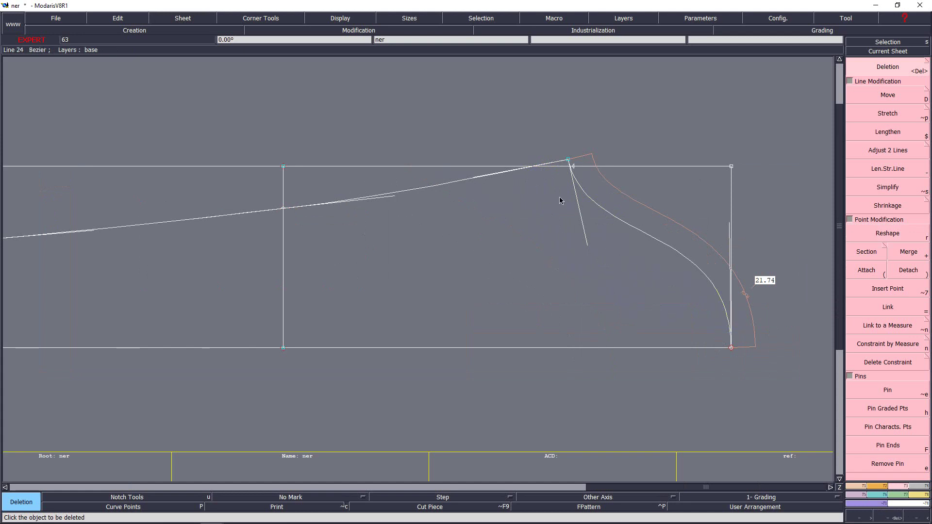
Undo a trial shift of the underarm point, and adjust the cap curve's tangents slightly, lengthening the crown tangent along the vertical edge.
left_click_drag(558, 171, 787, 413)
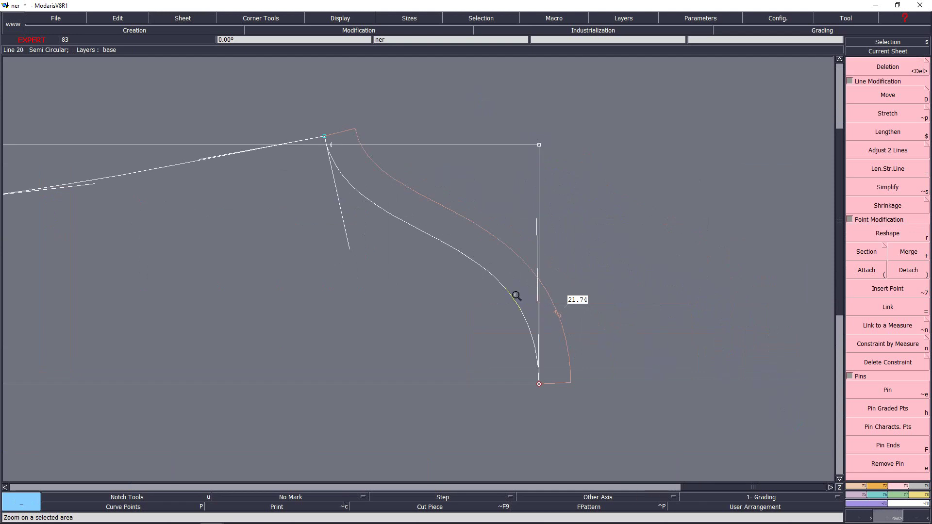
key("r")
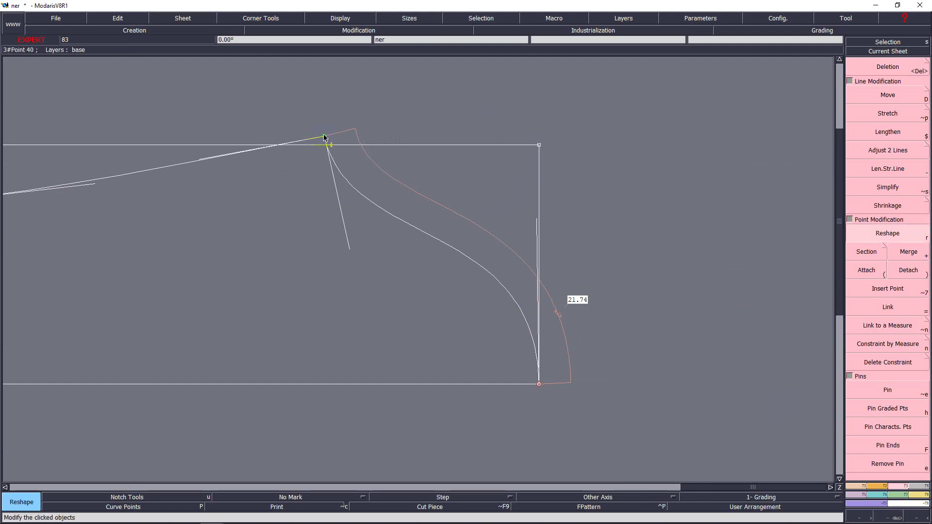
left_click_drag(325, 137, 322, 136)
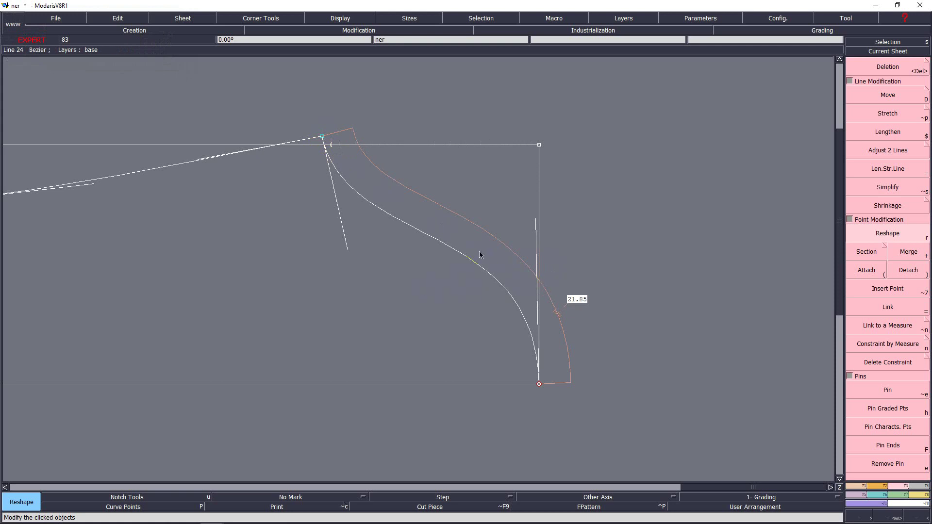
key("ctrl+z")
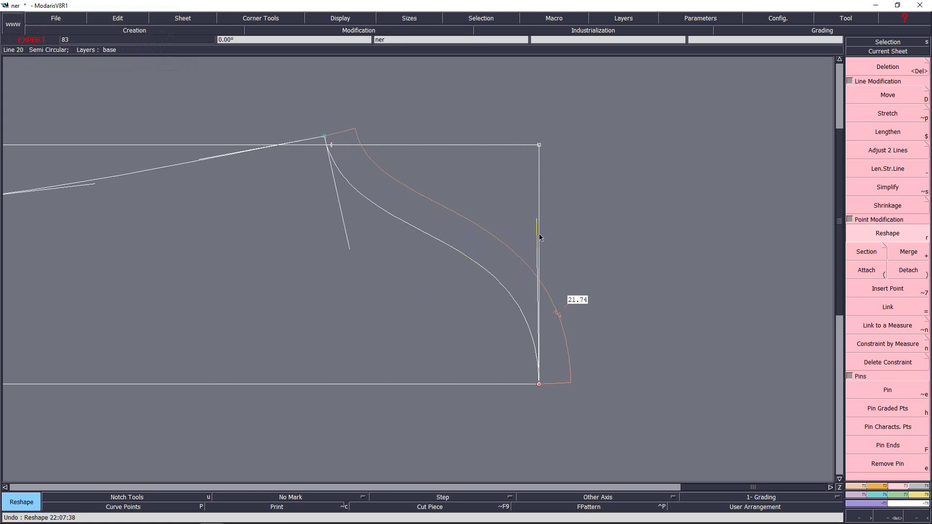
left_click_drag(537, 224, 540, 216)
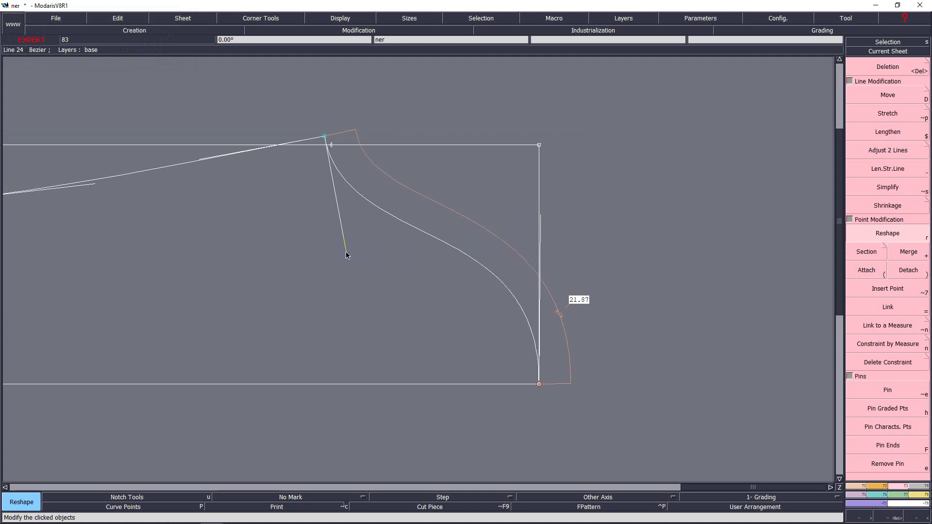
Delete the 13 cm construction point on the rectangle's top edge beside the underarm corner.
key("Home")
key("Return")
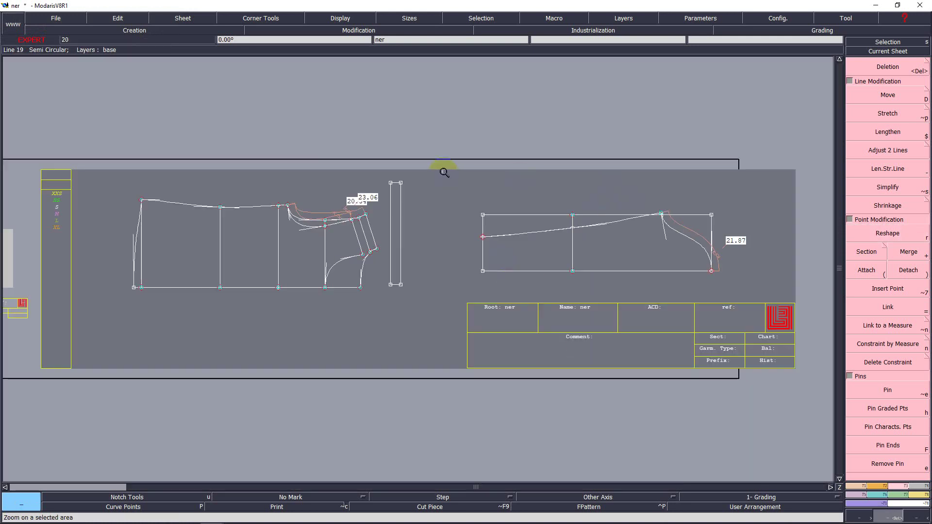
left_click_drag(443, 171, 752, 323)
left_click(753, 322)
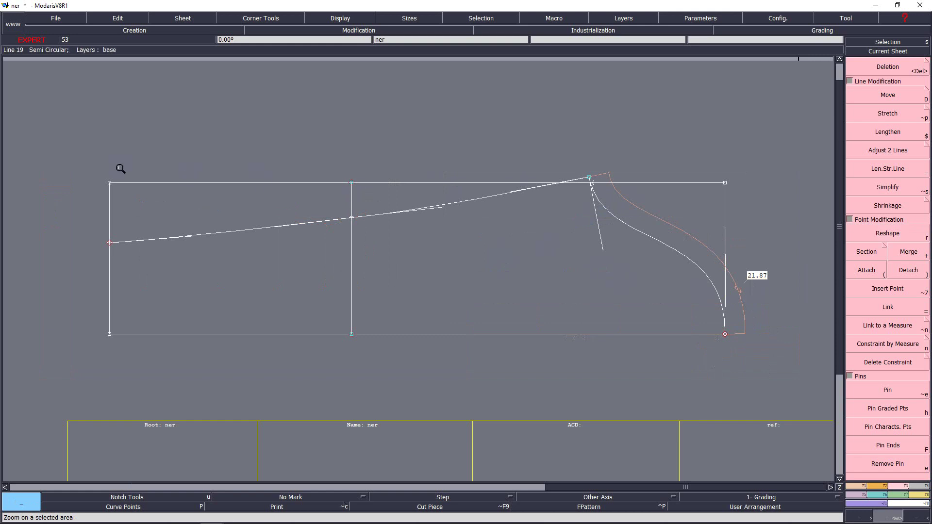
left_click(683, 364)
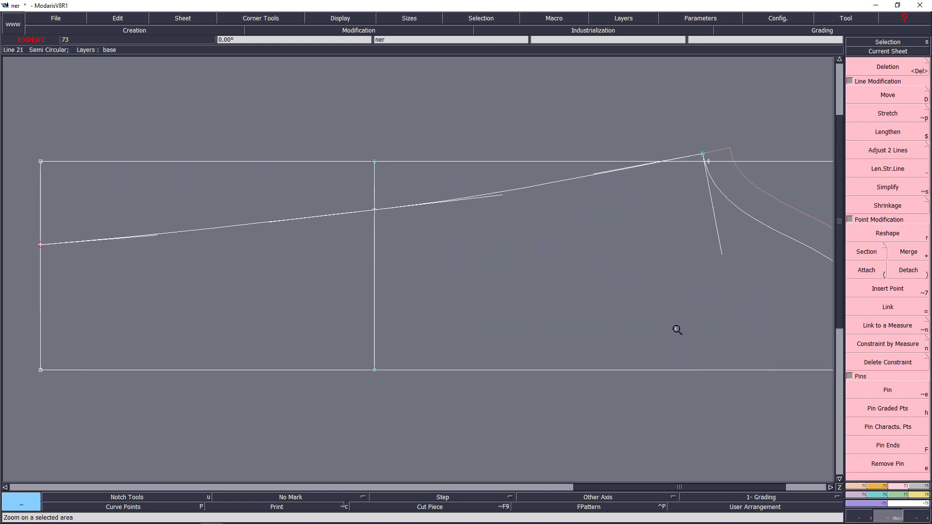
key("r")
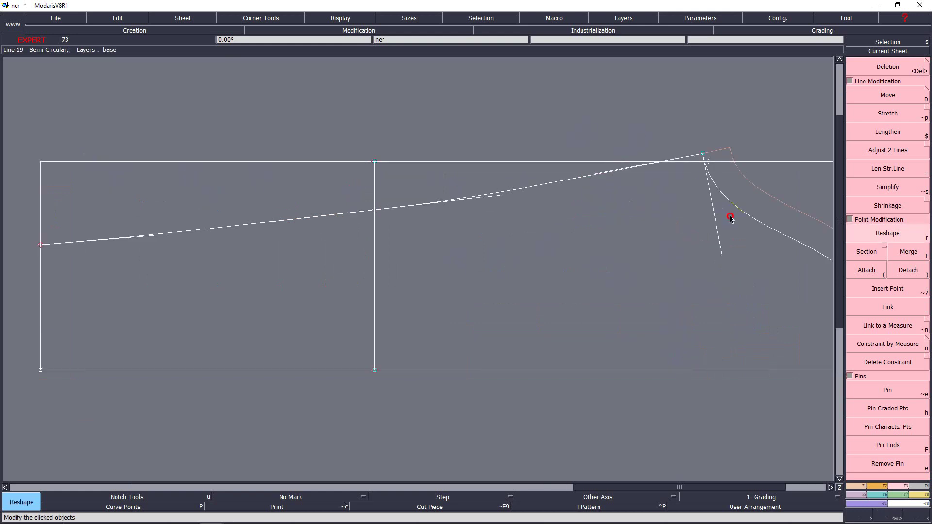
left_click(702, 158)
key("Delete")
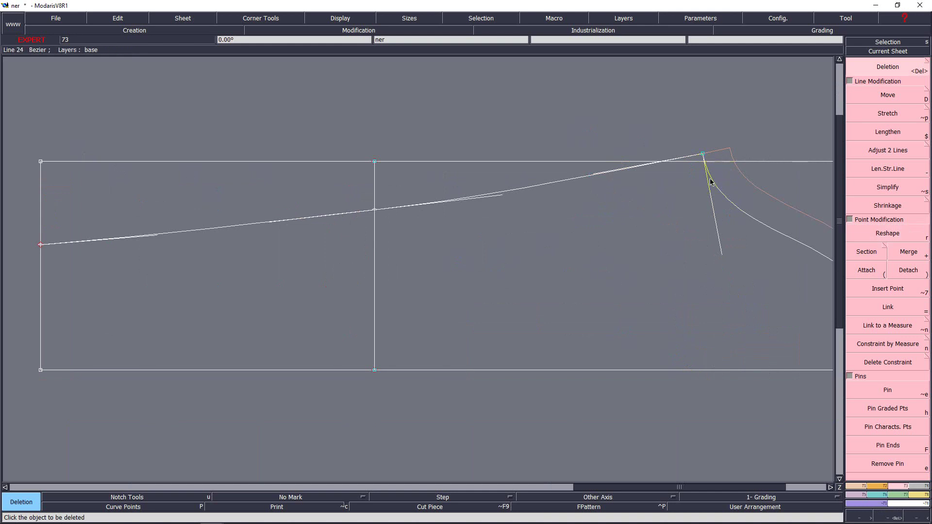
Add a developed point on the underarm seam, 2.5 cm along the curve from the underarm end.
key("d")
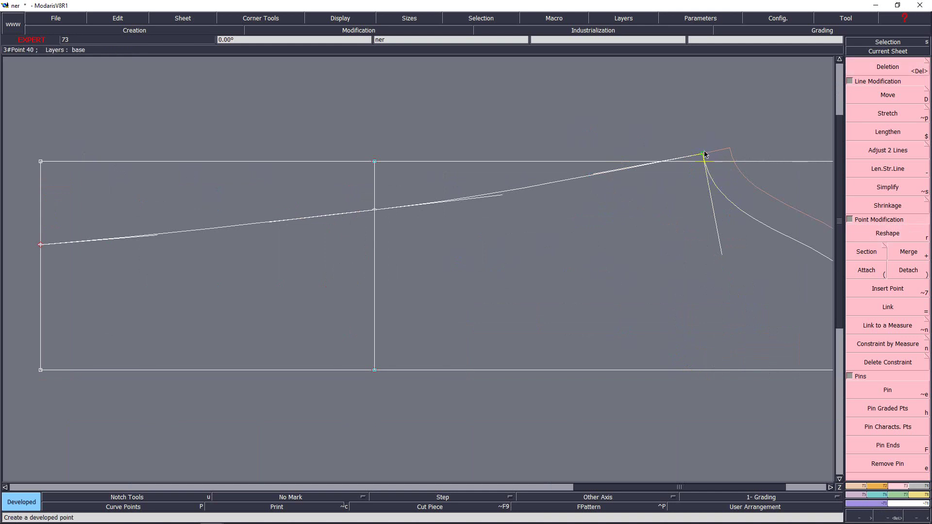
left_click(704, 155)
key("Down")
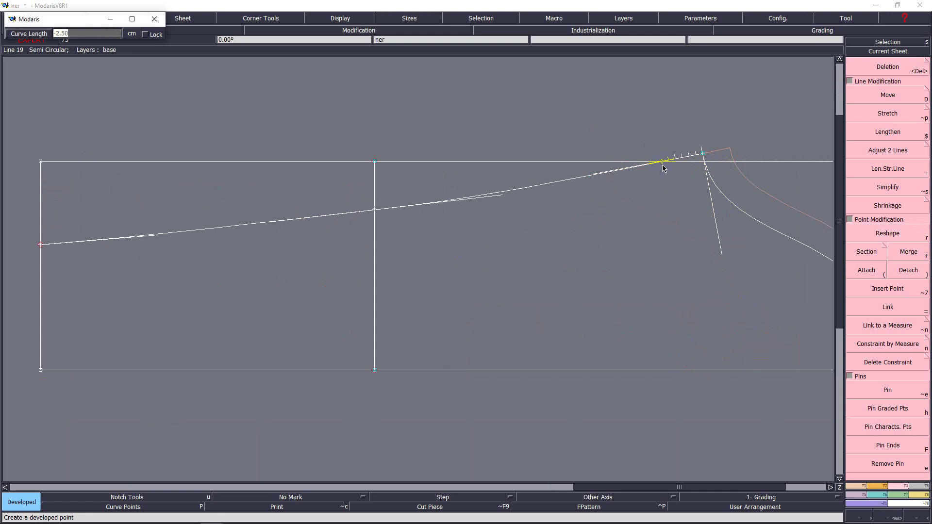
type("-")
type("5")
key("Return")
Lower the shared end point of the underarm seam and cap curve by about 0.13 cm.
key("Return")
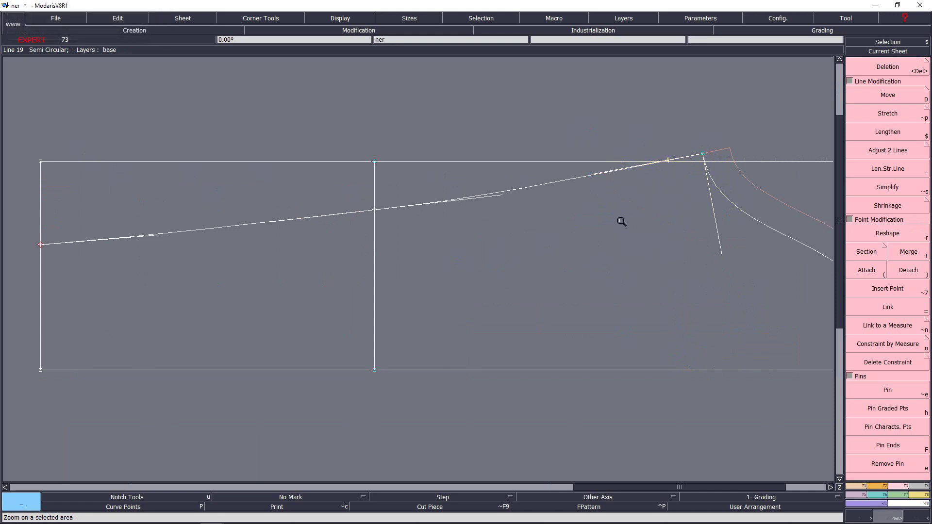
left_click_drag(561, 117, 798, 343)
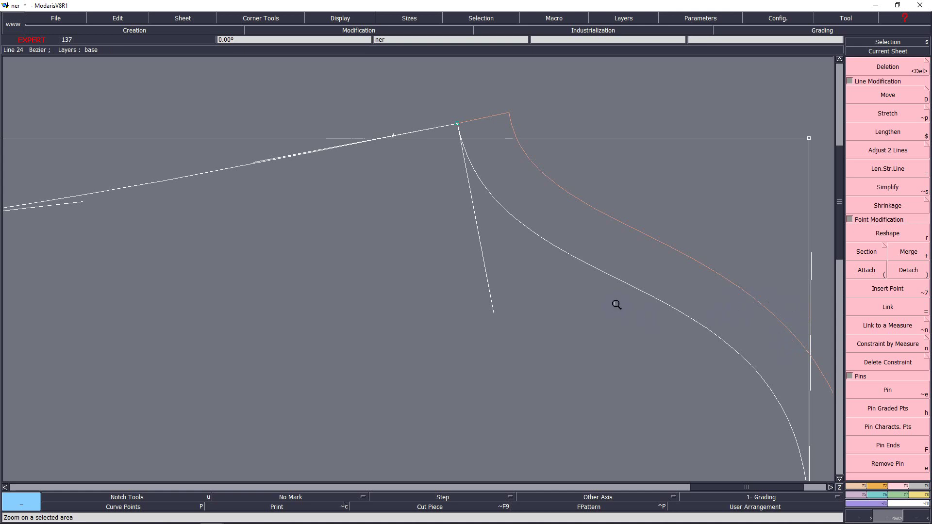
key("r")
left_click(458, 125)
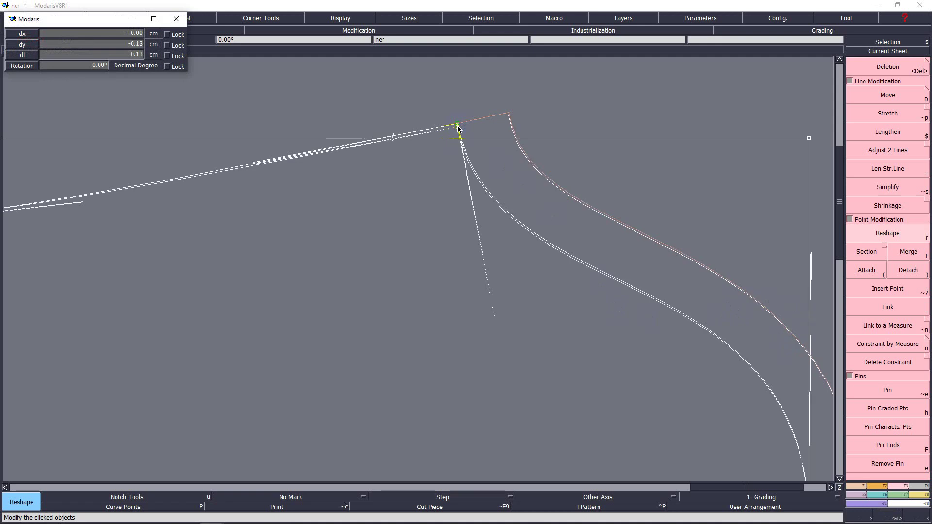
left_click(458, 127)
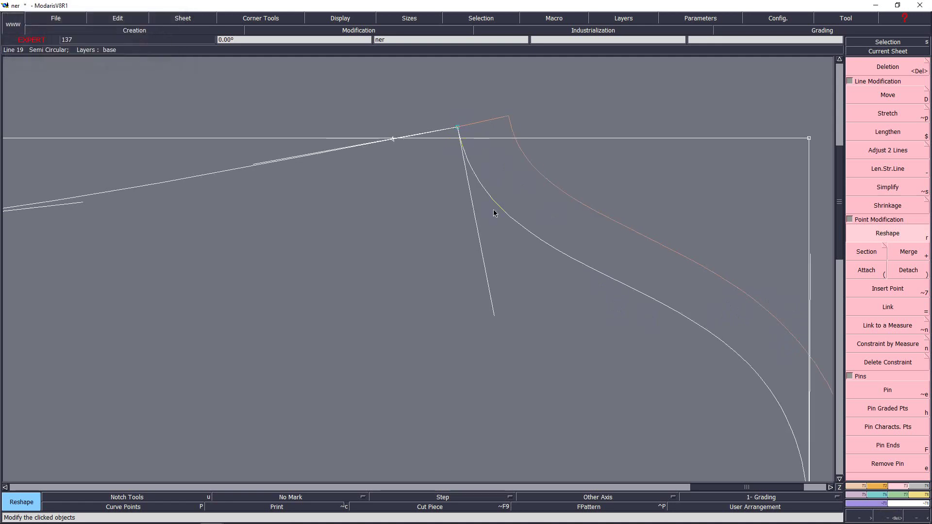
Raise the shared end point of the sleeve's underarm seam and cap curve very slightly with Reshape.
key("Home")
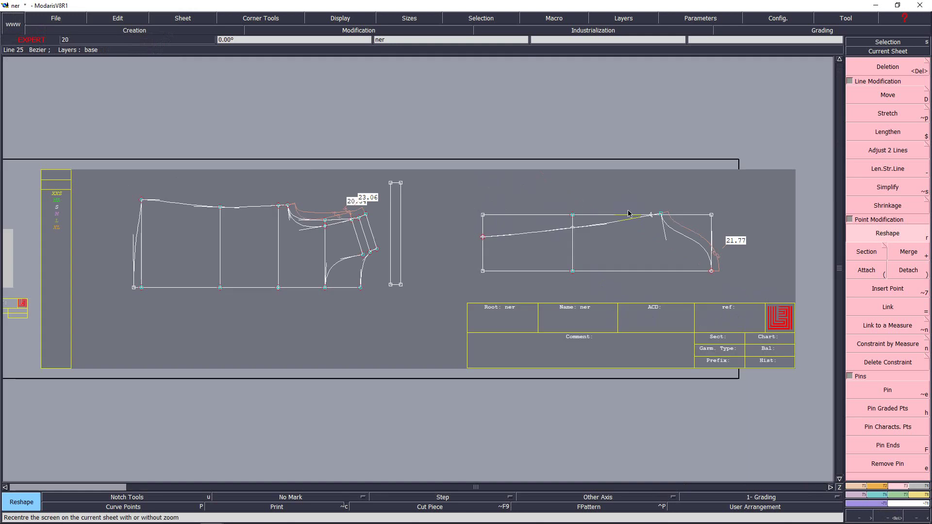
key("Return")
left_click_drag(583, 173, 741, 343)
left_click_drag(355, 108, 606, 327)
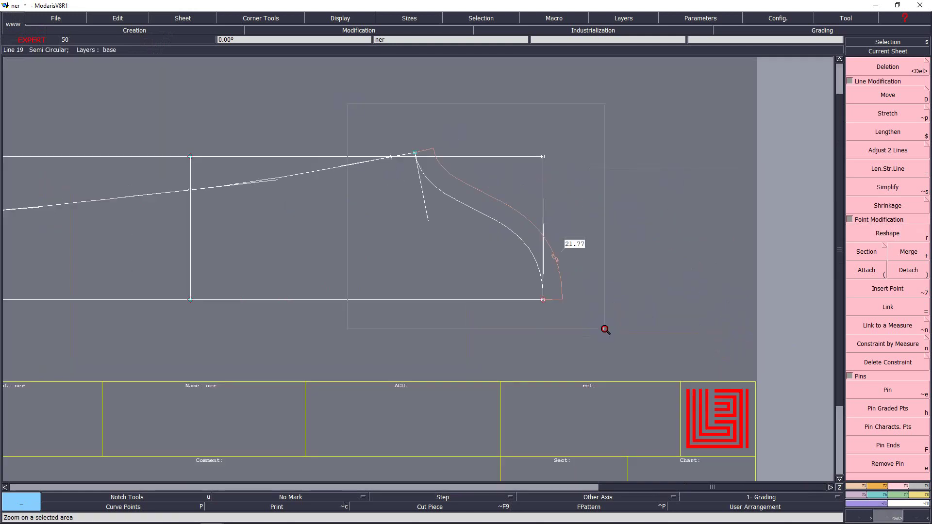
left_click_drag(240, 112, 379, 217)
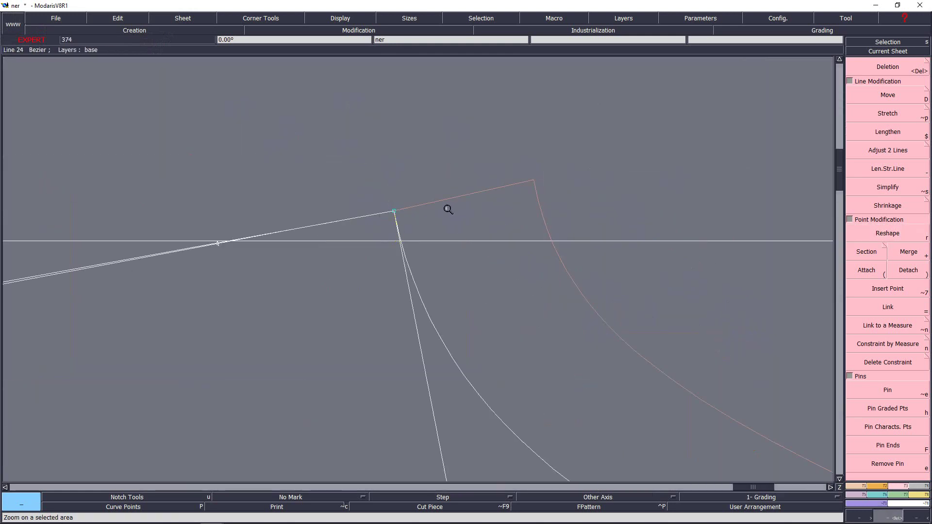
key("r")
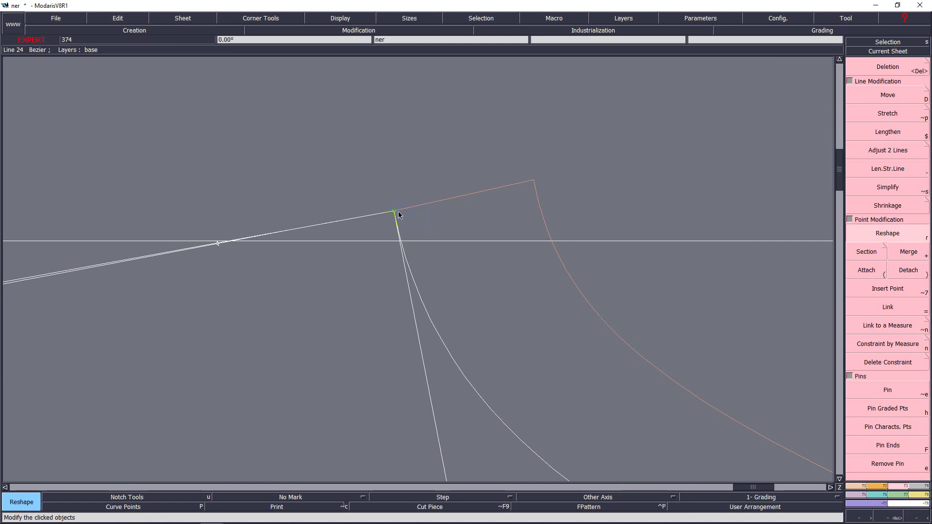
left_click(394, 211)
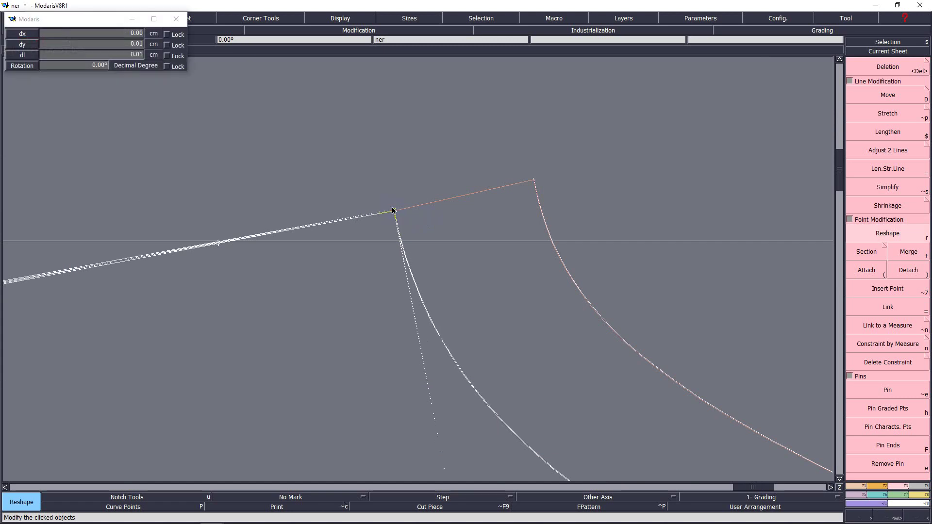
left_click(392, 207)
Reshape the cap curve by slightly lengthening its crown tangent and shifting the end of its underarm tangent toward the hem side.
key("Home")
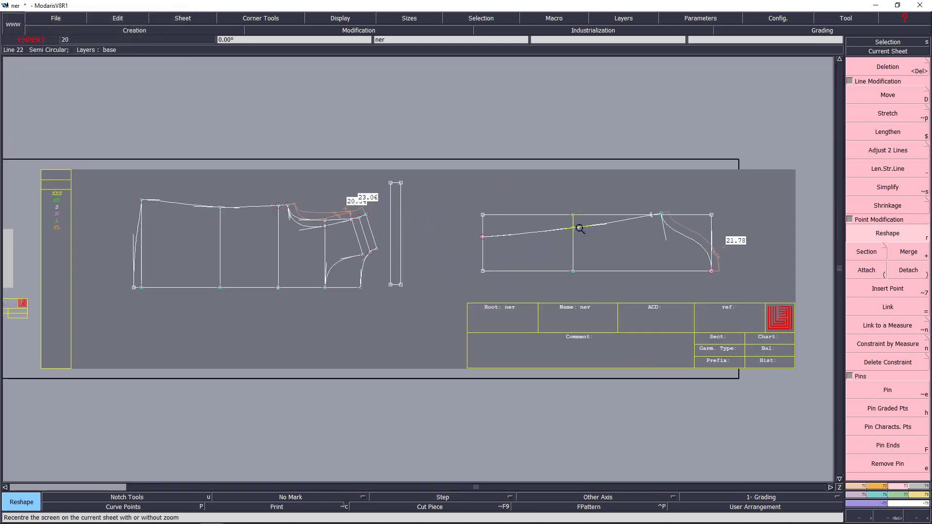
key("Return")
left_click_drag(752, 319, 752, 321)
left_click_drag(495, 133, 789, 397)
key("r")
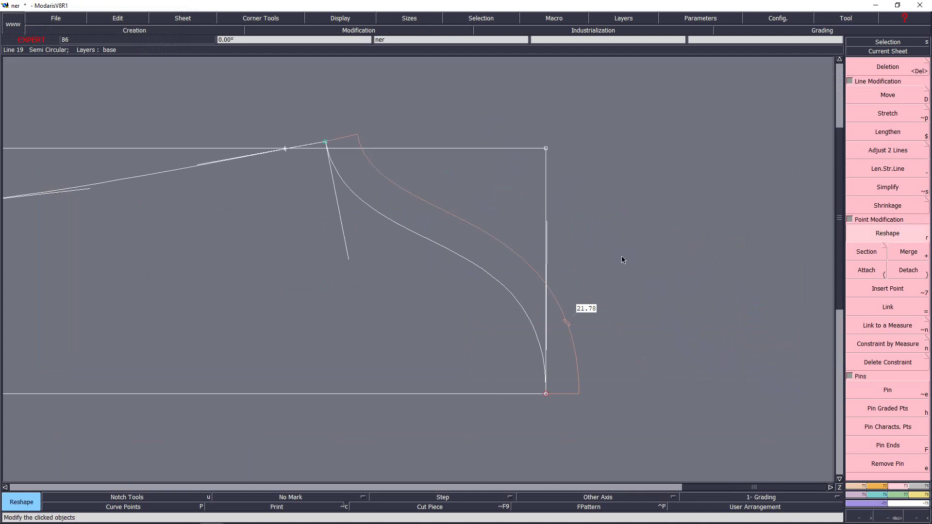
left_click(548, 223)
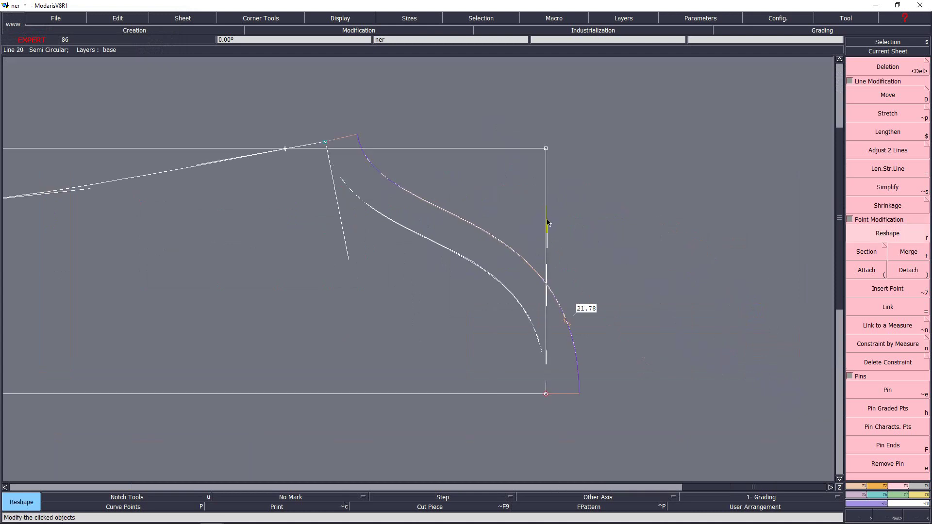
left_click(547, 222)
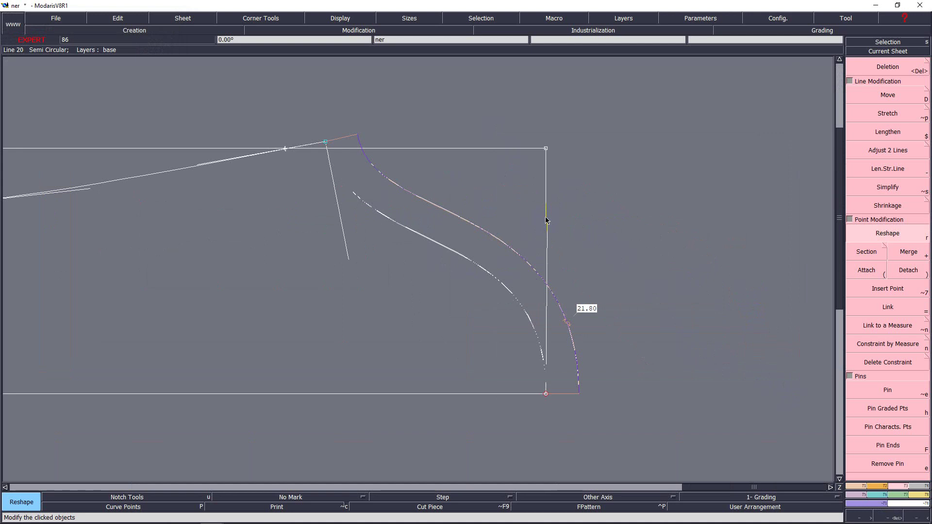
left_click(546, 215)
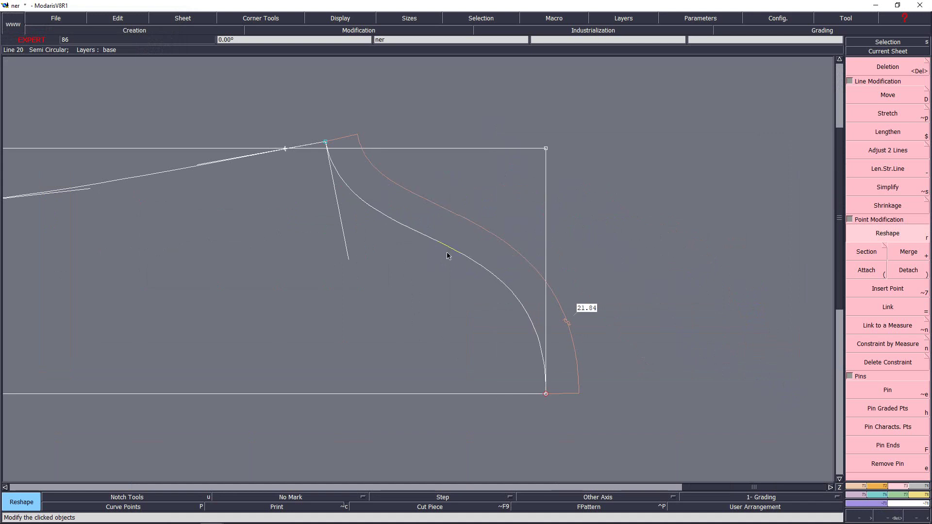
left_click(349, 257)
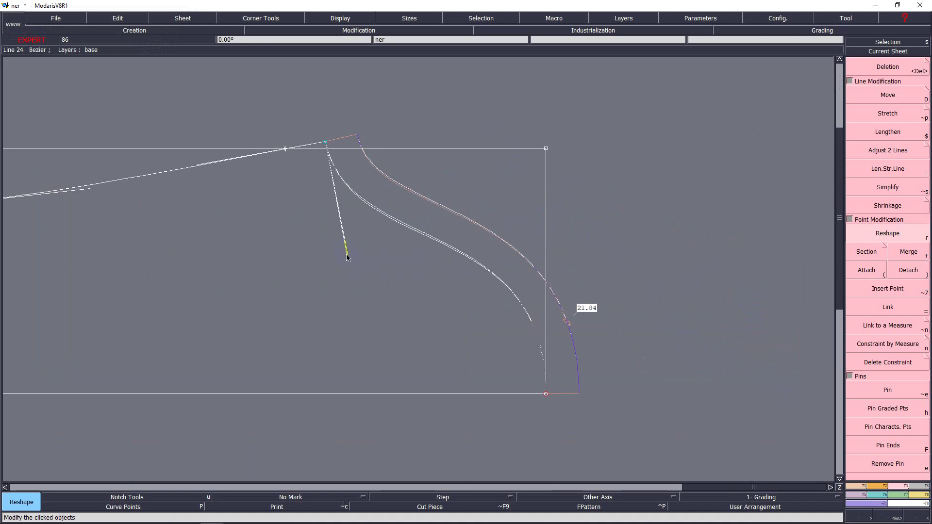
left_click(344, 258)
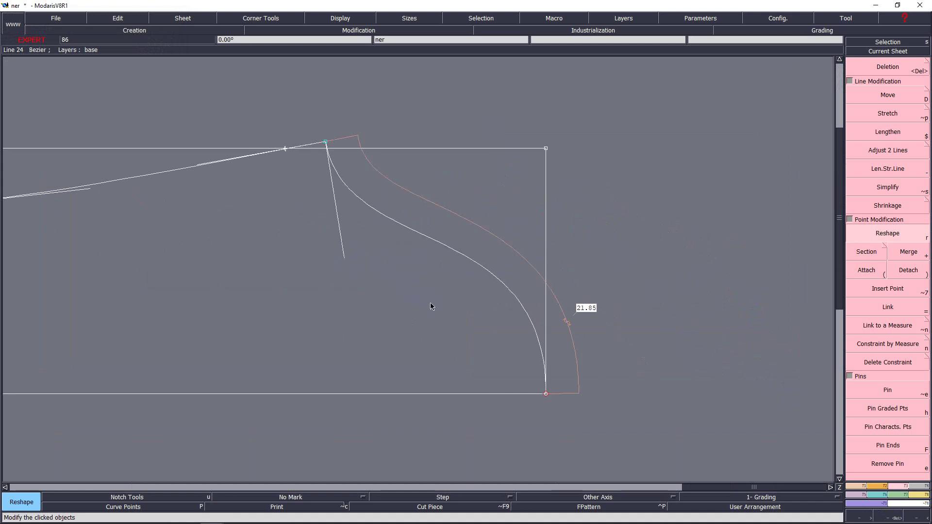
Insert the developed point near the underarm end into the underarm seam's curve.
key("Home")
key("Return")
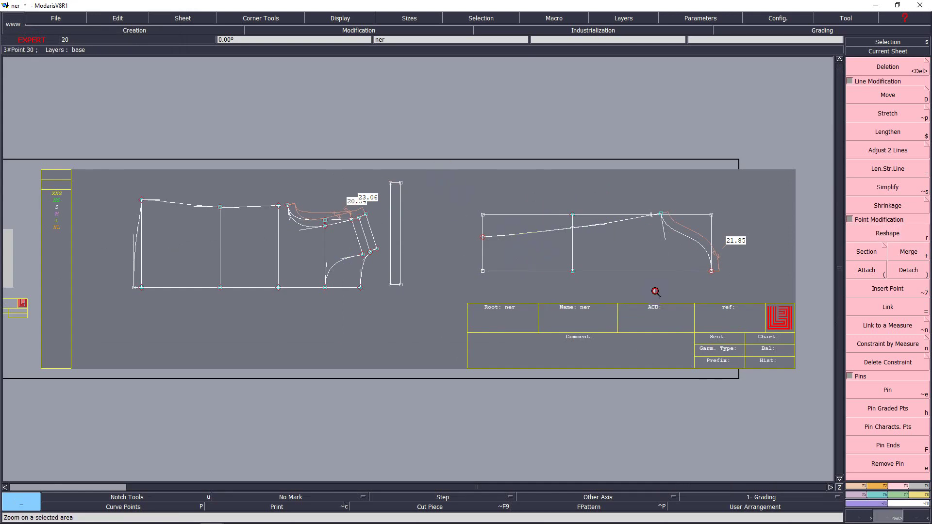
left_click(714, 327)
left_click(888, 291)
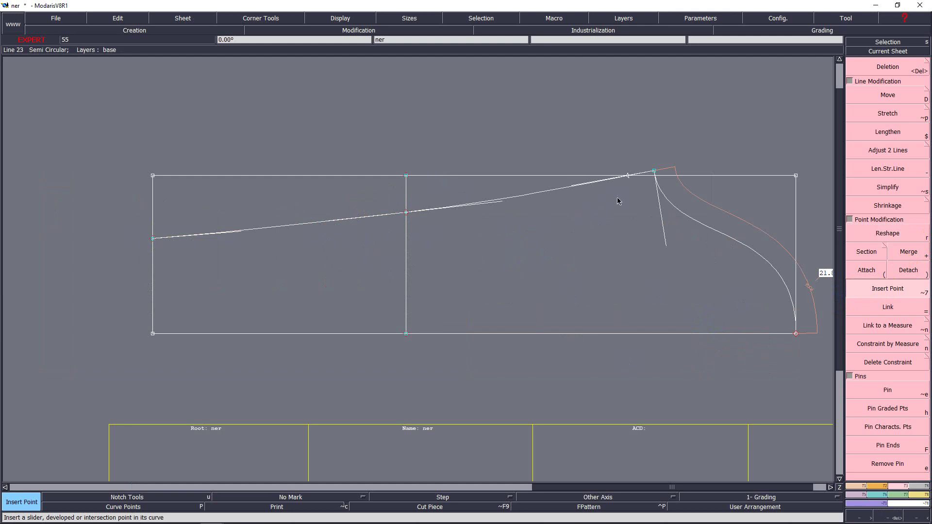
left_click(629, 176)
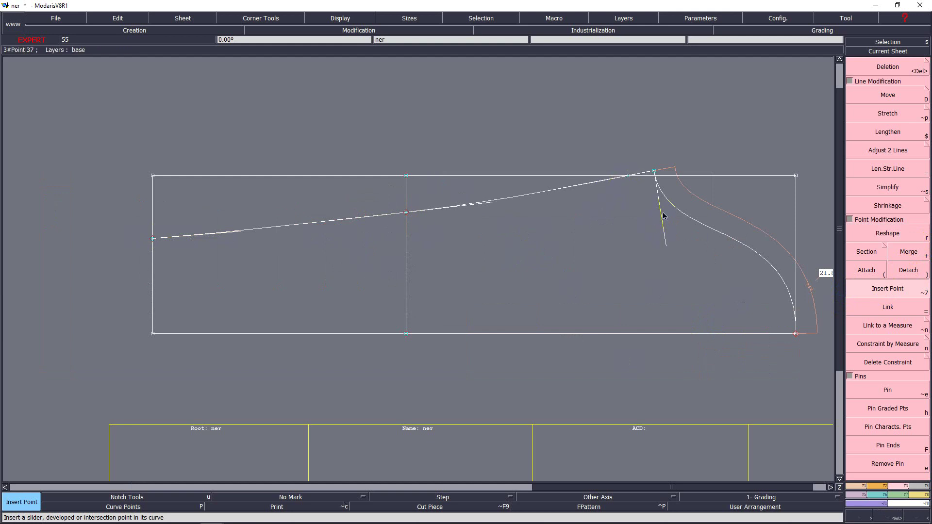
Delete the construction rectangle's top edge and the leftover construction points and line pieces above the sleeve outline.
key("Delete")
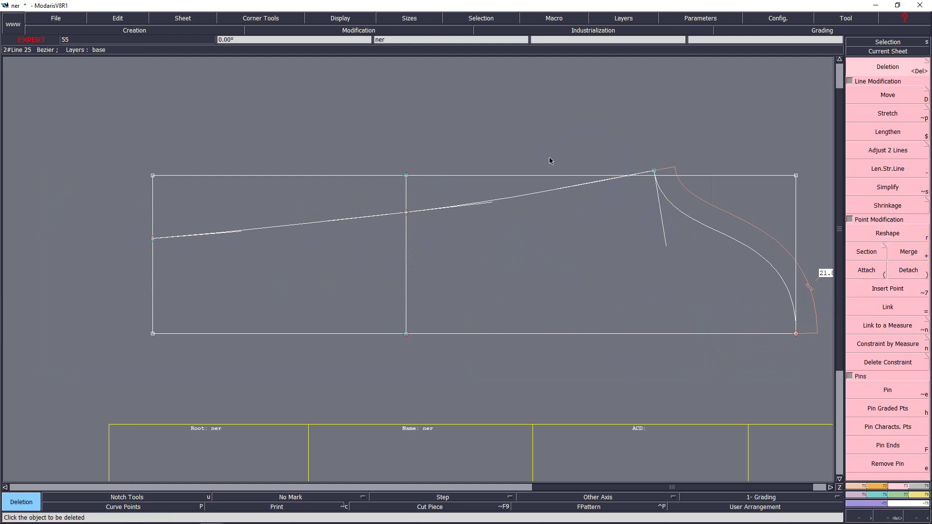
left_click(518, 176)
left_click(405, 176)
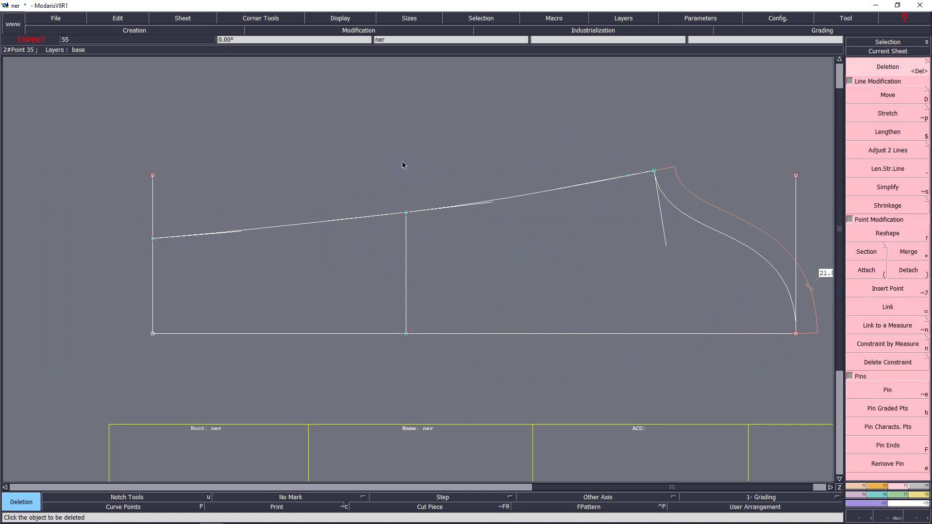
left_click(154, 176)
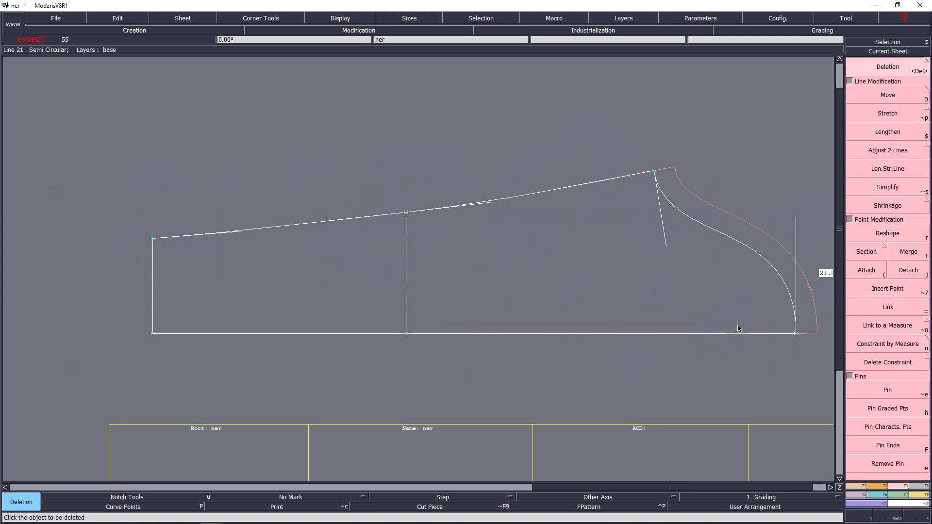
Smooth the underarm seam by adjusting its curve tangents on both sides of the elbow line and near the hem.
key("Home")
key("Return")
left_click_drag(457, 180, 781, 319)
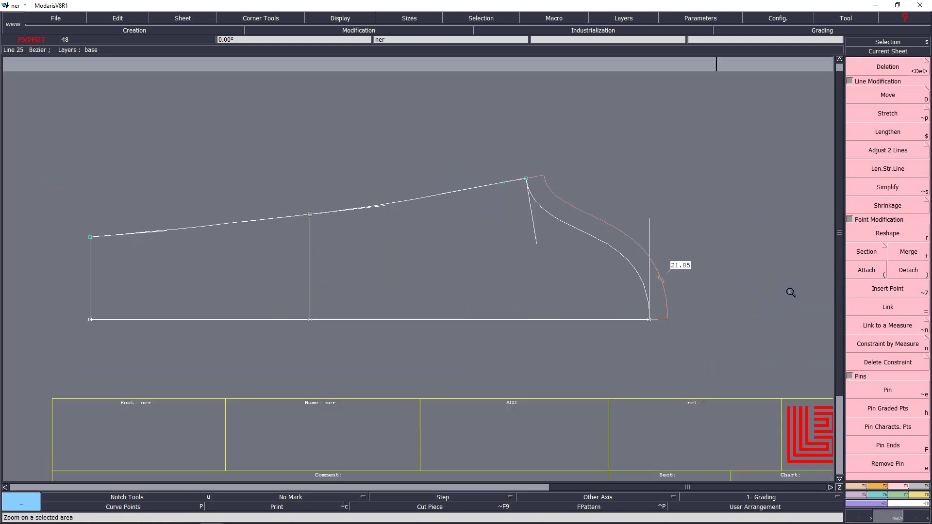
left_click_drag(92, 174, 542, 352)
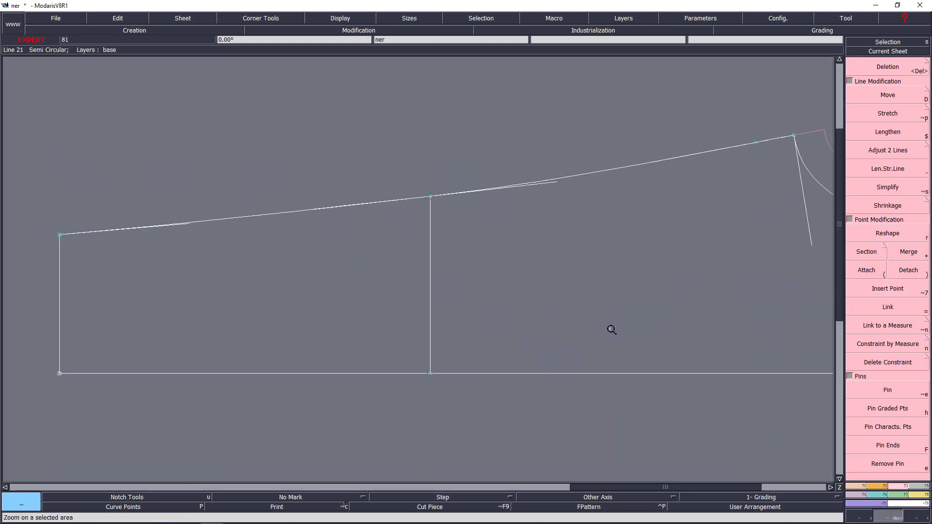
key("r")
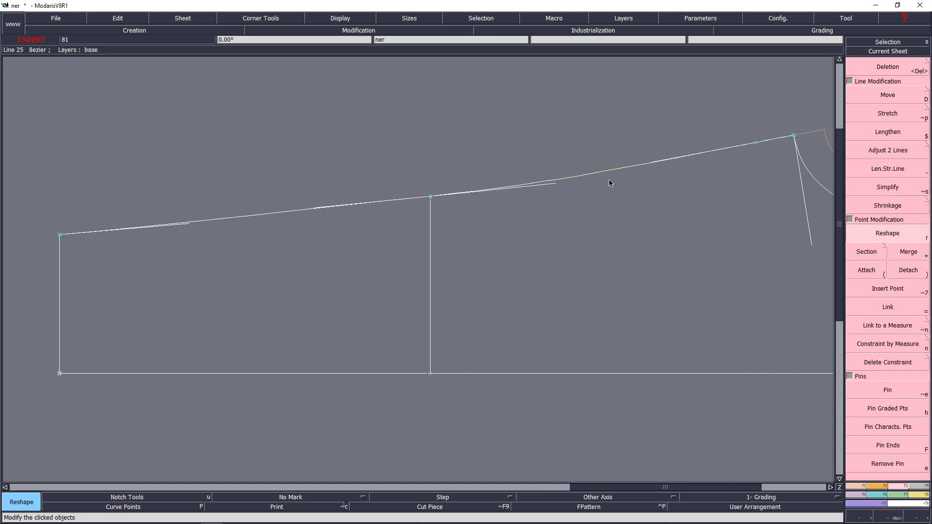
left_click(658, 163)
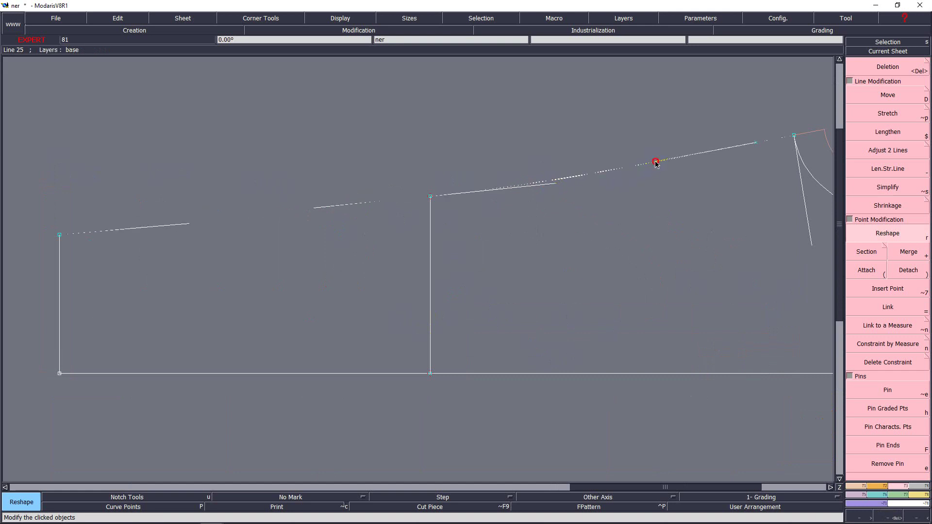
left_click(549, 184)
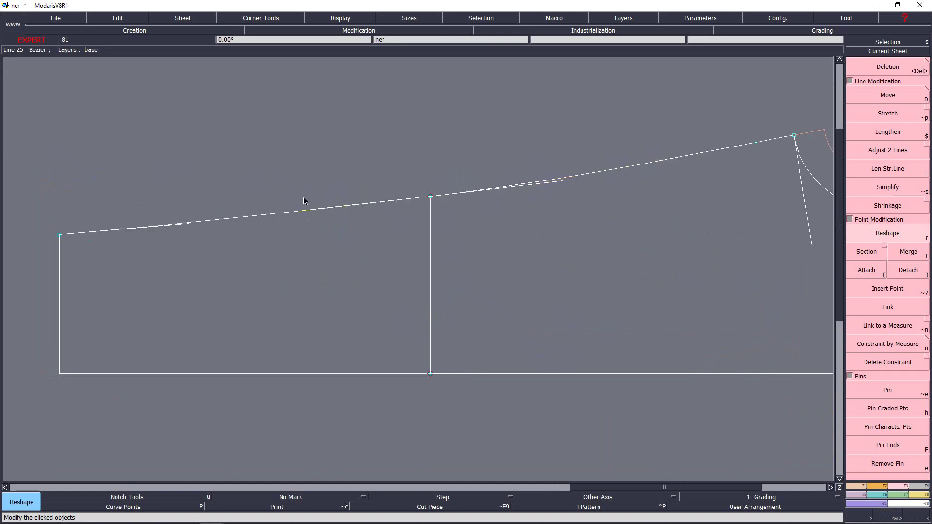
left_click(312, 211)
left_click(195, 227)
left_click(184, 225)
left_click(187, 225)
Create a symmetry axis from two points on the sleeve's horizontal centre line, between the elbow line and the crown.
key("Home")
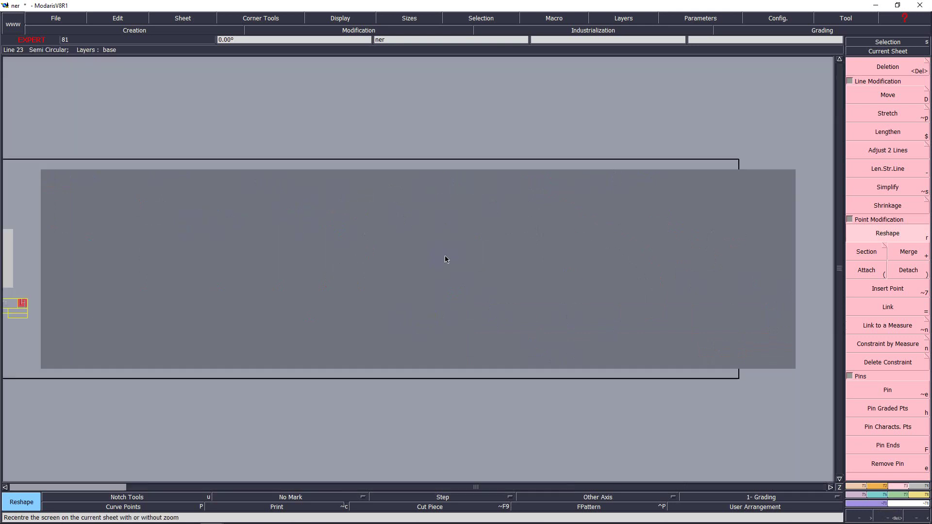
key("Return")
left_click_drag(429, 181, 743, 323)
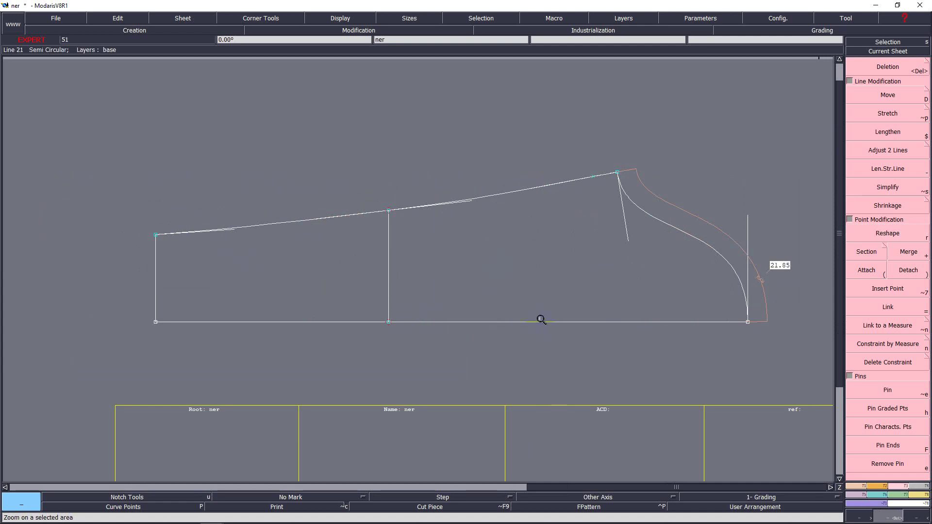
left_click(906, 344)
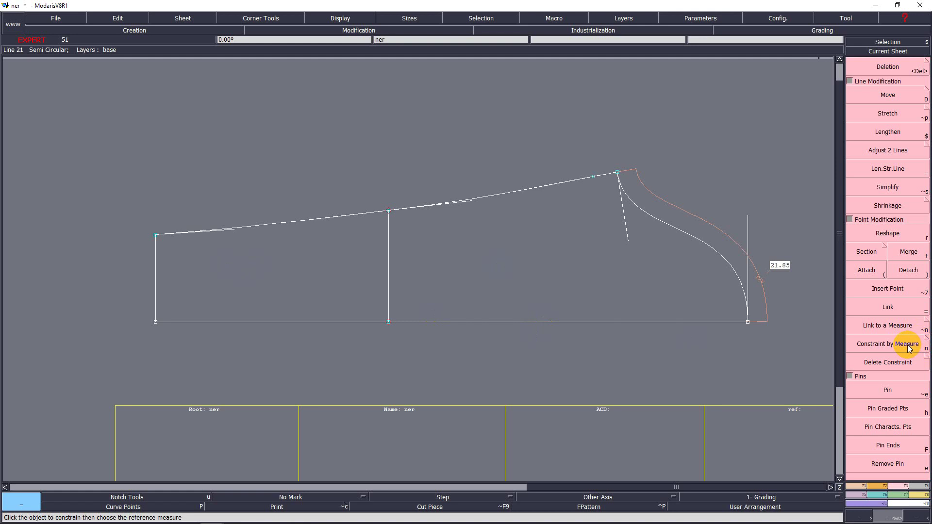
key("F1")
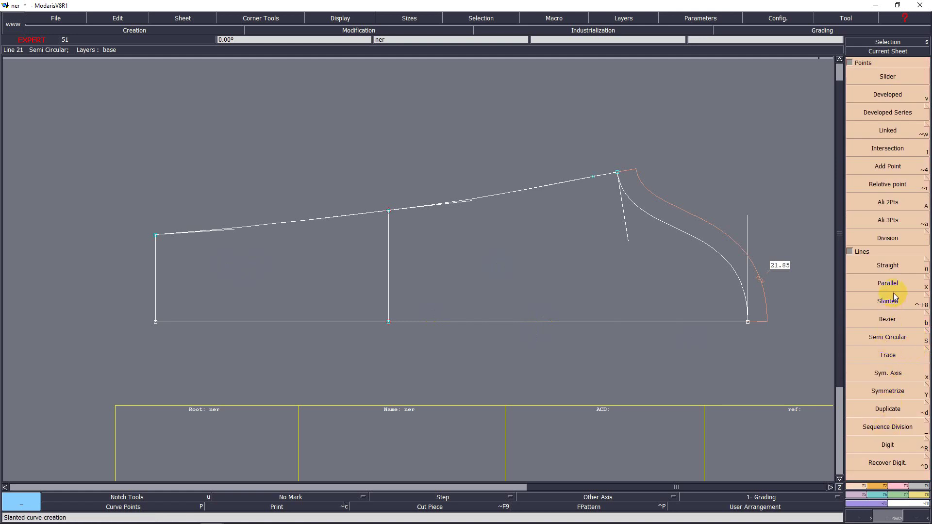
left_click(895, 374)
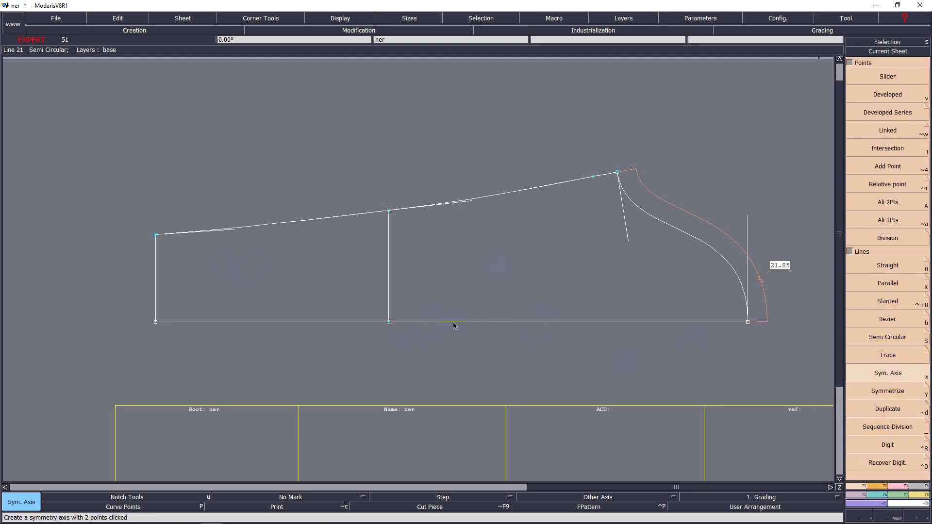
left_click(580, 322)
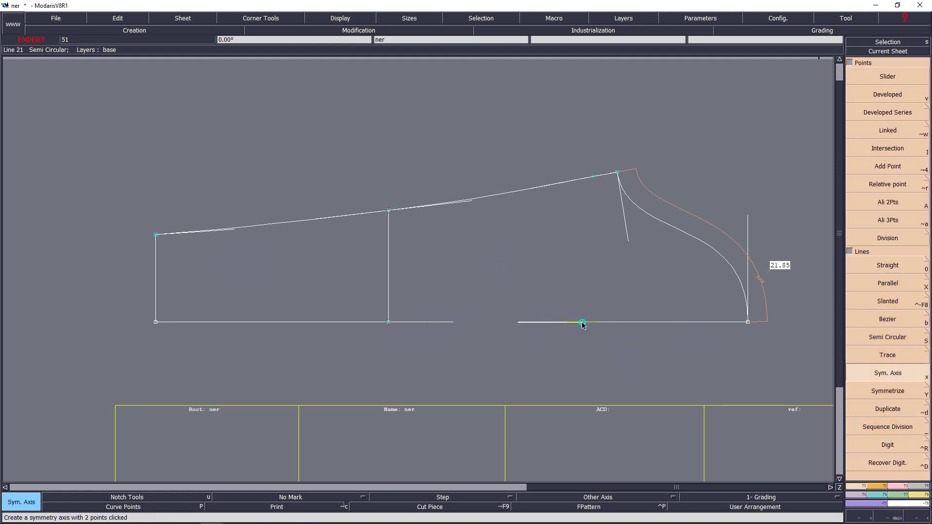
Symmetrize the underarm seam, cap curve, hem line and elbow line across the sleeve's centre axis.
left_click(888, 390)
left_click(509, 194)
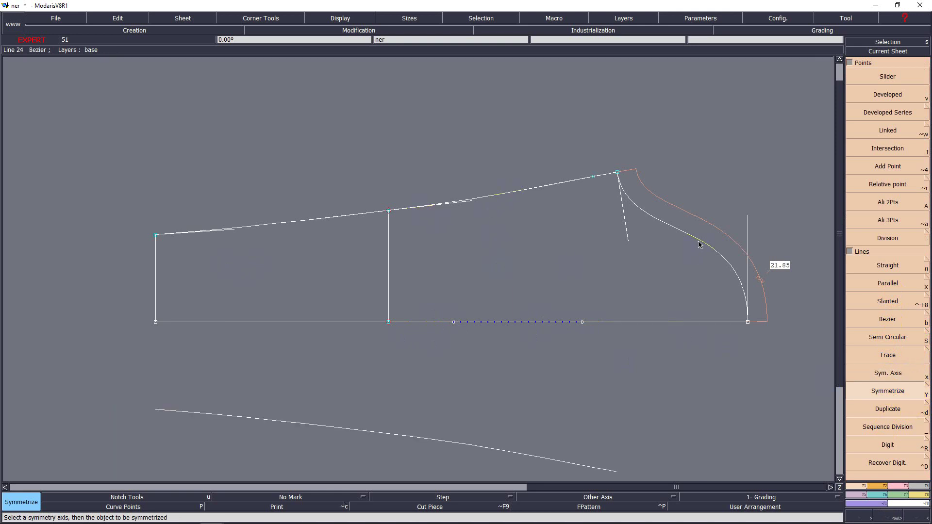
left_click(699, 243)
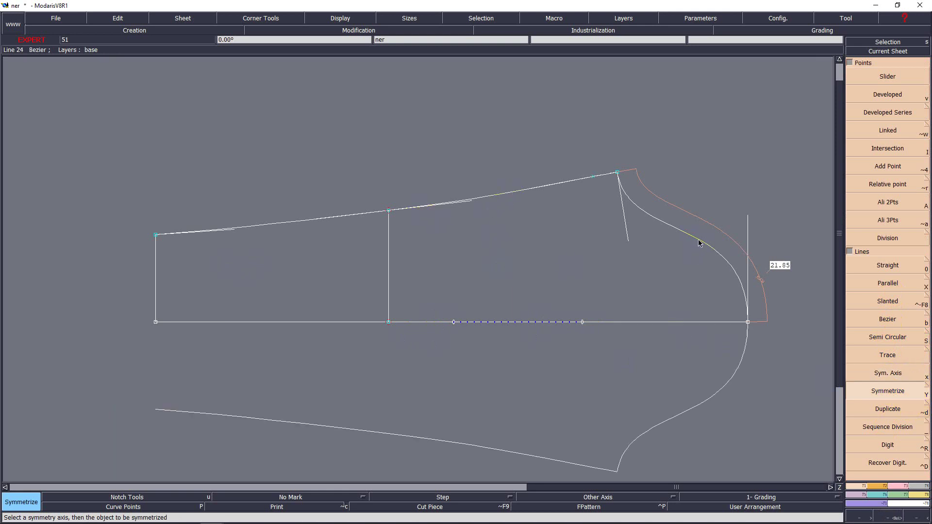
left_click(155, 277)
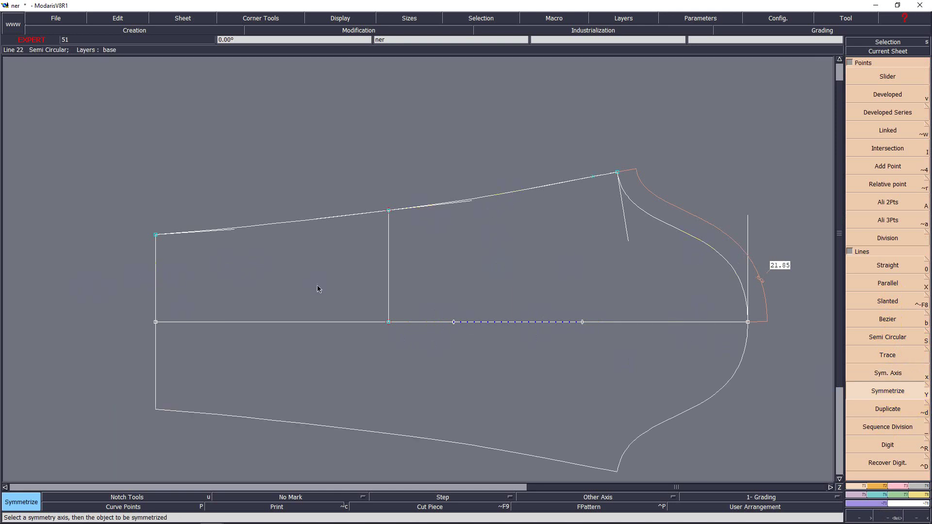
left_click(387, 270)
Draw a straight vertical line across the sleeve from the inserted underarm seam point to its mirrored position on the opposite seam.
key("0")
left_click(593, 176)
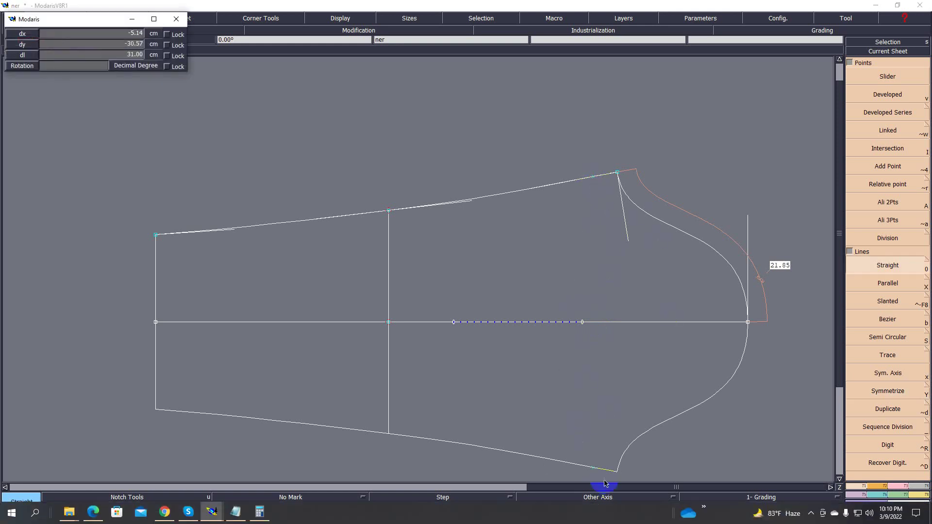
left_click(594, 468)
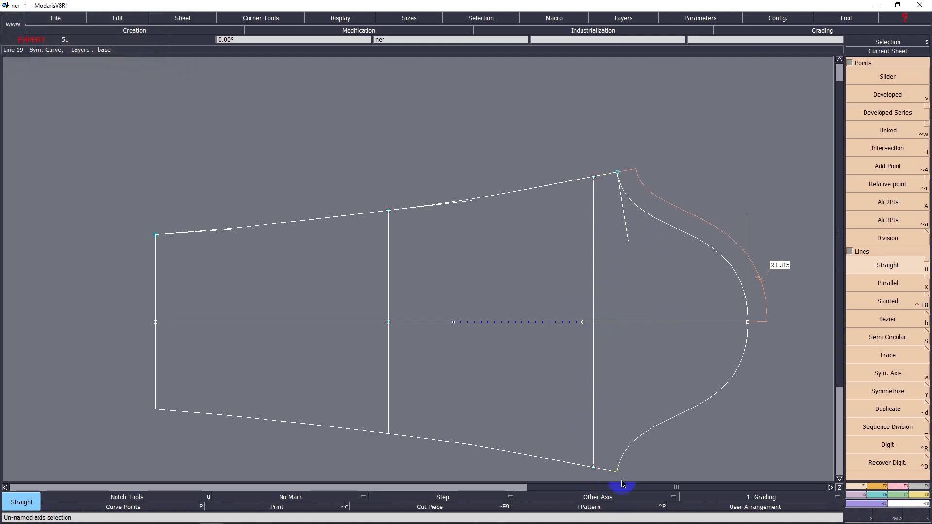
key("Home")
key("Return")
mouse_move(419, 173)
left_mouse_down()
mouse_move(544, 225)
mouse_move(707, 328)
left_mouse_up()
key("Home")
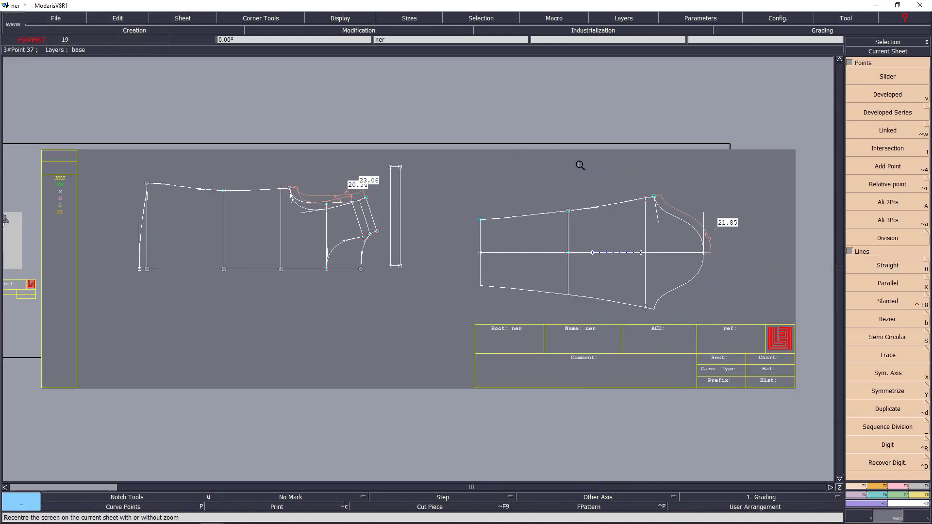
Erase the symmetry axis segment lying on the sleeve's horizontal centre line between the elbow line and the bicep line.
left_click_drag(580, 164, 717, 344)
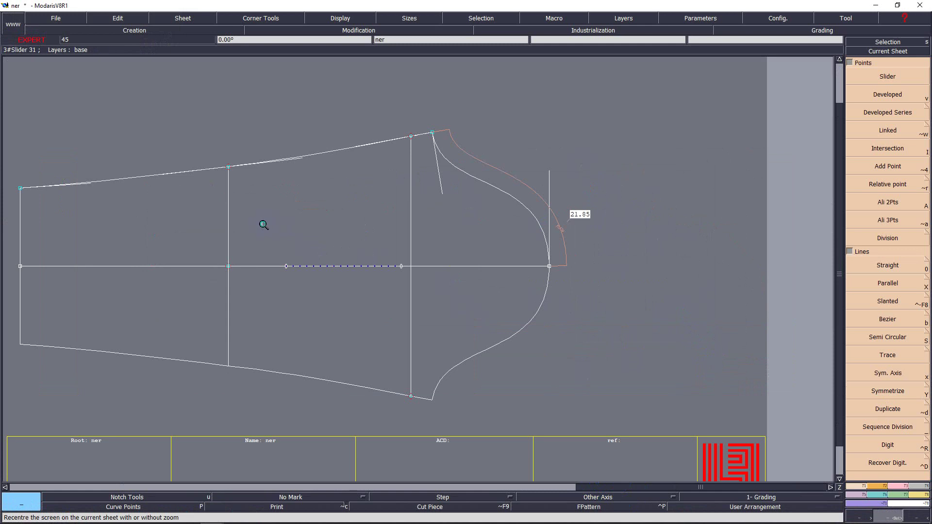
left_click_drag(263, 223, 408, 304)
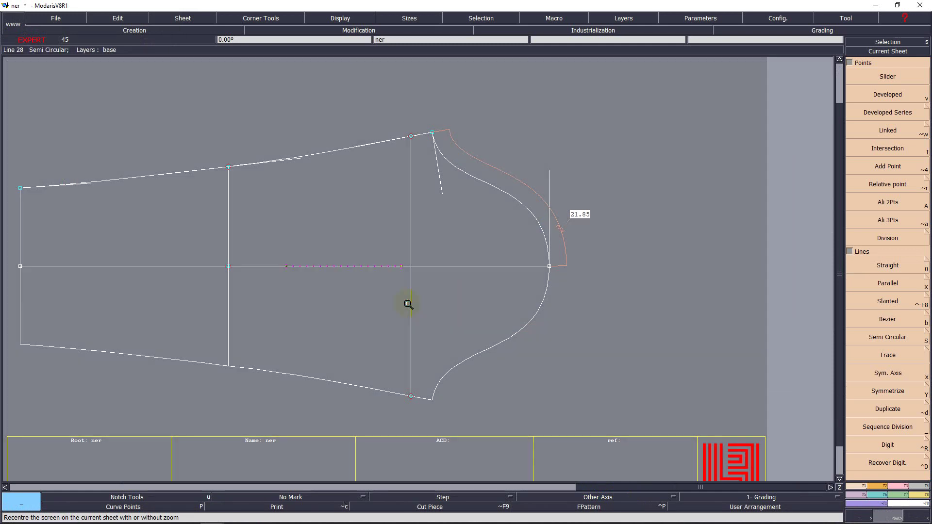
key("Delete")
left_click(368, 267)
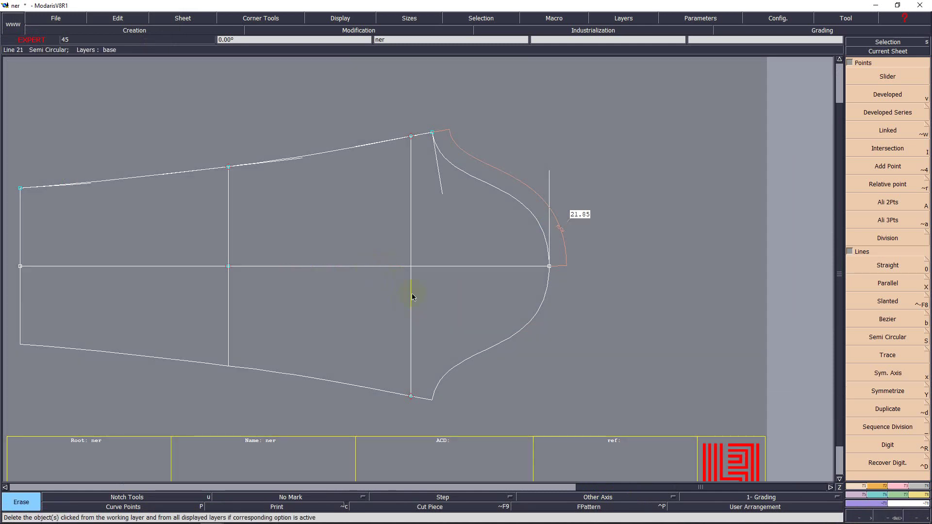
Reshape the sleeve cap deeper by lengthening its underarm tangent with the original outline kept as reference, and undo the crown tangent change.
key("z")
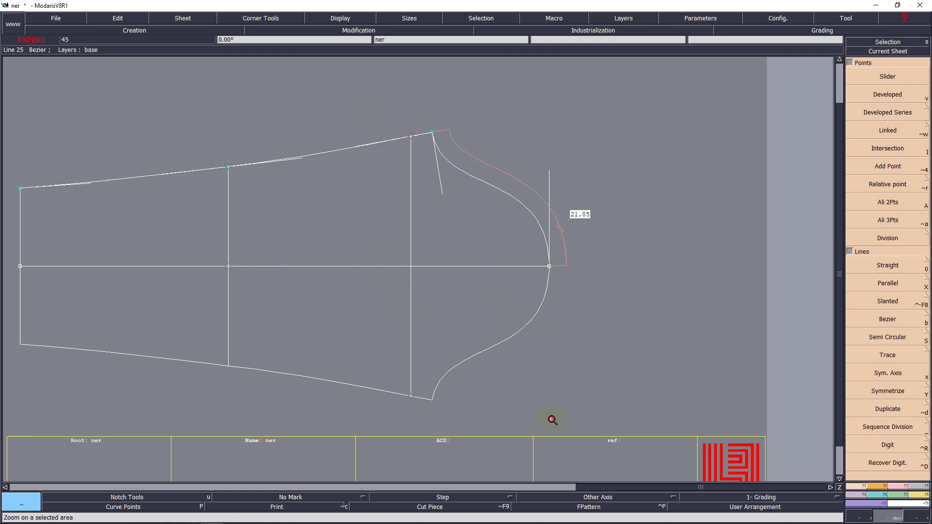
left_click(597, 424)
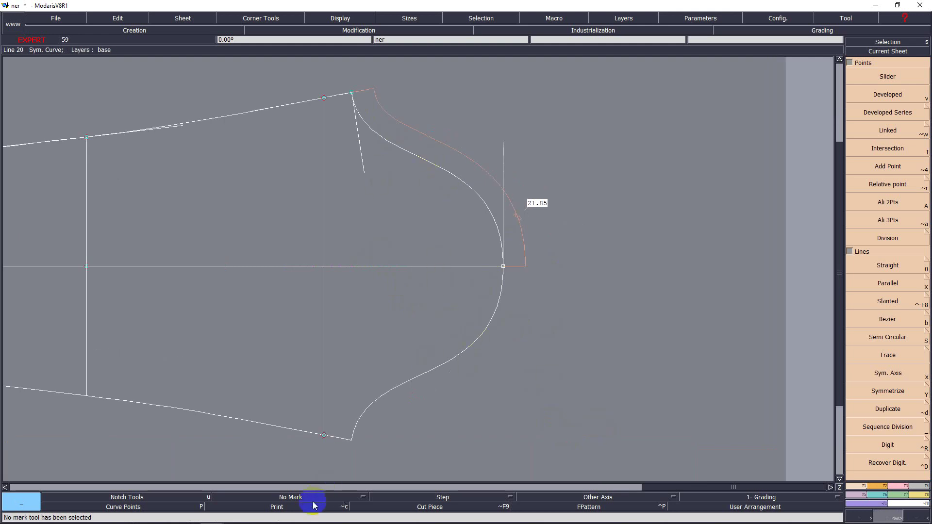
key("Delete")
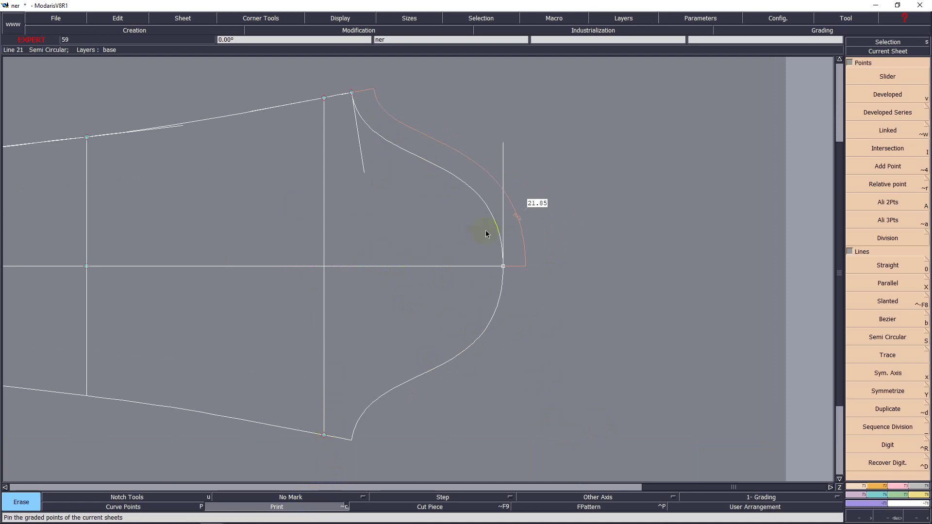
key("Escape")
left_click_drag(360, 171, 383, 209)
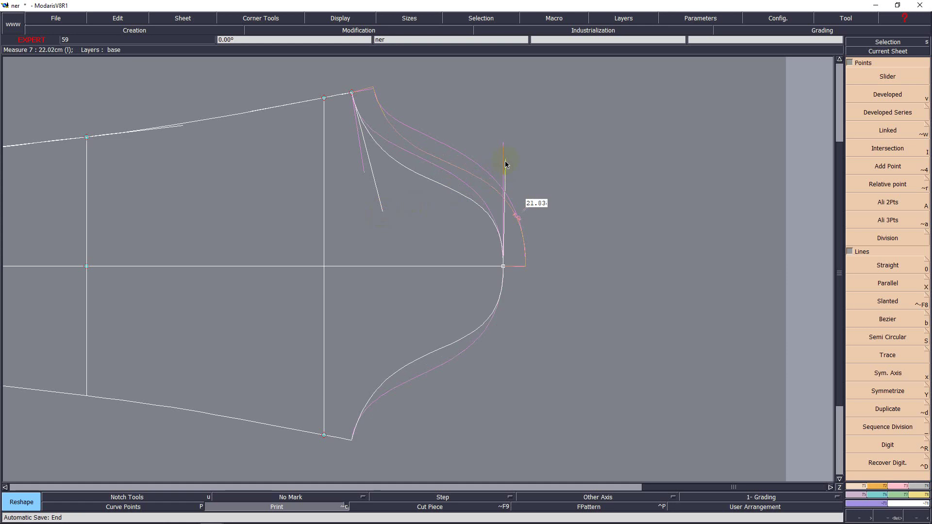
key("ctrl+z")
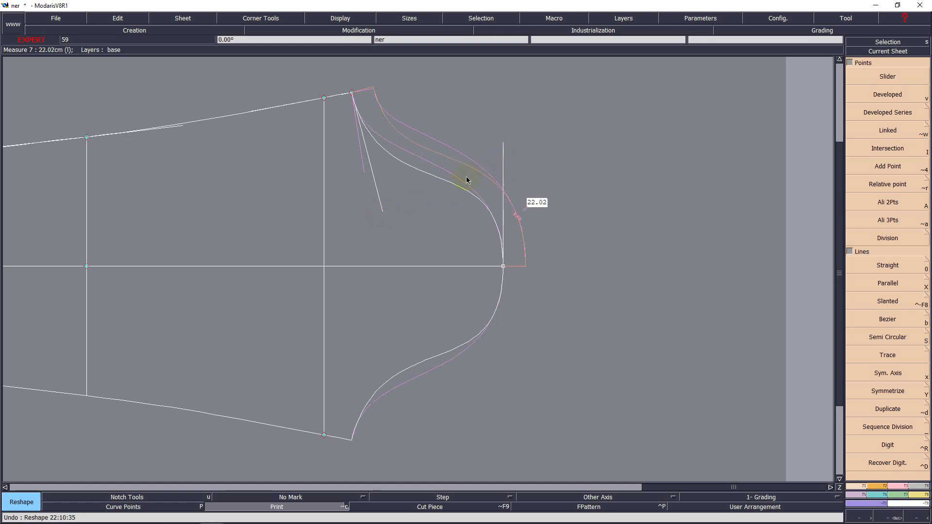
Fine-tune the cap's underarm tangent to bring the half cap curve to 21.96 cm, and remove the reference outline.
left_click(380, 208)
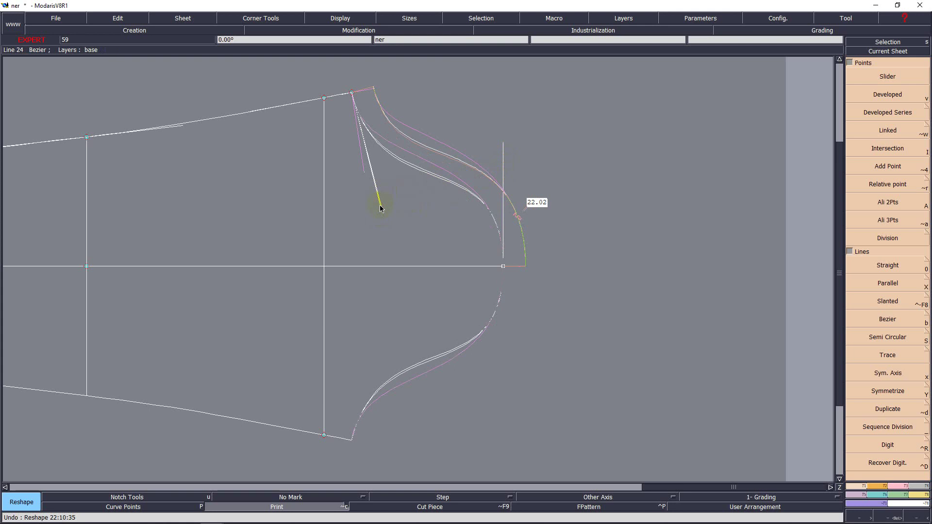
left_click(381, 208)
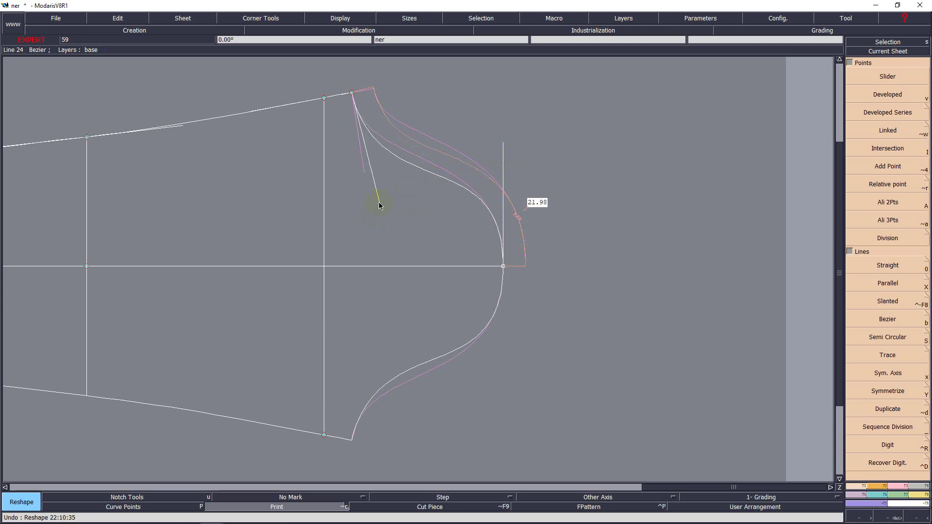
left_click(381, 203)
left_click(381, 206)
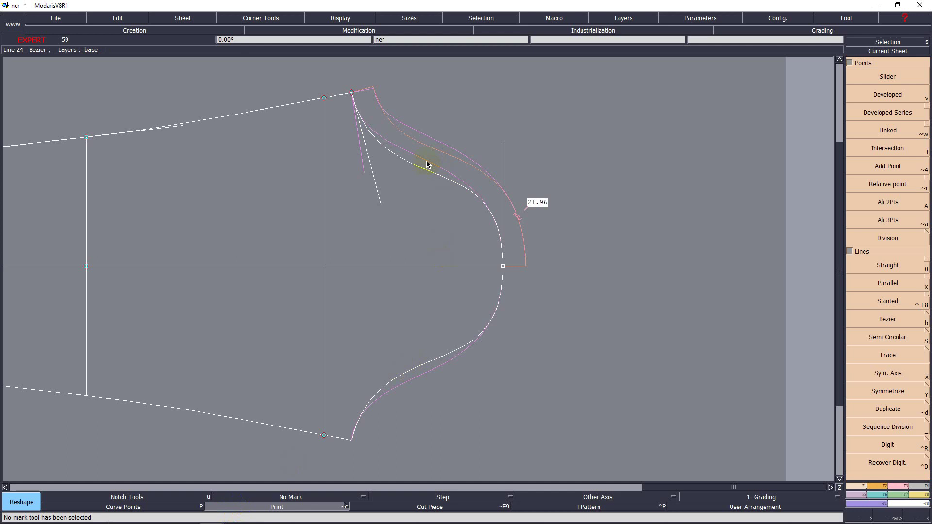
left_click(259, 507)
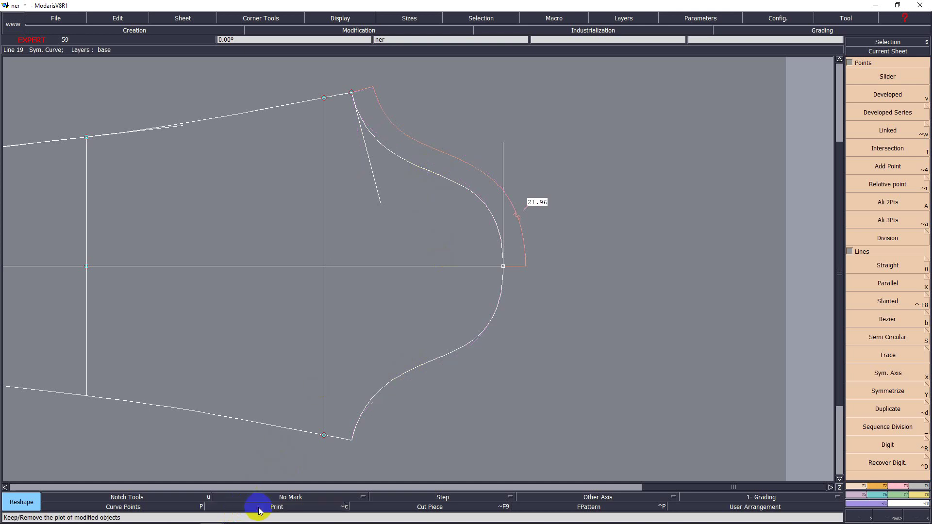
Delete the length measurement attached to the sleeve cap curve.
key("Home")
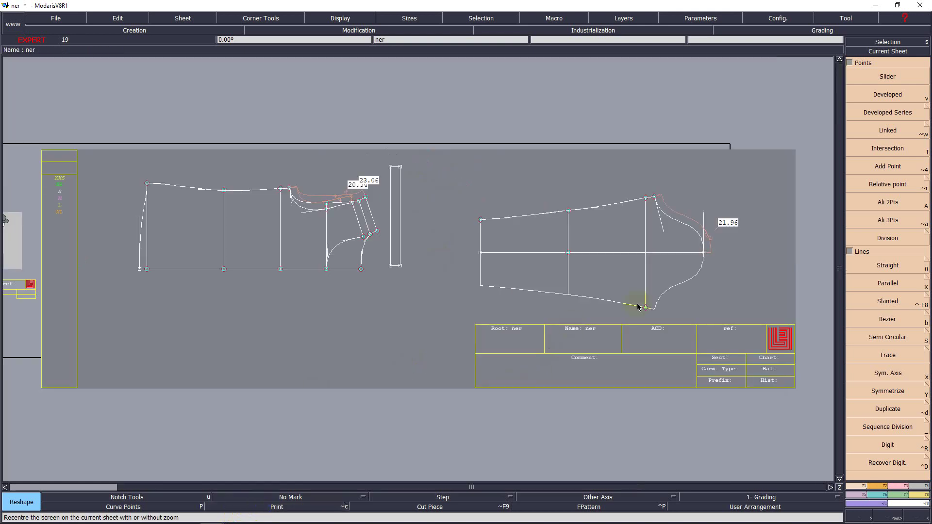
key("Return")
left_click_drag(432, 170, 722, 354)
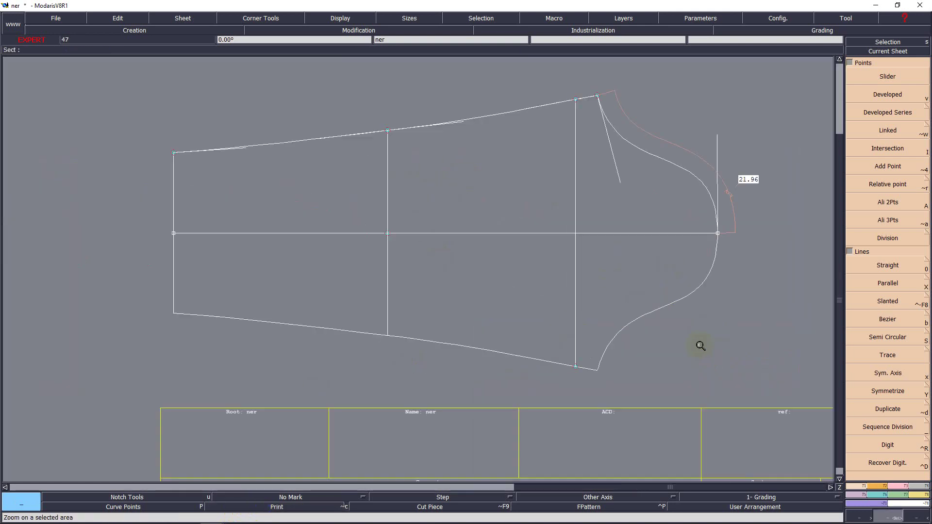
key("Delete")
left_click(687, 154)
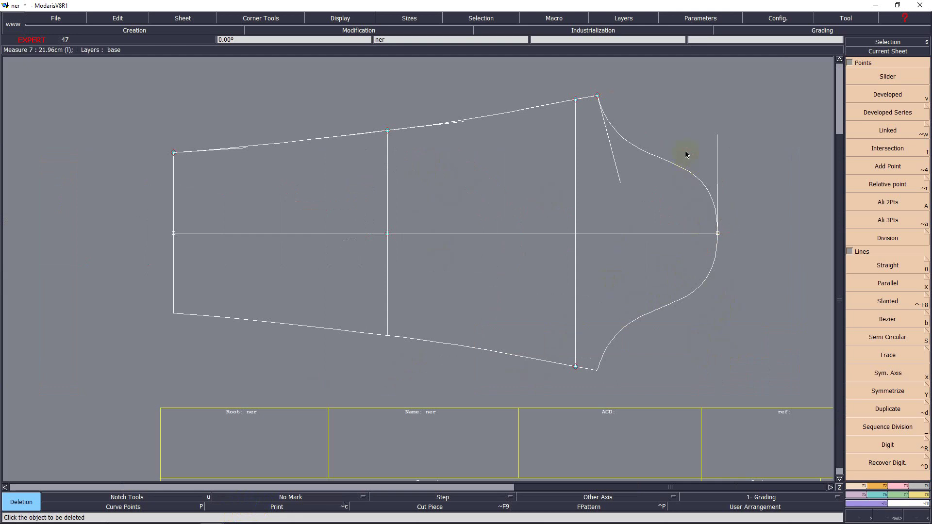
Rearrange all sheets on the desk and hide the curve handles on the pattern sheet, leaving the grid off.
key("j")
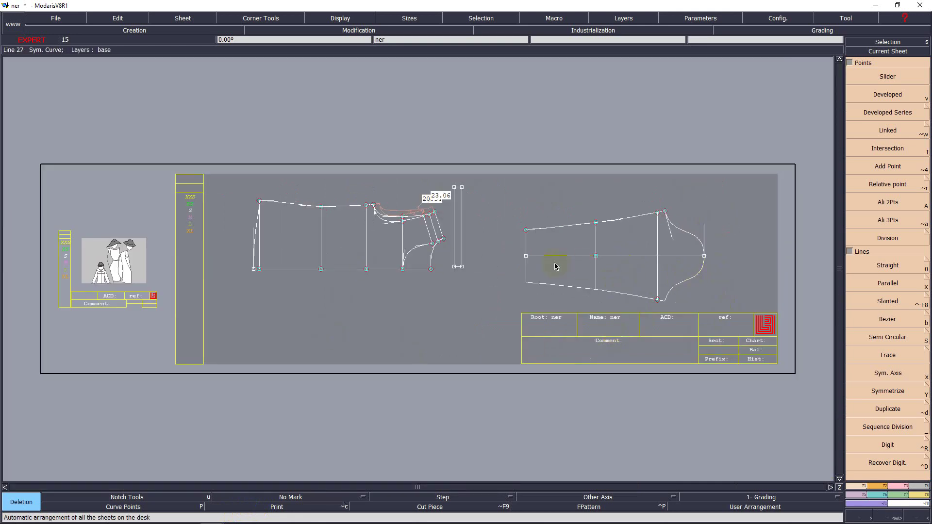
key("g")
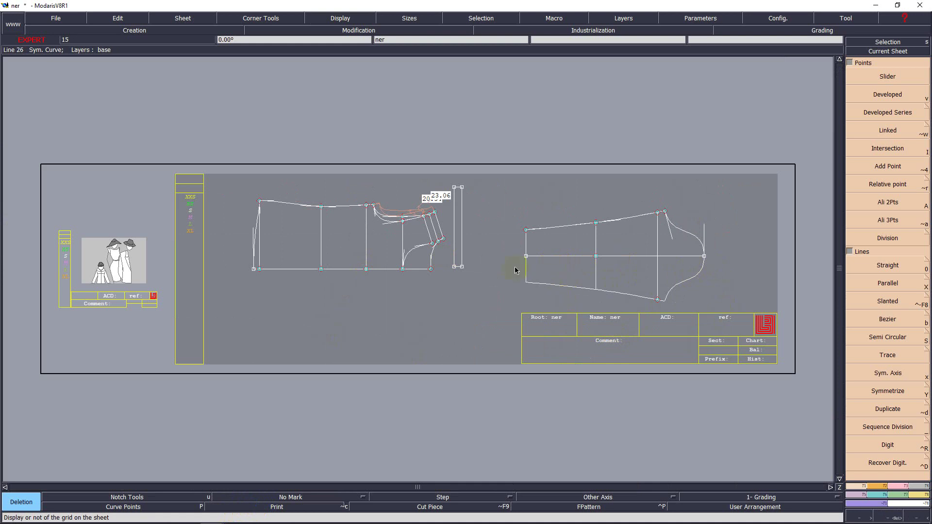
key("Return")
left_click_drag(334, 163, 750, 323)
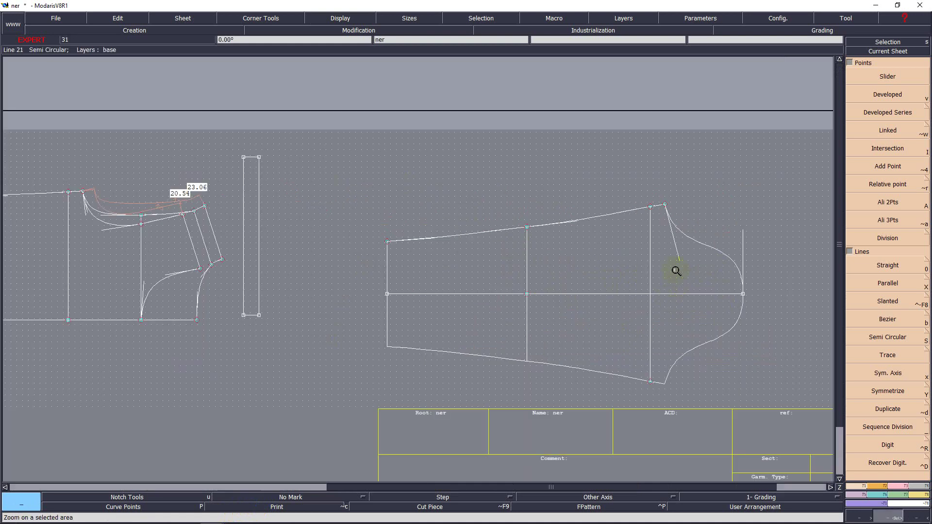
key("Delete")
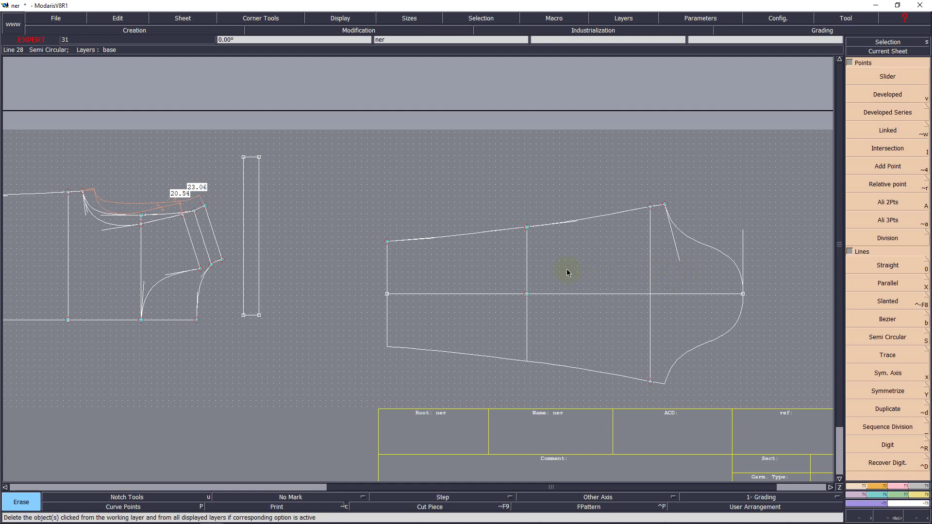
key("g")
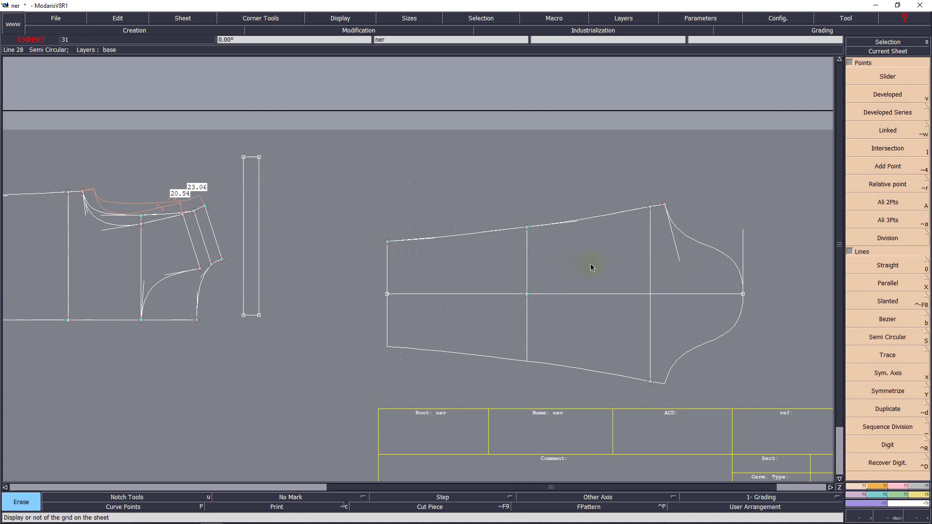
key("h")
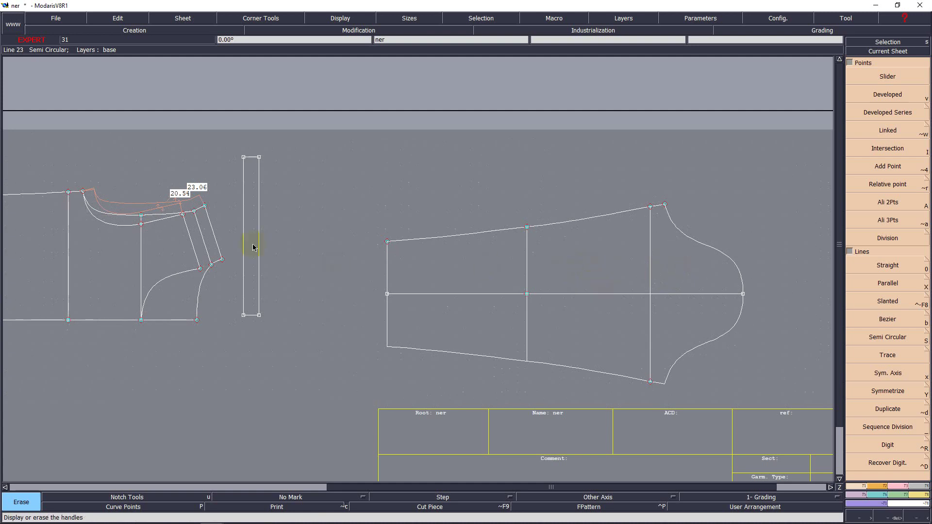
Delete both armhole length measurements from the body pattern.
left_click(162, 204)
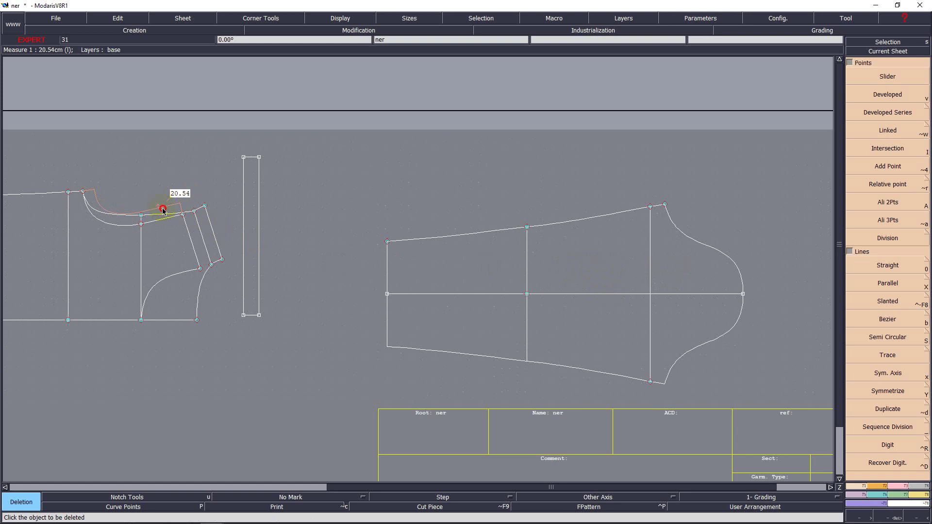
left_click(166, 207)
key("Home")
key("Return")
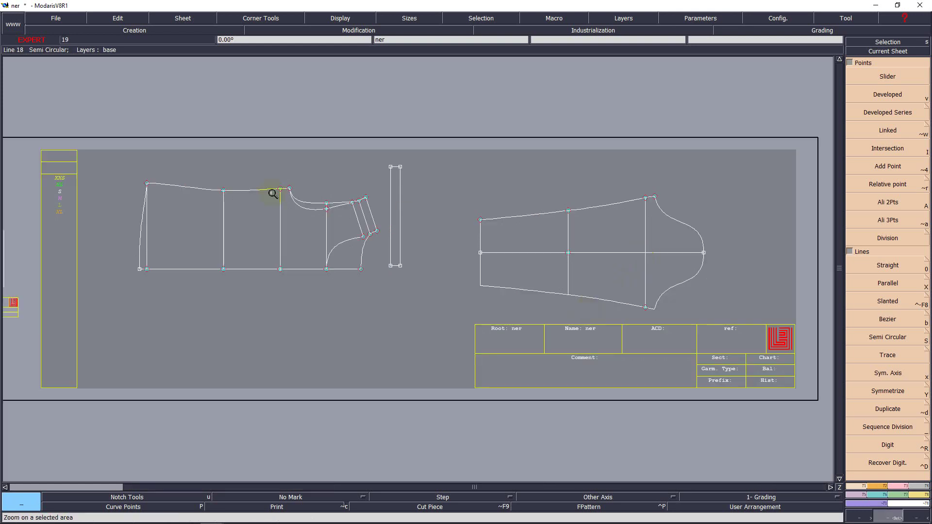
left_click_drag(234, 205, 739, 339)
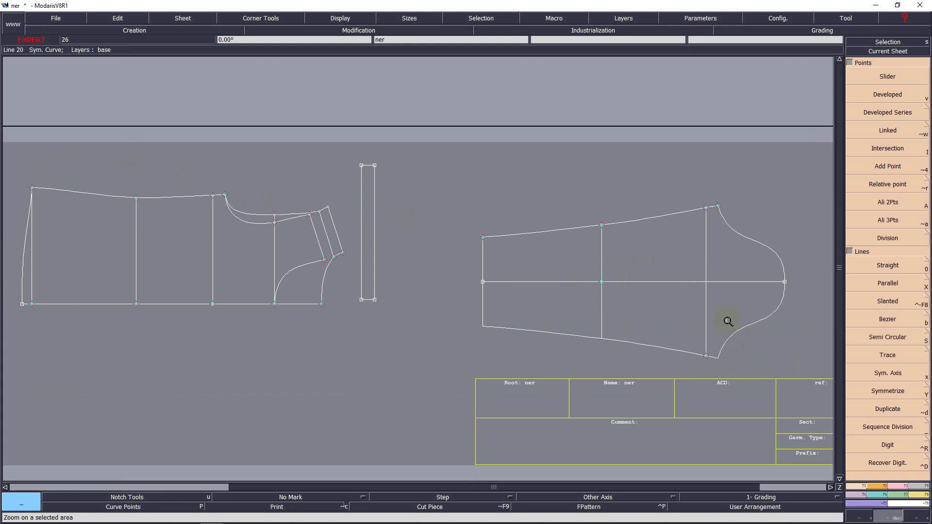
key("Home")
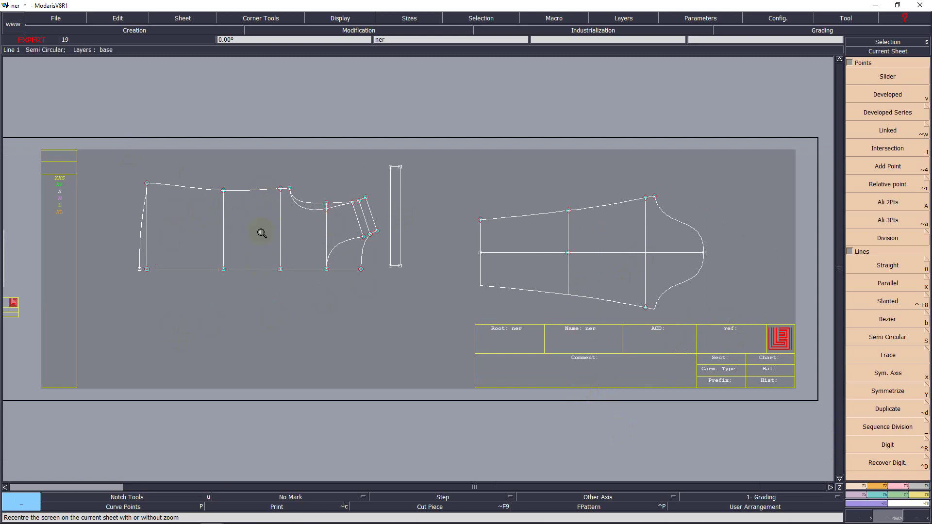
Switch to the tech pack PDF in the browser and review the graded measurement chart for all sizes.
mouse_move(147, 520)
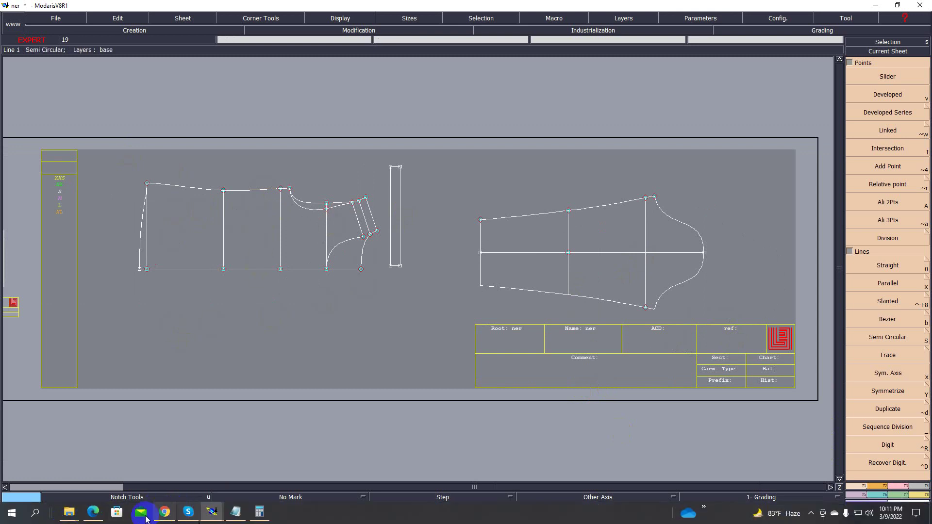
left_click(93, 512)
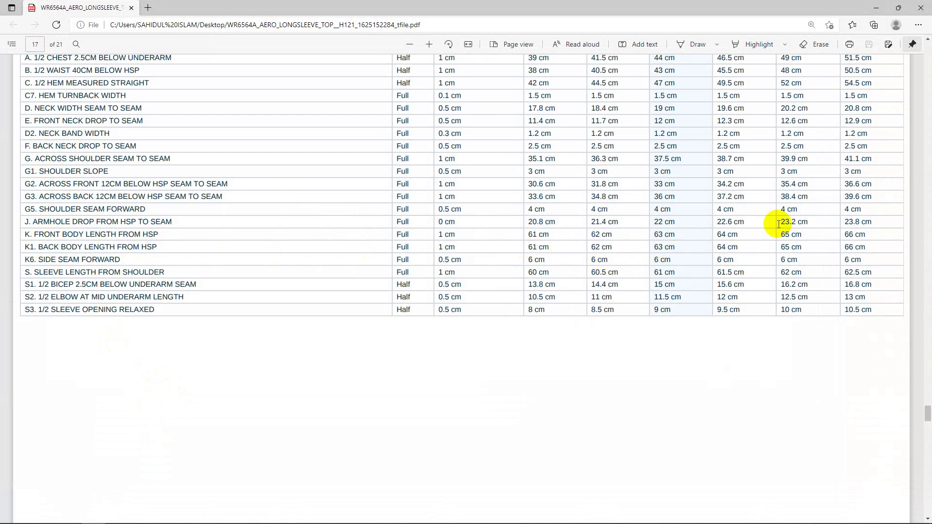
left_click(876, 8)
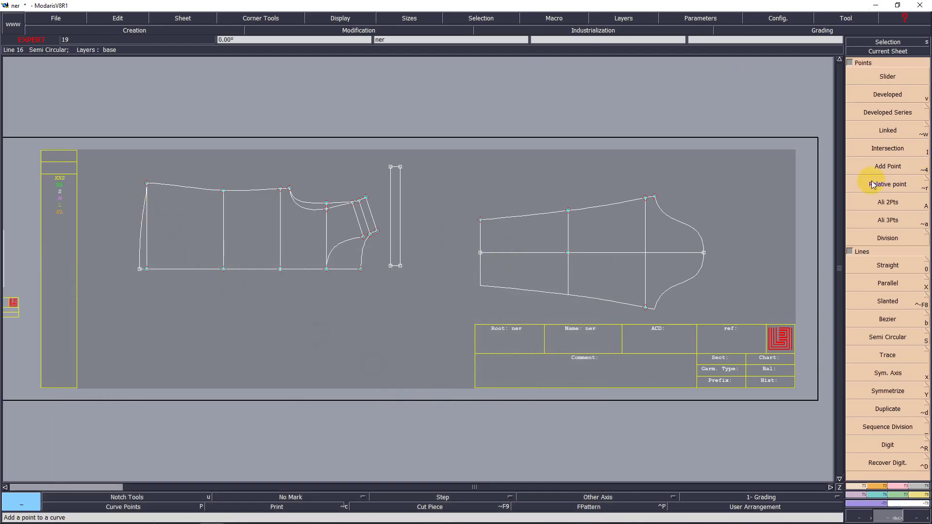
Inspect the grading table of the body's side-seam hem corner with the grading Control tool.
key("F5")
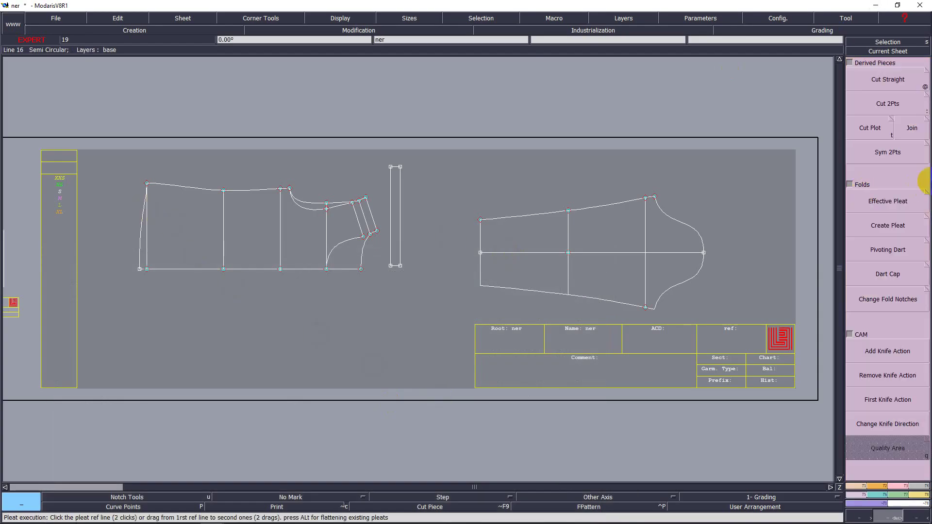
key("F7")
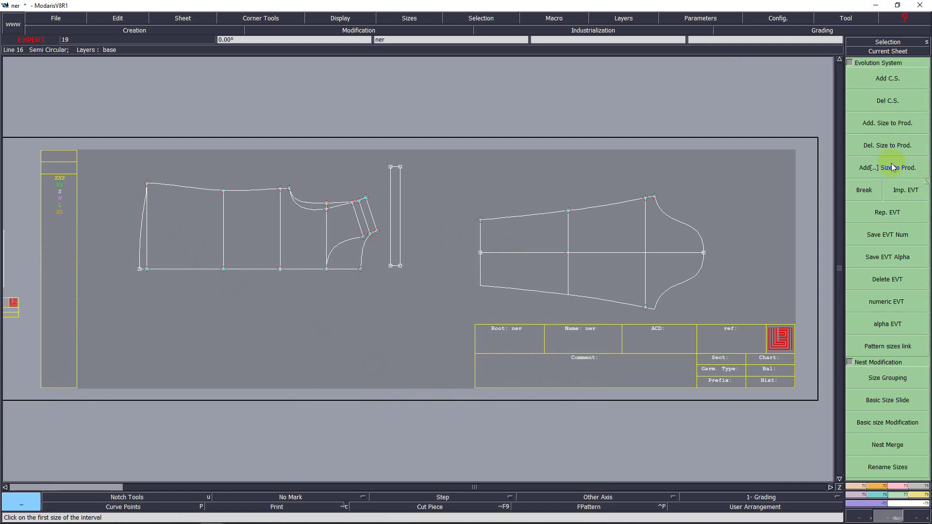
key("F8")
left_click(889, 78)
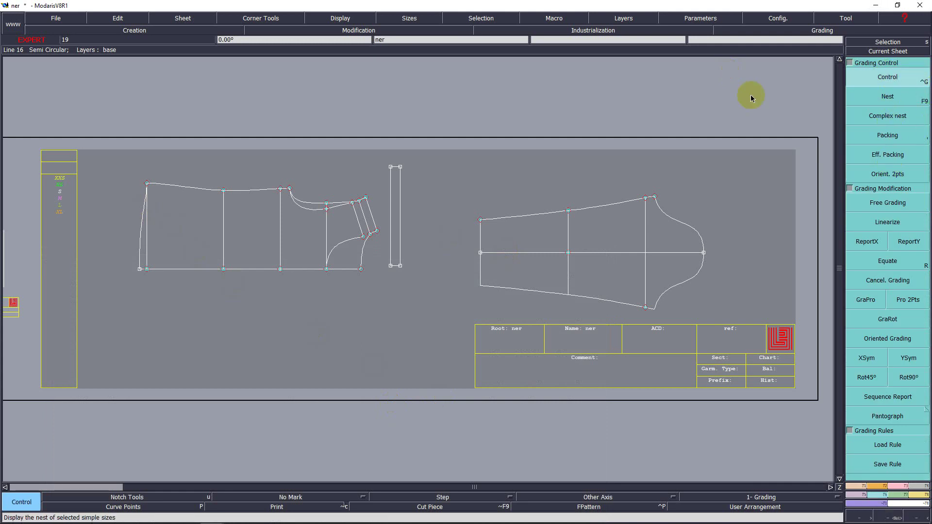
left_click(147, 184)
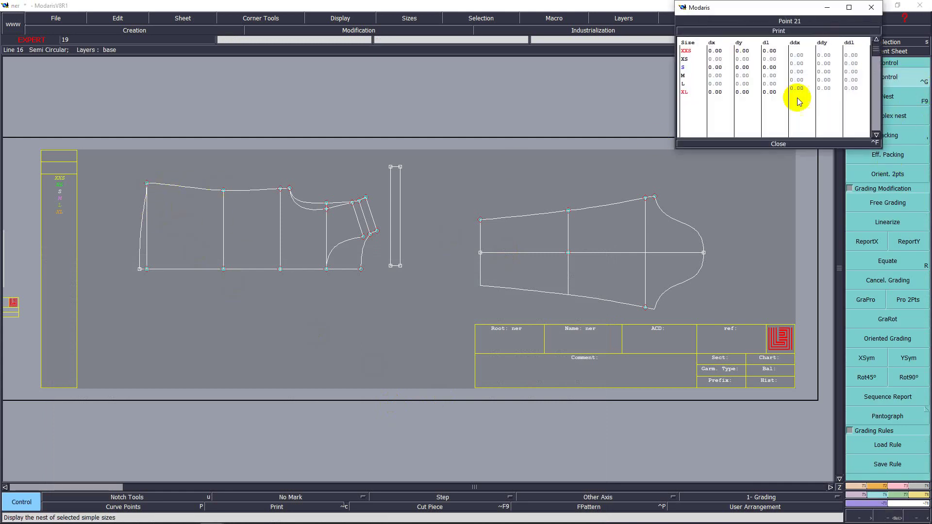
left_click(799, 55)
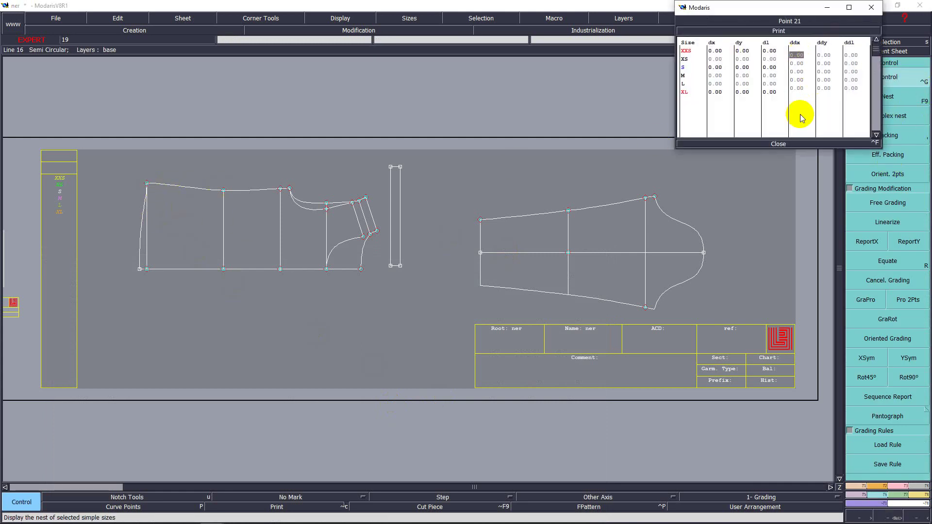
left_click(778, 145)
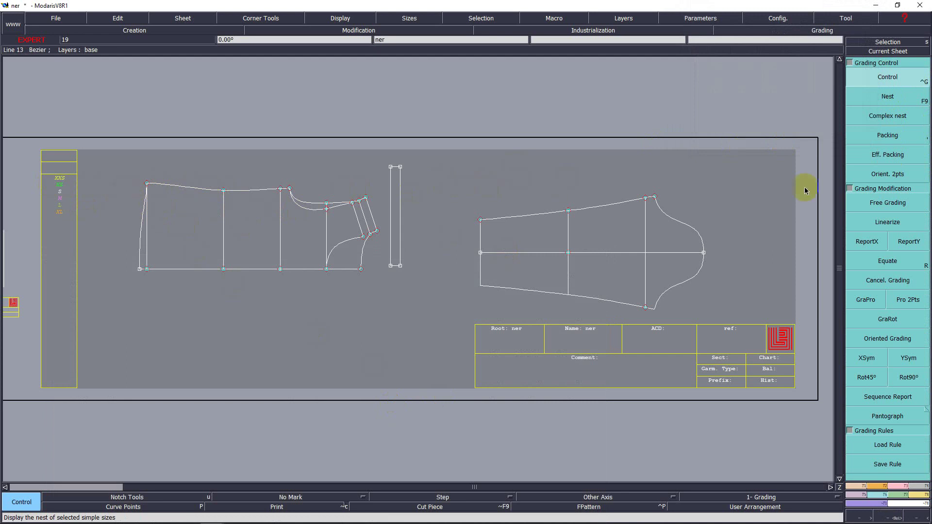
Set the ddx grading increment of the body's side-seam hem corner to -1 for every size interval.
left_click(891, 101)
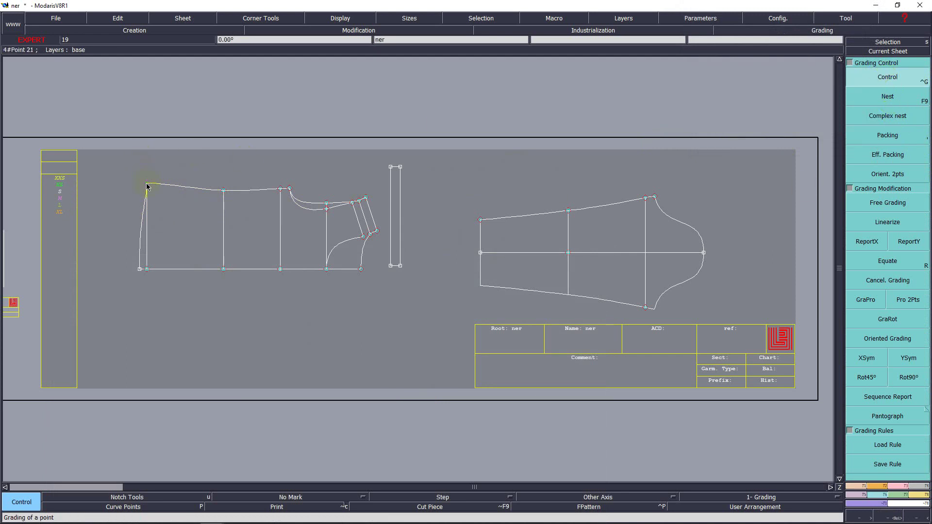
left_click(174, 186)
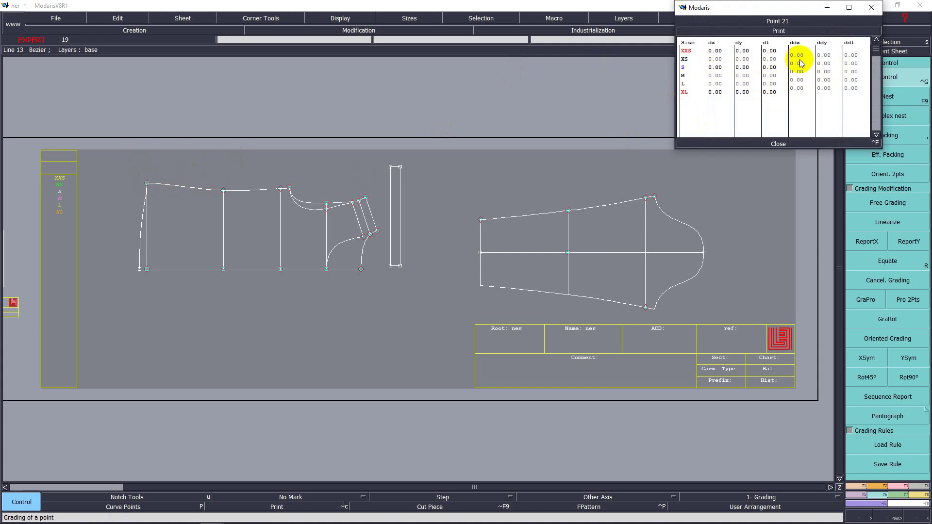
left_click_drag(800, 59, 798, 91)
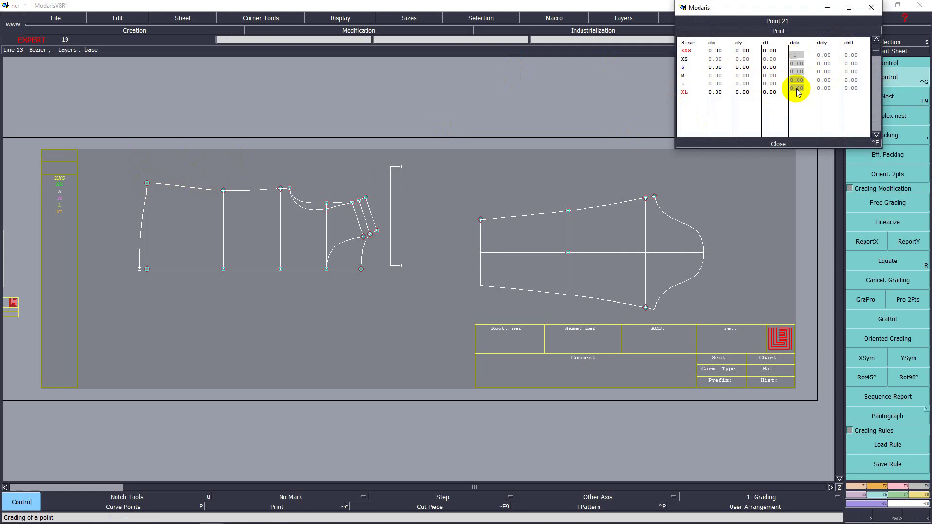
key("Return")
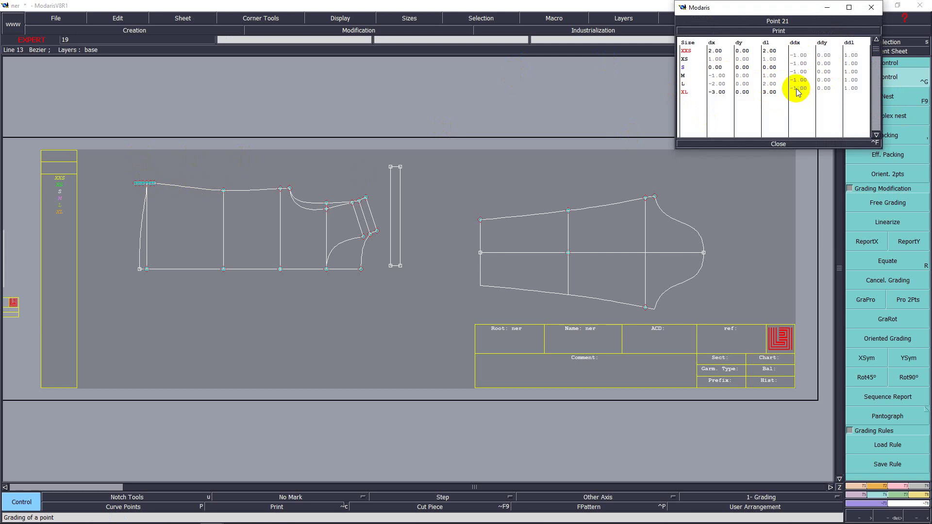
left_click(779, 145)
Display the nest of all sizes, XXS to XL, on the pattern sheet.
key("F9")
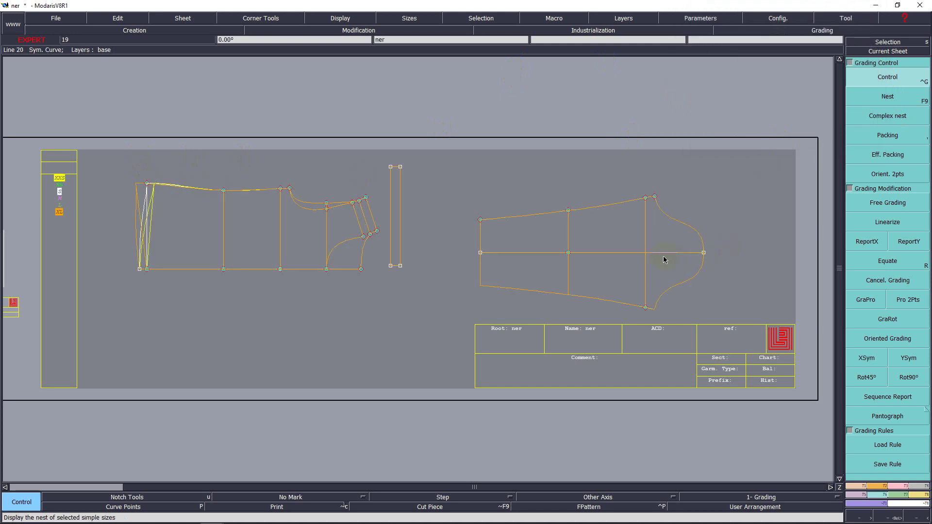
key("F10")
key("F9")
key("F10")
key("Return")
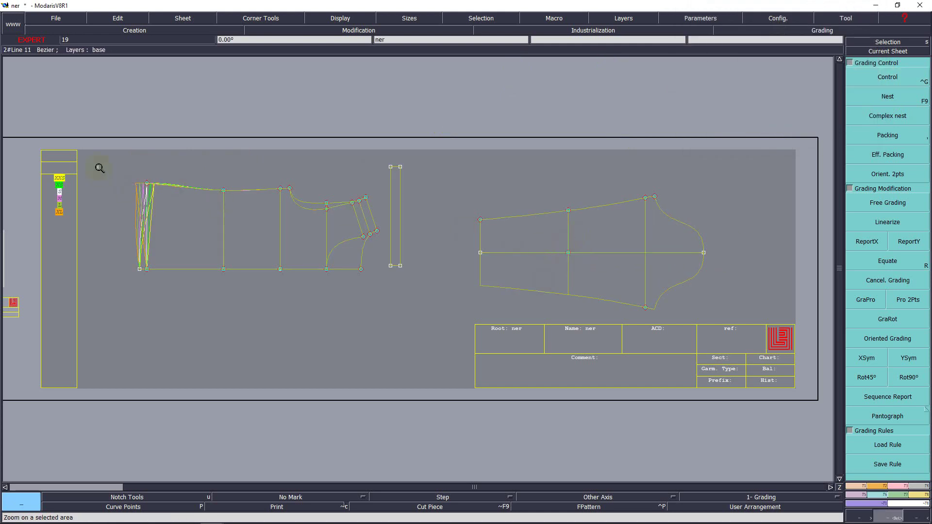
Copy the side-seam hem corner's X grading to the two hem points on the body's centre line with ReportX.
left_click_drag(185, 309, 99, 165)
right_click_drag(352, 294, 476, 384)
left_click(868, 243)
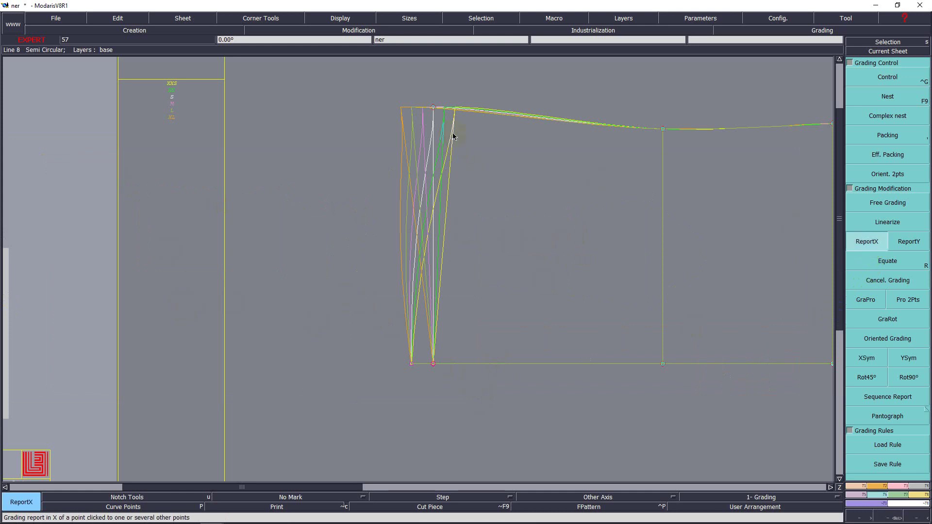
left_click(412, 365)
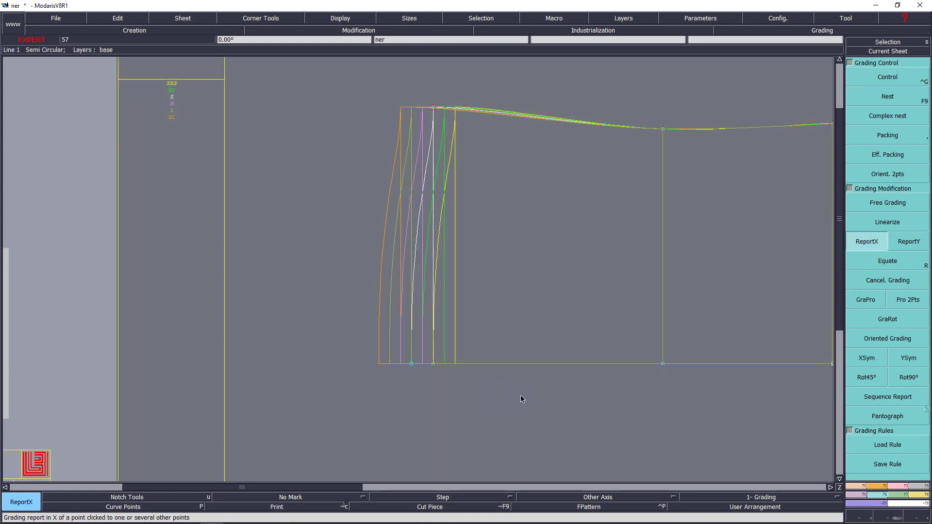
Switch to the tech pack PDF in the browser, examine the graded half hem width across the sizes, and return to Modaris.
key("Home")
key("Return")
left_click_drag(79, 149, 470, 328)
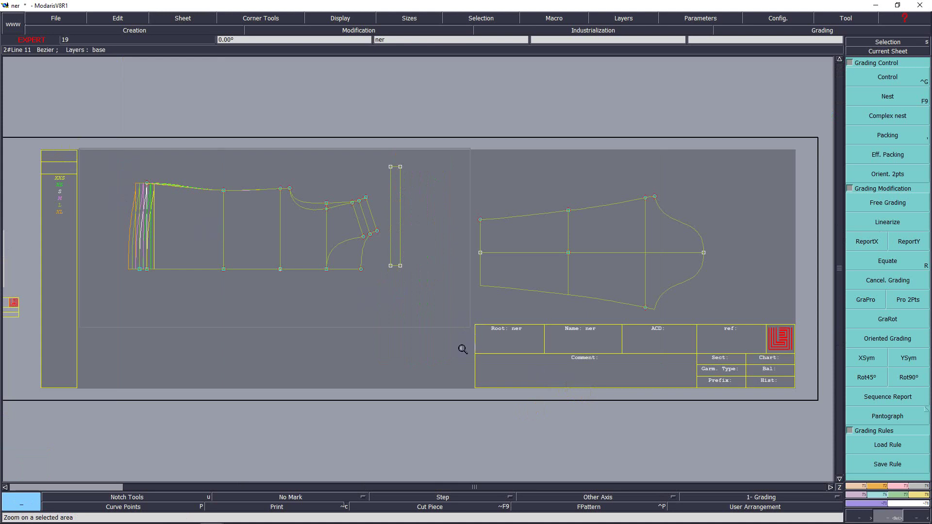
mouse_move(279, 523)
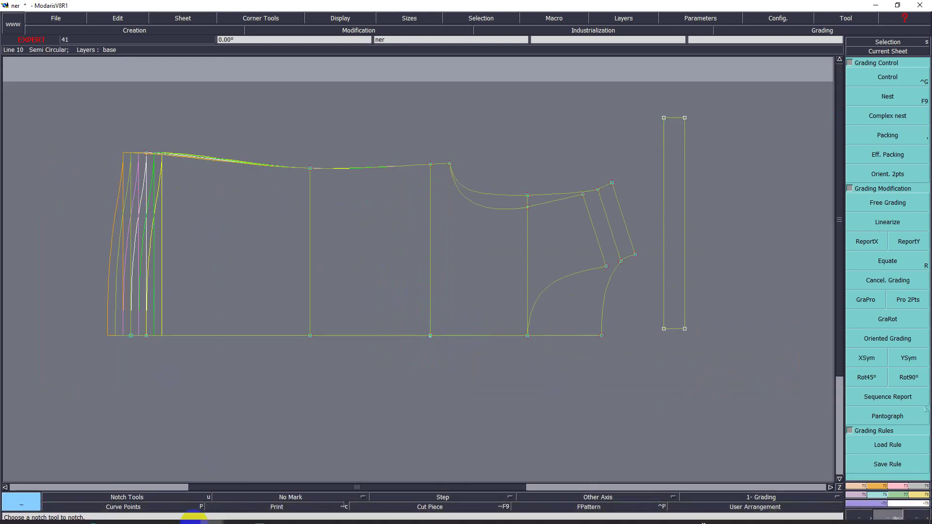
left_click(103, 518)
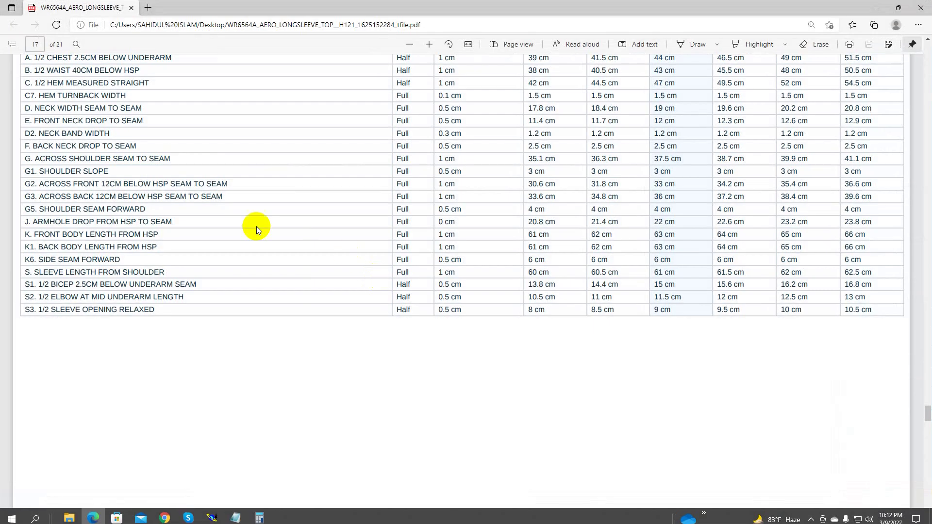
scroll(248, 274, "up", 3)
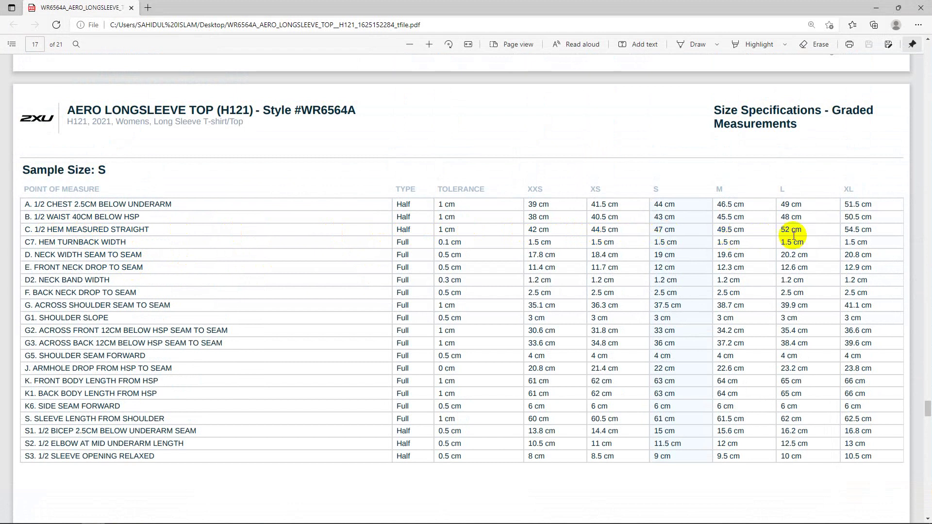
left_click(876, 9)
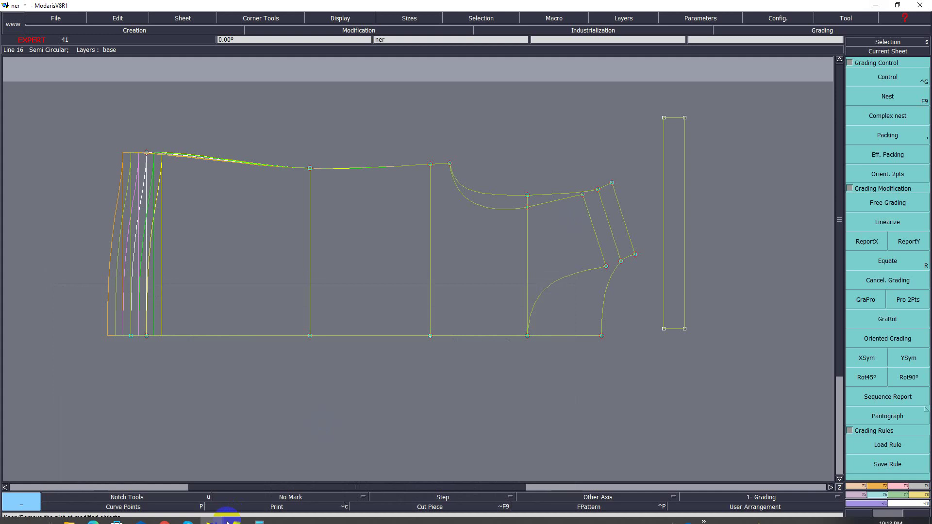
left_click(246, 493)
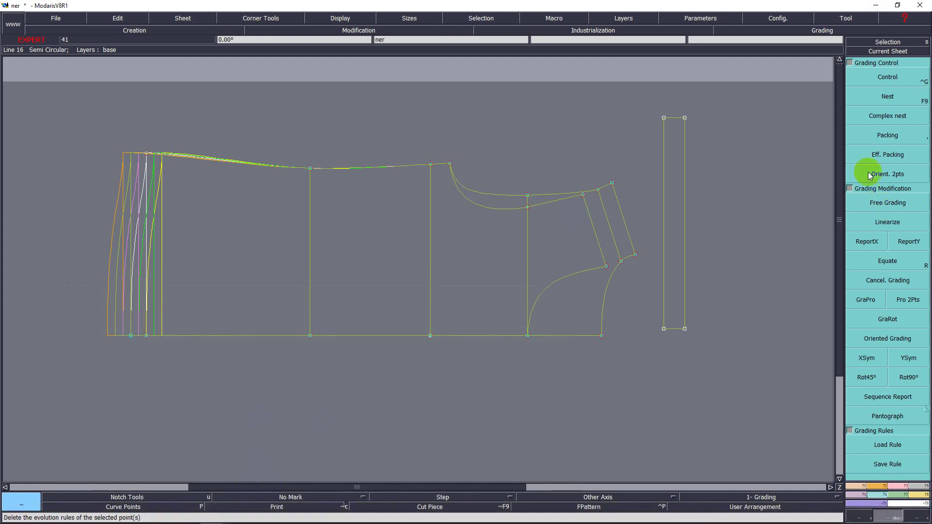
Set the ddy grading increment of the body's side-seam hem corner to 1.25 for every size interval.
left_click(896, 77)
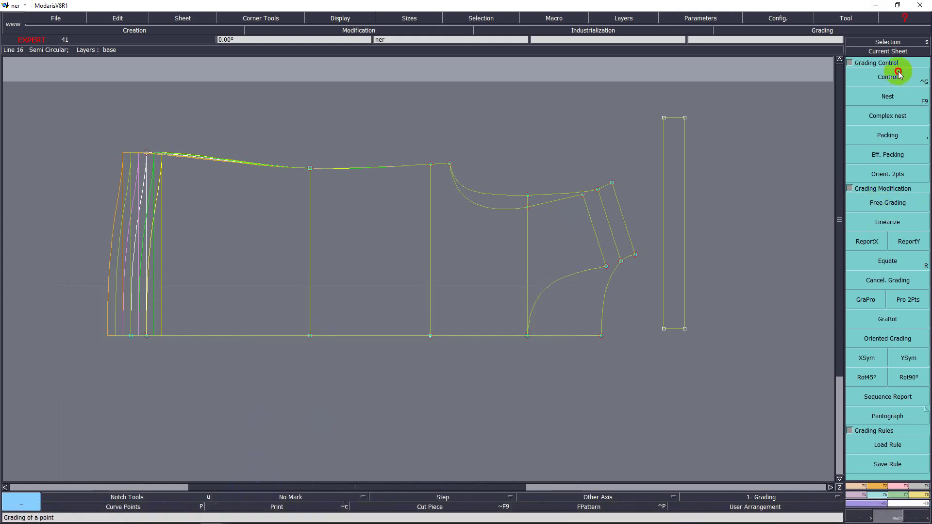
left_click(146, 153)
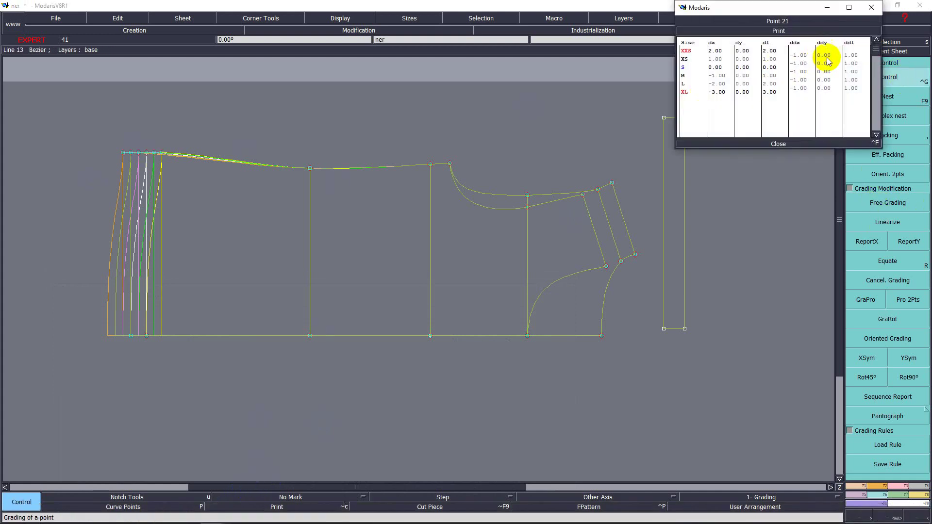
left_click_drag(826, 56, 828, 86)
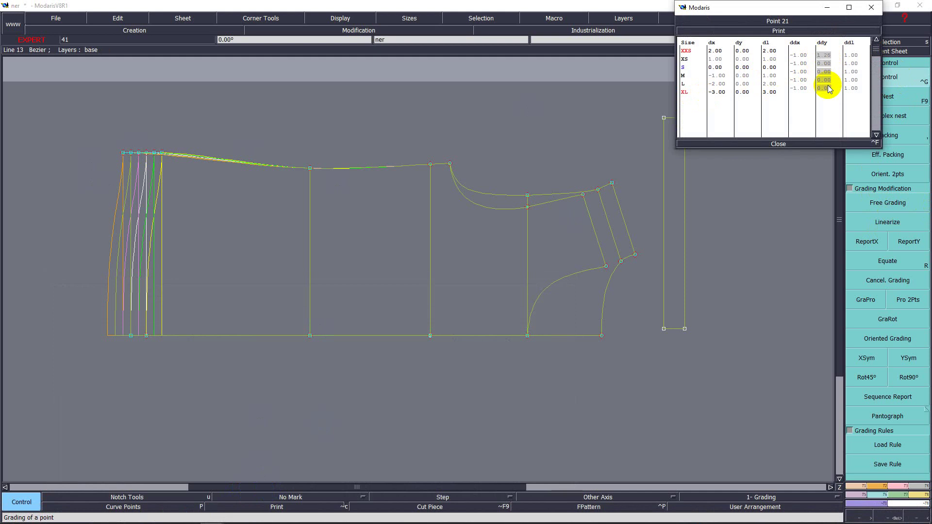
left_click_drag(828, 89, 827, 88)
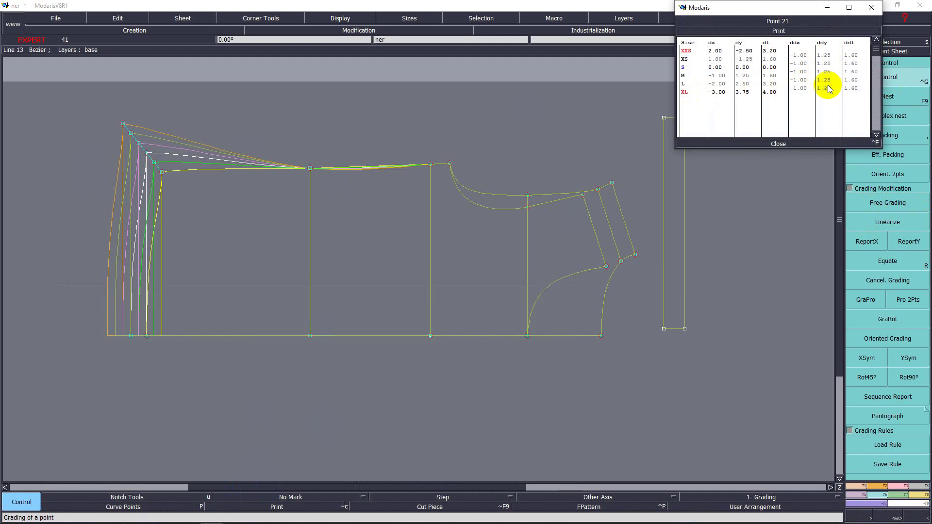
left_click(781, 145)
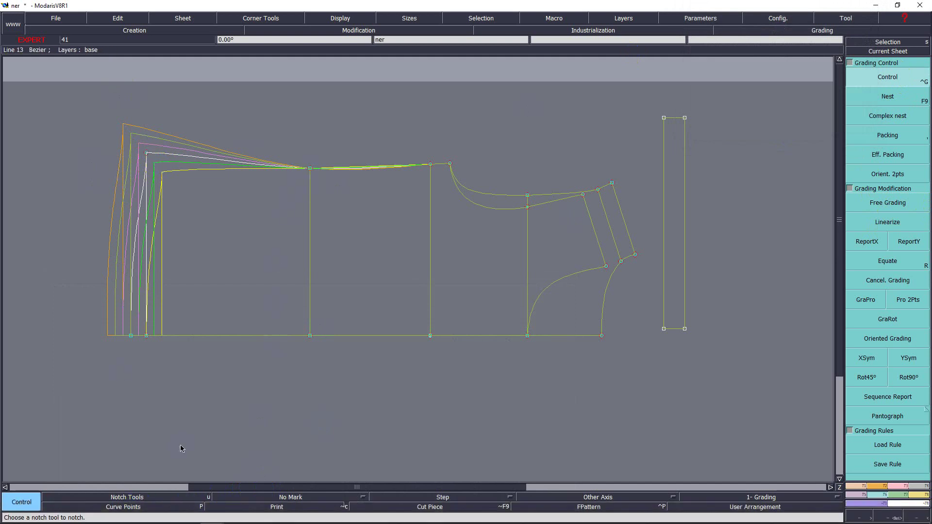
Check the graded half waist width in the tech pack PDF and copy the hem corner's Y grading to the side waist point with ReportY.
left_click(94, 512)
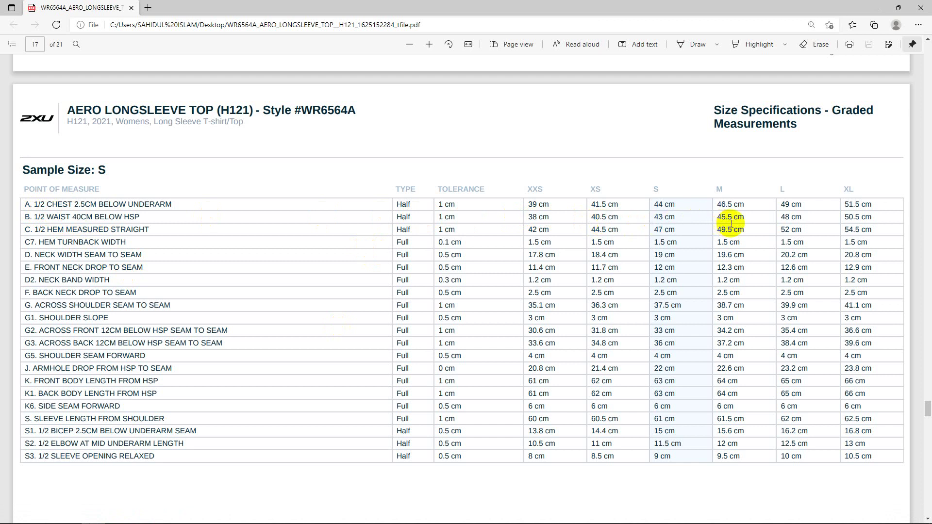
left_click(876, 7)
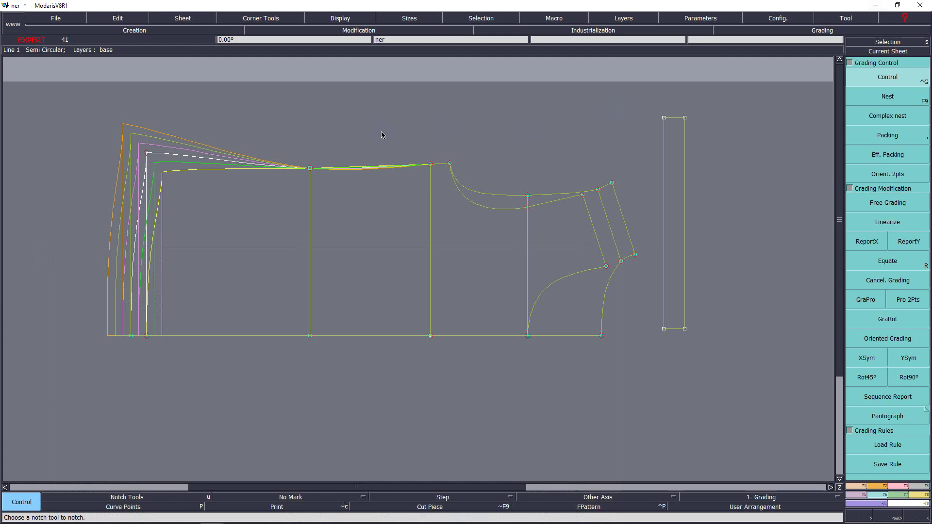
left_click(320, 223)
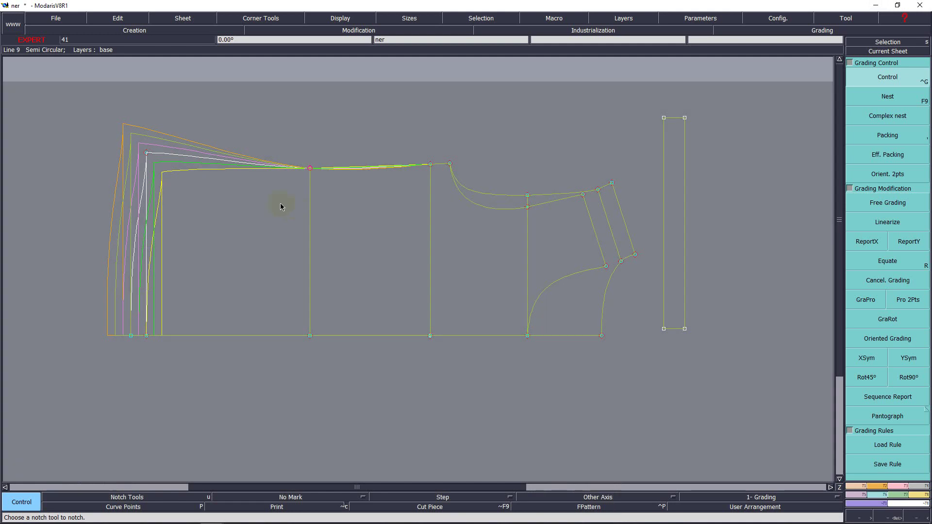
left_click(909, 239)
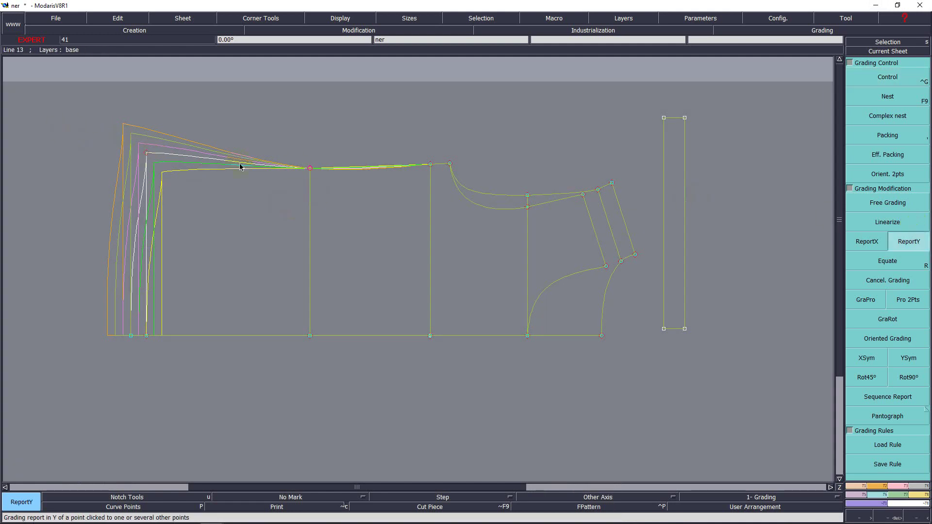
left_click(313, 169)
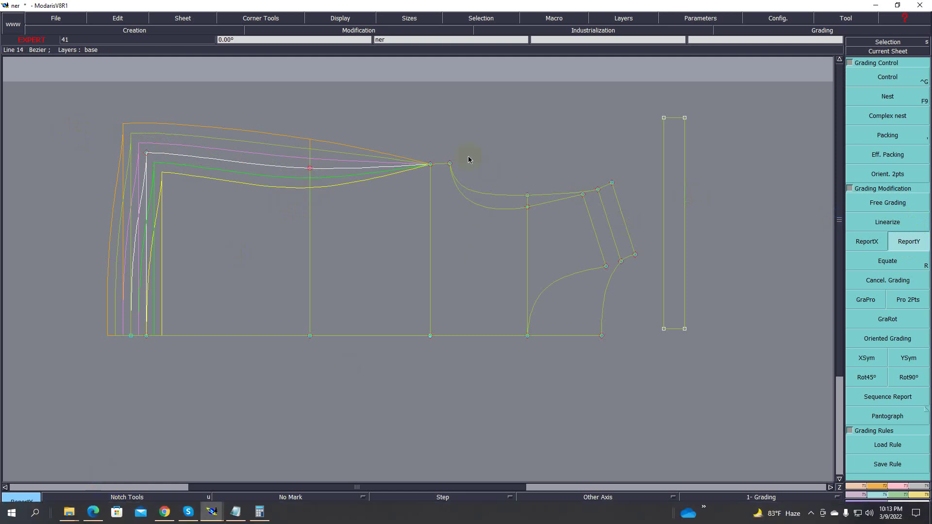
Check the graded half chest width in the tech pack PDF and copy the side waist point's Y grading to the side chest and underarm points.
left_click(165, 517)
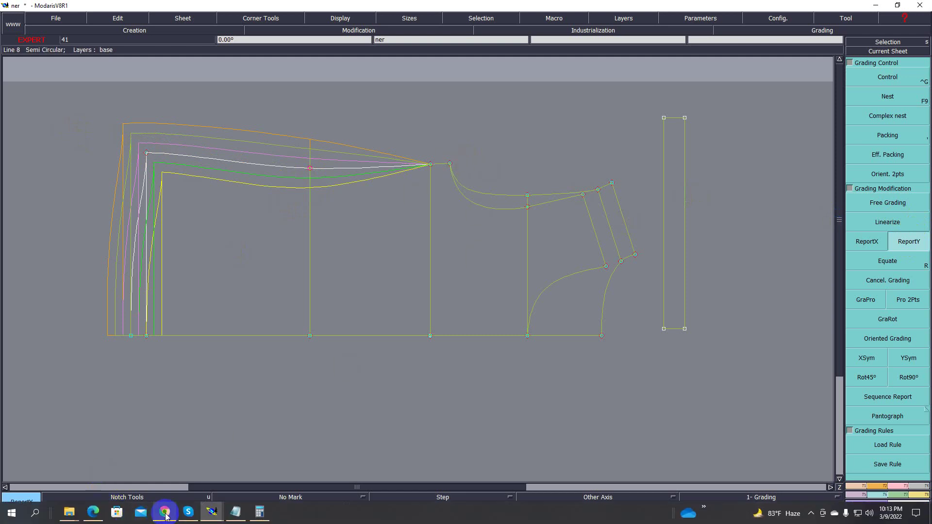
left_click(92, 513)
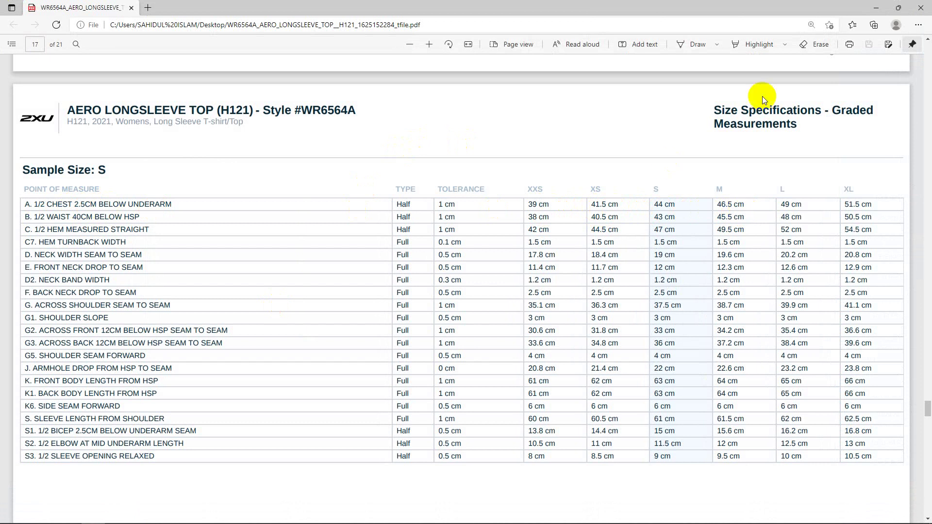
left_click(877, 7)
left_click(476, 183)
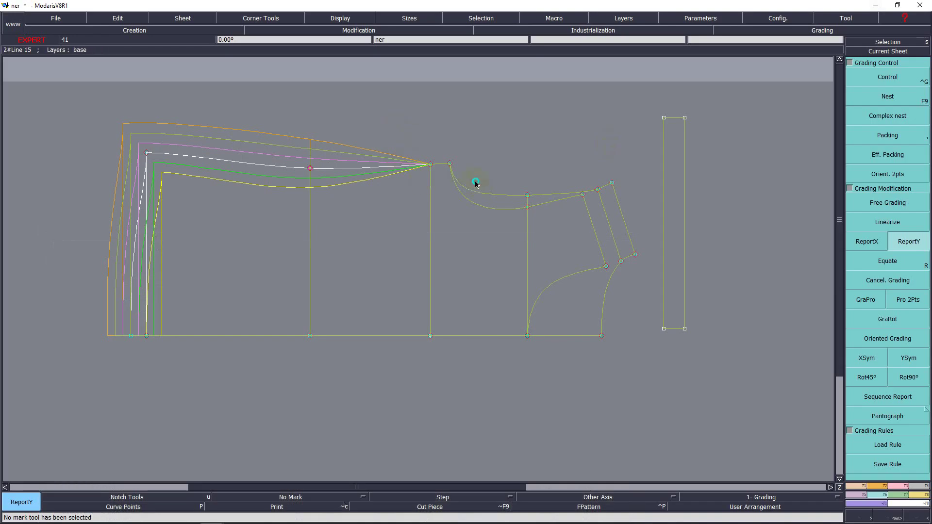
left_click(906, 243)
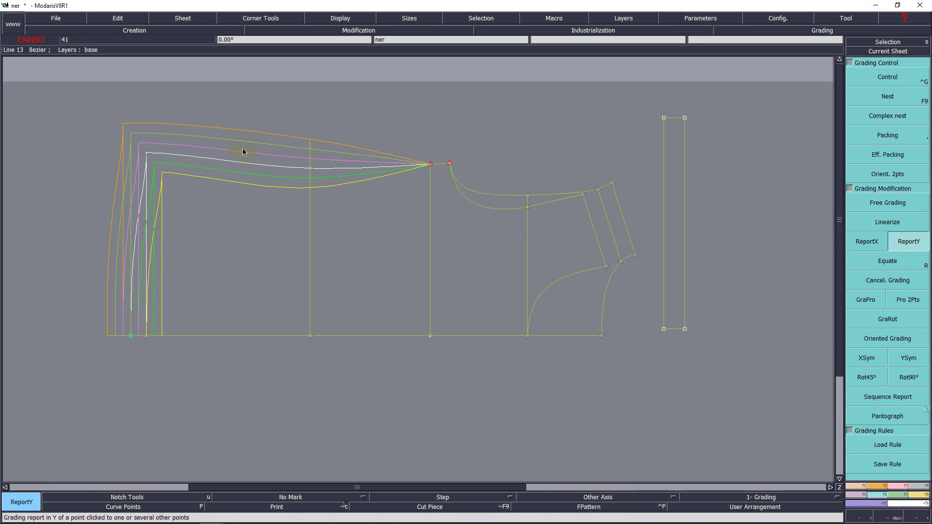
left_click(308, 168)
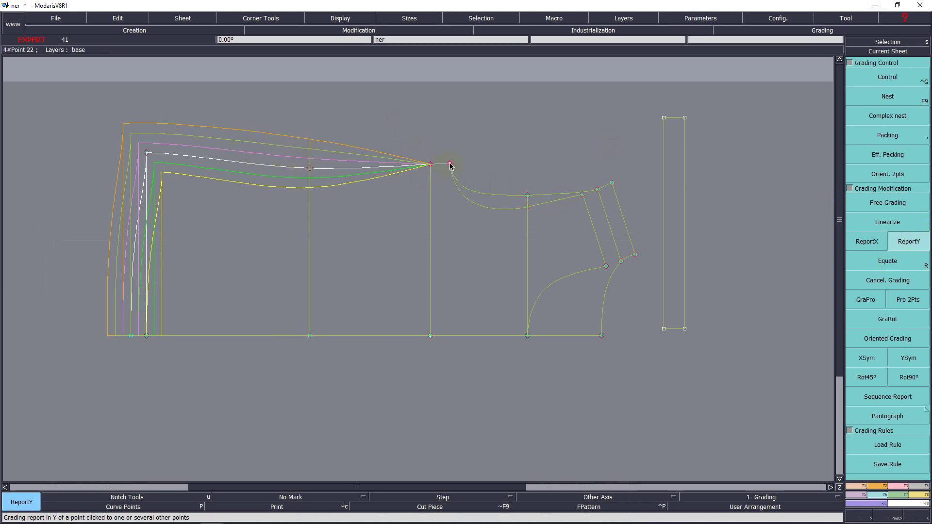
left_click(449, 165)
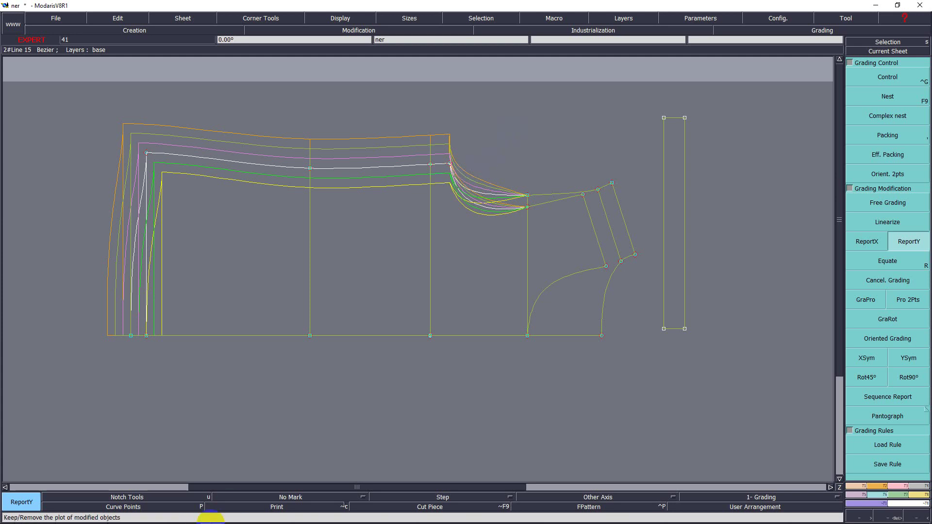
Check the graded armhole drop in the tech pack PDF and set the underarm point's ddx grading increment to -0.6 for every size interval.
mouse_move(214, 515)
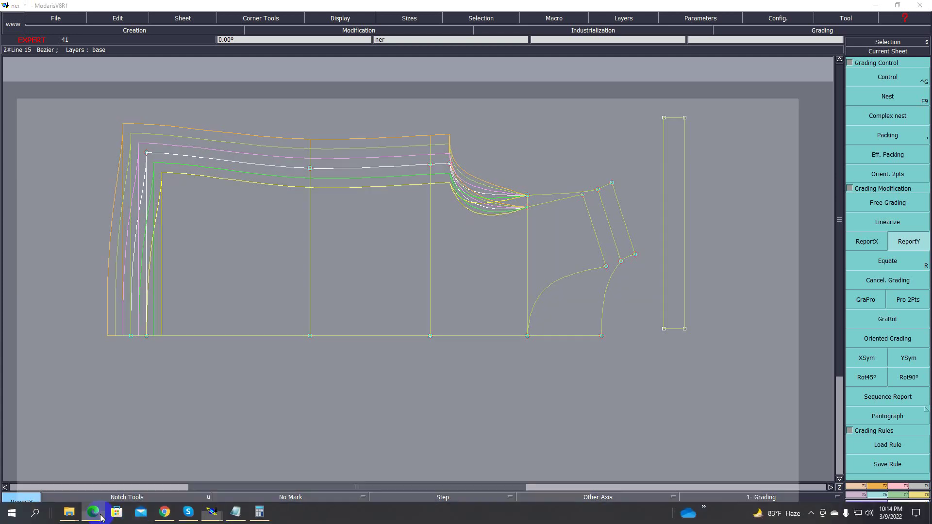
left_click(99, 516)
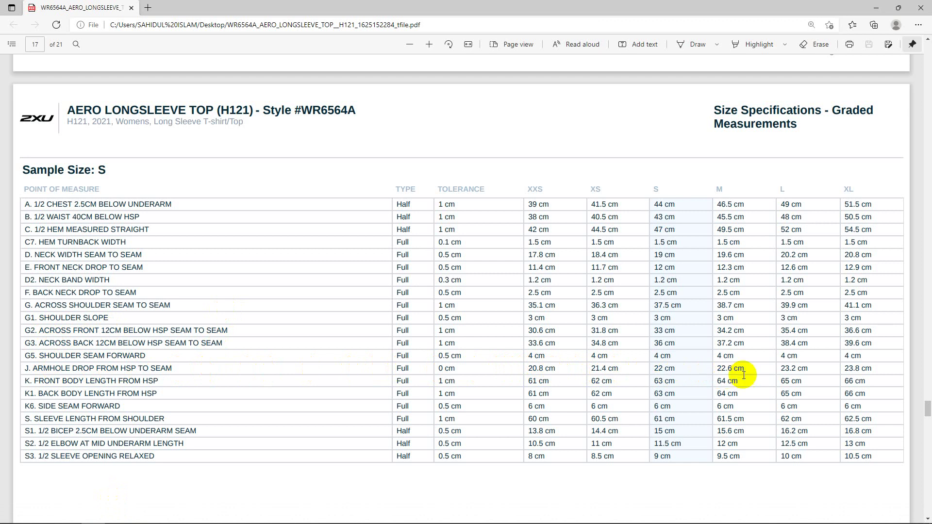
left_click(876, 8)
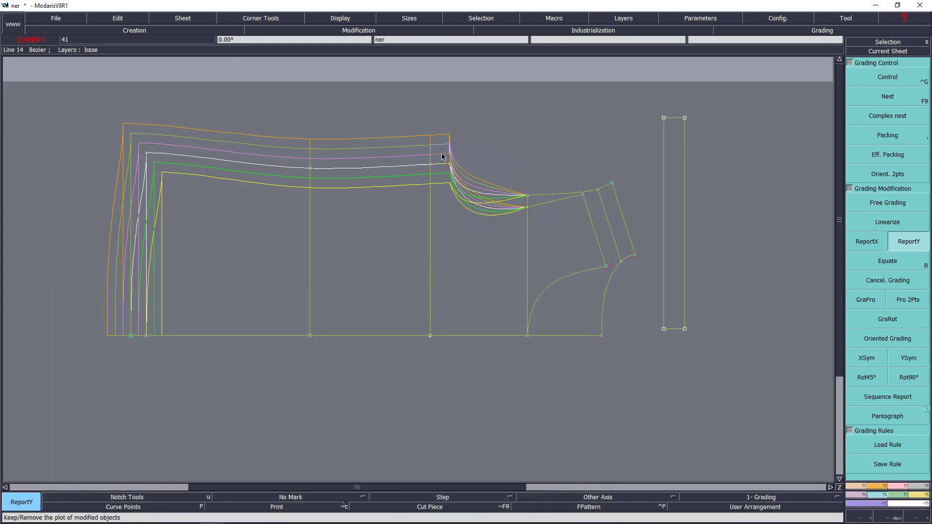
left_click(468, 176)
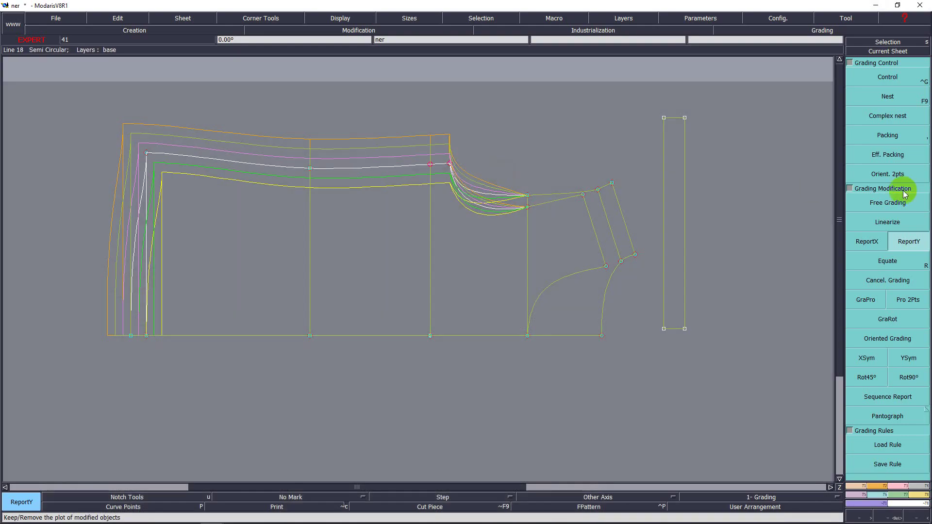
left_click(867, 242)
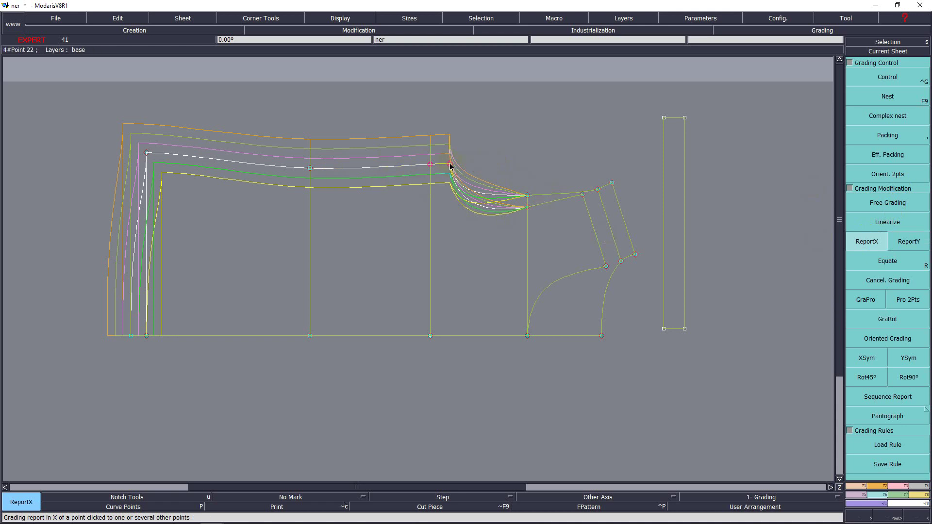
left_click(898, 78)
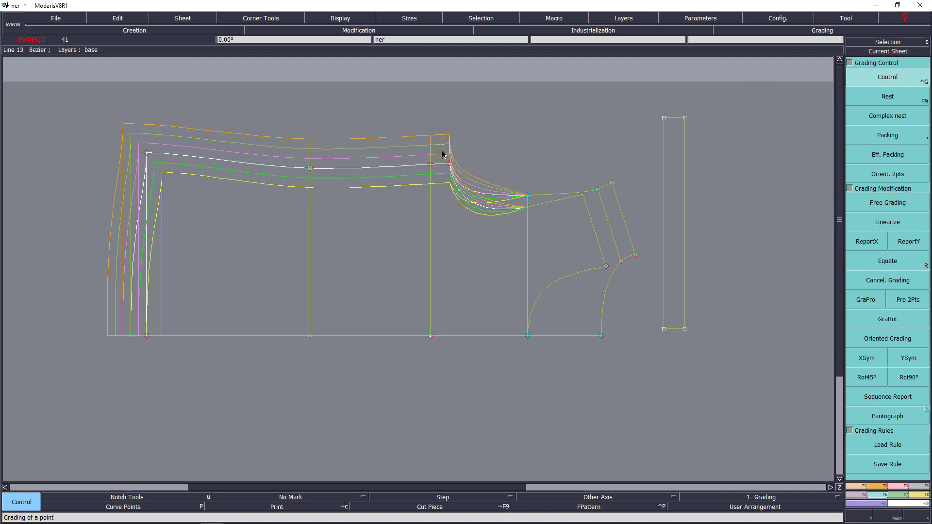
left_click(449, 164)
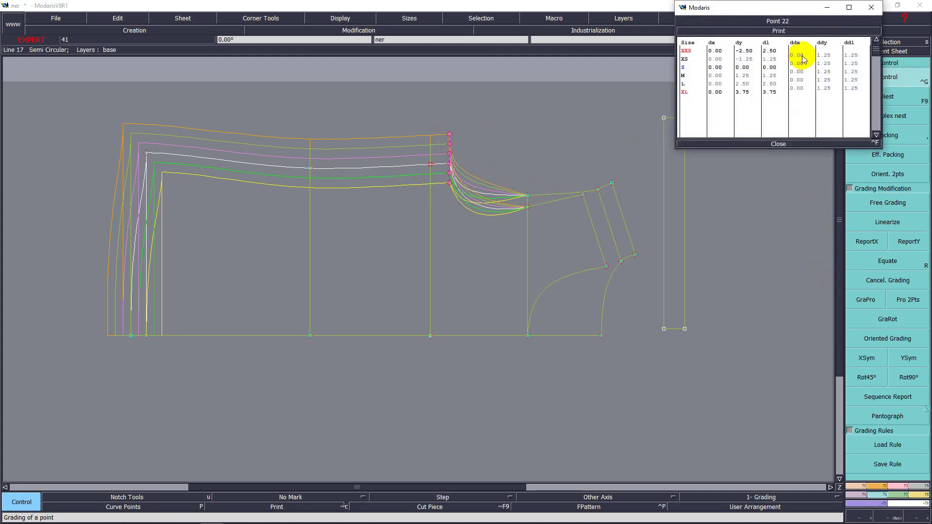
left_click_drag(796, 57, 783, 88)
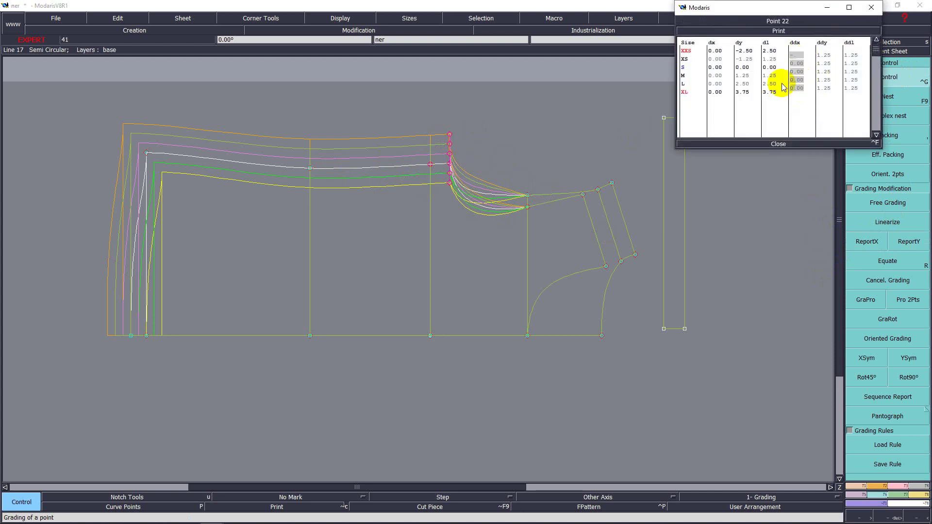
type("-.6")
key("Return")
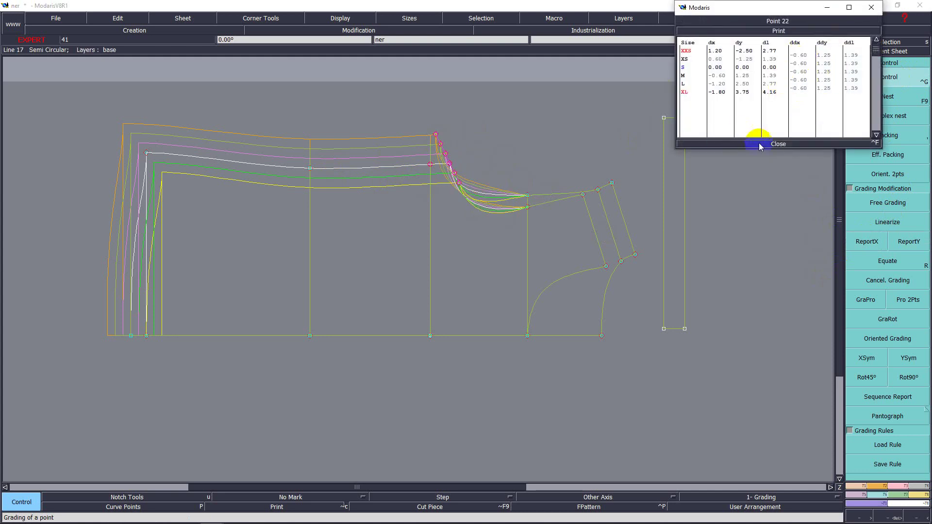
left_click(778, 145)
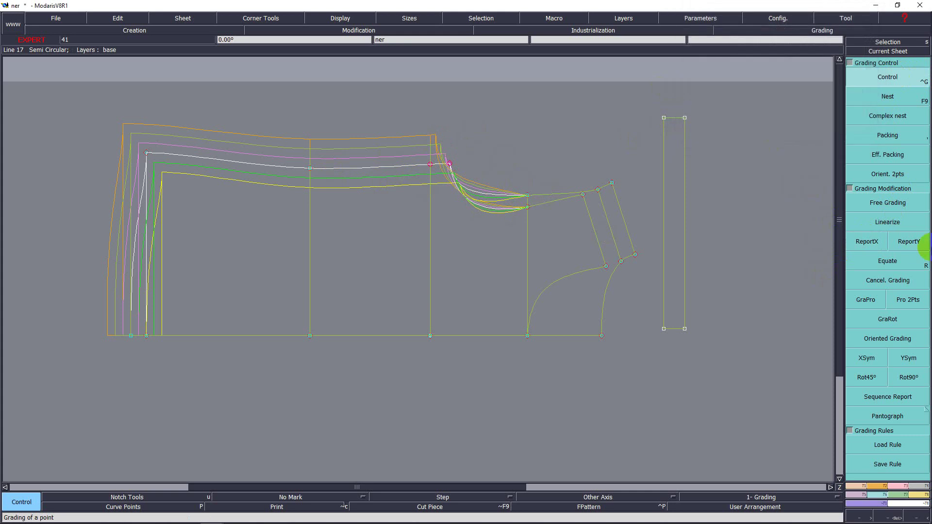
Copy the underarm point's X grading to both ends of the body's chest line with ReportX.
left_click(868, 243)
left_click(451, 165)
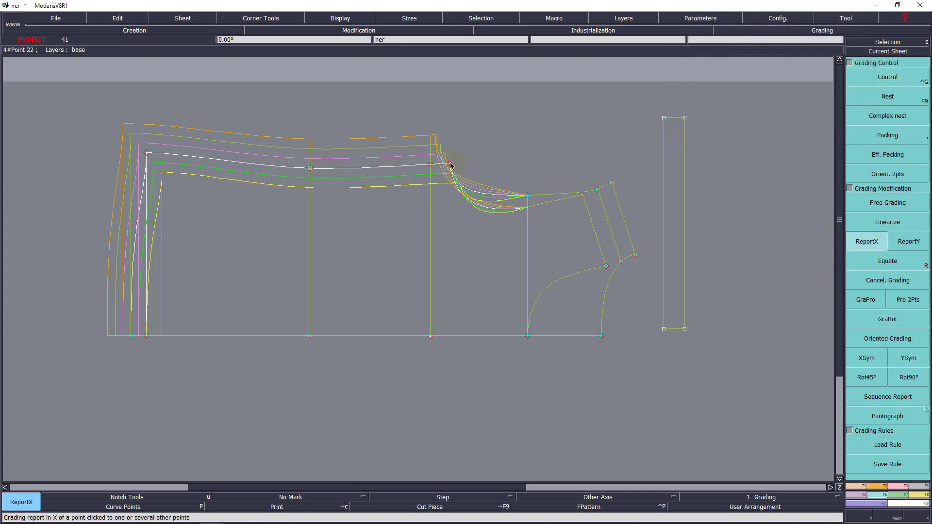
left_click(430, 165)
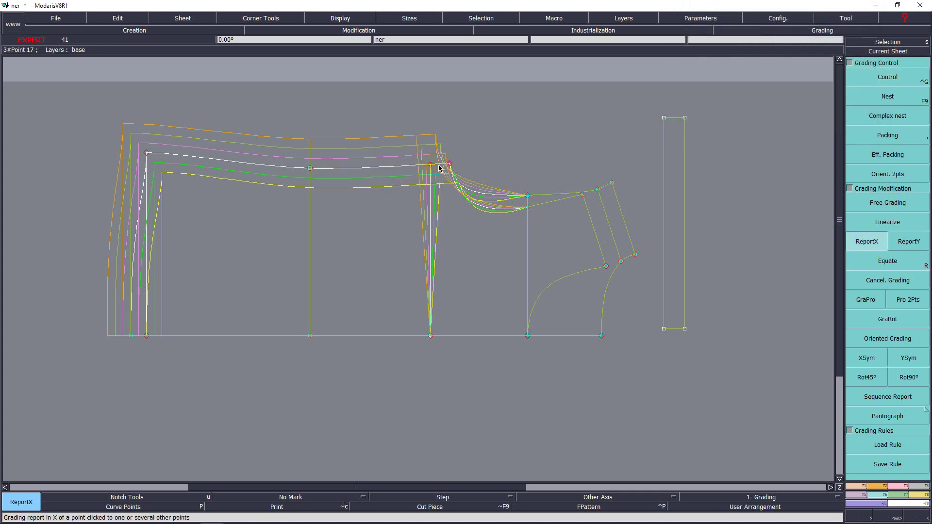
left_click(482, 141)
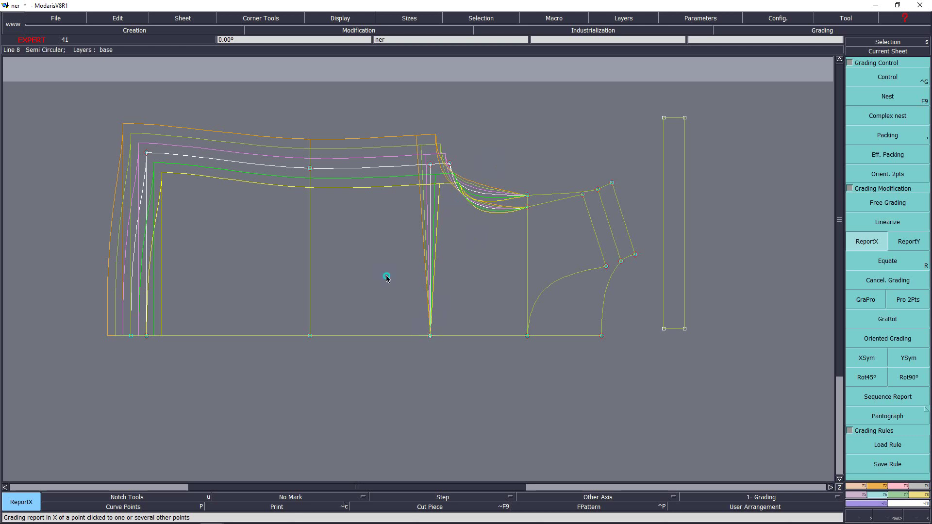
left_click_drag(386, 277, 465, 368)
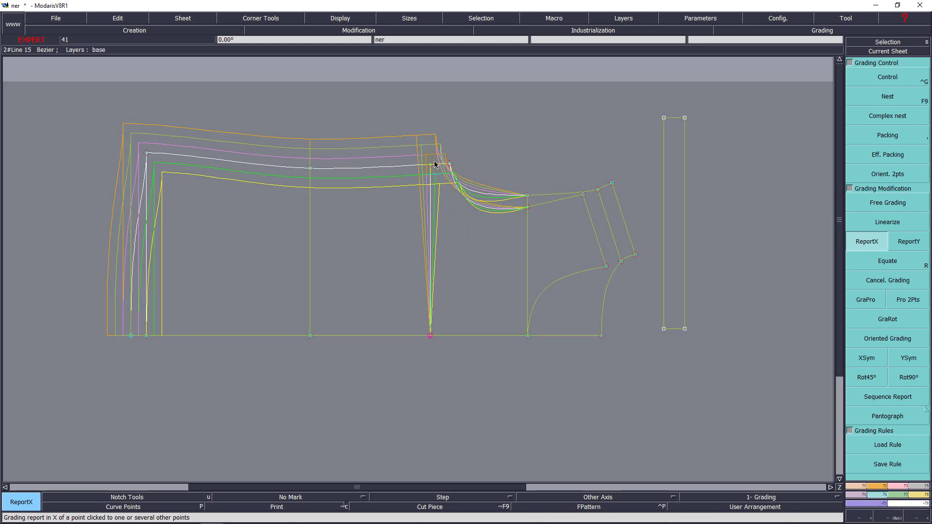
left_click(430, 336)
right_click(481, 277)
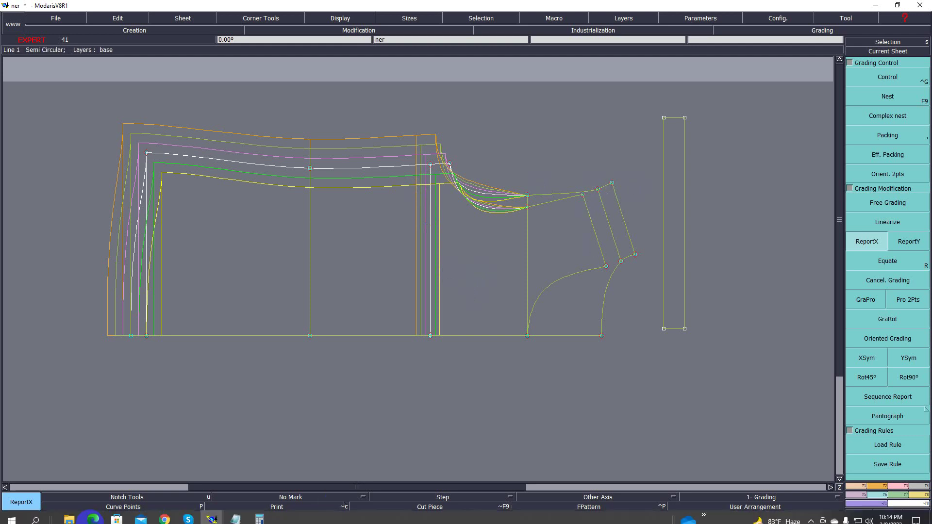
Check the graded across-shoulder width in the tech pack PDF and set the outermost shoulder line's armhole-end ddy increment to 0.6 for every size interval.
left_click(92, 519)
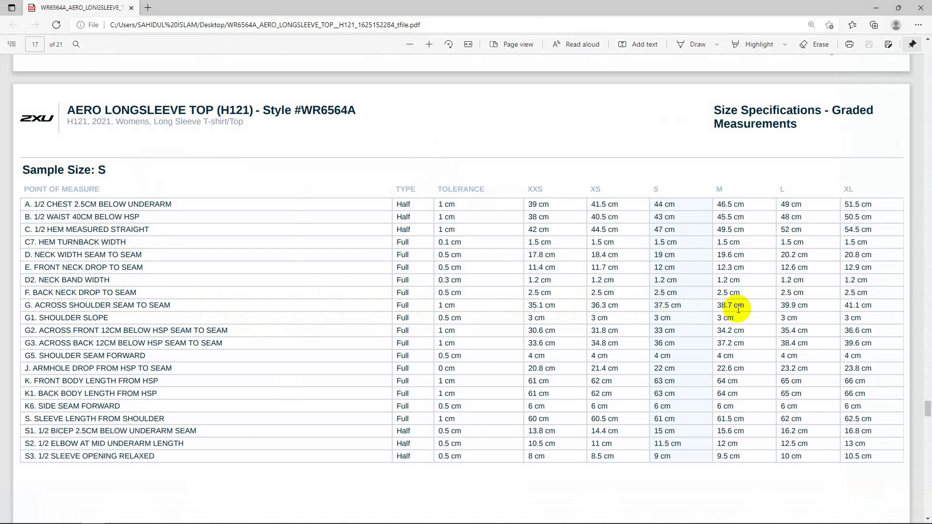
left_click(876, 7)
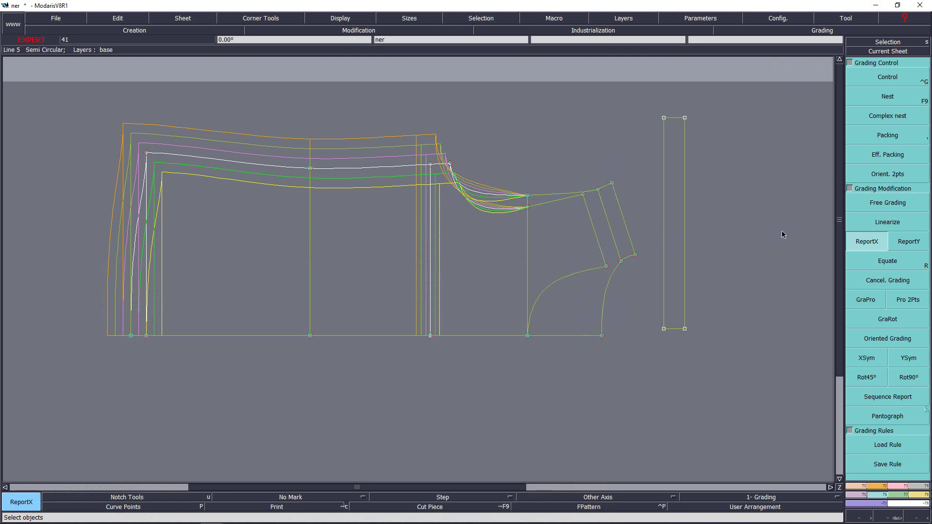
left_click(924, 125)
left_click(900, 75)
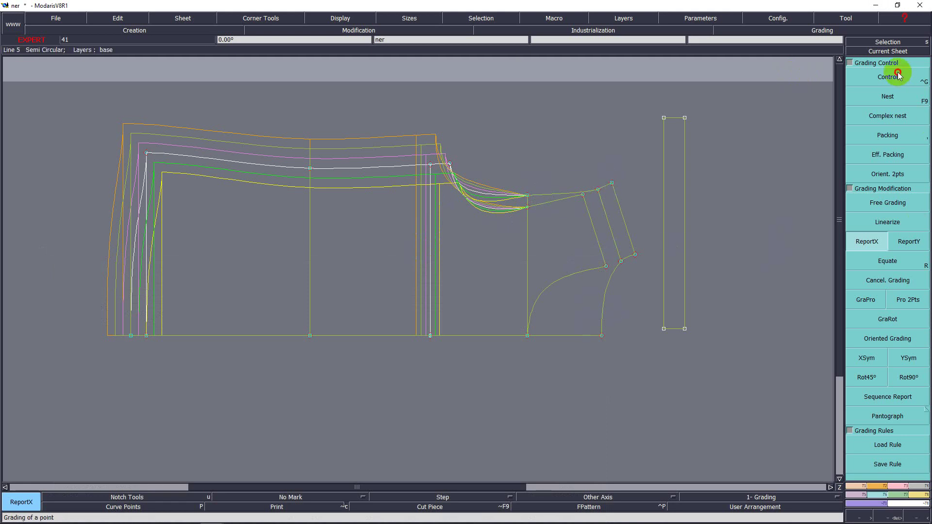
left_click(610, 185)
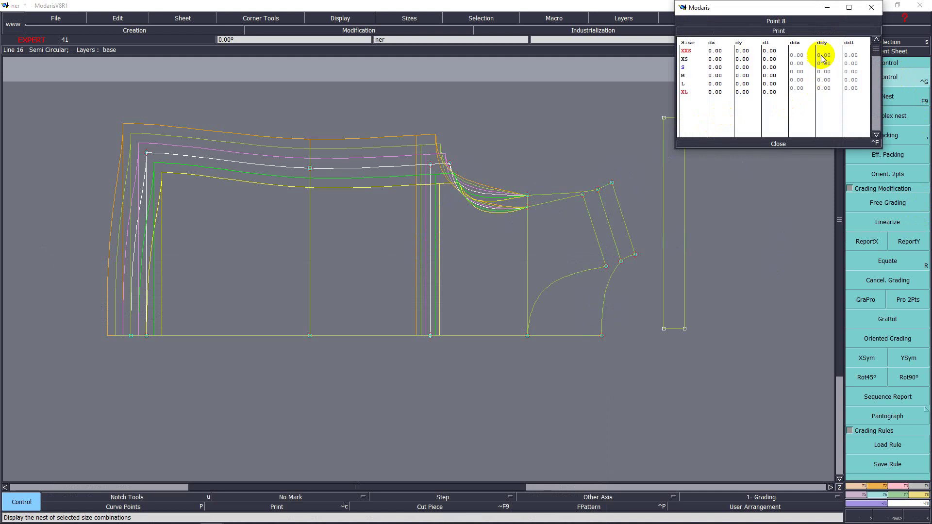
left_click(822, 74)
left_click_drag(822, 74, 823, 92)
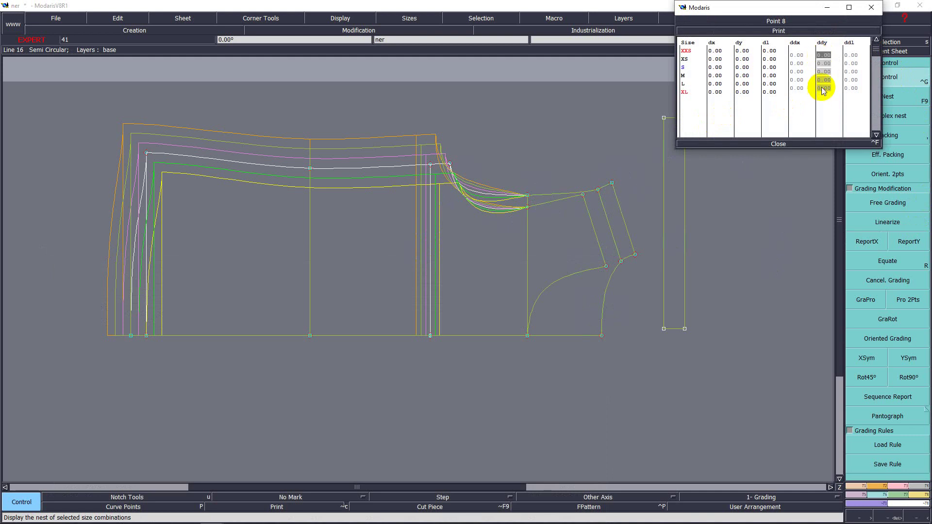
type(".6")
key("Return")
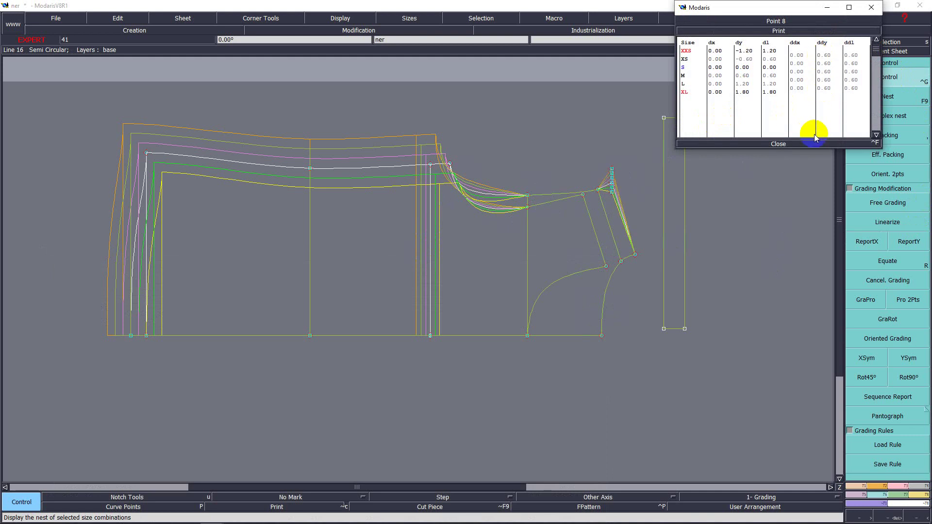
left_click(777, 144)
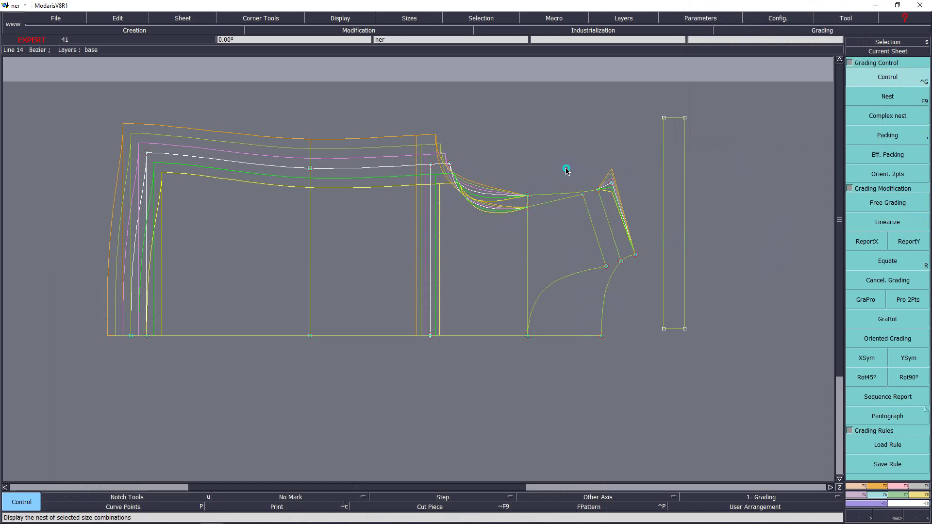
Copy the outermost shoulder tip's Y grading to the armhole ends of the other two shoulder lines with ReportY.
left_click(858, 222)
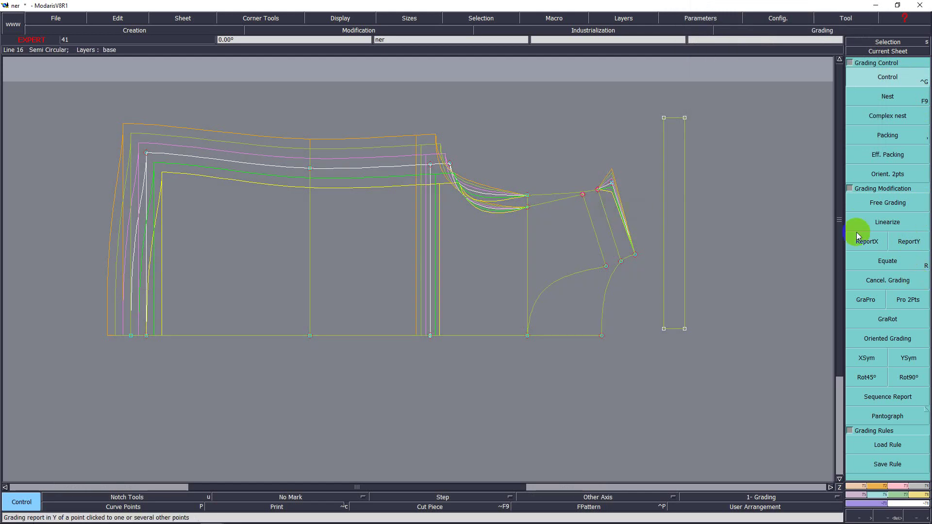
left_click(908, 241)
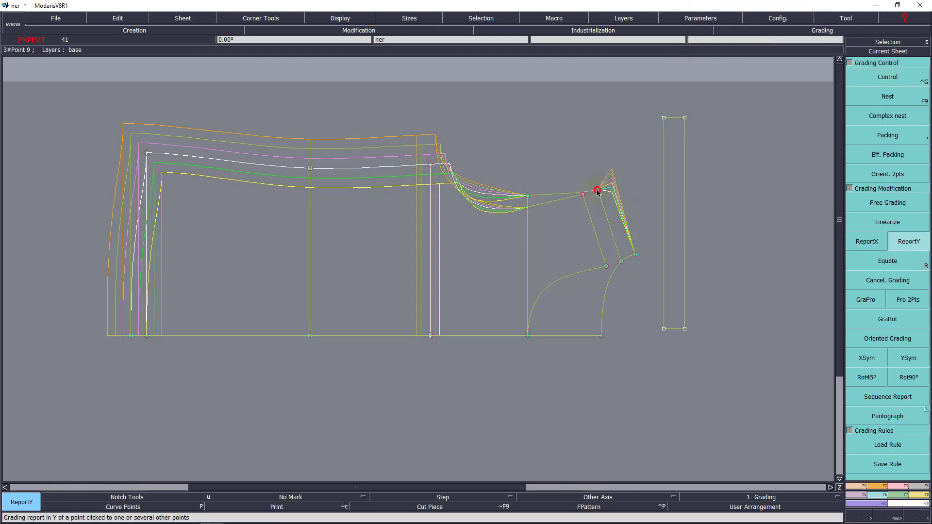
left_click(598, 191)
left_click(699, 198)
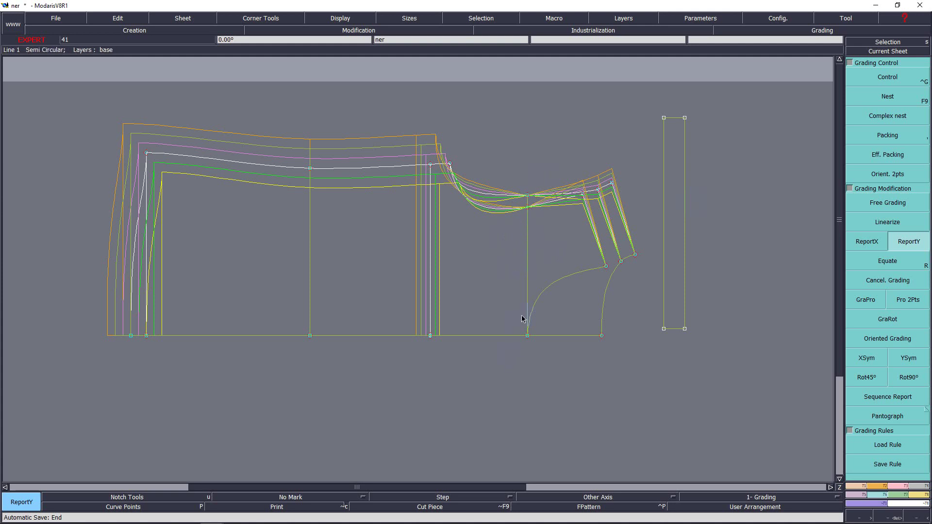
Check the graded across-front and across-back widths in the tech pack PDF and copy the shoulder tip's Y grading to the two mid-armhole points.
mouse_move(157, 521)
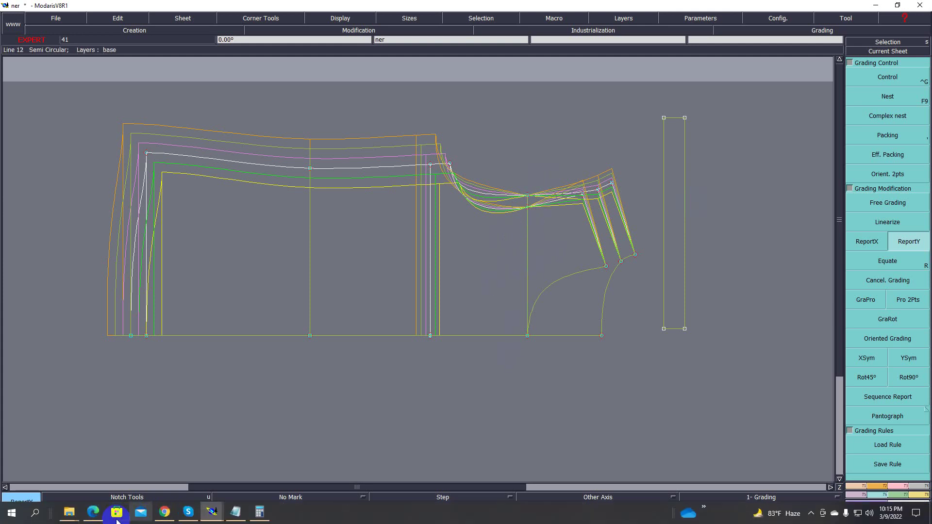
left_click(93, 512)
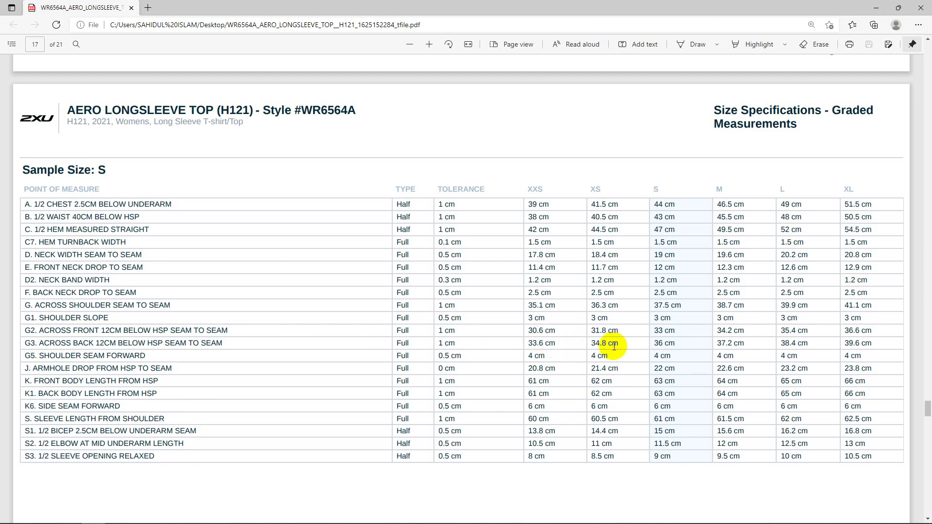
left_click(884, 4)
left_click(528, 195)
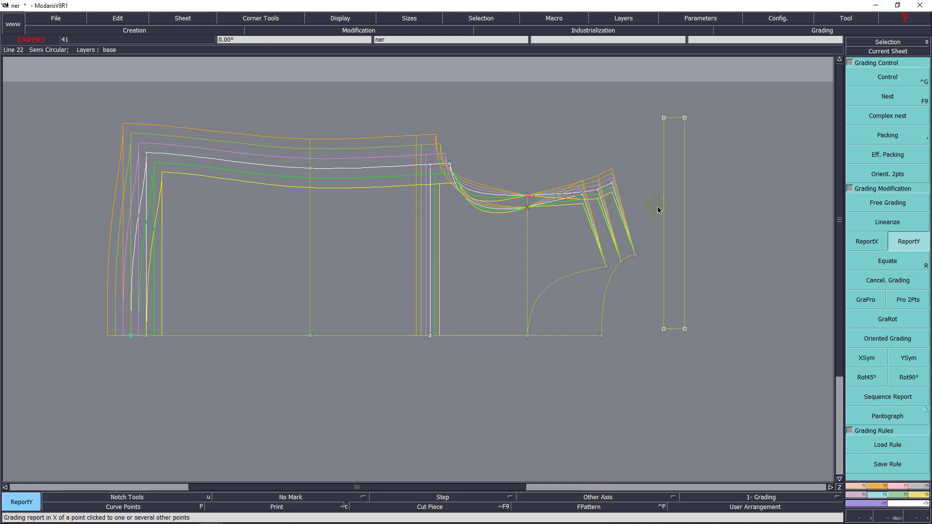
left_click(528, 196)
key("Home")
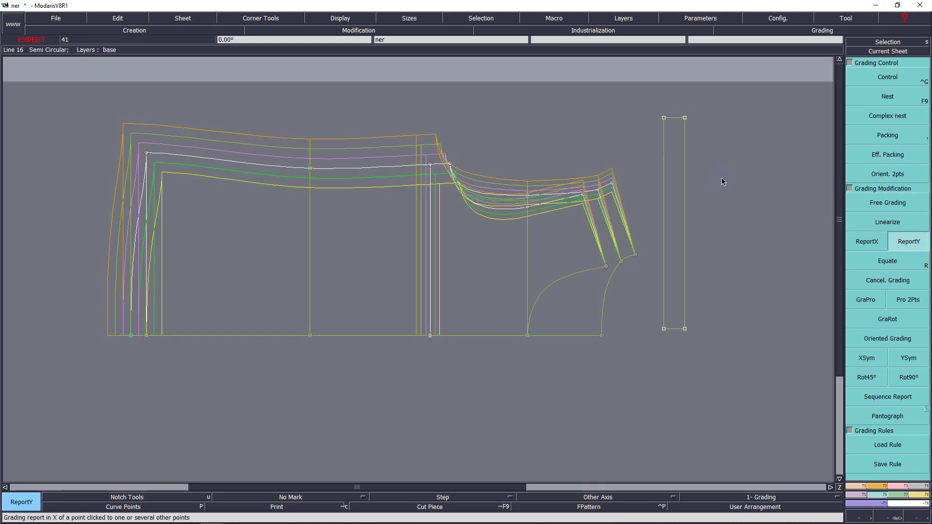
Check the graded neck width in the tech pack PDF and set the outermost shoulder line's neck-end ddy increment to 0.3 for every size interval.
key("Return")
left_click_drag(348, 110, 643, 356)
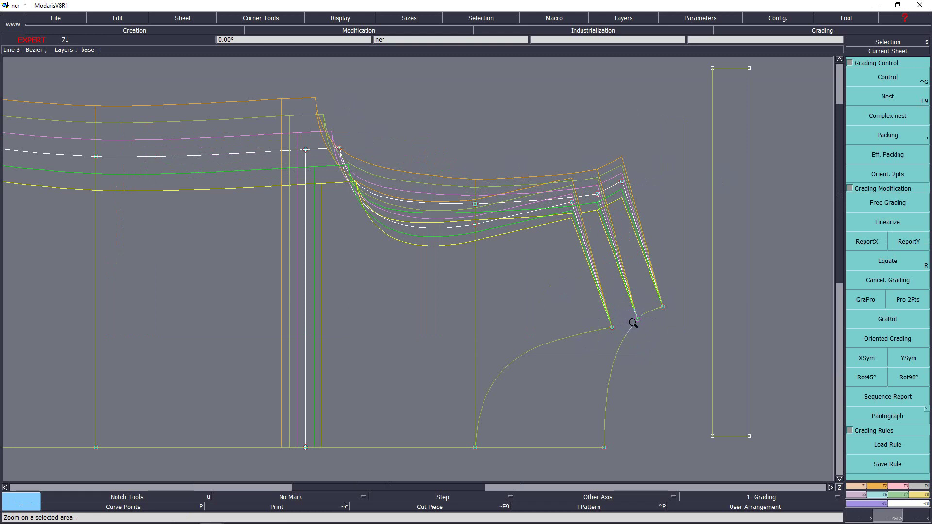
mouse_move(187, 520)
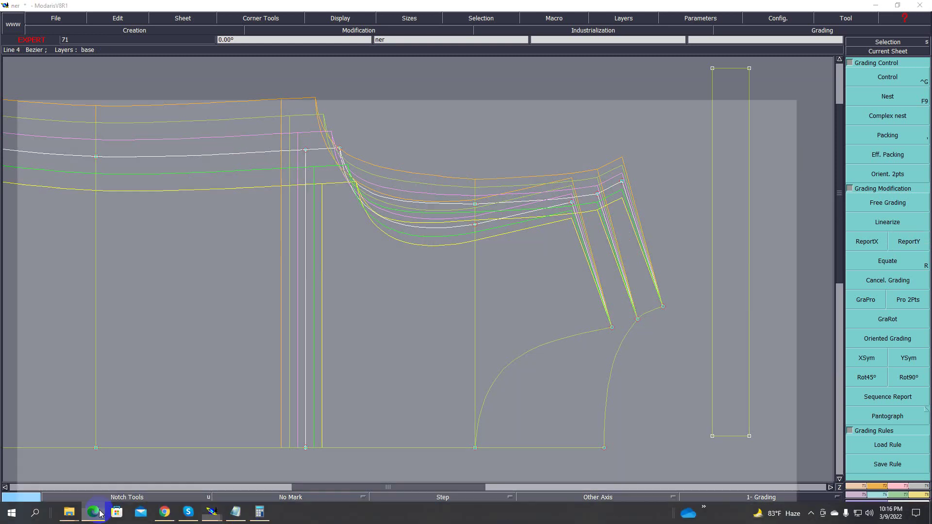
left_click(100, 513)
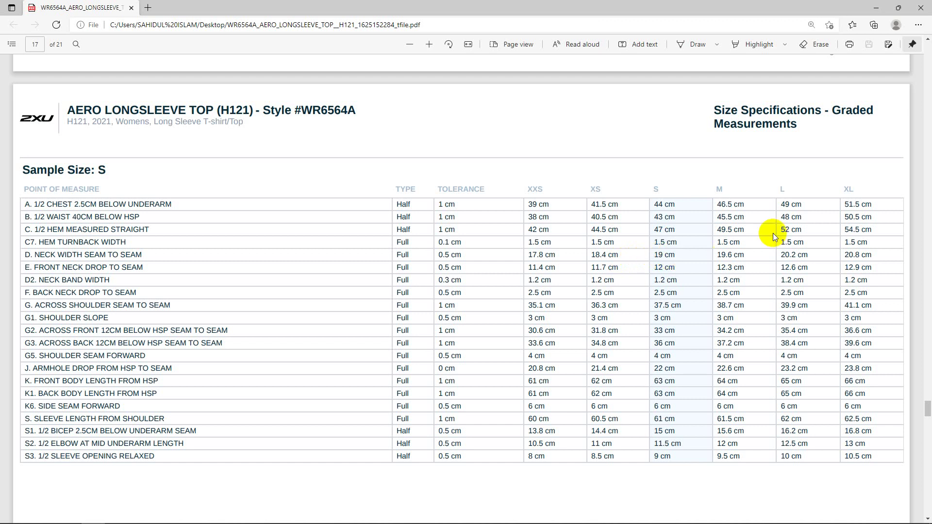
left_click(877, 8)
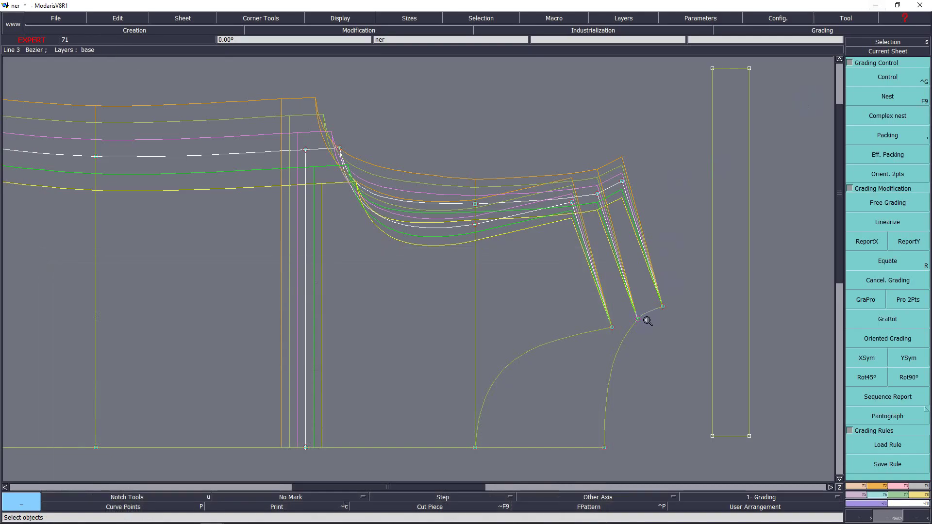
left_click(889, 80)
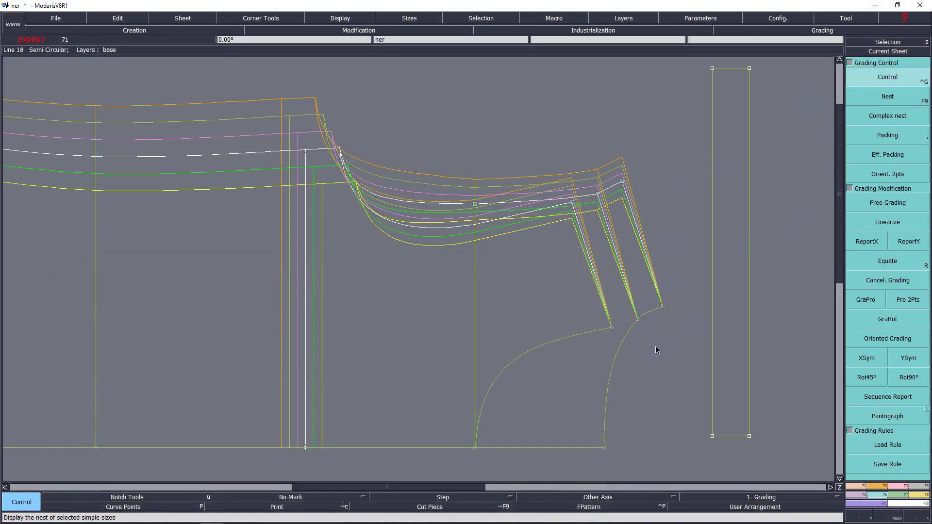
left_click(664, 307)
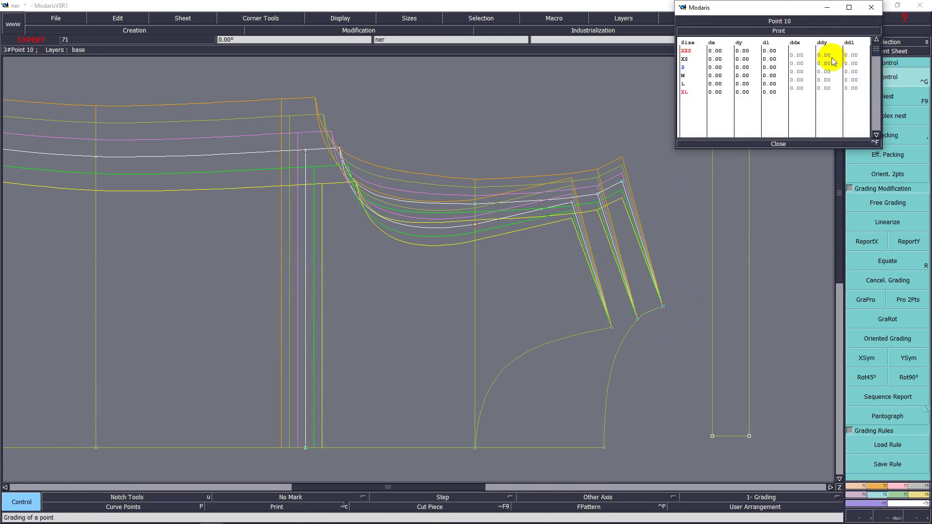
left_click_drag(829, 57, 827, 88)
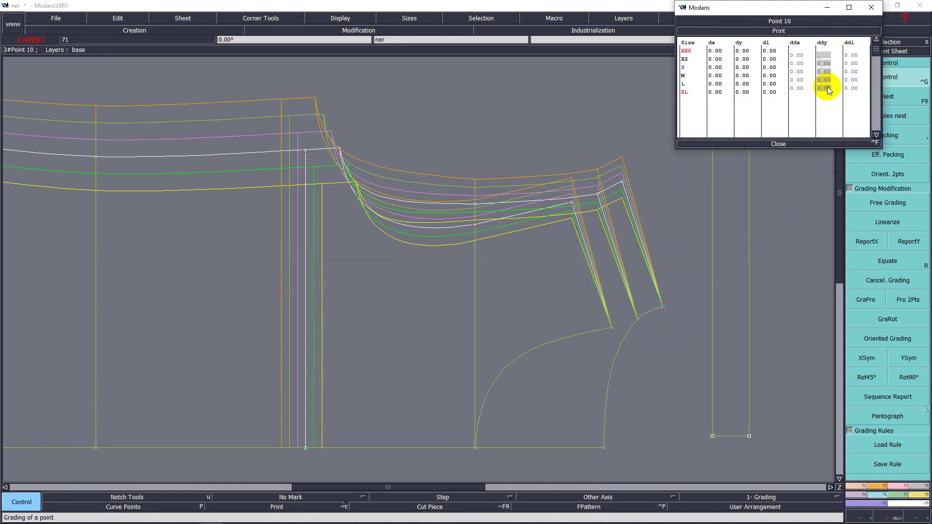
type(".3")
key("Return")
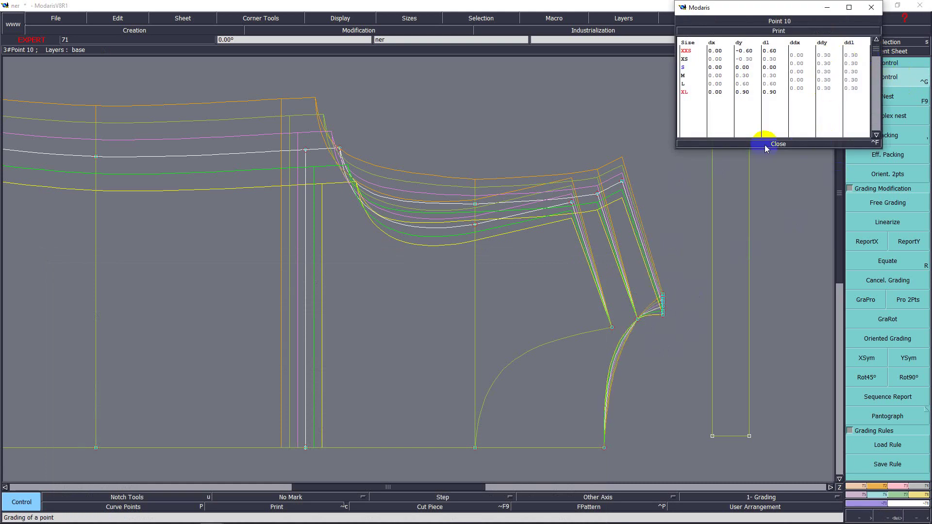
Copy the outermost shoulder line's neck-end Y grading to the neck ends of the other two shoulder lines with ReportY.
left_click_drag(584, 277, 662, 333)
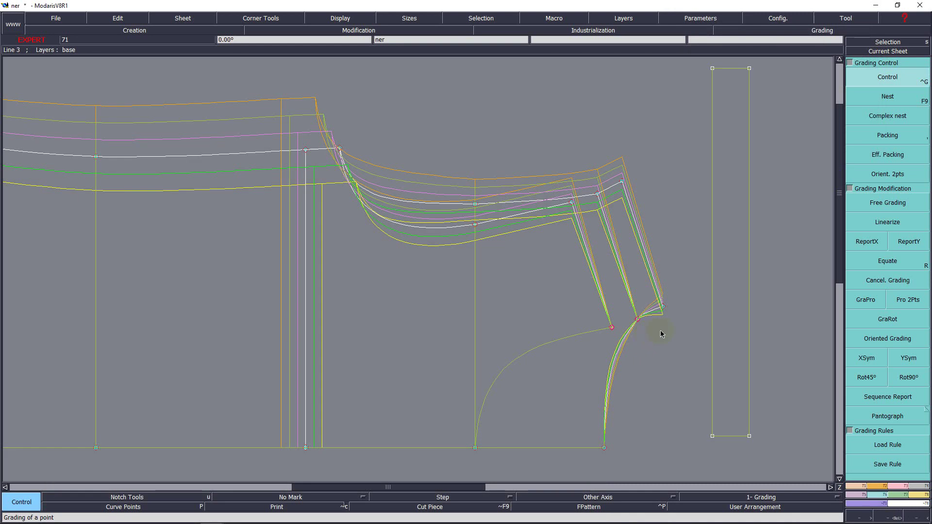
left_click(901, 228)
left_click(907, 240)
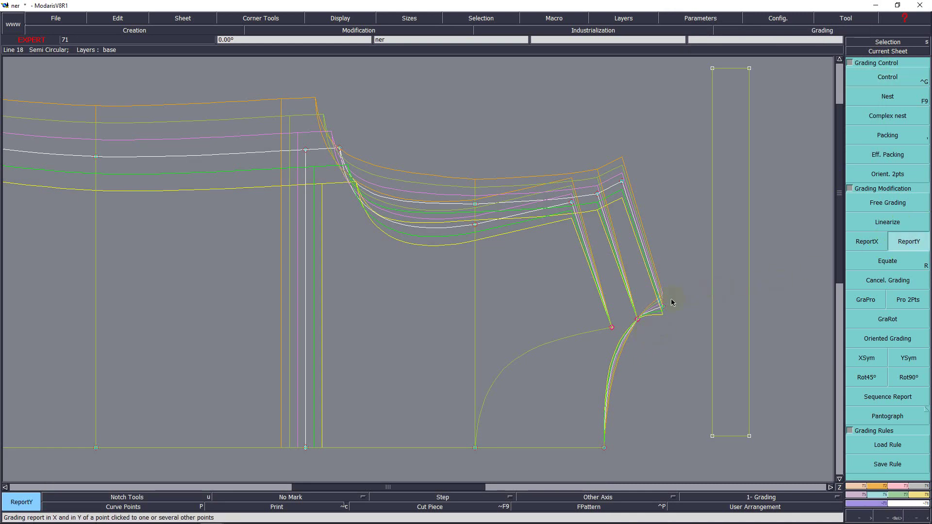
left_click(638, 319)
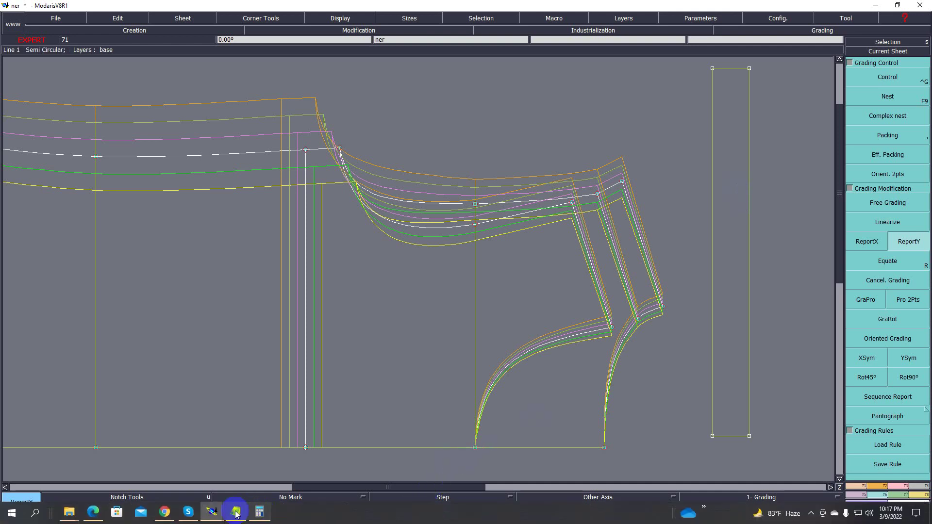
Check the graded front neck drop in the tech pack PDF.
left_click(92, 512)
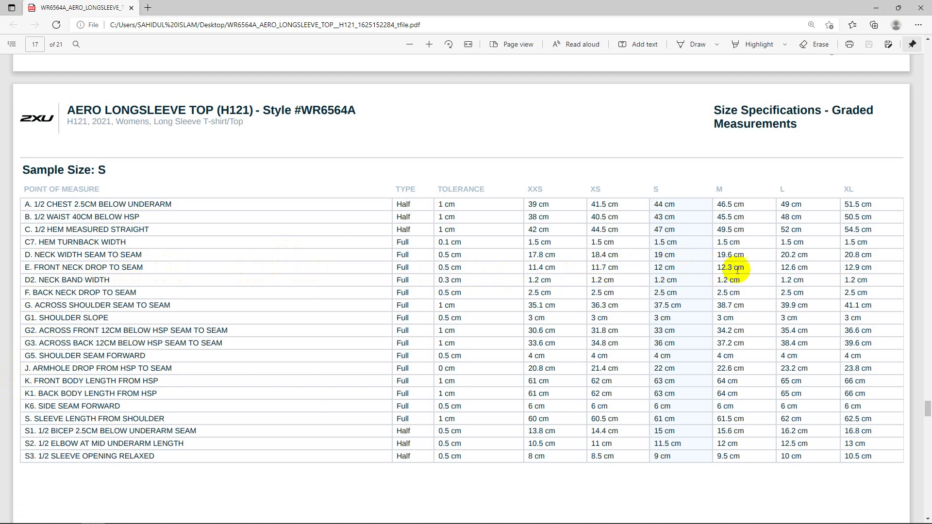
In Modaris, grade the front neckline's centre point with a ddx of -0.30 for every size break.
left_click(876, 7)
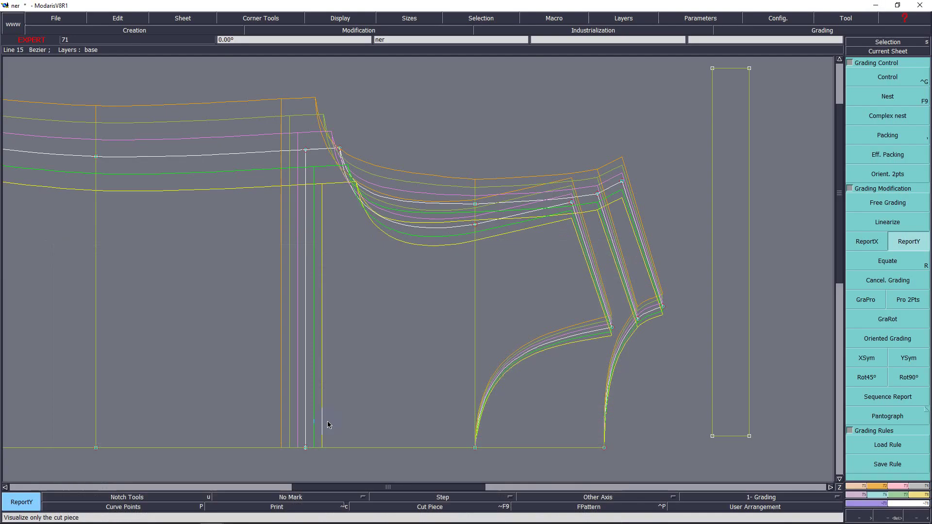
left_click(888, 78)
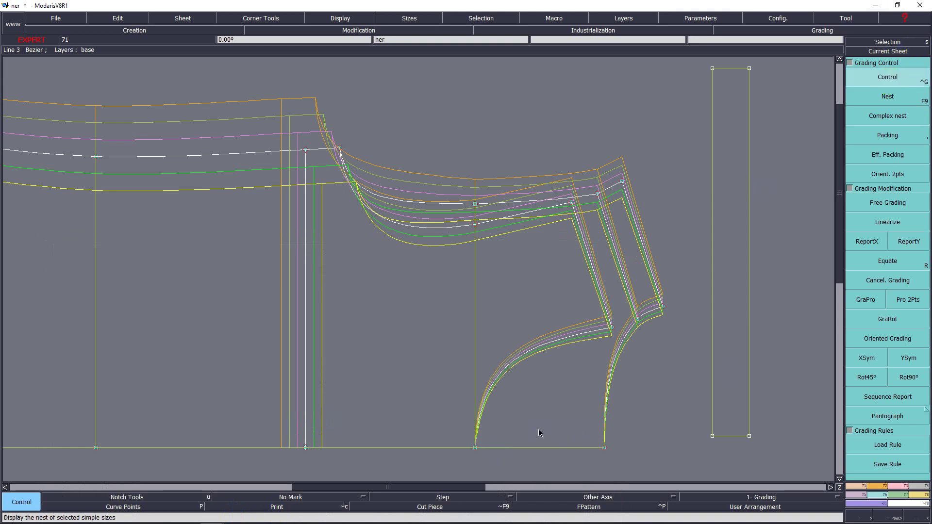
left_click(475, 448)
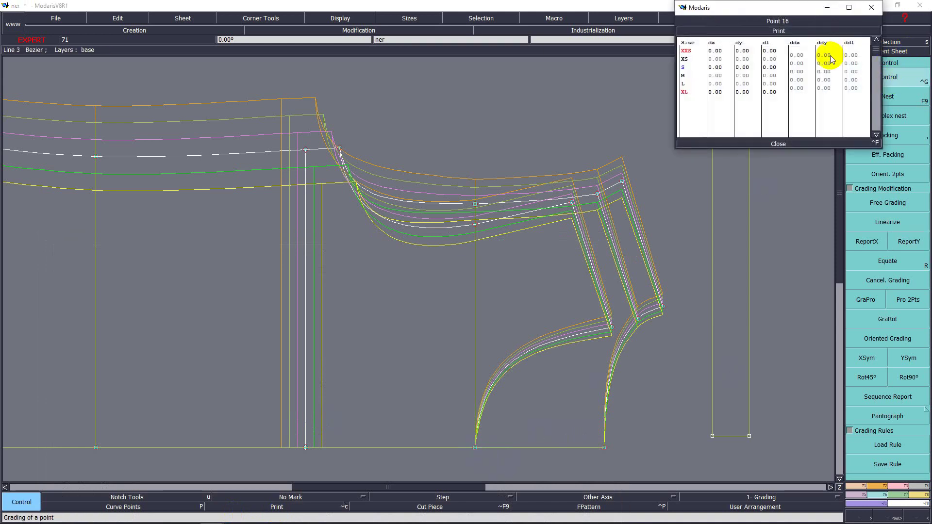
left_click_drag(827, 58, 824, 88)
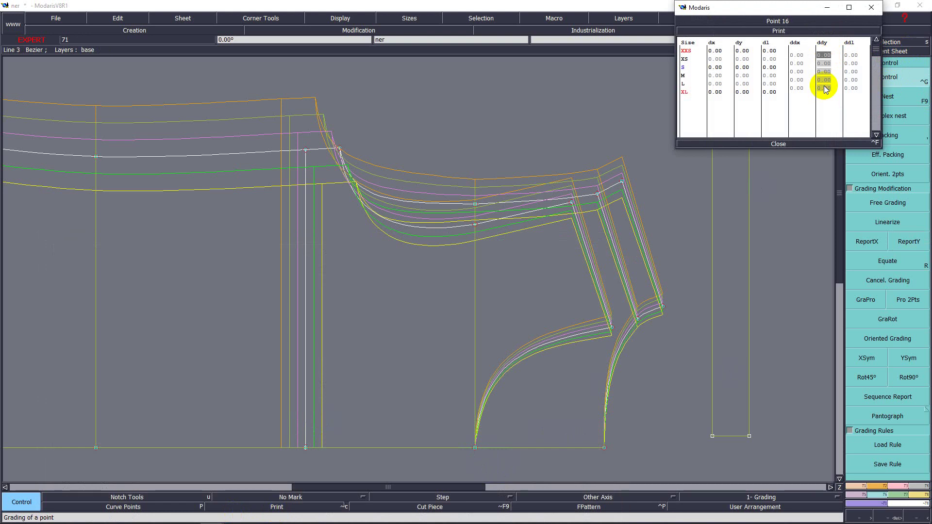
left_click_drag(797, 54, 800, 89)
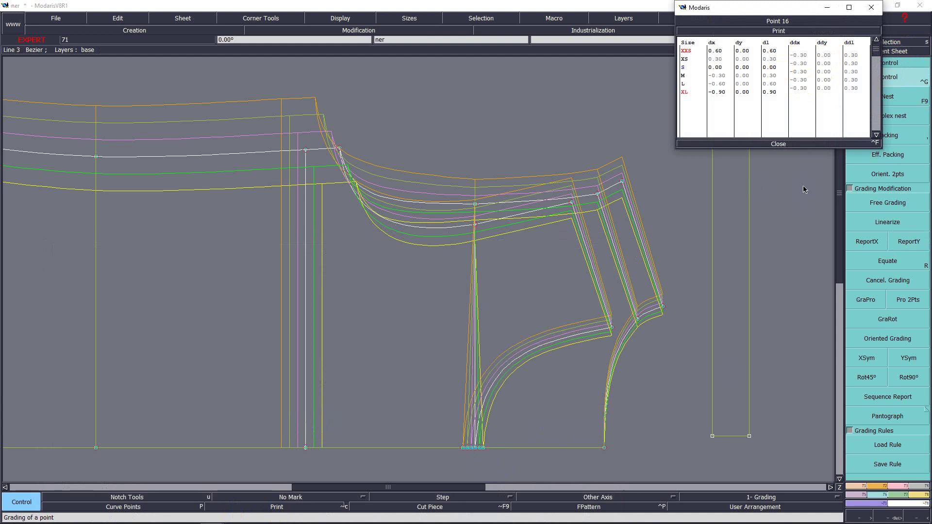
left_click(777, 144)
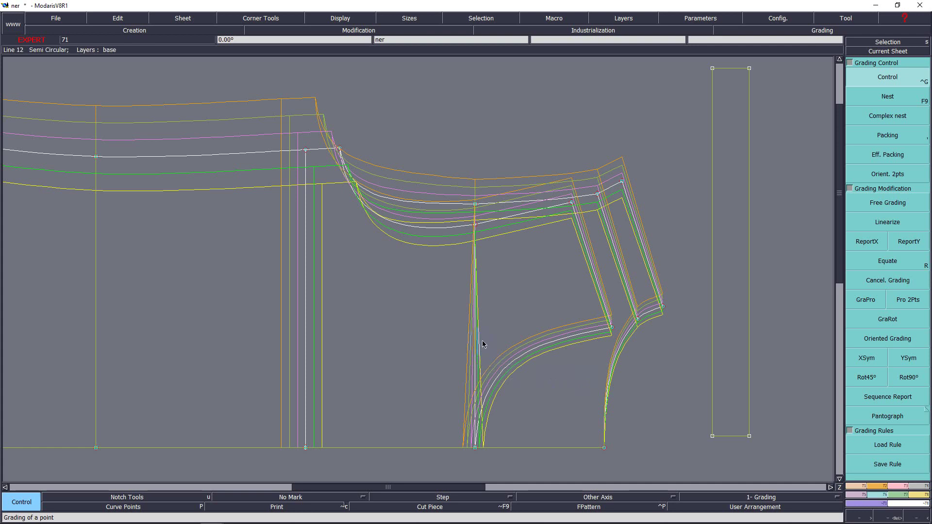
Delete the vertical construction line between the front neckline's centre point and the armhole, and redisplay the size nest.
key("F9")
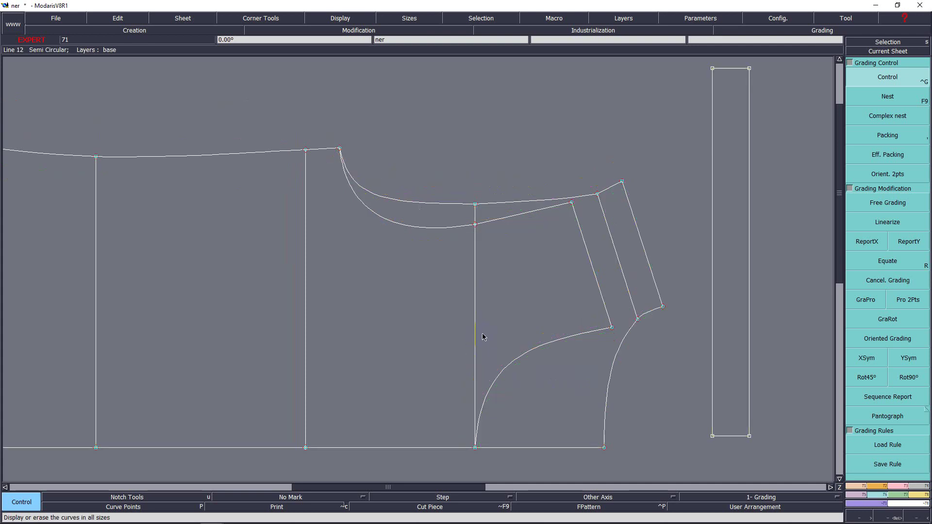
key("Delete")
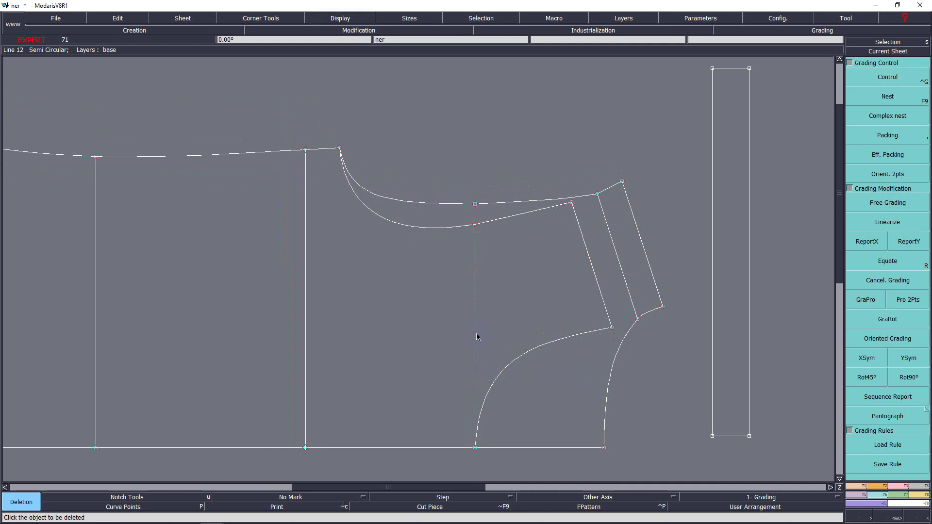
left_click(475, 335)
key("F9")
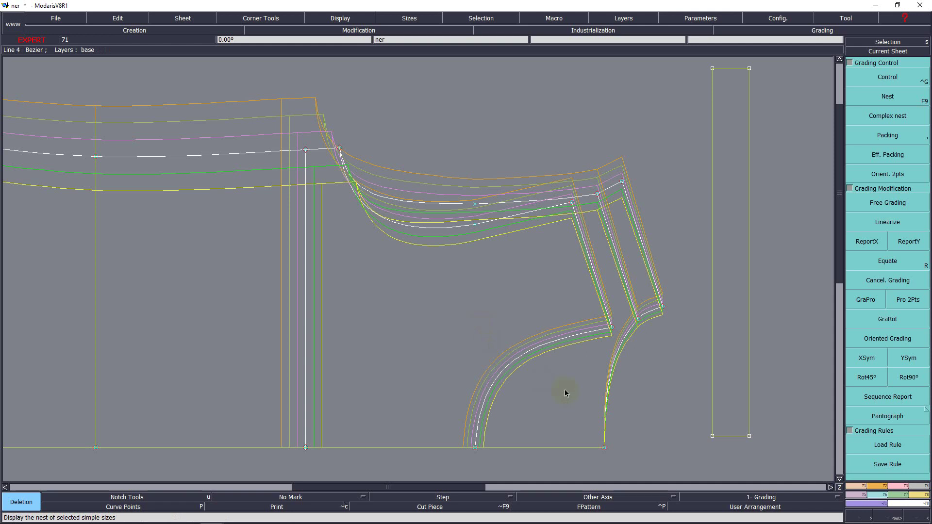
Consult the graded measurements table in the WR6564A tech pack PDF and return to the pattern in Modaris.
key("Home")
key("Return")
mouse_move(98, 146)
left_mouse_down()
mouse_move(300, 241)
mouse_move(388, 315)
left_mouse_up()
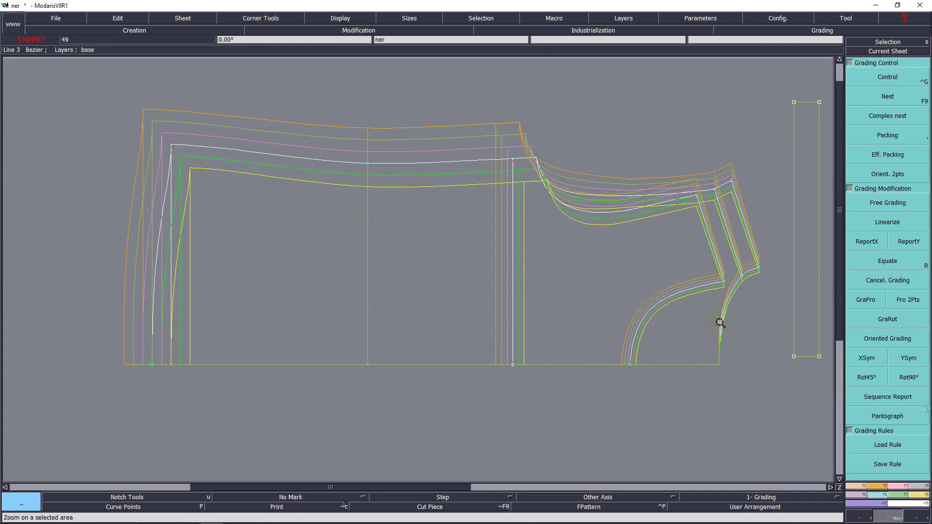
mouse_move(130, 517)
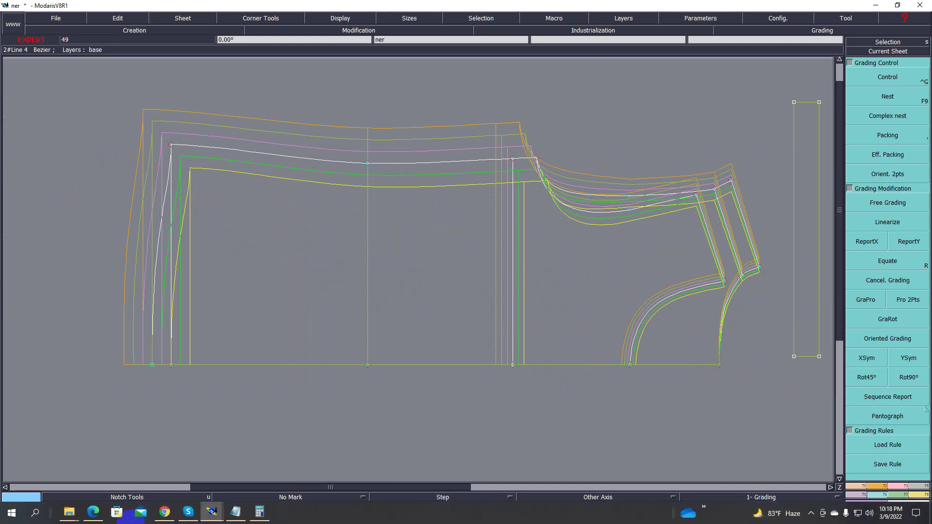
left_click(93, 512)
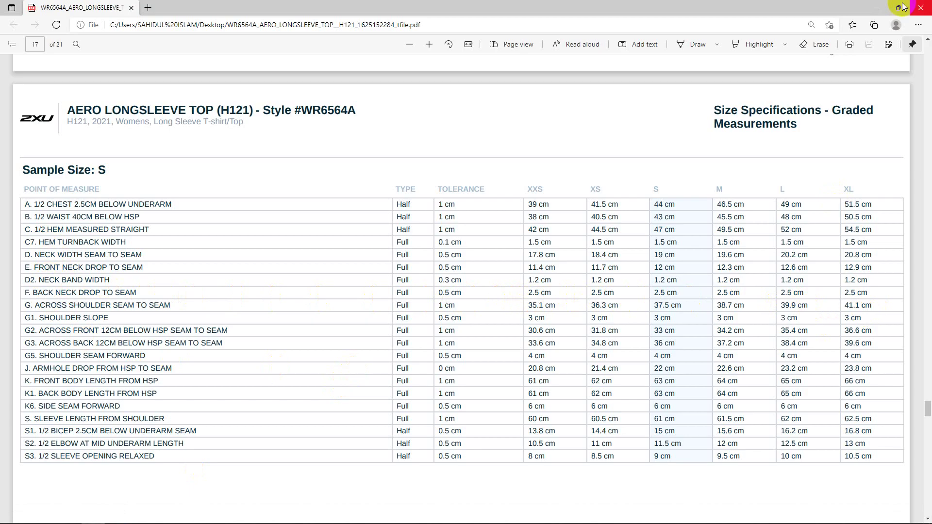
left_click(878, 7)
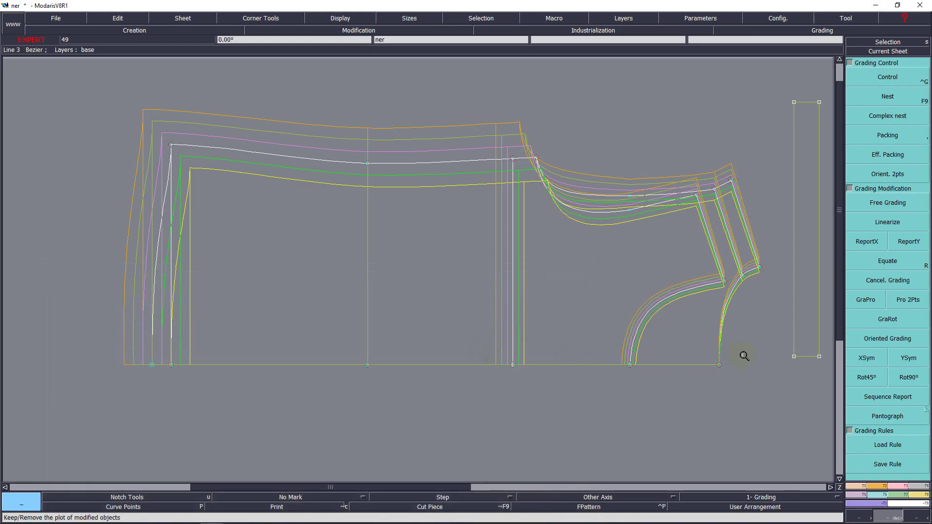
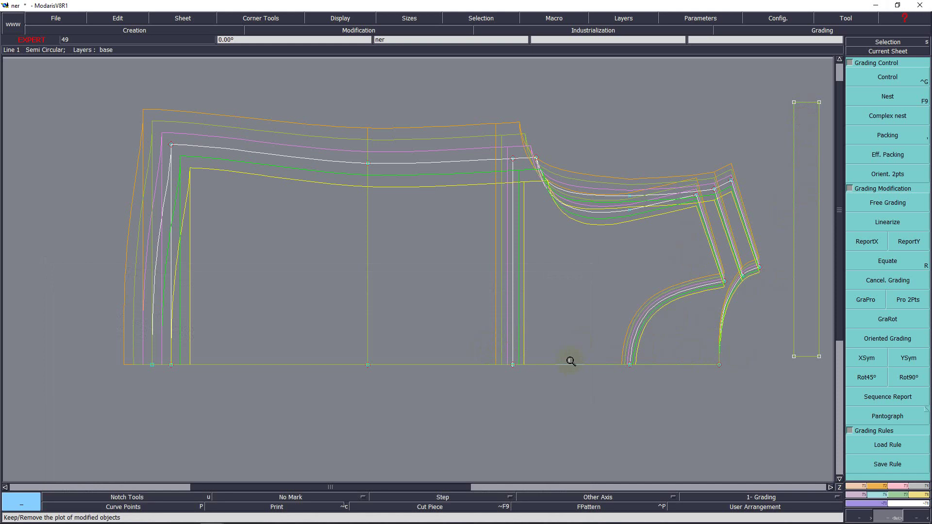
Create dynamic length measures on the front and back neckline curves and examine them in the measurement chart.
key("l")
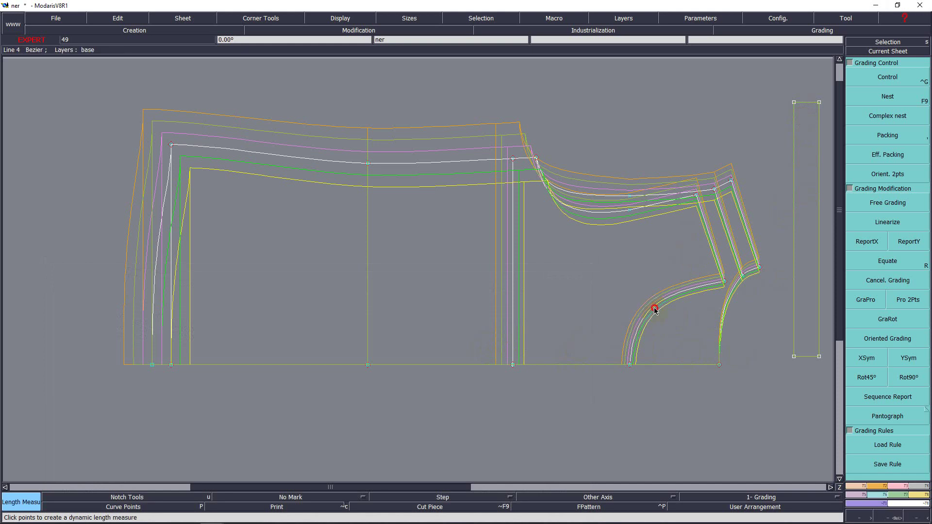
left_click(655, 310)
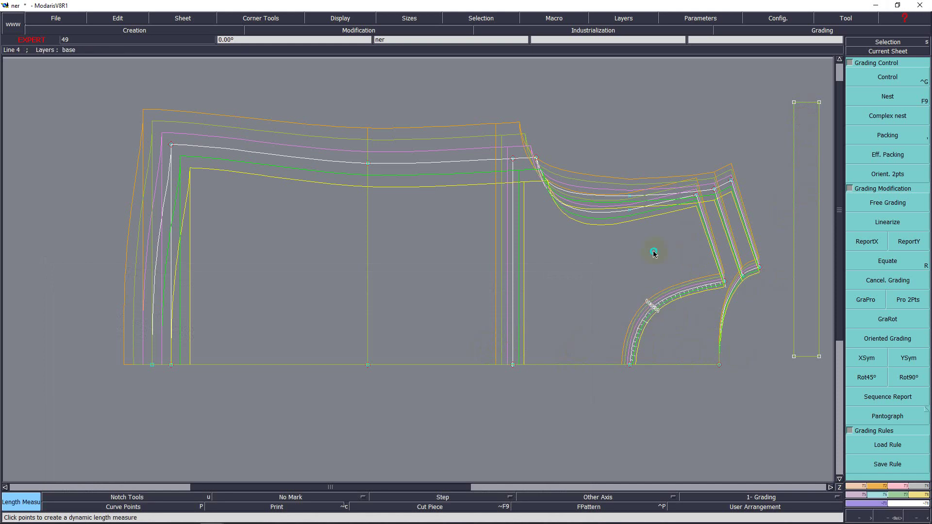
left_click(722, 253)
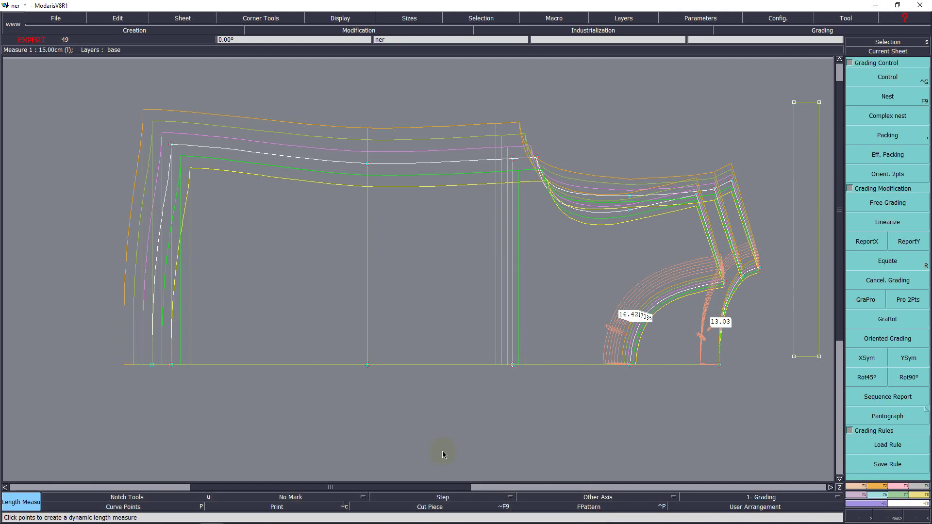
key("ctrl+m")
left_click(238, 106)
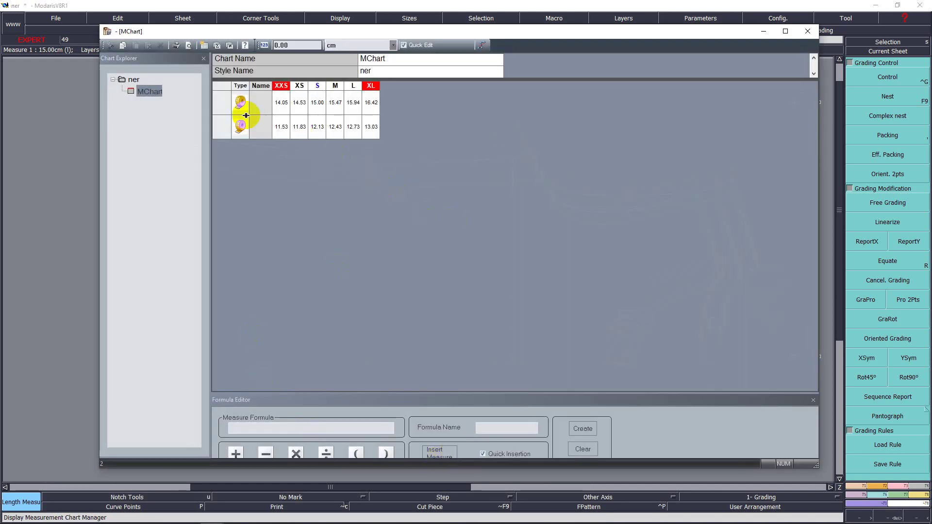
left_click(238, 105)
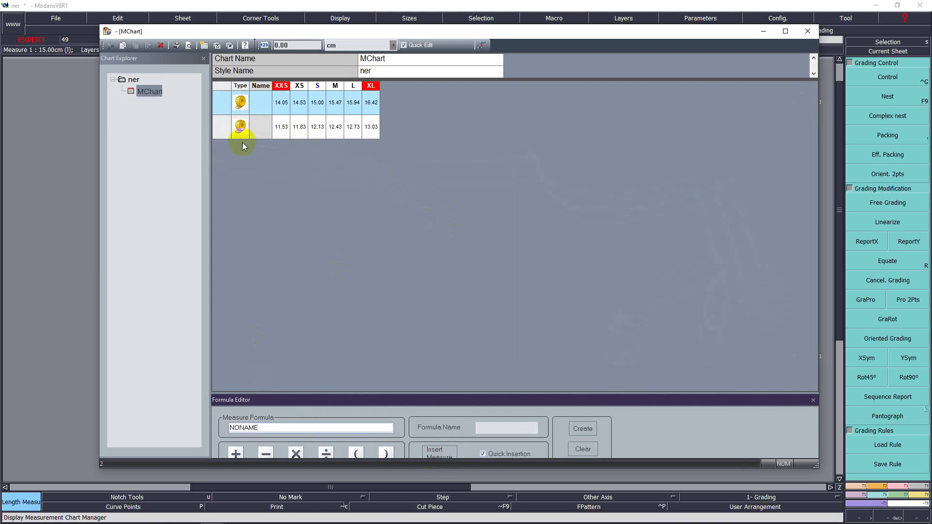
Delete the front and back neckline rows from the measurement chart and close it.
left_click(227, 107)
key("Delete")
left_click(226, 105)
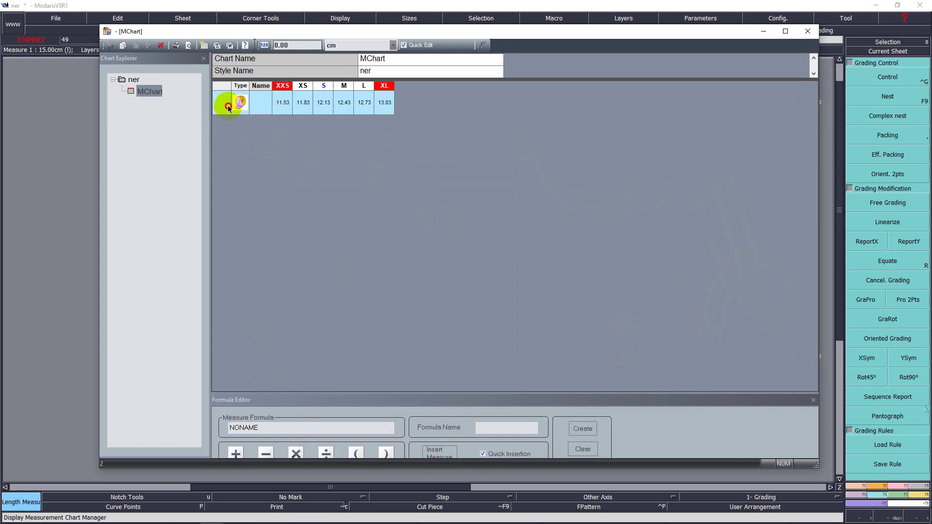
key("Delete")
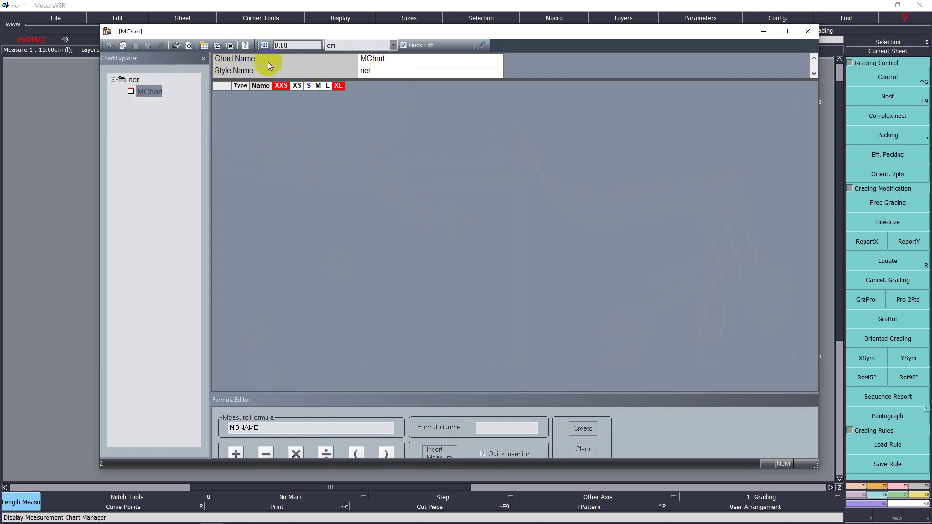
left_click(808, 32)
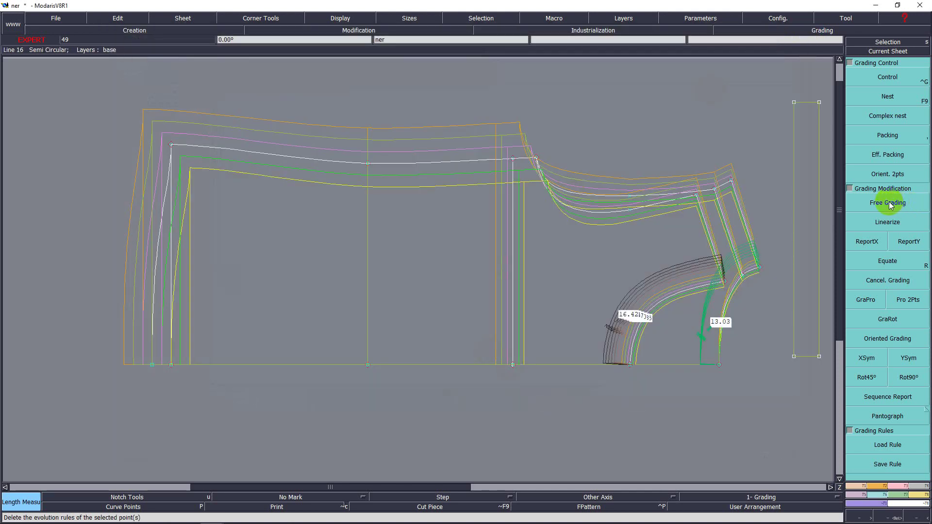
Display only the base size and delete the two dynamic length measures from the necklines.
key("F8")
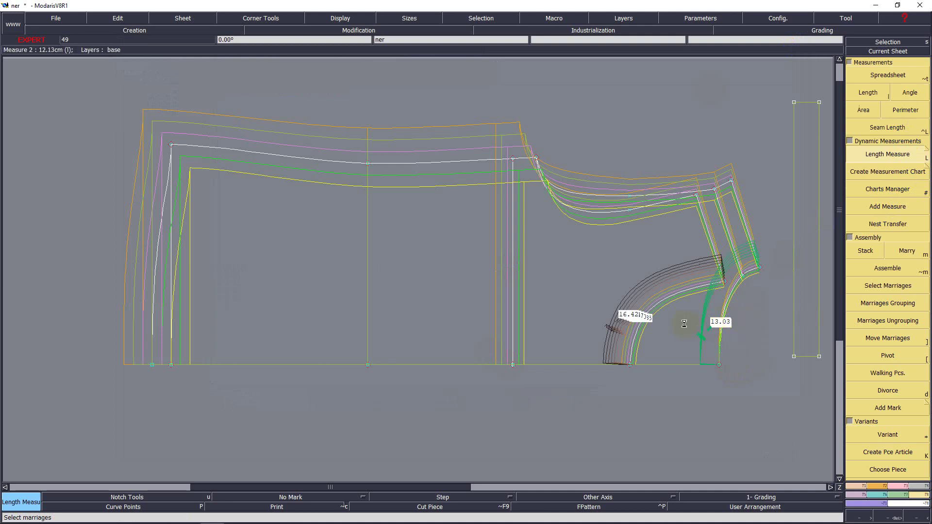
key("F12")
key("Delete")
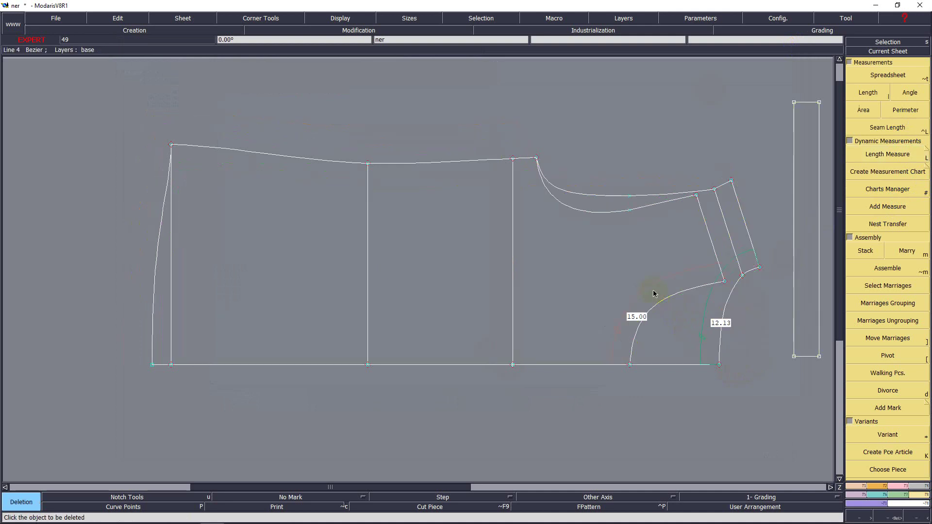
left_click(655, 289)
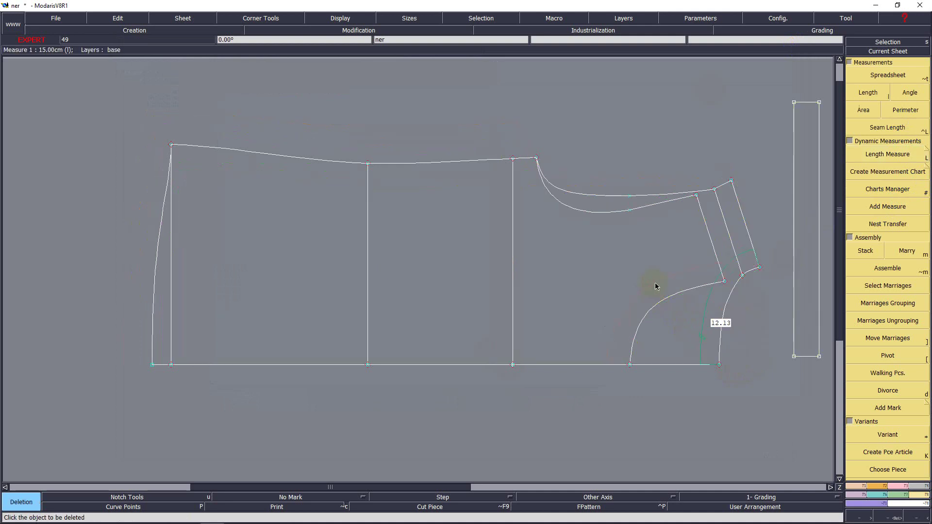
left_click(702, 326)
Measure the front and back neckline lengths with only the base size displayed, and empty the measurement table.
key("l")
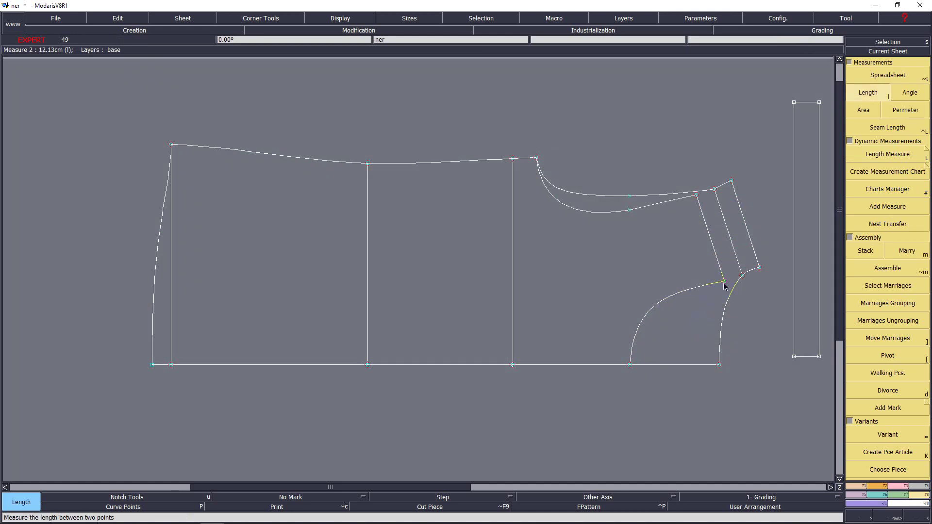
left_click(724, 282)
left_click(633, 365)
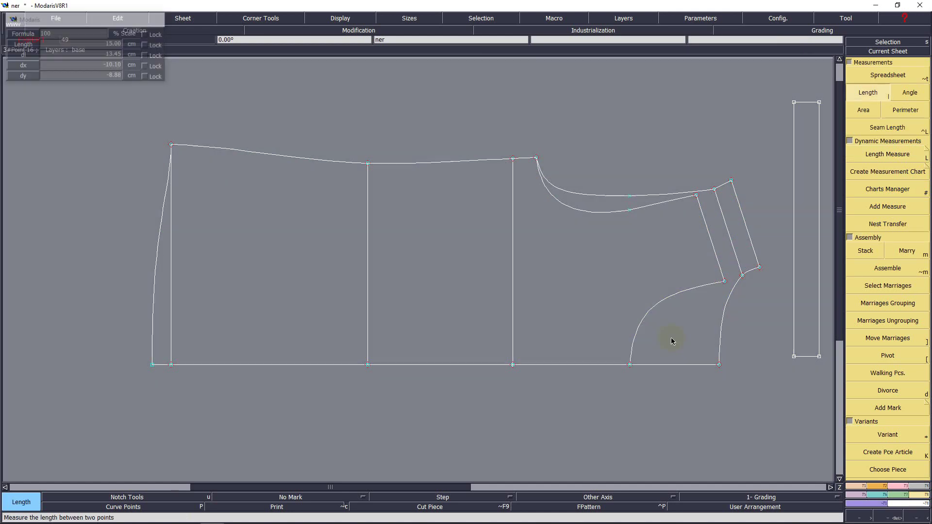
left_click(759, 267)
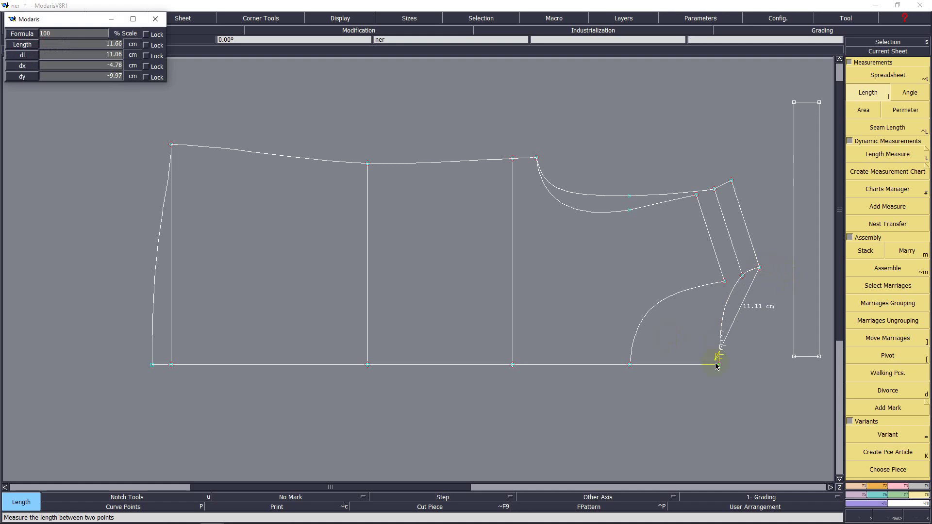
left_click(720, 364)
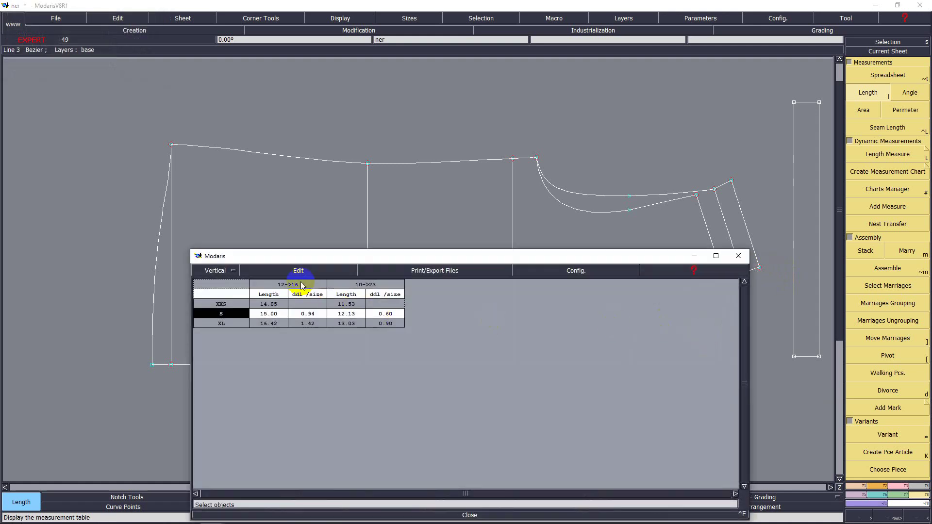
left_click(298, 270)
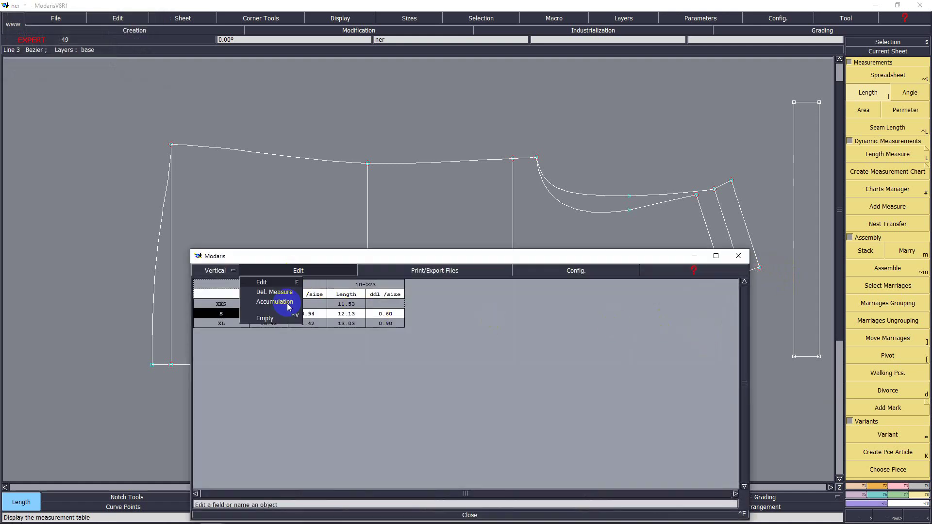
left_click(272, 318)
Display the nest of all sizes and measure the front and back neckline lengths between their end points.
key("F10")
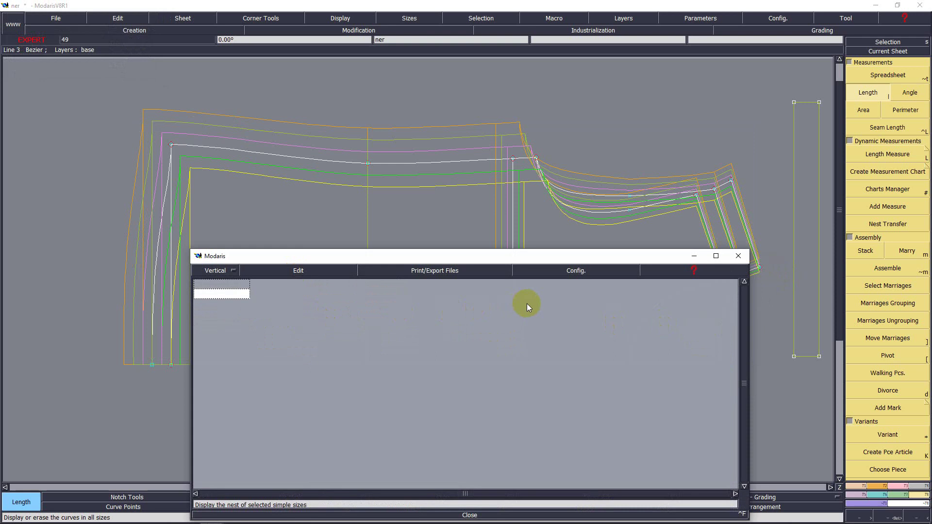
left_click_drag(558, 255, 552, 419)
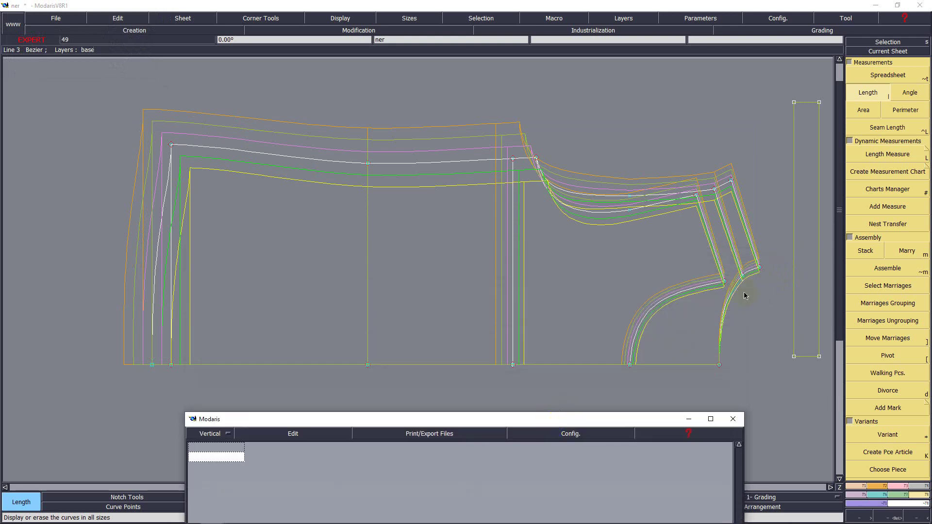
left_click(725, 282)
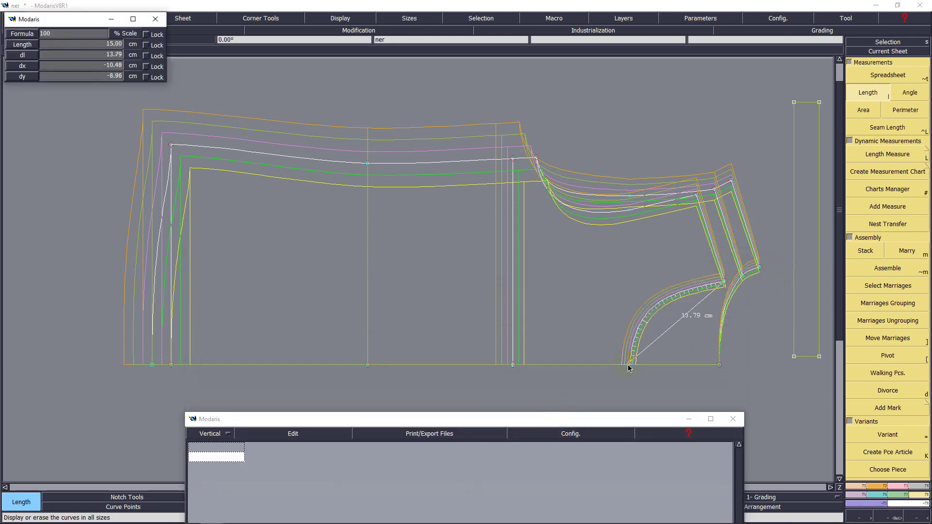
left_click(630, 365)
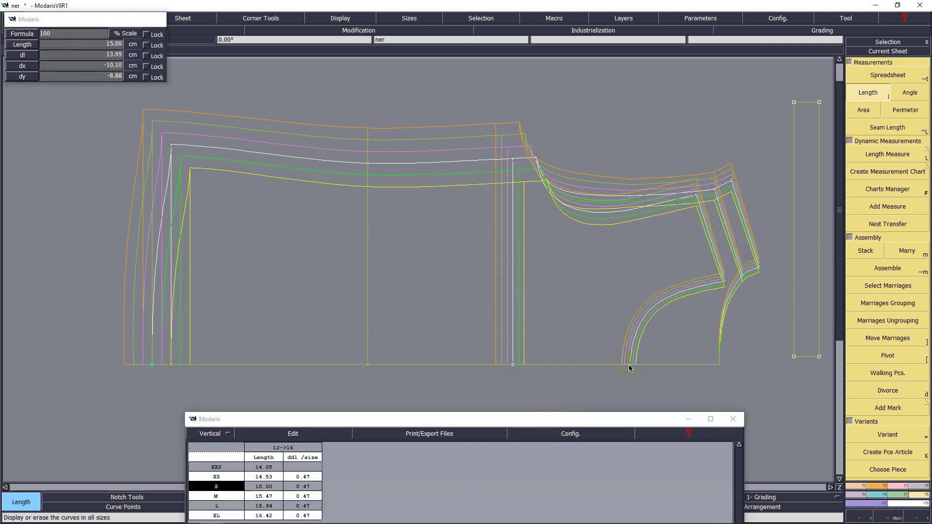
left_click(760, 267)
left_click(720, 365)
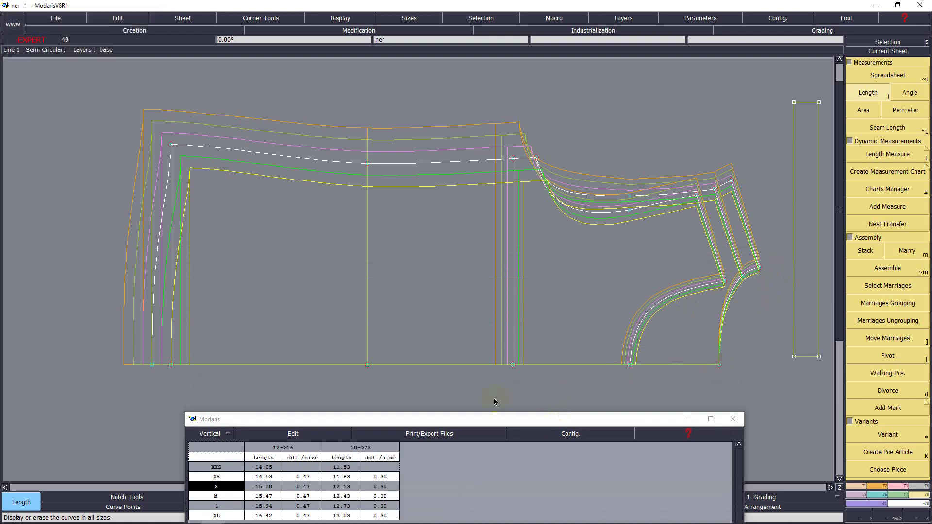
Add the accumulated total of the front and back neckline lengths to the measurement table, and minimize the table.
left_click(472, 420)
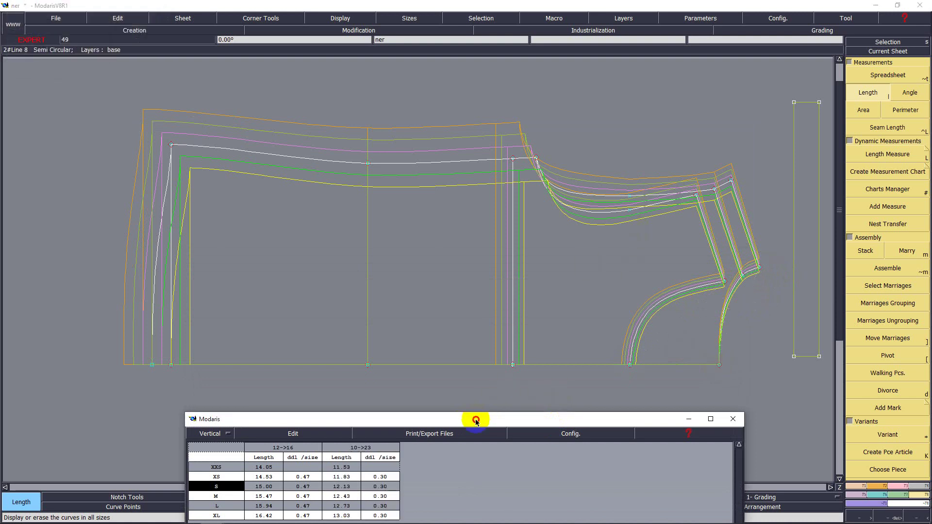
left_click_drag(474, 416, 631, 235)
left_click(456, 253)
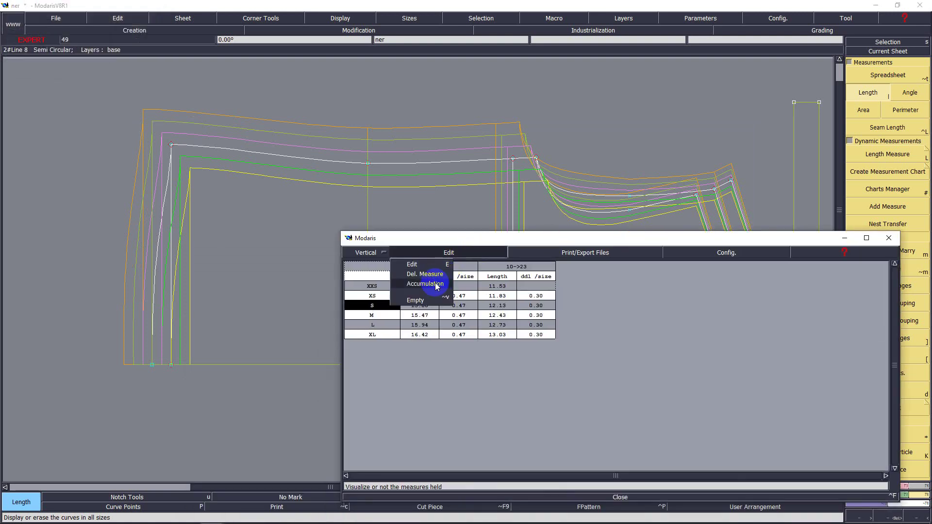
left_click(435, 284)
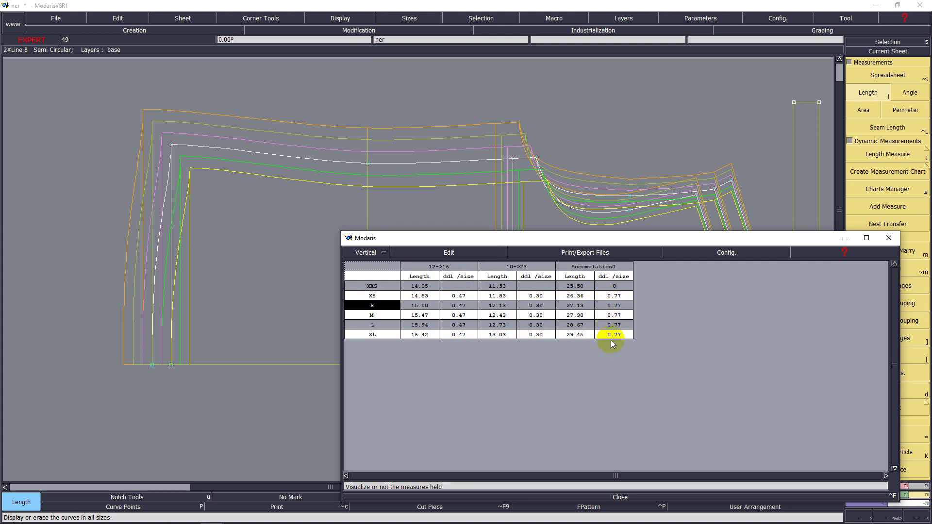
left_click(844, 238)
Grade the neckband strip's upper outer corner with a ddy of .77 for every size interval.
left_click_drag(772, 86, 840, 122)
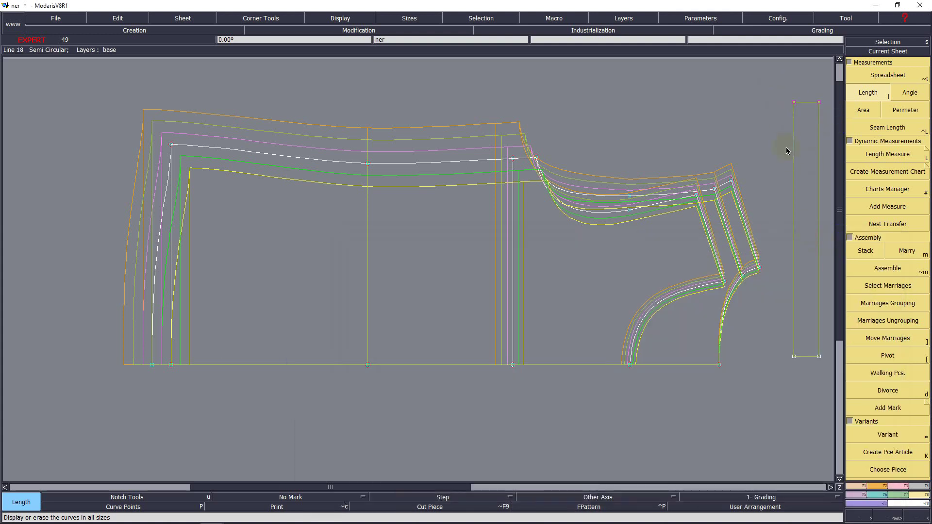
key("ctrl+g")
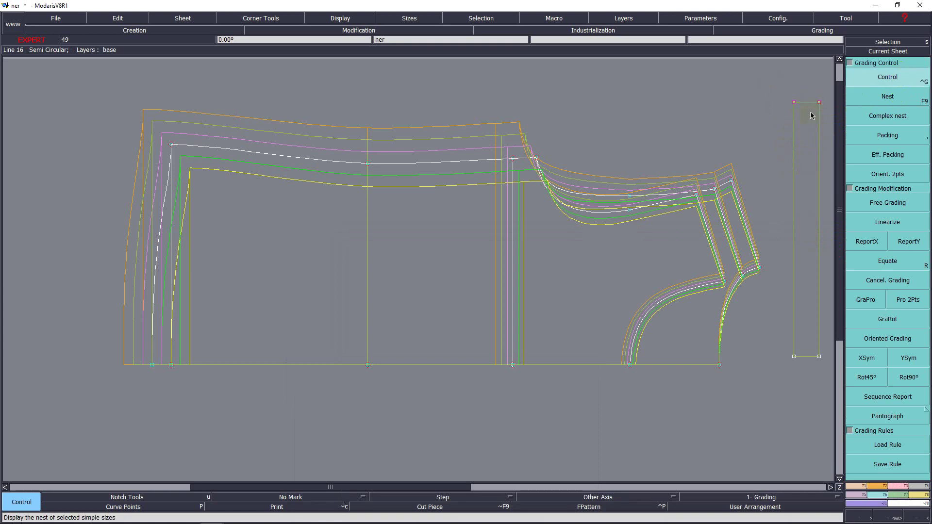
left_click(815, 105)
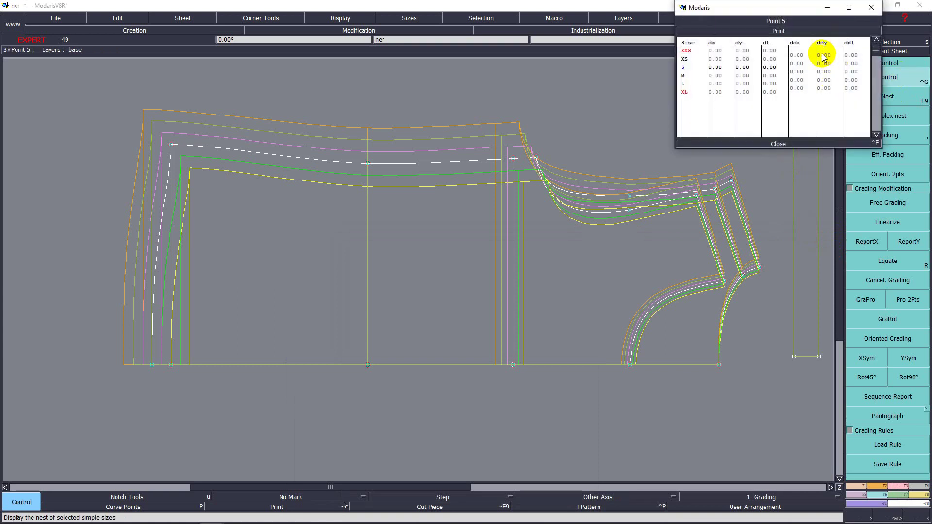
left_click_drag(824, 57, 823, 93)
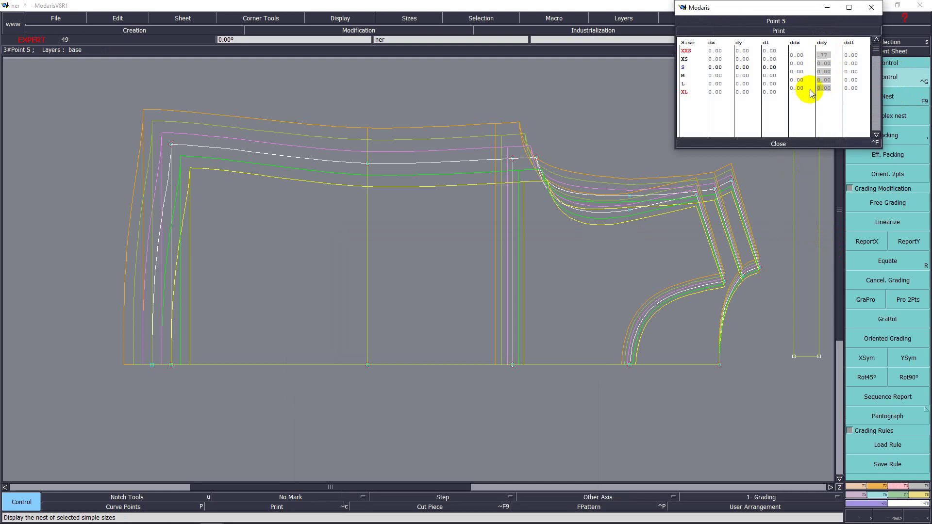
key("Return")
left_click(778, 144)
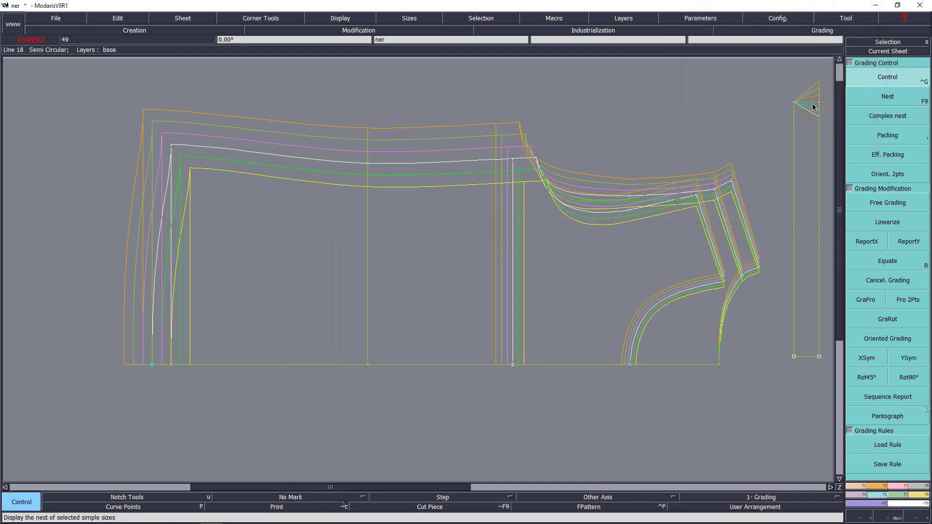
Copy the Y grading of the neckband's graded corner to its other upper corner with ReportY.
left_click(908, 240)
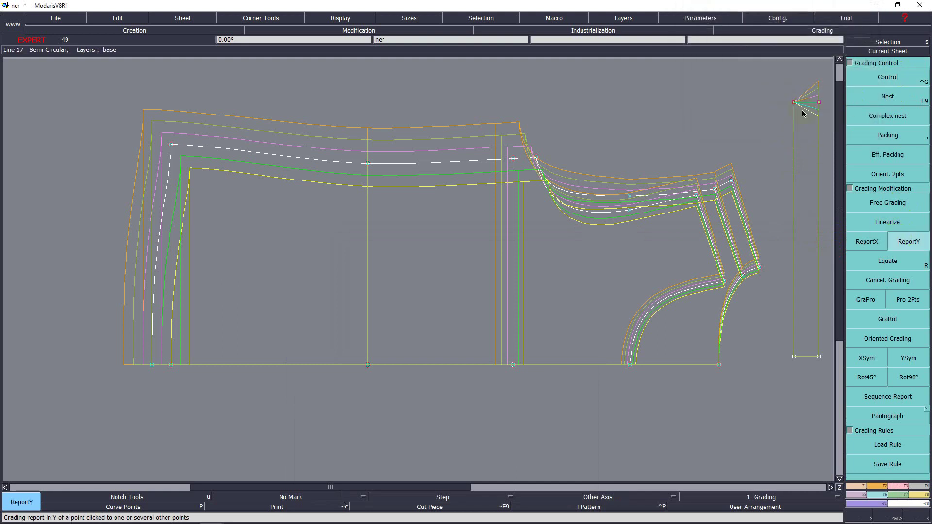
left_click(818, 103)
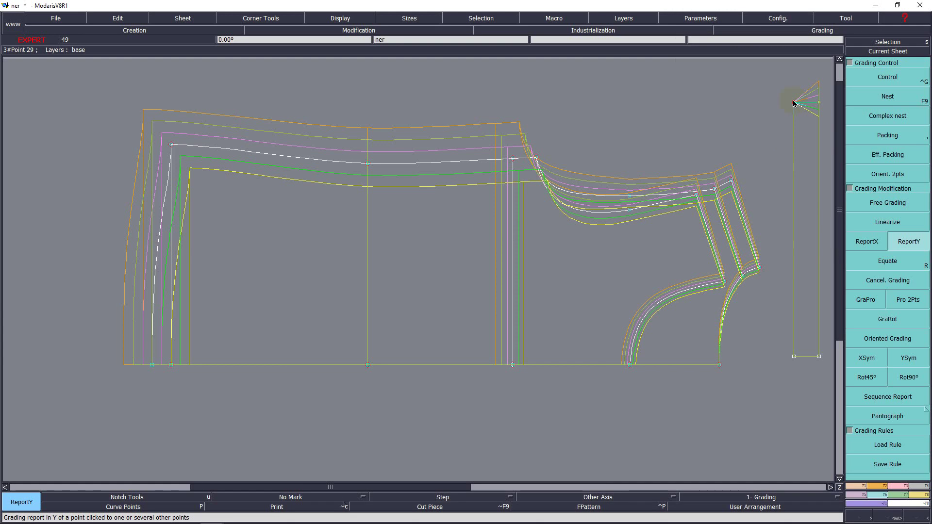
left_click(794, 102)
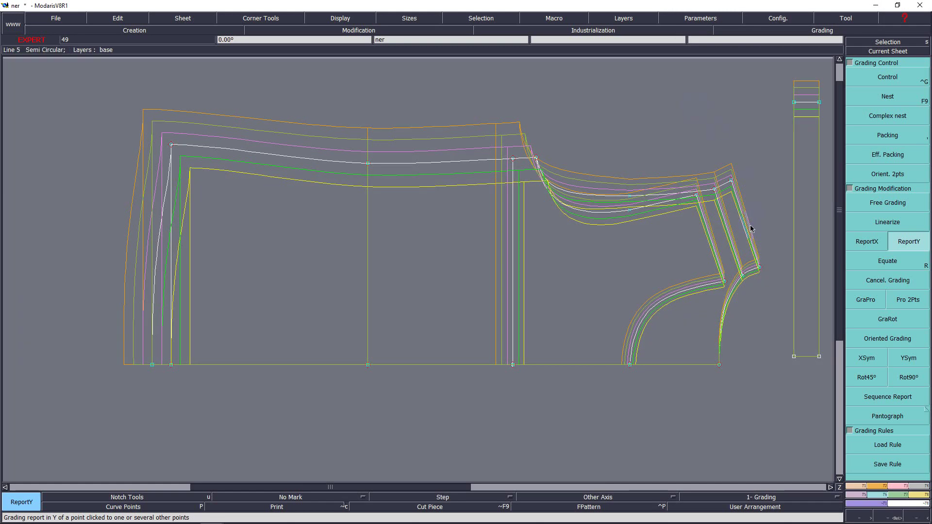
Focus on the sleeve piece and review the sleeve measurements for all sizes in the tech pack PDF in the browser.
key("Home")
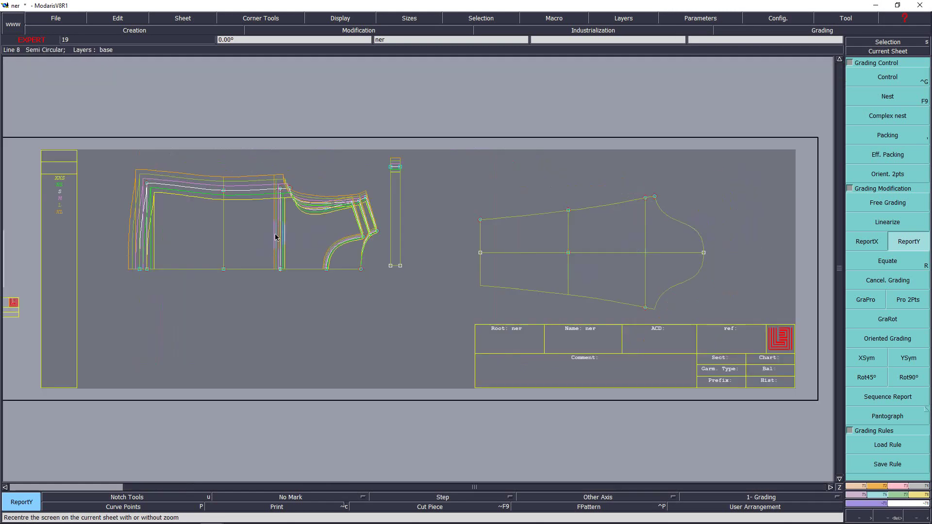
key("Return")
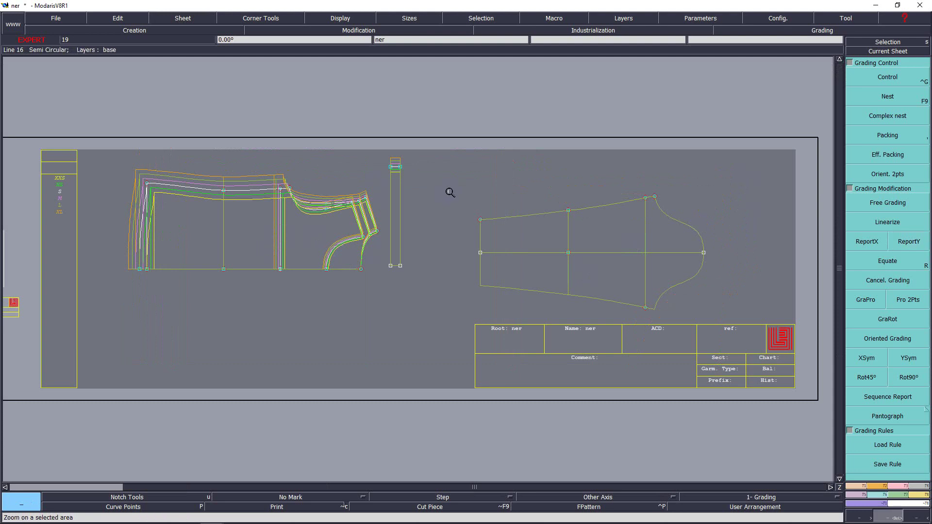
left_click_drag(633, 286, 700, 329)
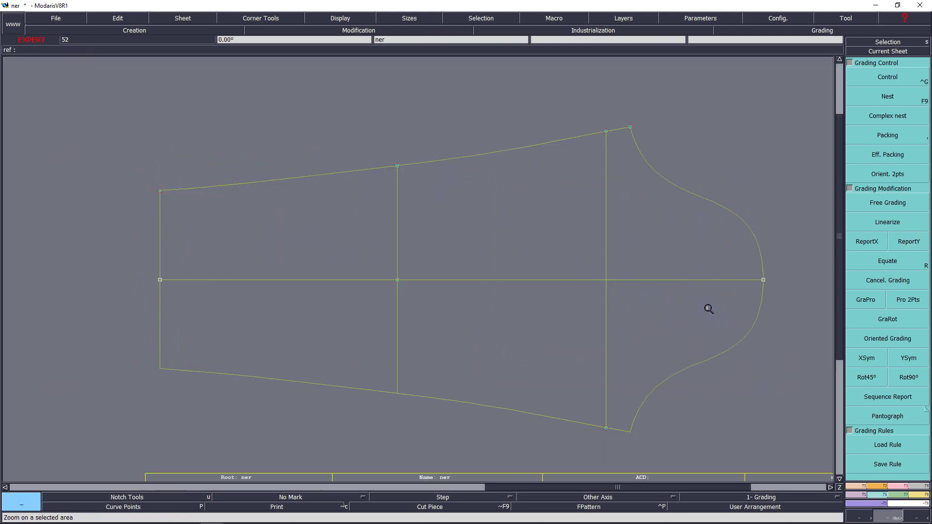
left_click(197, 505)
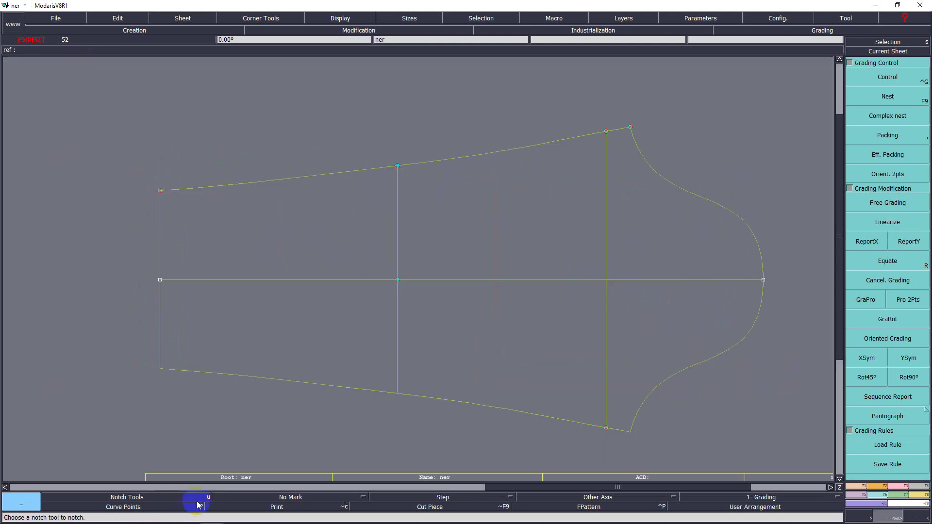
mouse_move(161, 514)
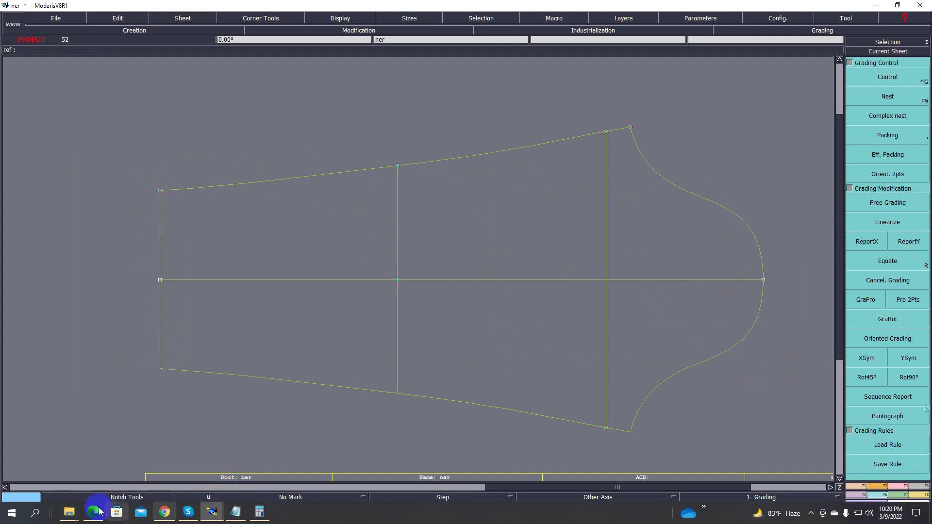
left_click(95, 512)
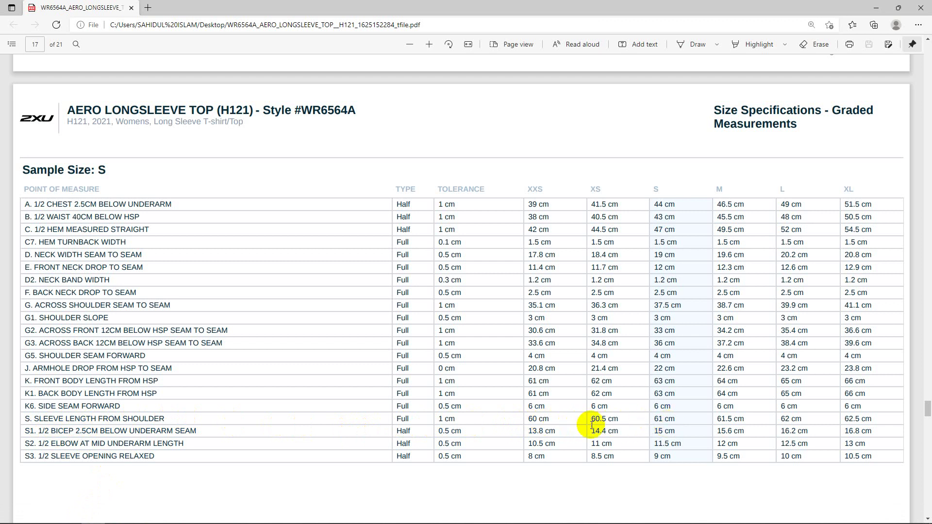
left_click(876, 8)
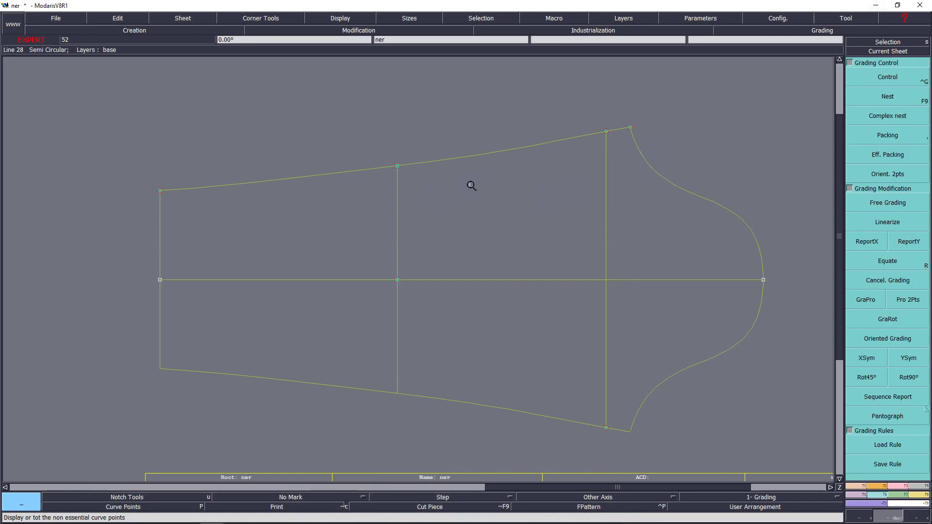
Grade the upper corner of the sleeve opening with a ddx of -0.50 for every size interval.
left_click(888, 78)
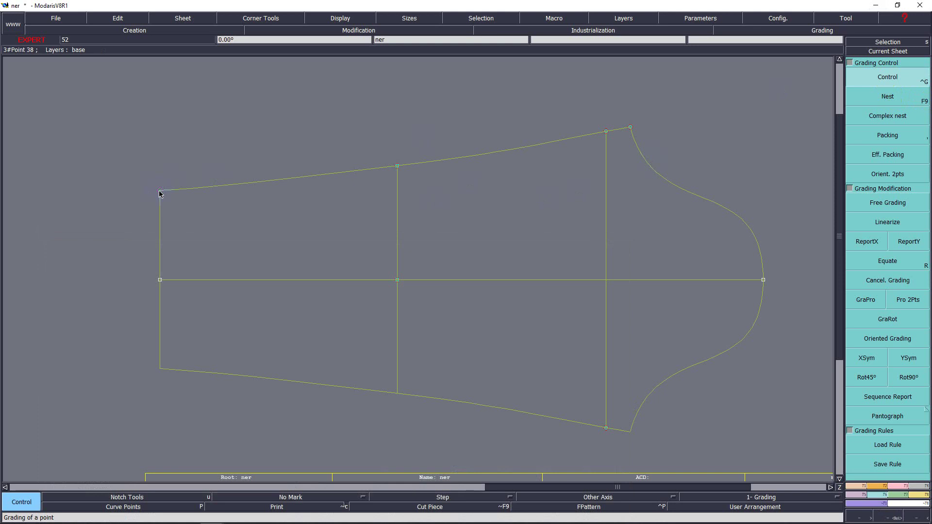
left_click(160, 191)
left_click_drag(822, 55, 801, 86)
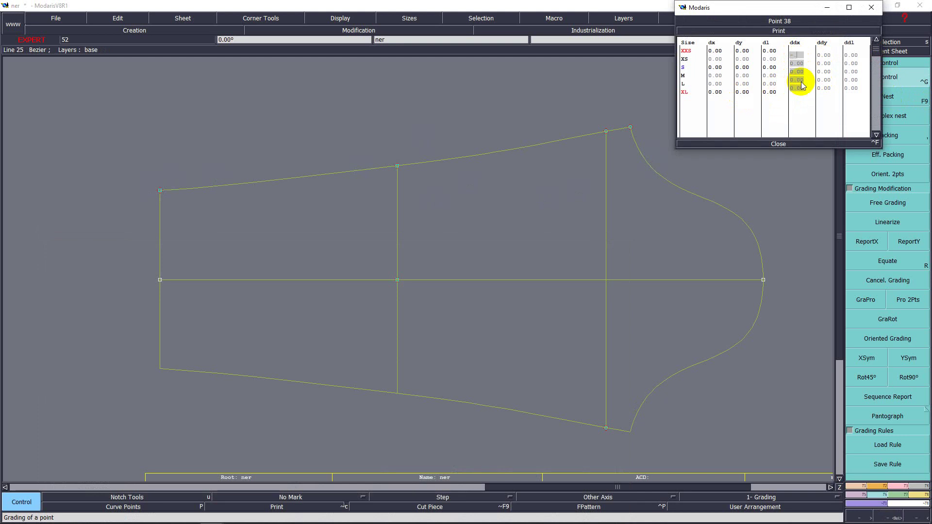
key("Return")
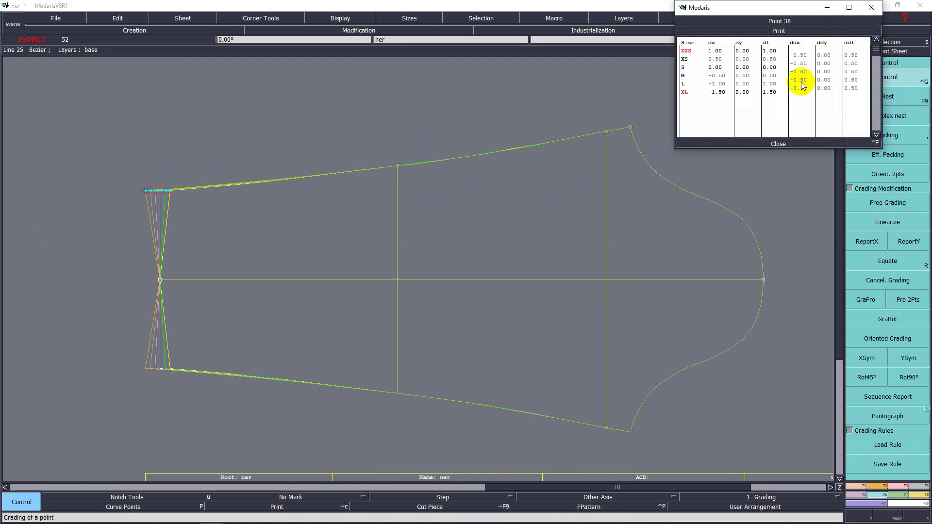
left_click(777, 143)
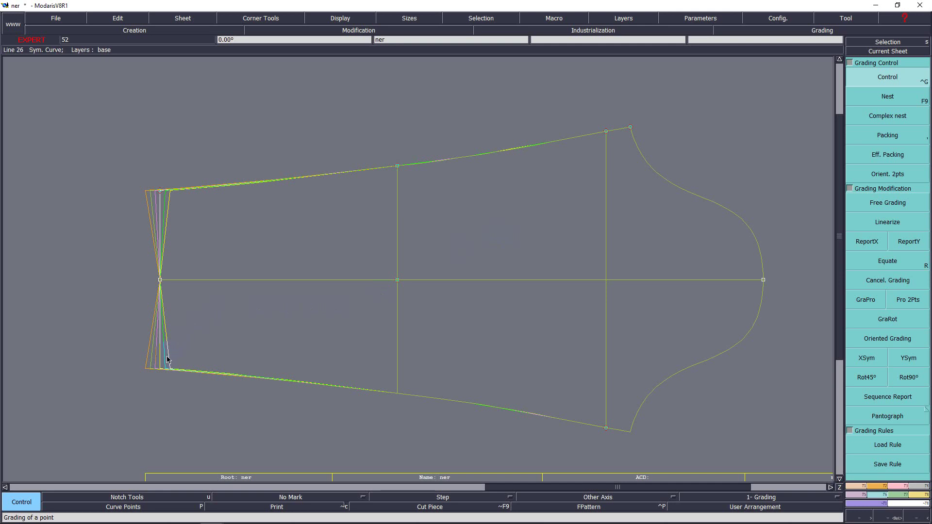
Show only the base size, replace the sleeve opening edge with a straight line between its two corners, and redisplay the nest.
key("F9")
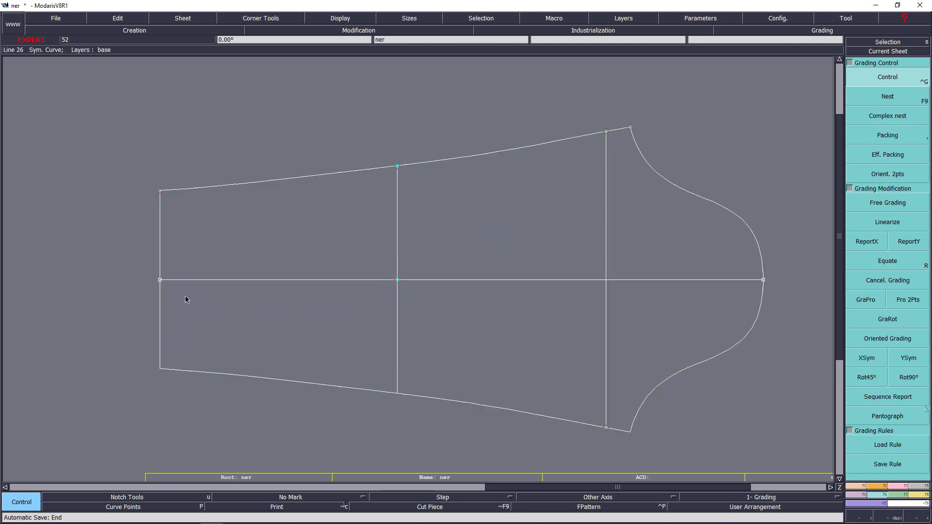
key("Delete")
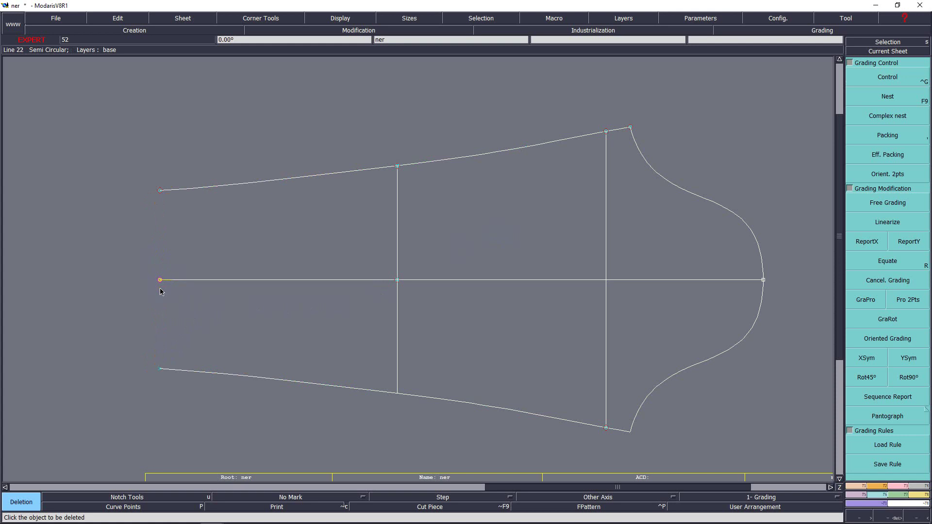
key("d")
left_click(160, 191)
left_click(159, 369)
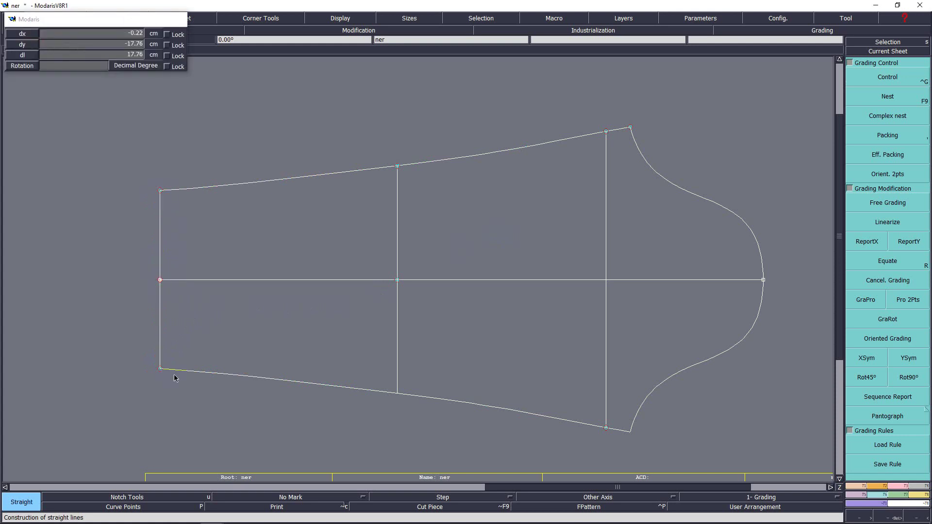
key("F9")
key("F9")
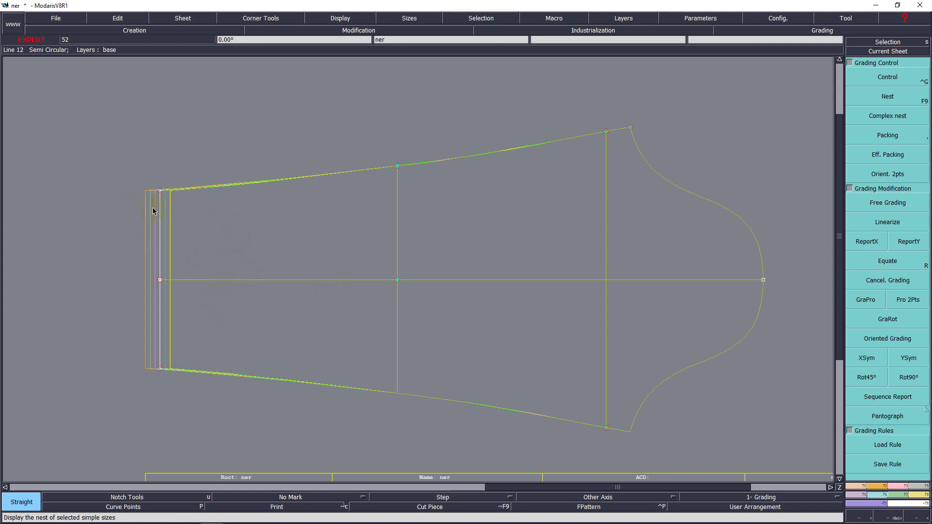
Consult the tech pack and grade the upper corner of the sleeve opening with a ddy of .5 for every size interval.
left_click(93, 512)
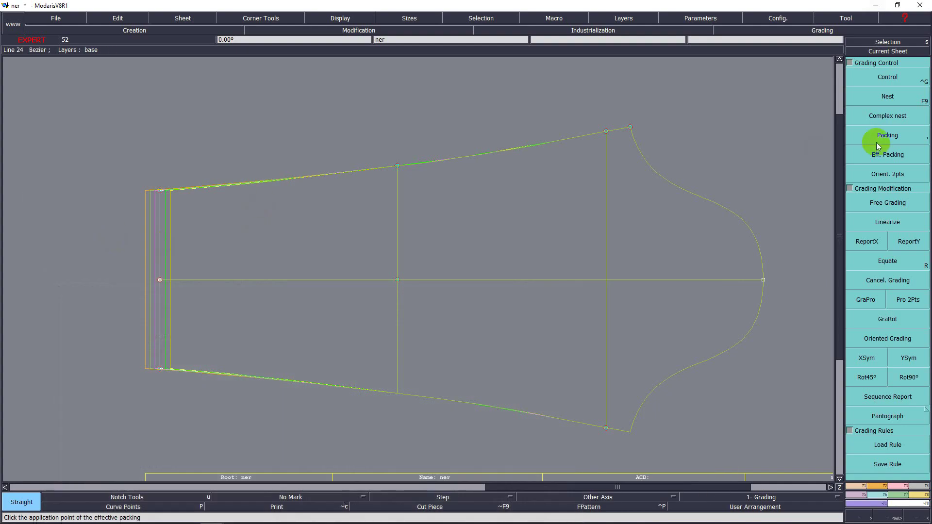
left_click(901, 77)
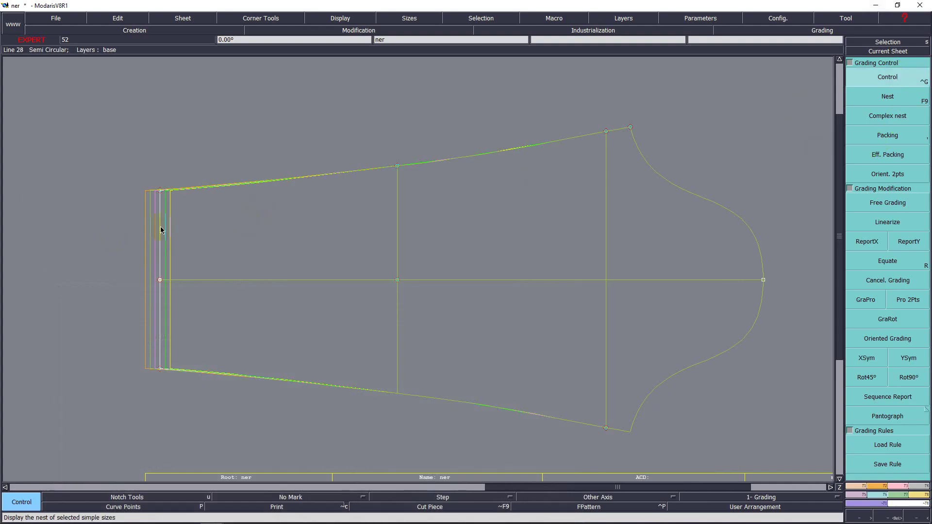
left_click(161, 190)
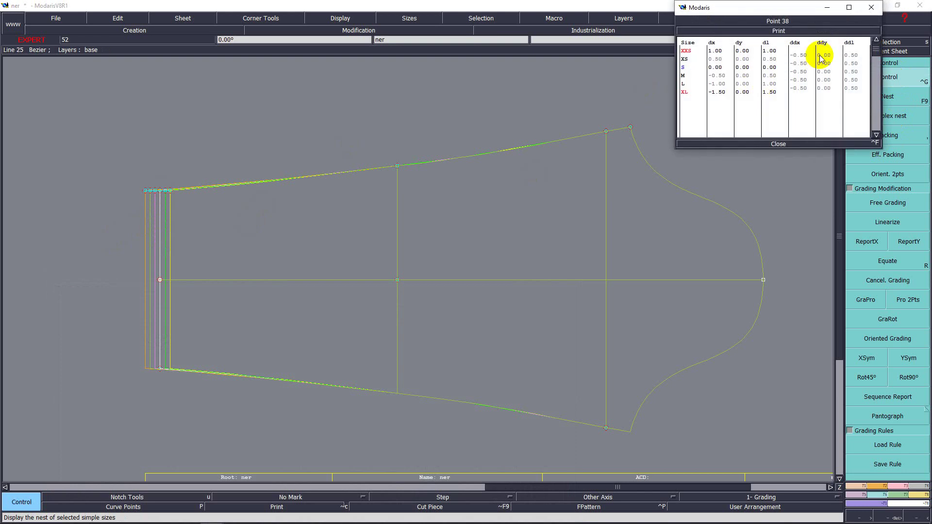
left_click_drag(822, 57, 824, 97)
type(".5")
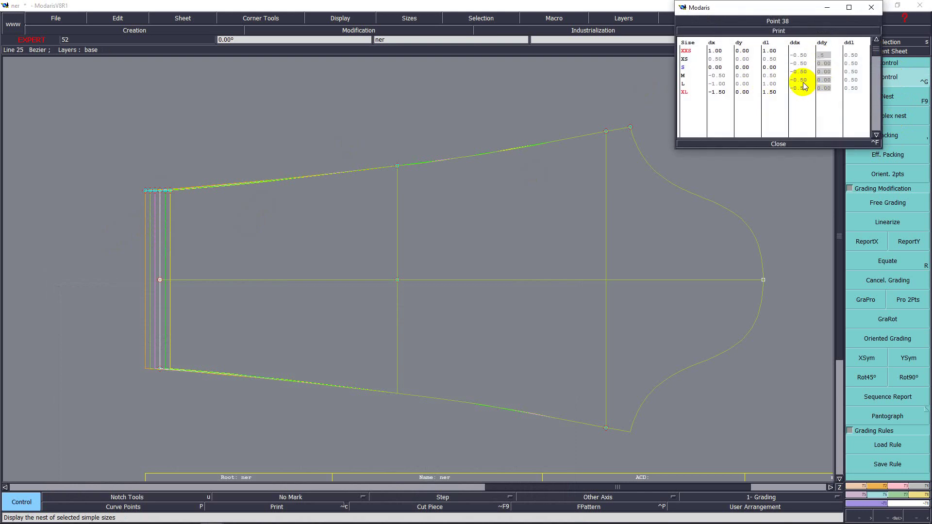
key("Return")
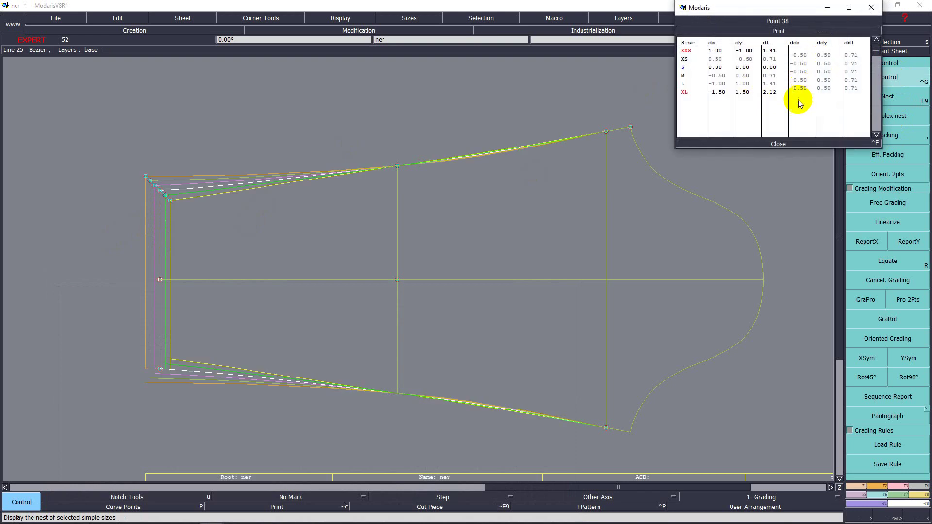
left_click(778, 144)
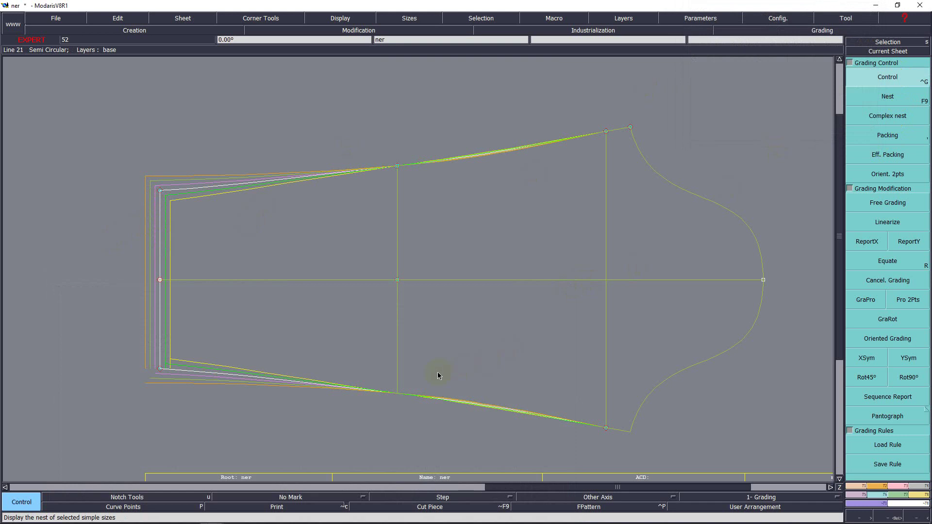
Try to attach the lower corner of the sleeve opening edge to the end of the lower underarm seam.
key("a")
left_click(160, 369)
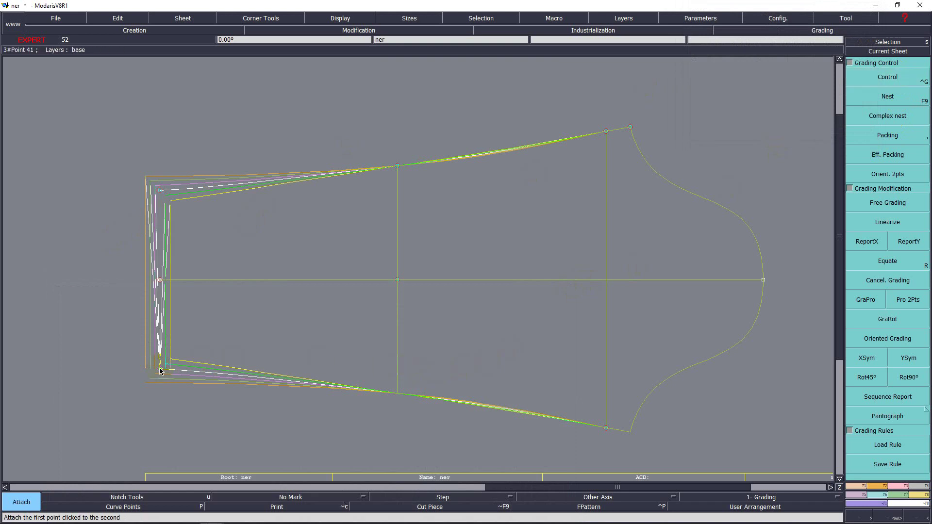
left_click(160, 370)
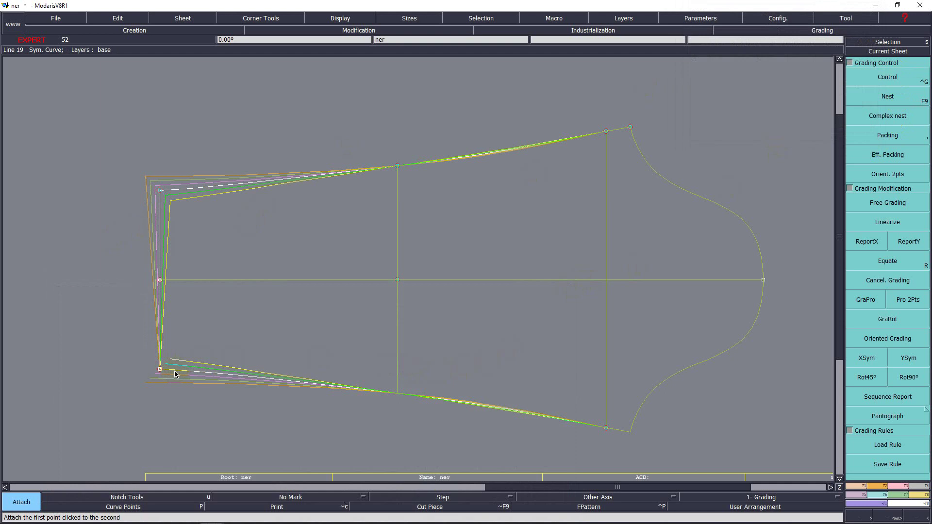
left_click(160, 370)
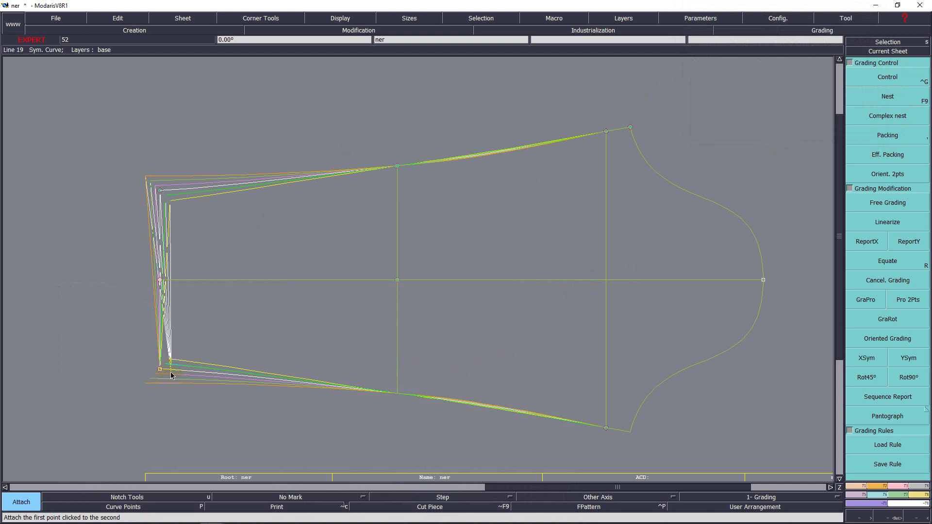
left_click(161, 371)
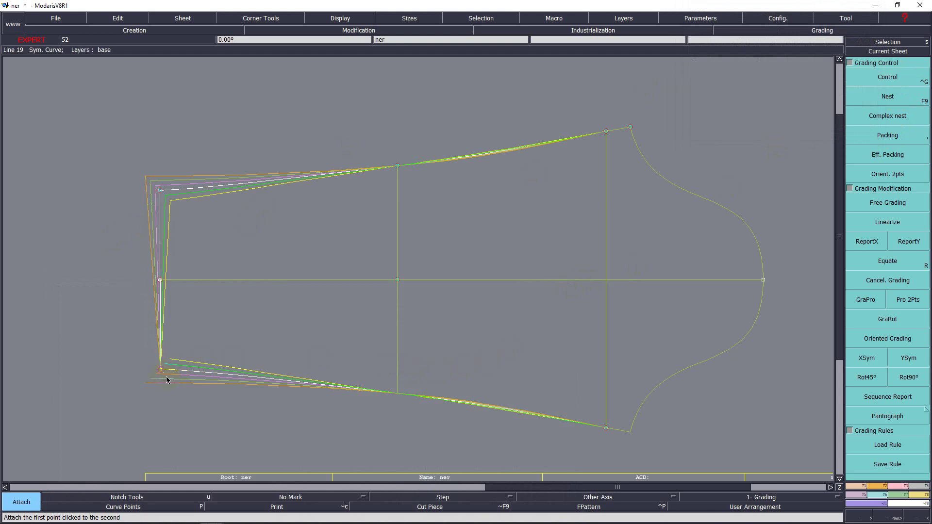
key("space")
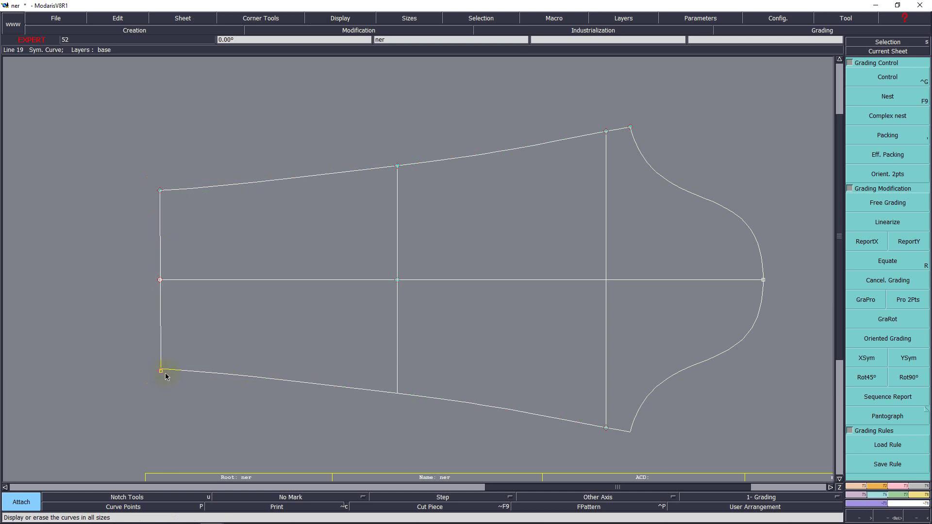
key("Return")
left_click_drag(122, 335, 185, 400)
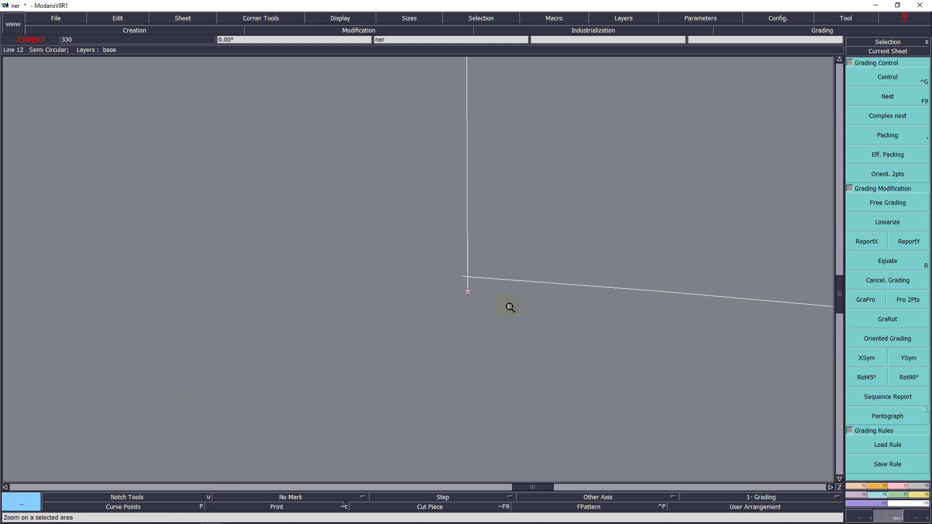
Undo the attachments and the preceding deletion at the lower corner of the sleeve opening.
key("ctrl+z")
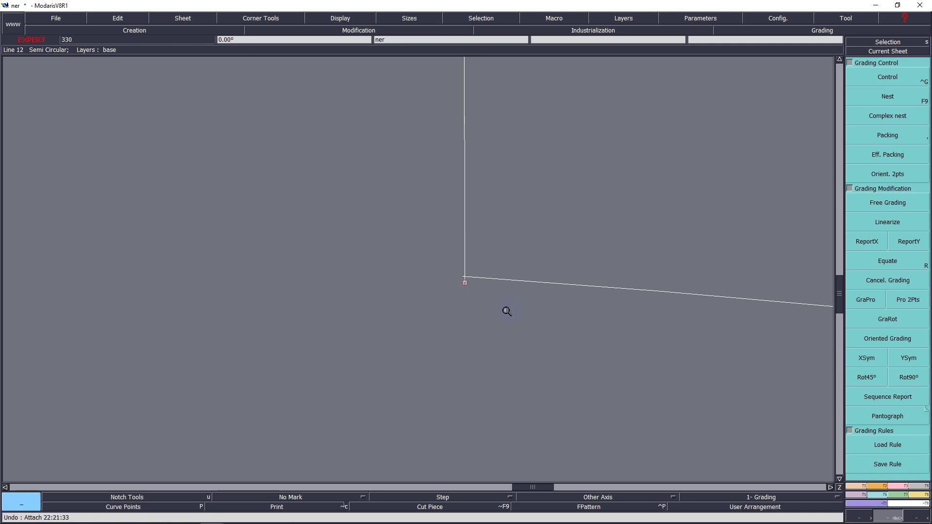
key("ctrl+z")
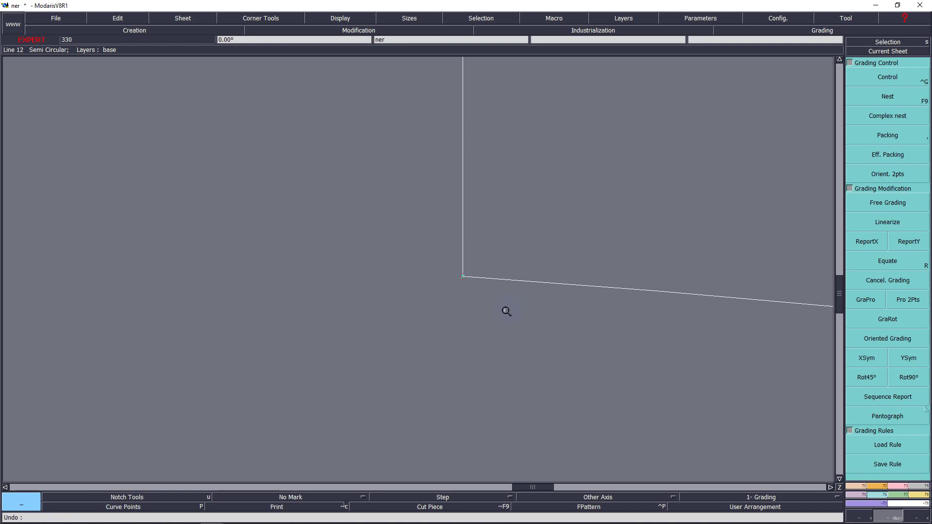
key("ctrl+z")
key("ctrl+z")
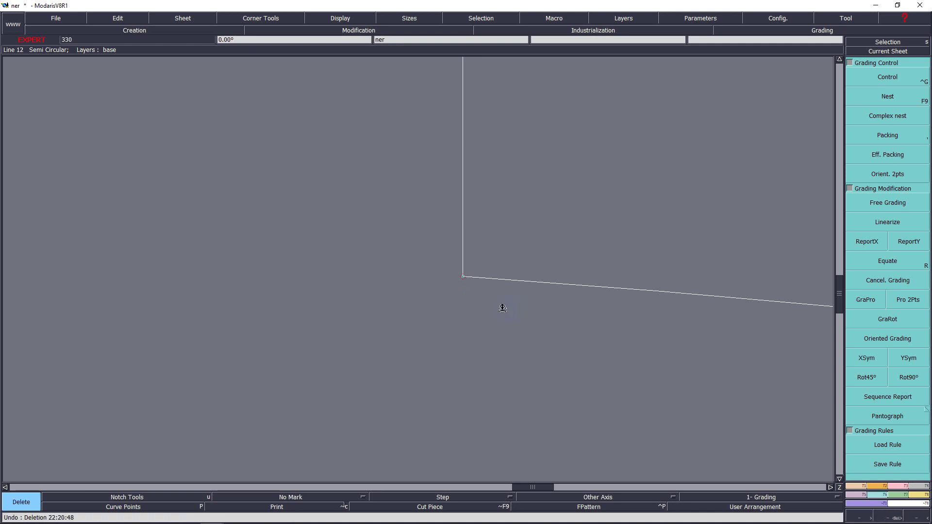
Retry attaching the overlapping points at the sleeve opening's lower corner in the base size, and undo the attempt.
key("a")
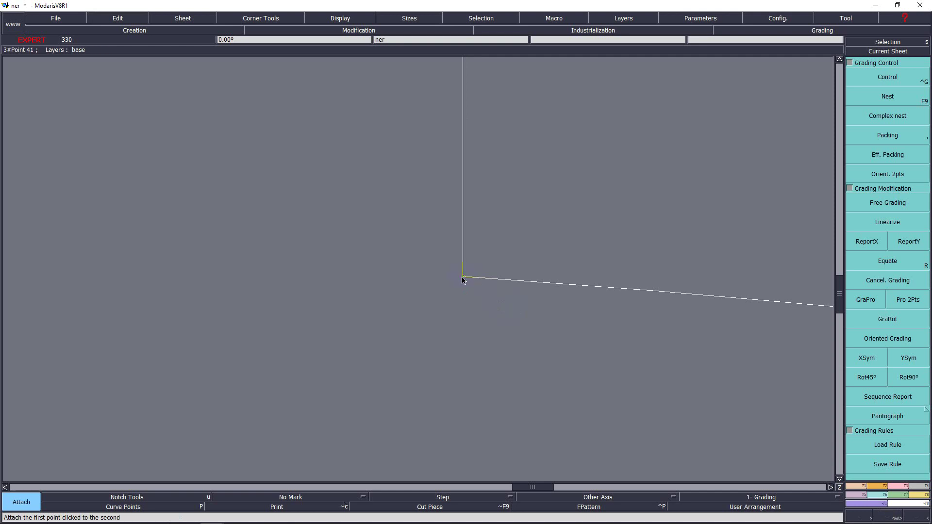
left_click(462, 277)
left_click(463, 289)
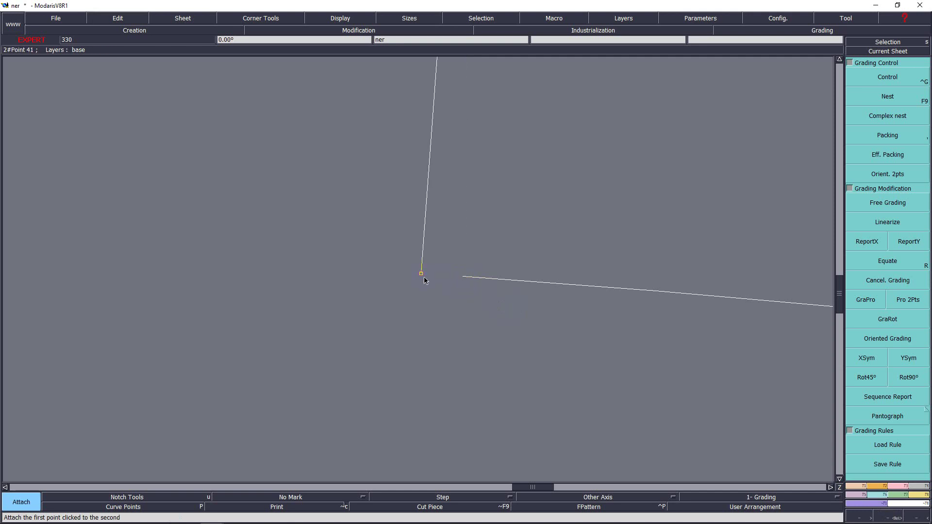
key("ctrl+z")
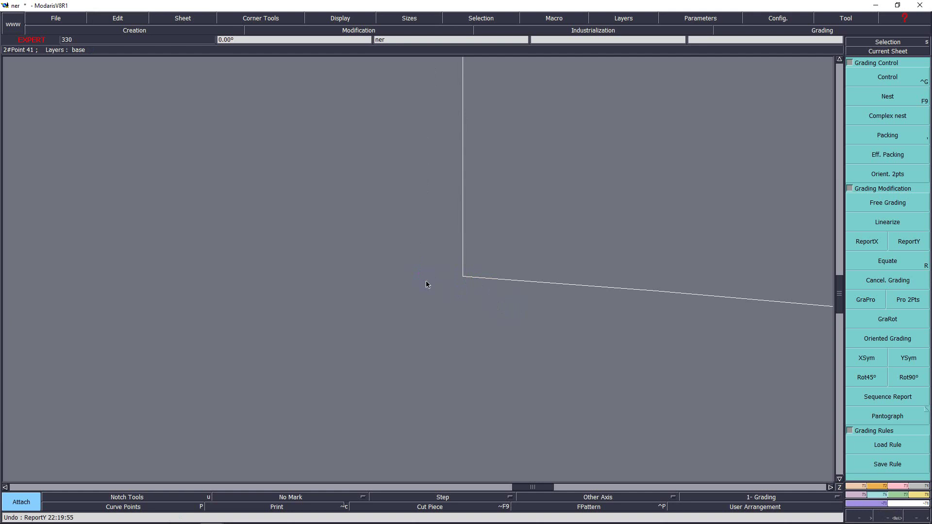
Duplicate the whole sleeve piece and place the copy above the original on the sheet.
key("Home")
key("Return")
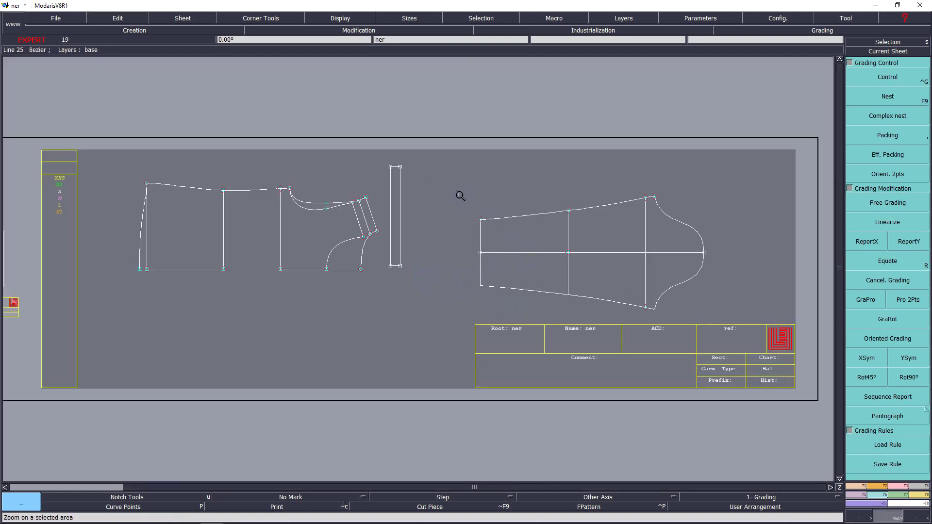
left_click(636, 321)
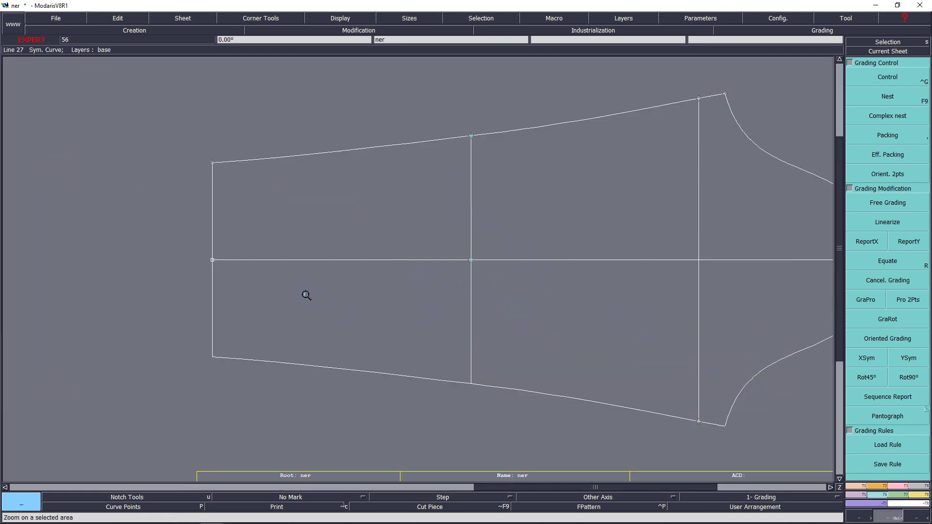
key("Home")
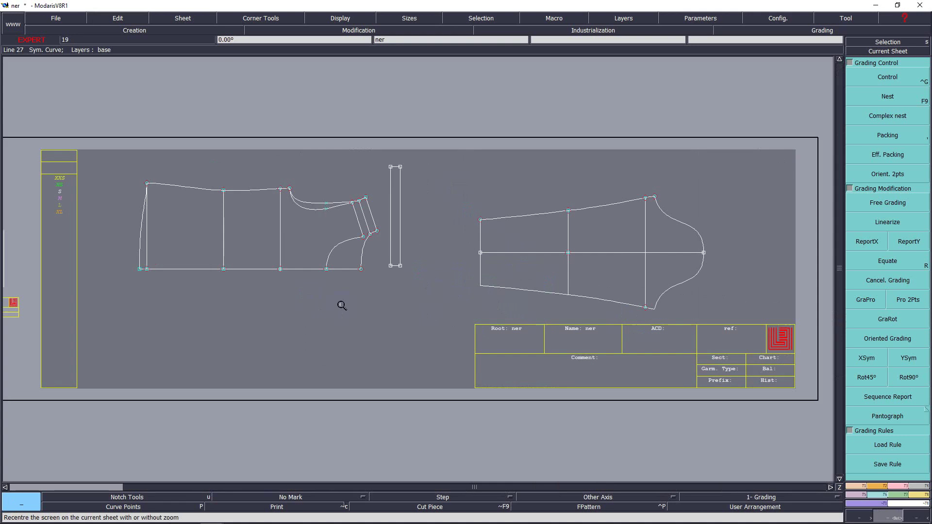
left_click_drag(563, 257, 709, 322)
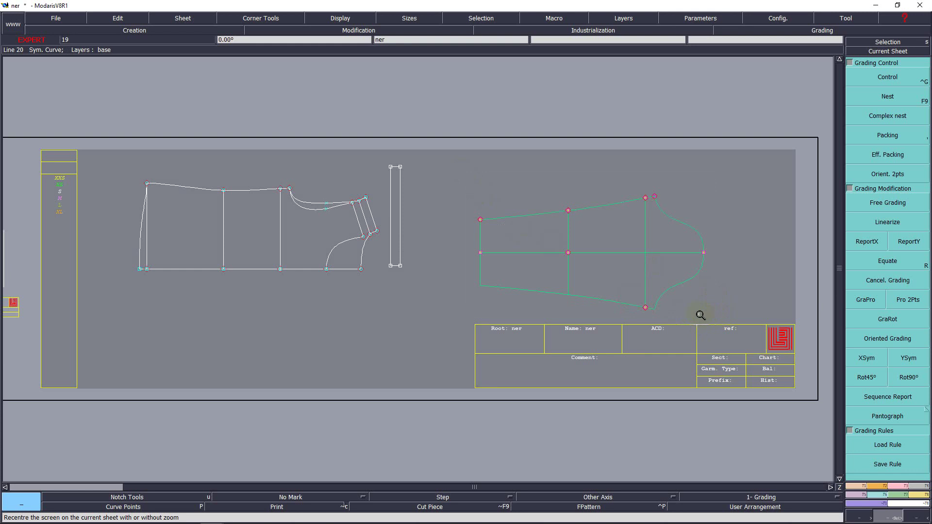
key("d")
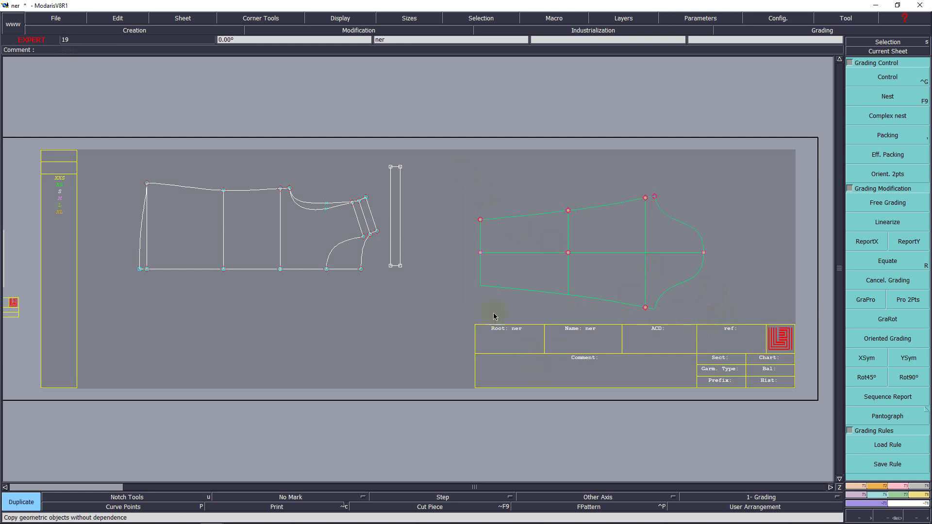
left_click(480, 252)
left_click(491, 124)
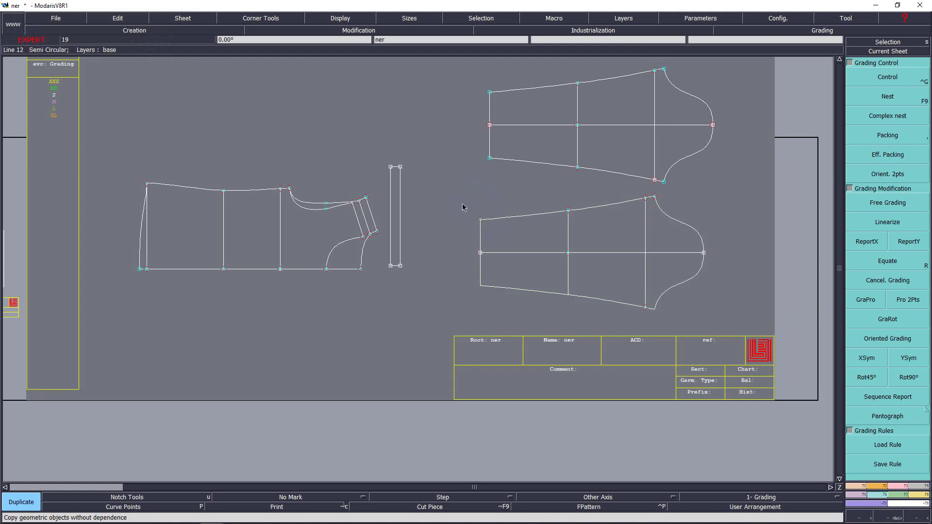
Delete the original lower sleeve piece, keeping only the duplicate.
left_click_drag(456, 193, 709, 321)
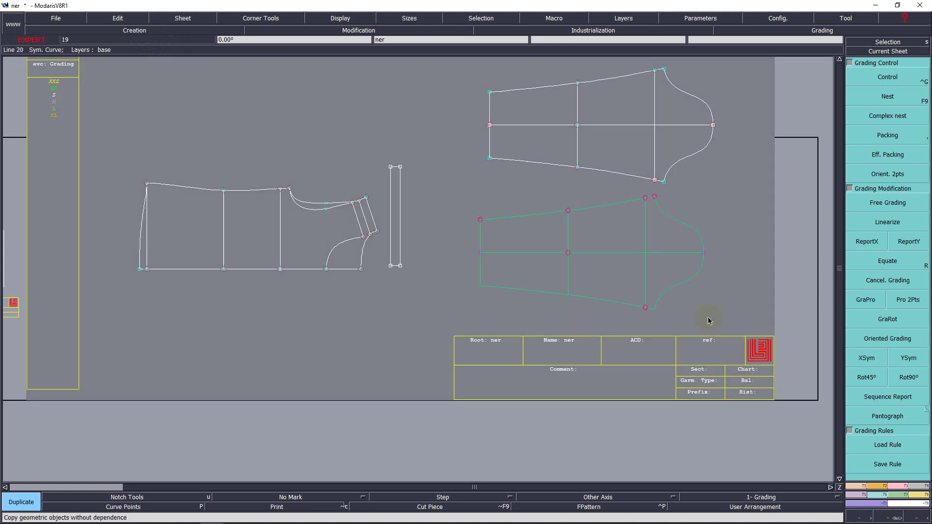
key("Delete")
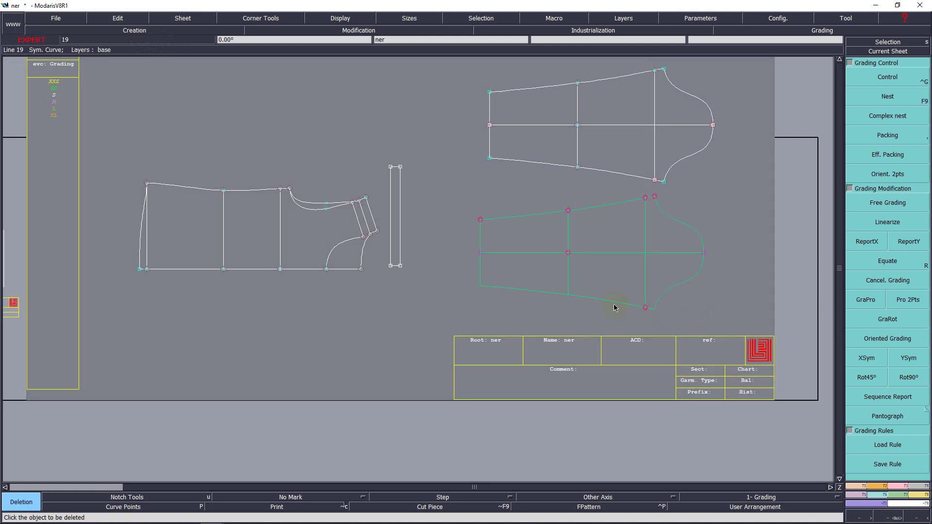
left_click(615, 305)
Focus on the duplicated sleeve and display its nest of sizes.
key("Home")
key("Return")
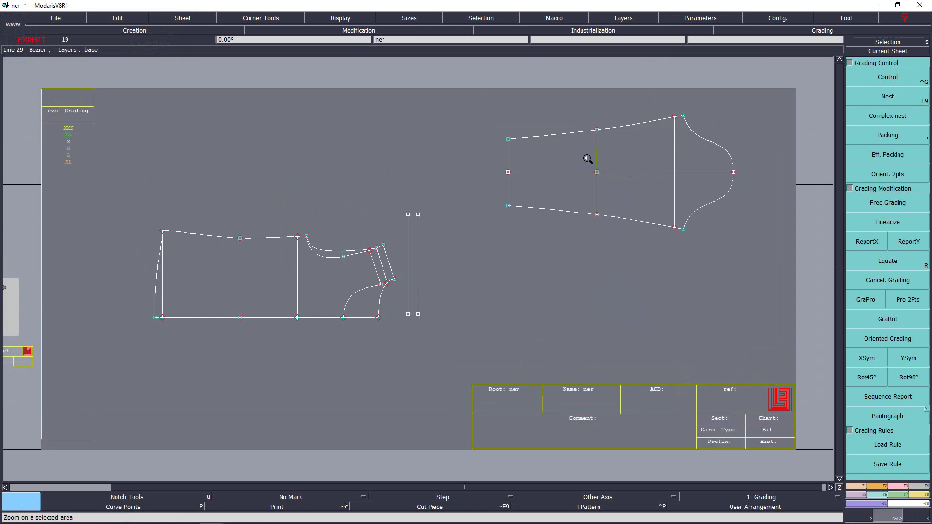
left_click_drag(607, 143, 723, 258)
key("F10")
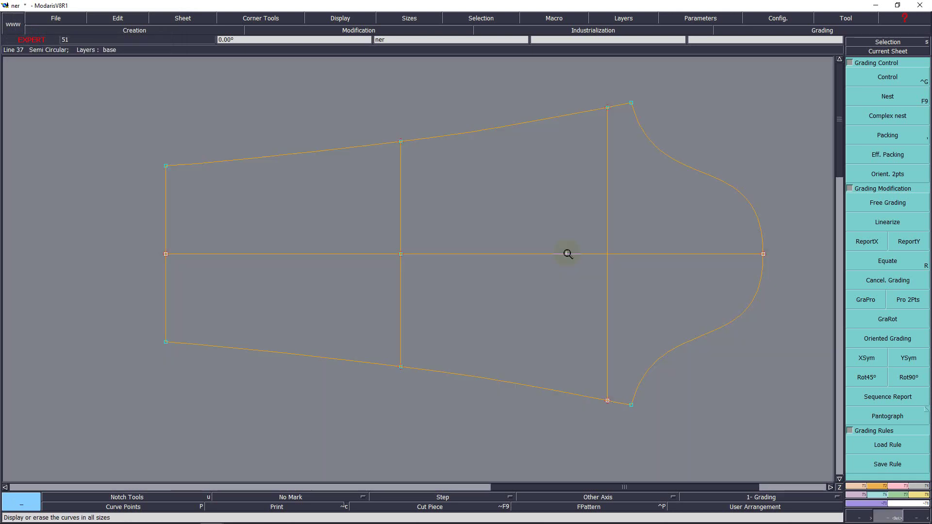
key("F9")
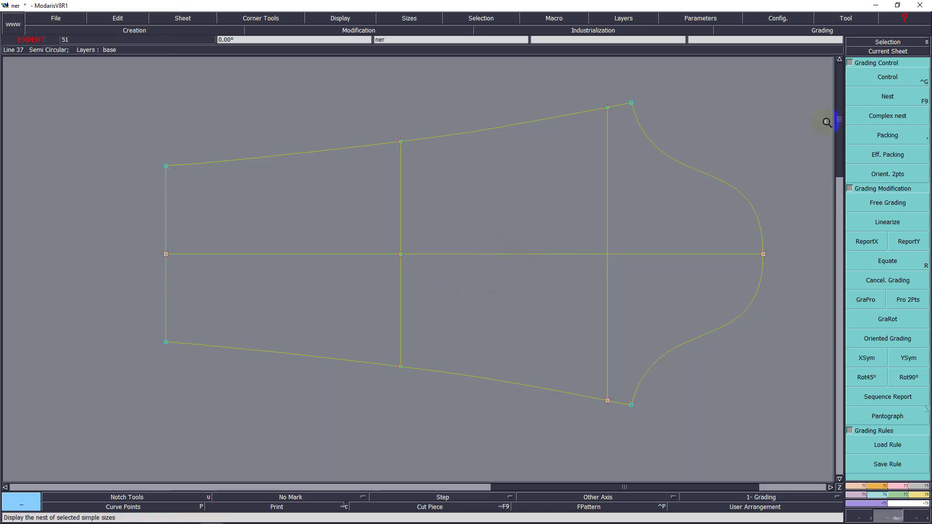
Grade the upper corner of the duplicated sleeve's opening with a ddx of -.5 for every size interval.
left_click(887, 78)
left_click(166, 167)
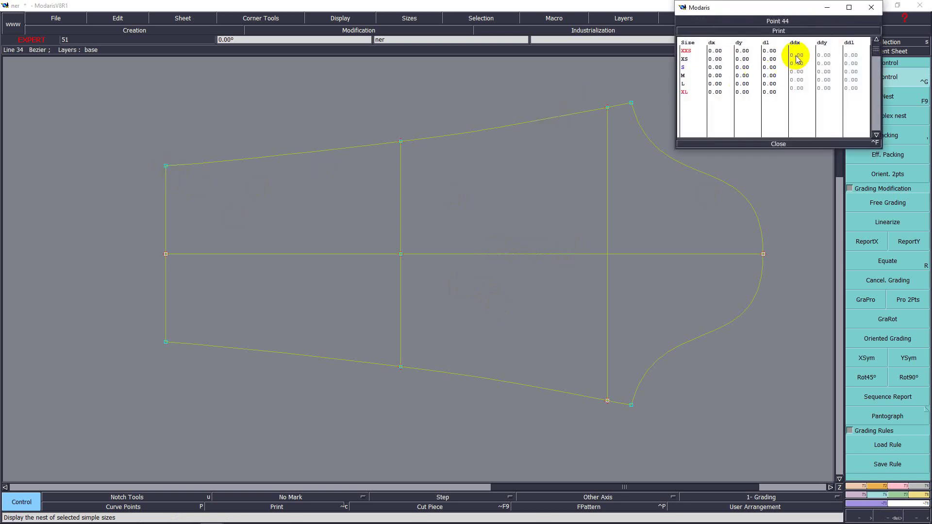
left_click_drag(798, 60, 787, 87)
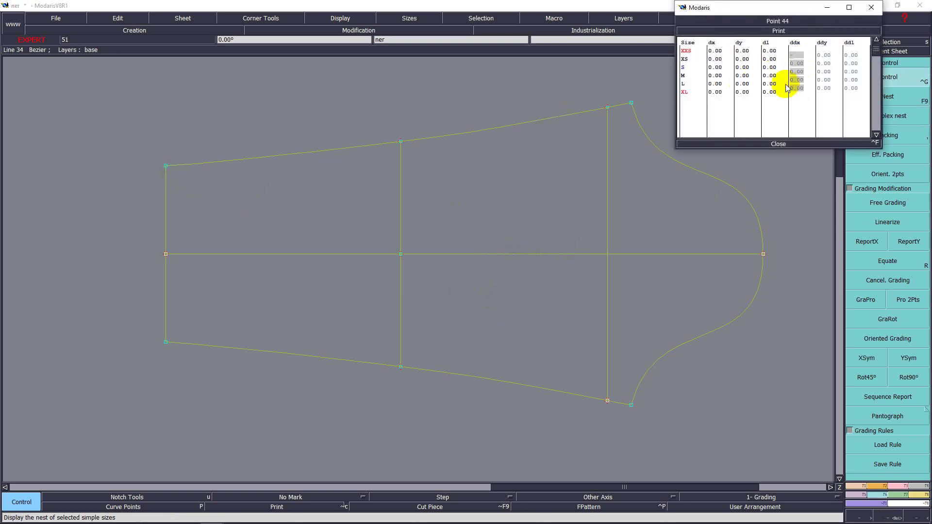
type("-.5")
key("Return")
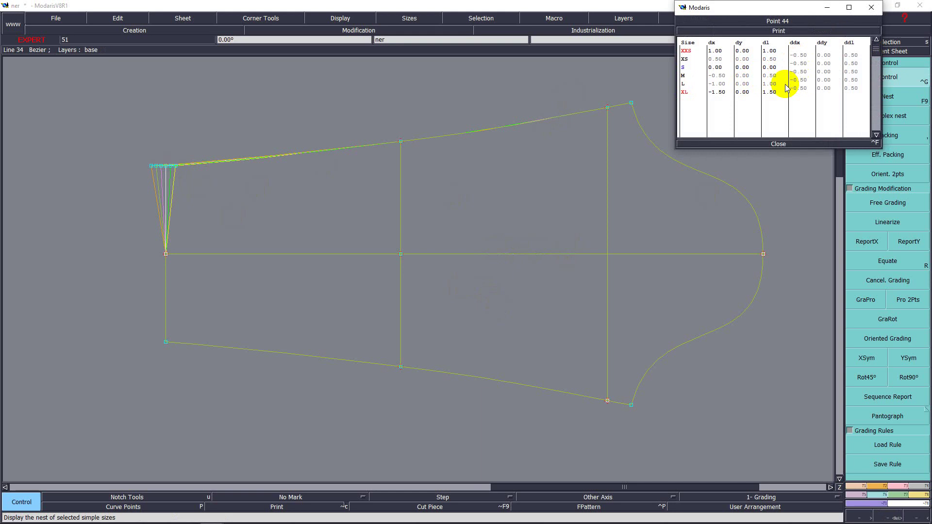
left_click(777, 144)
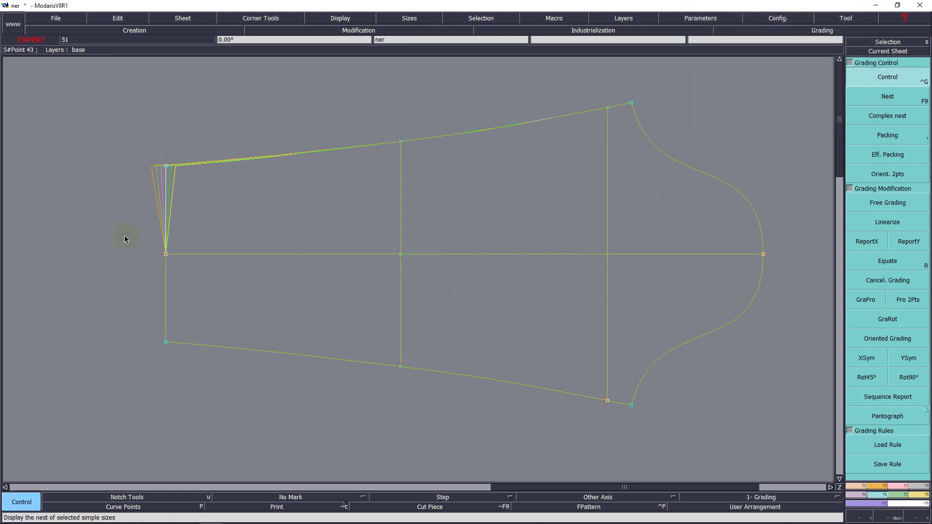
Report the upper corner's X grading to the middle point and lower corner of the sleeve opening.
left_click(867, 241)
left_click(168, 167)
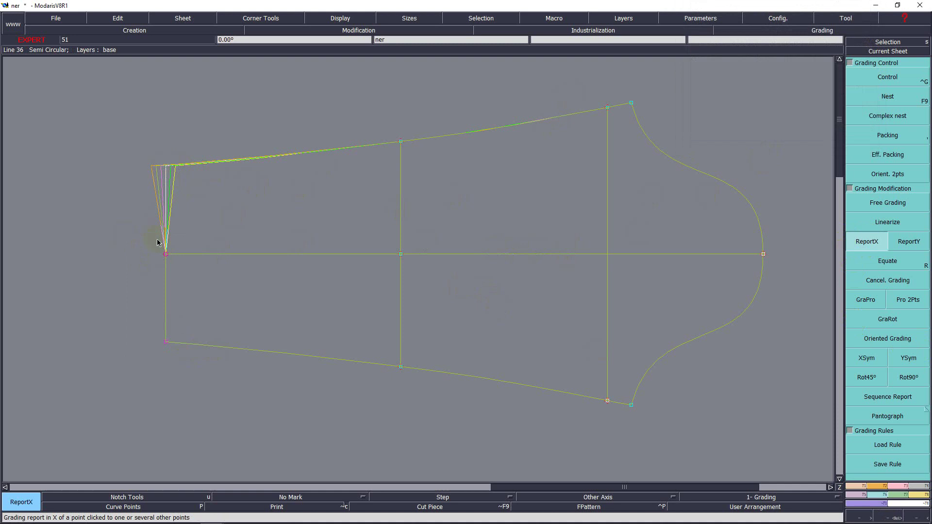
left_click(166, 255)
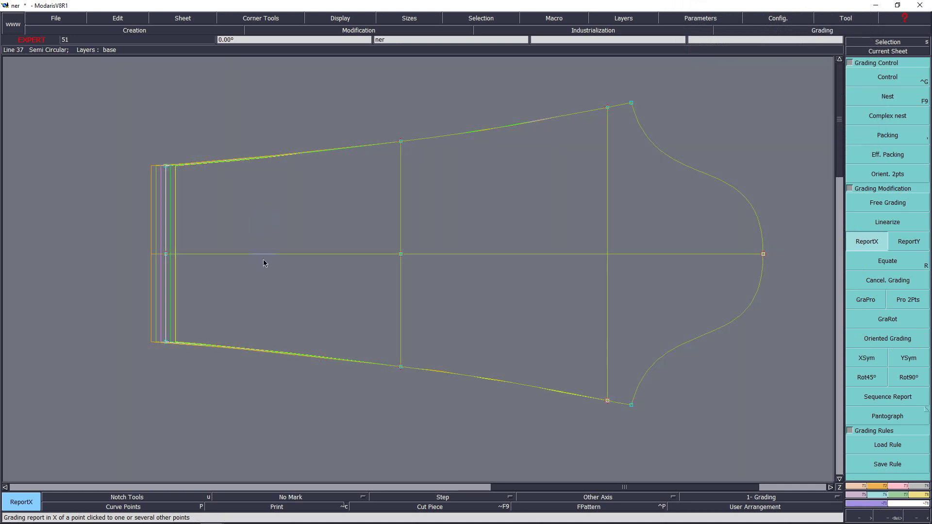
Grade the upper corner of the duplicated sleeve's opening with a ddy of .5 for every size interval.
left_click(888, 77)
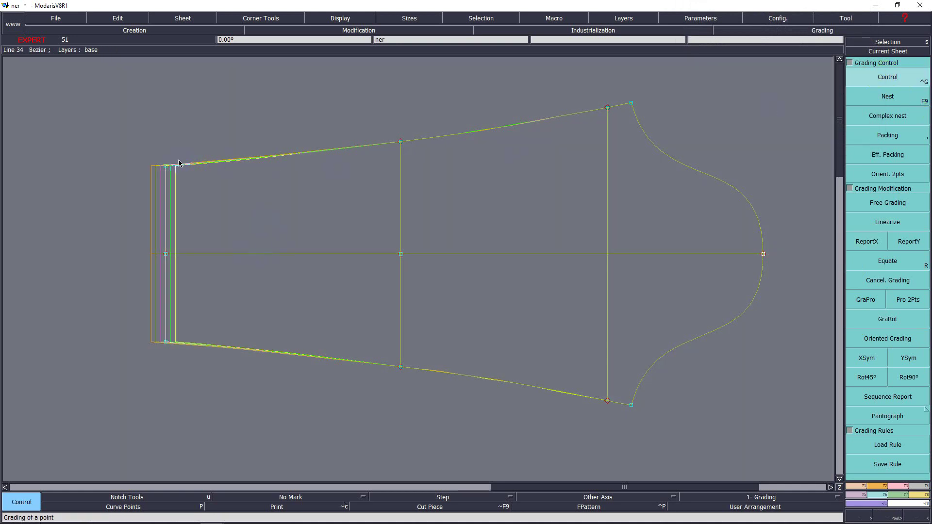
left_click(162, 164)
left_click_drag(829, 56, 818, 88)
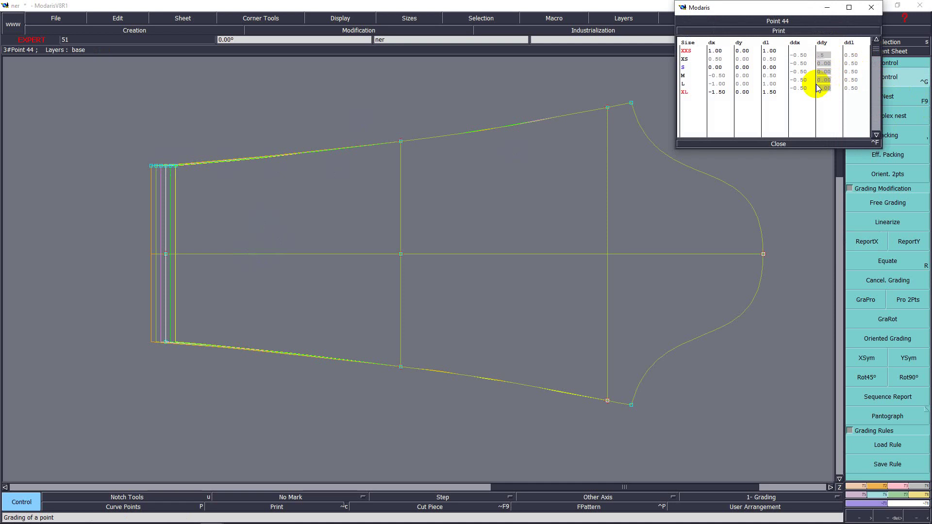
type(".5")
key("Return")
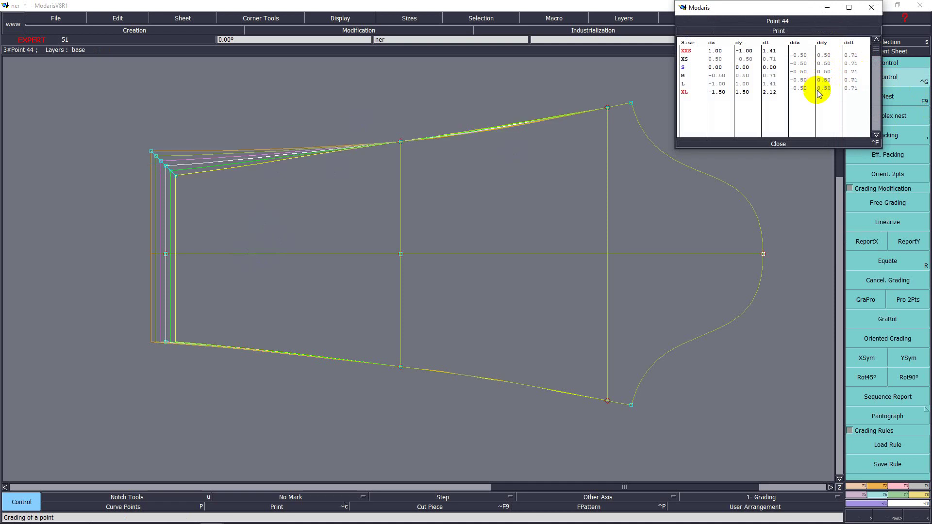
left_click(779, 143)
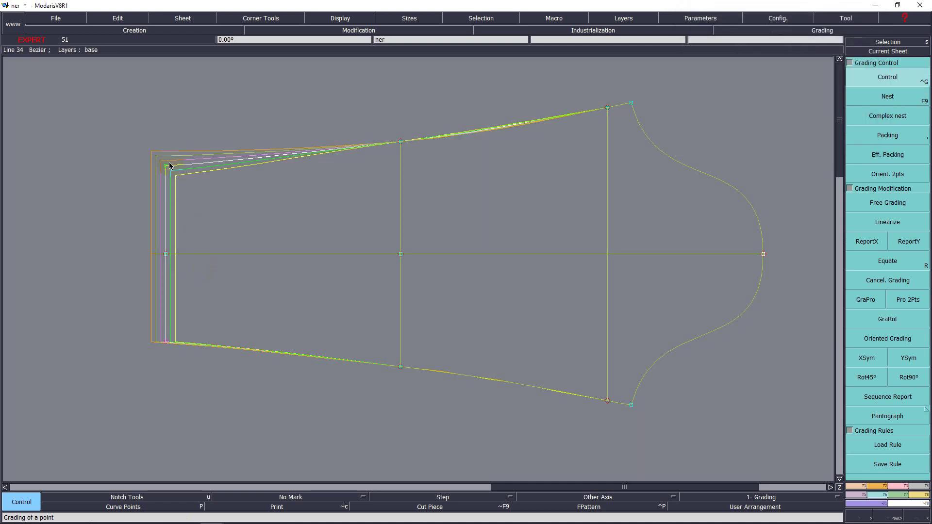
Report the upper sleeve-opening corner's Y grading to the lower corner and symmetrize the lower corner's rule about the X axis.
left_click(893, 245)
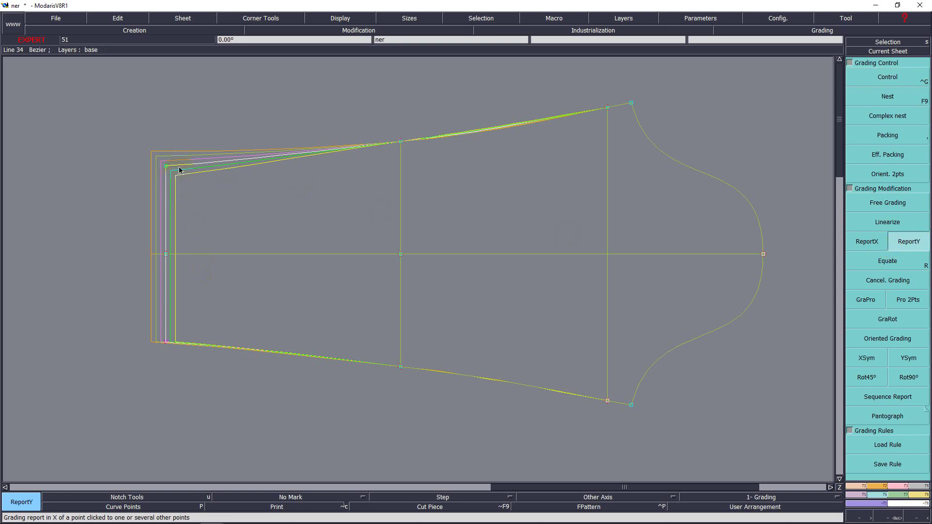
left_click(167, 344)
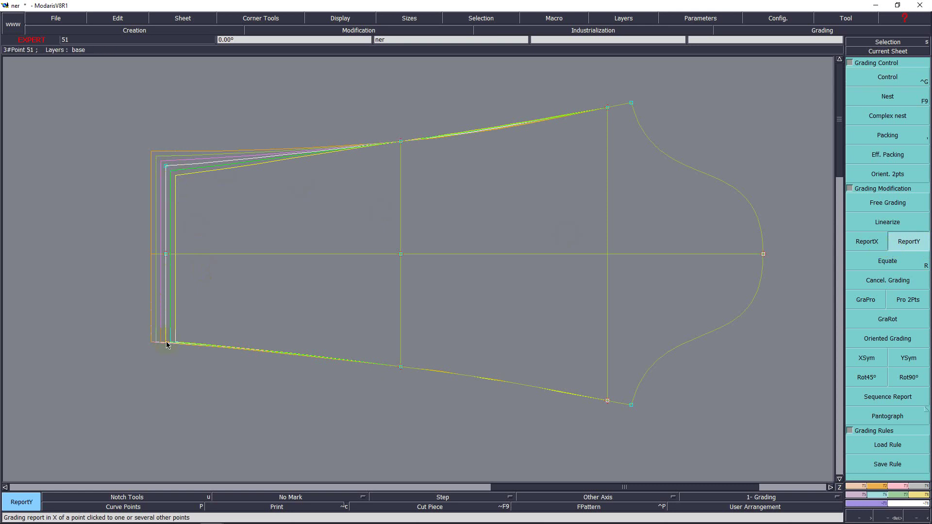
left_click(165, 165)
left_click(167, 342)
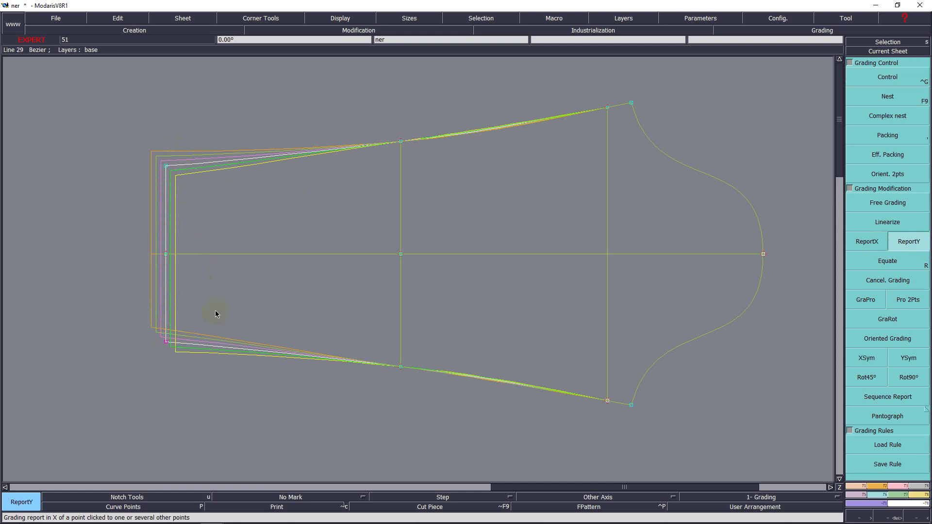
left_click(867, 360)
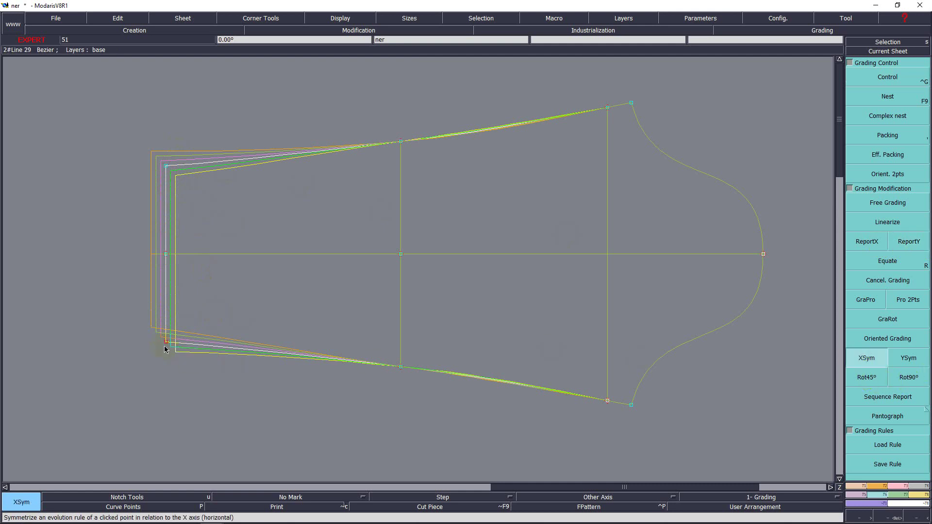
left_click(208, 324)
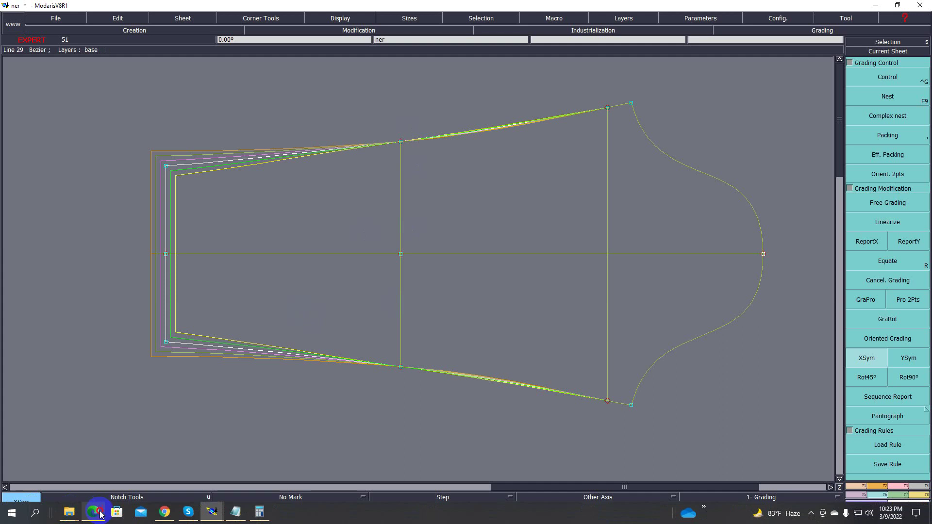
Consult the tech pack's graded measurements and report the opening corners' Y grading to the matching upper and lower ends of the elbow line.
left_click(92, 516)
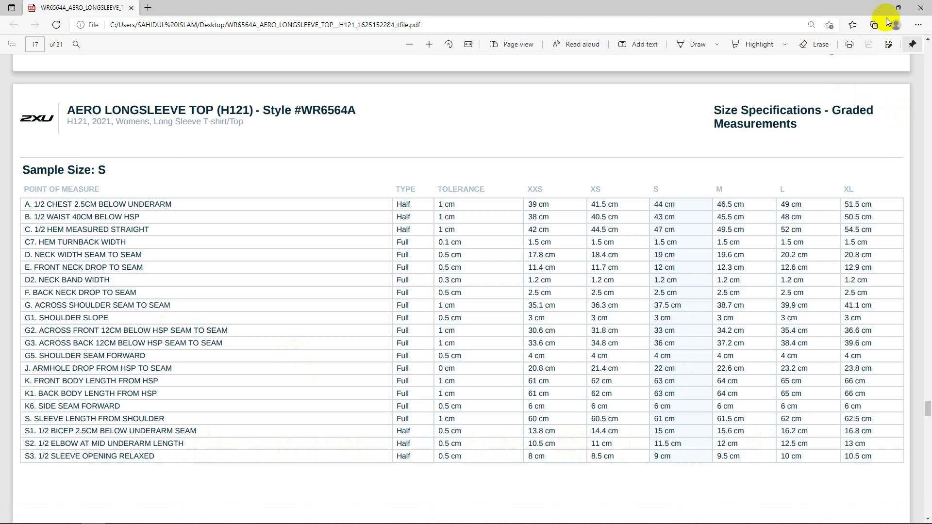
left_click(876, 8)
left_click_drag(359, 123, 434, 177)
left_click(909, 241)
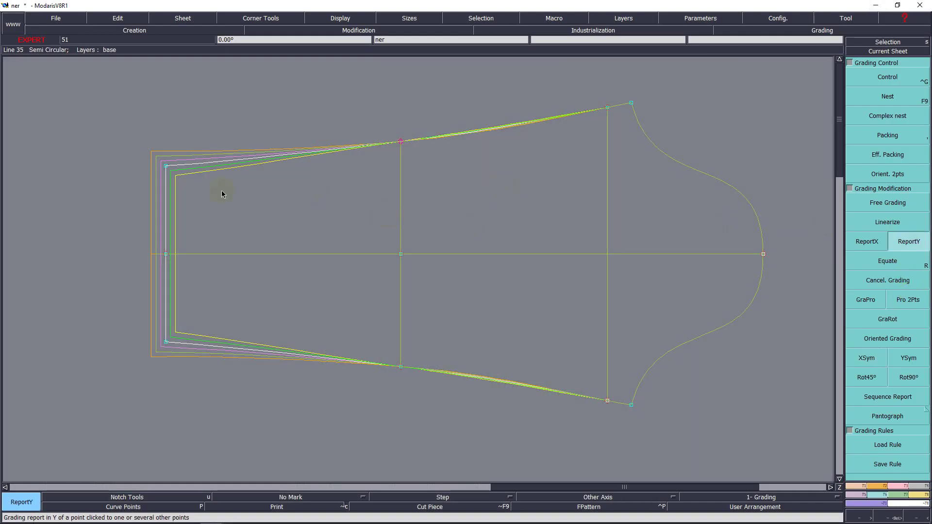
left_click(401, 145)
left_click_drag(362, 342, 445, 396)
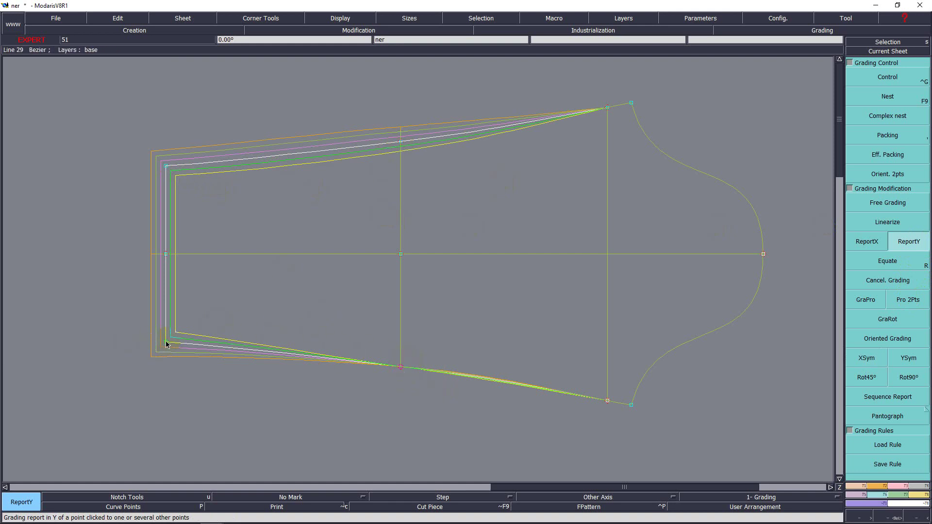
left_click(401, 365)
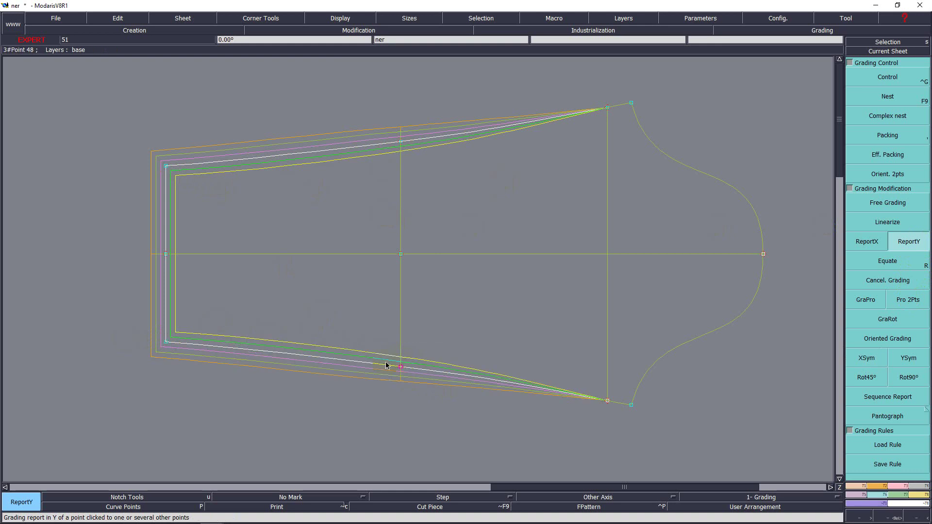
left_click(472, 325)
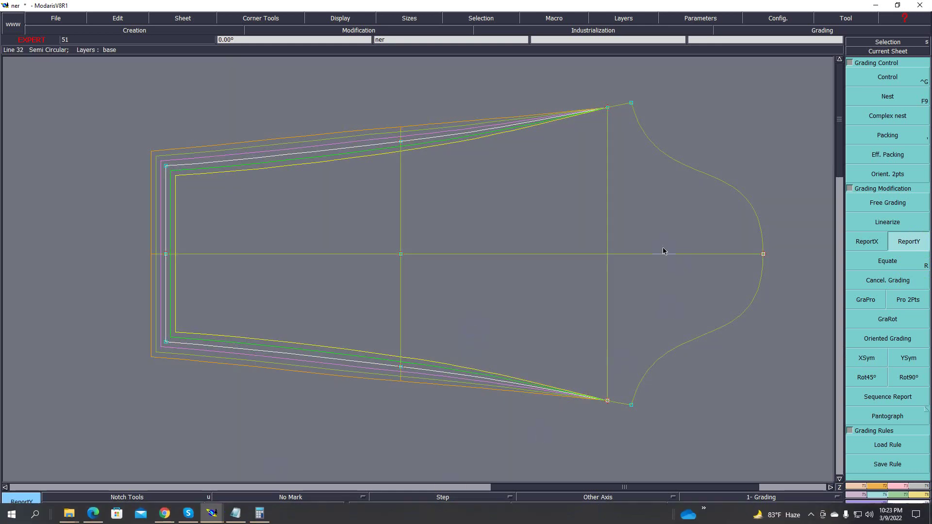
Consult the graded measurements and grade the sleeve's upper underarm point with a ddx of -.6 and a ddy of .6 for every size interval.
mouse_move(117, 523)
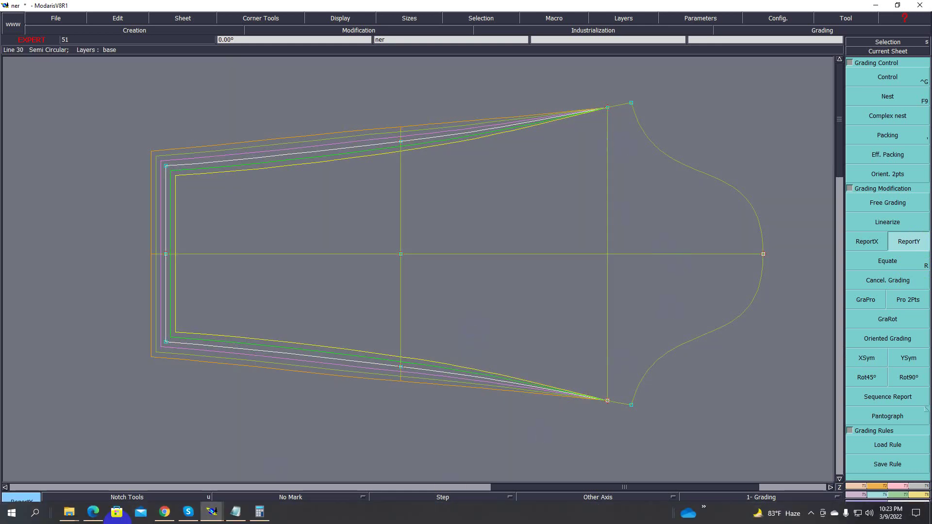
left_click(93, 512)
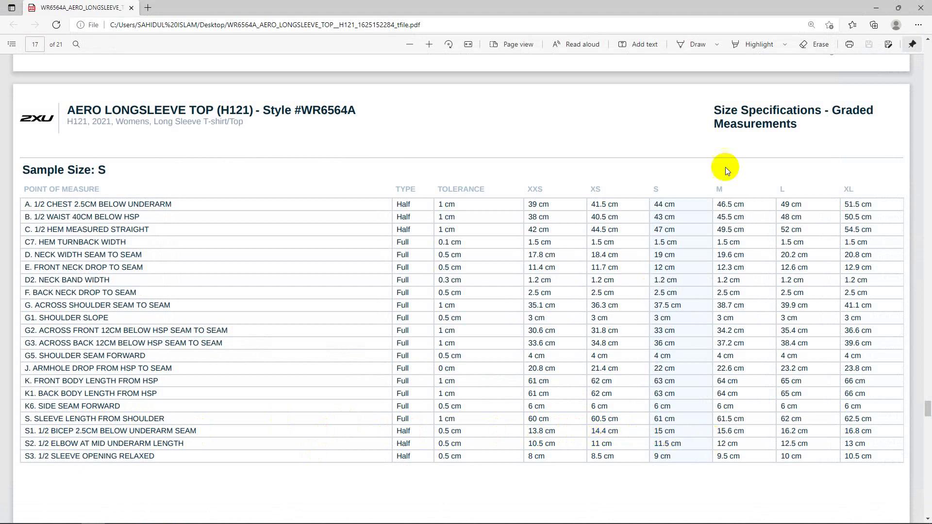
left_click(877, 9)
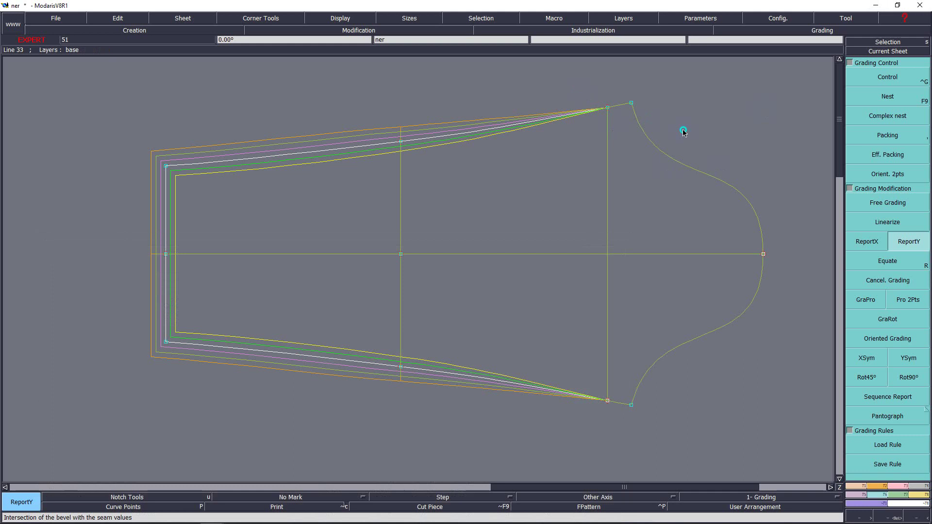
left_click(904, 247)
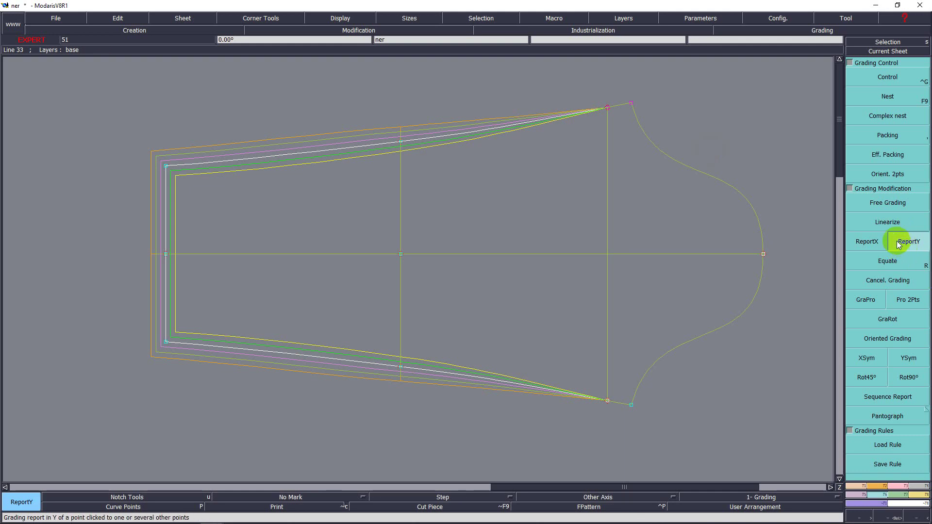
left_click(905, 73)
left_click(632, 103)
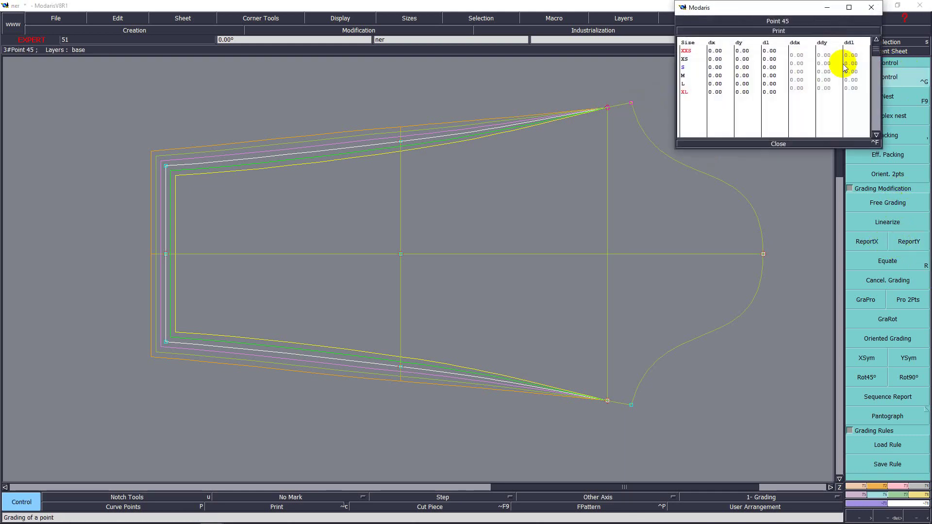
left_click_drag(797, 55, 802, 89)
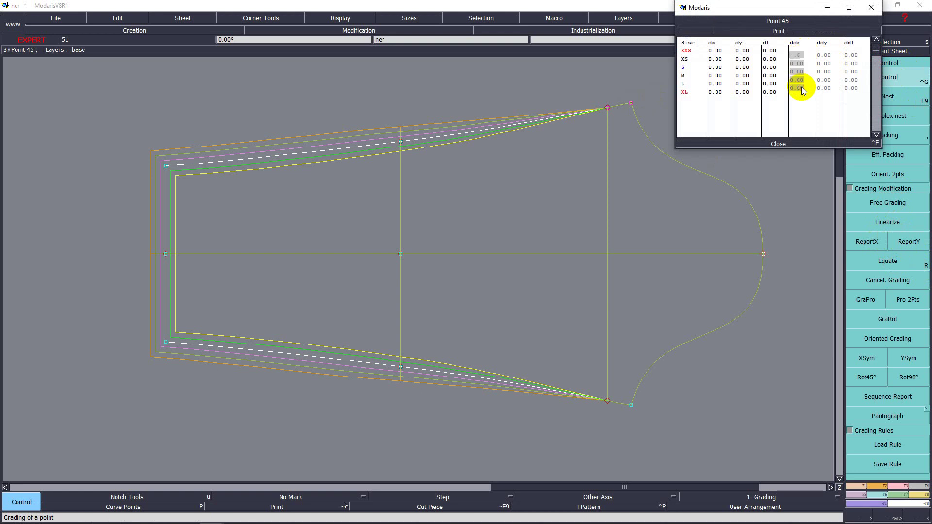
key("Return")
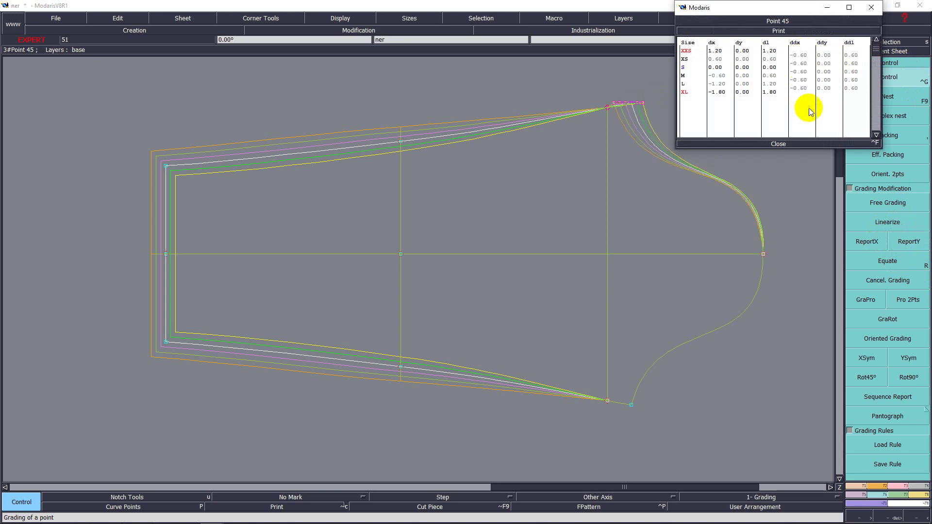
left_click_drag(824, 55, 824, 90)
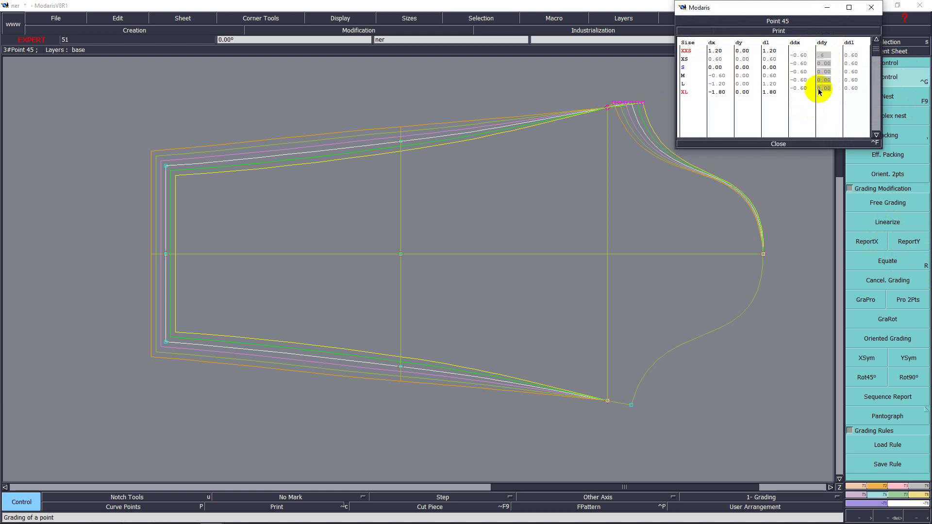
left_click(778, 143)
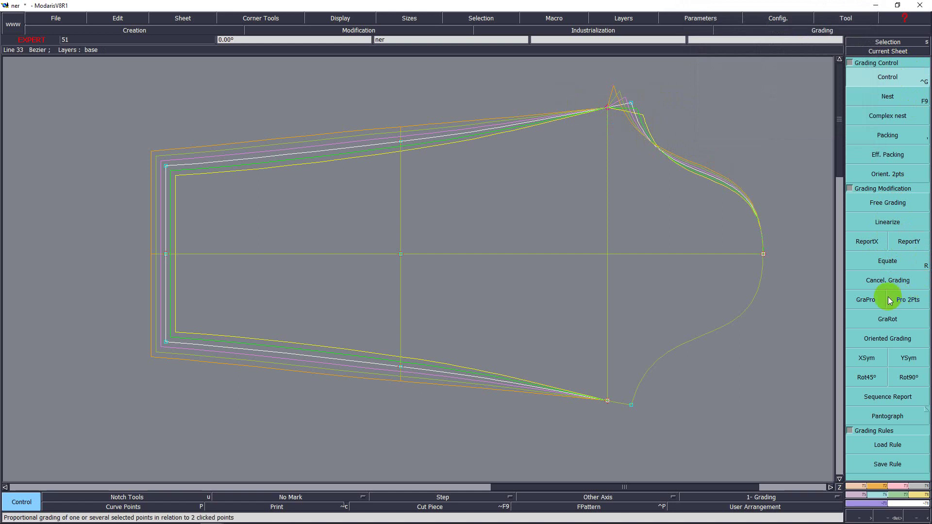
Equate the upper end of the bicep line to the X and Y grading of the upper underarm point.
left_click(890, 262)
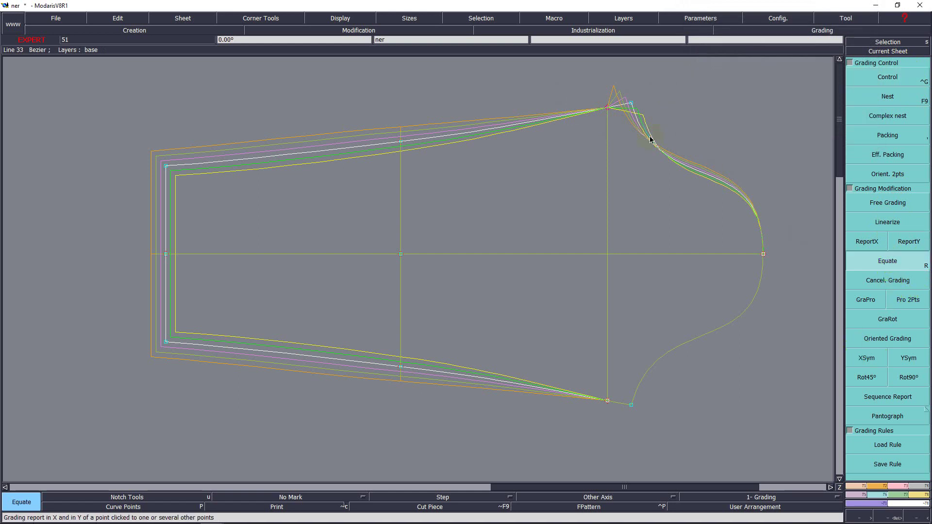
left_click(632, 103)
left_click(608, 107)
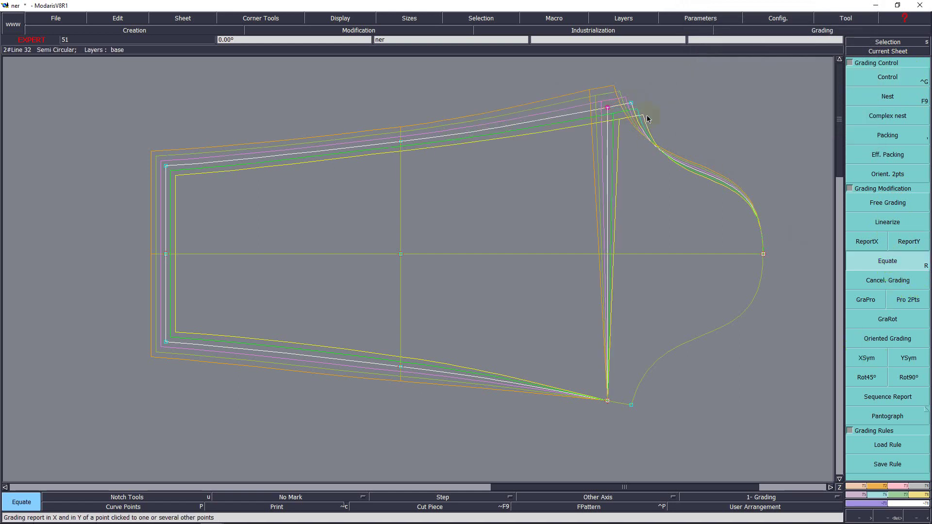
right_click(705, 115)
left_click_drag(582, 365, 656, 441)
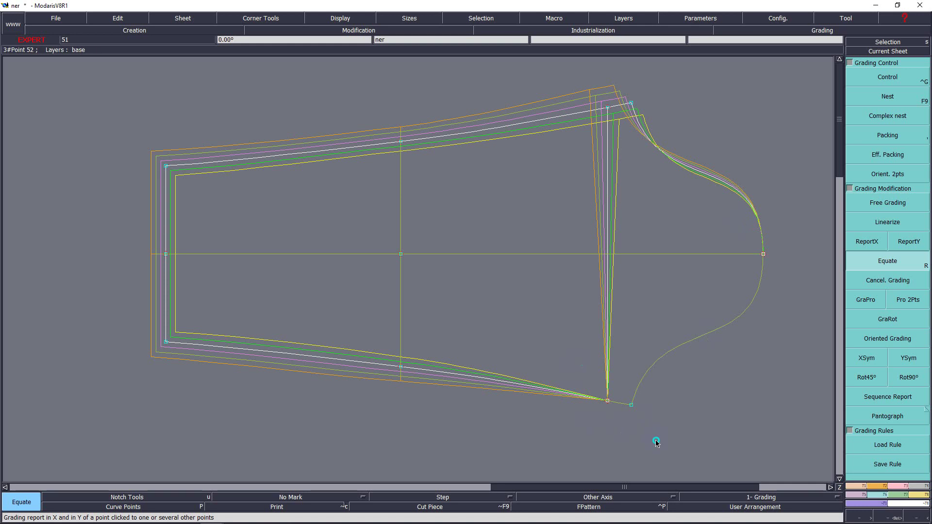
left_click(656, 443)
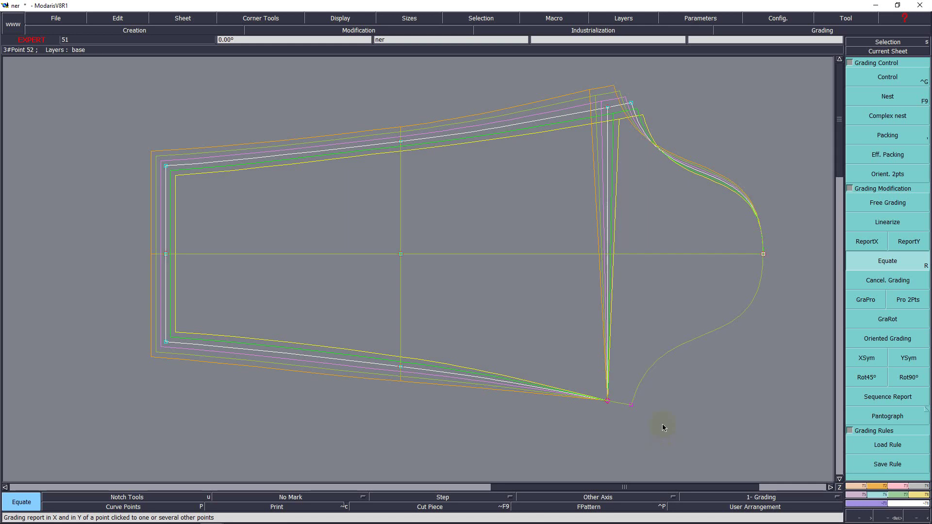
left_click(888, 77)
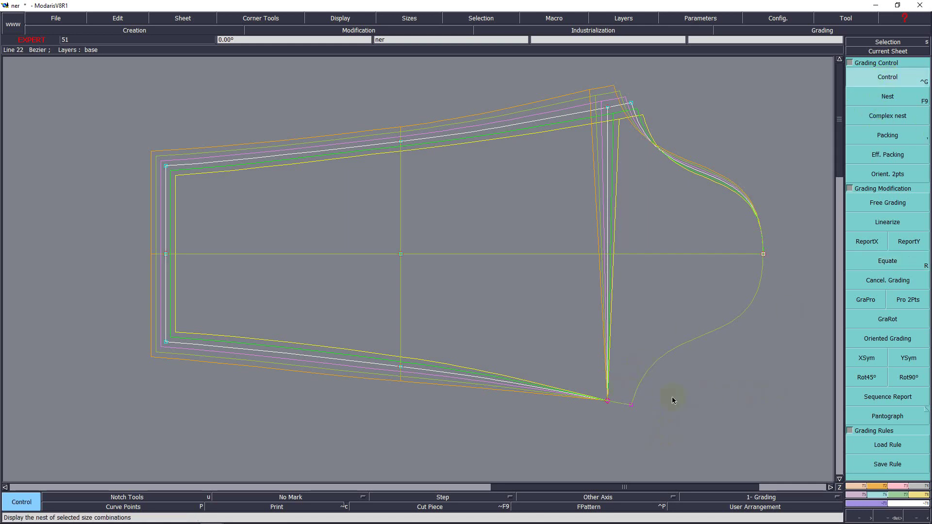
left_click(631, 405)
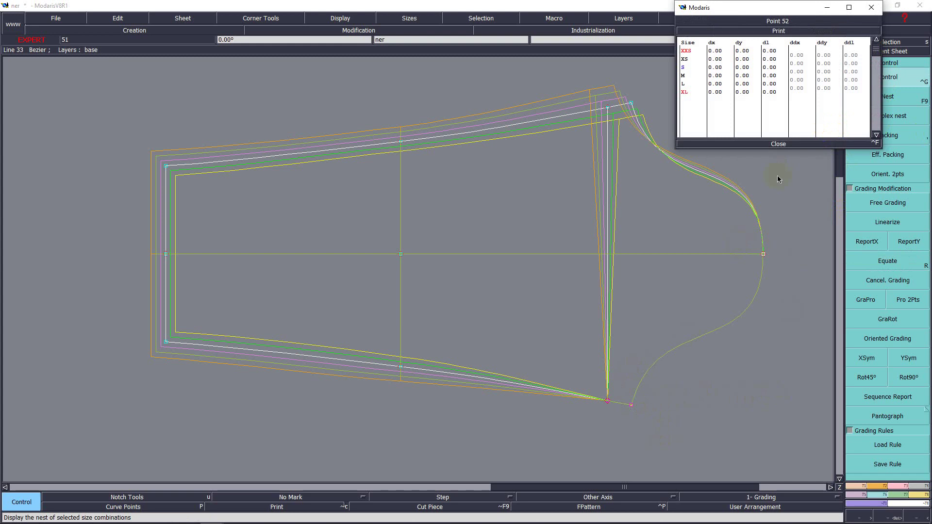
left_click(779, 145)
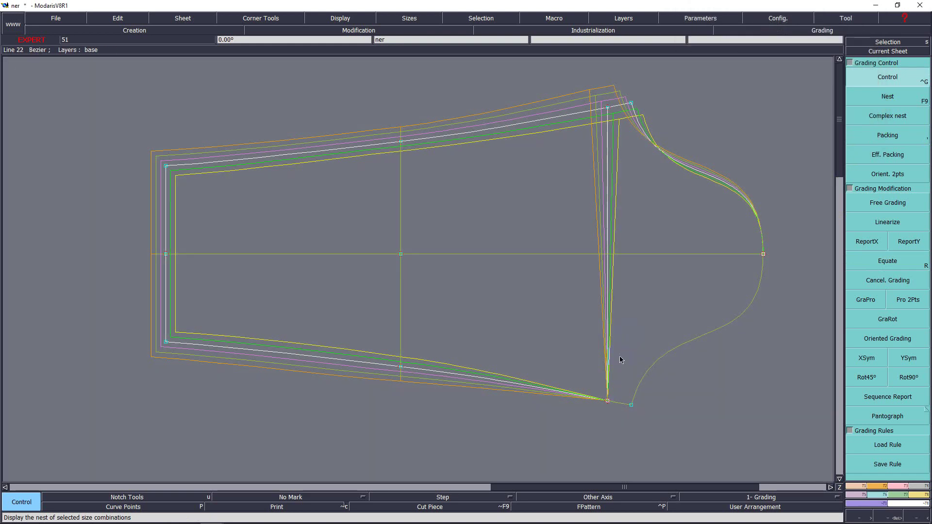
Report the upper underarm point's X grading to the lower underarm point and the lower end of the bicep line.
left_click(612, 431)
left_click(639, 438)
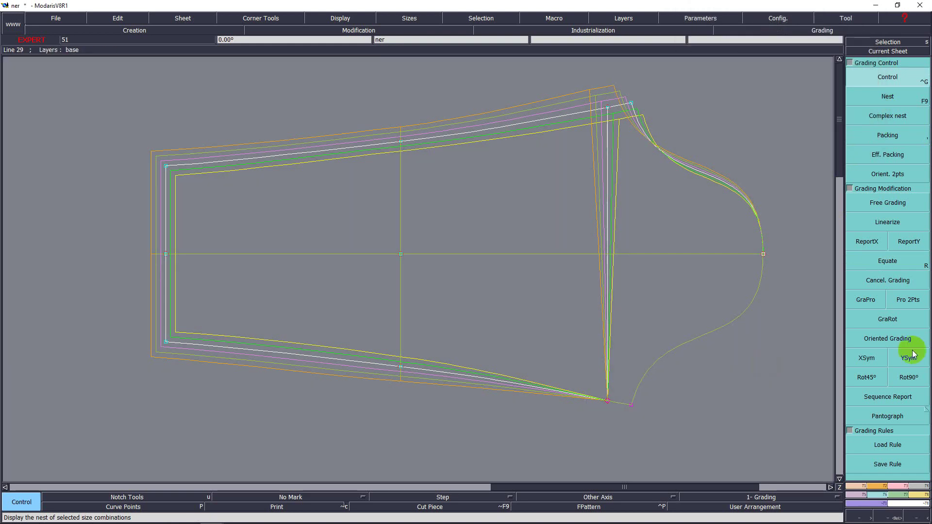
left_click(867, 242)
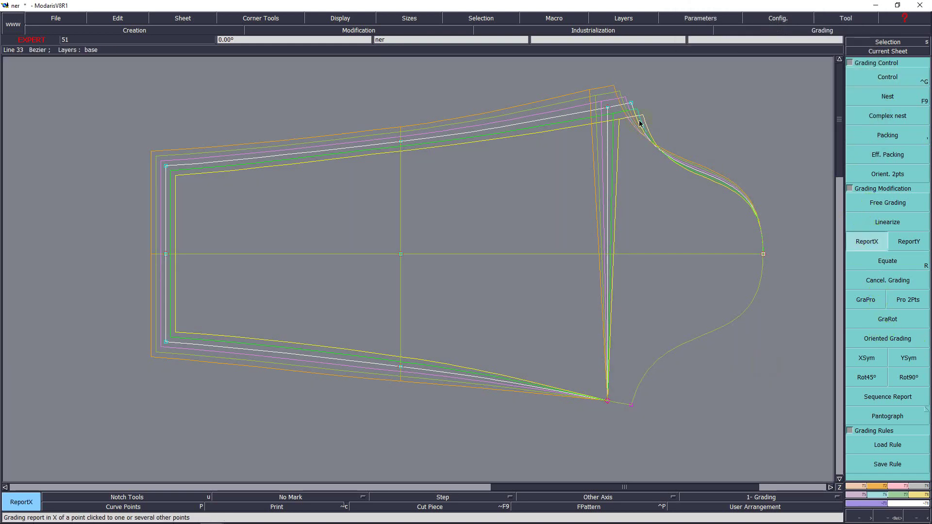
left_click(609, 401)
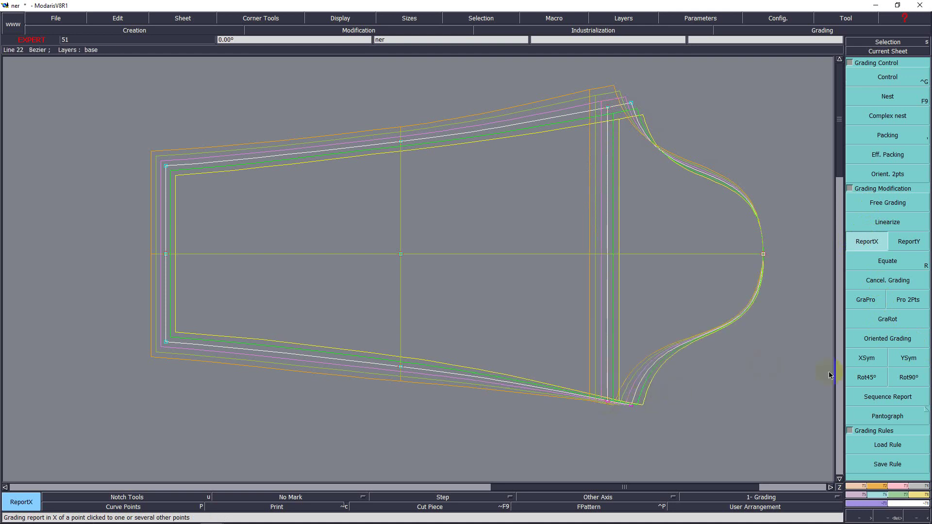
Report the upper underarm point's Y grading to the two lower underarm and bicep points and symmetrize their rules about the X axis.
left_click(909, 241)
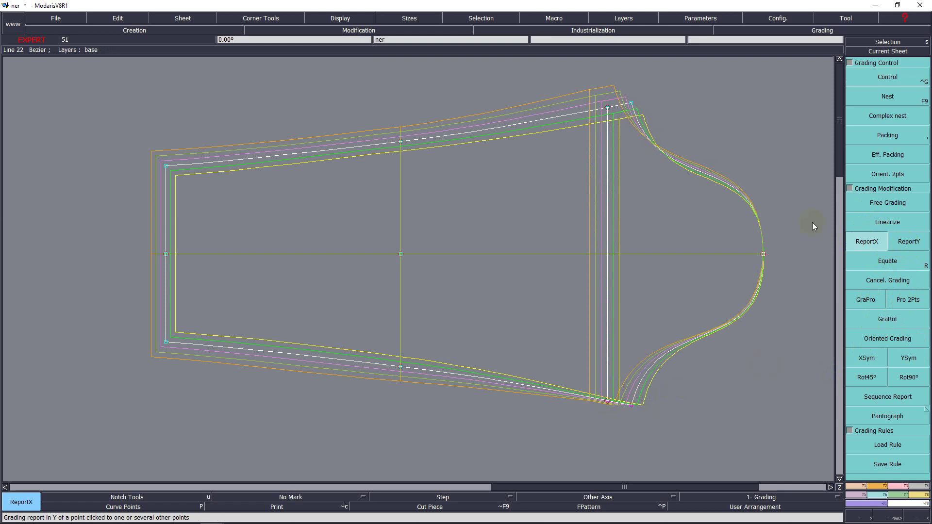
left_click(631, 102)
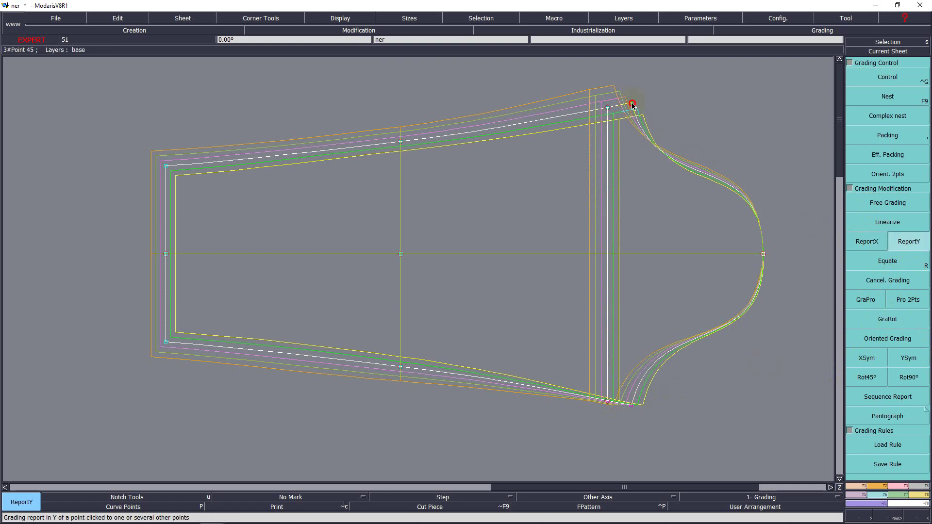
left_click(631, 405)
left_click(867, 360)
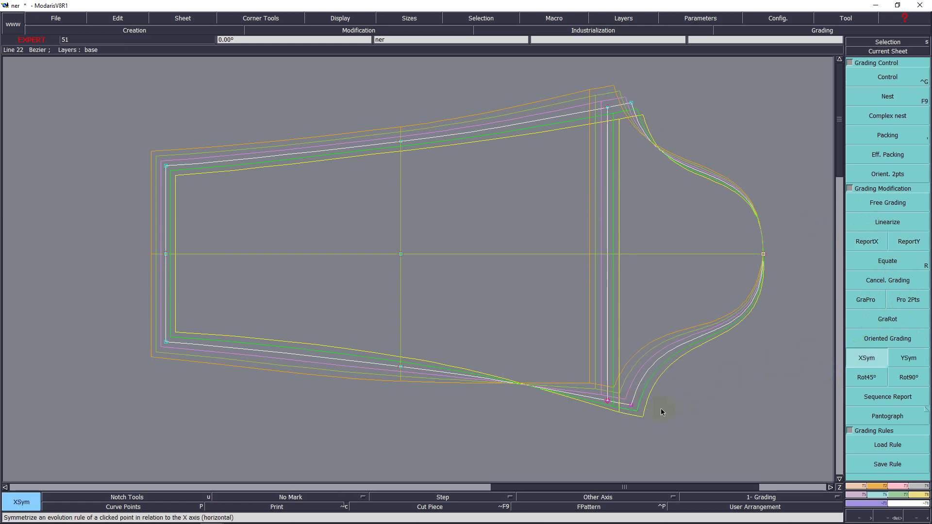
left_click(607, 401)
left_click(709, 400)
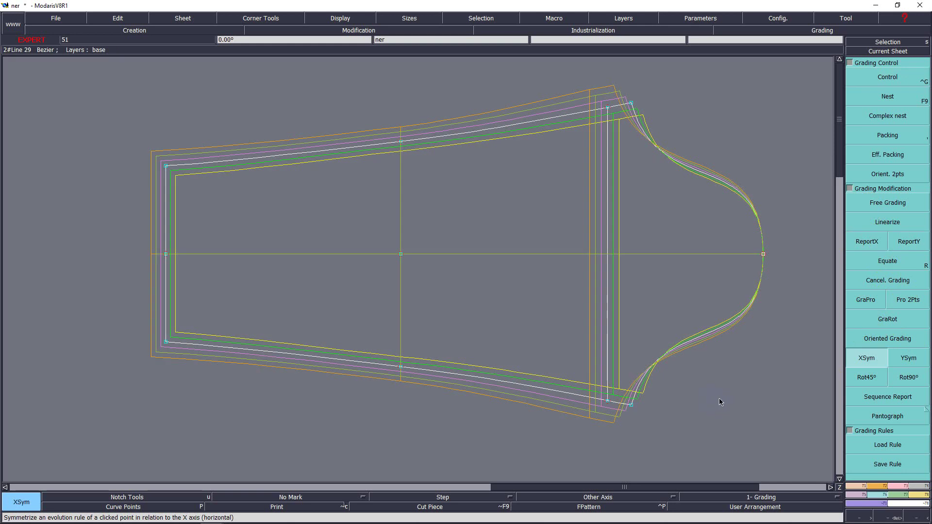
Arrange all sheets on the desk and zoom in on the graded body's armhole and shoulder area.
key("j")
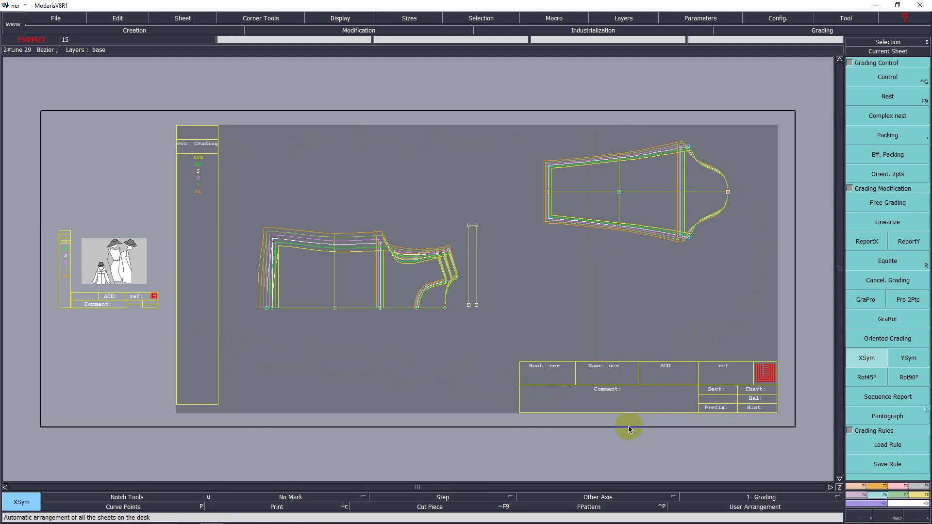
key("Return")
left_click_drag(375, 217, 459, 304)
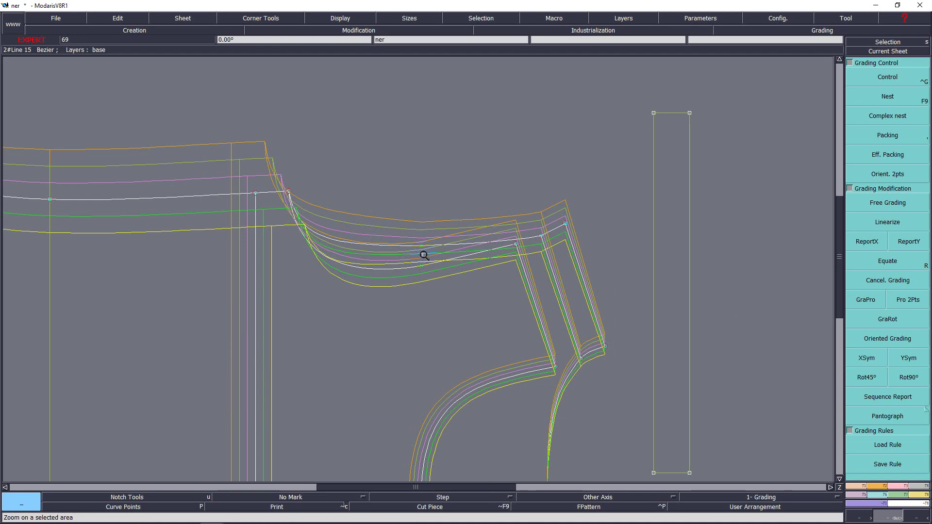
Hide the size nest and create dynamic length measures along the front and back armhole curves of the body.
key("space")
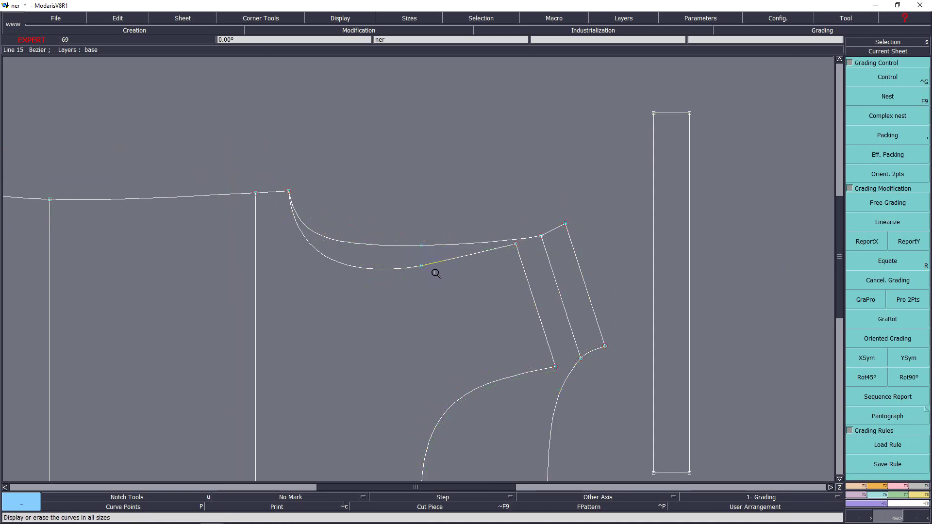
key("Home")
key("Return")
left_click_drag(258, 199, 365, 343)
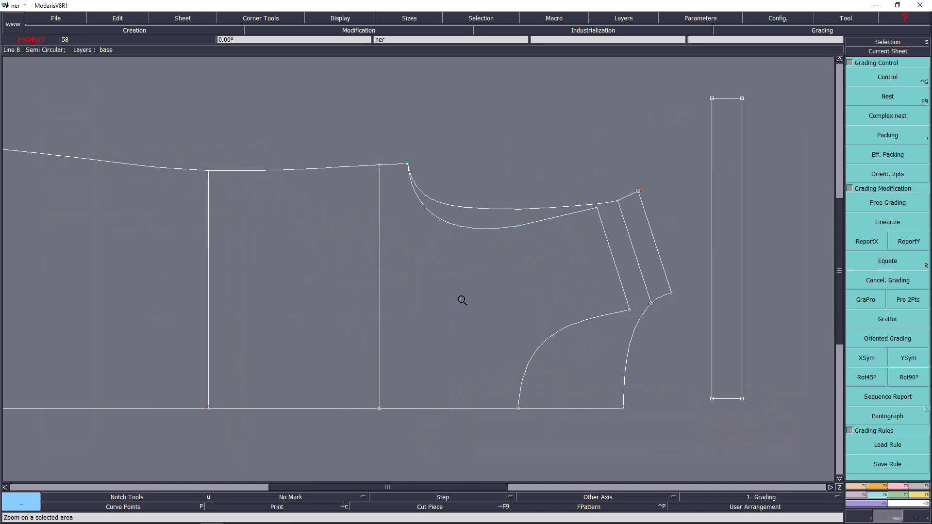
key("F9")
key("F9")
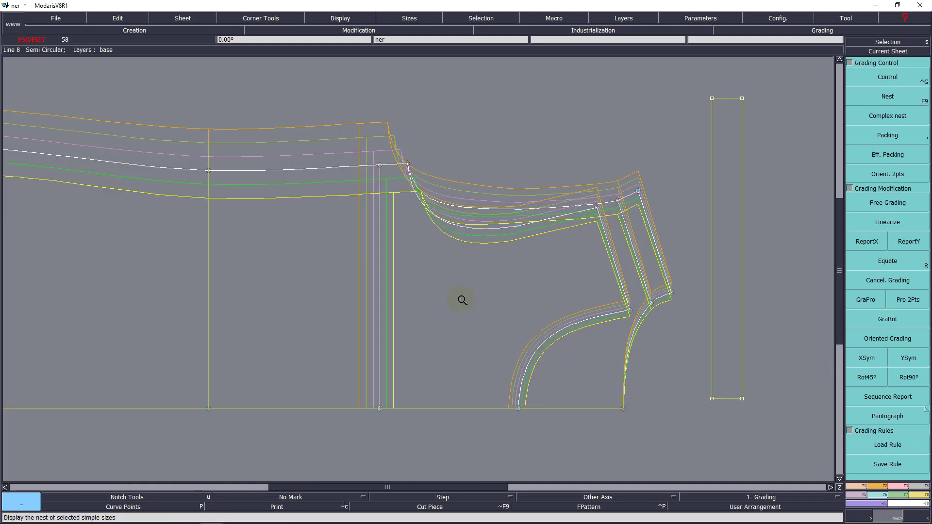
key("F10")
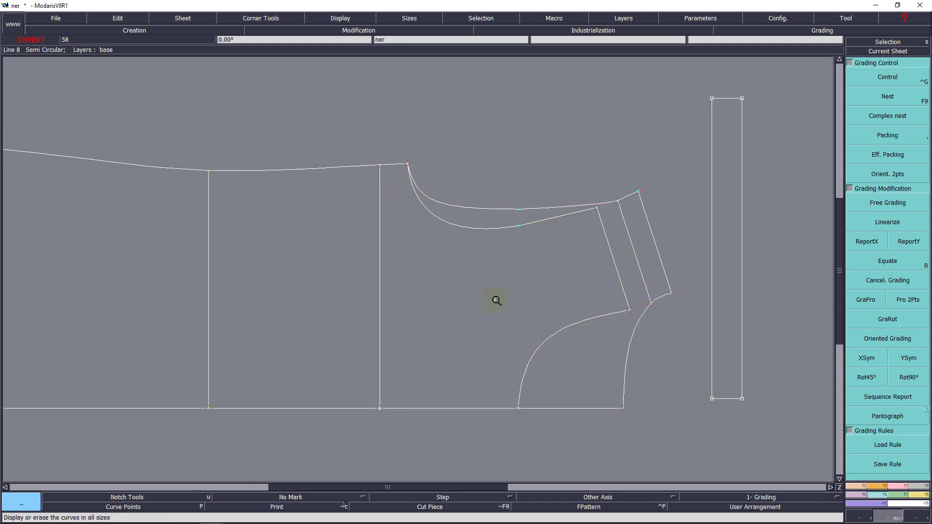
key("l")
left_click(554, 218)
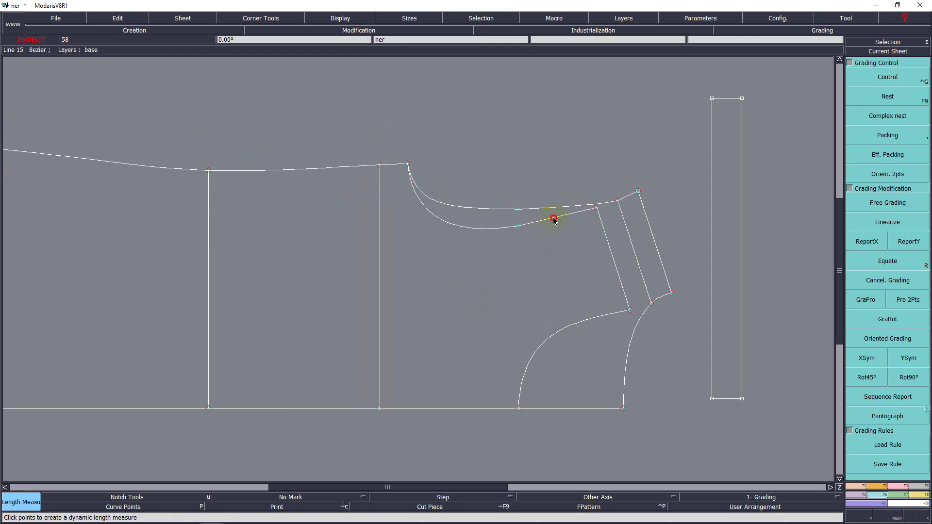
right_click(507, 162)
left_click(558, 208)
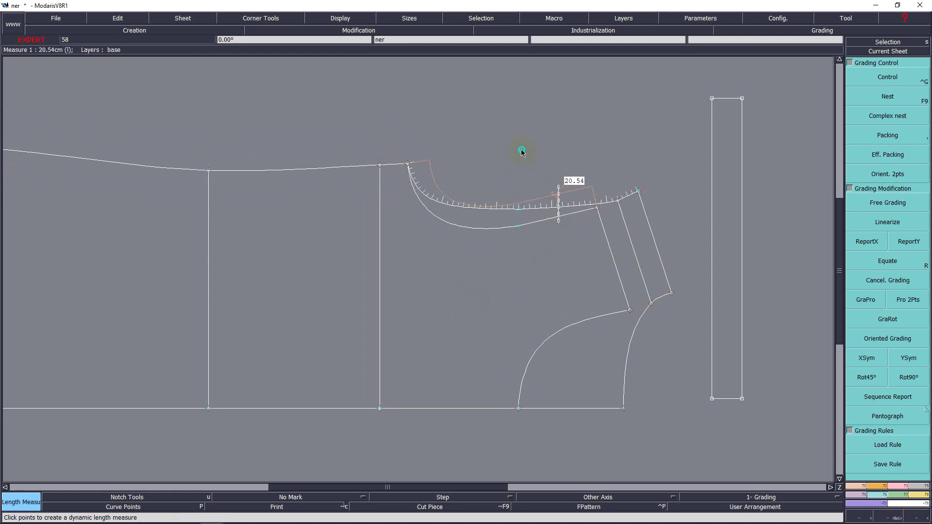
Open the MChart measurement chart and add a formula row summing the two armhole measures.
key("ctrl+u")
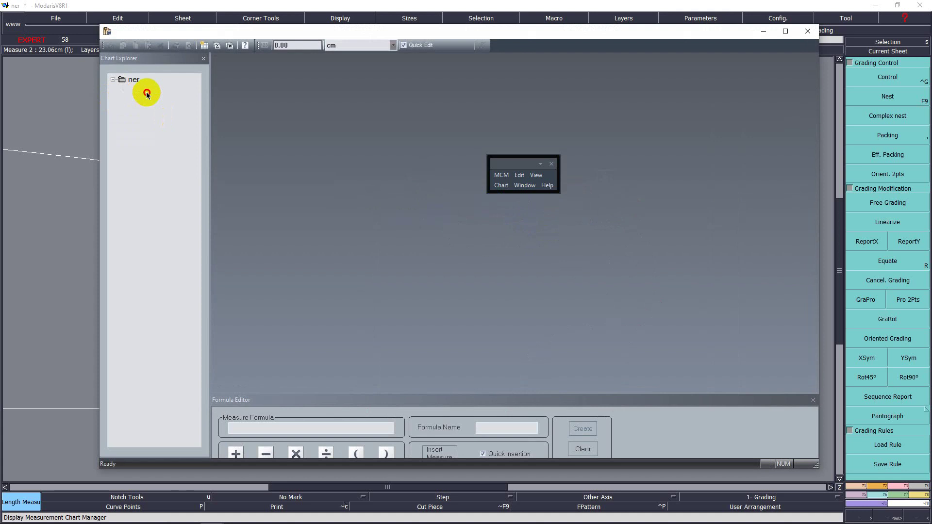
double_click(145, 92)
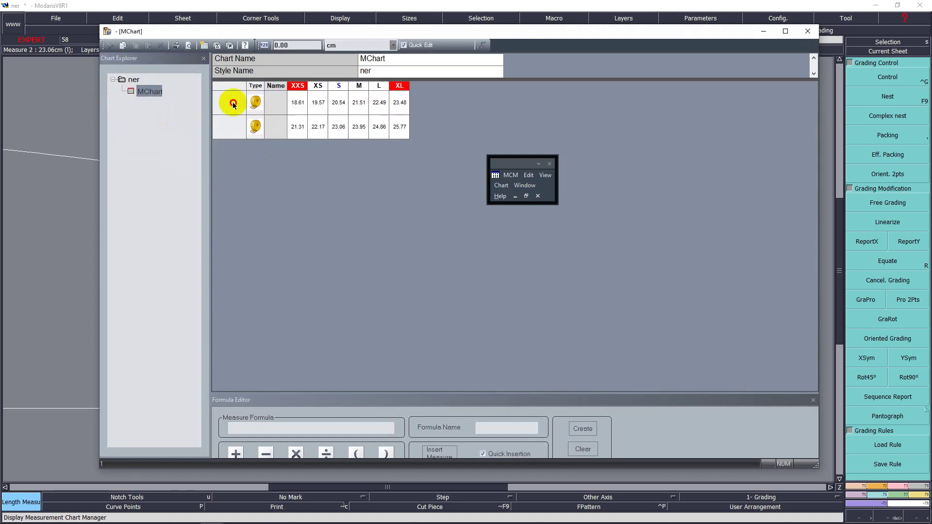
left_click(255, 104)
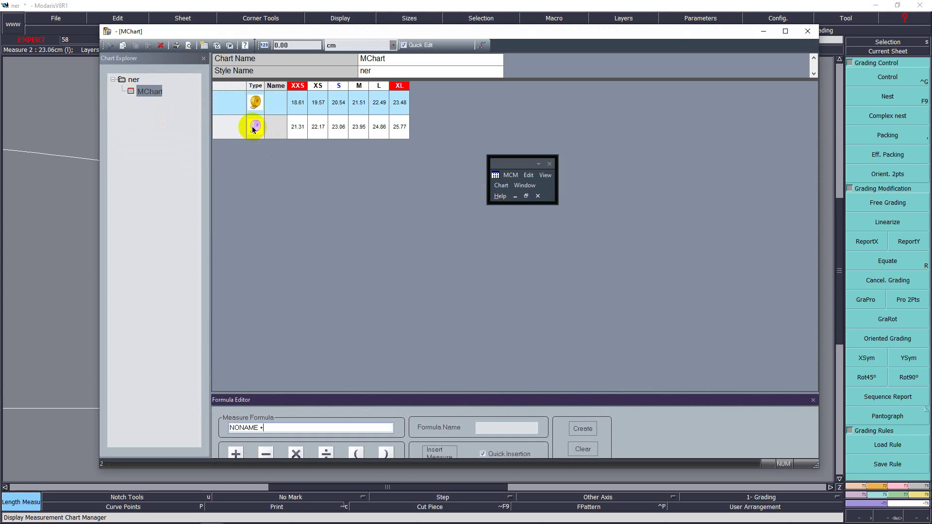
left_click(254, 127)
key("Return")
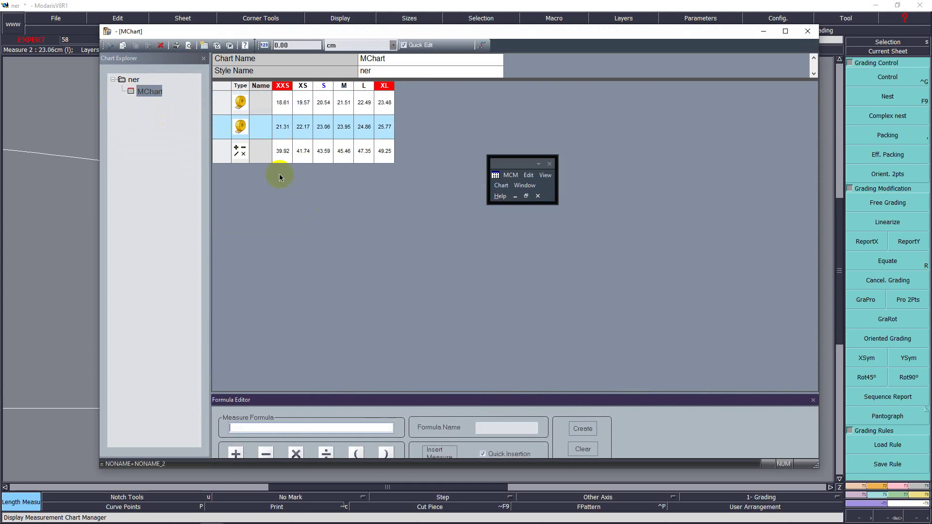
Add another formula row that divides the summed armhole row by 2.
left_click(234, 150)
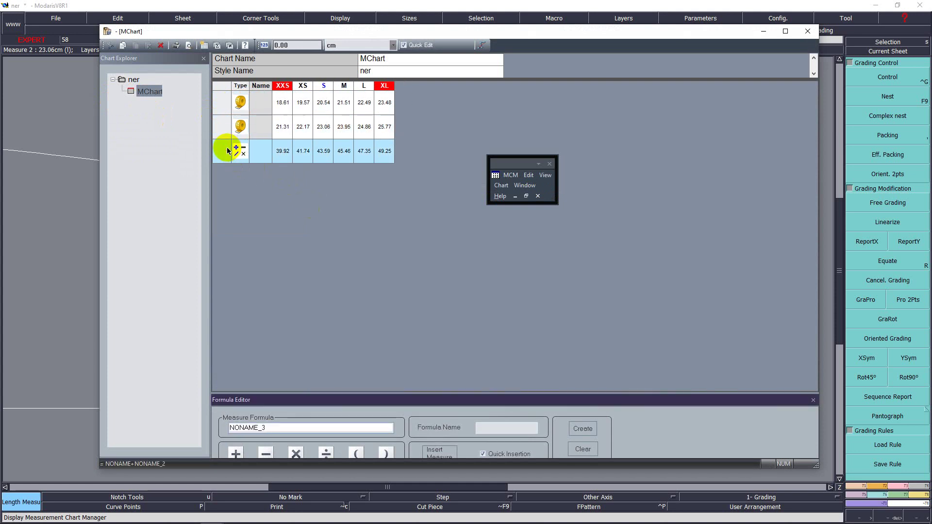
type("/")
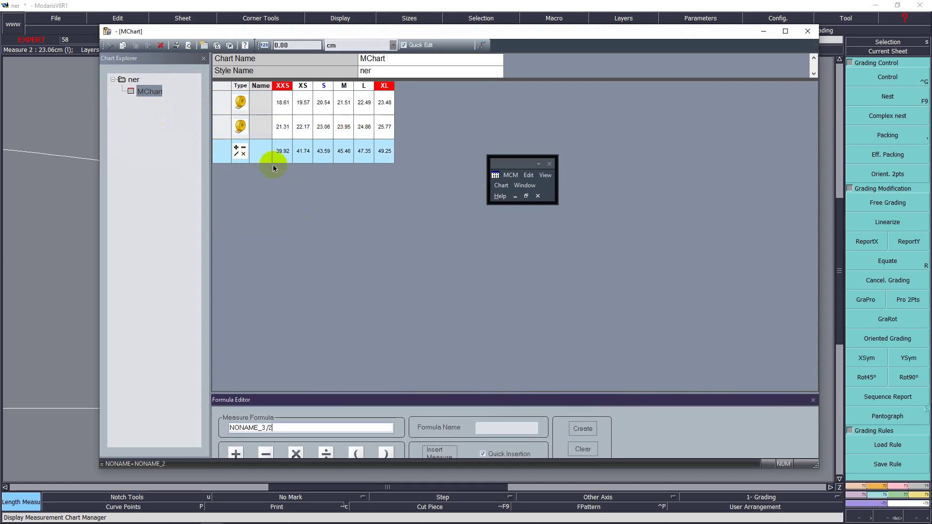
type("2")
key("Return")
Delete the two single armhole measure rows and their sum row, leaving only the halved formula row.
left_click(241, 111)
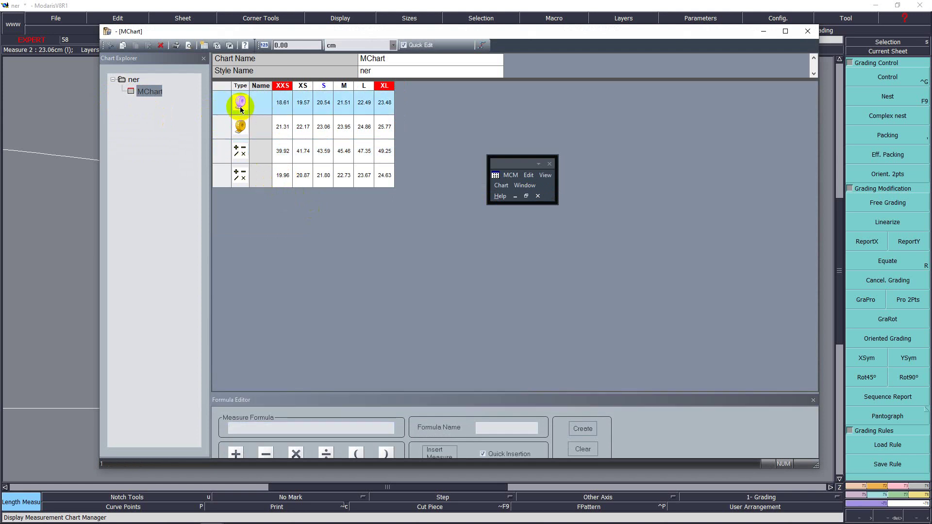
key("Delete")
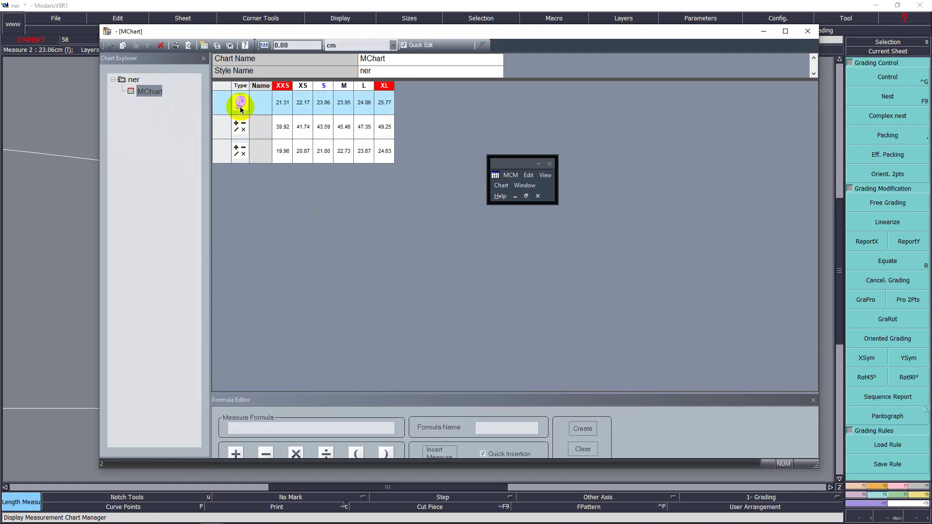
key("Delete")
key("Delete")
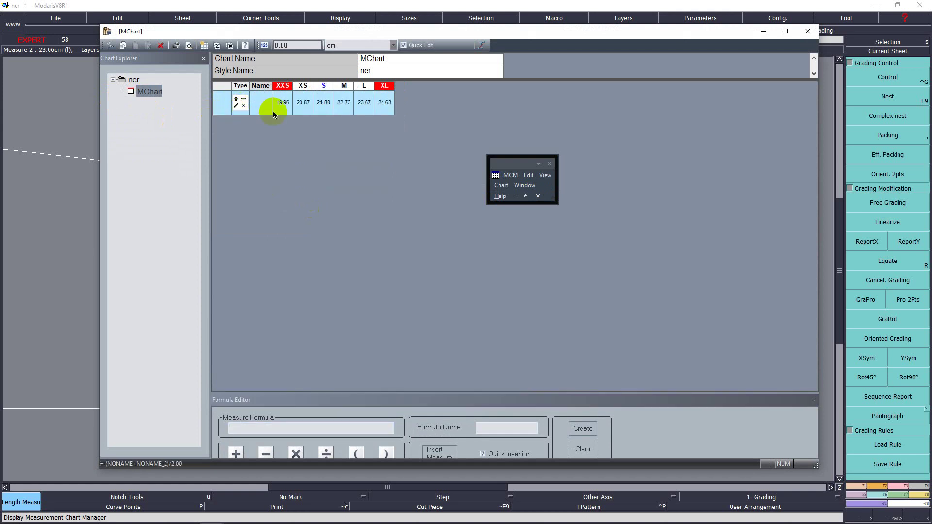
Widen the chart's Name column, name the remaining formula row armhole, and return to the pattern sheets.
left_click_drag(273, 89, 324, 96)
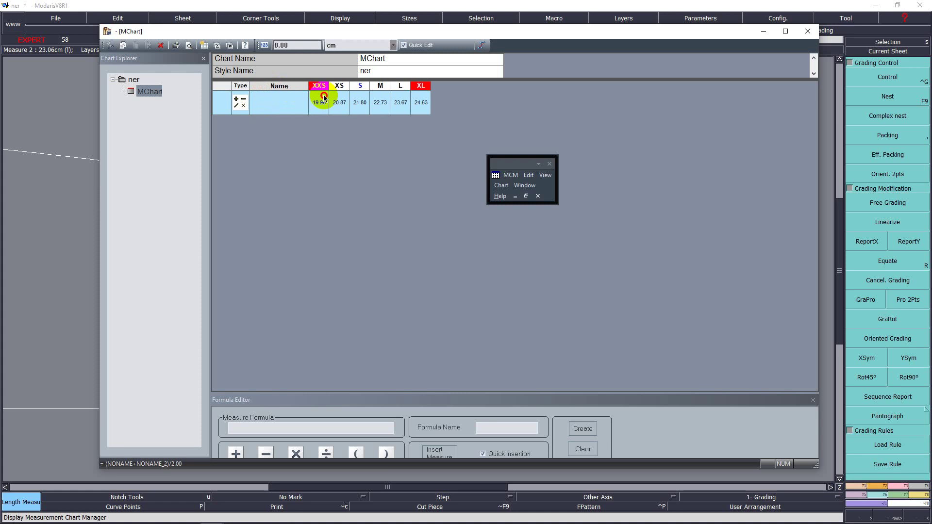
left_click(272, 101)
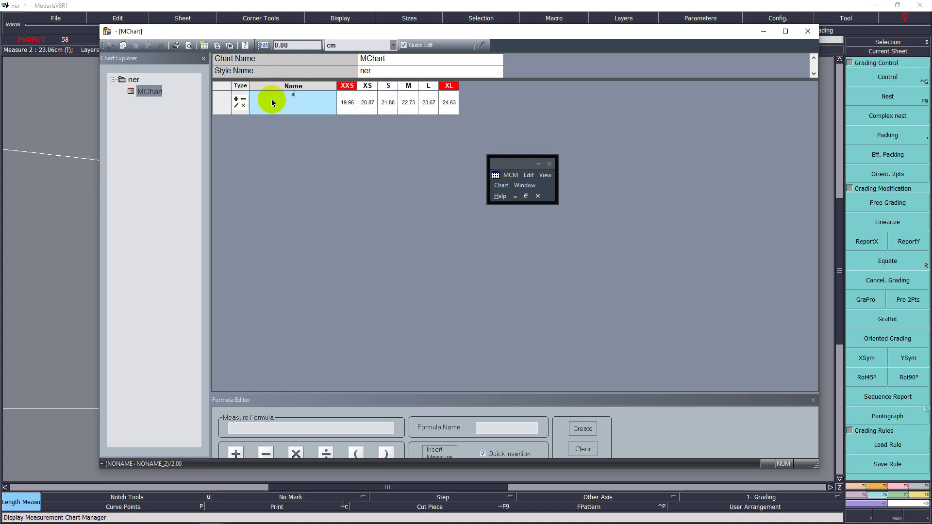
type("armhole")
left_click(309, 209)
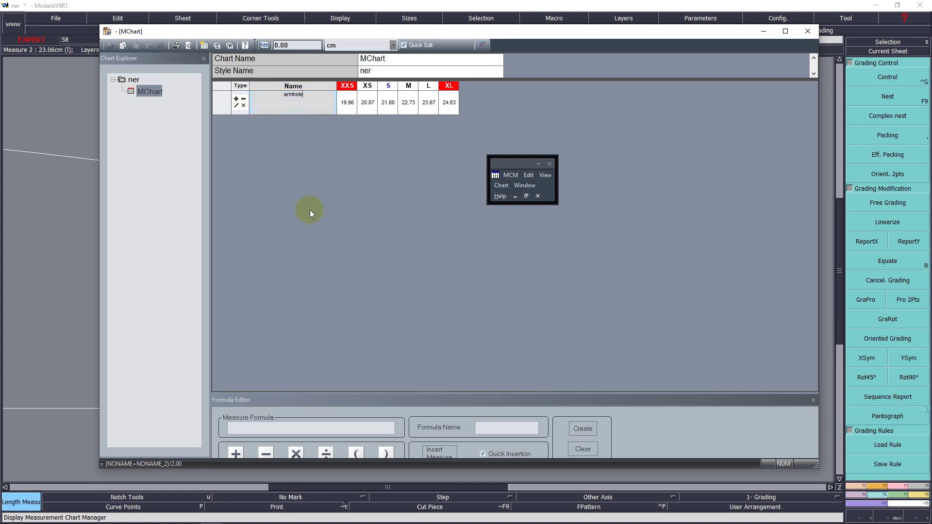
left_click(764, 30)
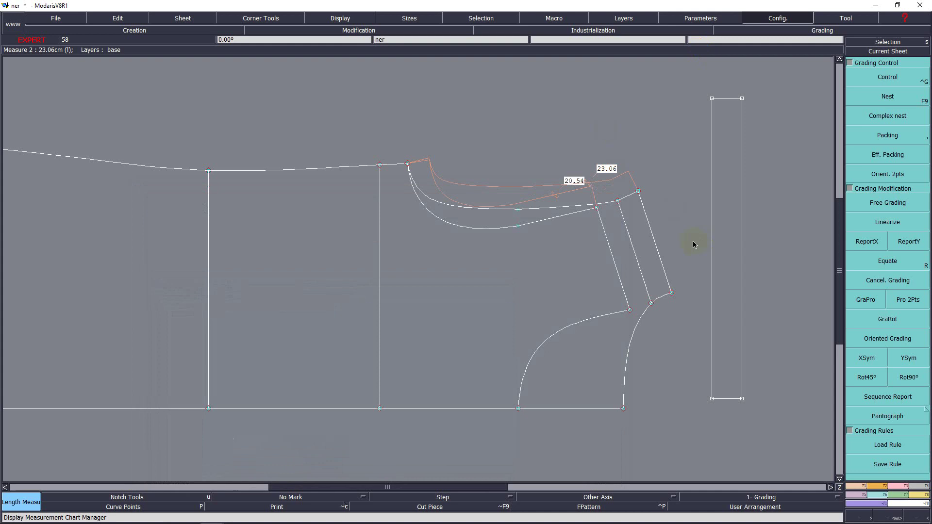
Create a dynamic length measure along the upper half of the sleeve cap, from the underarm point to the cap's centre point.
key("j")
key("Return")
left_click_drag(656, 129, 743, 239)
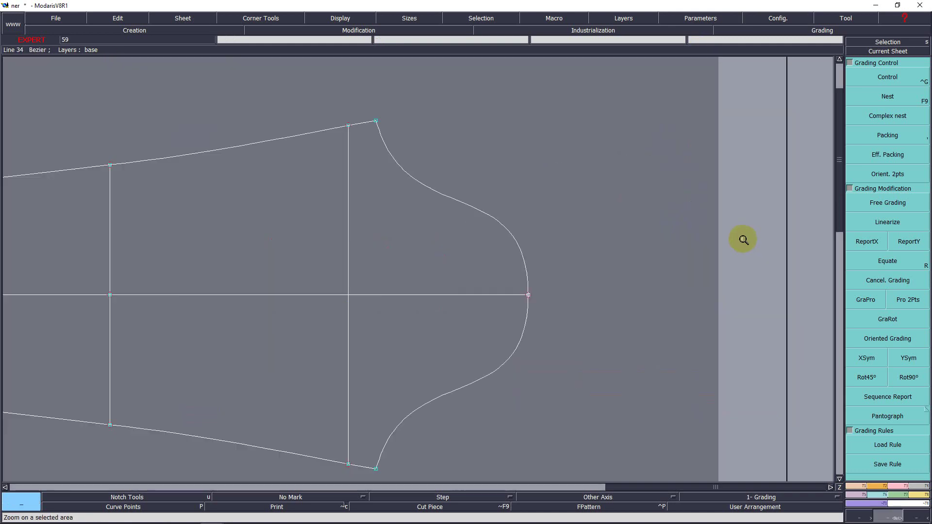
key("l")
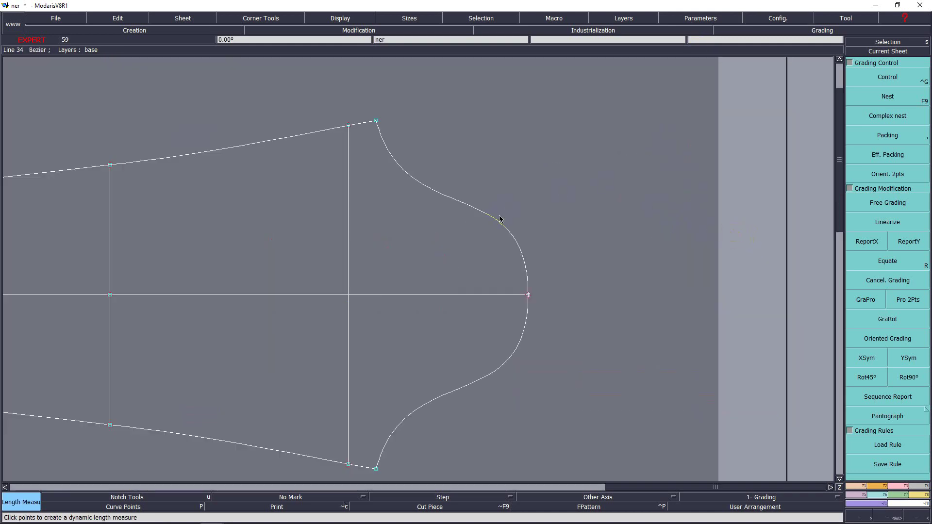
left_click(498, 224)
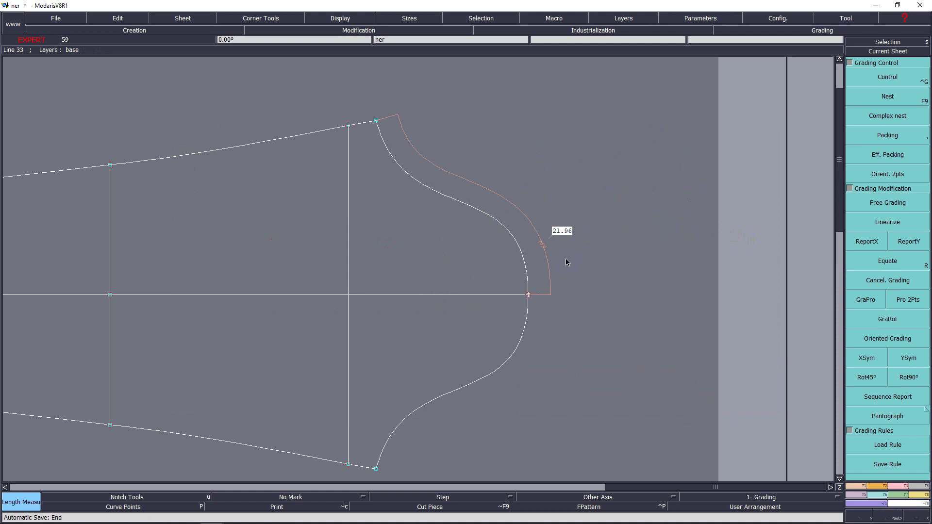
Compare the sleeve cap's graded lengths with the armhole row in the measurement chart across all sizes.
key("j")
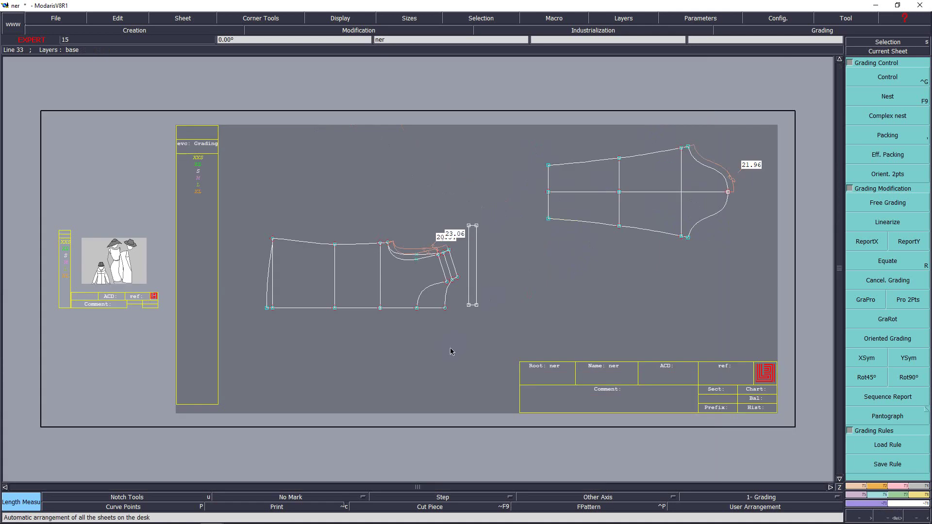
key("ctrl+m")
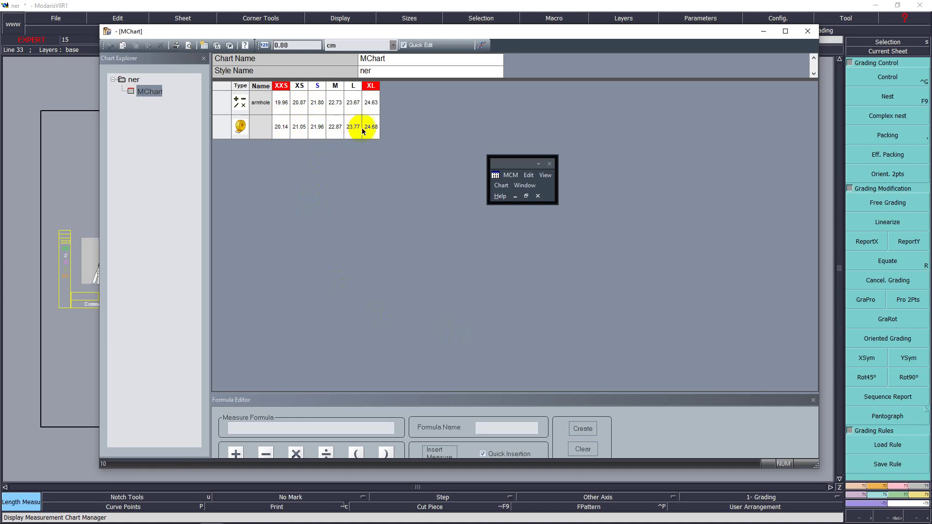
left_click(765, 31)
Display the nest of all sizes and set the ddy grading of the neckband's upper left corner to 0.77 for every size step.
key("F12")
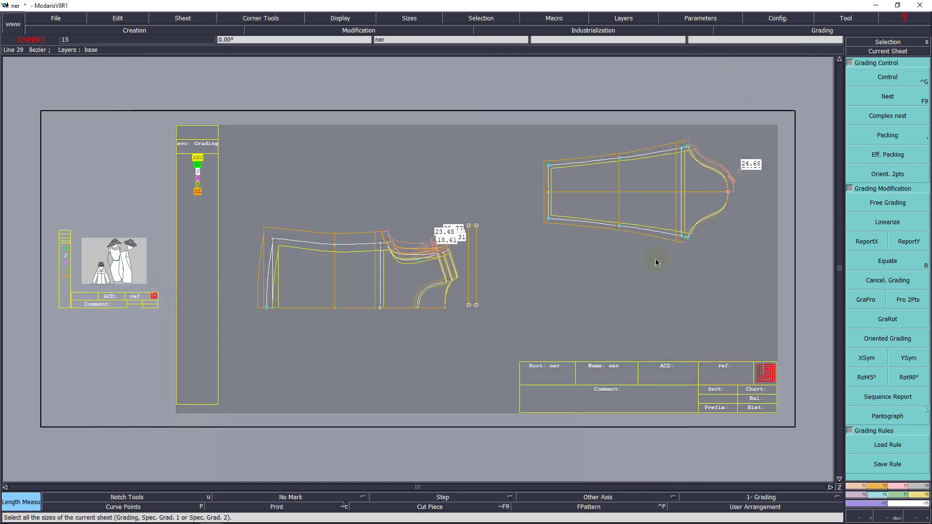
key("F9")
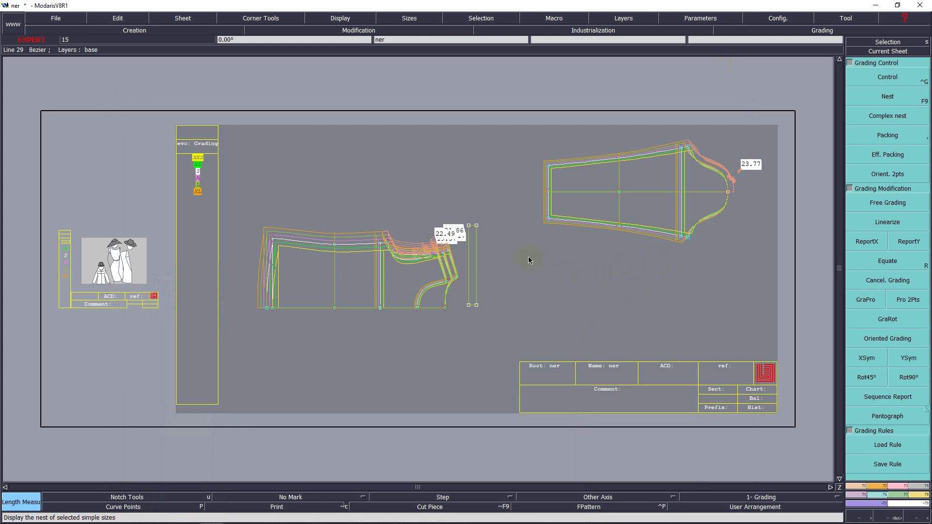
key("Return")
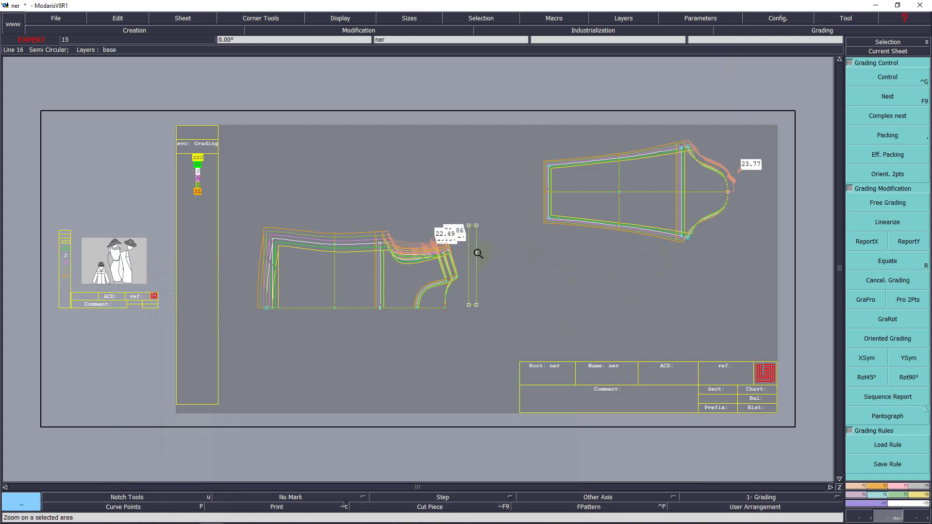
key("Home")
right_click_drag(434, 235, 404, 207)
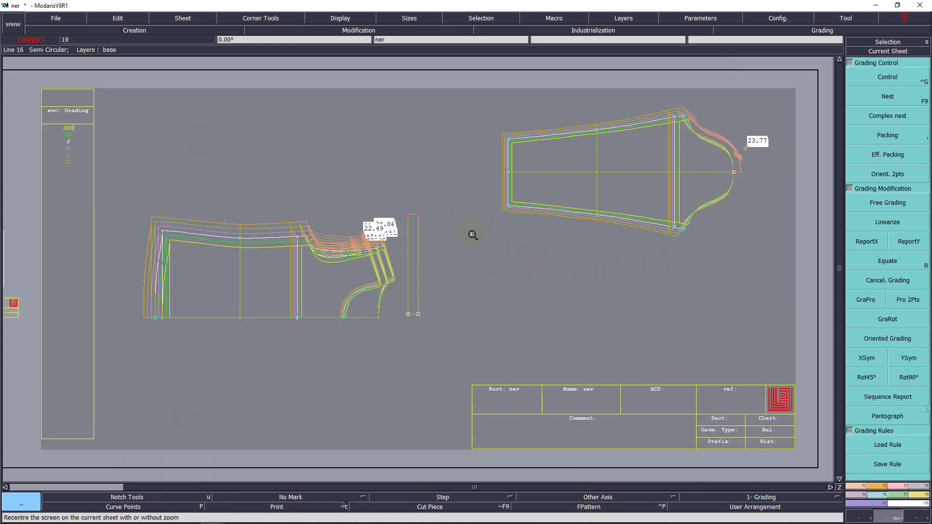
left_click(893, 80)
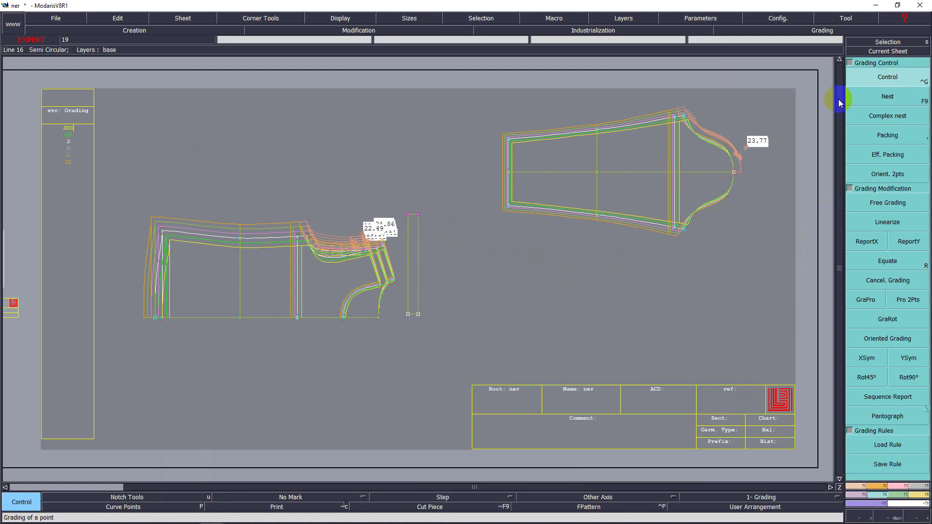
left_click(408, 215)
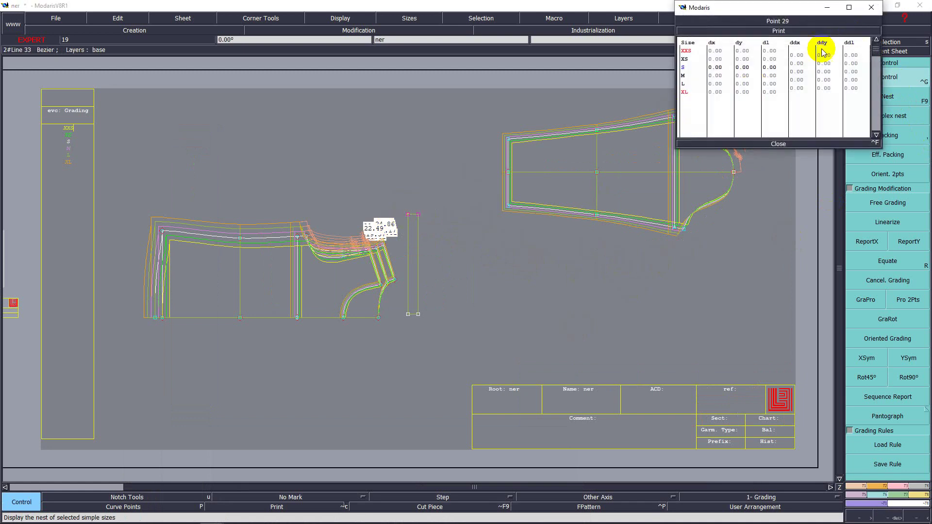
left_click_drag(819, 63, 819, 87)
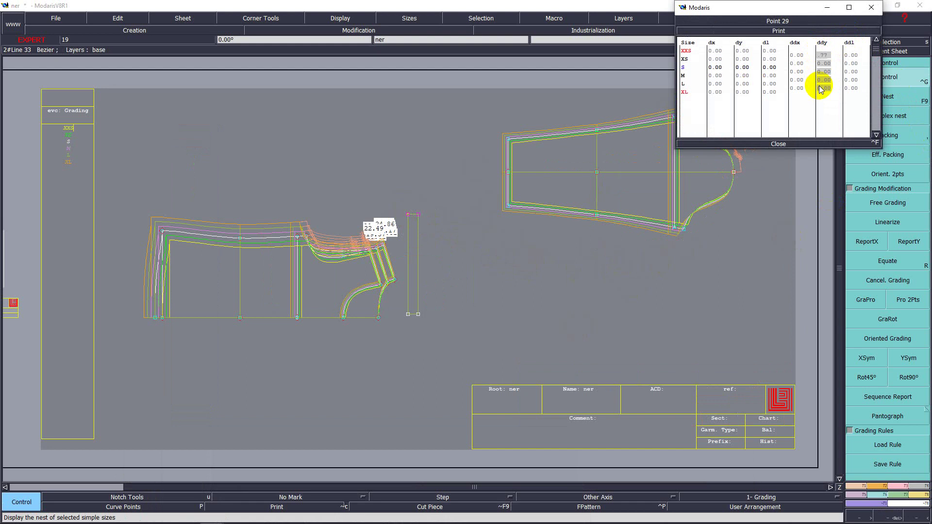
left_click(774, 143)
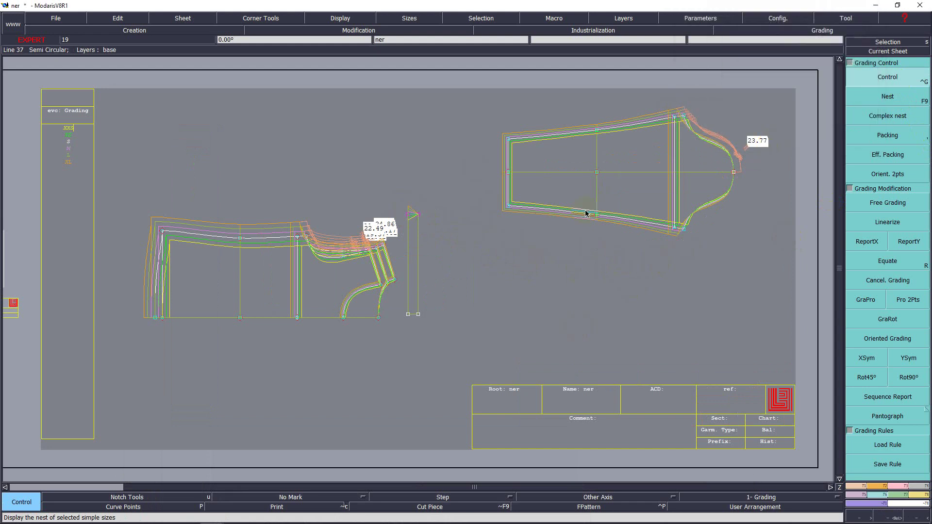
Report the Y grading of the neckband's upper left corner to its upper right corner.
key("Return")
left_click_drag(370, 166, 491, 333)
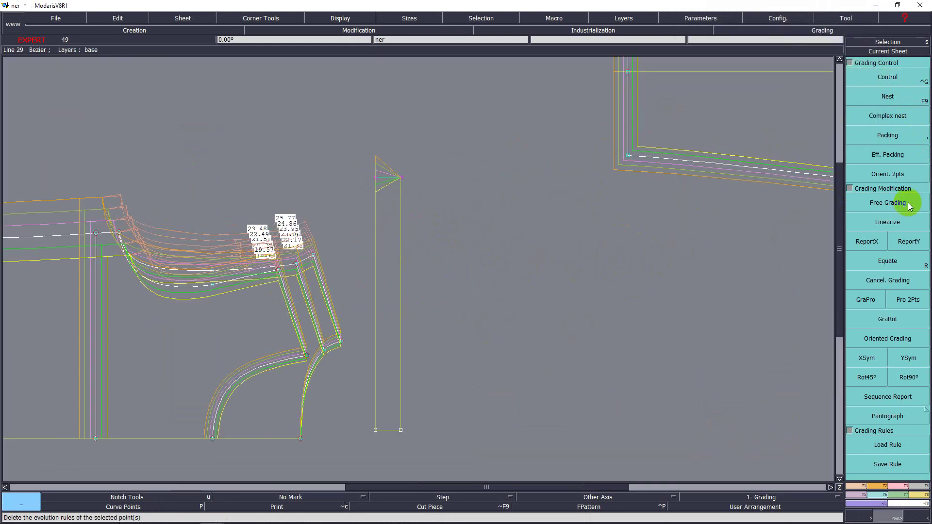
left_click(909, 242)
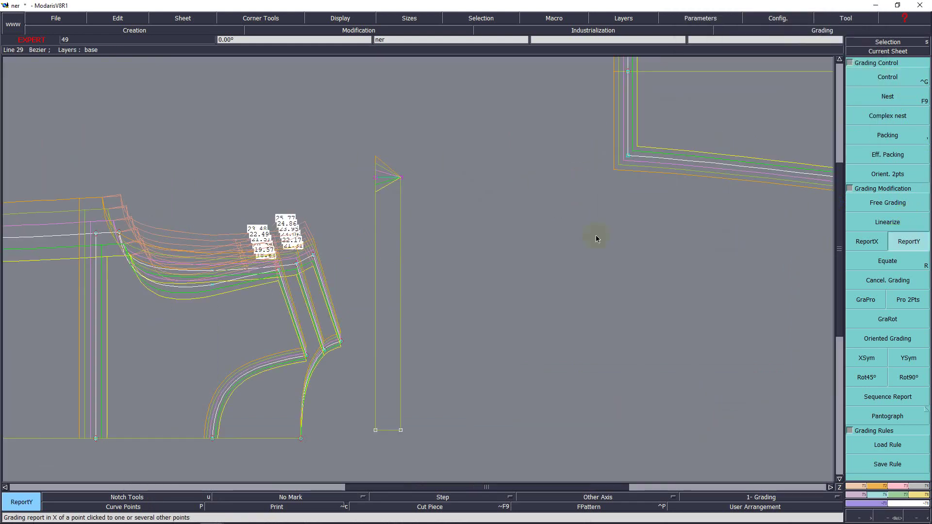
left_click(377, 177)
left_click(401, 180)
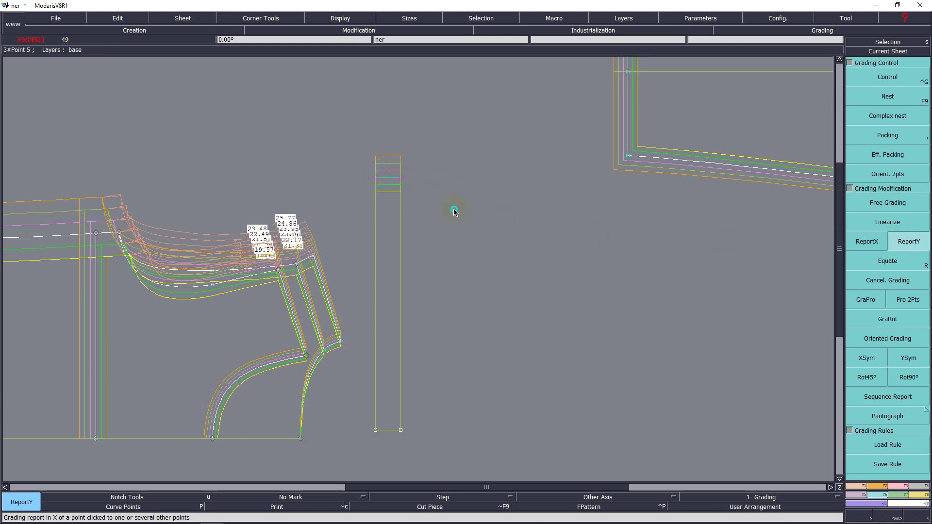
Hide the size nest and apply a 0.70 cm line seam value to all lines of the body, neckband and sleeve.
key("F10")
key("F11")
key("F9")
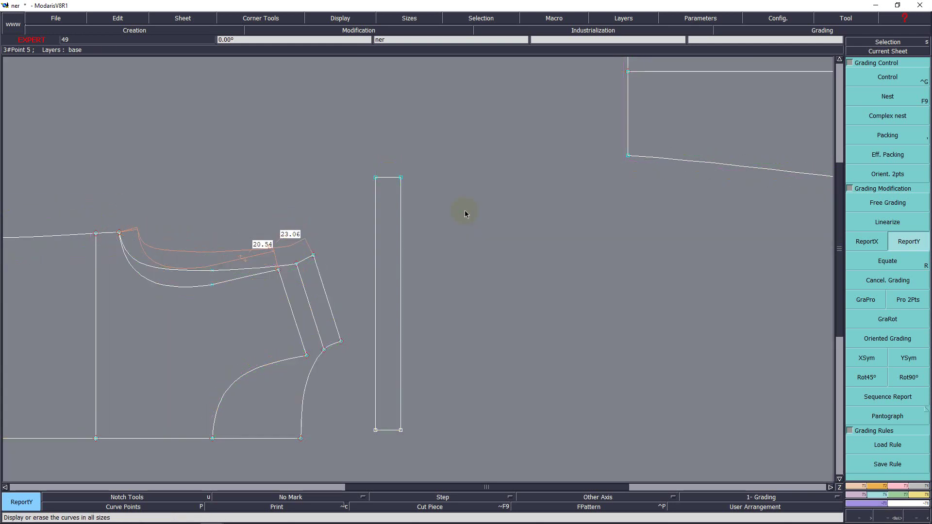
key("j")
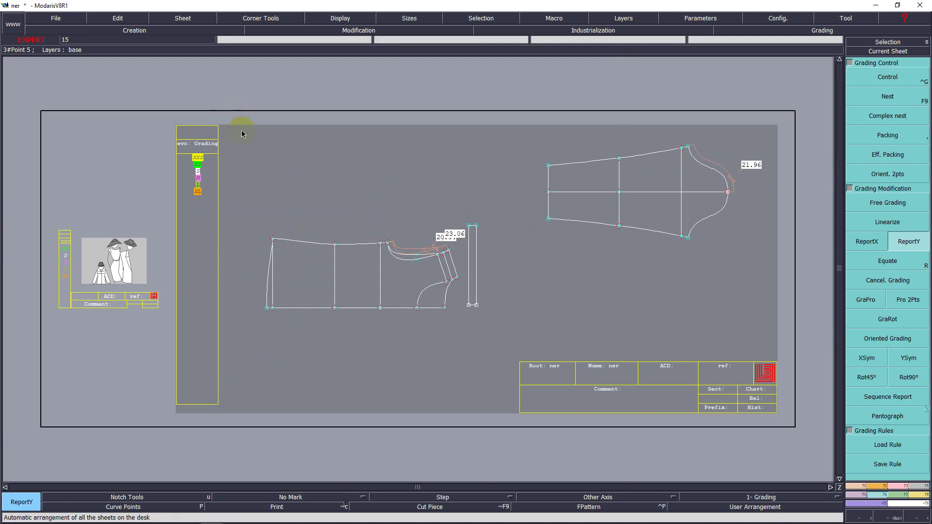
left_click_drag(230, 121, 785, 335)
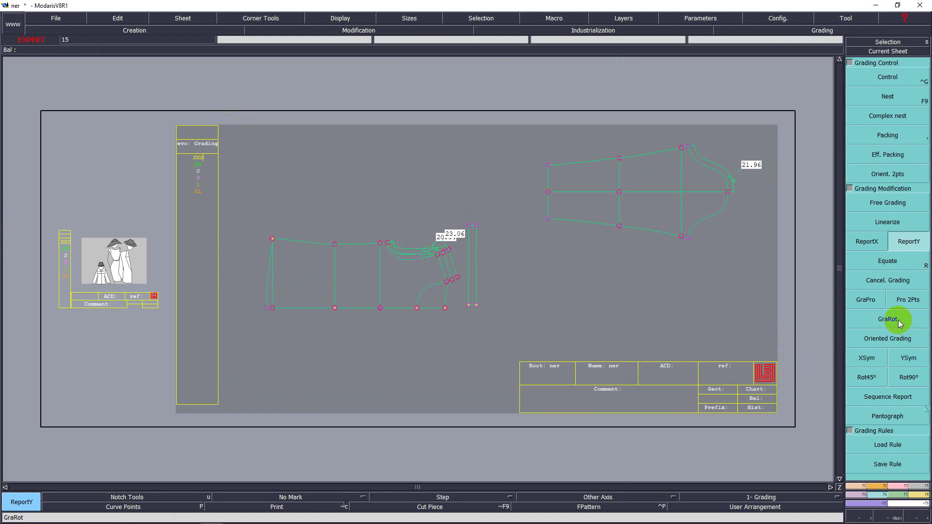
key("F4")
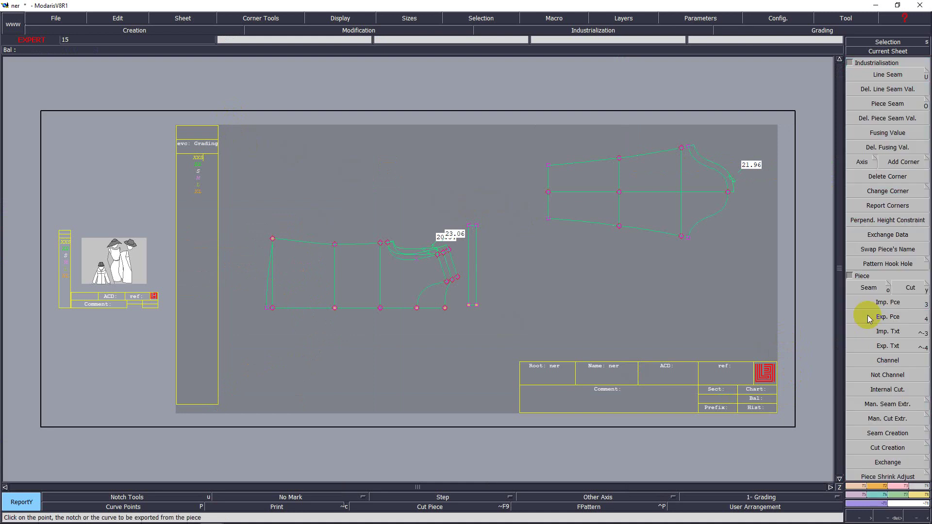
left_click(887, 78)
left_click(340, 244)
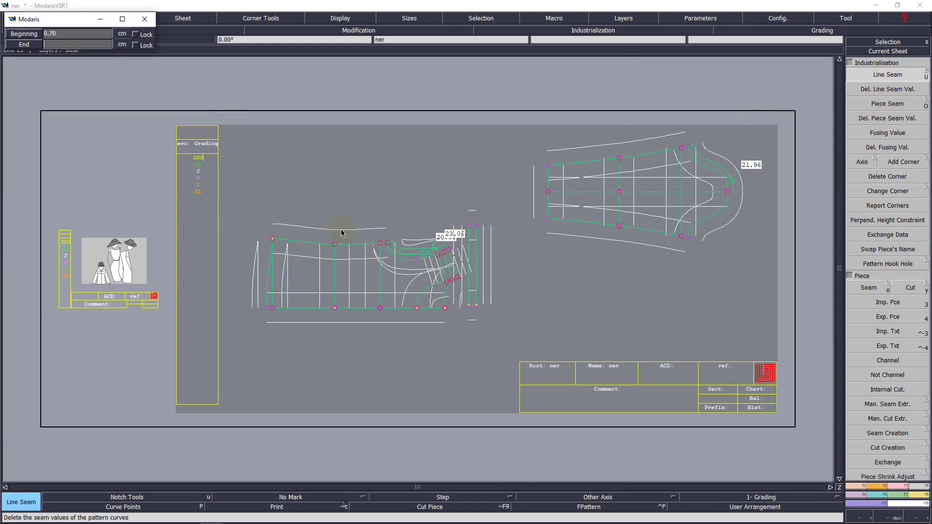
type(".7")
key("Return")
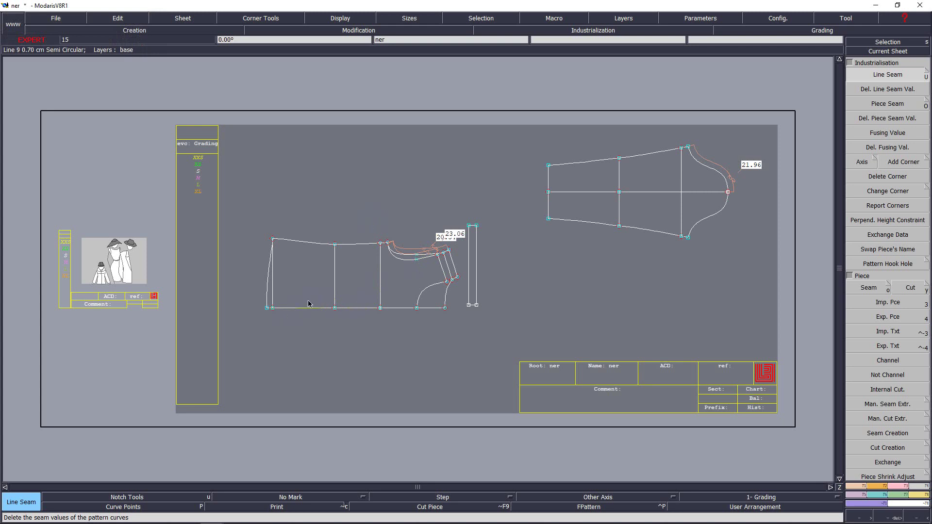
Set the line seam value to 2.00 cm on the body's hem curve and on both halves of the sleeve opening.
left_click(270, 274)
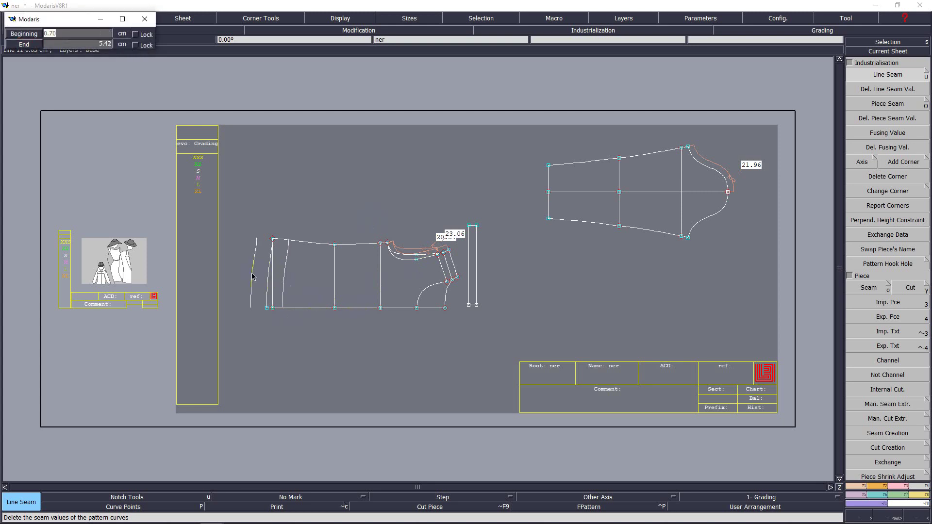
key("Tab")
type("2")
key("Return")
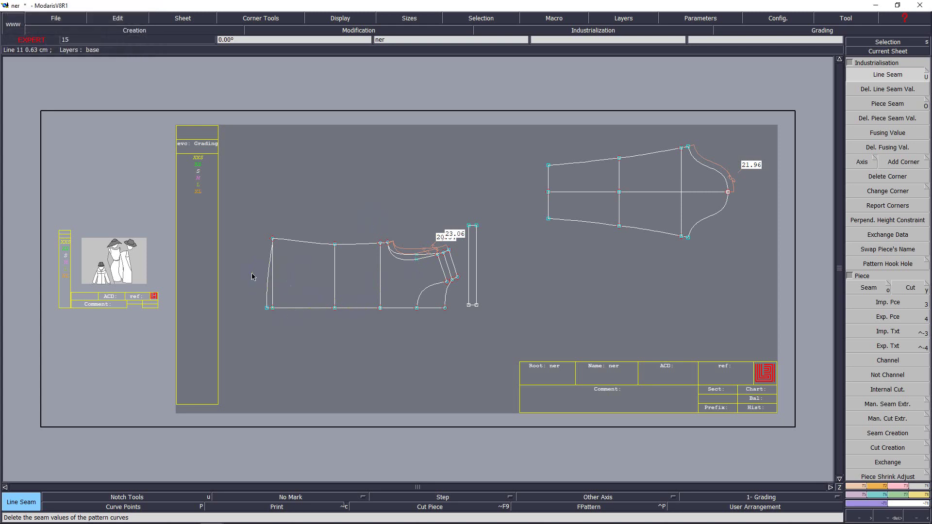
left_click(549, 200)
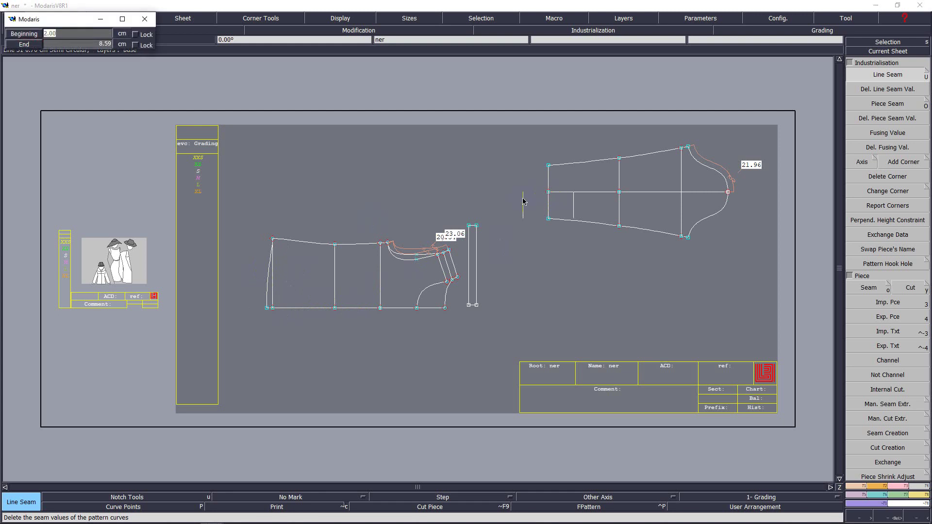
key("Return")
key("Return")
left_click(547, 189)
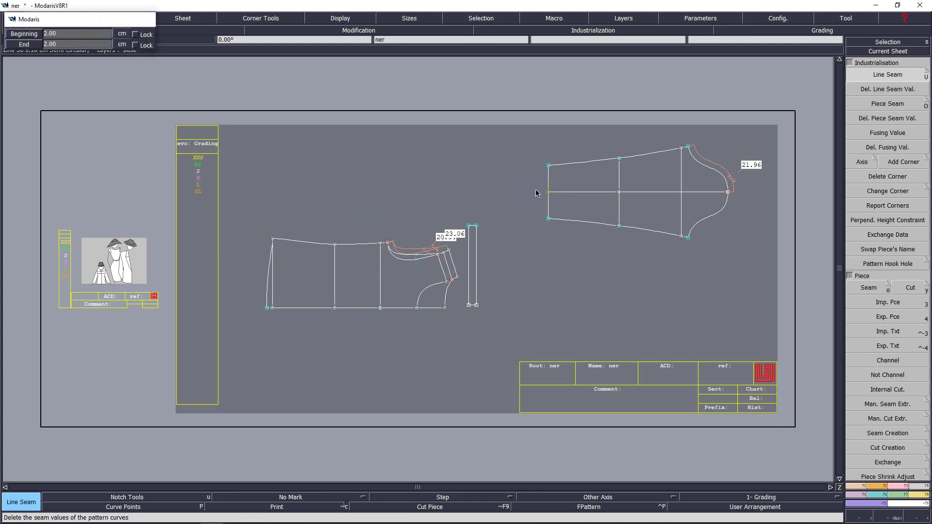
key("Return")
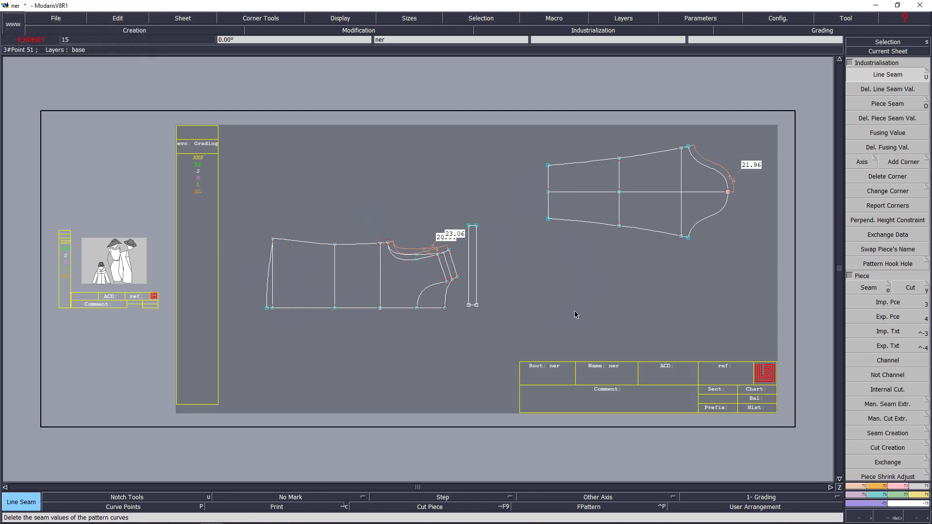
Check side seam forward (K6) in the tech pack PDF and add a developed point on the hem curve, 6 cm from the side seam corner.
mouse_move(140, 516)
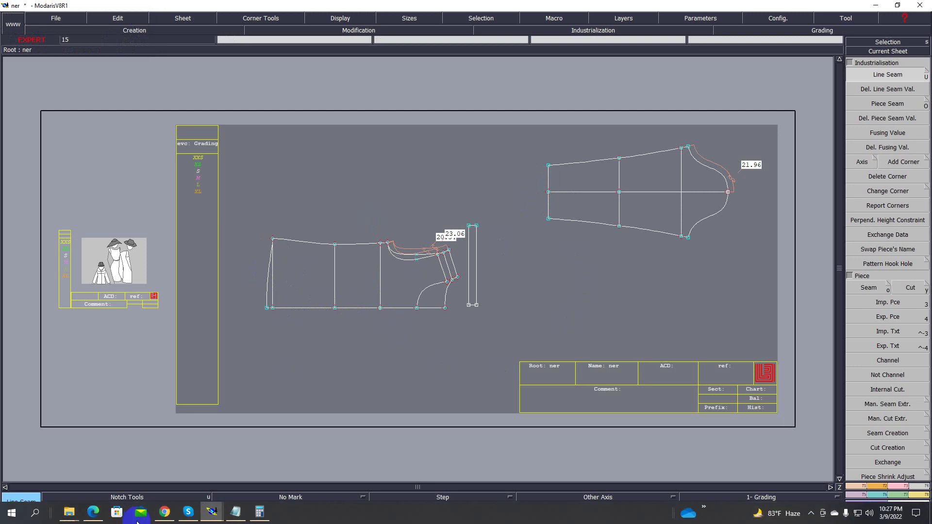
left_click(93, 513)
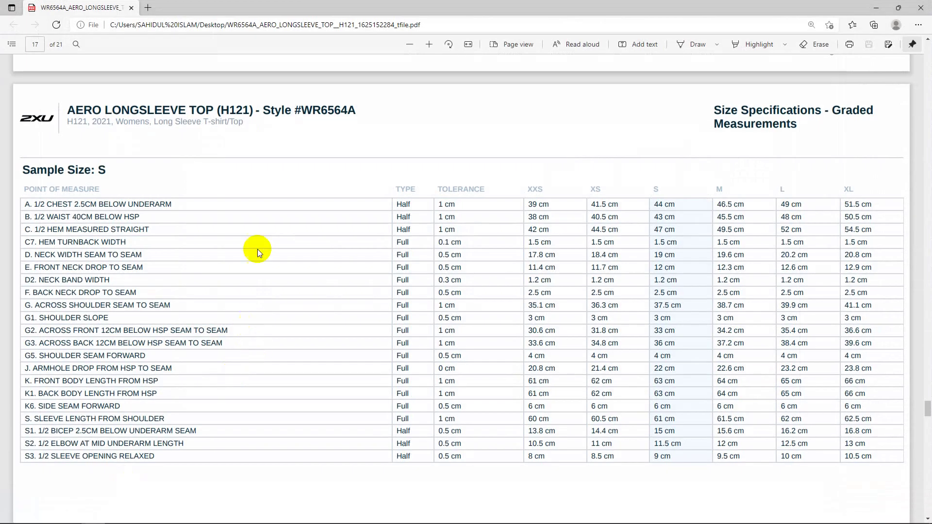
scroll(272, 309, "up", 10)
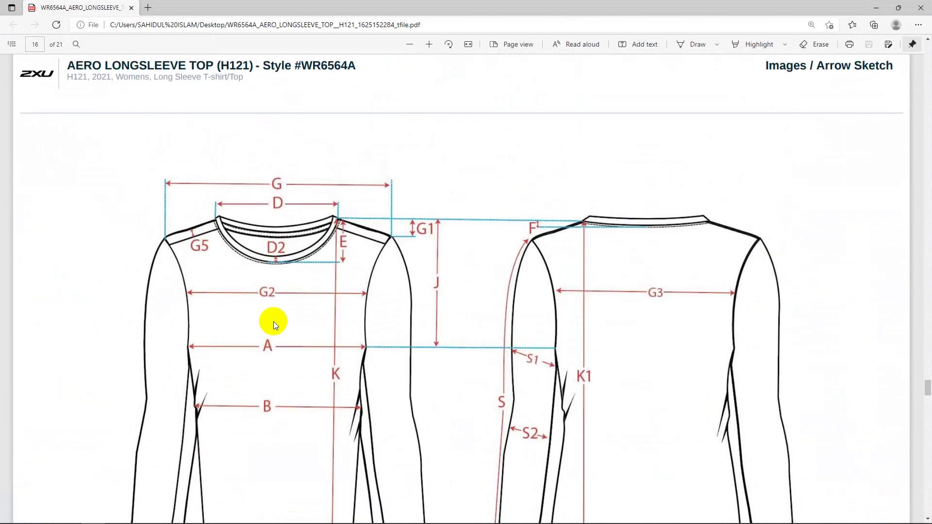
scroll(274, 325, "down", 3)
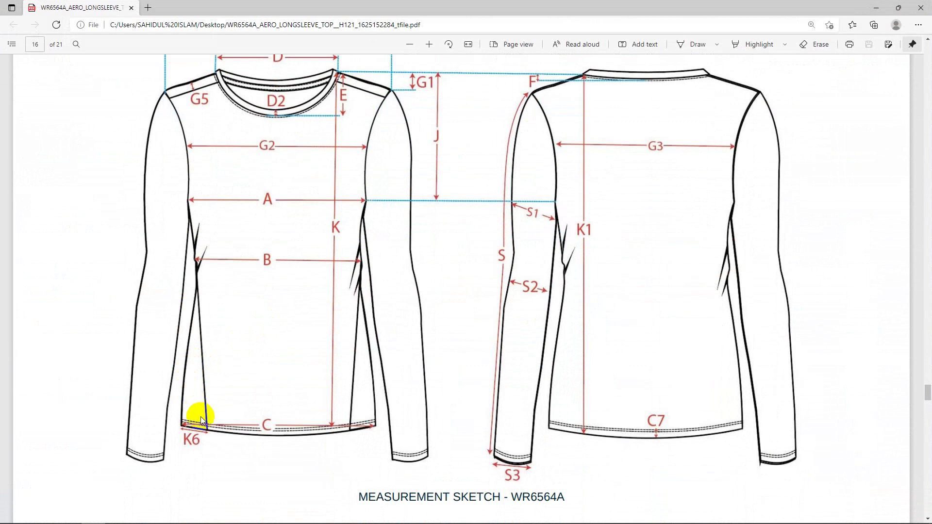
scroll(292, 410, "down", 7)
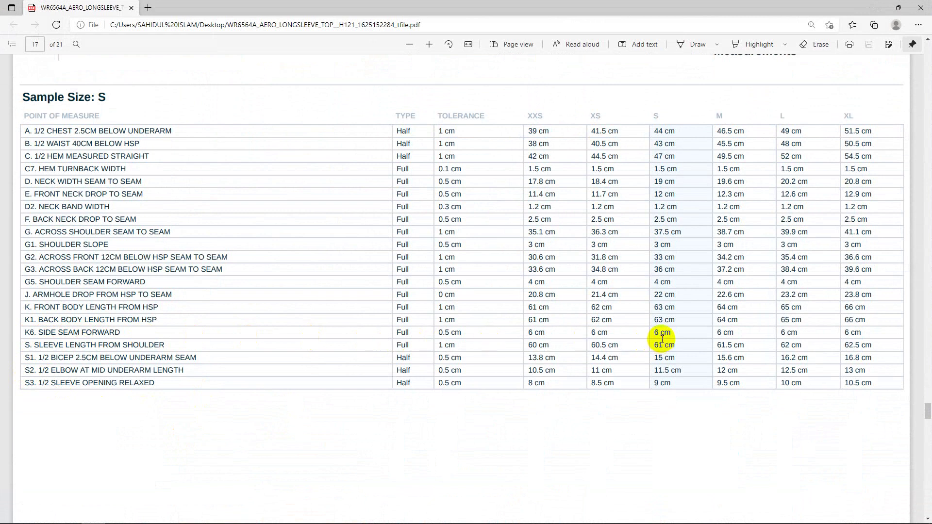
left_click(875, 7)
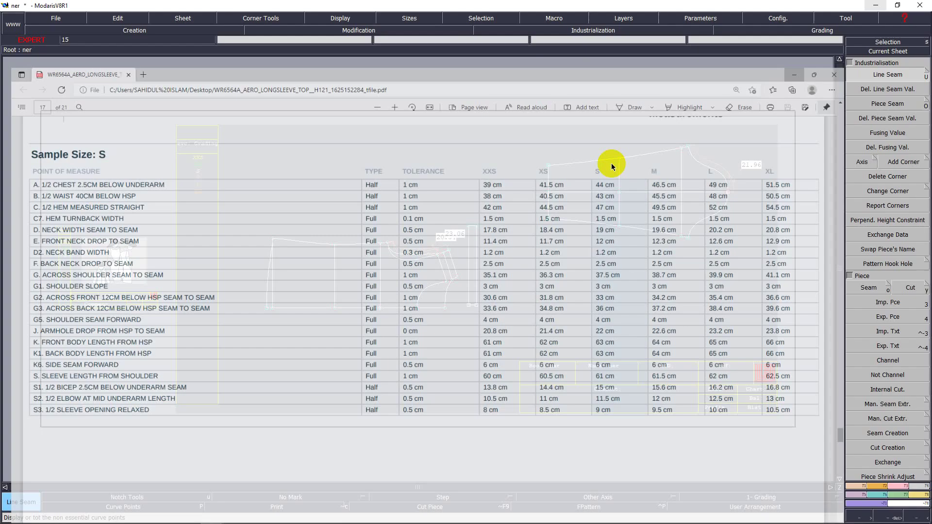
key("Return")
left_click_drag(239, 228, 405, 286)
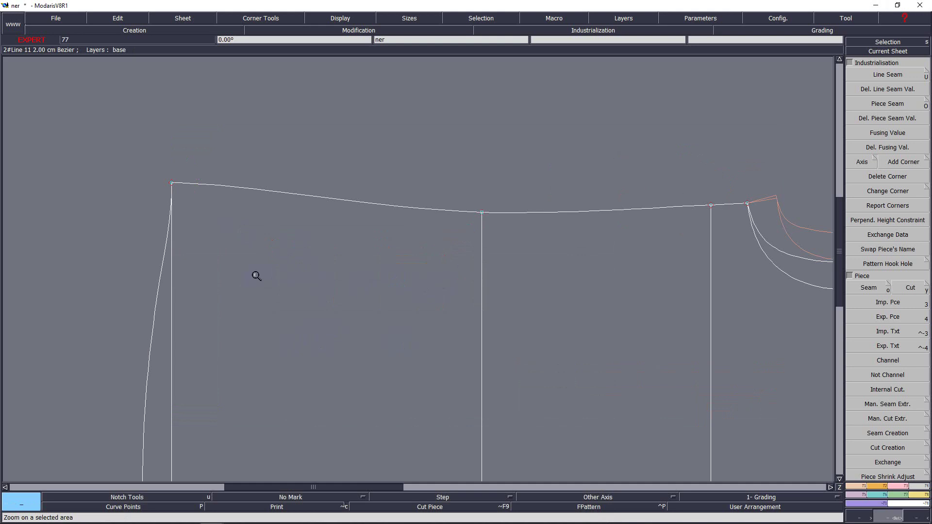
key("d")
left_click(173, 186)
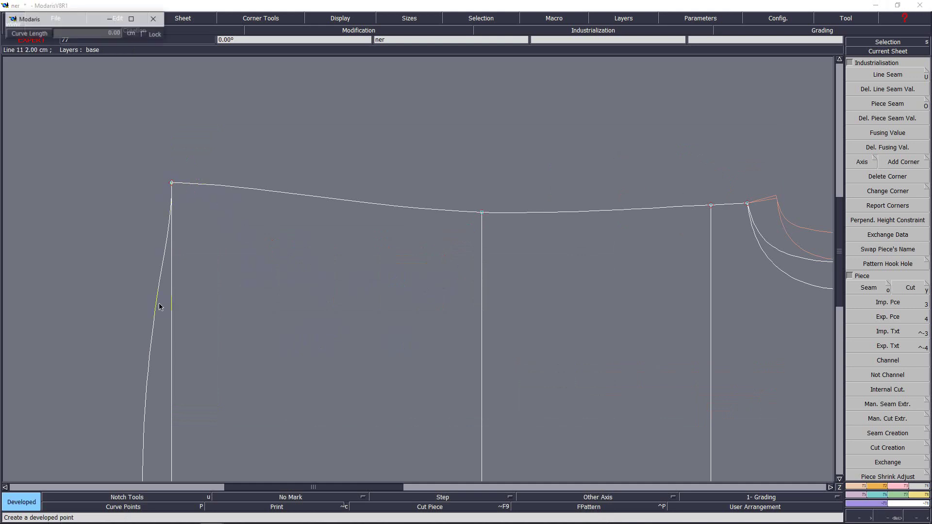
type("6.00")
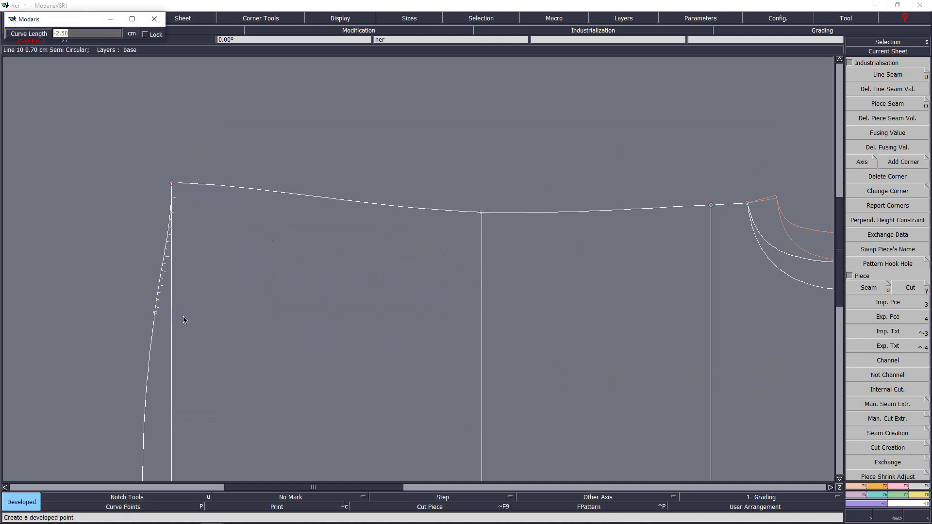
key("Return")
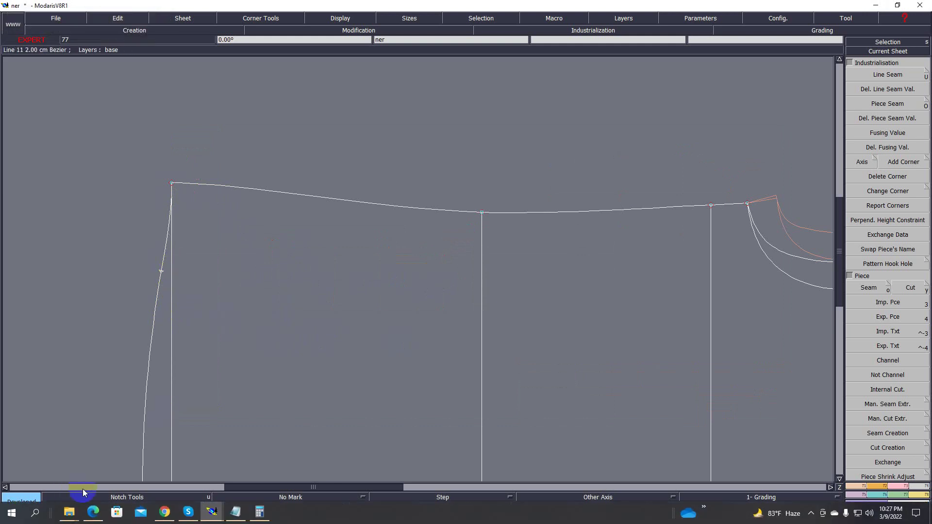
Check the side panel line in the tech pack sketch and draw a straight Bezier line from the hem point to the side seam near the waistline.
left_click(92, 512)
scroll(256, 391, "up", 10)
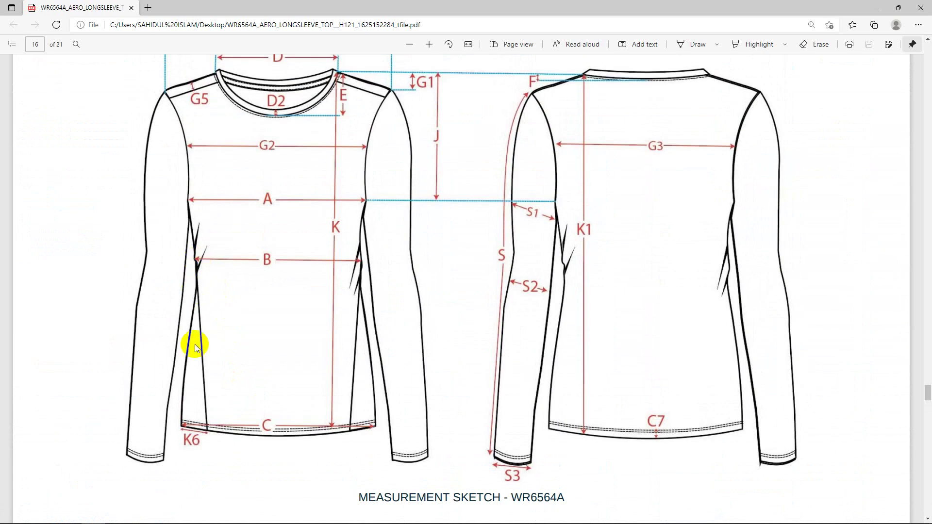
mouse_move(145, 519)
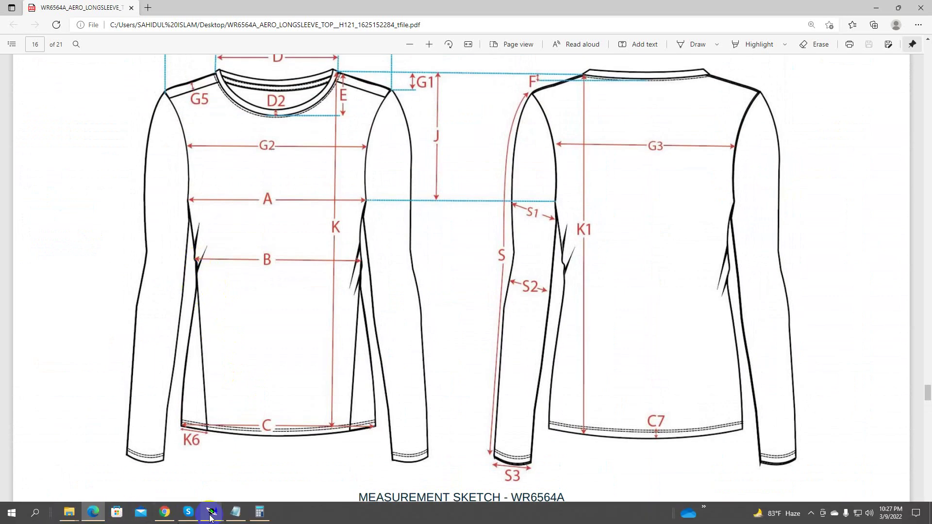
mouse_move(211, 512)
left_click(139, 476)
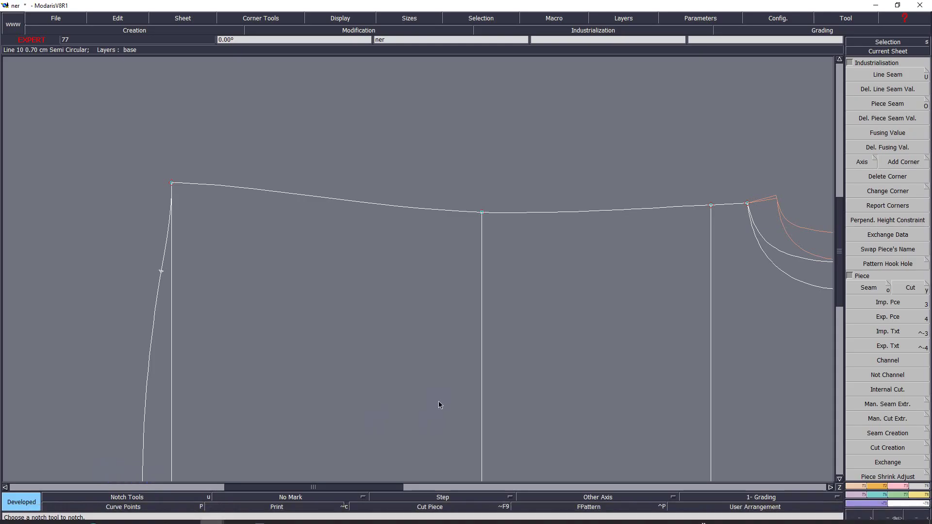
key("b")
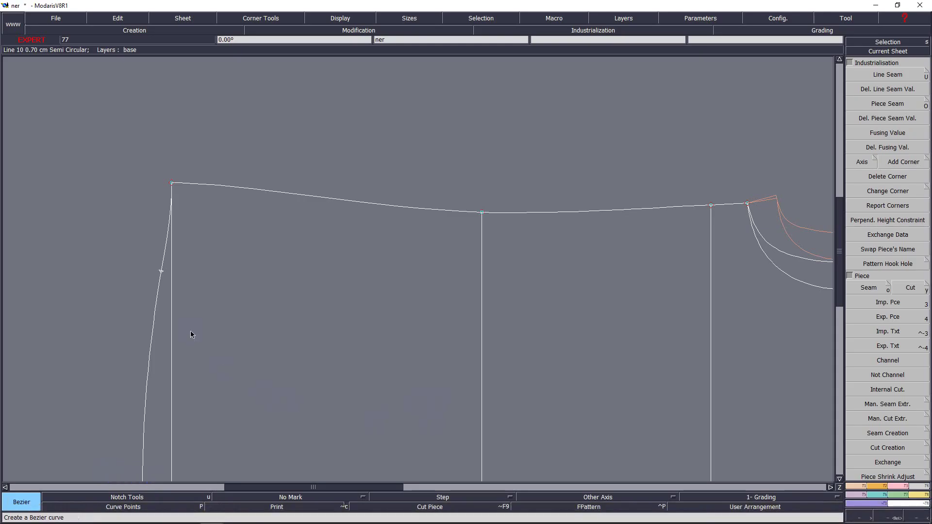
left_click(161, 271)
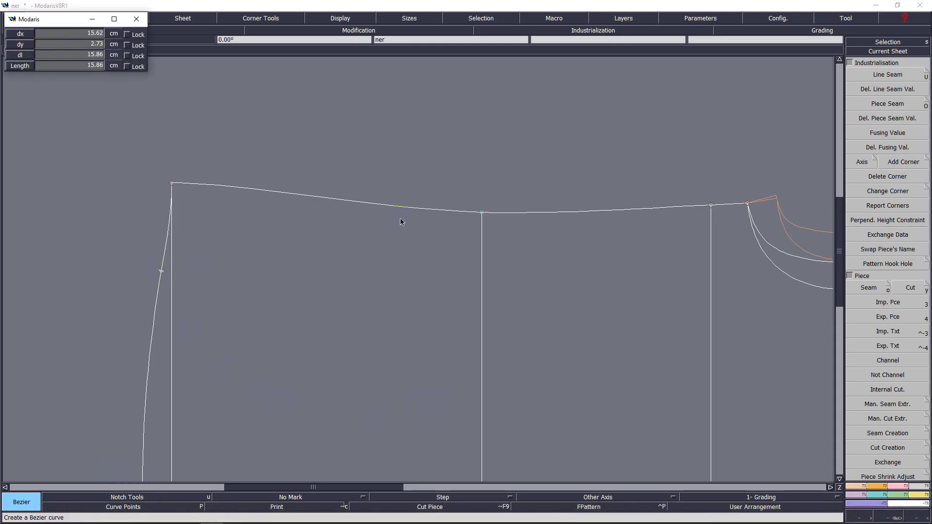
left_click(428, 210)
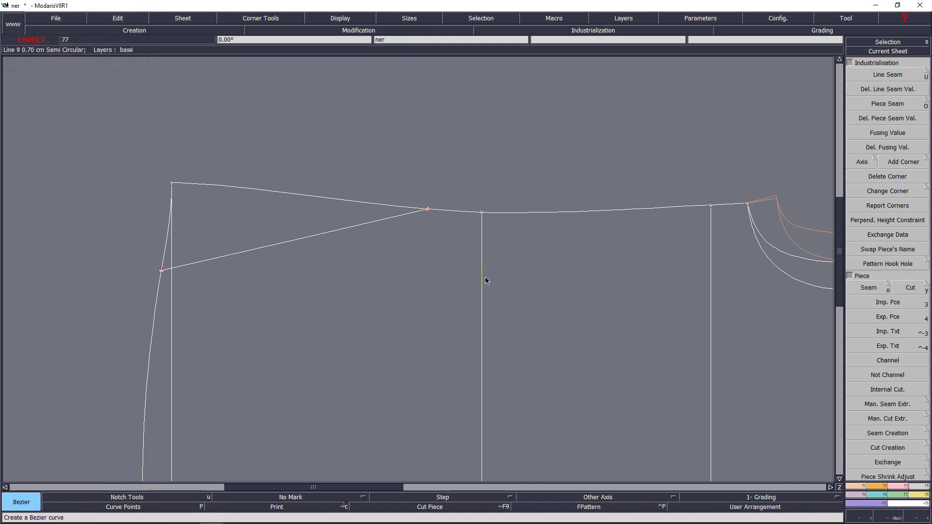
key("Home")
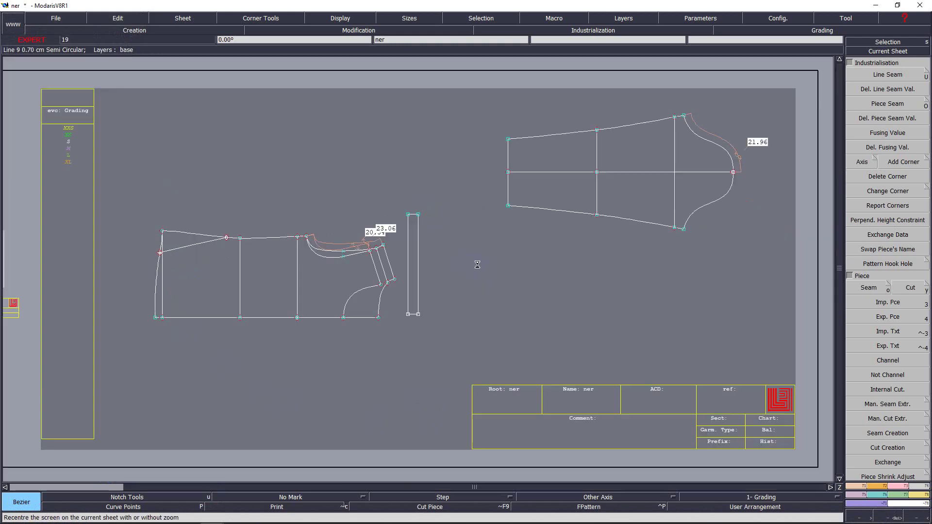
Extract the full back body as a seam piece, including all areas from hem to back neckline and the forward shoulder strip.
key("F11")
key("F10")
key("F11")
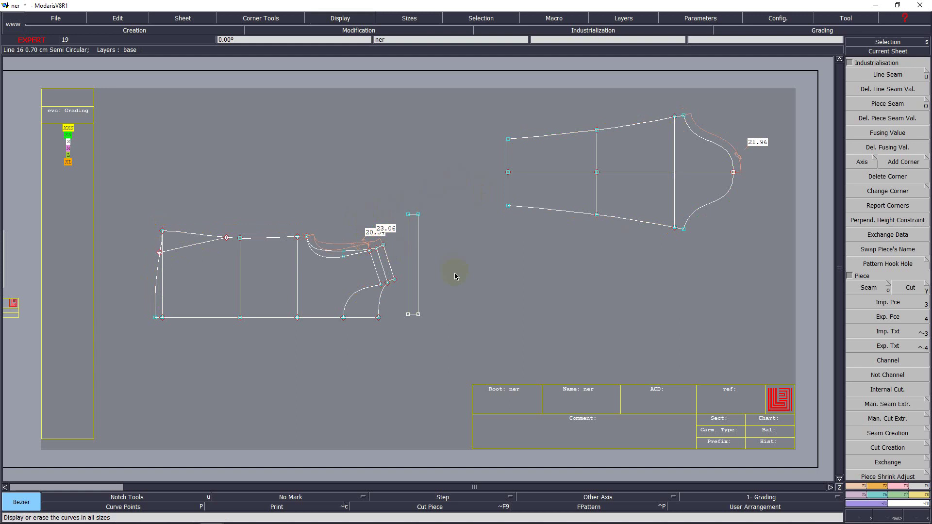
key("z")
left_click(400, 385)
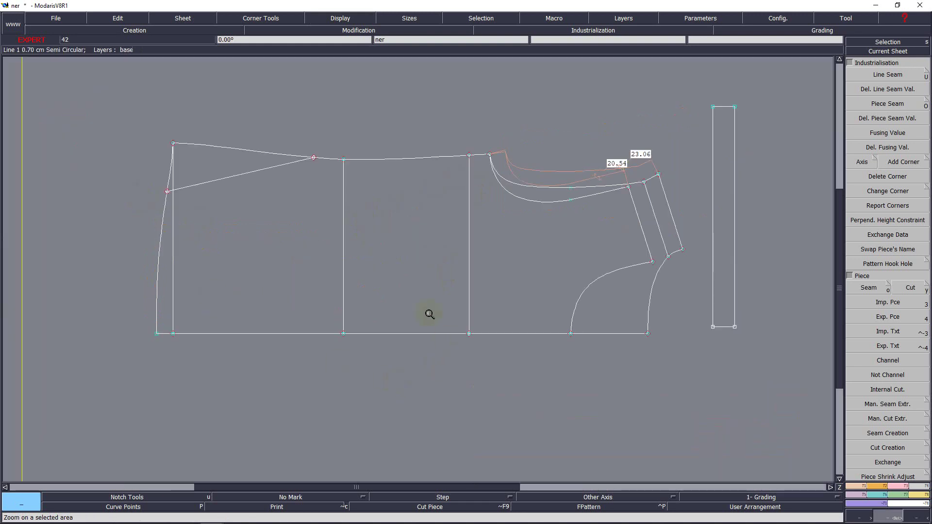
key("o")
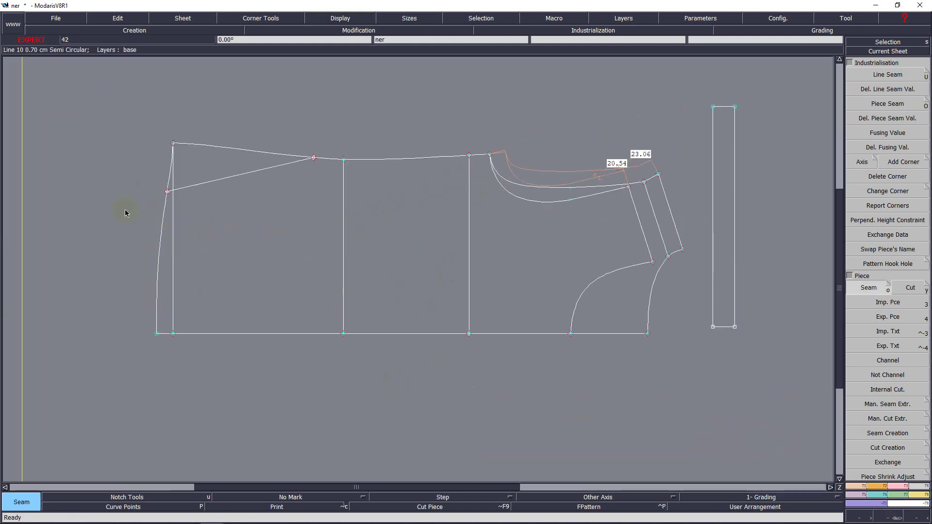
left_click(182, 267)
left_click(172, 266)
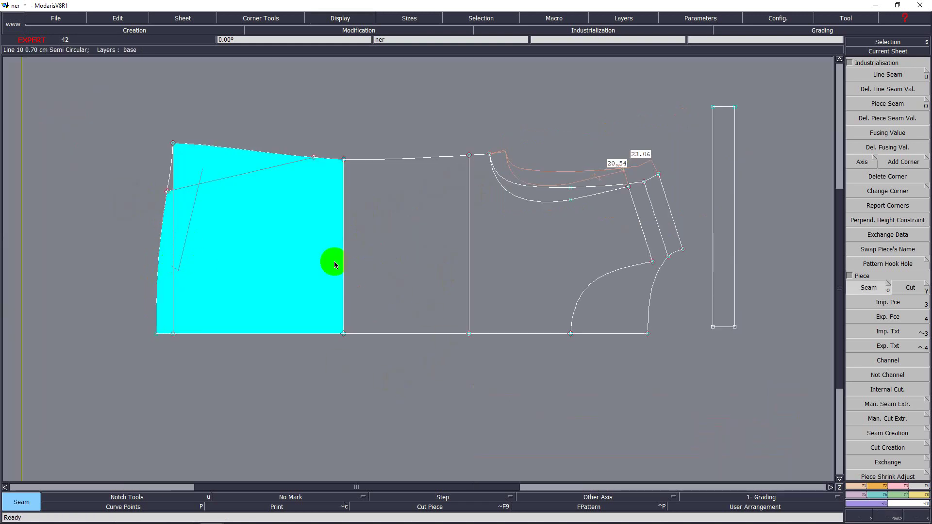
left_click(356, 257)
left_click(173, 184)
mouse_move(173, 183)
left_mouse_down()
mouse_move(469, 223)
mouse_move(573, 199)
left_mouse_up()
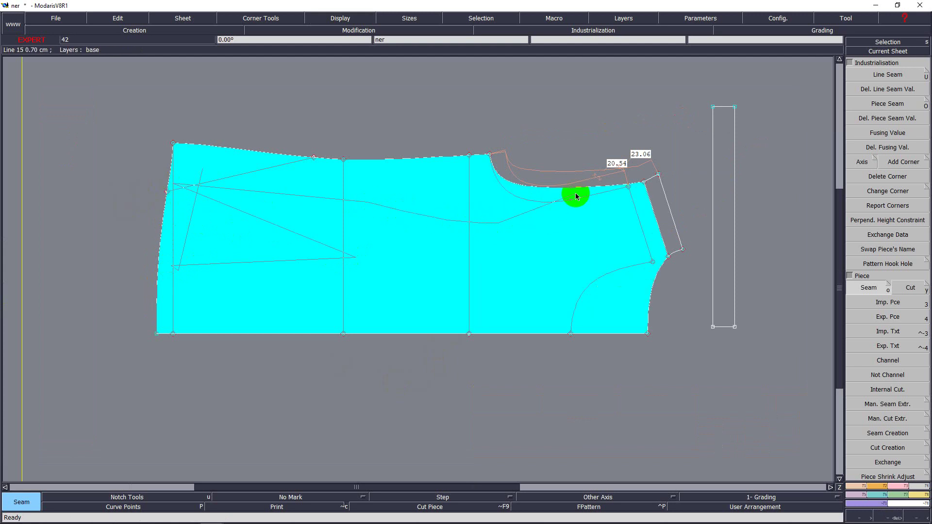
left_click(576, 194)
left_click(656, 199)
left_click(621, 263)
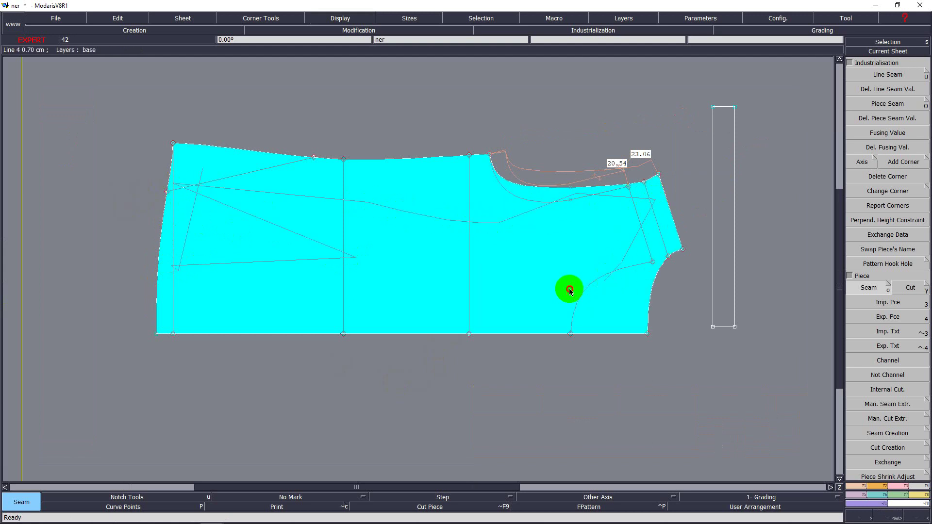
right_click(443, 295)
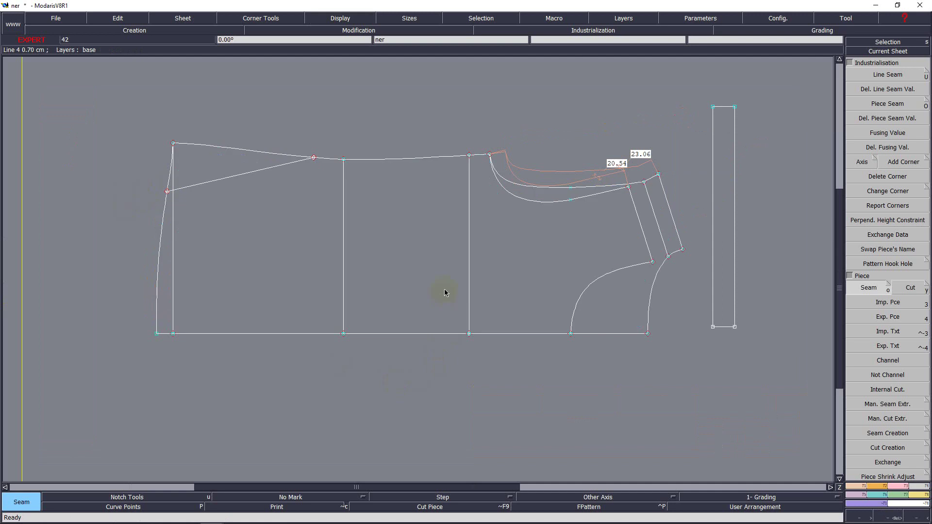
Arrange the sheets and check the graded nest of all sizes on the extracted half back piece.
key("j")
key("Return")
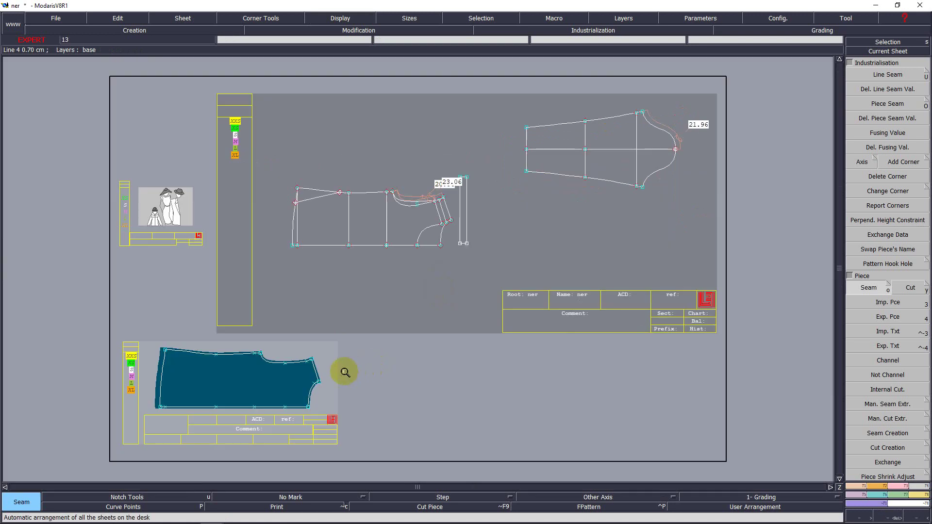
left_click(276, 379)
key("Home")
key("F9")
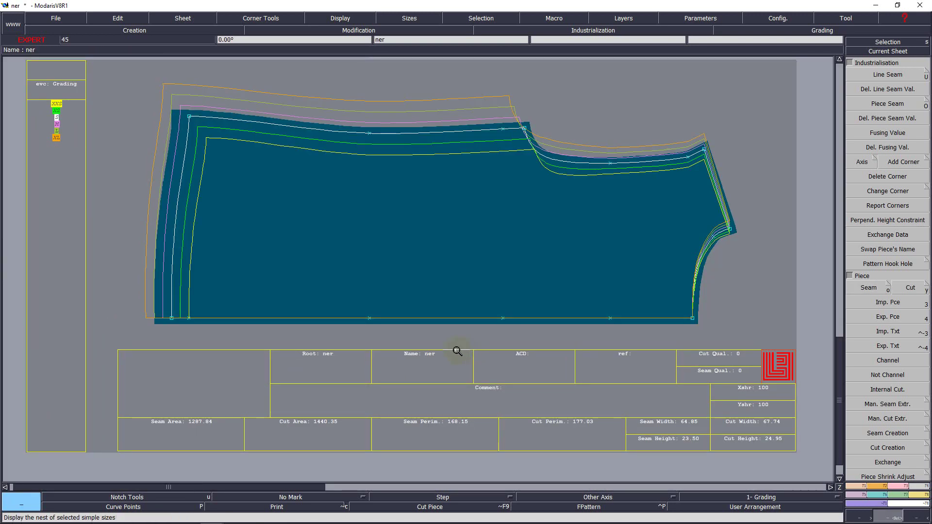
key("F10")
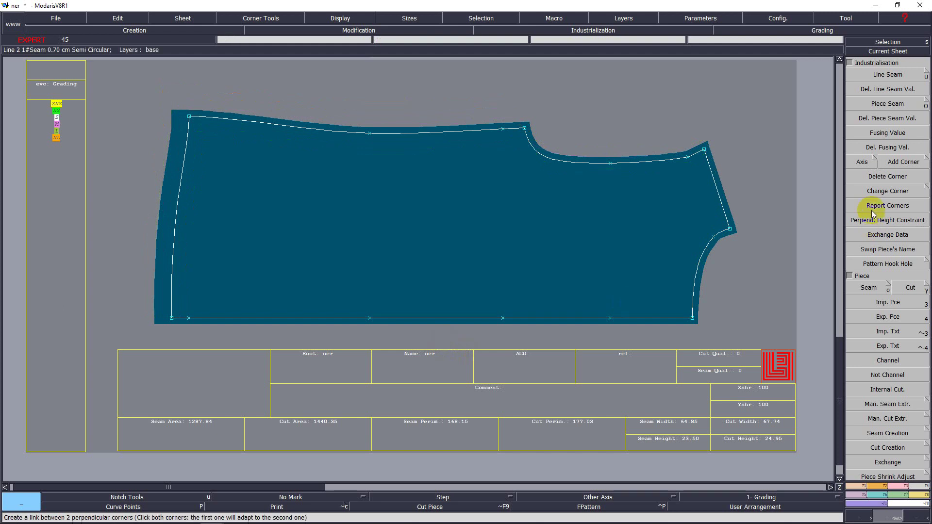
Mirror the half back across its centre back line from hem to neckline with Sym 2Pts to create the full back.
scroll(860, 223, "down", 5)
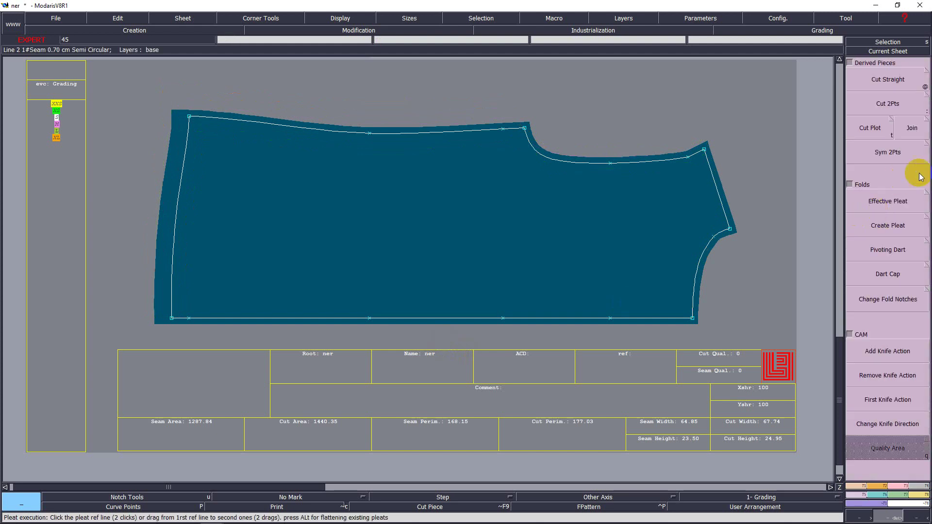
left_click(888, 169)
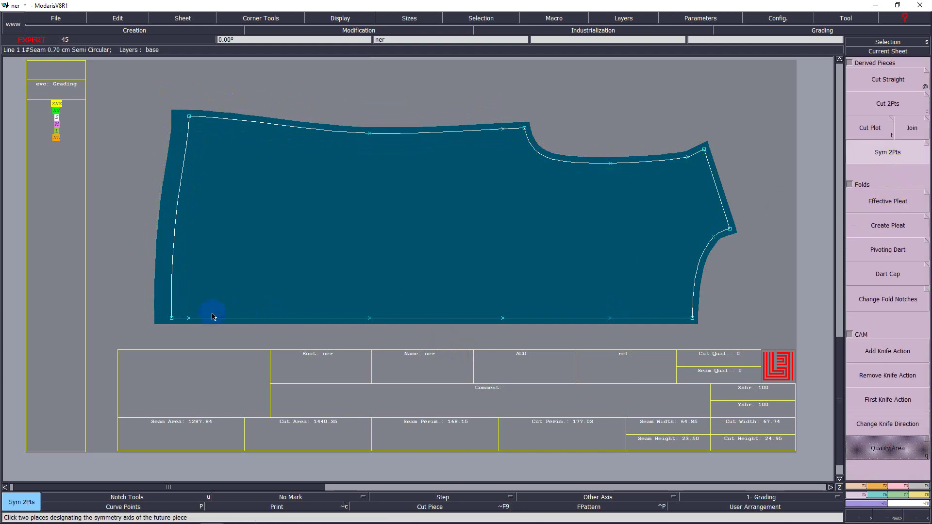
left_click(173, 318)
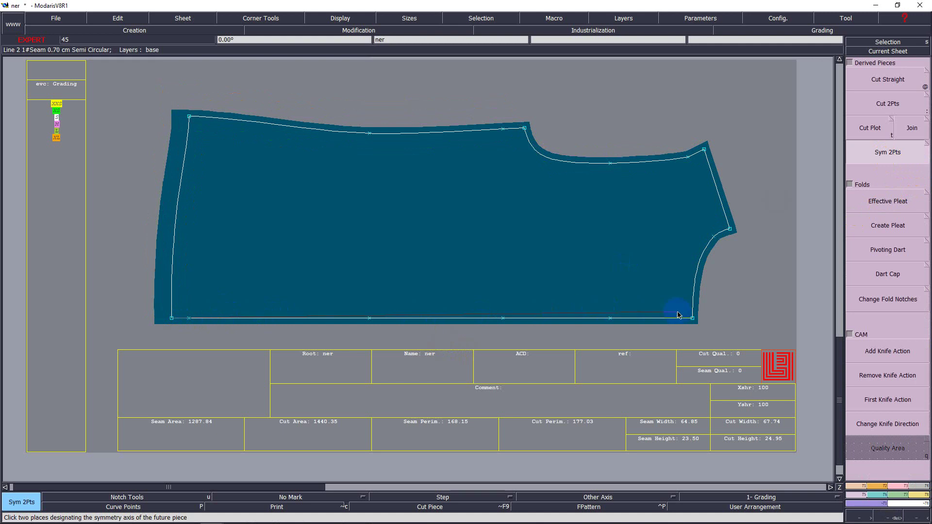
left_click(693, 319)
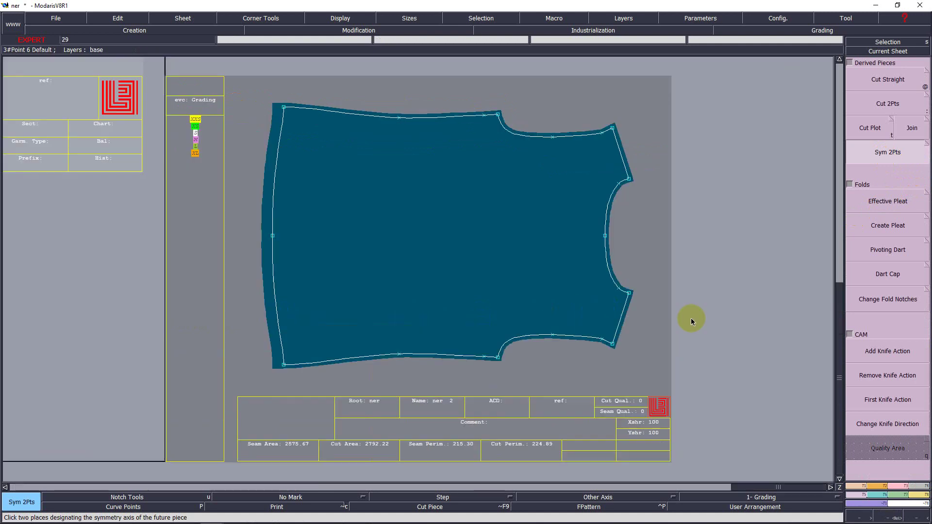
Arrange the sheets and delete the half back piece, keeping the mirrored full back.
key("j")
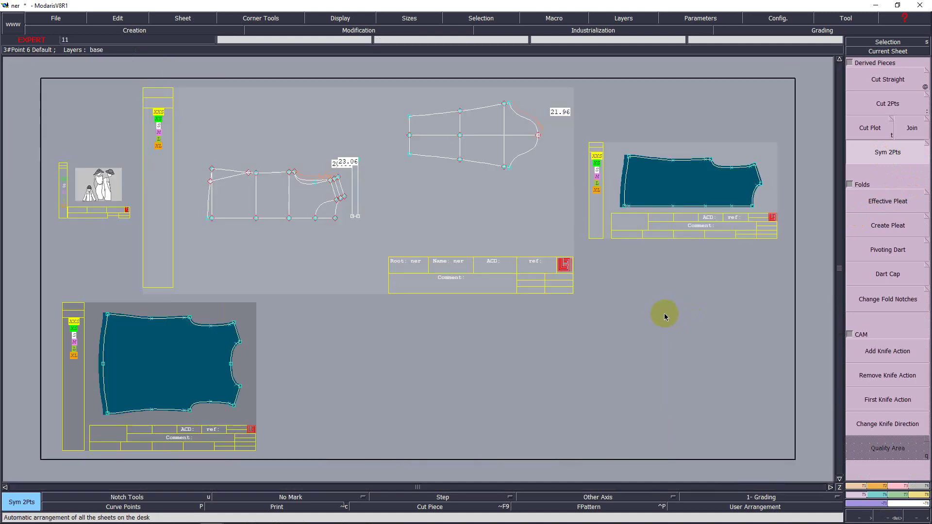
key("Delete")
left_click(724, 210)
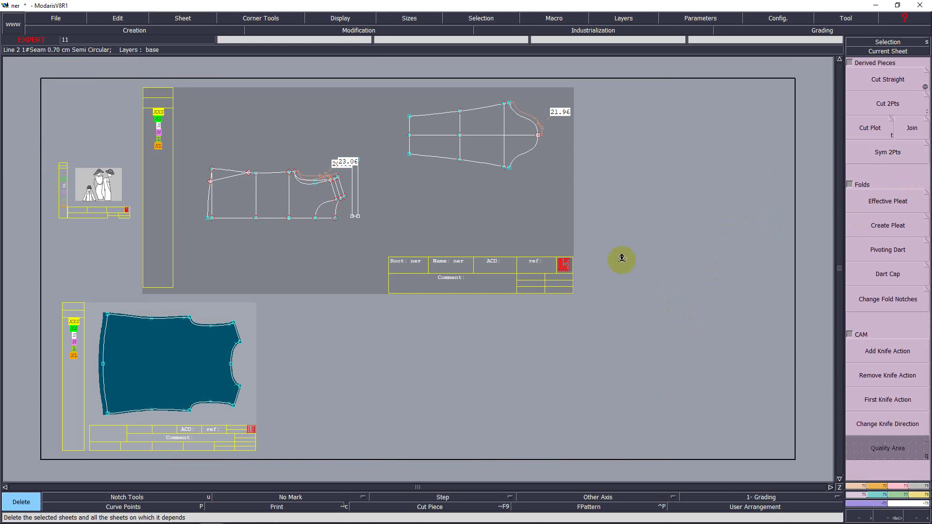
key("Return")
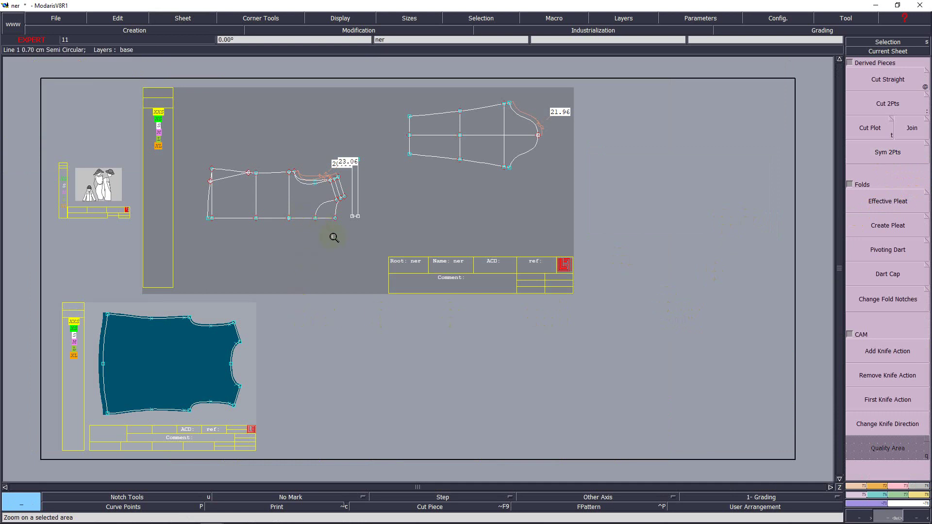
Extract the half front body from the base pattern as a seam piece, leaving out the side panel, and arrange the sheets.
left_click(370, 238)
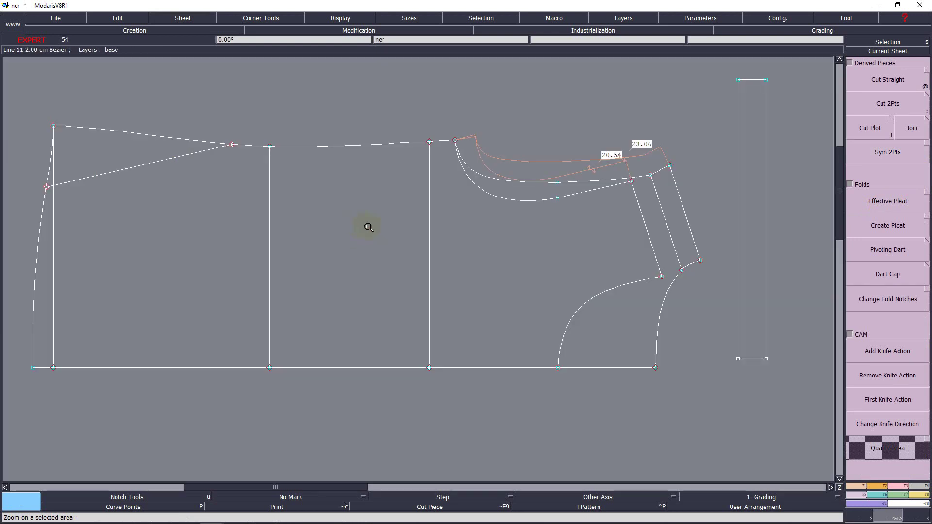
mouse_move(52, 261)
left_mouse_down()
mouse_move(425, 219)
mouse_move(481, 196)
mouse_move(456, 204)
mouse_move(607, 220)
mouse_move(539, 260)
mouse_move(348, 279)
left_mouse_up()
key("j")
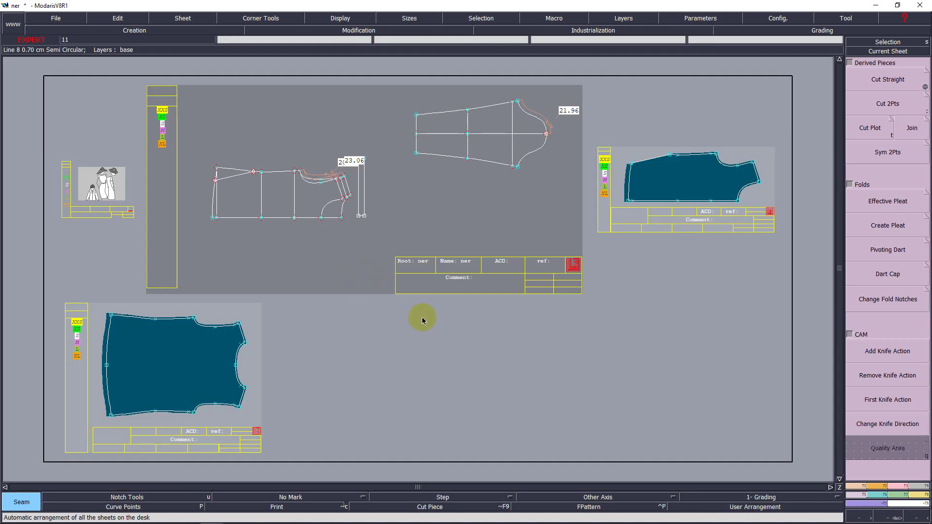
Set the piece seam value on the half front's slanted side panel edge to 0.70 cm.
key("Return")
left_click(675, 212)
left_click(675, 213)
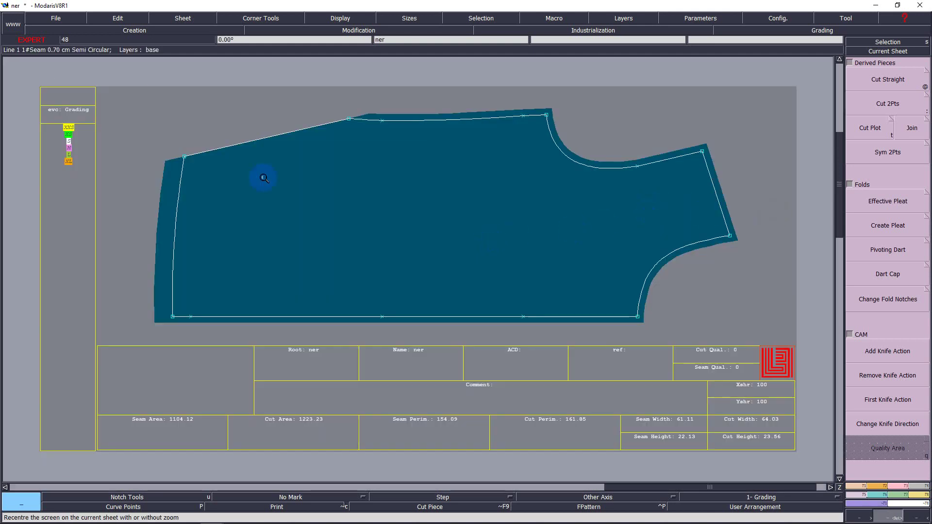
key("F2")
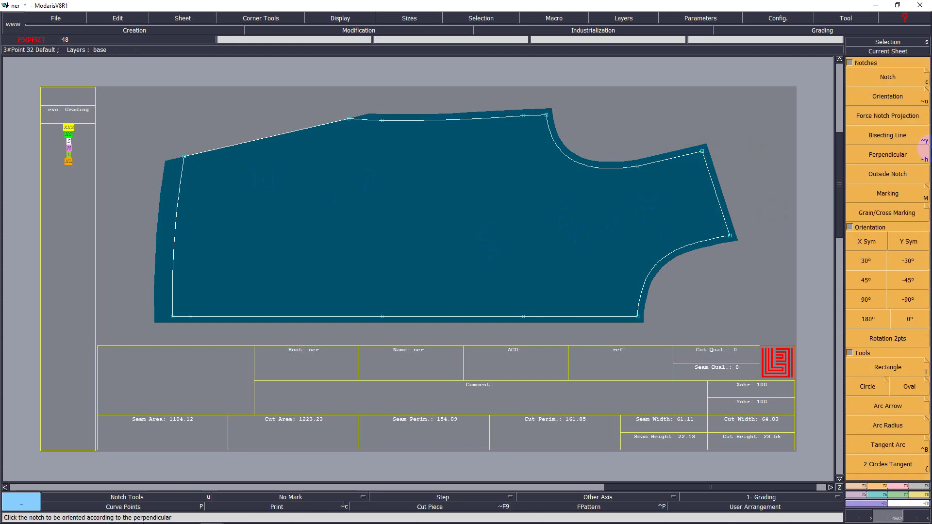
key("F4")
left_click(889, 103)
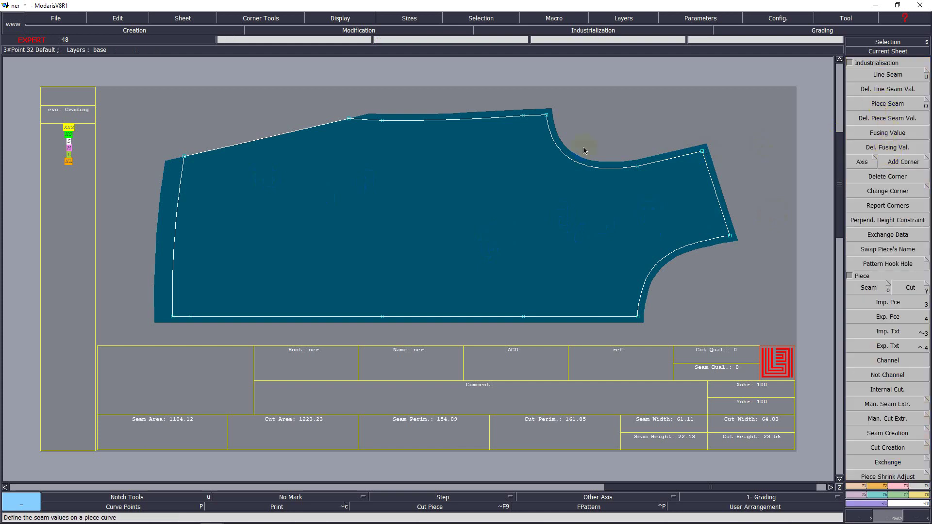
left_click(262, 136)
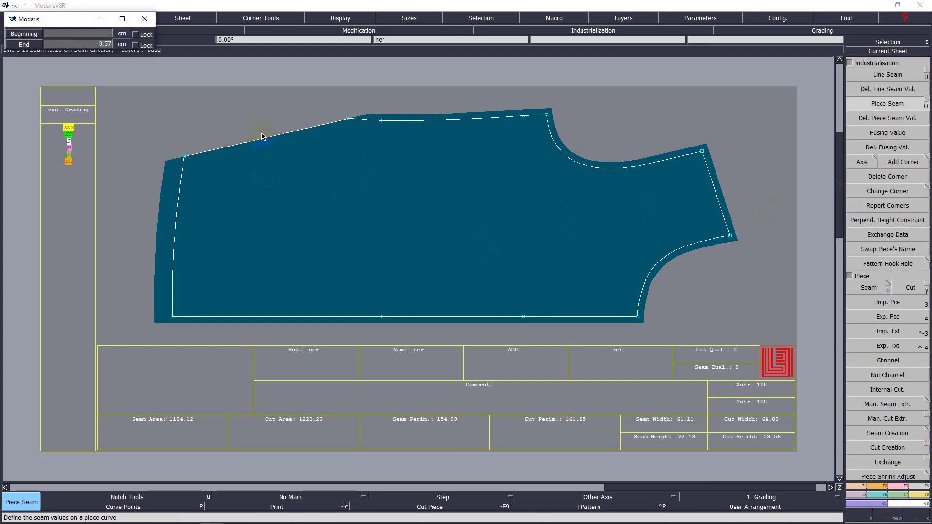
type(".7")
key("Tab")
type("3")
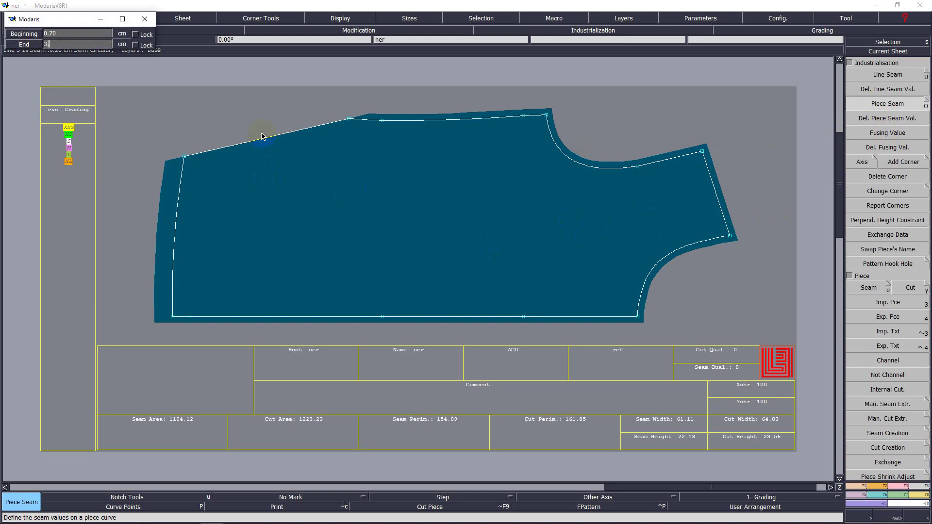
key("Return")
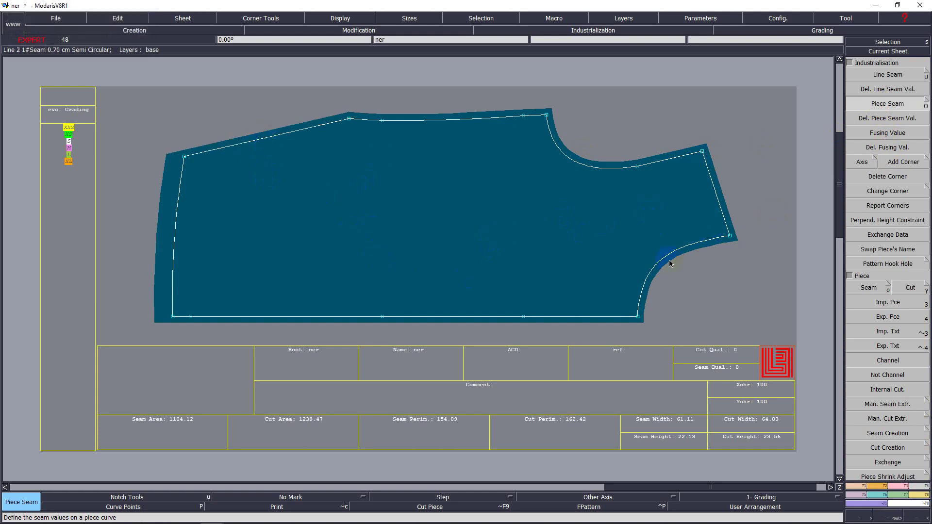
Mirror the half front across its centre front line from hem to neckline with Sym 2Pts.
key("F5")
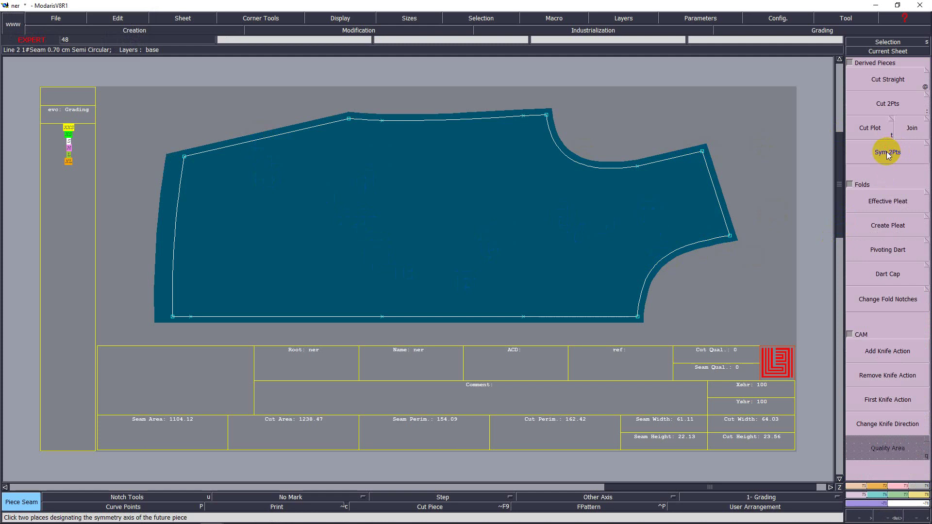
left_click(887, 152)
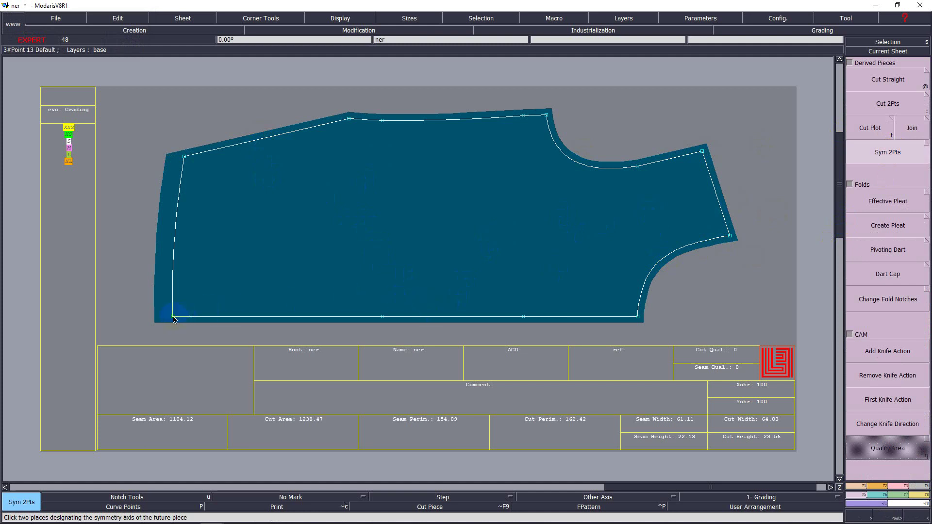
left_click(637, 318)
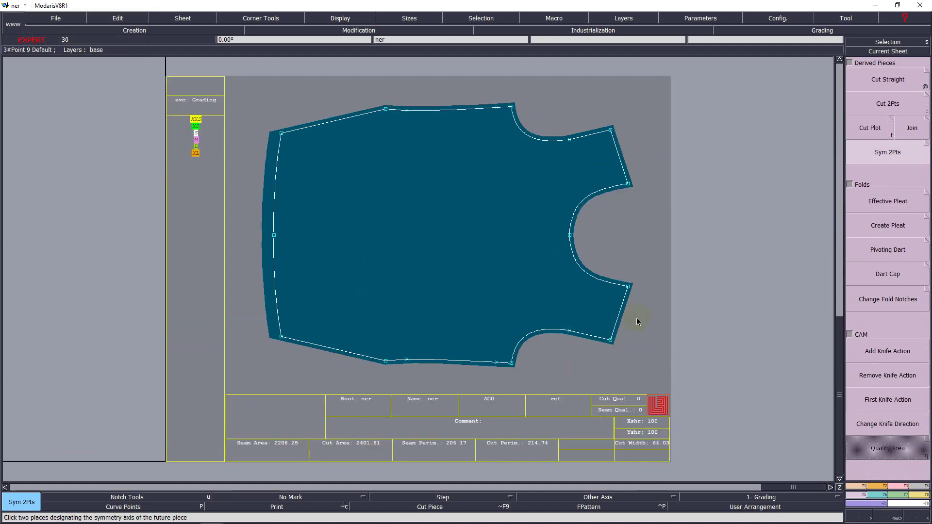
Arrange the sheets and check the graded sizes on the mirrored full front piece.
key("j")
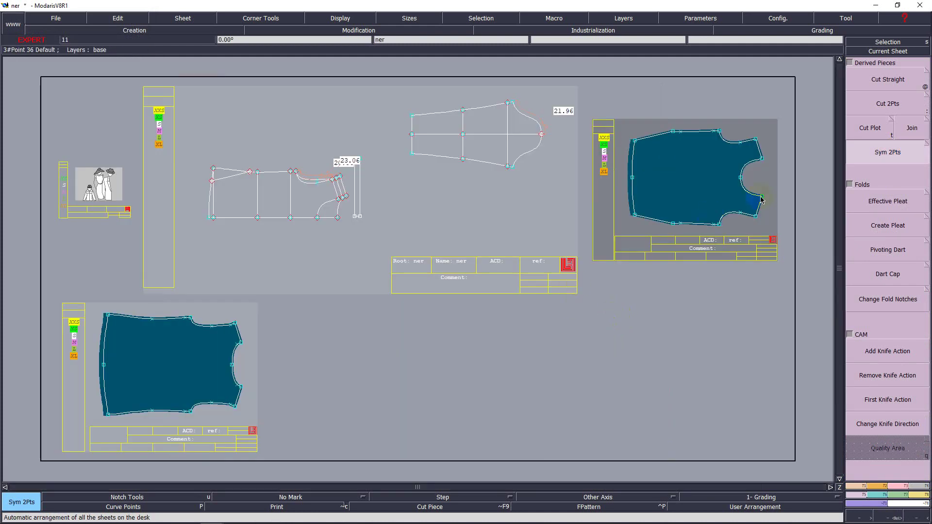
key("Return")
key("Home")
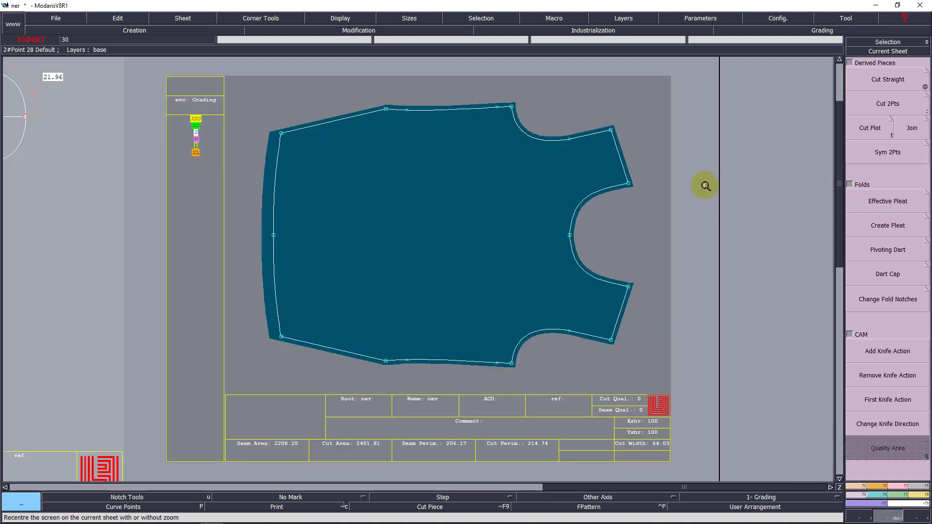
key("F9")
key("F10")
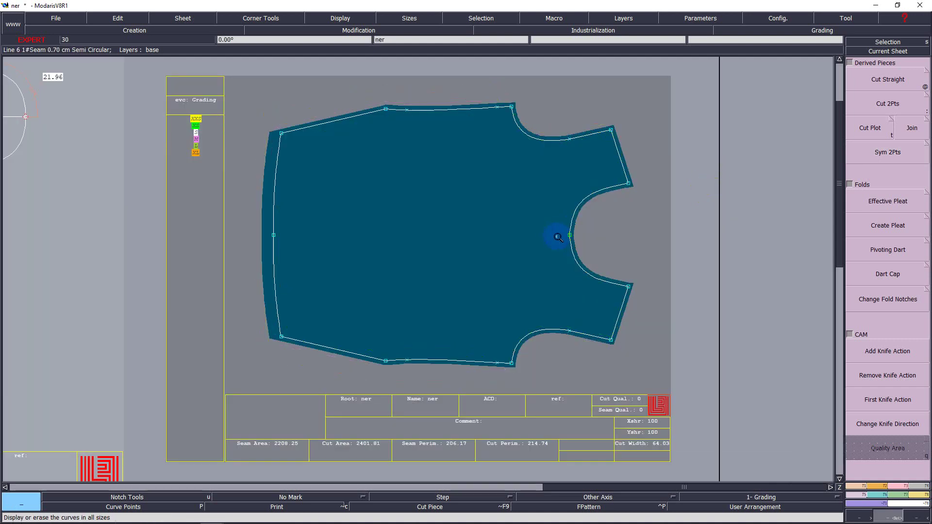
Merge the mirrored curves at the front's centre neckline and centre hem points, and add a type 21 notch at each.
key("m")
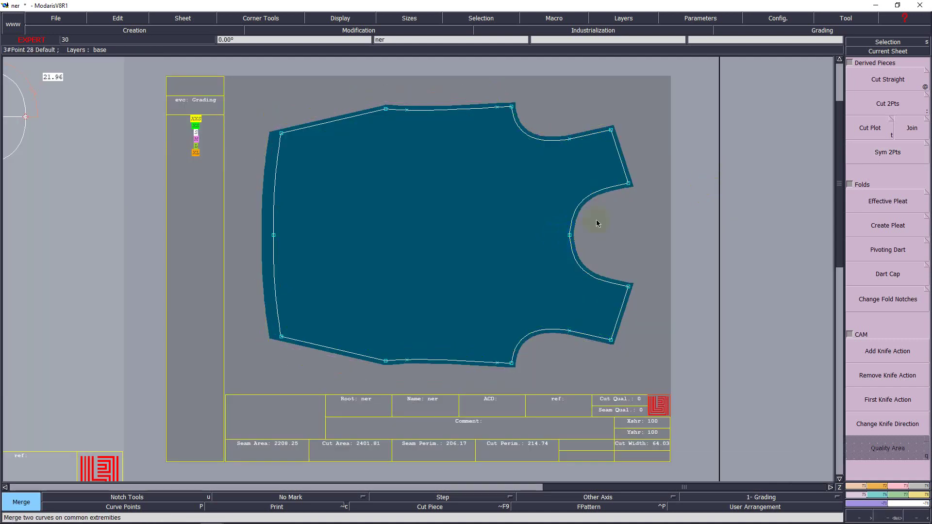
left_click(571, 235)
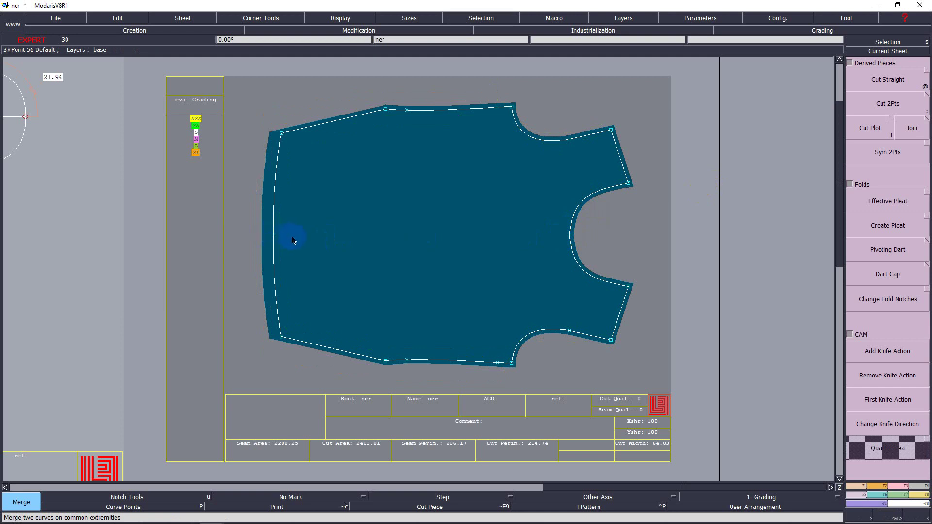
key("n")
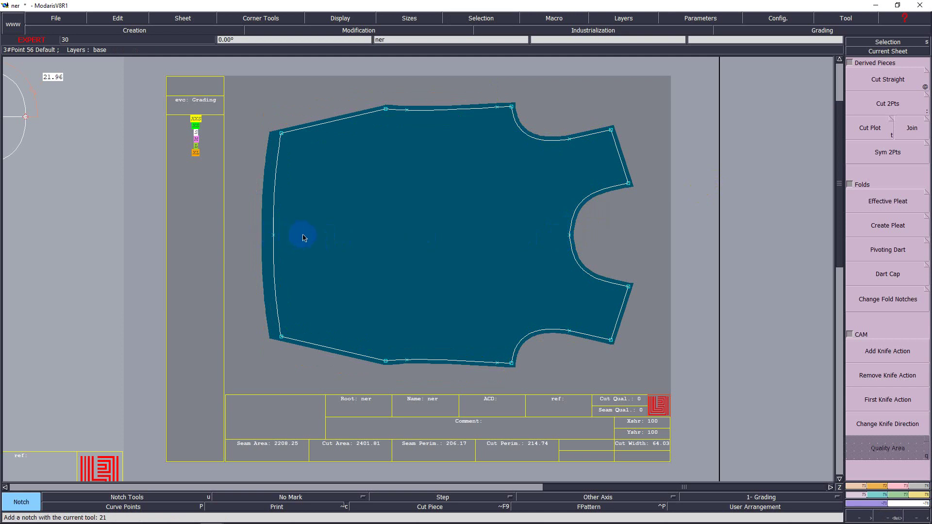
left_click(275, 236)
left_click(565, 244)
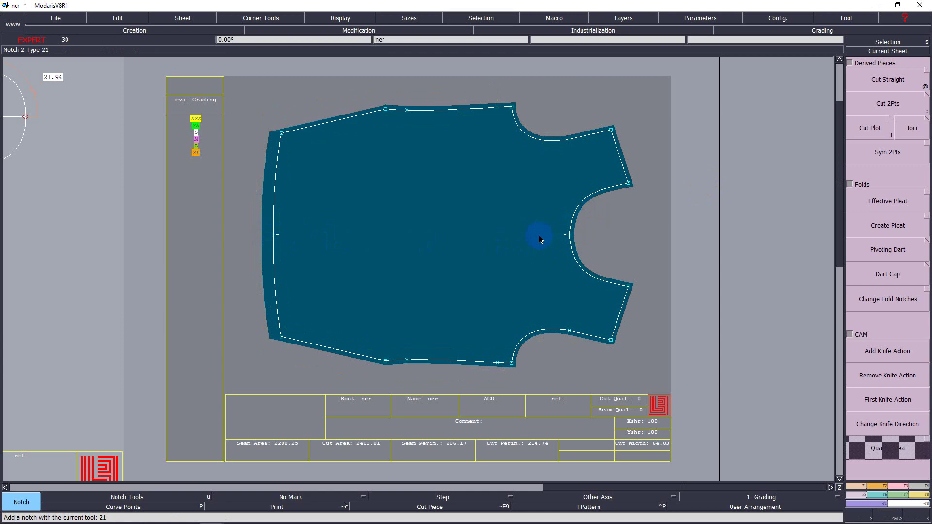
Reorient the notches at the front's centre hem and centre neckline along the centre line.
key("o")
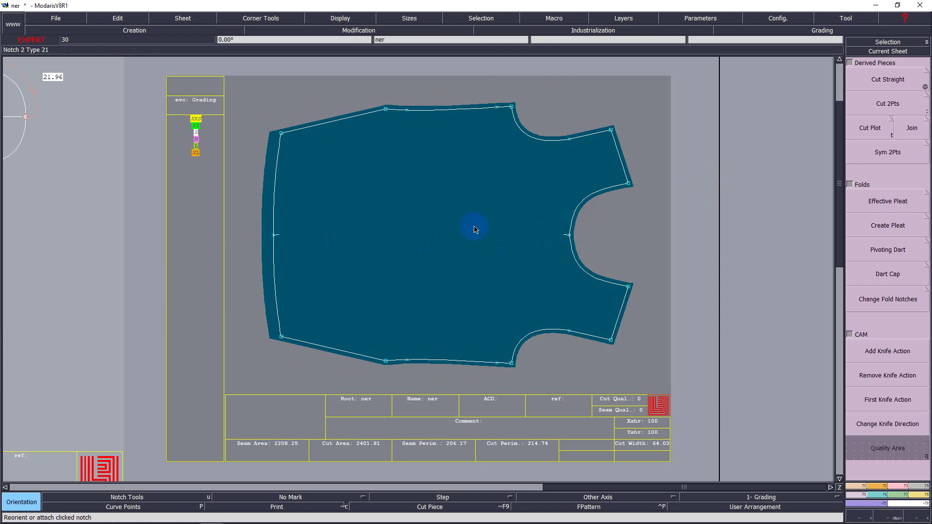
left_click(276, 236)
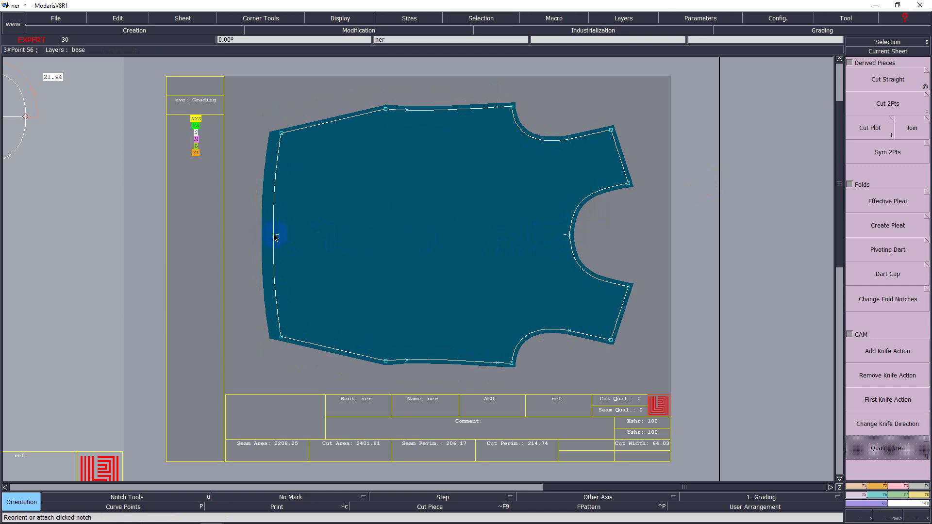
left_click(567, 237)
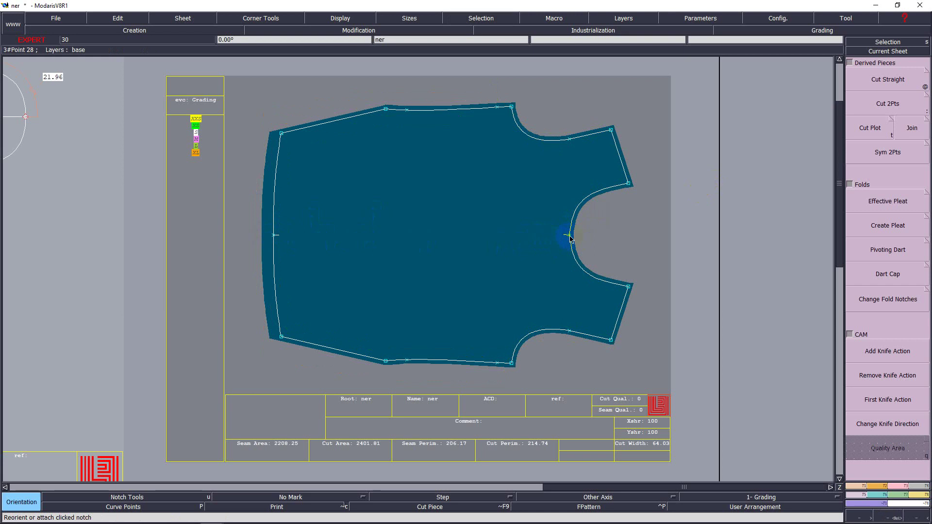
left_click(378, 243)
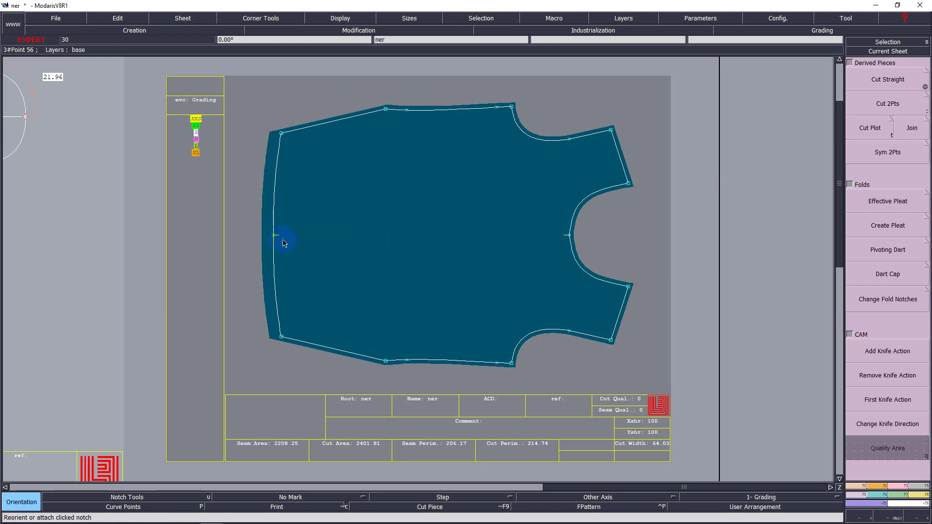
left_click(345, 246)
Try to merge the side panel edge with the side seam at their shared corner on the full front.
key("m")
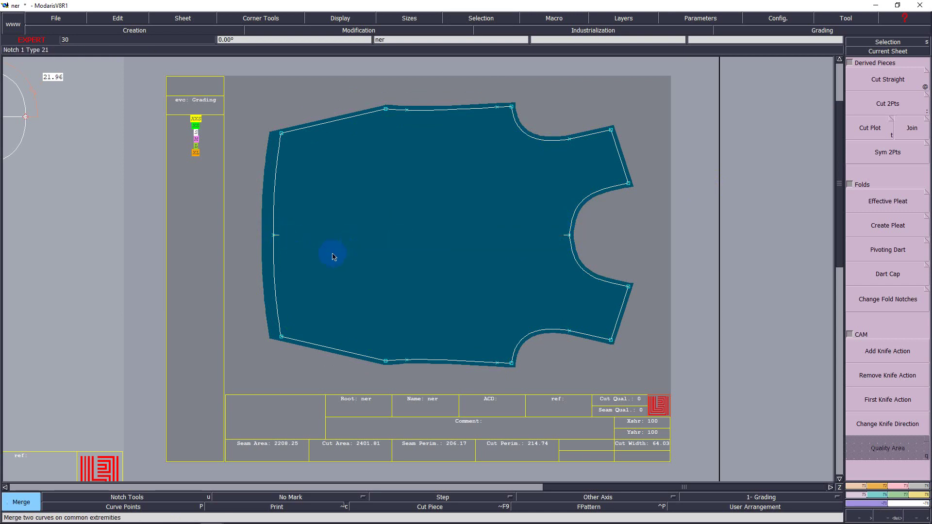
left_click(386, 361)
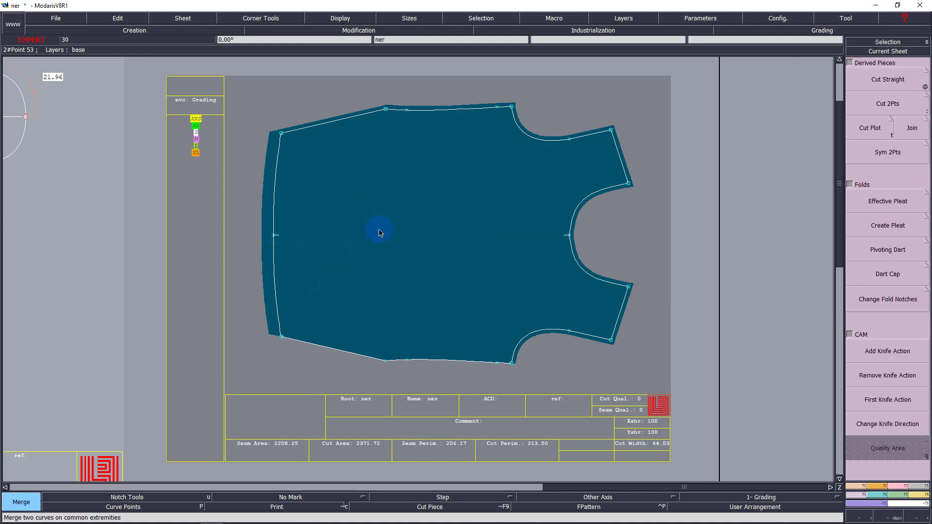
left_click(390, 240)
left_click(387, 361)
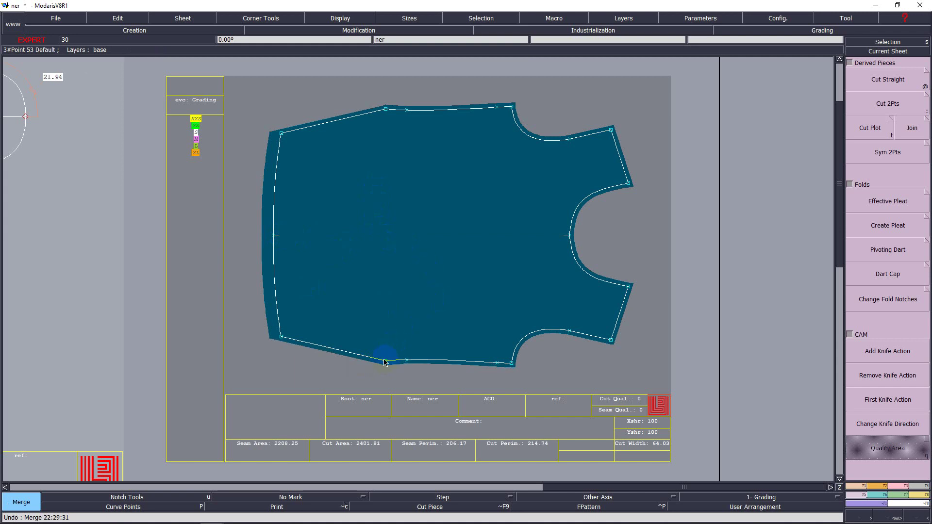
Merge the side panel edge with the side seam on the full front and set its line seam to 0.7 cm.
left_click(384, 361)
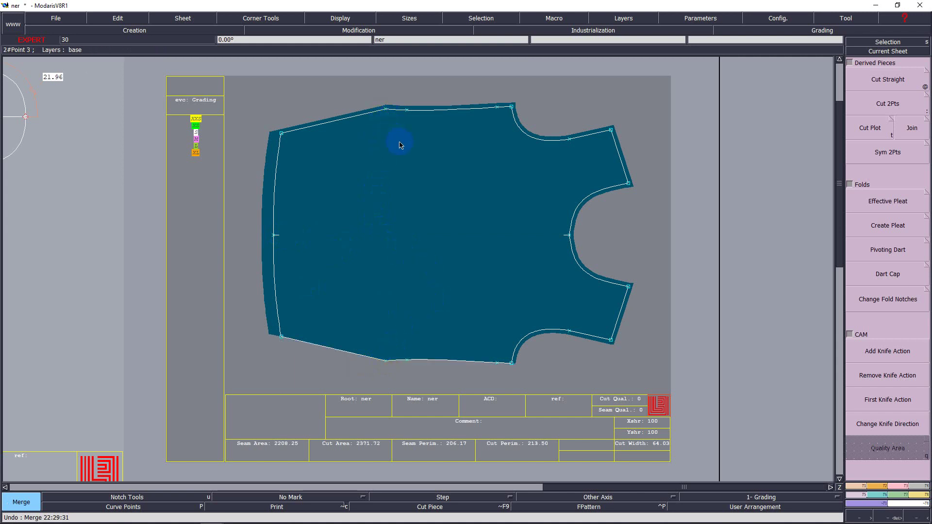
key("F4")
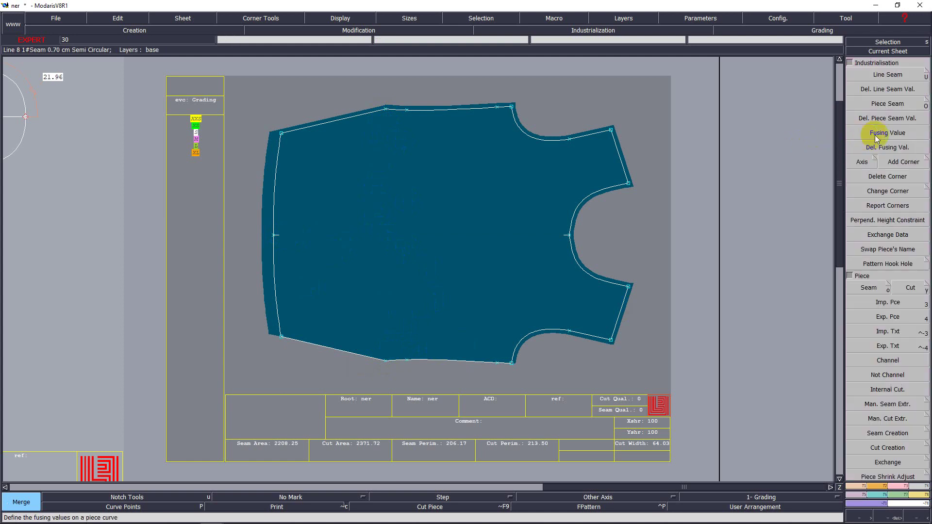
left_click(884, 77)
left_click(448, 361)
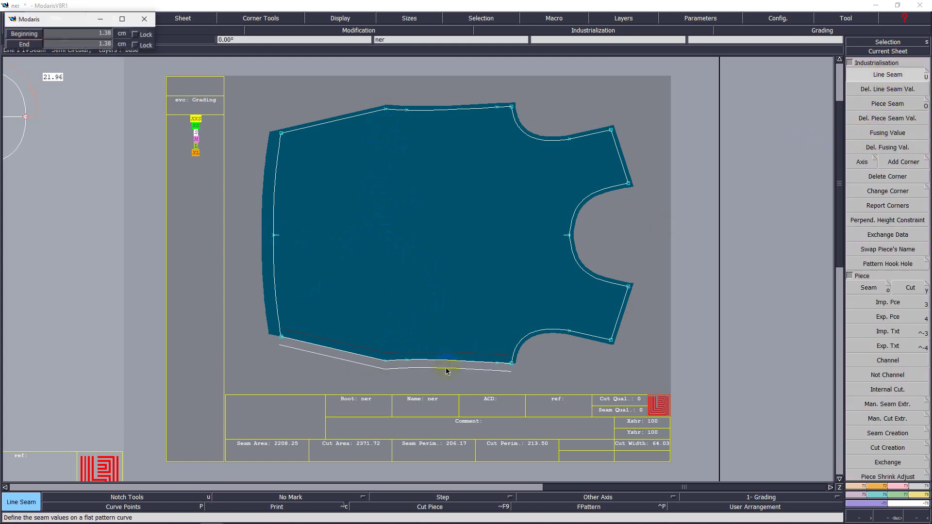
type("2")
key("Return")
left_click(446, 361)
left_click(447, 364)
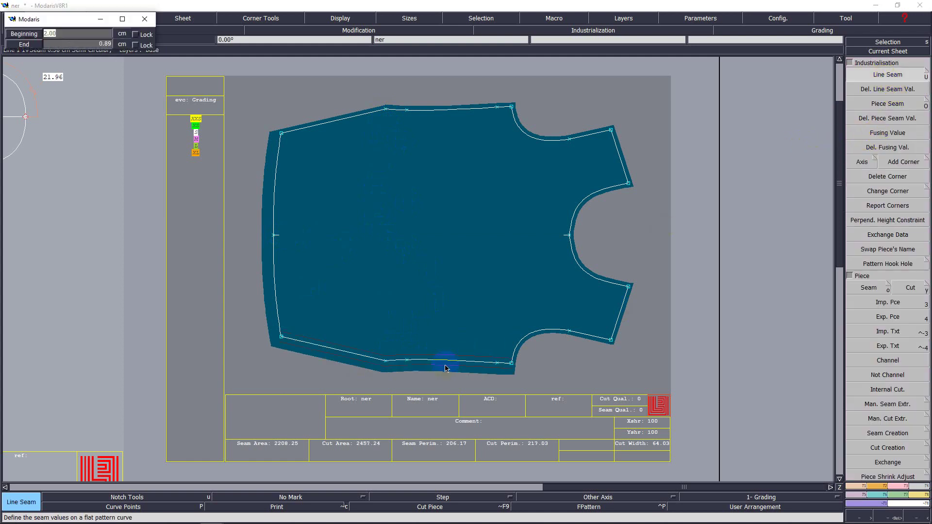
key("BackSpace")
type(".7")
key("Return")
type(".7")
key("Return")
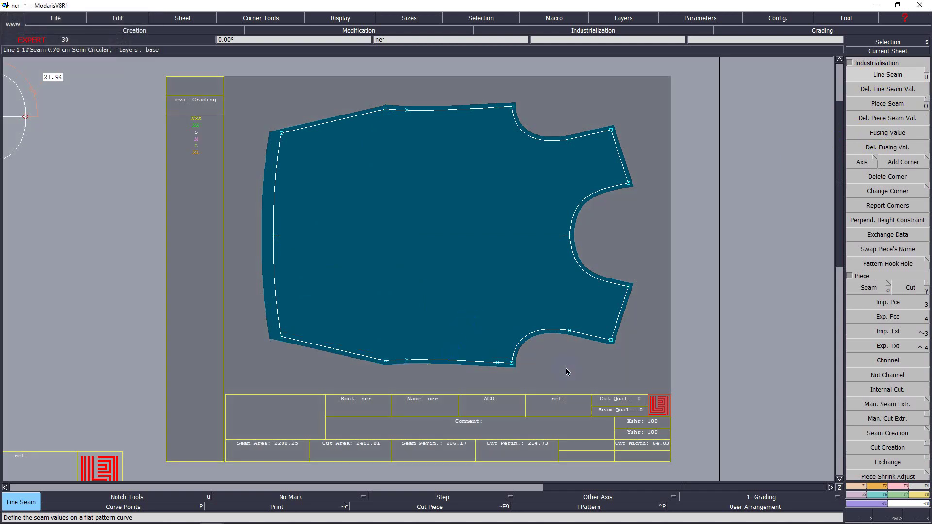
Extract the triangular side panel at the hem corner of the base pattern as a seam piece and arrange the sheets.
key("j")
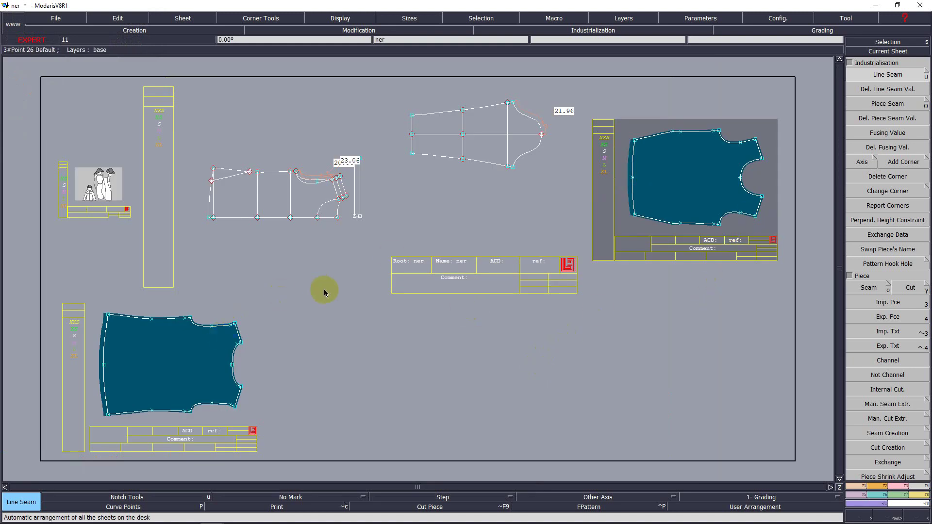
key("Return")
left_click(228, 197)
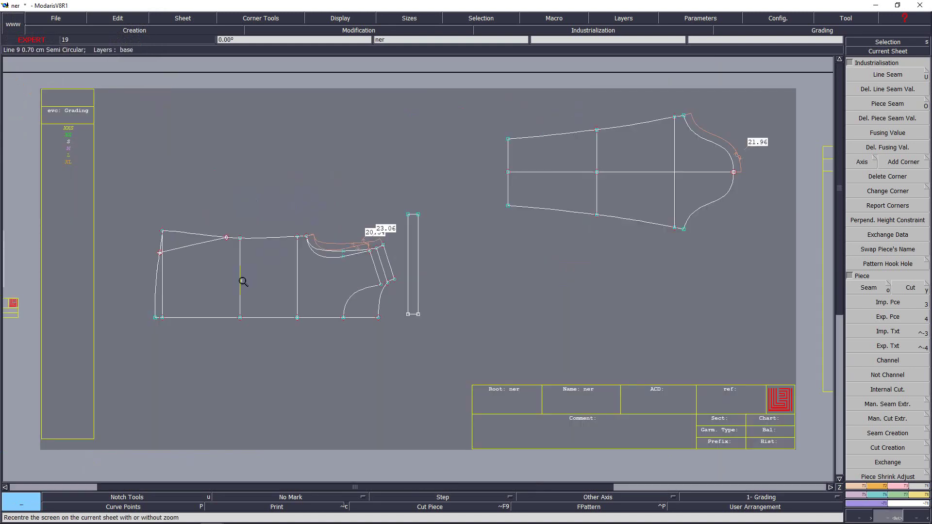
key("o")
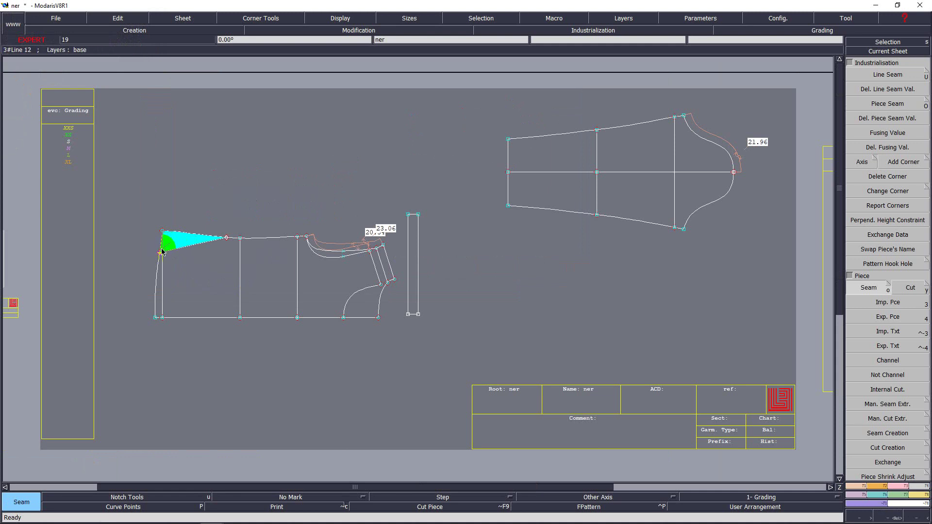
key("j")
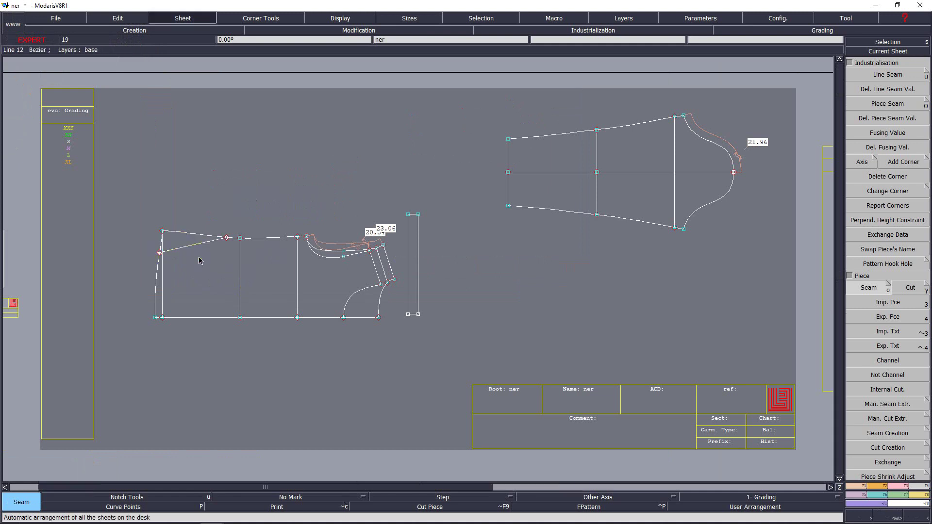
key("Return")
Give the long straight diagonal edge of the extracted side panel a 0.70 cm line seam.
left_click(577, 212)
left_click(577, 213)
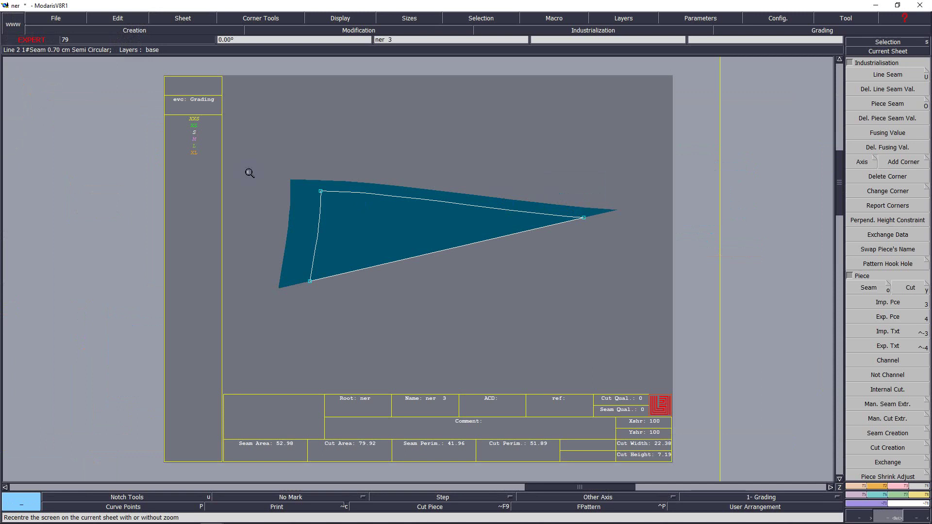
left_click(631, 304)
left_click(888, 74)
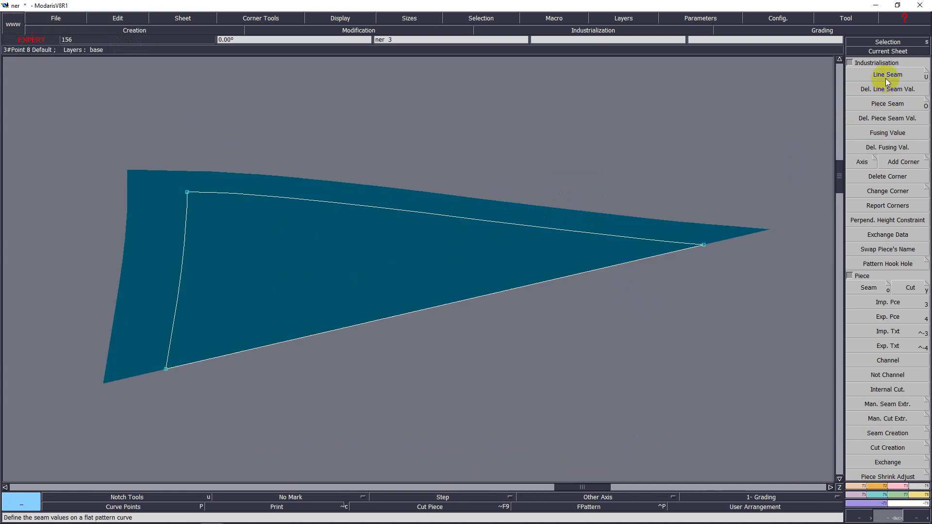
left_click(381, 322)
key("Return")
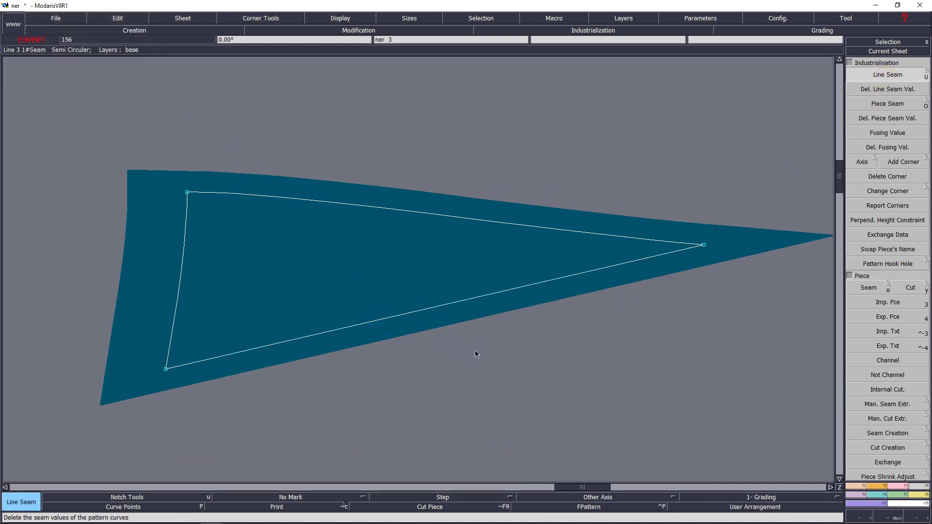
Change the seam corner at the side panel's pointed tip, trying Previous Perpendicular and settling on Previous Turn up.
left_click(926, 157)
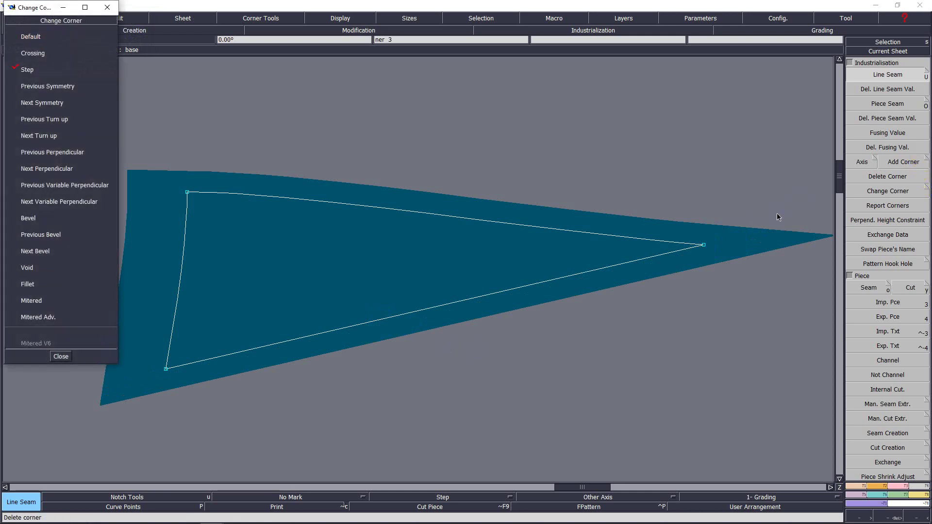
left_click(49, 152)
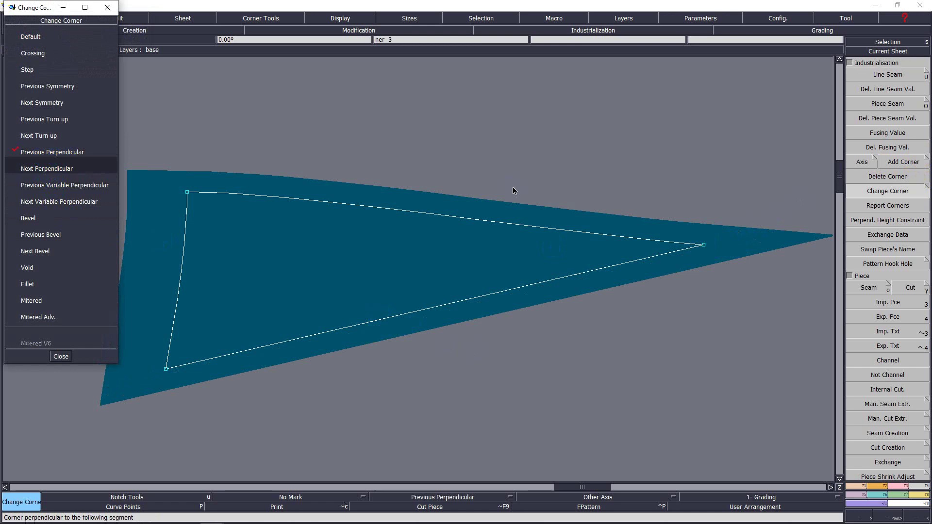
left_click(700, 246)
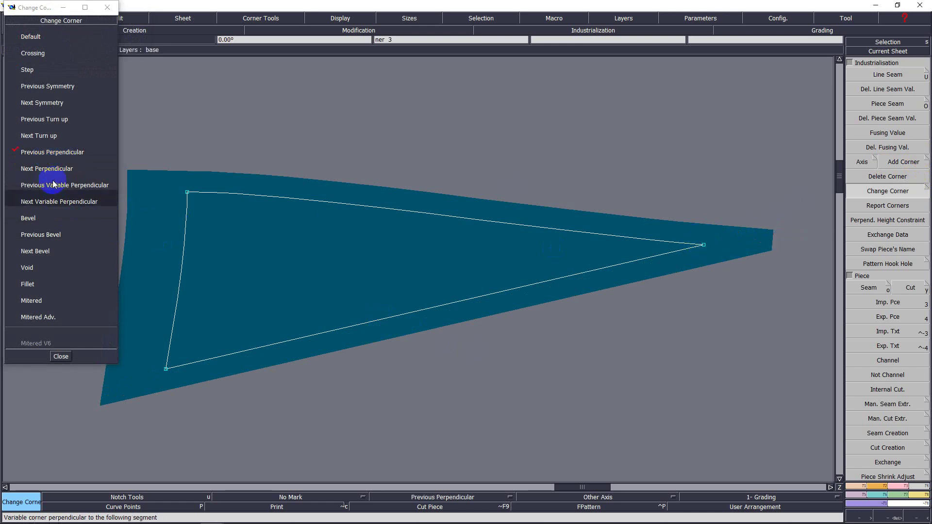
left_click(41, 168)
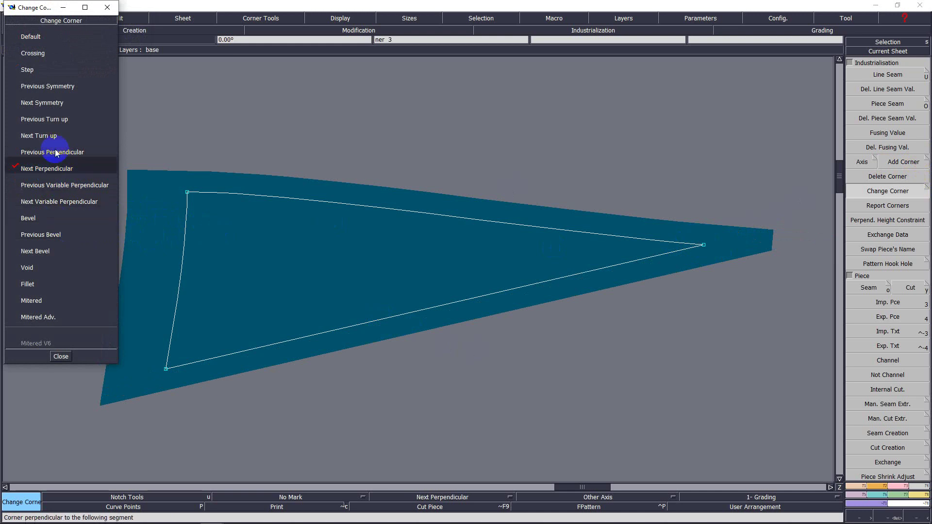
left_click(54, 122)
left_click(704, 246)
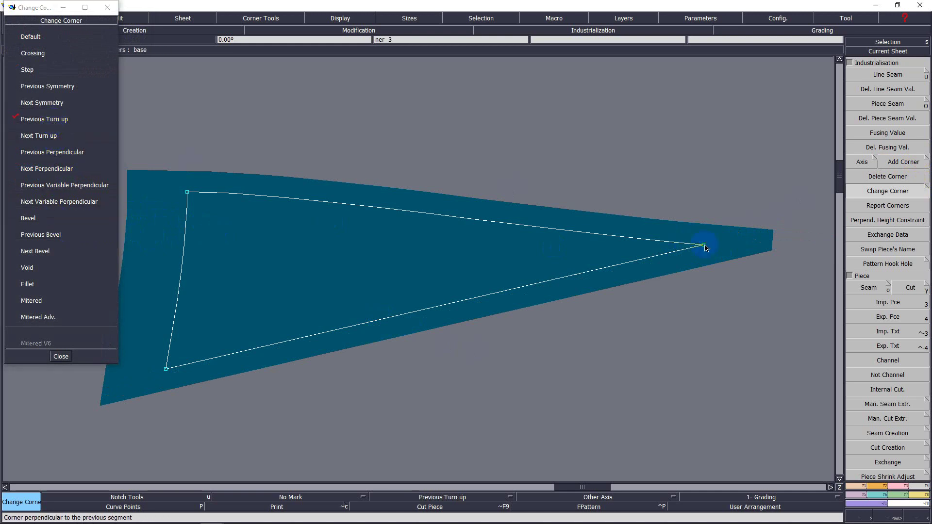
left_click(60, 357)
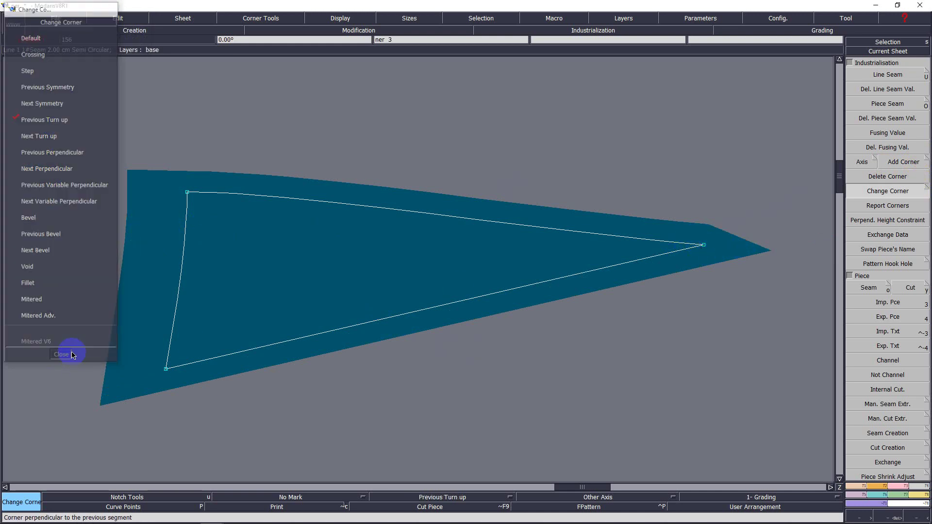
Check the graded size nest of the side panel piece and rearrange all sheets.
key("F9")
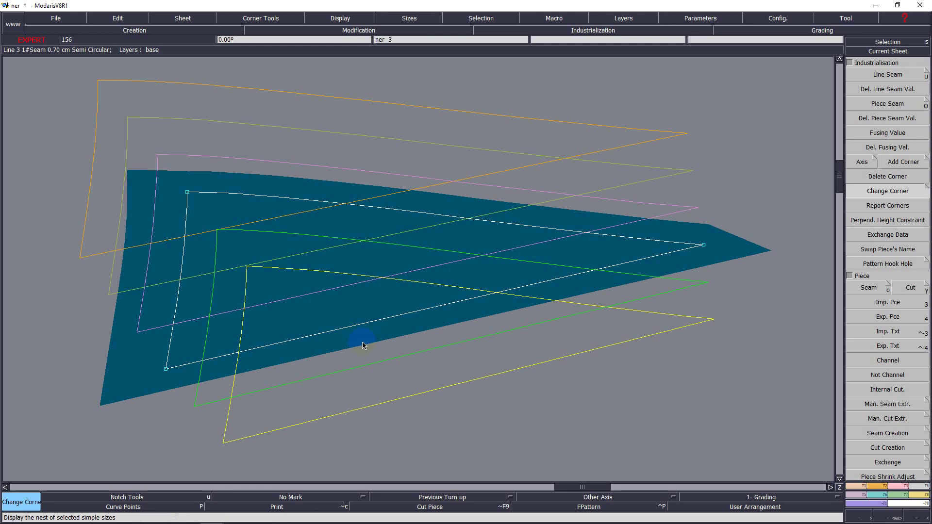
key("space")
key("j")
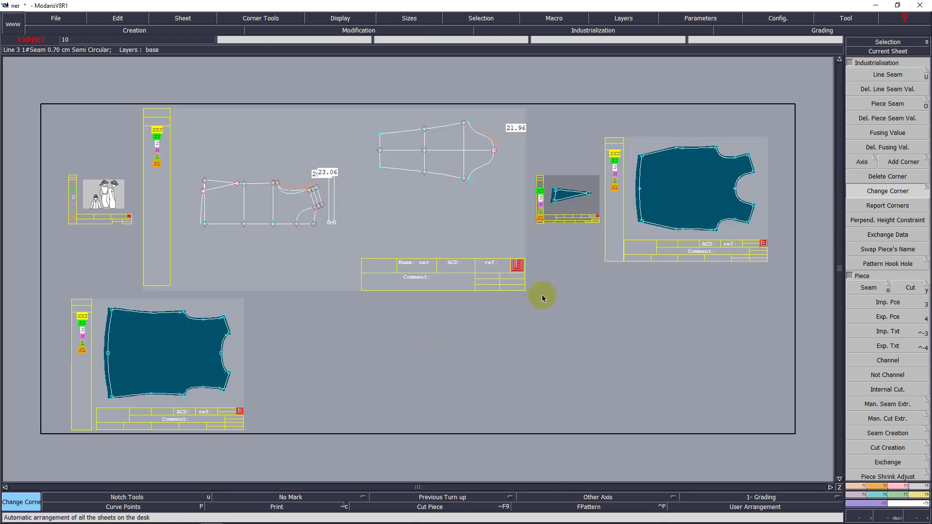
Extract the full sleeve from the base pattern as a seam piece and arrange the sheets.
key("Return")
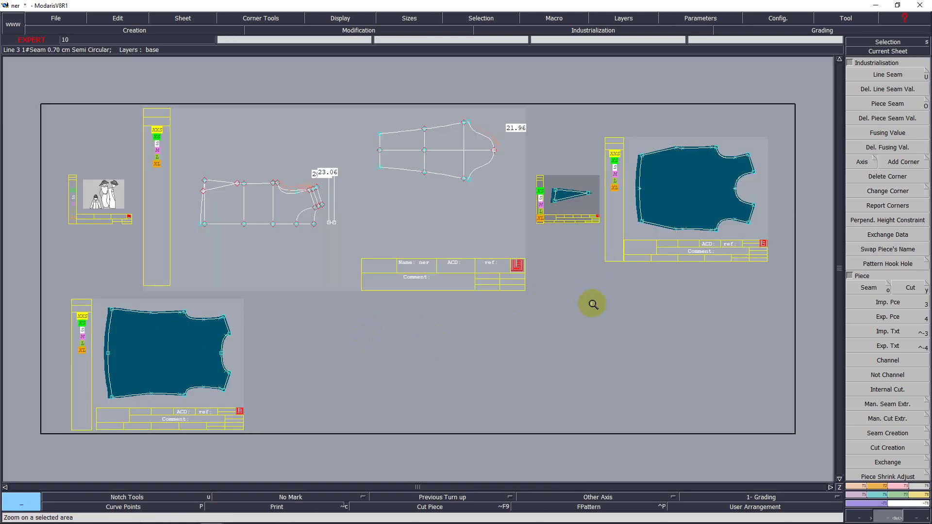
left_click(712, 222)
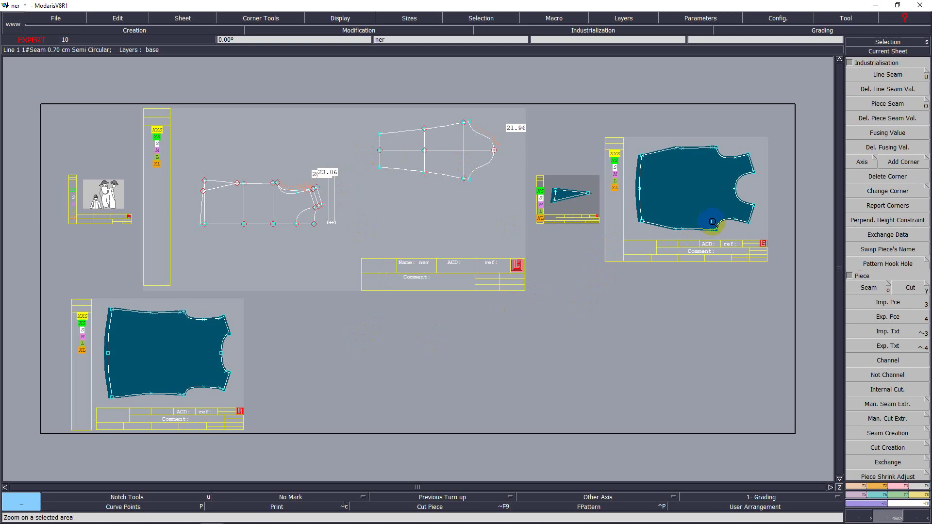
left_click_drag(351, 116, 490, 204)
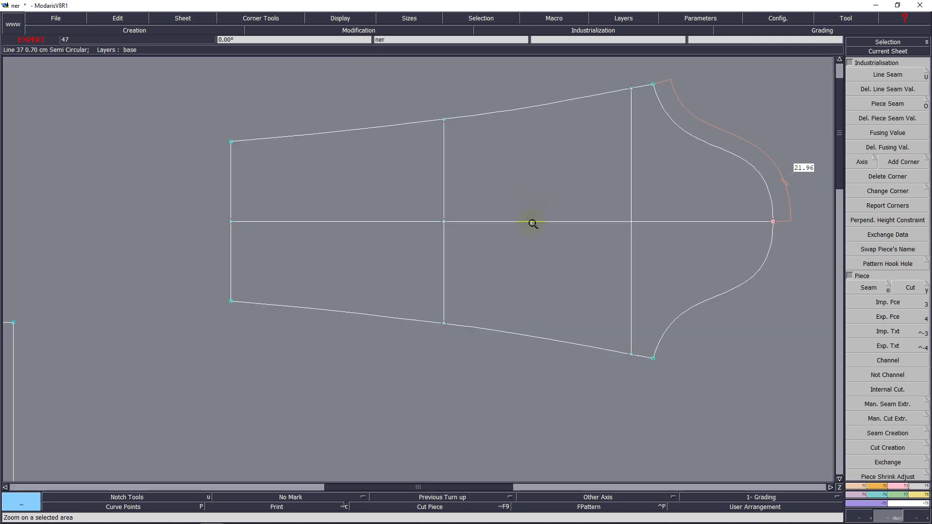
key("o")
mouse_move(297, 182)
left_mouse_down()
mouse_move(333, 239)
mouse_move(534, 276)
mouse_move(697, 266)
mouse_move(642, 197)
mouse_move(474, 194)
left_mouse_up()
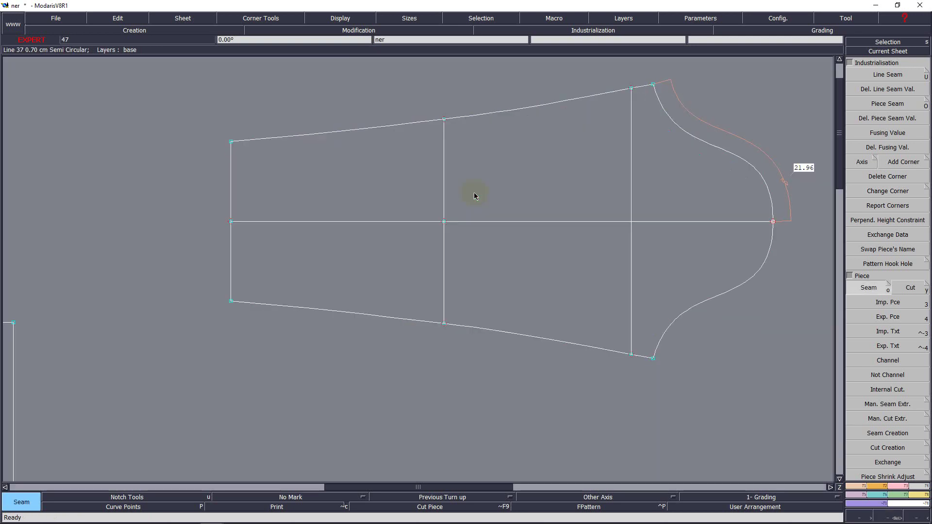
key("j")
key("Return")
Bring up the extracted sleeve sheet and check the nest of all its graded sizes.
left_click(698, 177)
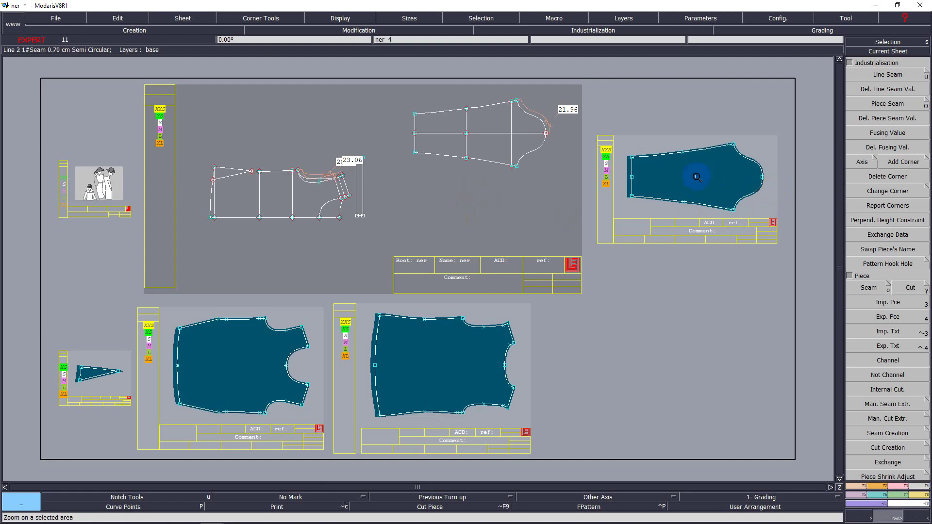
key("Home")
key("F9")
key("F11")
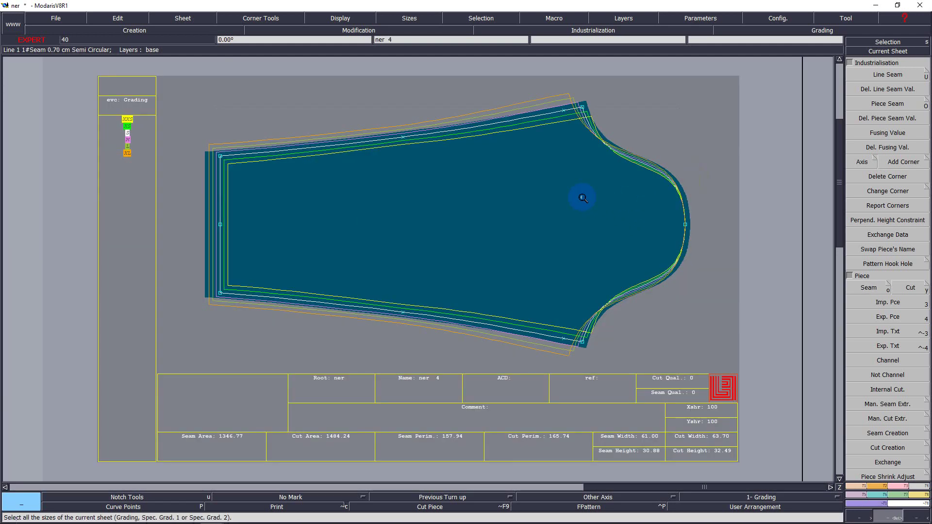
key("F9")
Merge the sleeve curves at the centre hem and cap points, add a type 21 notch at each, and check the graded nest.
key("m")
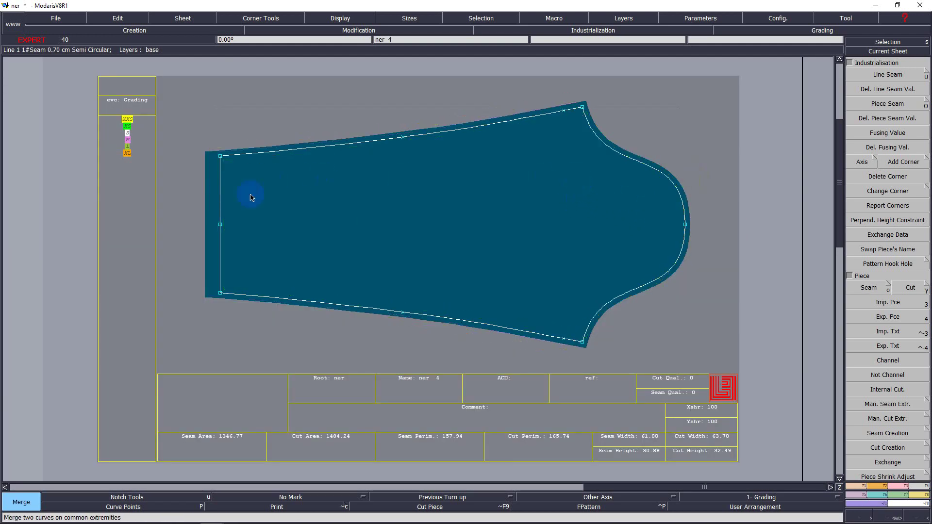
left_click(220, 224)
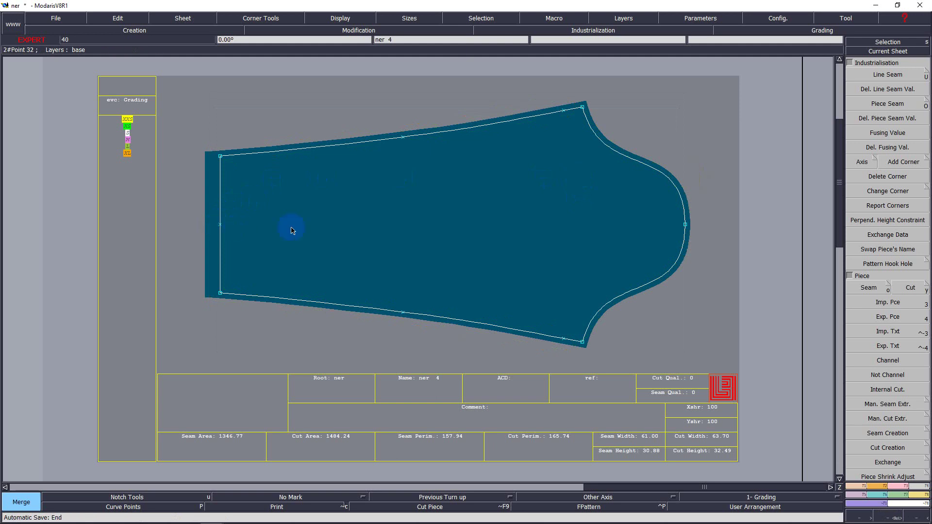
left_click(683, 223)
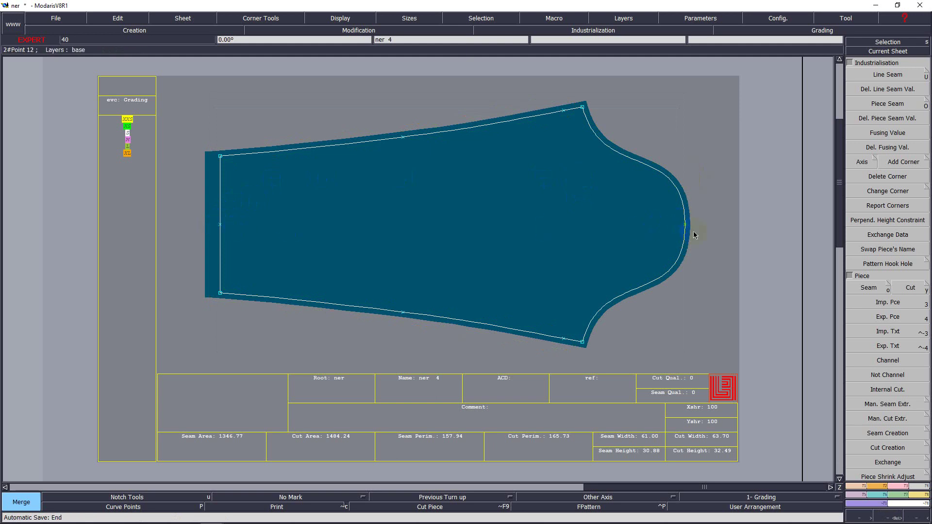
key("n")
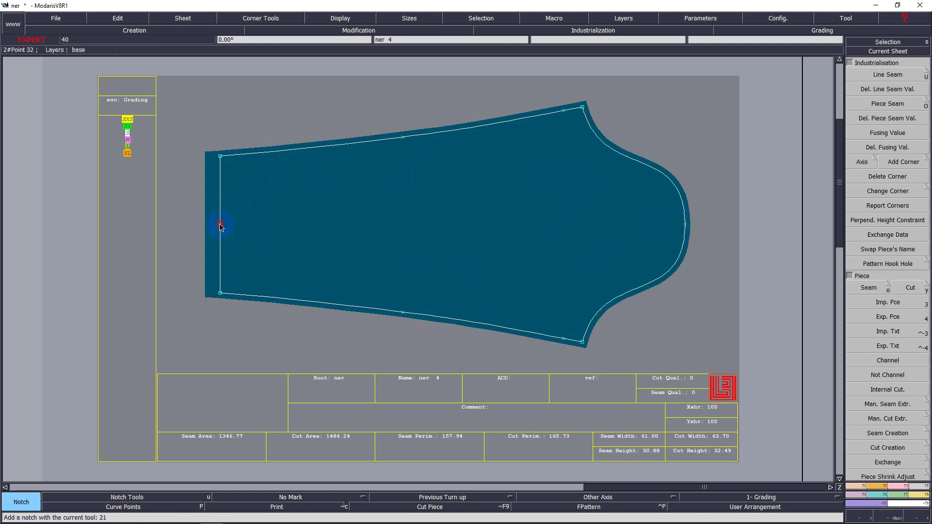
left_click(221, 226)
left_click(686, 228)
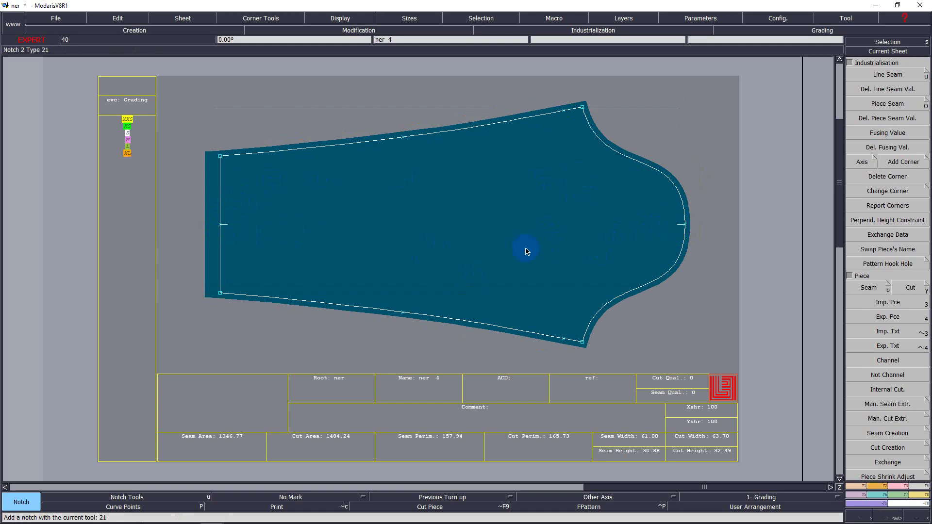
key("F10")
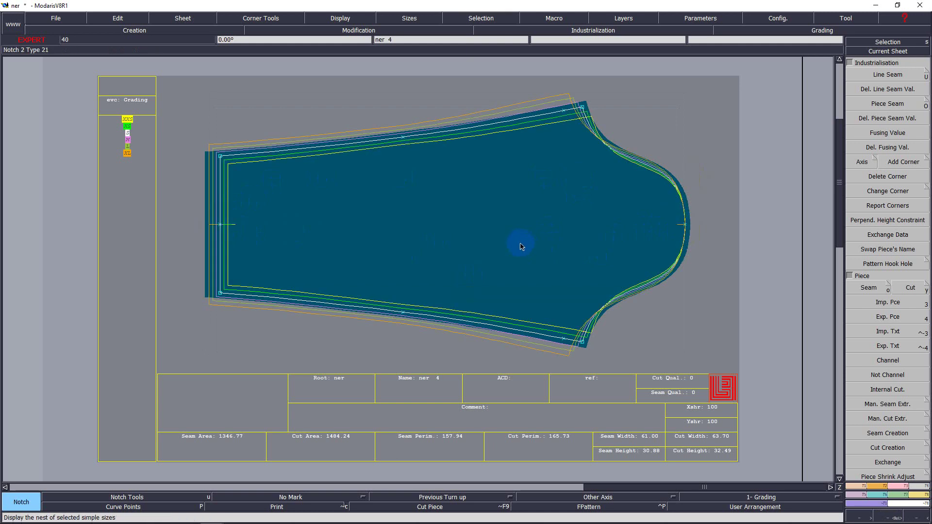
key("space")
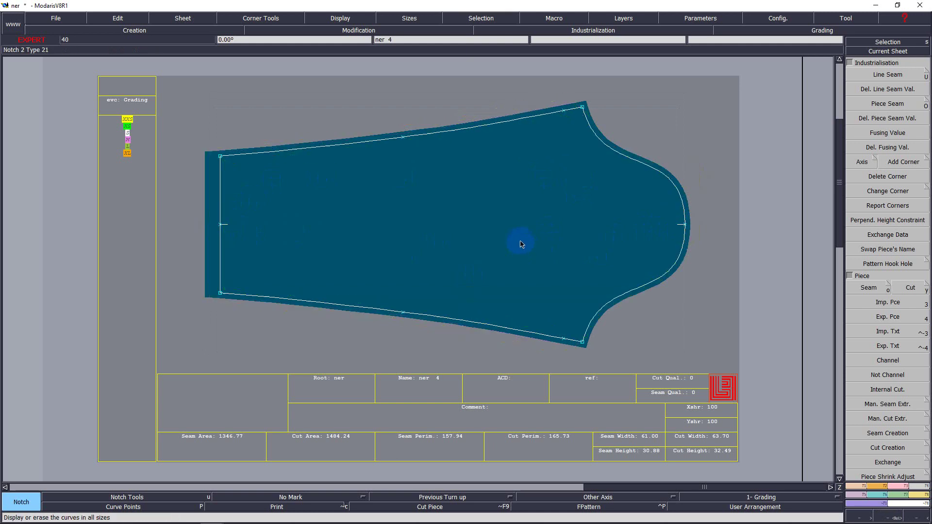
Extract the narrow rectangular band from the base pattern as a seam piece and rearrange all sheets.
key("j")
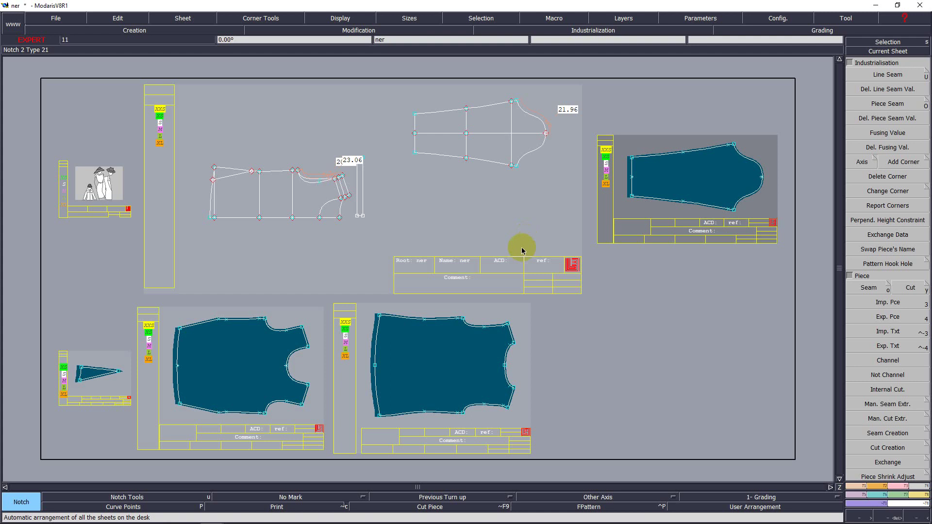
key("z")
left_click_drag(329, 150, 404, 241)
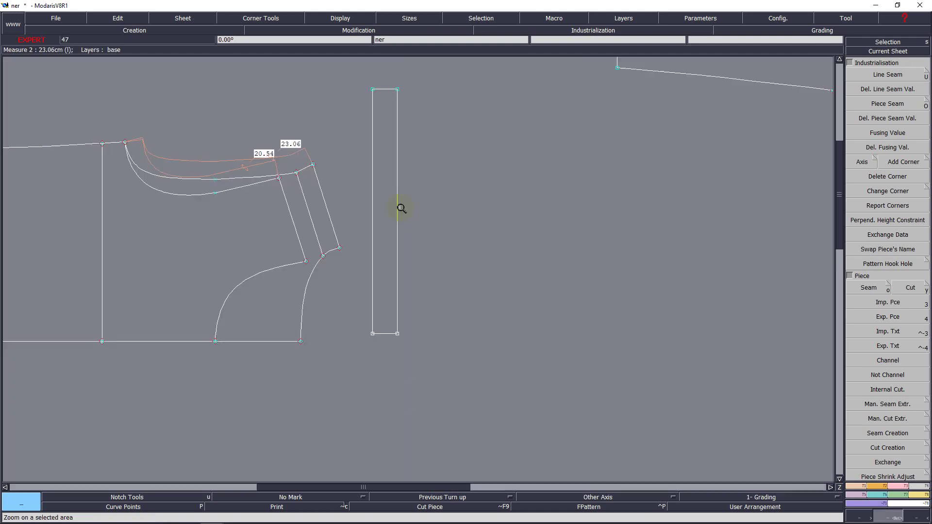
key("o")
left_click(386, 209)
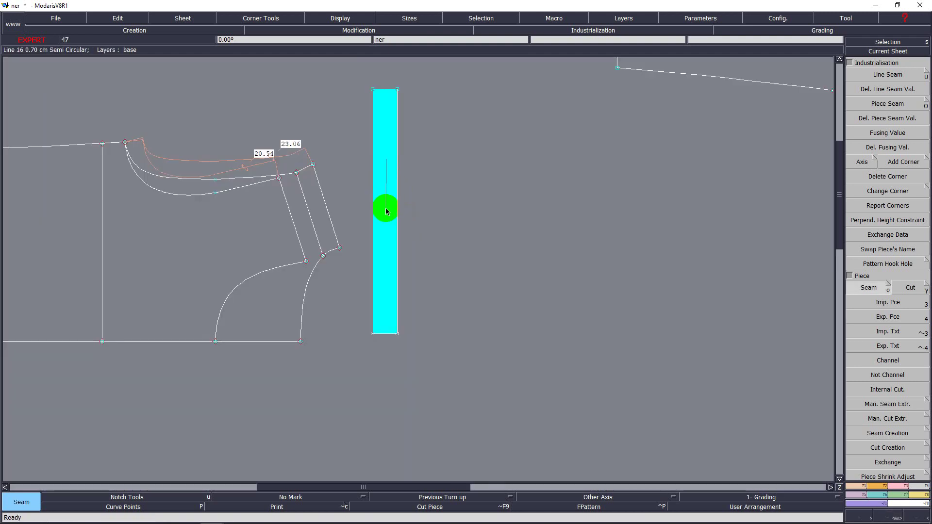
key("j")
key("Return")
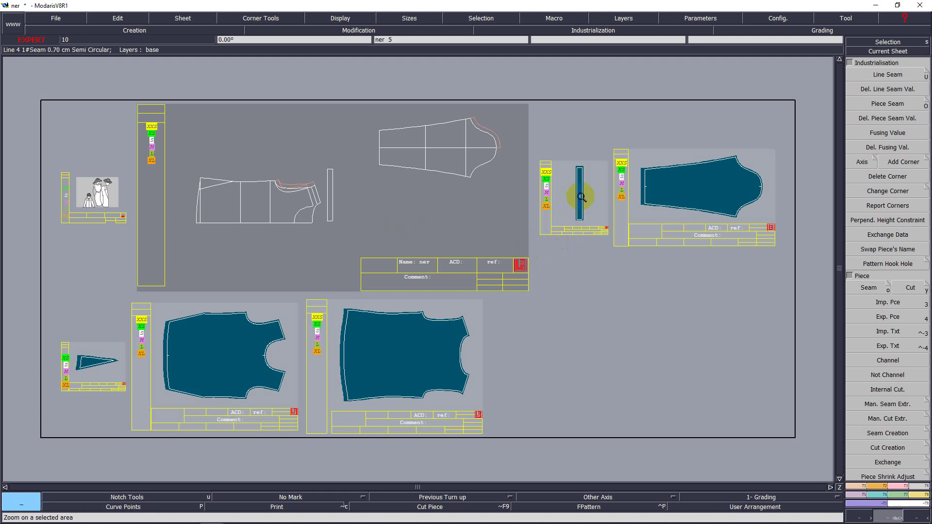
Bring up the extracted band sheet and check the nest of its graded sizes.
left_click(582, 199)
key("Home")
key("F11")
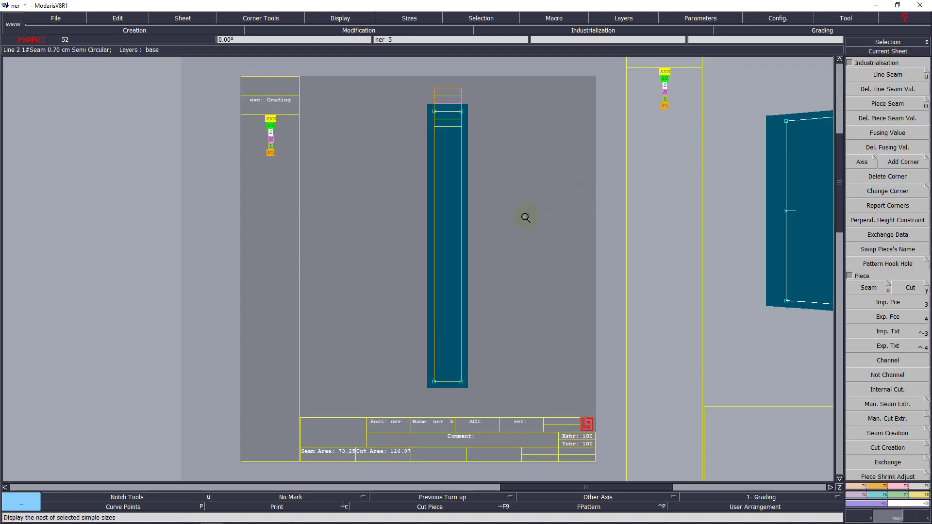
key("F9")
Mirror the band about its lower short edge with Sym 2Pts and merge the curves at the midpoints of both long edges.
key("F5")
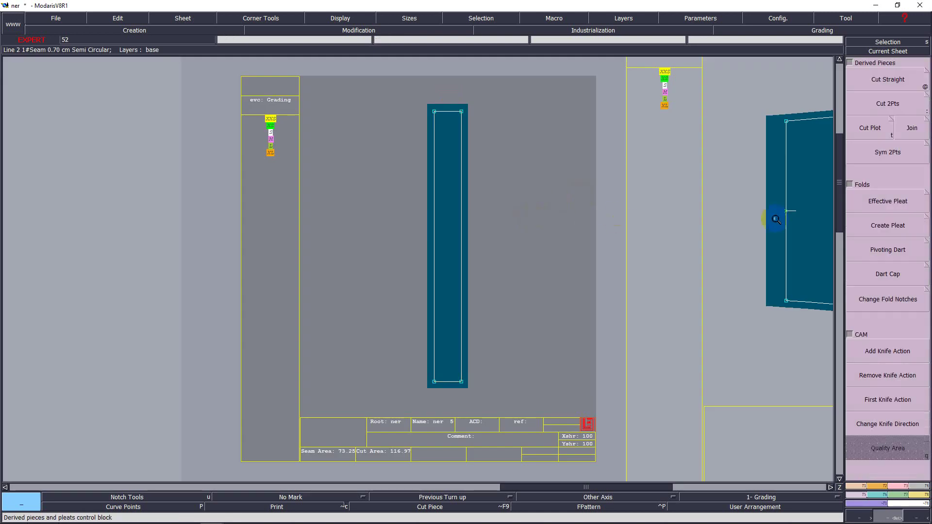
left_click(888, 152)
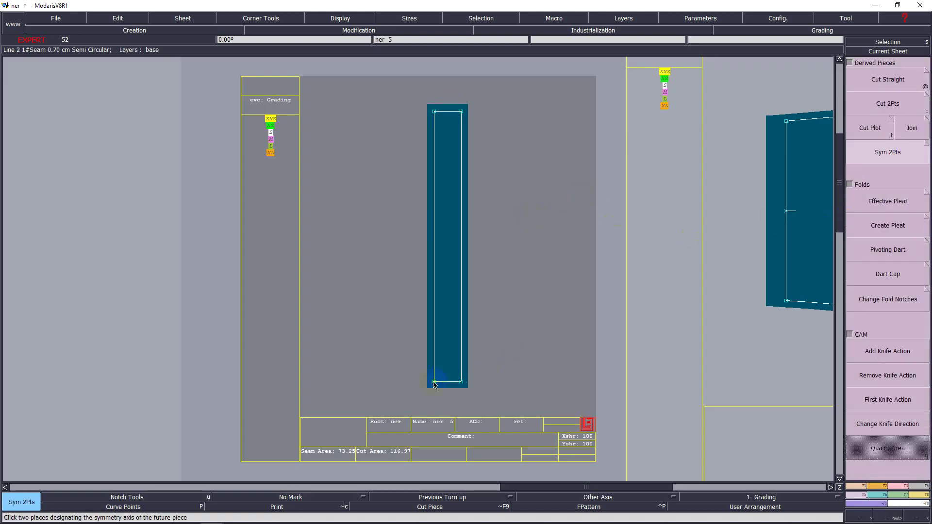
left_click(461, 382)
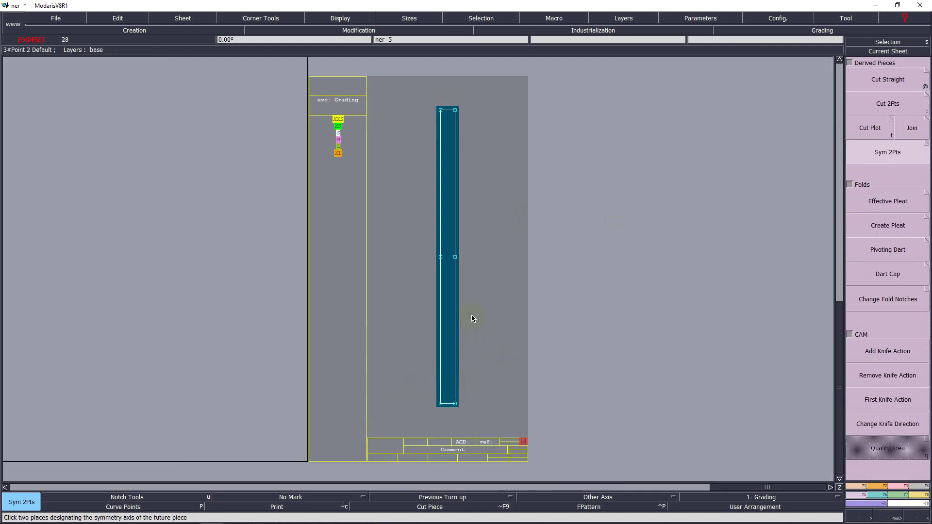
key("m")
left_click(441, 257)
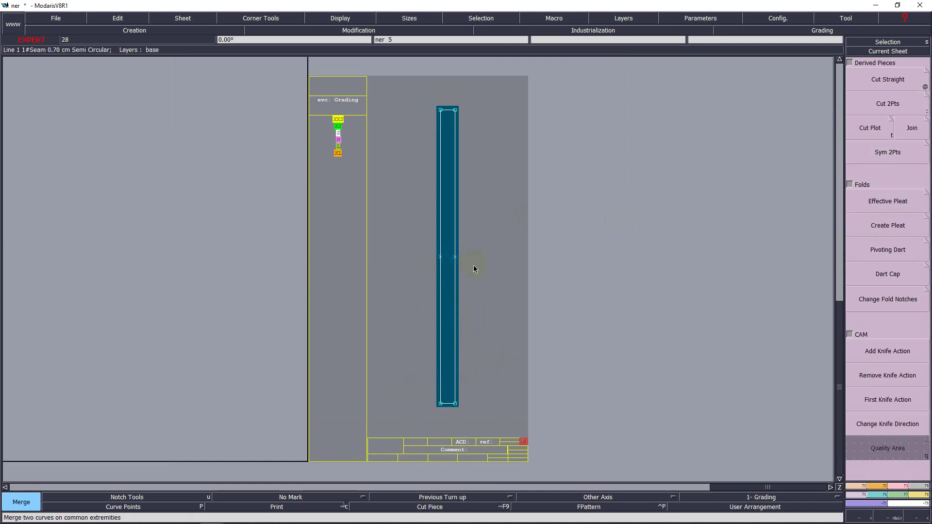
Check the graded nest of the full-length band and rearrange all sheets.
key("F9")
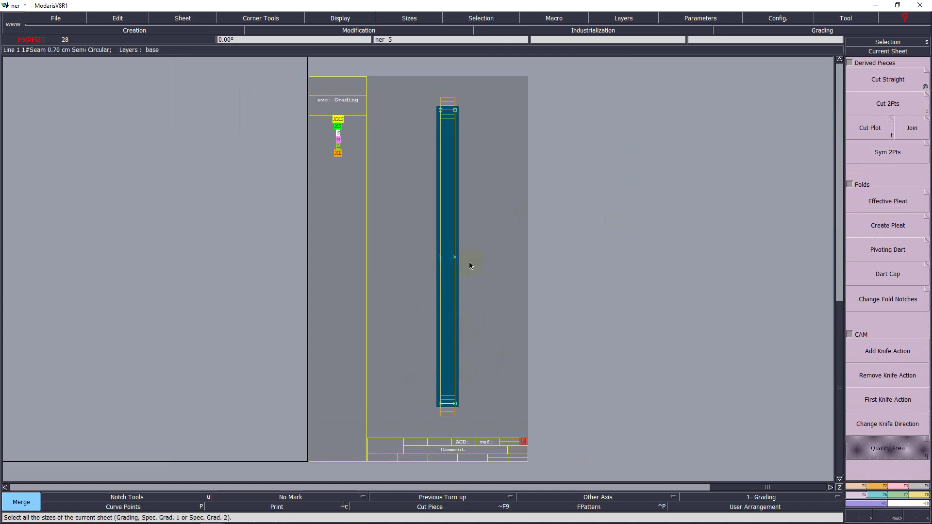
key("F10")
key("Return")
key("j")
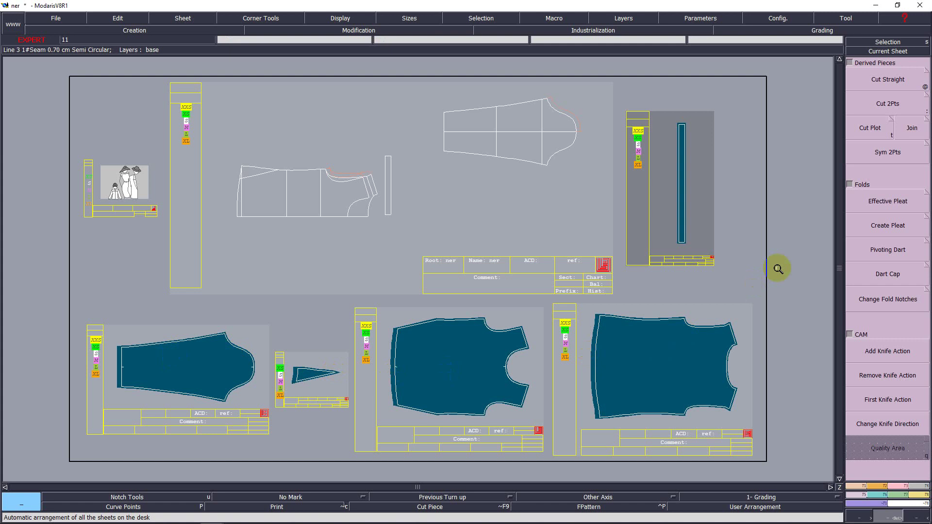
Create a new variant named malk, close its article table and rearrange all sheets.
key("ctrl+l")
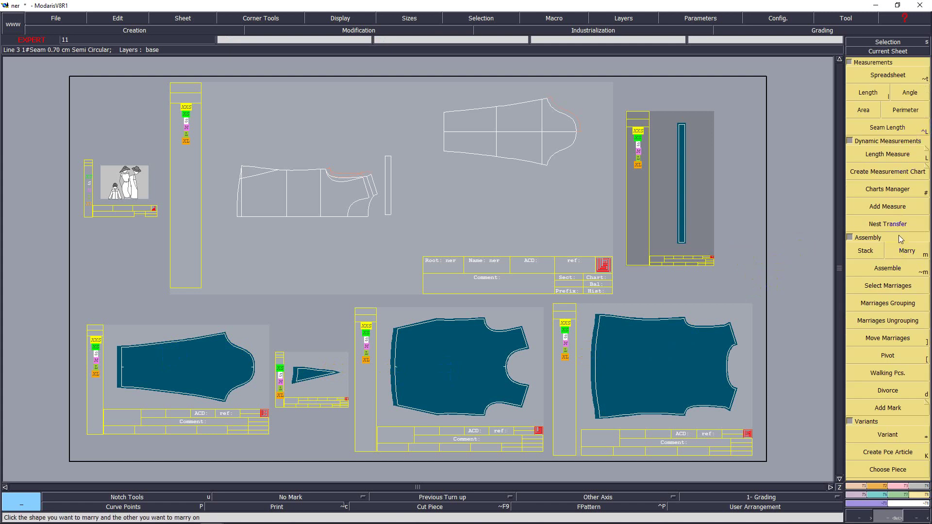
left_click(889, 440)
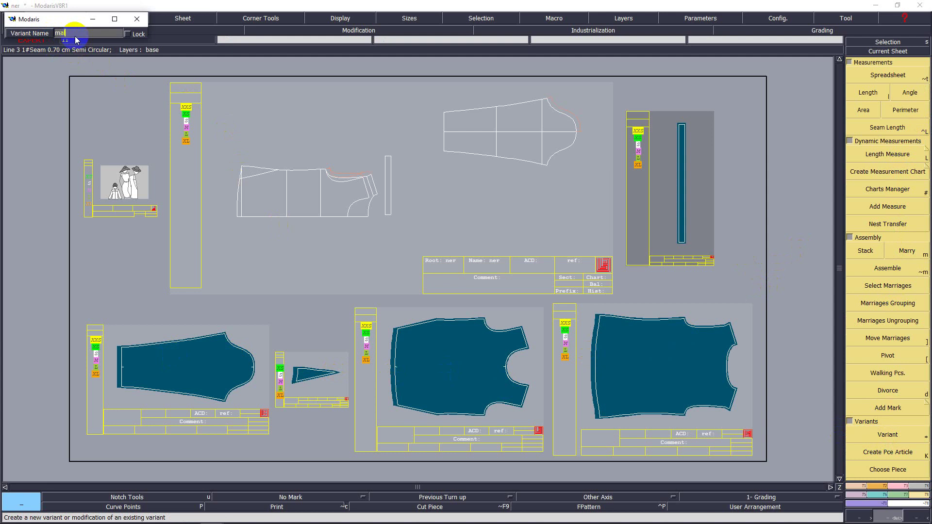
type("lk")
key("Return")
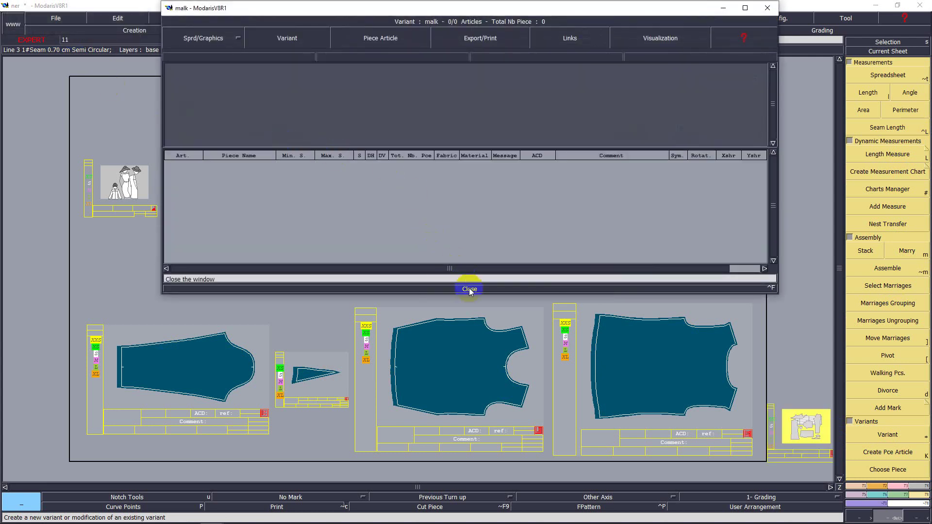
left_click(469, 288)
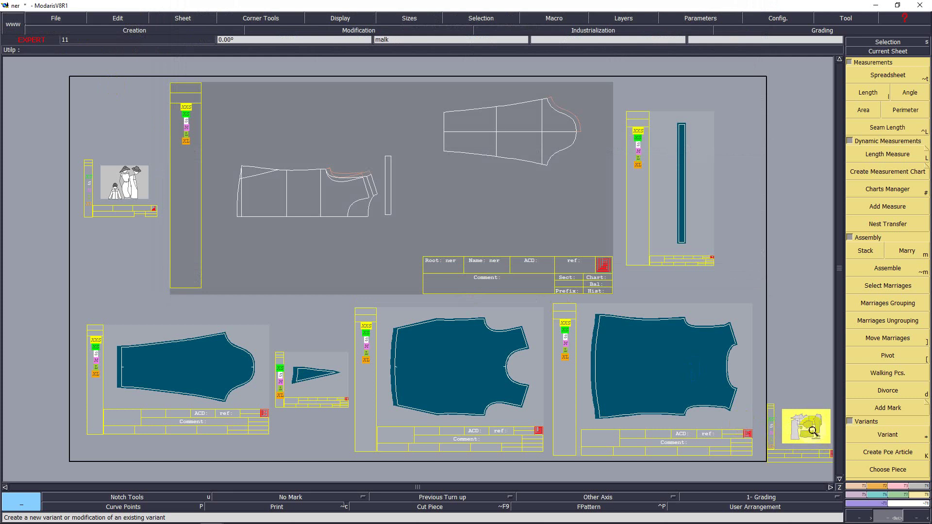
key("j")
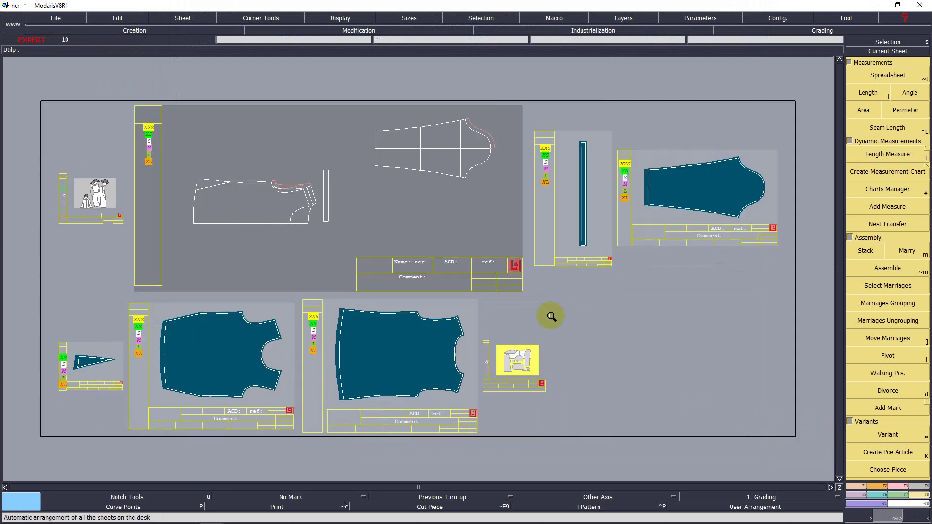
Create piece articles in the malk variant for the sleeve, band, back, front and side panel.
left_click(869, 454)
left_click(696, 199)
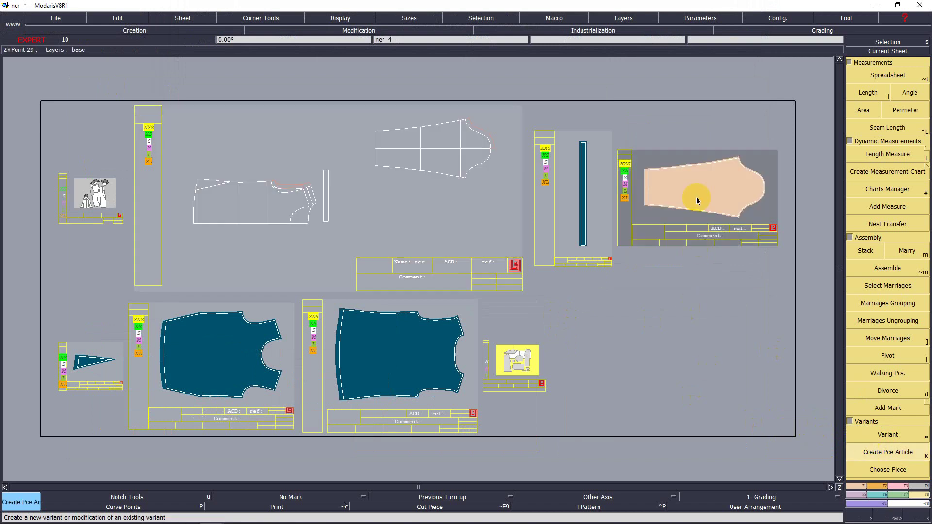
left_click(585, 201)
left_click(406, 393)
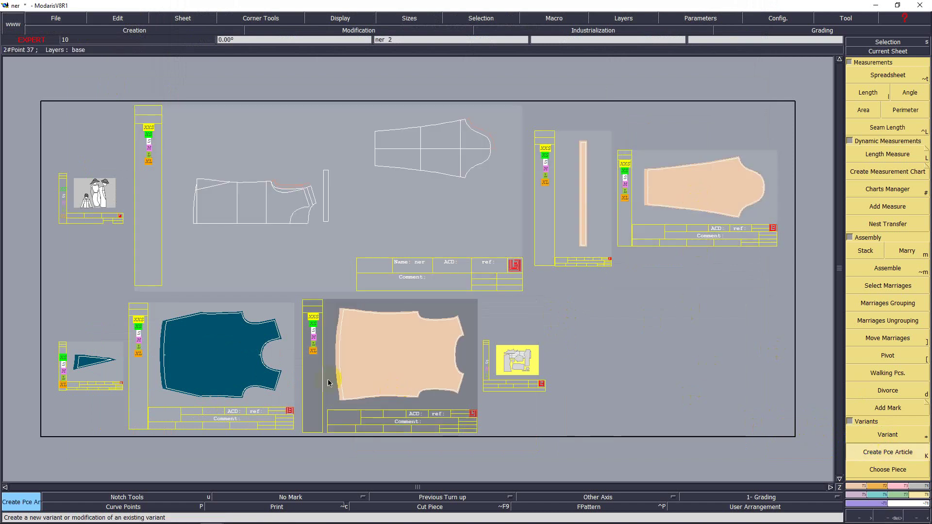
left_click(251, 350)
left_click(124, 353)
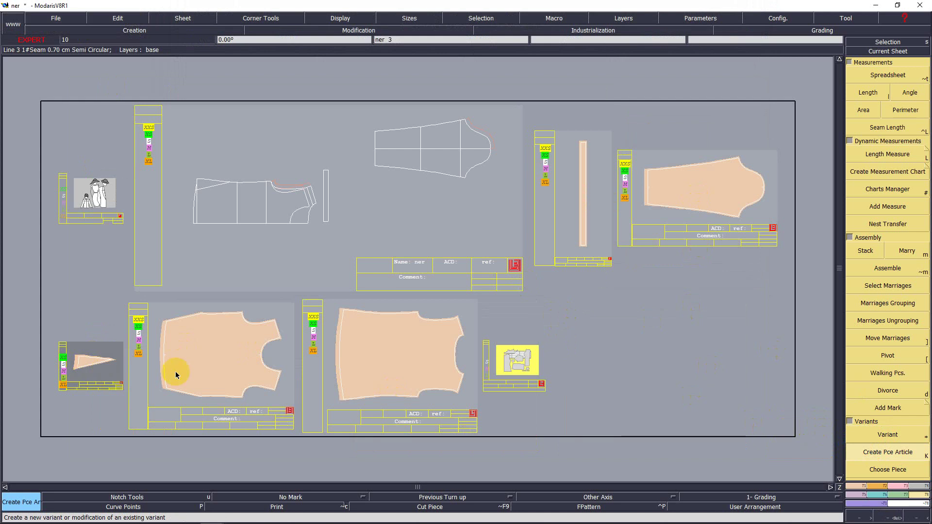
key("Return")
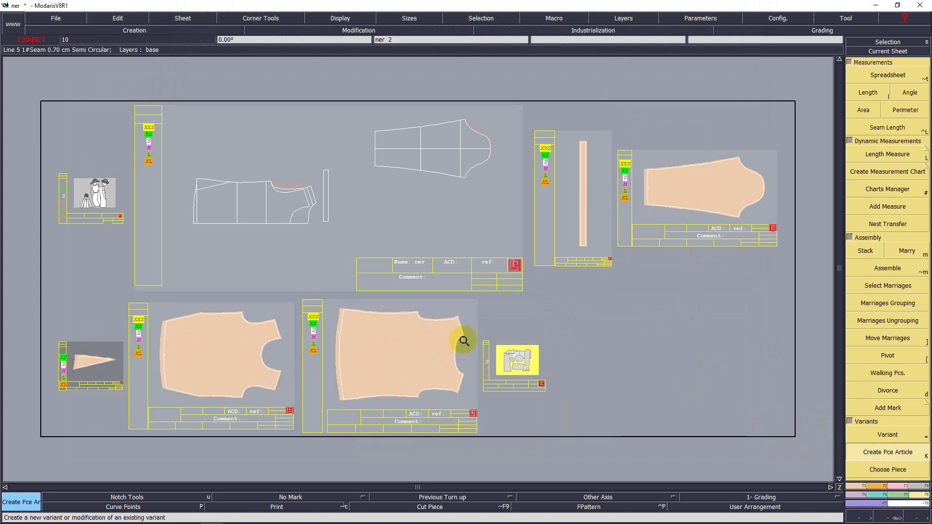
Draw a horizontal Grain Line Axis 'DF' about 23 cm long in the middle of the front piece.
left_click(241, 340)
left_click(241, 340)
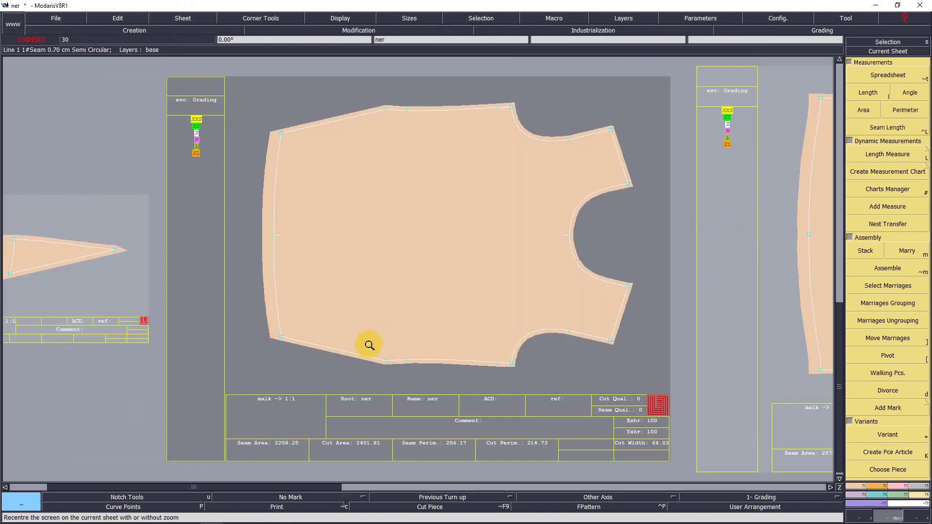
left_click(625, 492)
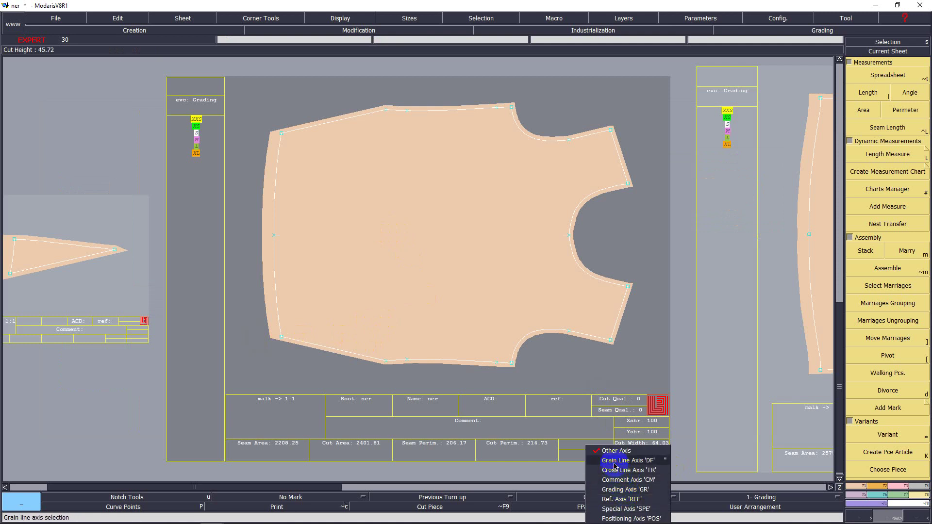
left_click_drag(615, 466, 615, 466)
left_click(351, 241)
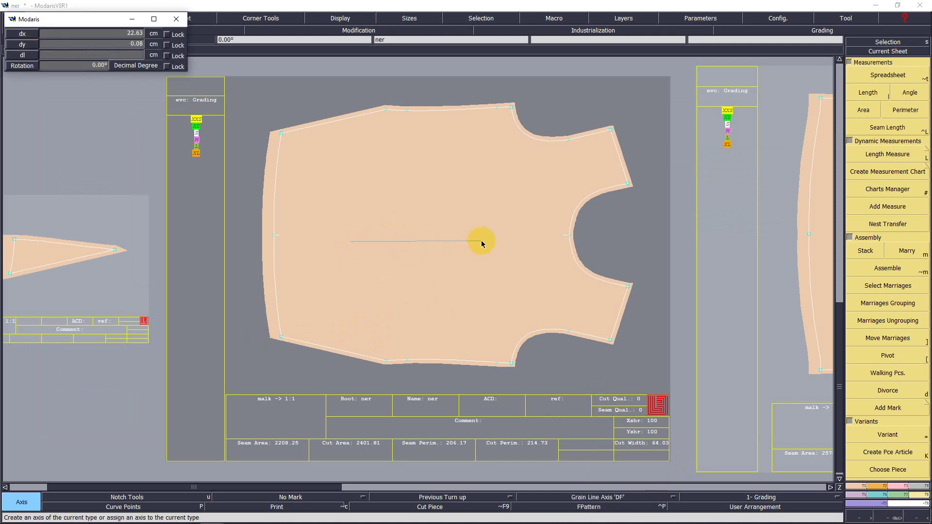
left_click(483, 241)
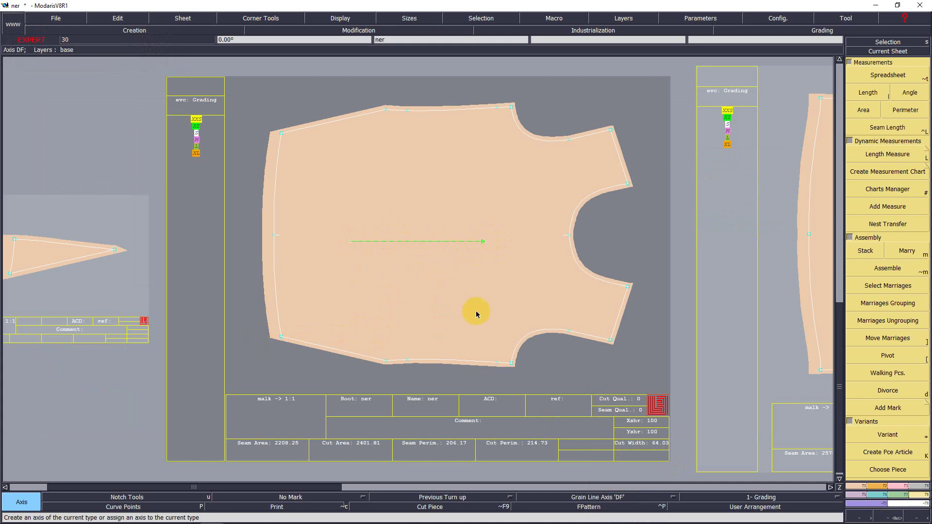
Enter "front 1*1" as the front piece's comment and rearrange all sheets.
key("e")
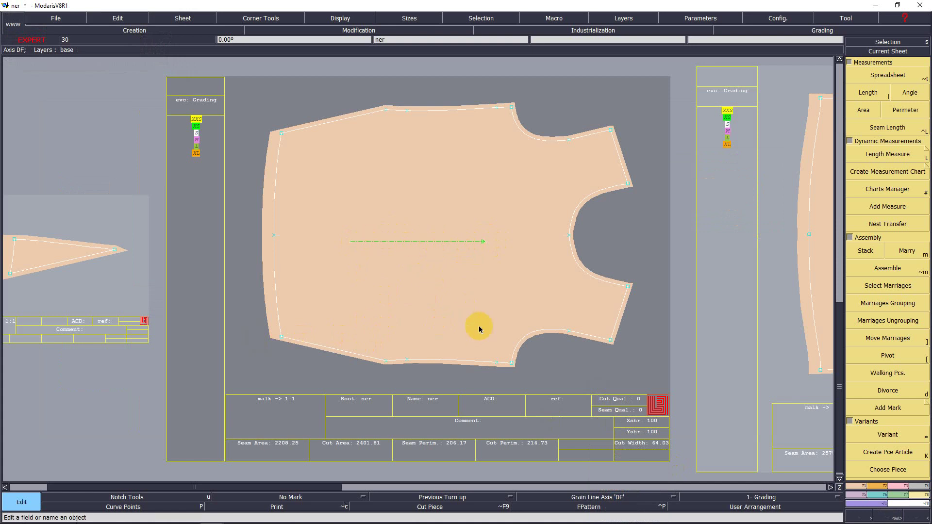
left_click(482, 422)
type("front 1*1")
key("Return")
key("j")
Draw a horizontal Grain Line Axis 'DF' just over 20 cm long in the middle of the back piece.
key("Return")
left_click(410, 370)
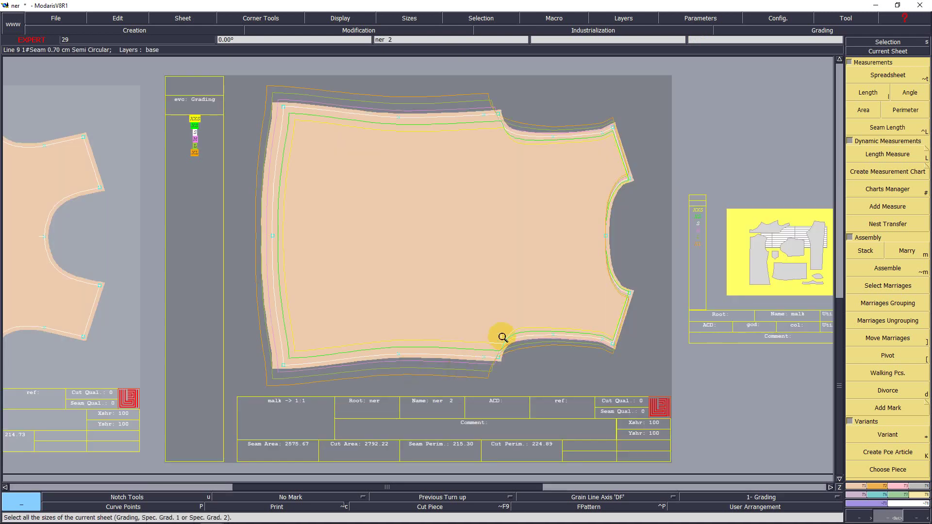
key("F11")
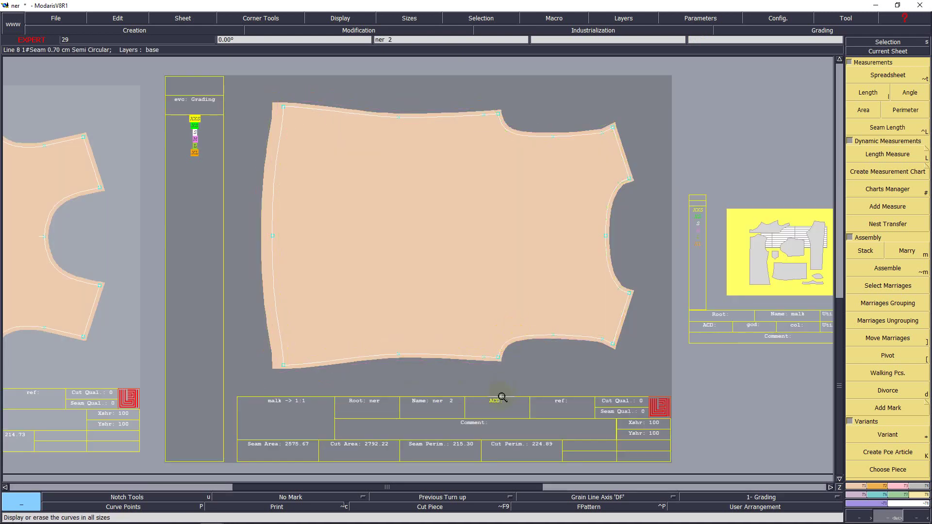
left_click(585, 498)
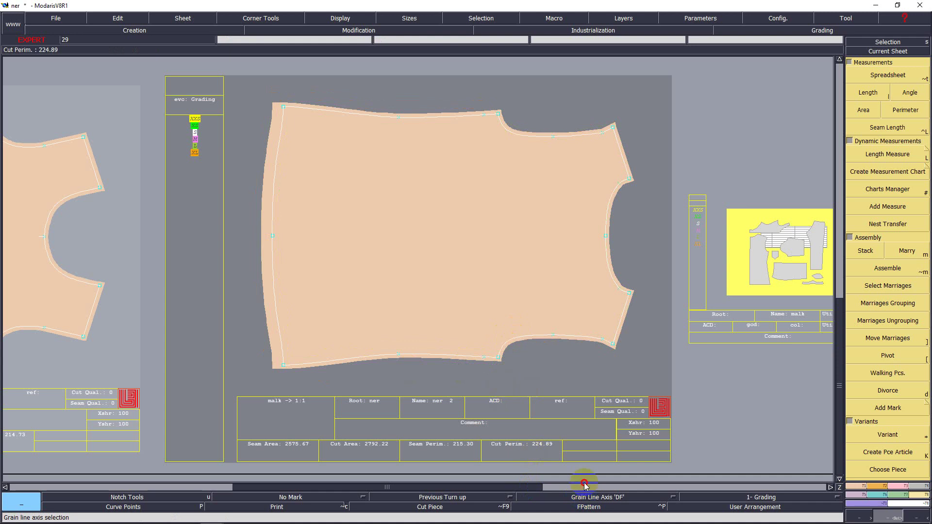
left_click(580, 460)
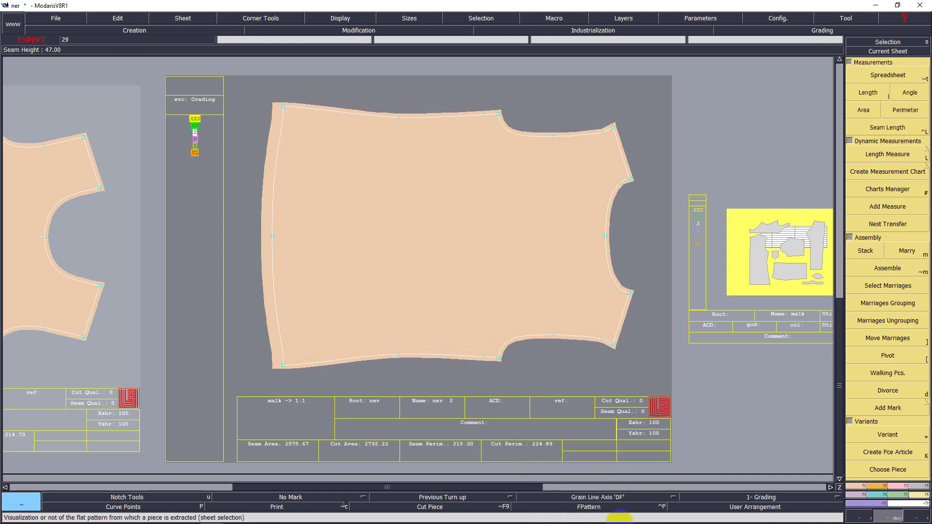
left_click(607, 496)
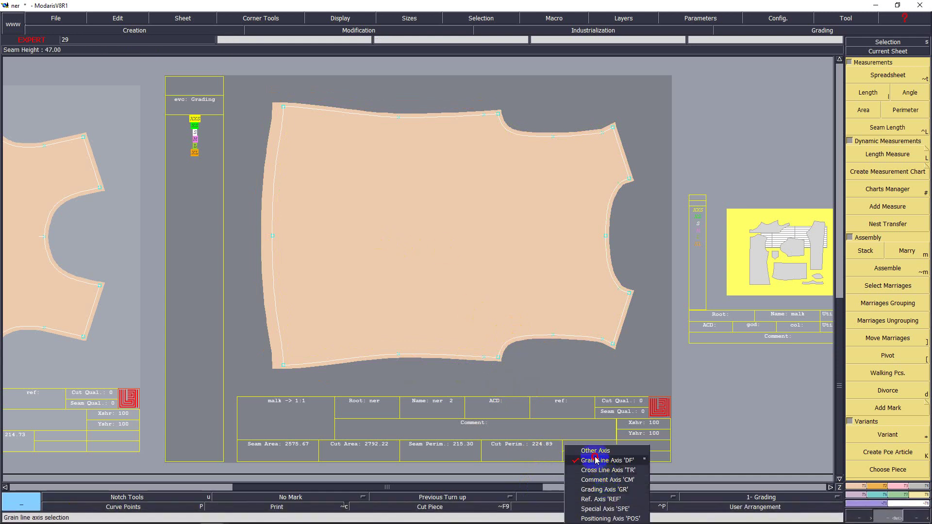
left_click(596, 461)
left_click(396, 234)
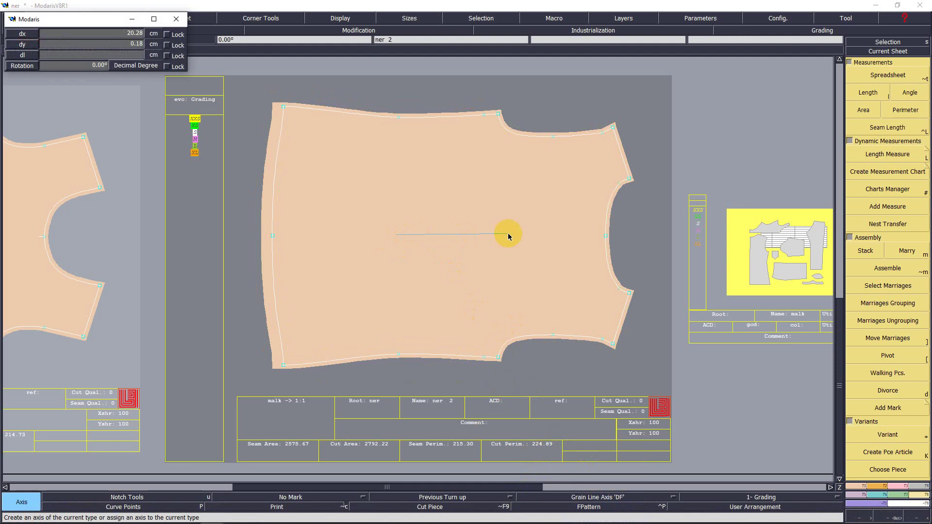
left_click(519, 235)
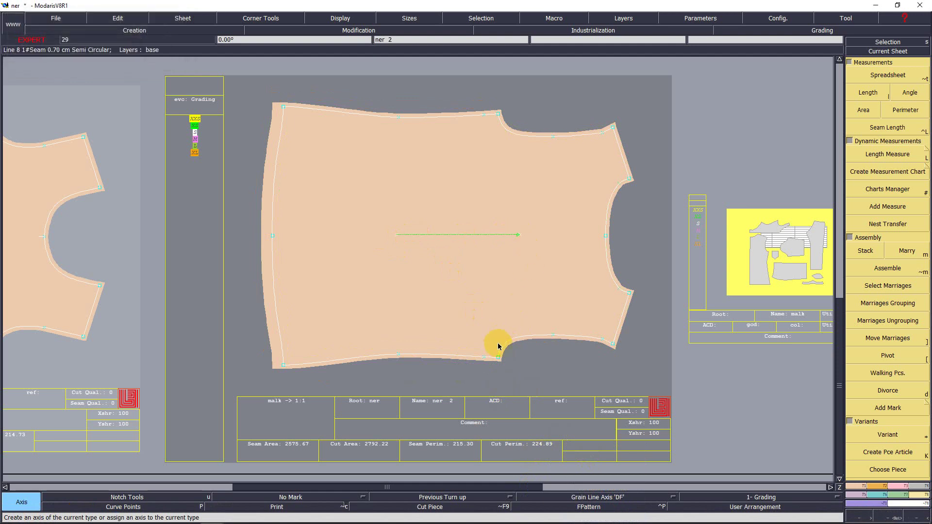
Enter "back 1*1" as the back piece's comment and rearrange all sheets.
key("e")
left_click(497, 423)
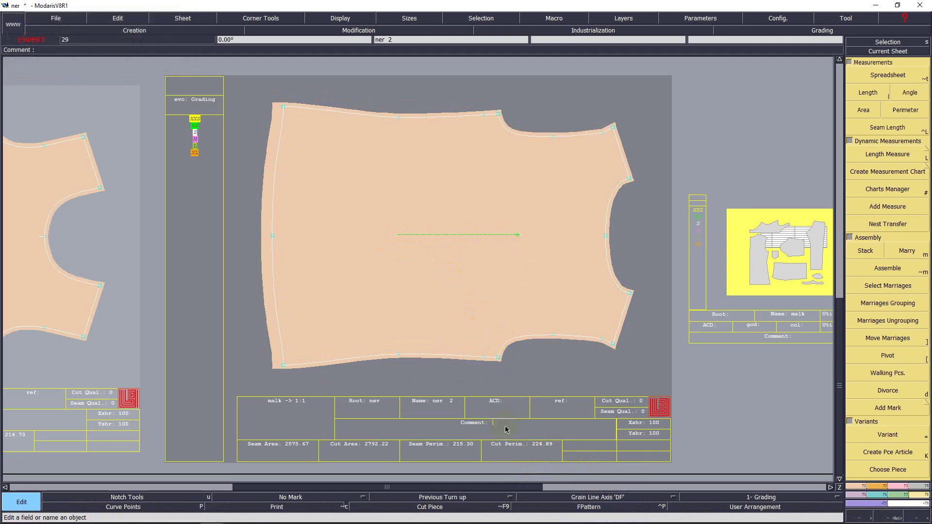
type("back 1*1")
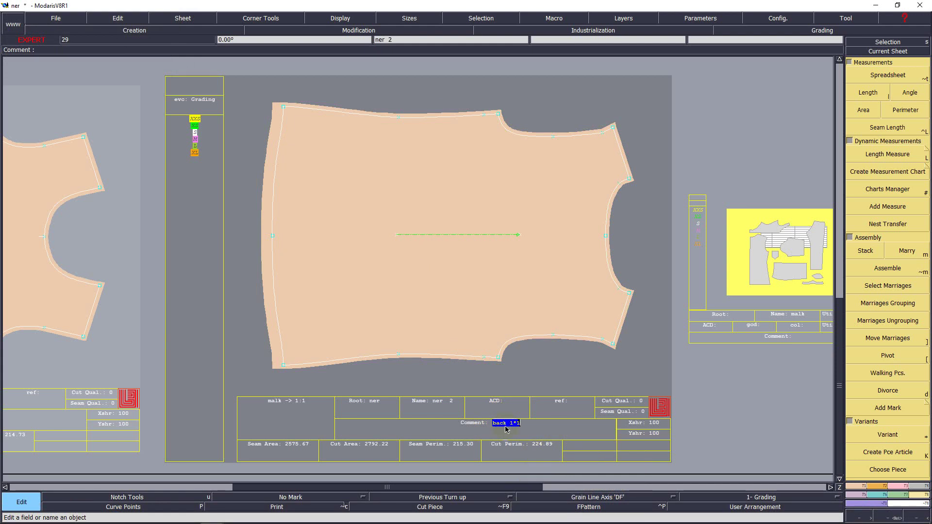
key("Return")
key("j")
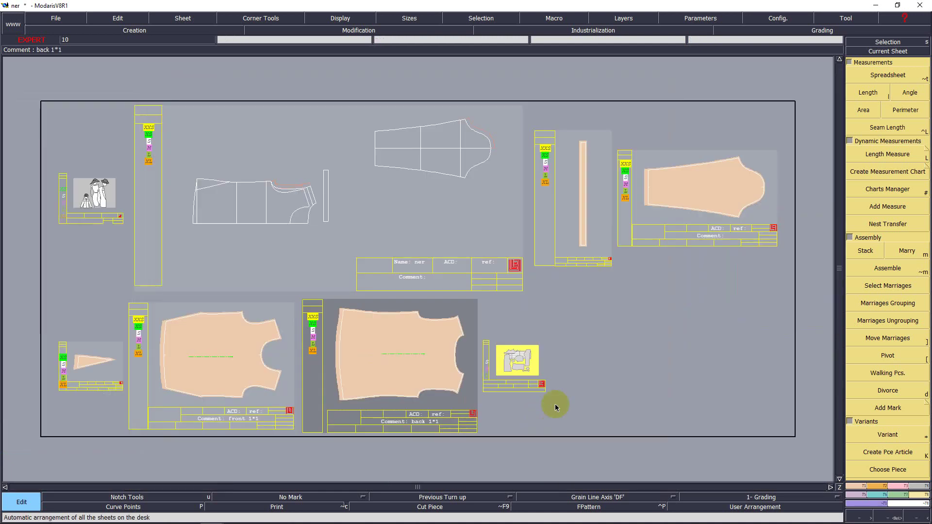
Examine the small triangular front panel piece with its graded size nest shown and hidden.
left_click(99, 363)
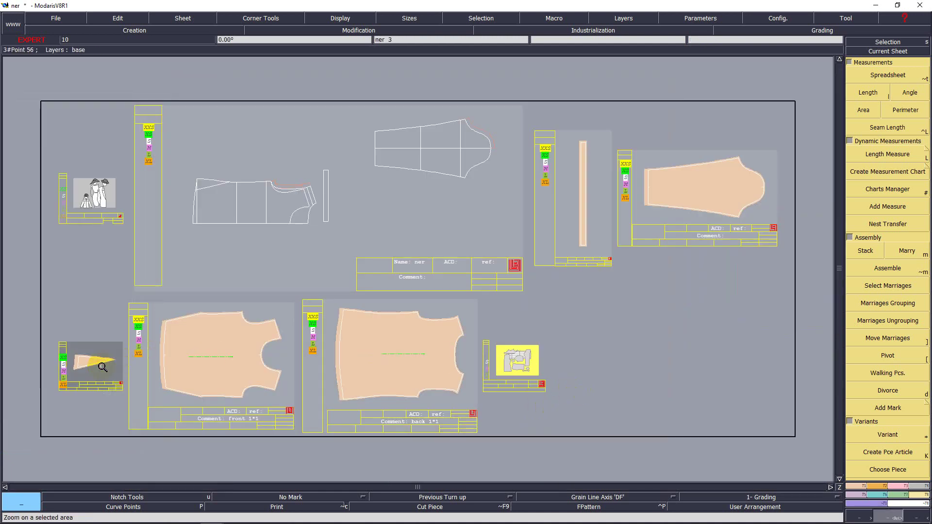
key("F10")
key("F11")
key("F12")
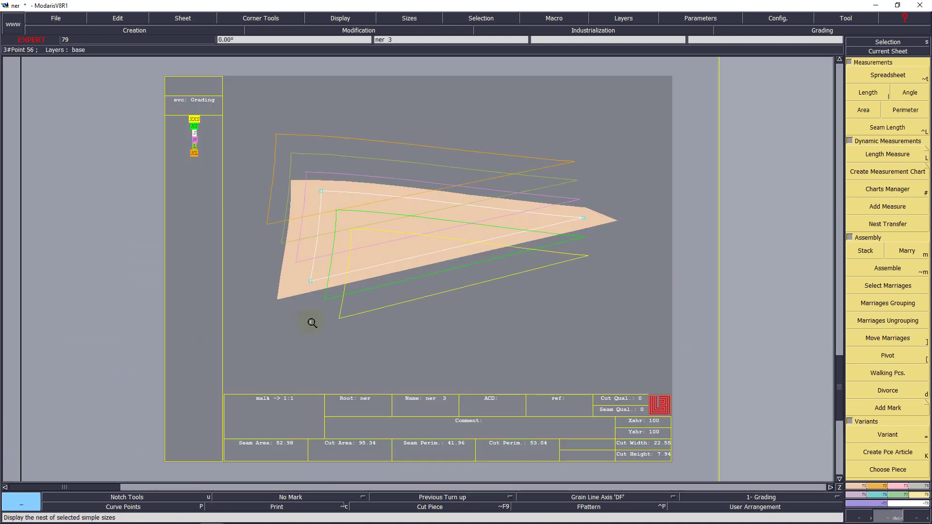
key("F11")
key("F12")
key("F11")
key("F12")
key("F10")
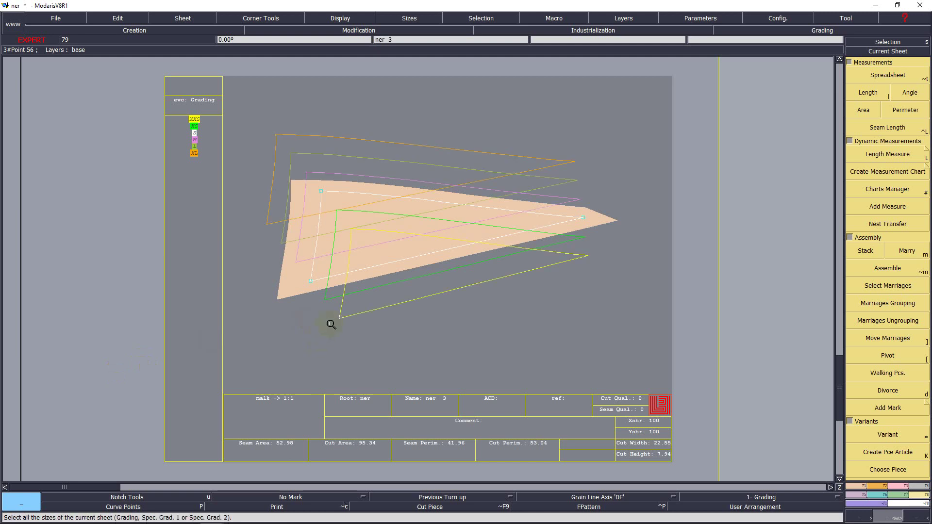
key("F11")
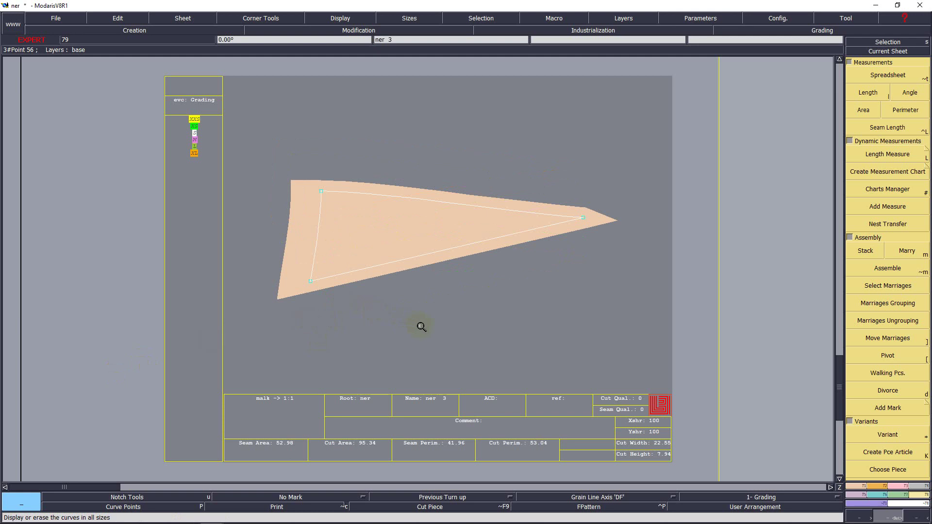
Enter "front pannel 1*2" as the comment of the small triangular piece.
key("e")
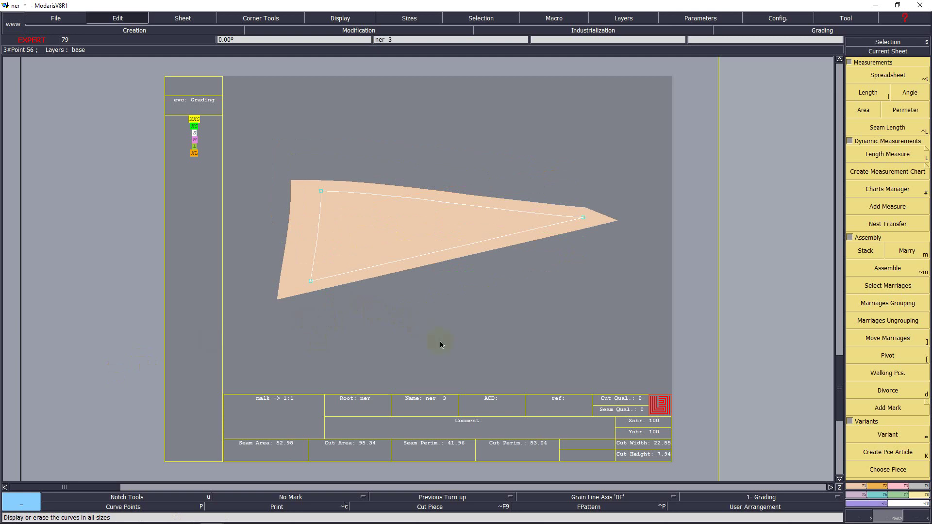
left_click(489, 423)
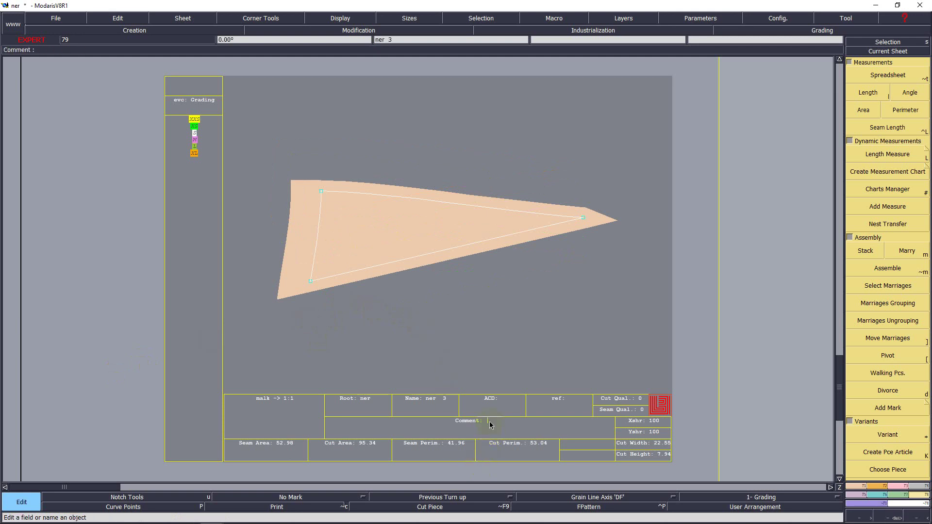
type("front pannel 1*2")
key("Return")
key("space")
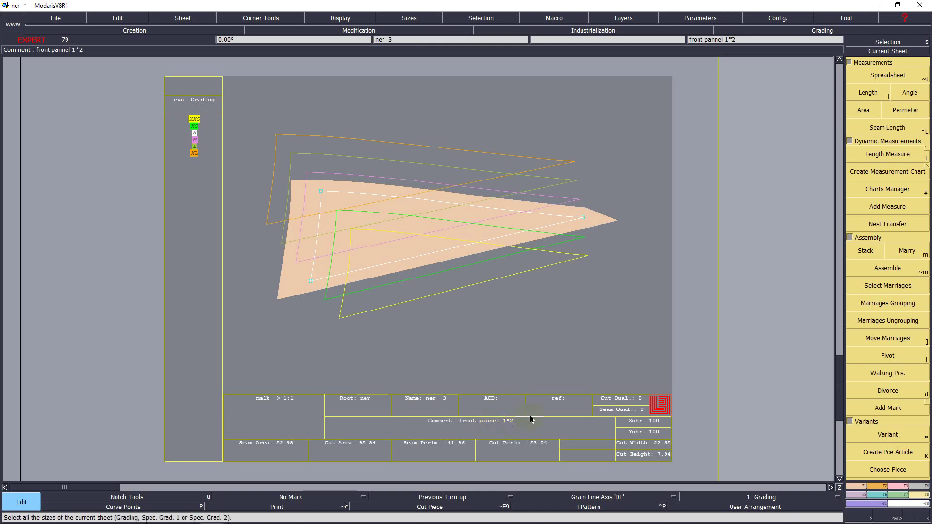
Draw a horizontal Grain Line Axis 'DF' about 4.7 cm long inside the triangular front panel piece.
left_click(590, 498)
left_click(593, 467)
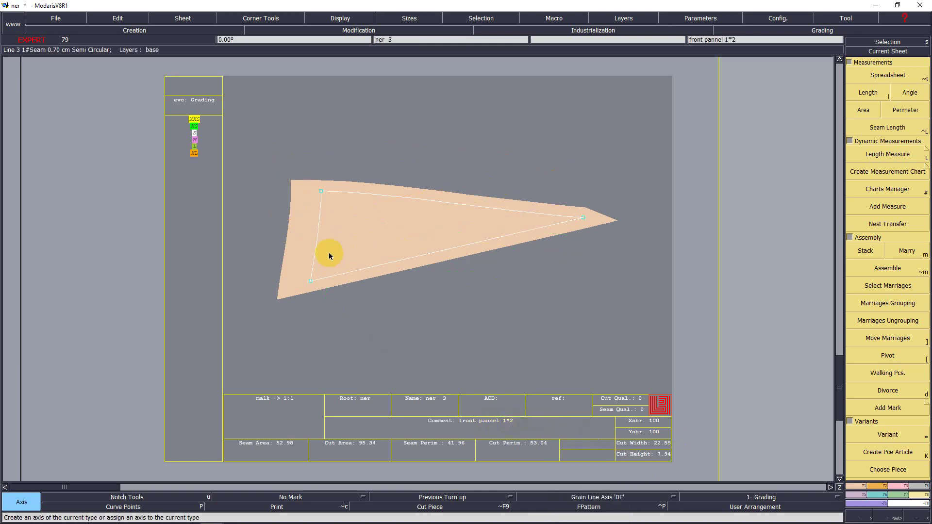
left_click(363, 235)
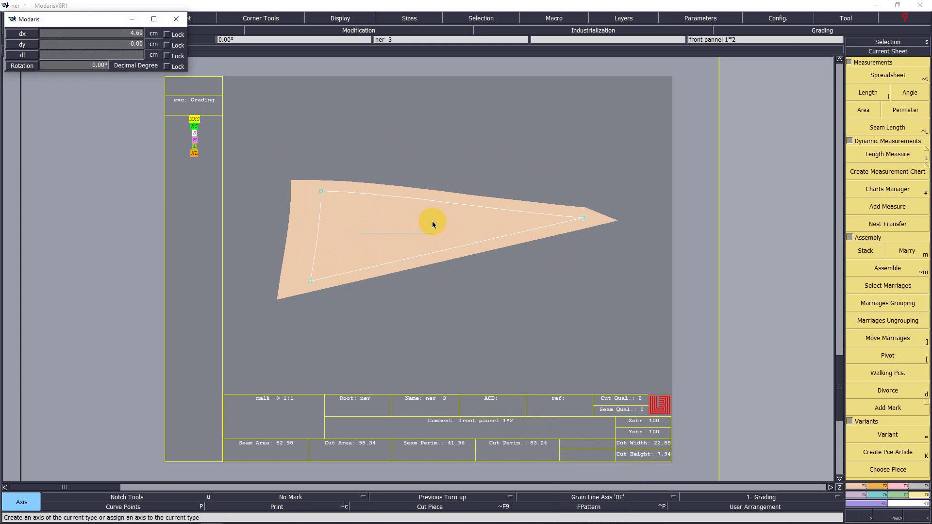
left_click(433, 224)
key("F9")
key("F11")
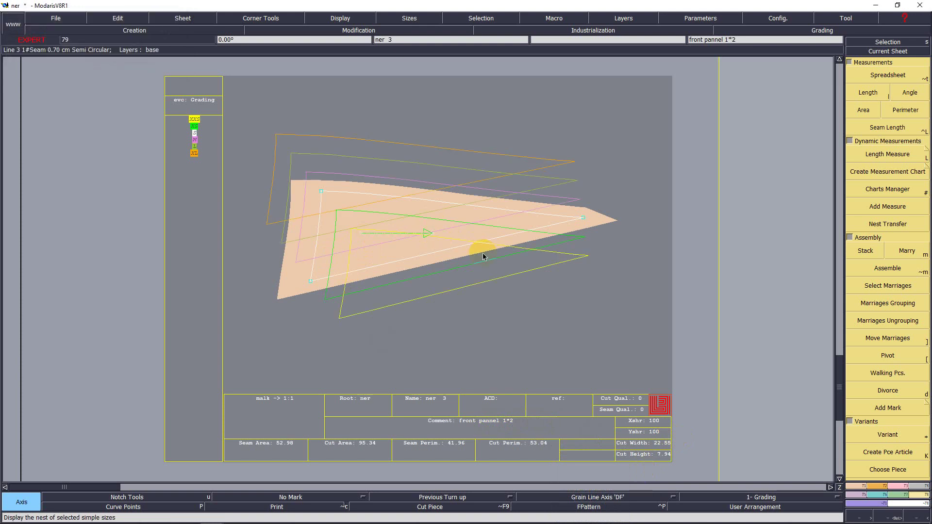
Select the entire front panel piece including its grain line and rearrange all sheets.
key("F12")
left_click_drag(245, 143, 633, 308)
left_click(632, 308)
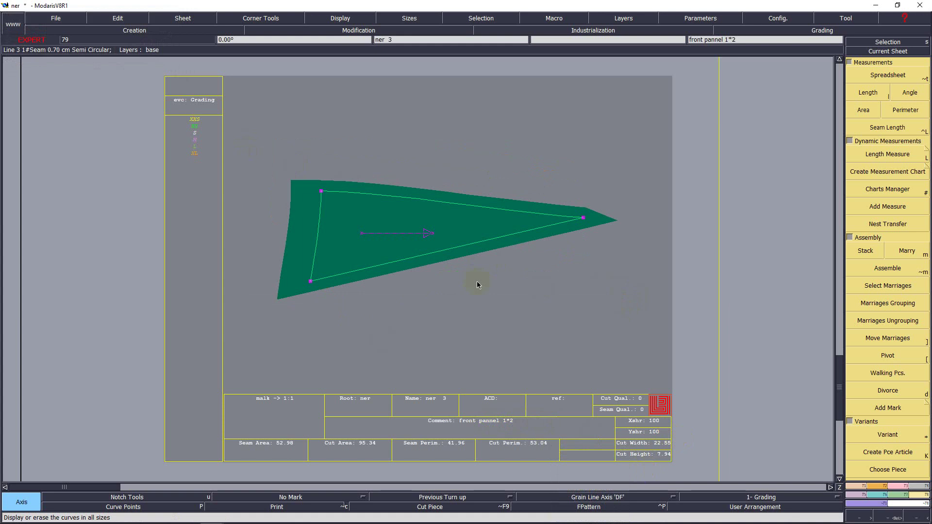
key("j")
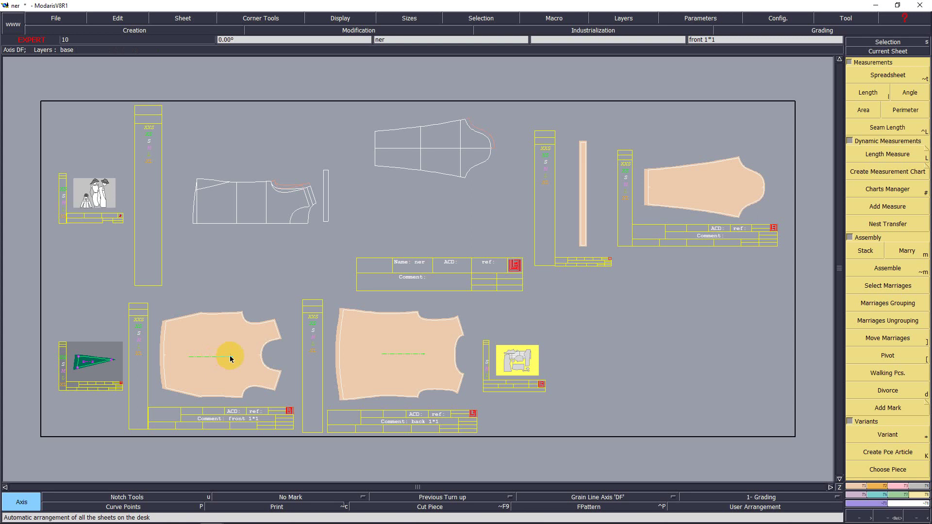
Draw a horizontal Grain Line Axis 'DF' about 1.6 cm long across the neck band strip and rearrange all sheets.
key("Return")
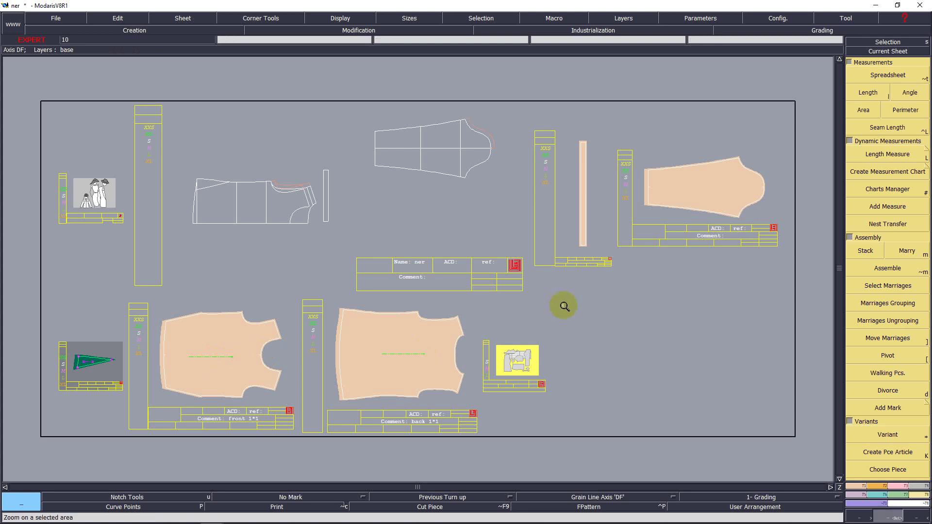
left_click(585, 246)
left_click_drag(616, 499, 607, 460)
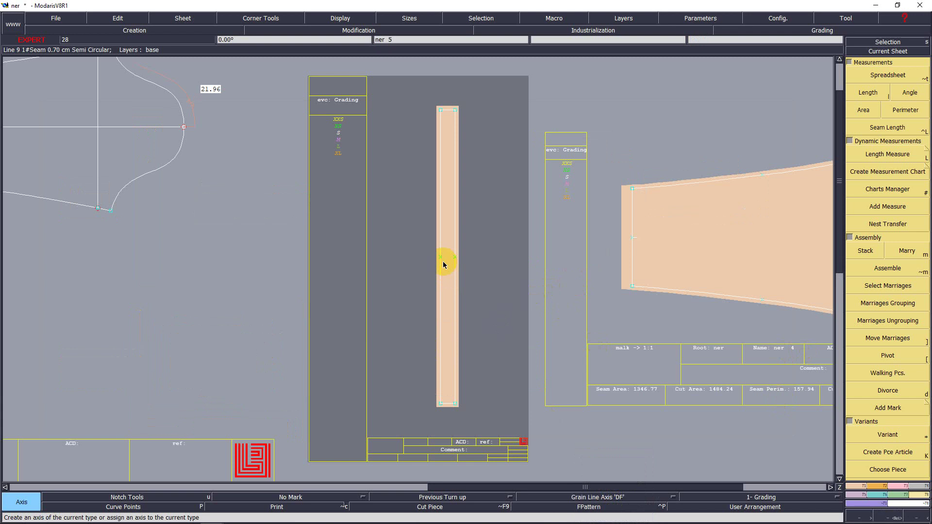
key("Return")
left_click_drag(424, 225, 492, 288)
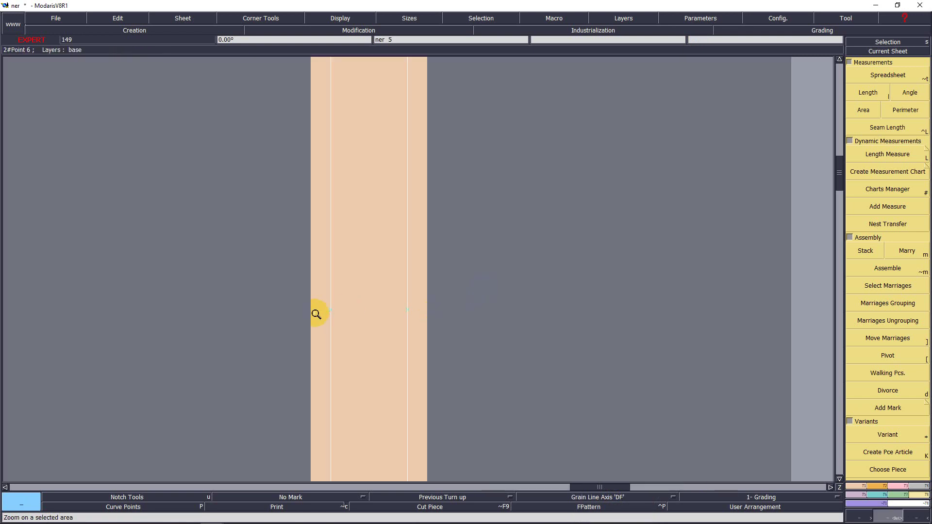
left_click_drag(593, 497, 588, 461)
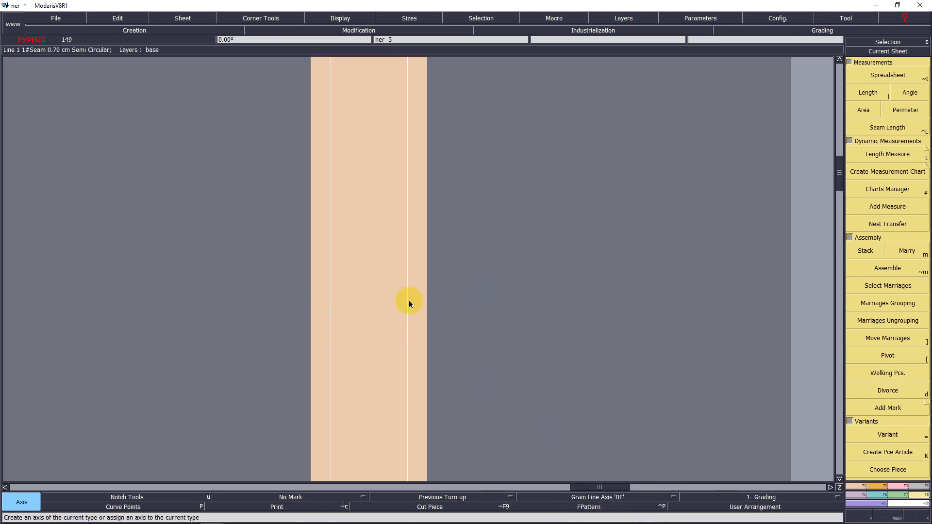
left_click(347, 303)
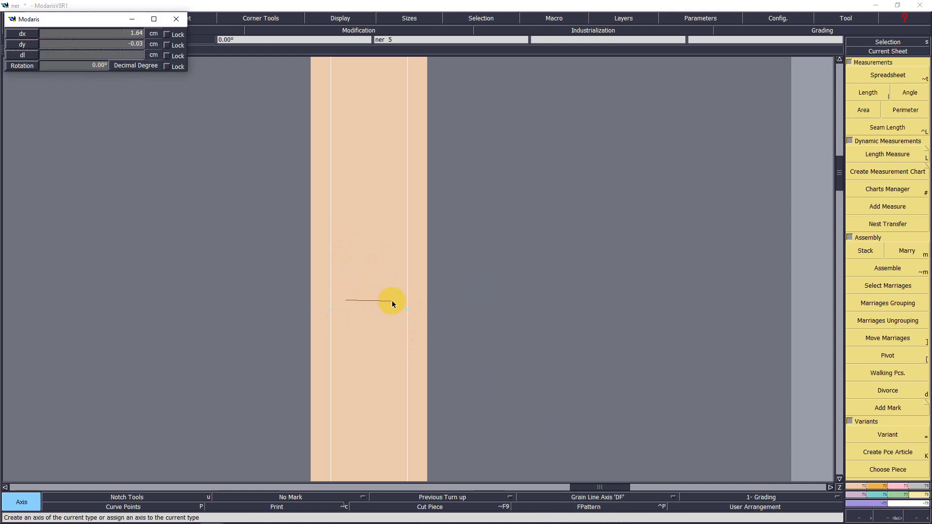
left_click(392, 301)
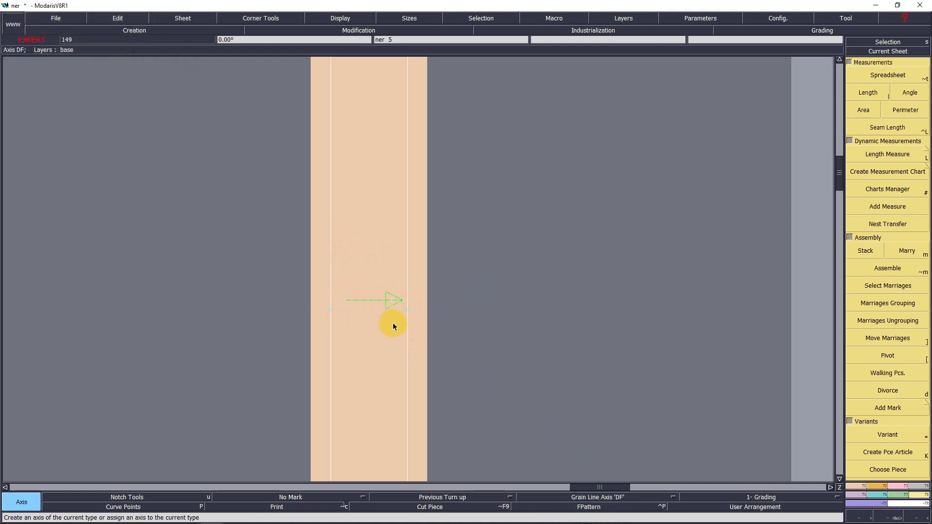
key("F12")
key("j")
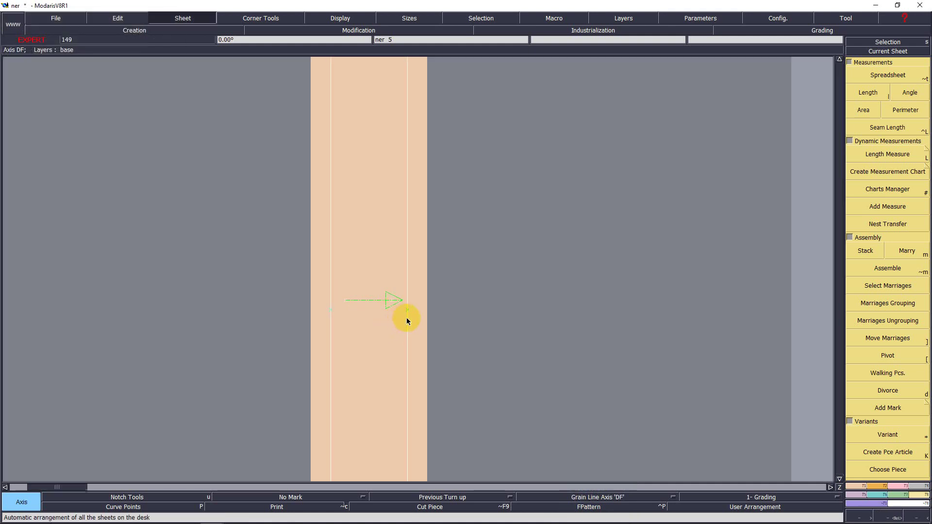
Enter "neck band 1*1" as the neck band piece's comment and rearrange all sheets.
key("Return")
left_click_drag(556, 218, 596, 290)
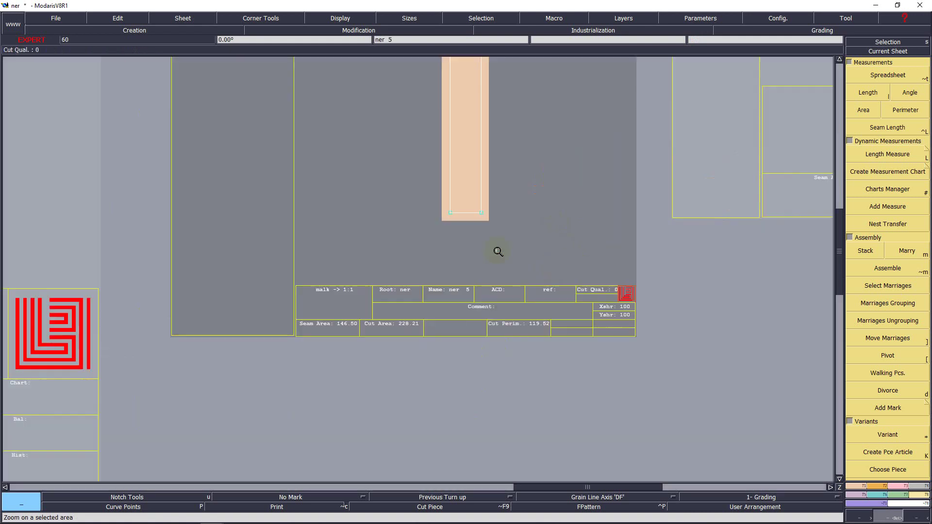
left_click_drag(403, 263, 555, 359)
key("e")
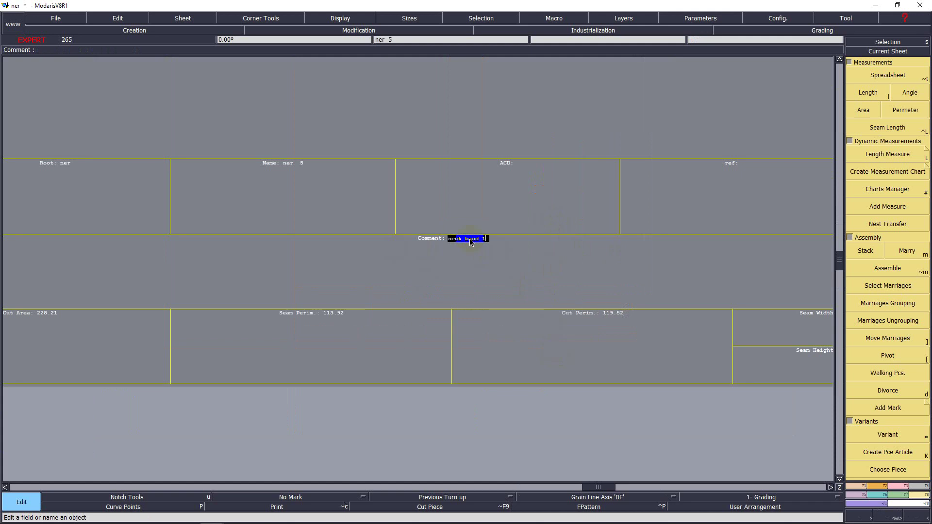
key("Return")
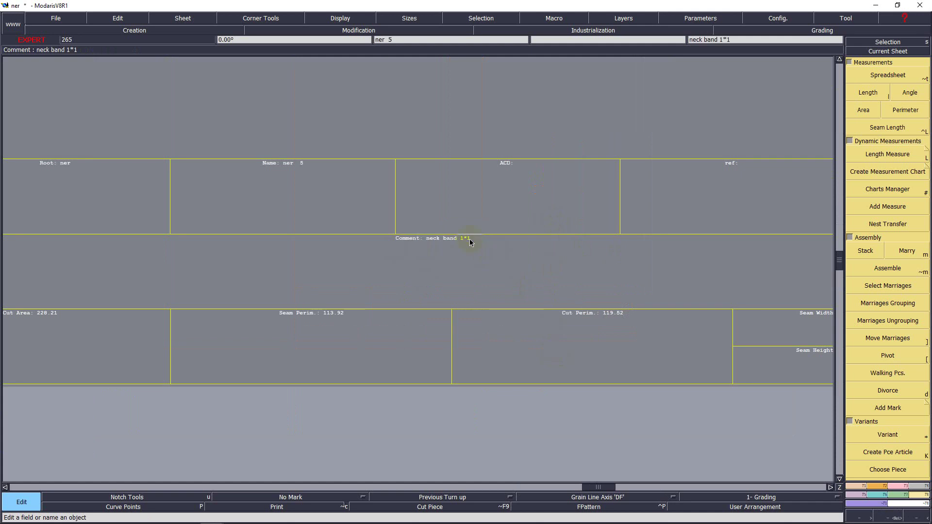
key("j")
Enter "sleeve 1*2" as the sleeve piece's comment.
key("Return")
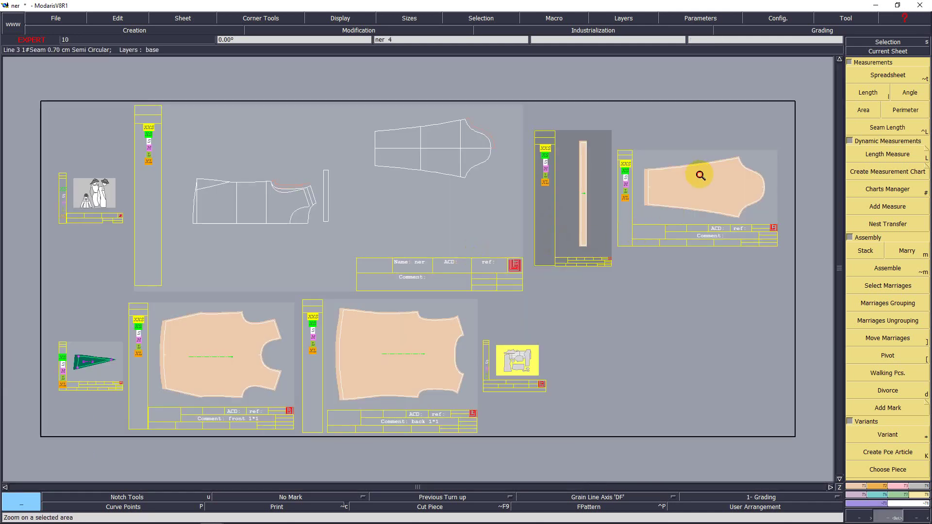
left_click(701, 175)
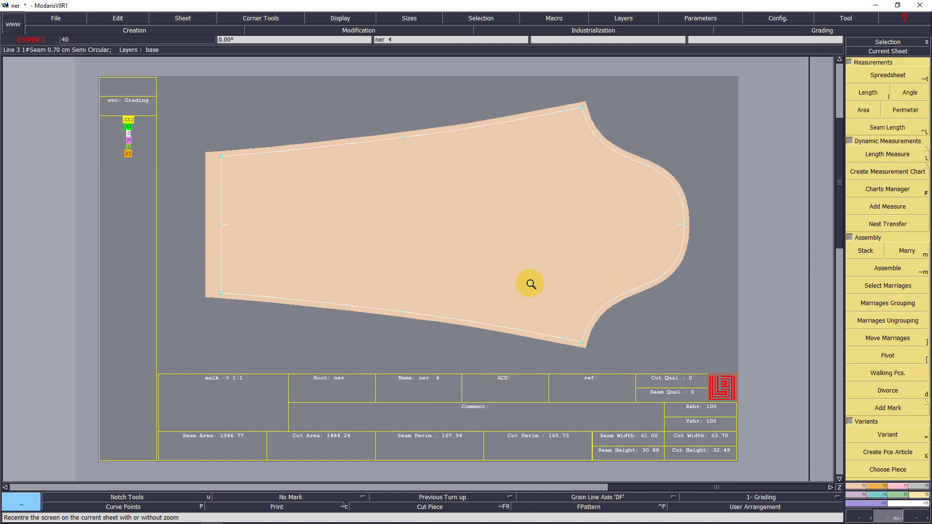
key("e")
left_click(500, 407)
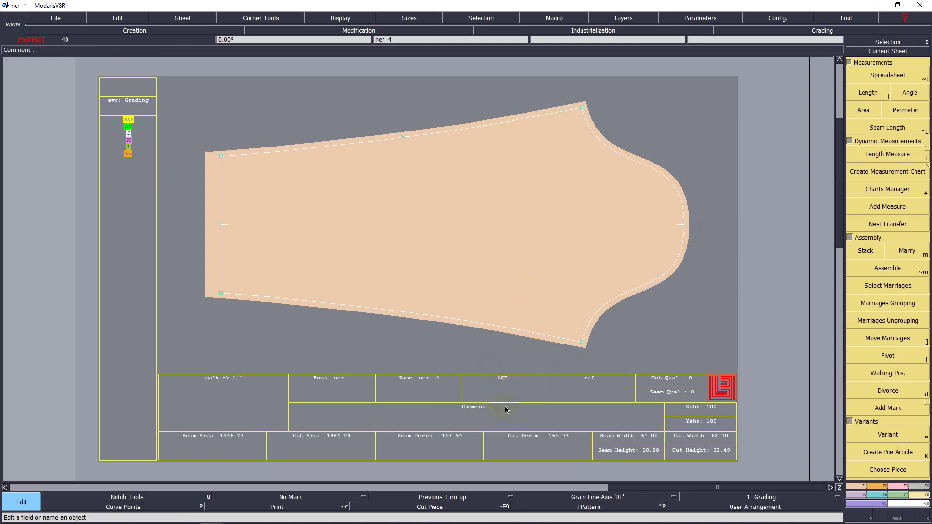
type("sleeve 1*2")
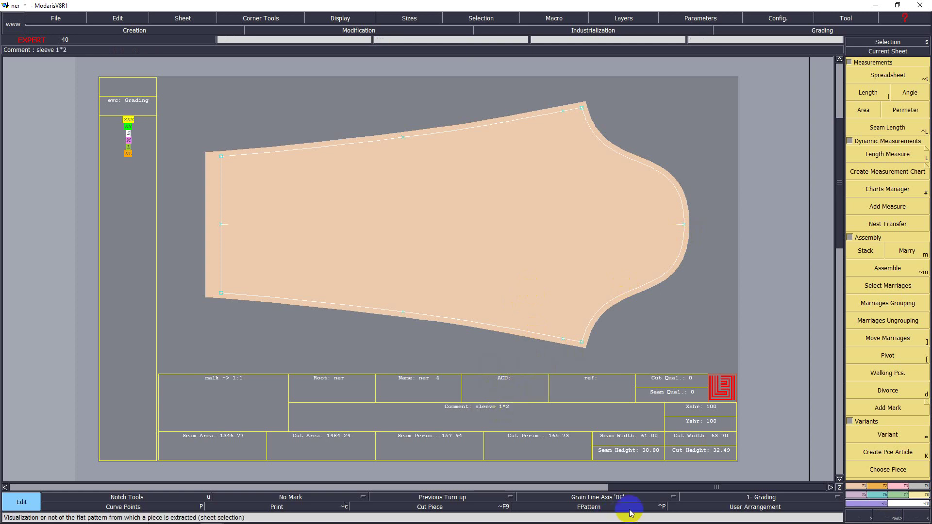
Draw a horizontal Grain Line Axis 'DF' about 19 cm long in the middle of the sleeve and rearrange all sheets.
left_click_drag(610, 497, 607, 460)
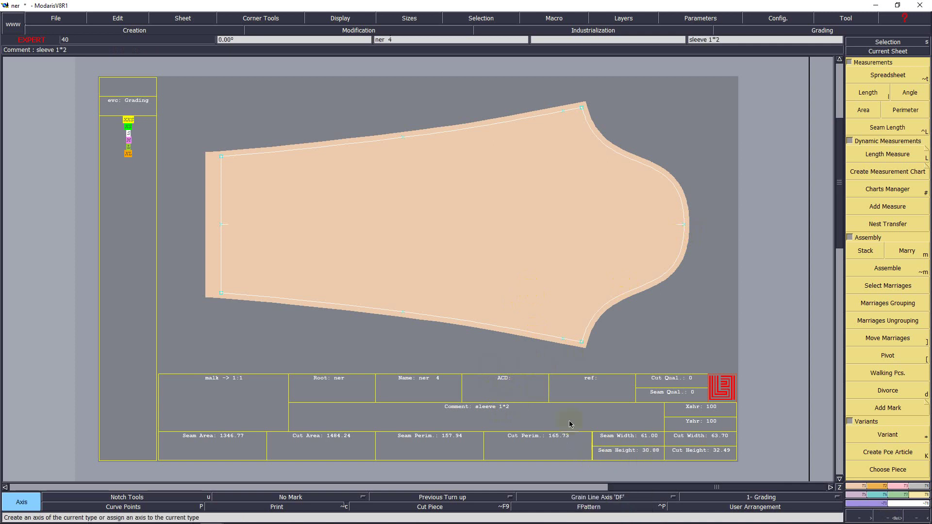
left_click(360, 225)
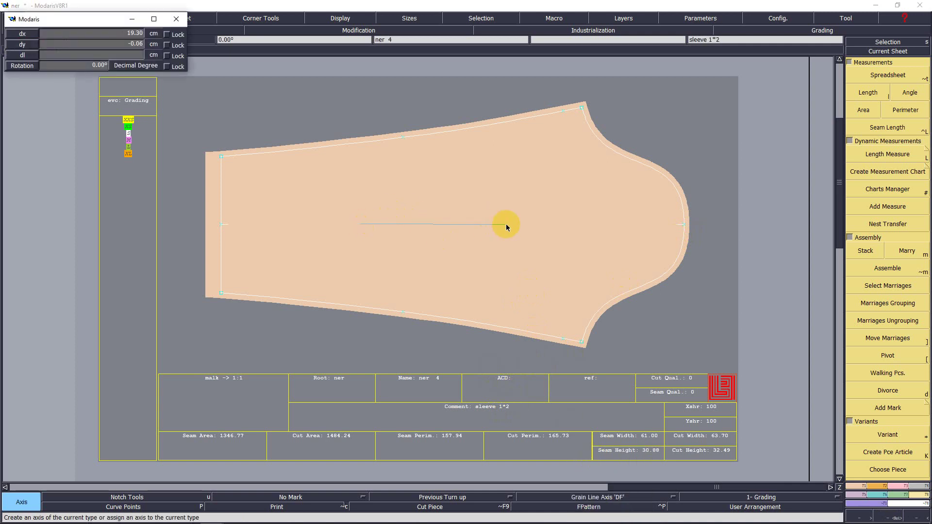
left_click(507, 224)
key("space")
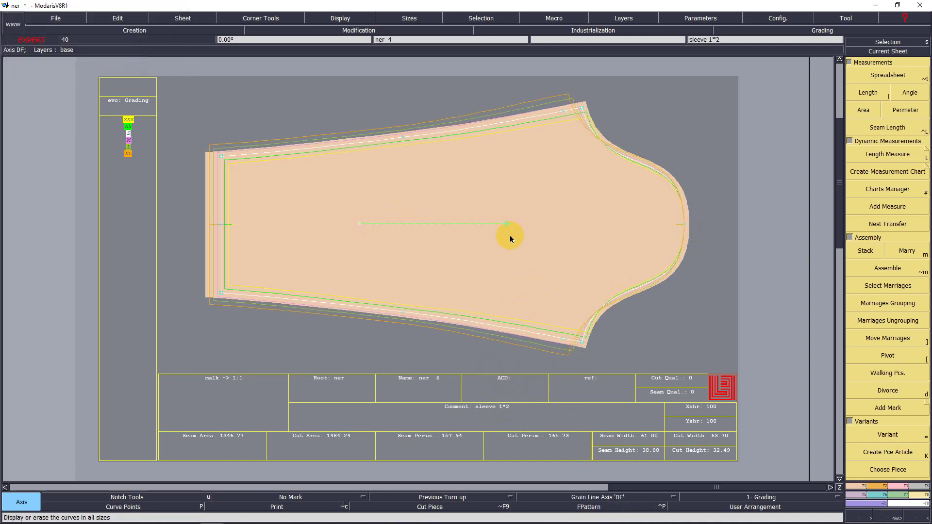
key("F9")
key("F11")
key("F10")
key("8")
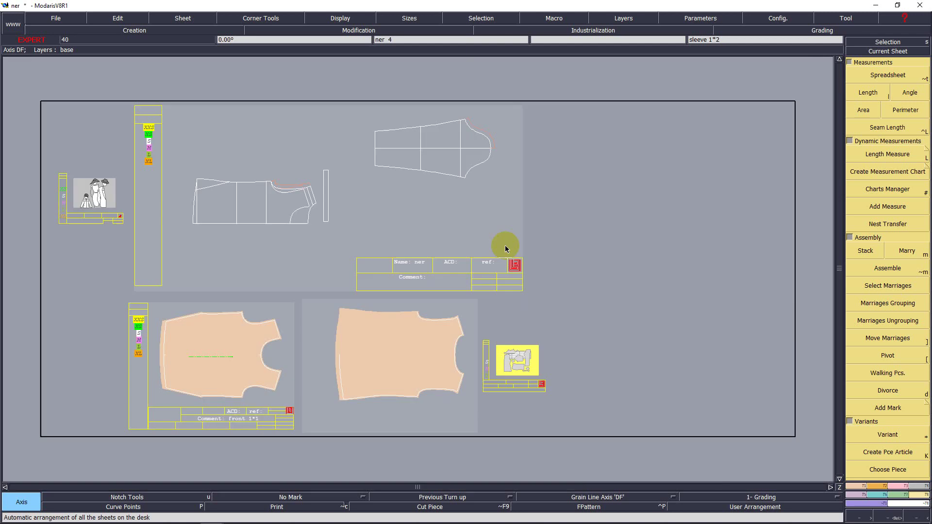
left_click(635, 276)
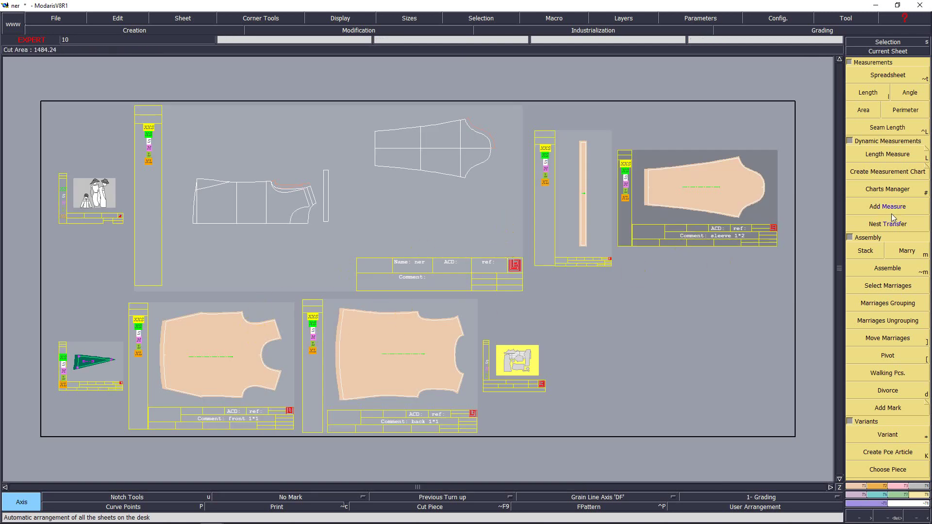
Open the malk variant table, show its pieces as filled shapes without points or notches, and maximize the window.
left_click(889, 435)
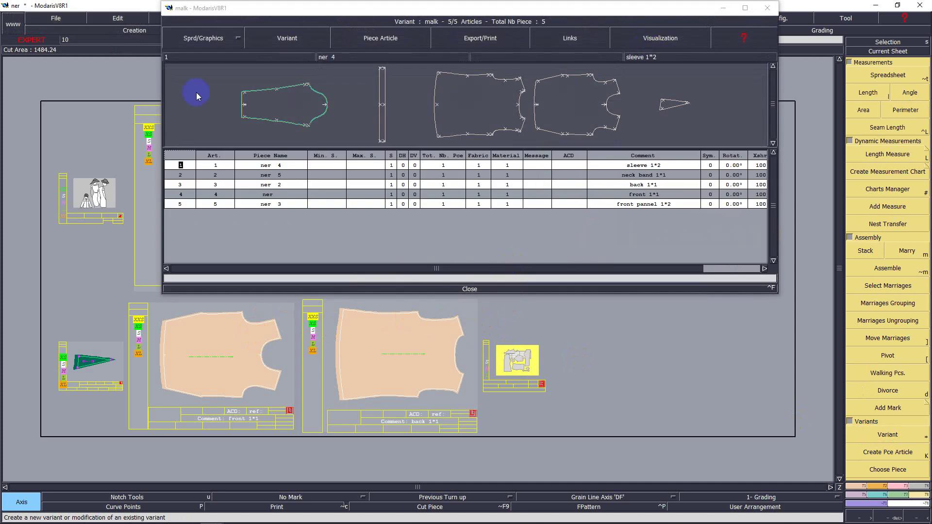
left_click(660, 38)
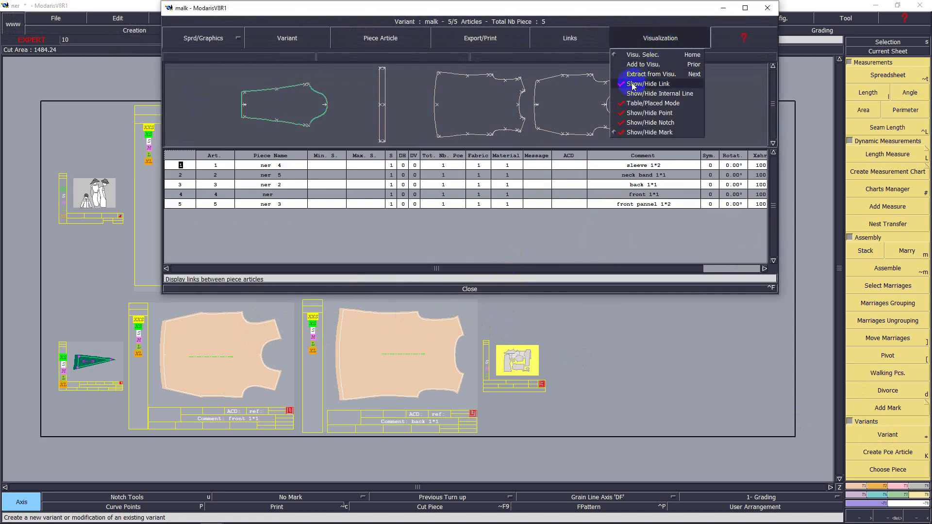
left_click(614, 101)
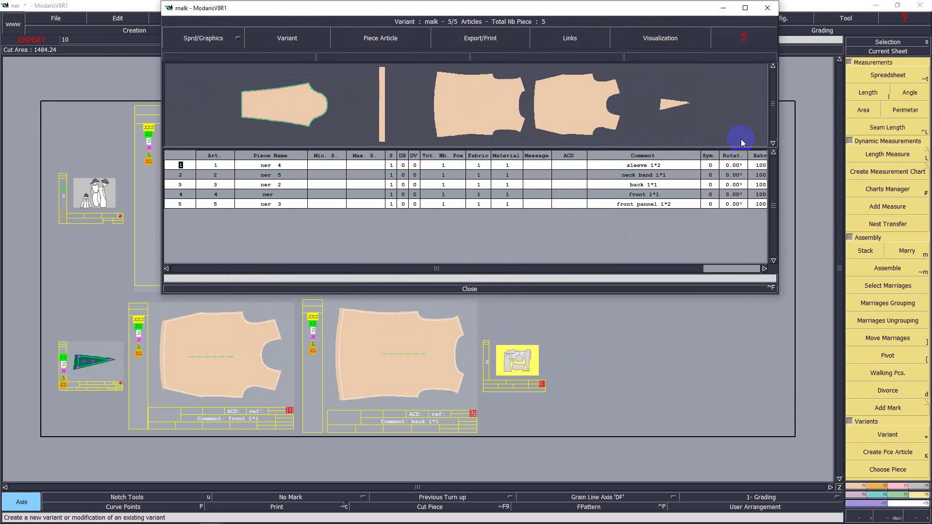
left_click(745, 8)
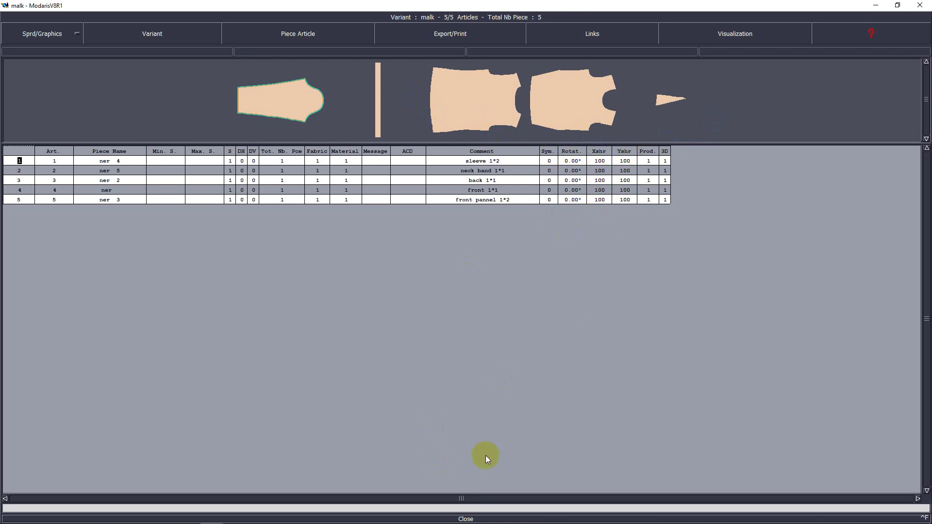
Close the malk variant table and set all access path directories to C:/pattern house/.
left_click(451, 520)
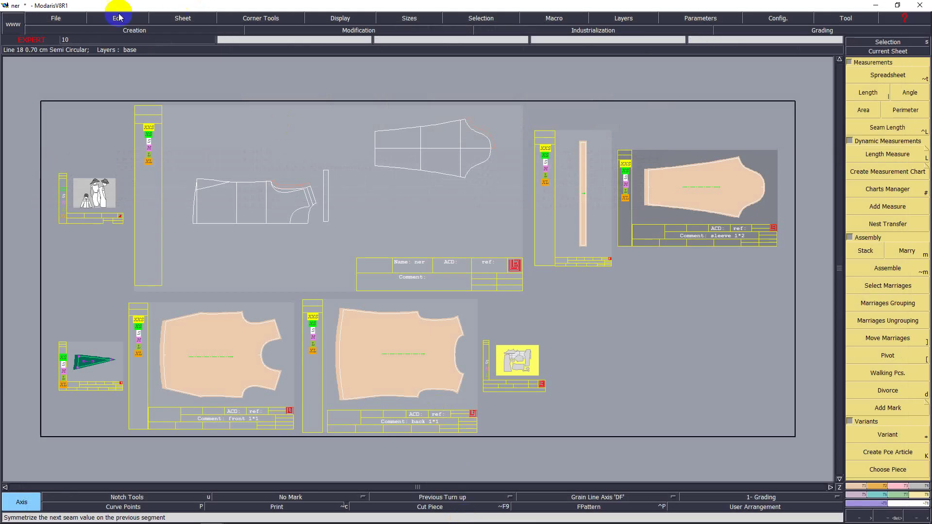
left_click(56, 19)
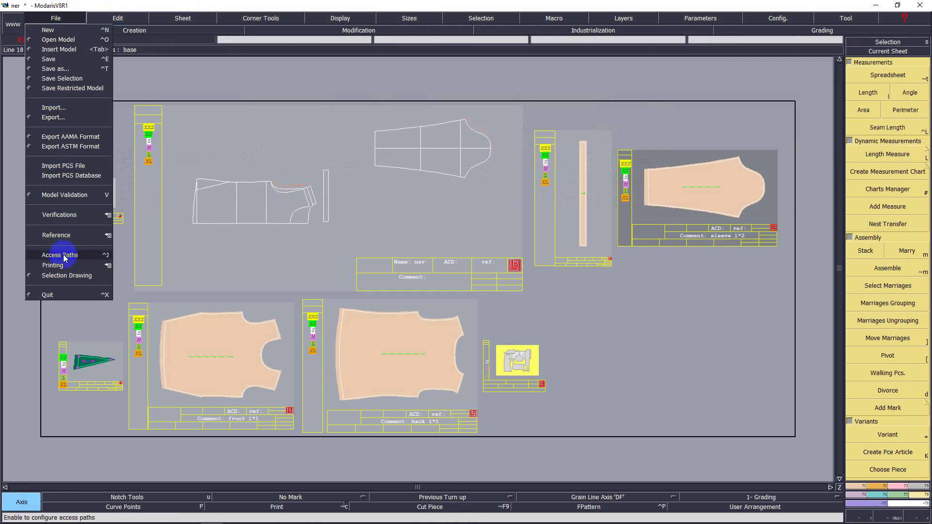
left_click(63, 253)
left_click(669, 24)
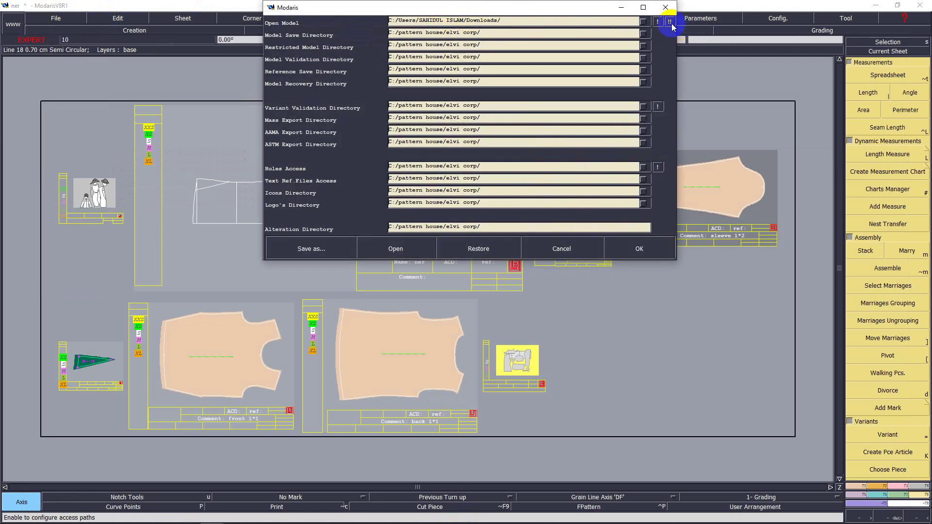
left_click(658, 27)
left_click(575, 21)
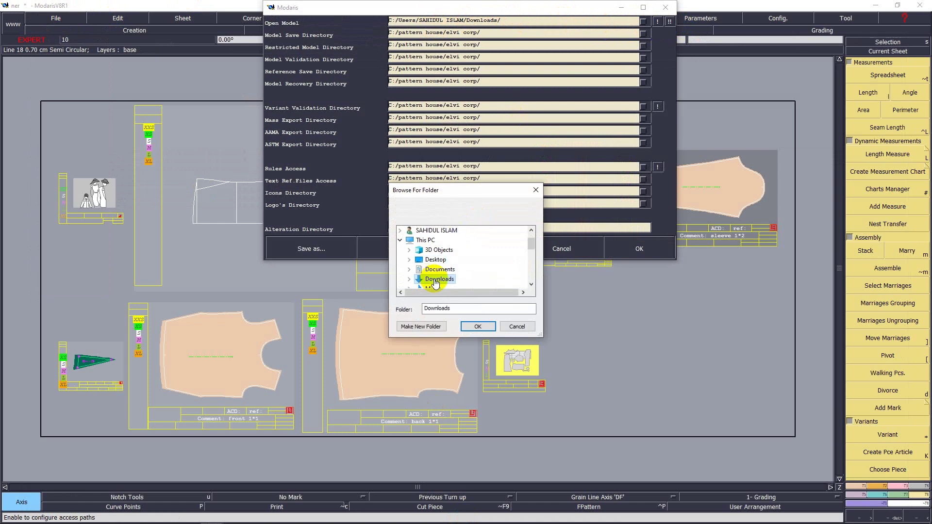
double_click(435, 279)
scroll(437, 281, "down", 3)
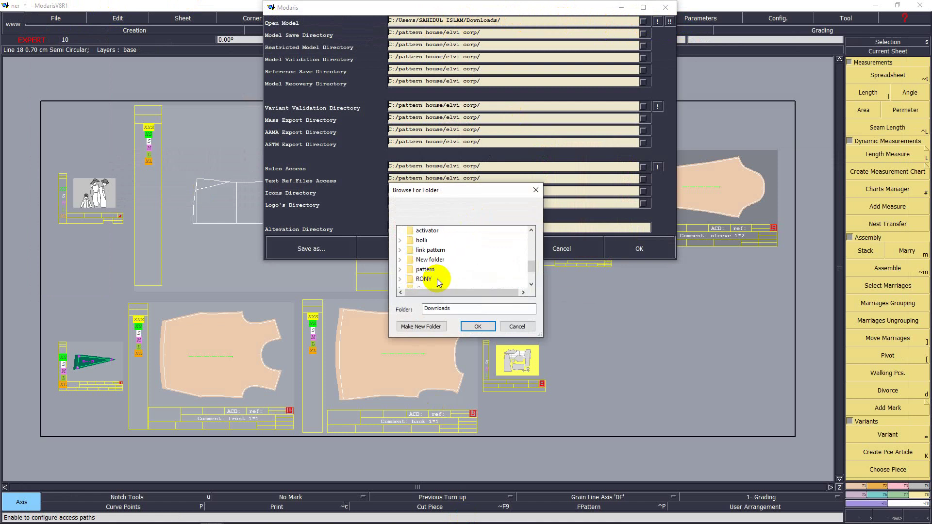
scroll(436, 265, "up", 1)
scroll(438, 265, "down", 1)
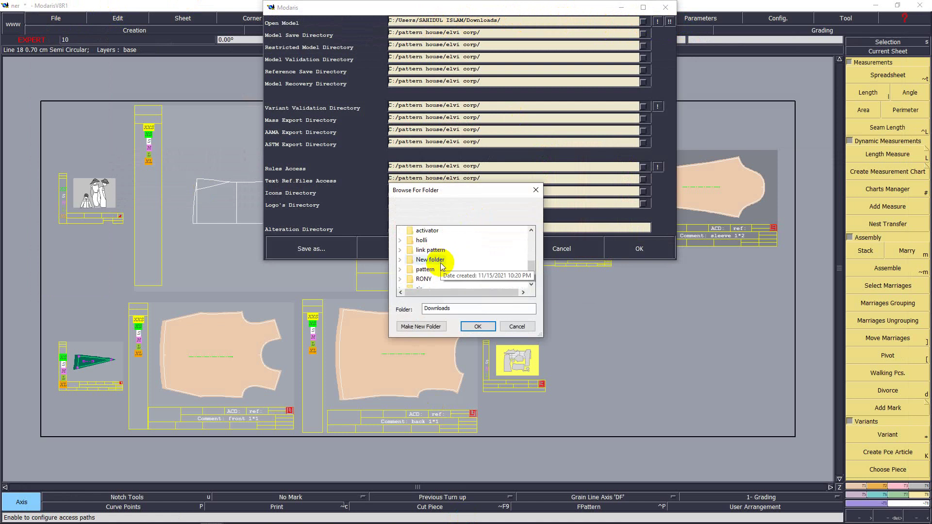
scroll(442, 266, "down", 2)
scroll(439, 265, "up", 3)
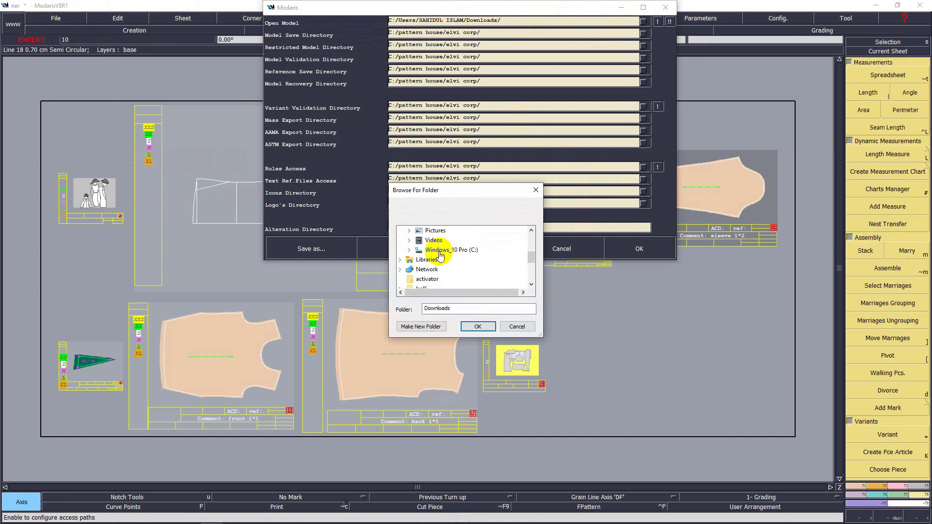
left_click(439, 251)
scroll(442, 249, "down", 2)
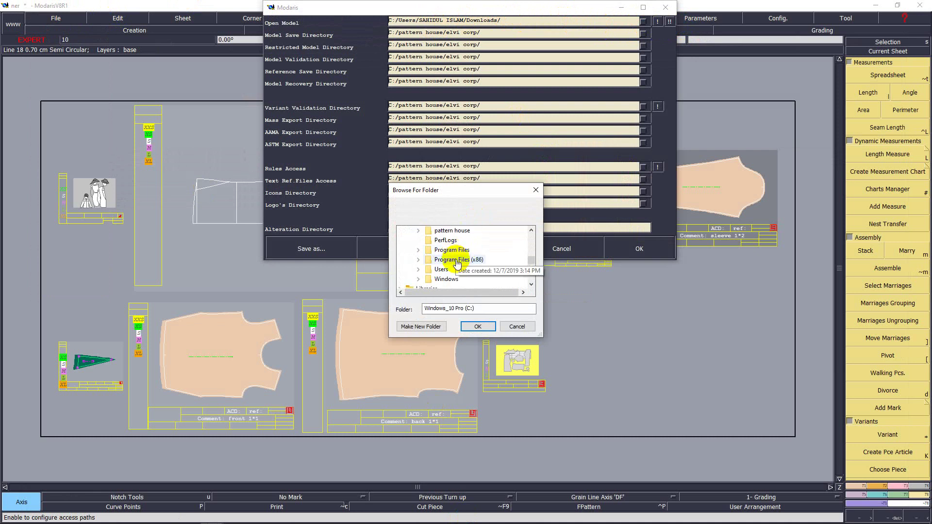
double_click(451, 231)
left_click(478, 326)
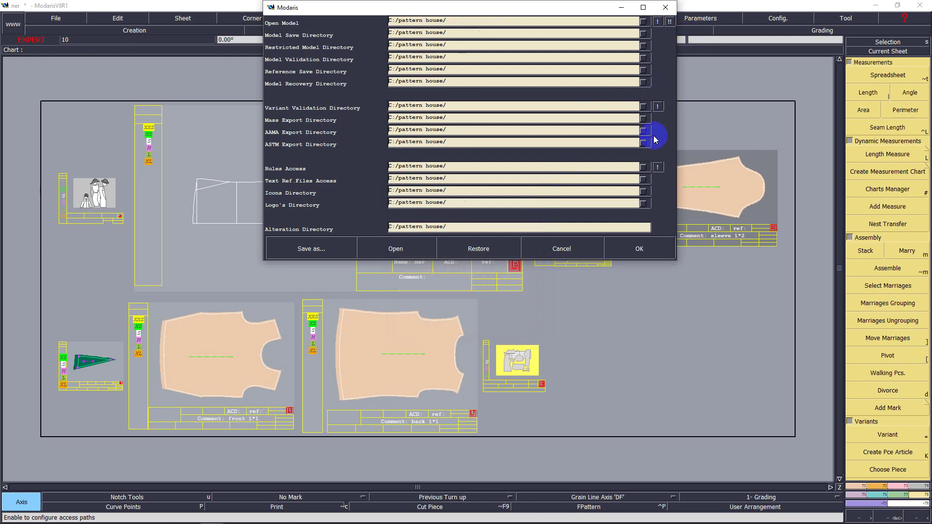
left_click(635, 248)
Save the ner model in the new save directory, continuing past the anomalies dialog.
key("ctrl+s")
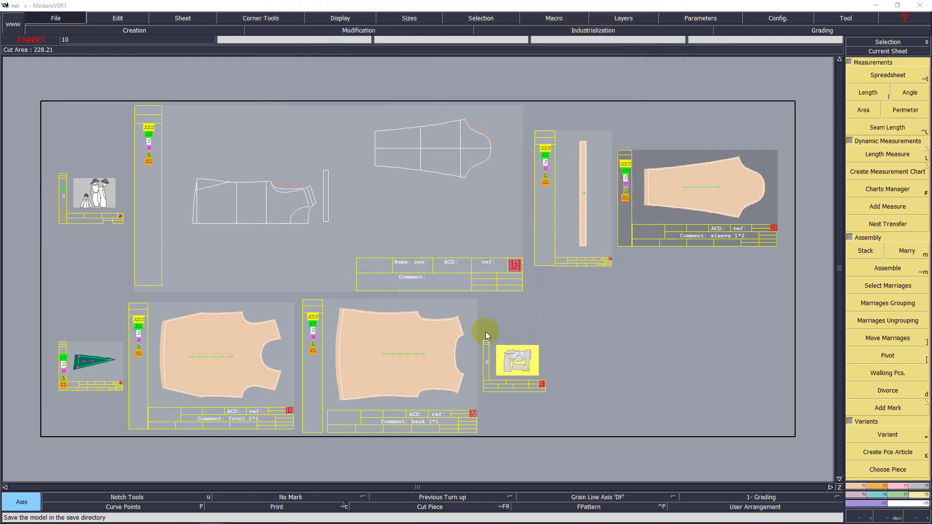
left_click(402, 324)
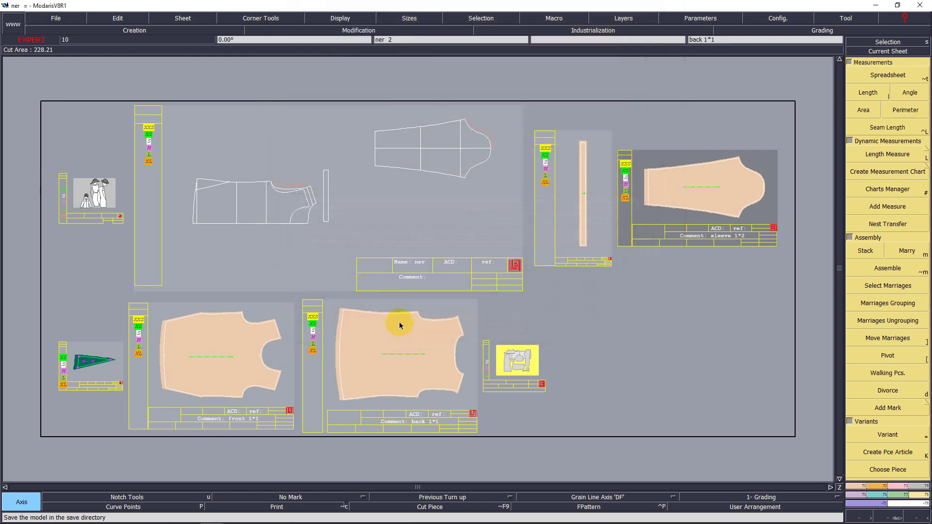
key("Return")
Clear the selection on the small front panel piece and rearrange all sheets on the desk.
left_click_drag(111, 348, 105, 362)
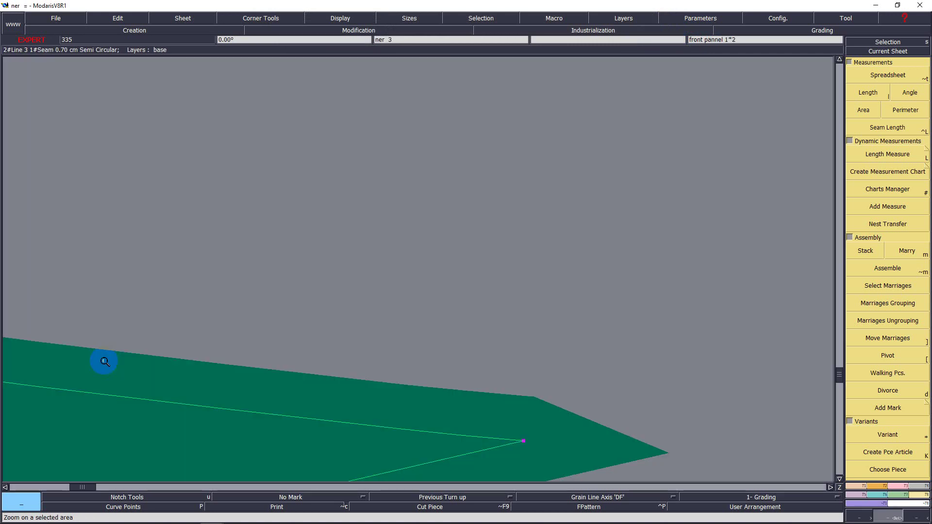
left_click(133, 436)
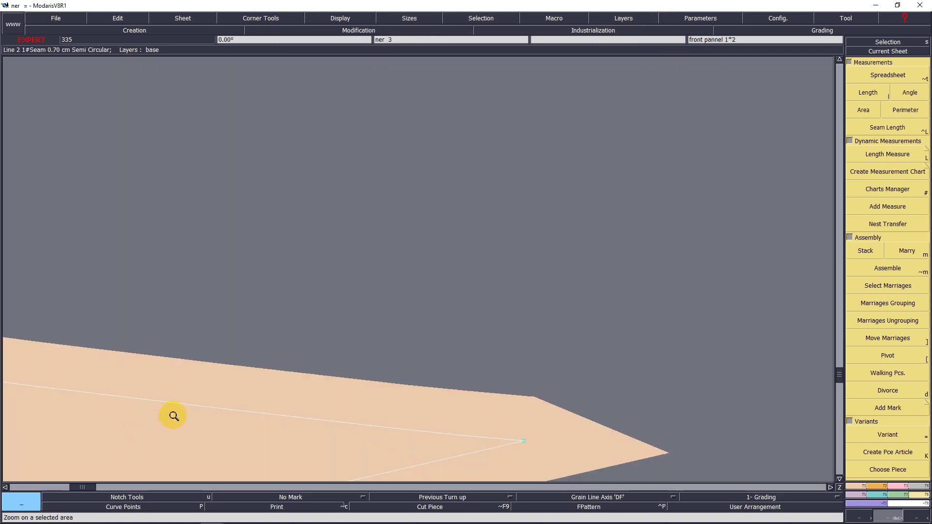
key("Home")
key("j")
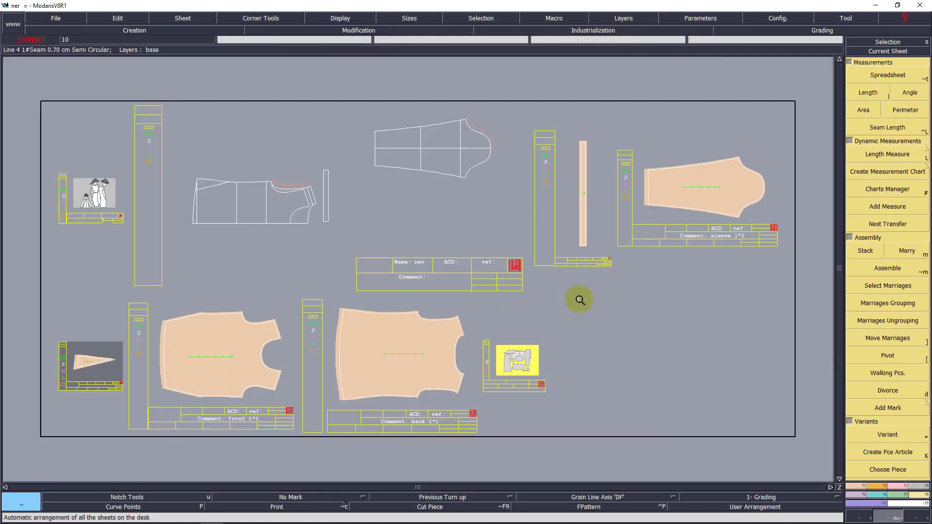
Save the ner model again, continuing past the anomalies dialog, and switch to the Windows desktop.
left_click(56, 22)
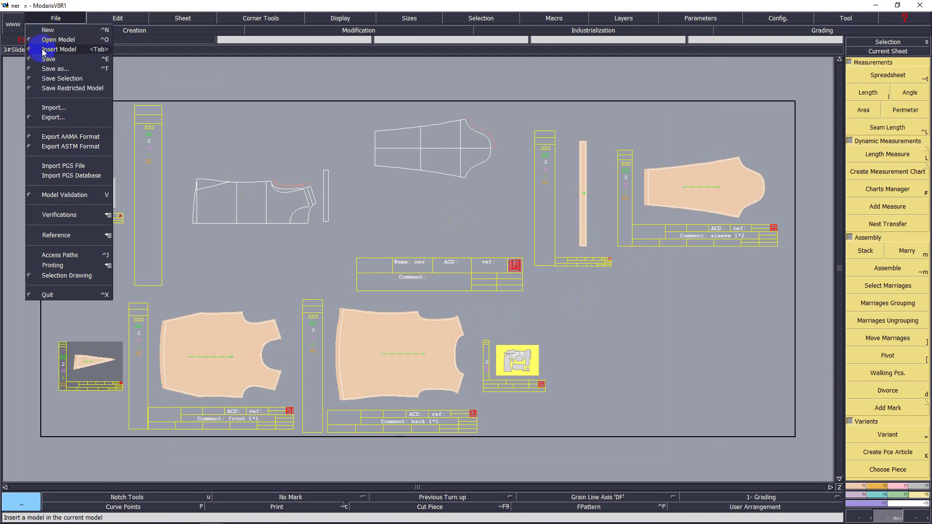
left_click(44, 60)
left_click(409, 329)
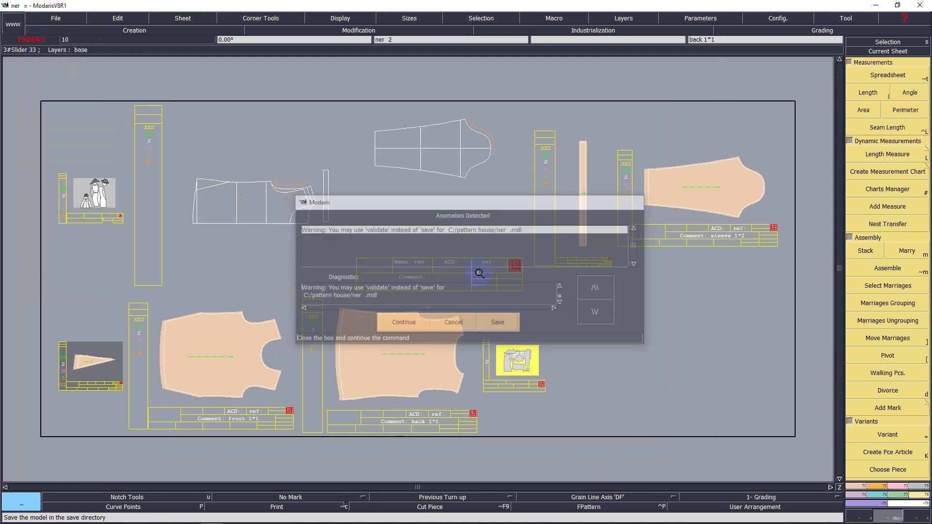
left_click(876, 5)
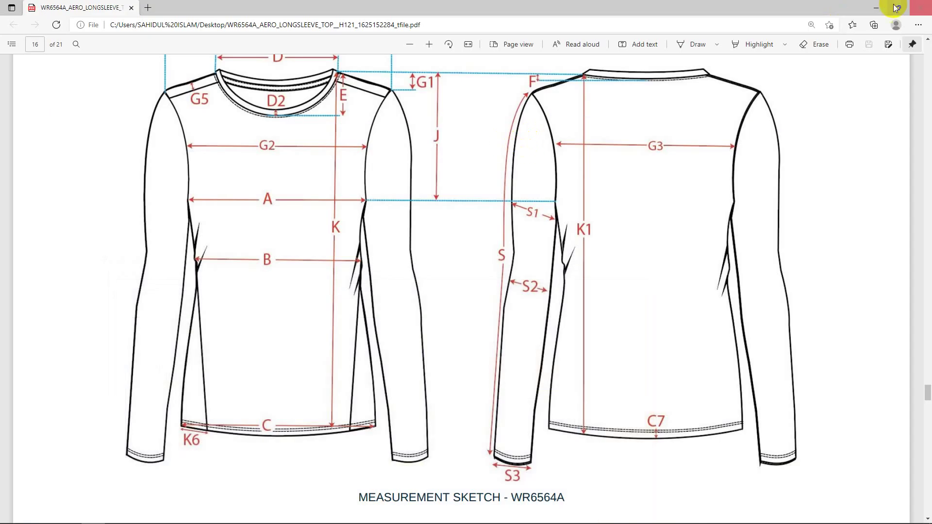
key("super+d")
right_click(505, 179)
left_click(534, 208)
right_click(535, 212)
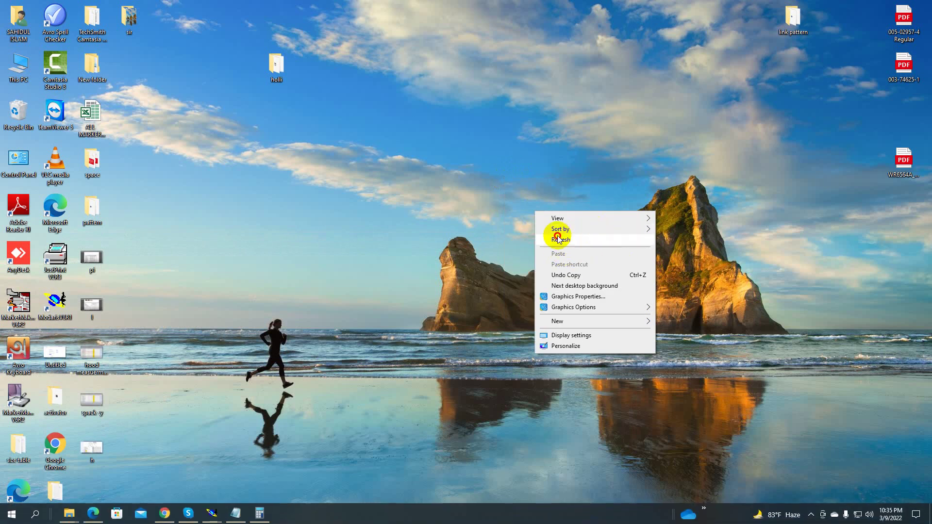
left_click(562, 239)
right_click(557, 234)
left_click(576, 266)
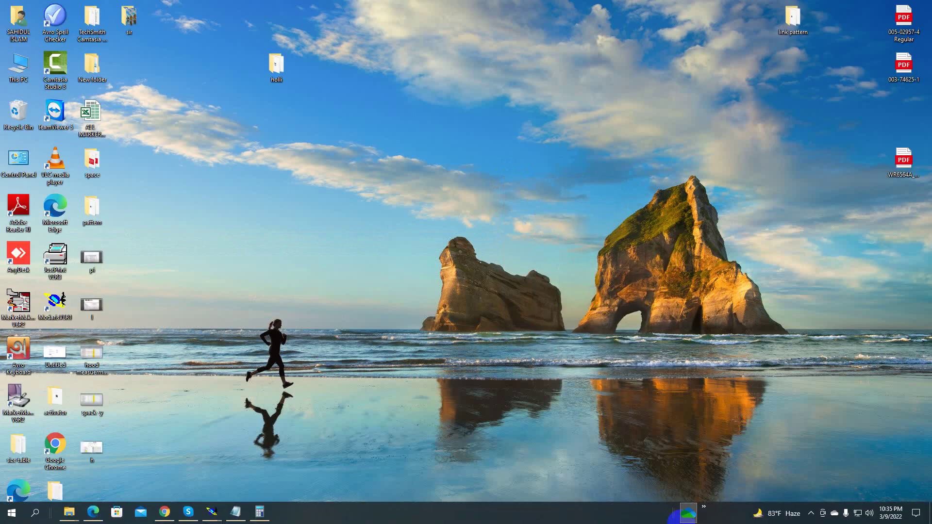
right_click(539, 360)
left_click(566, 389)
right_click(529, 359)
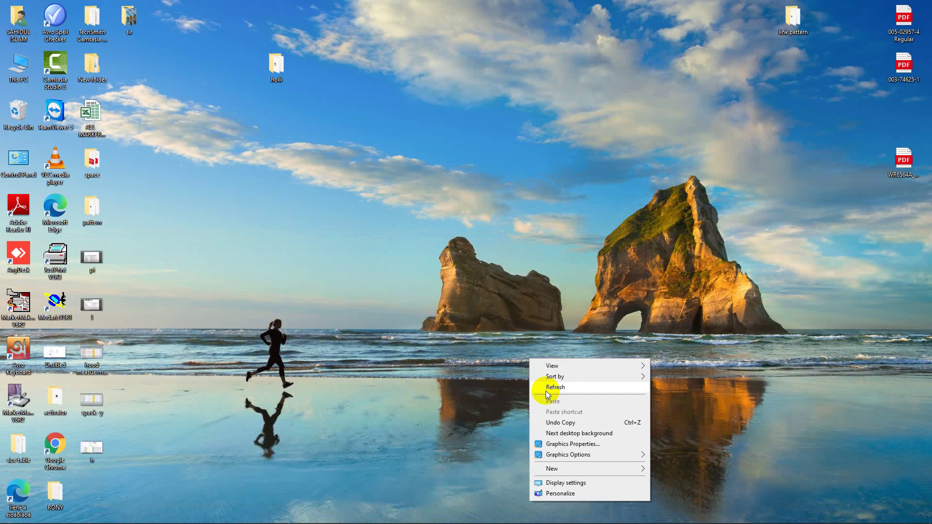
left_click(547, 388)
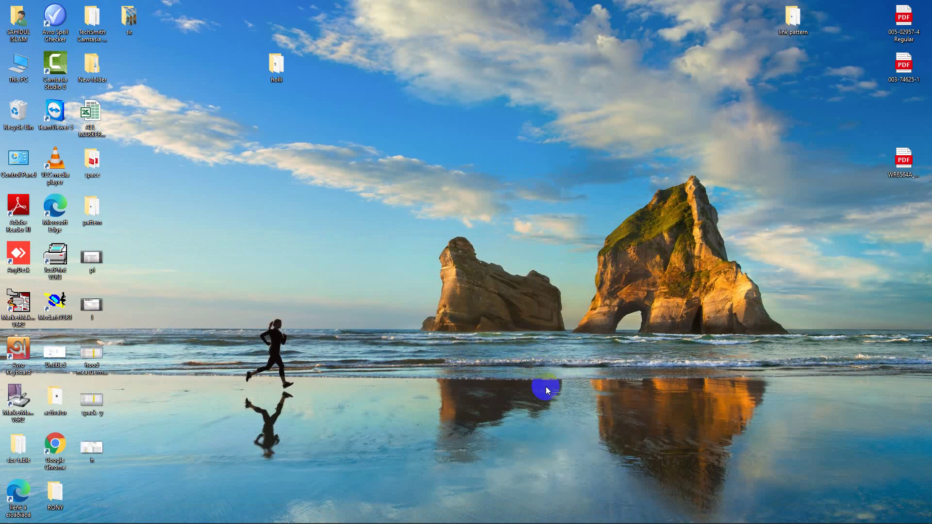
right_click(549, 384)
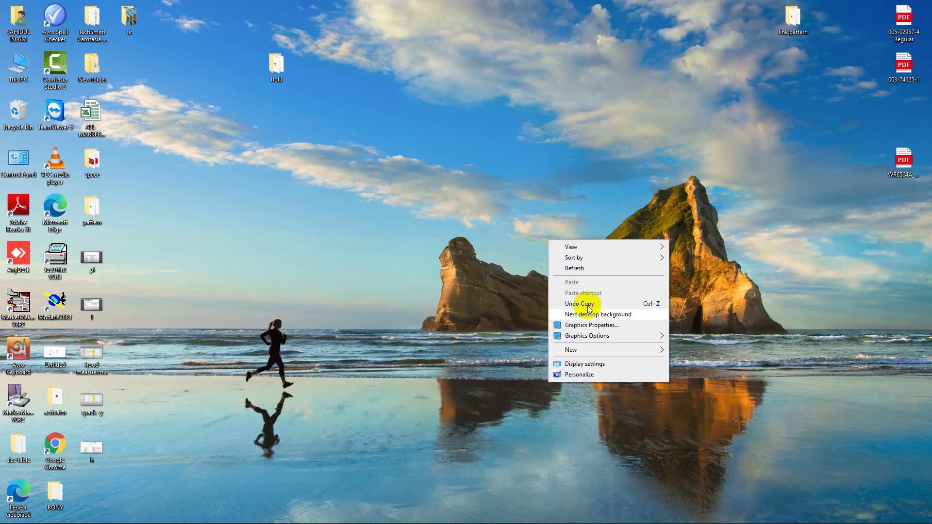
left_click(567, 274)
right_click(566, 271)
left_click(587, 301)
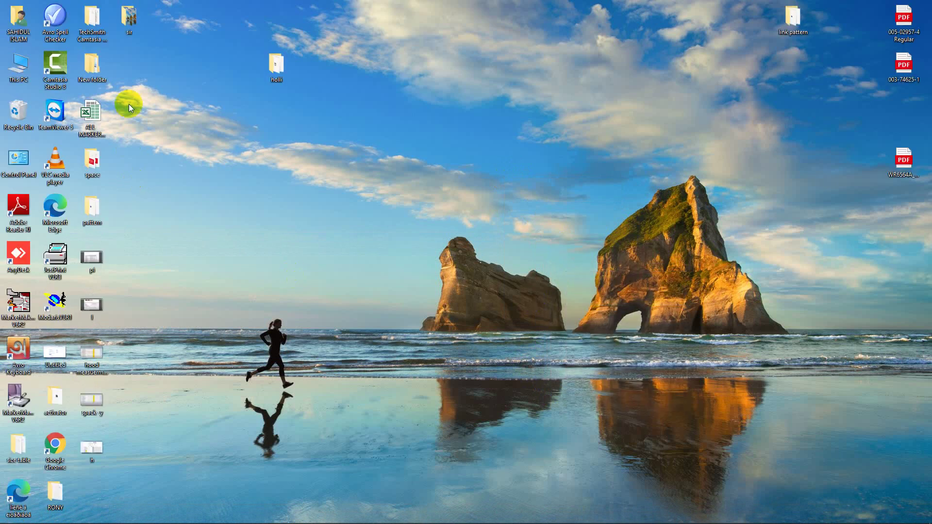
Open the FSCapture72 folder inside the desktop's sir folder and select the FSCapture application.
double_click(131, 29)
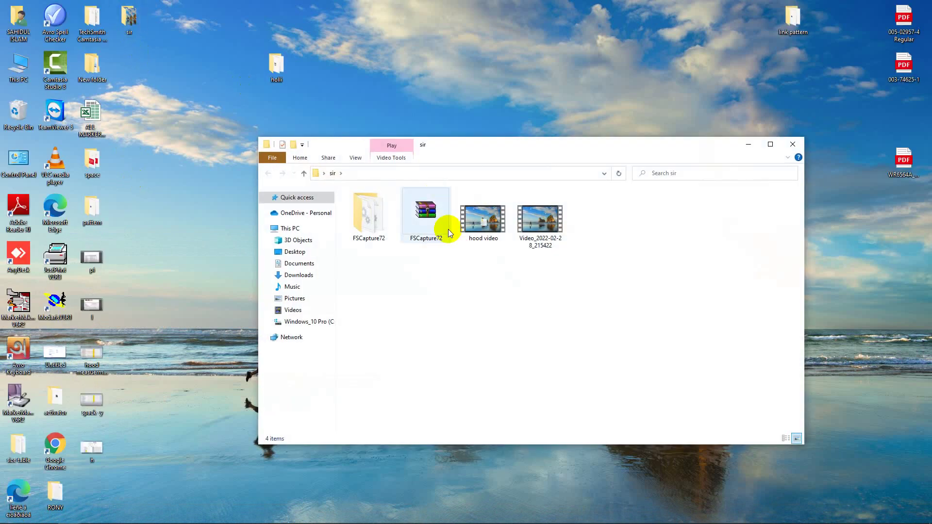
double_click(374, 225)
left_click(374, 226)
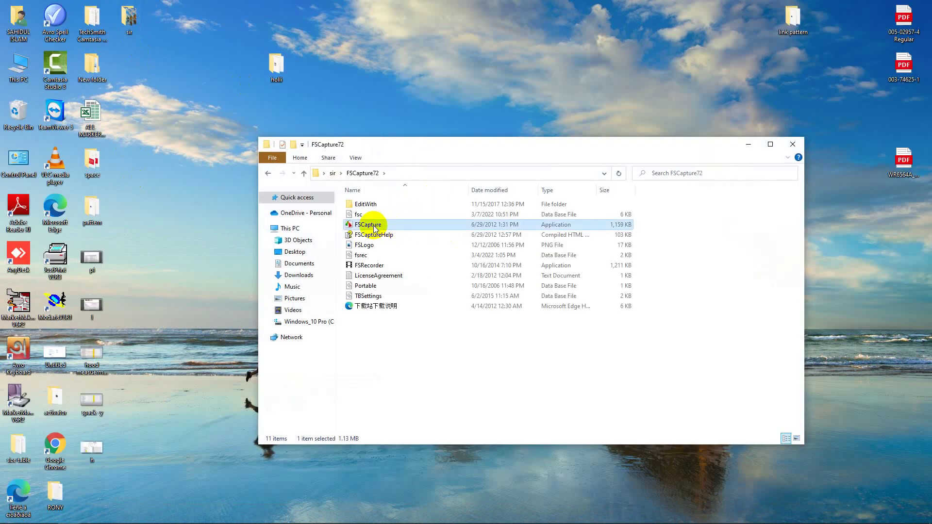